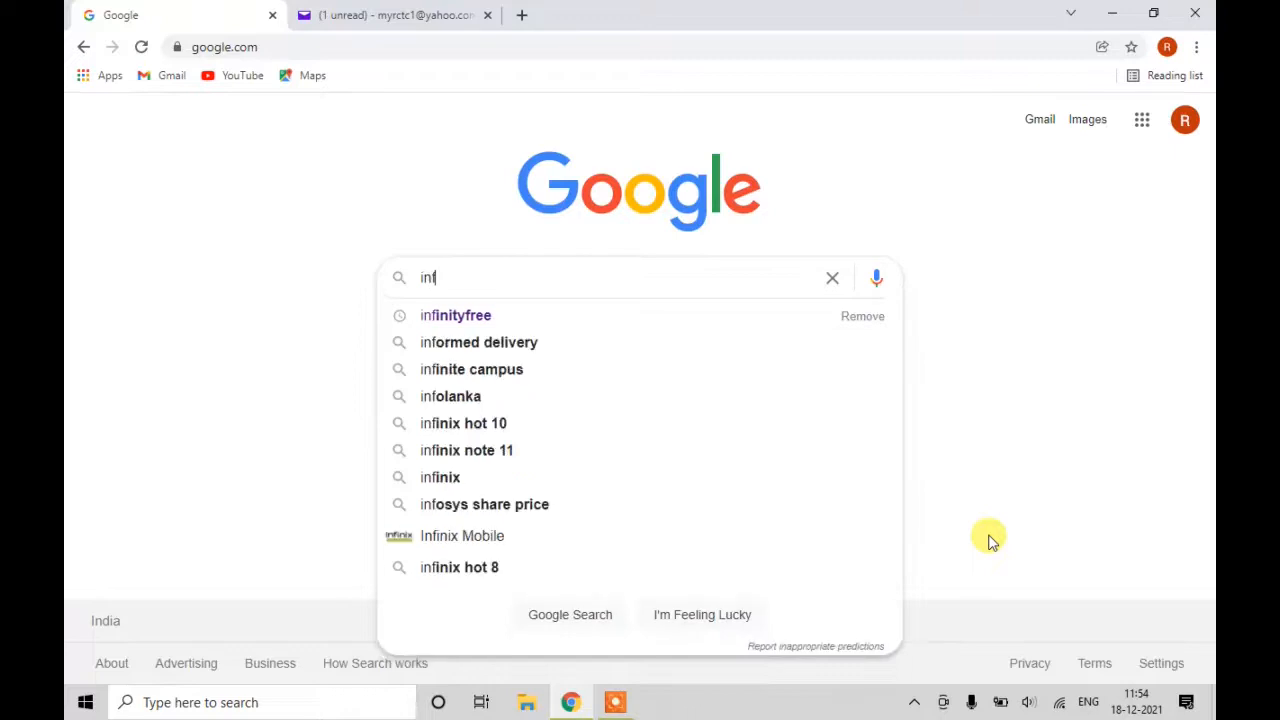
Search Google for infinityfree and open the infinityfree.net free hosting homepage.
{"action": "key", "text": "Down"}
{"action": "key", "text": "Return"}
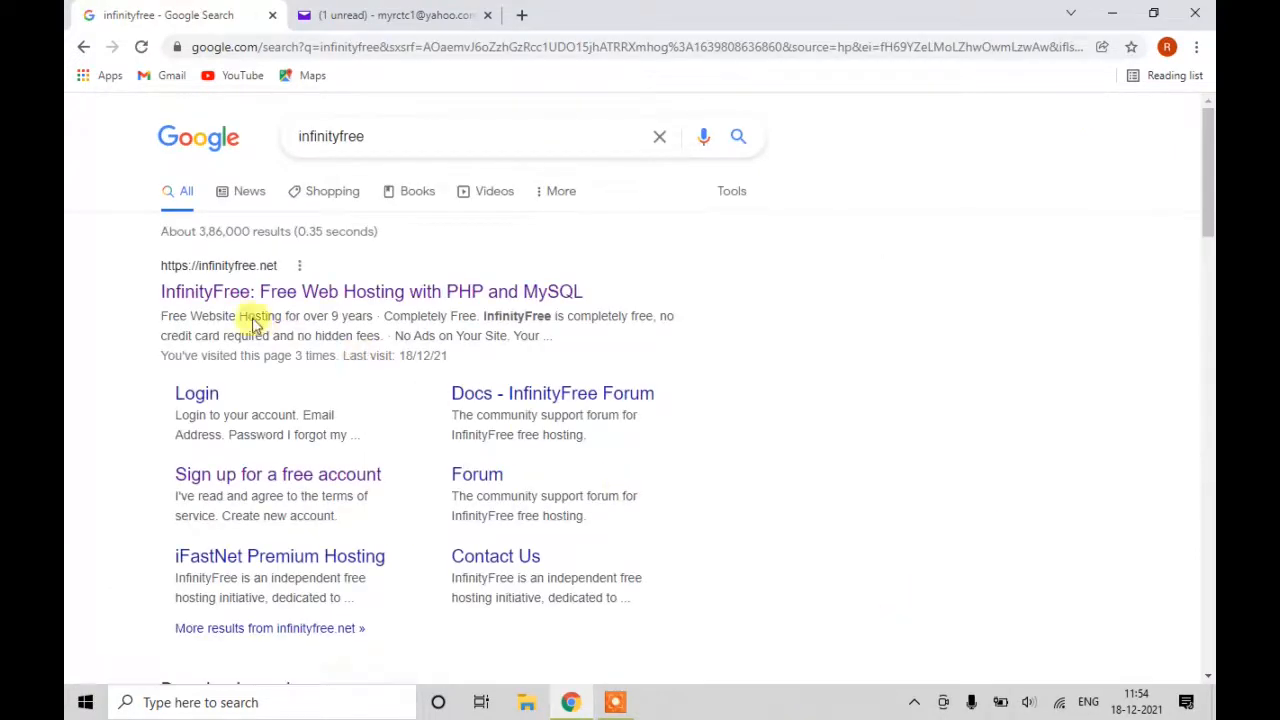
{"action": "left_click", "coordinate": [277, 298]}
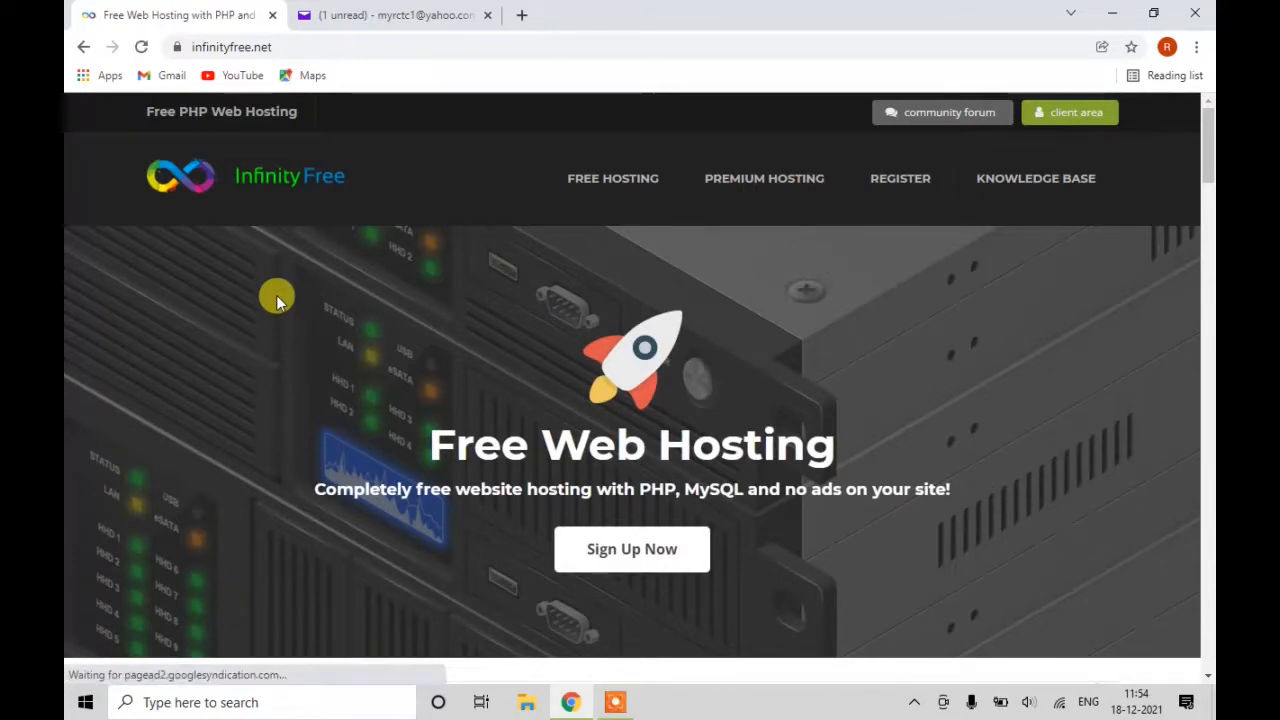
Open the InfinityFree sign-up form and enter the e-mail address, password and password confirmation.
{"action": "left_click", "coordinate": [613, 564]}
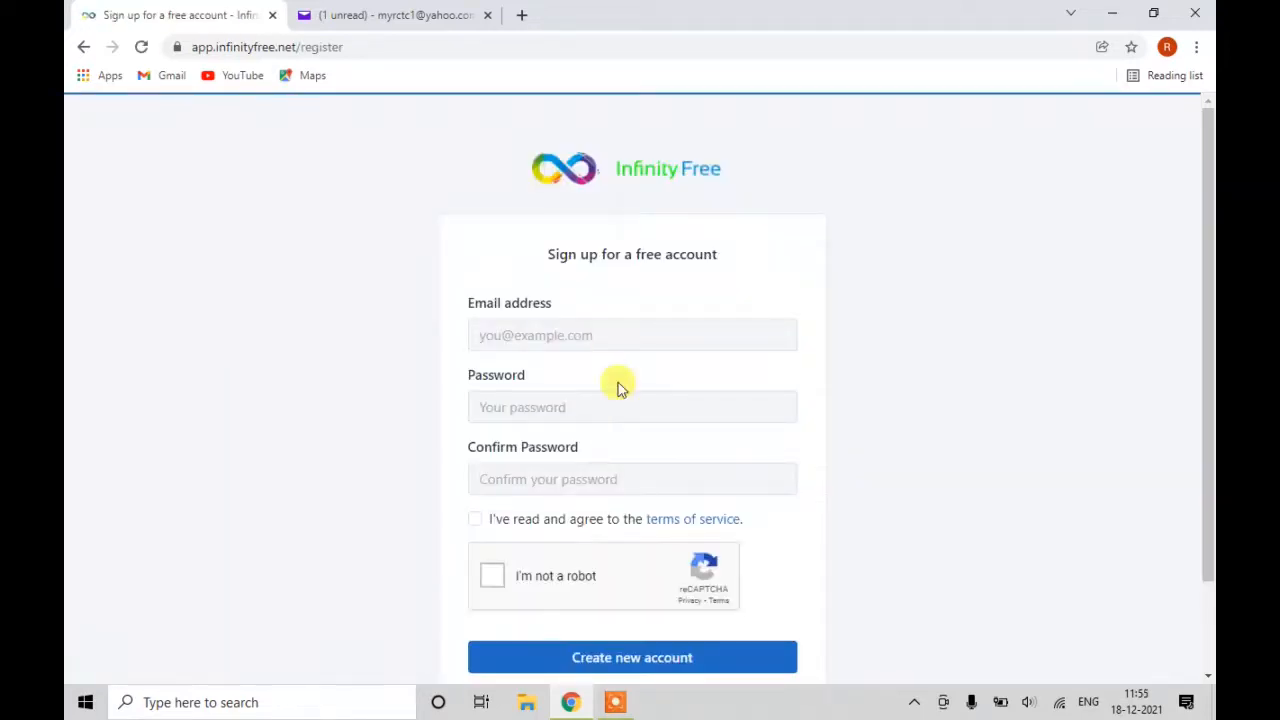
{"action": "left_click", "coordinate": [612, 336]}
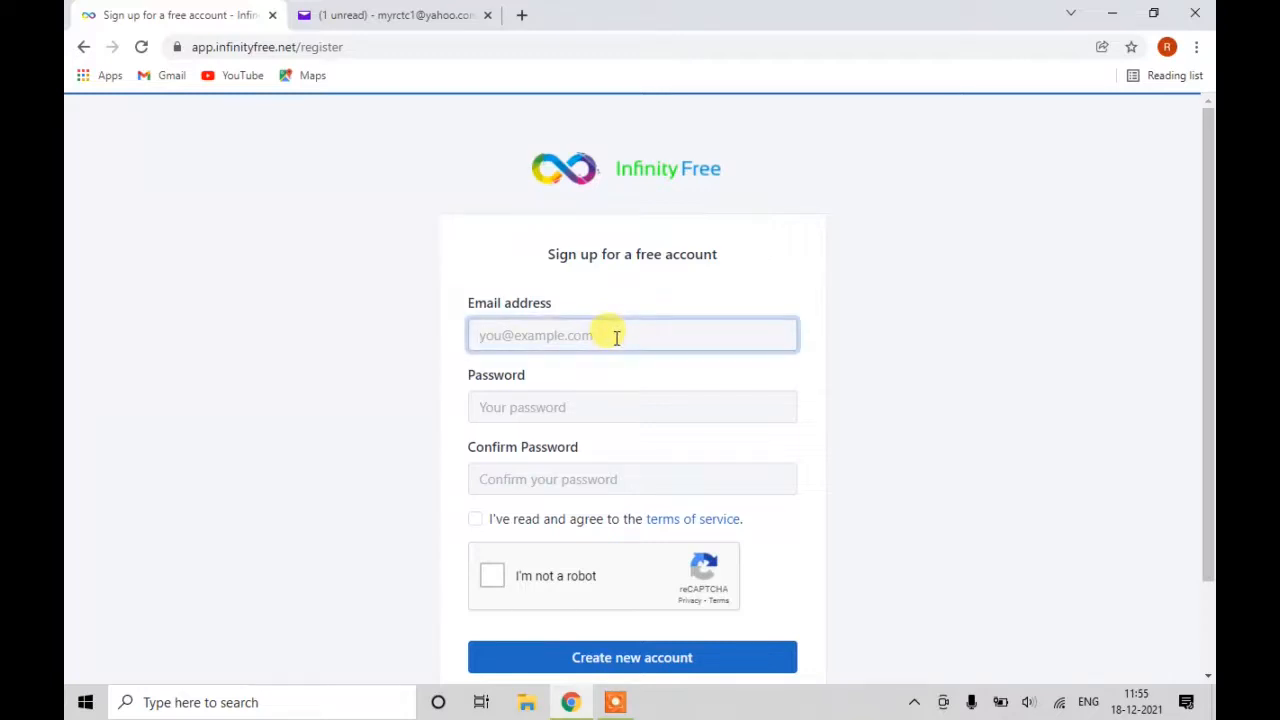
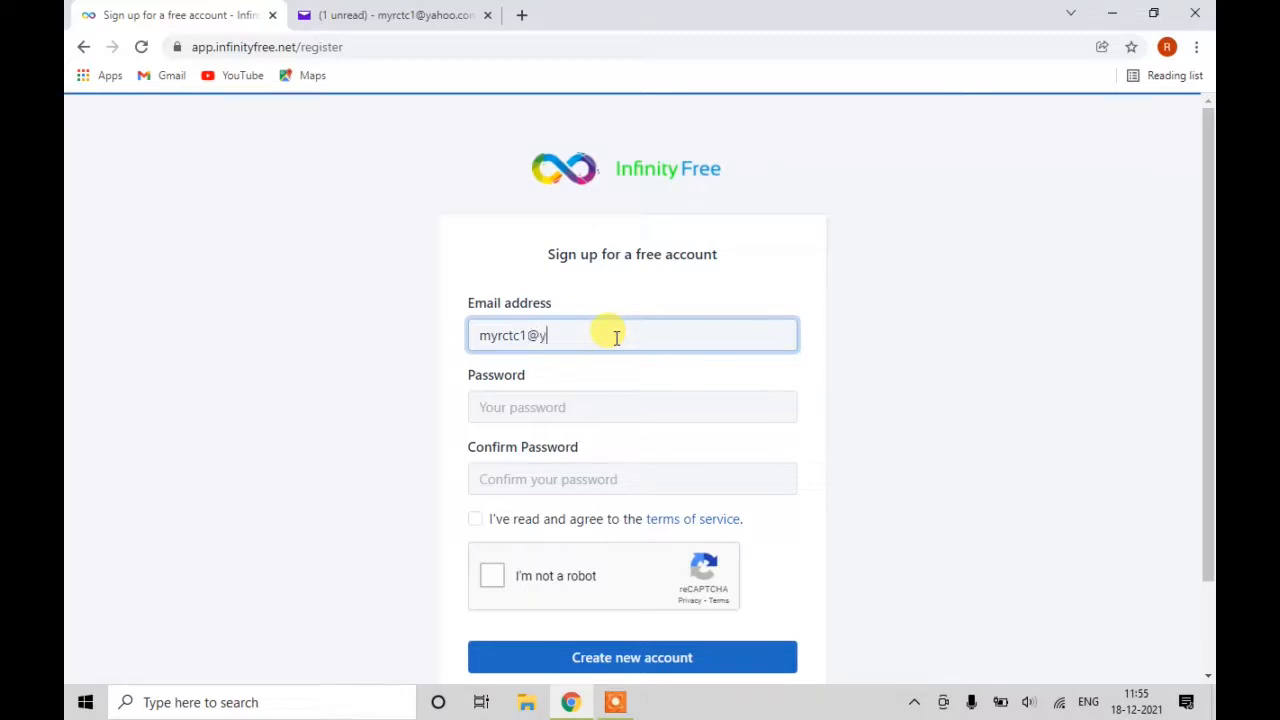
{"action": "key", "text": "Tab"}
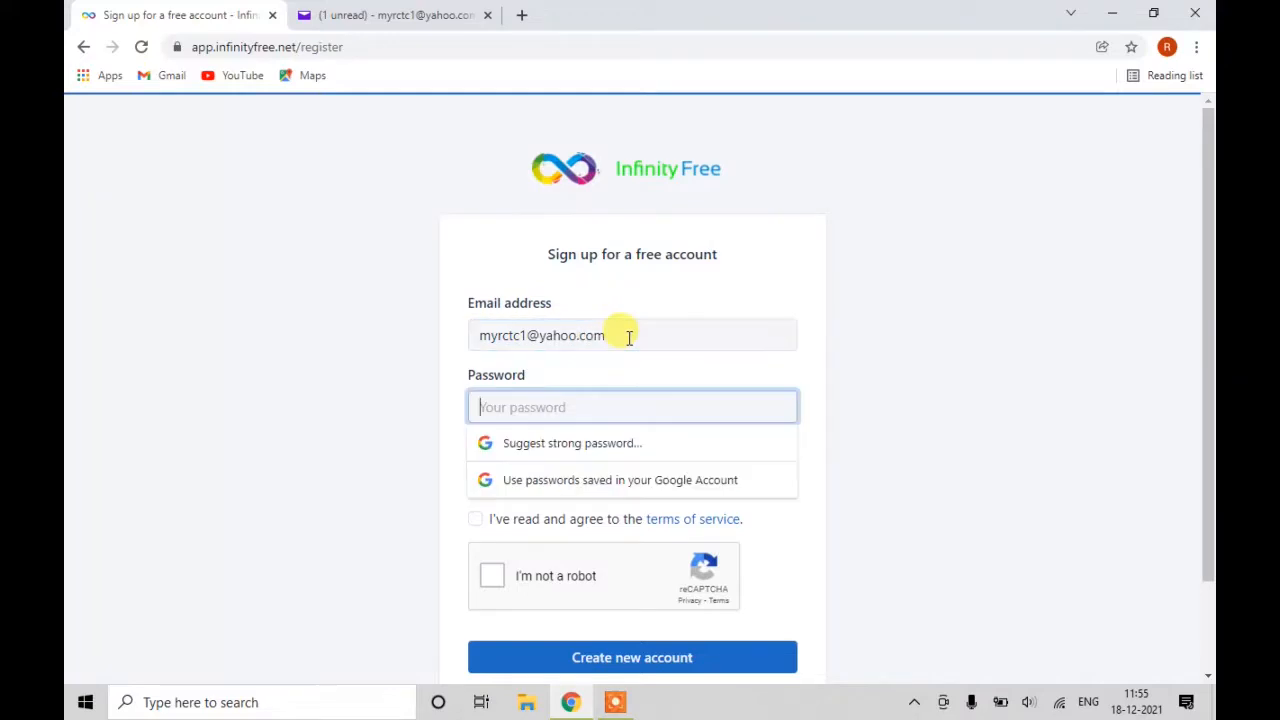
{"action": "type", "text": "*********"}
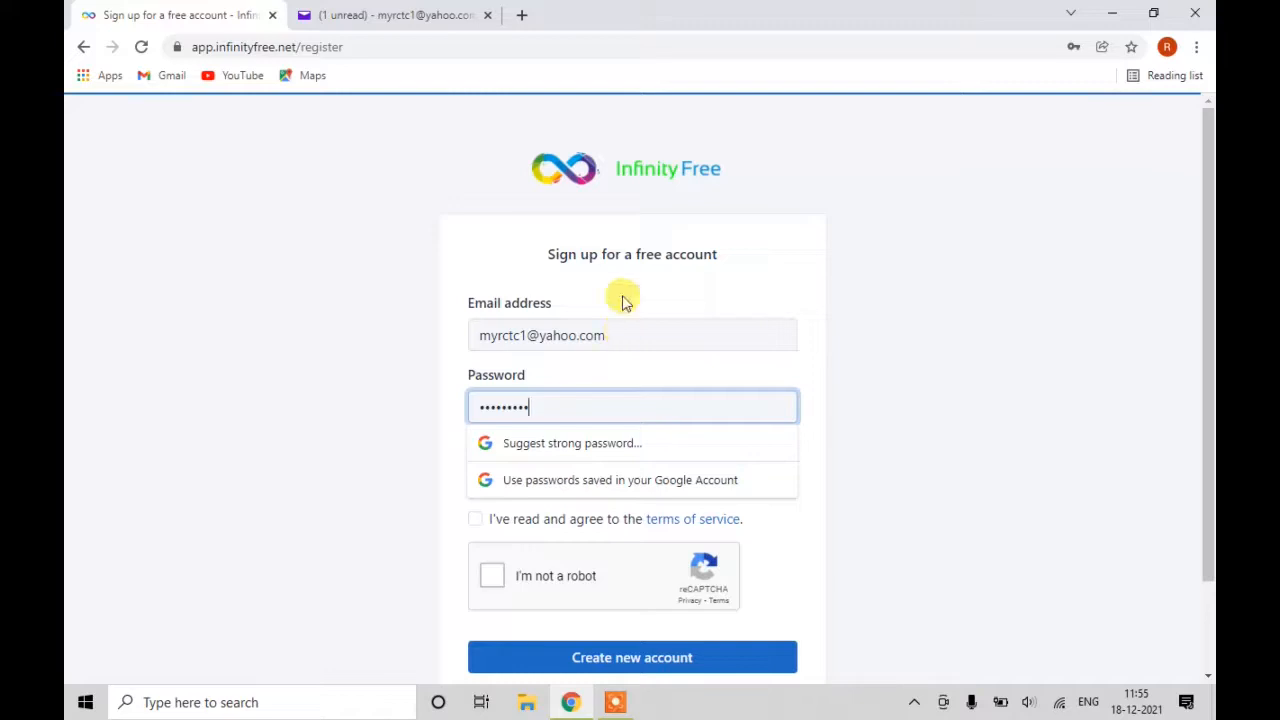
{"action": "key", "text": "Tab"}
{"action": "type", "text": "*"}
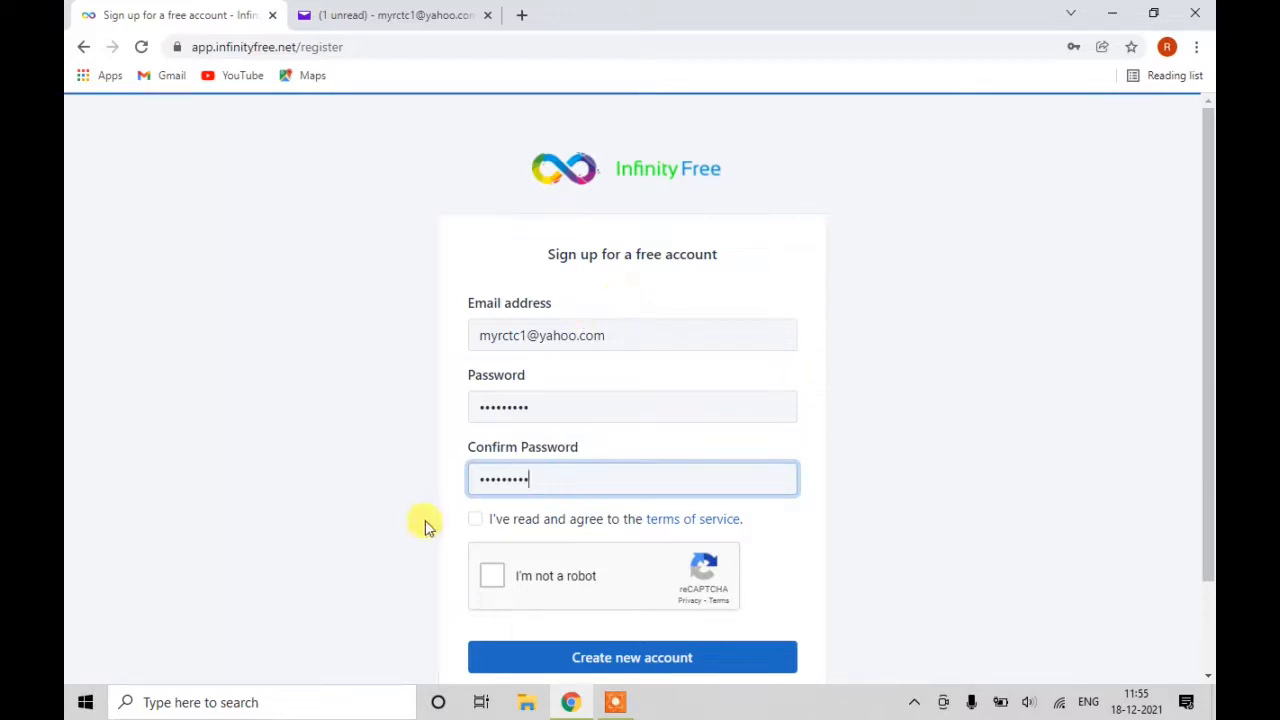
Accept the terms of service, pass the reCAPTCHA check, and create the new account.
{"action": "left_click", "coordinate": [476, 520]}
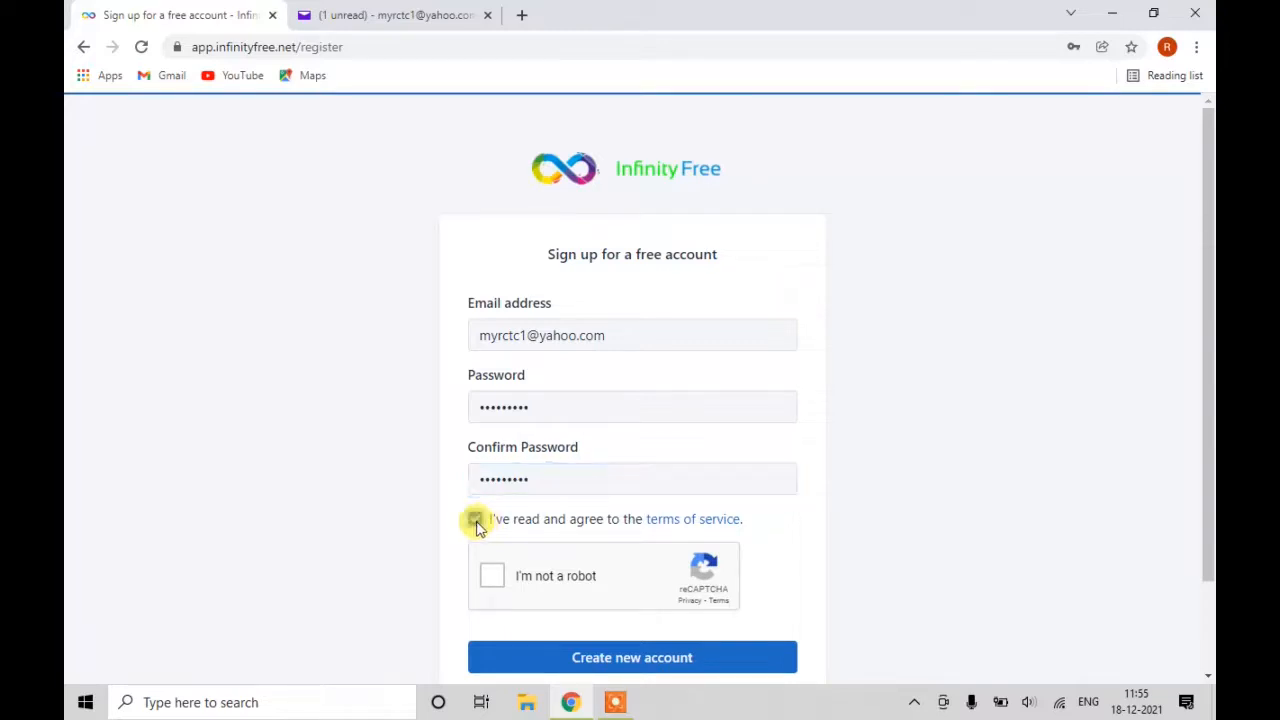
{"action": "left_click", "coordinate": [490, 578]}
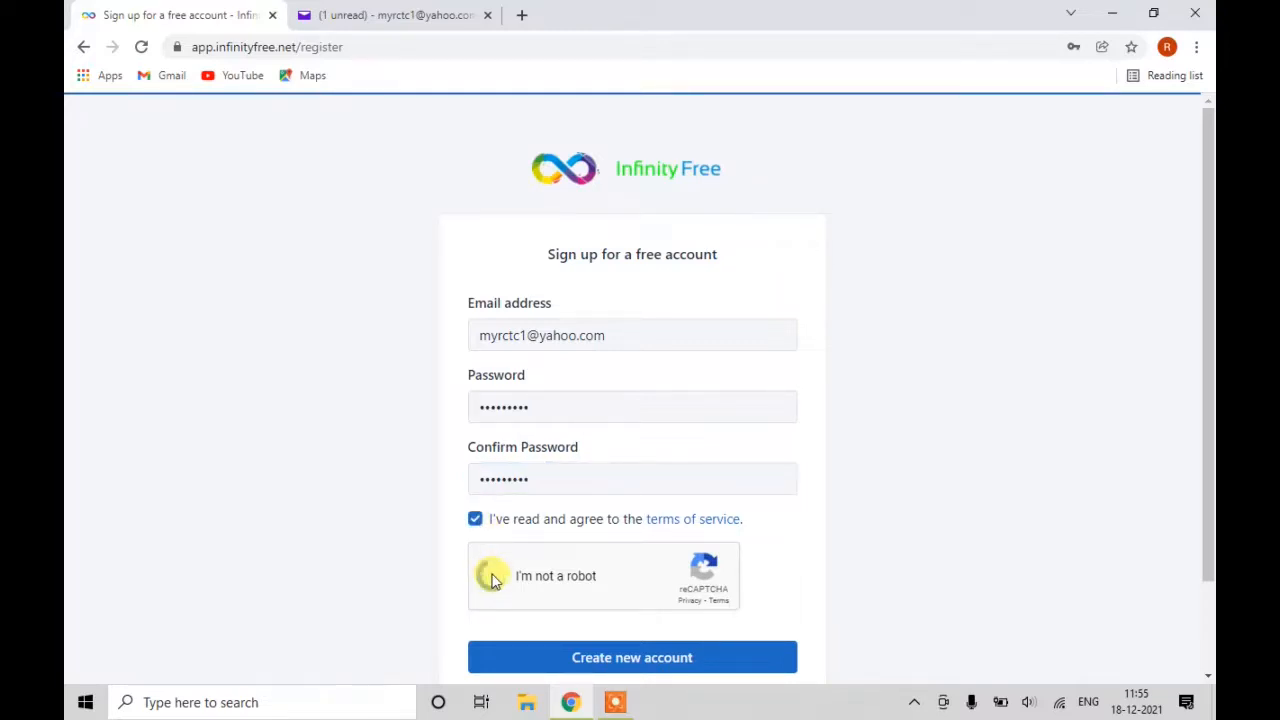
{"action": "left_click", "coordinate": [620, 662]}
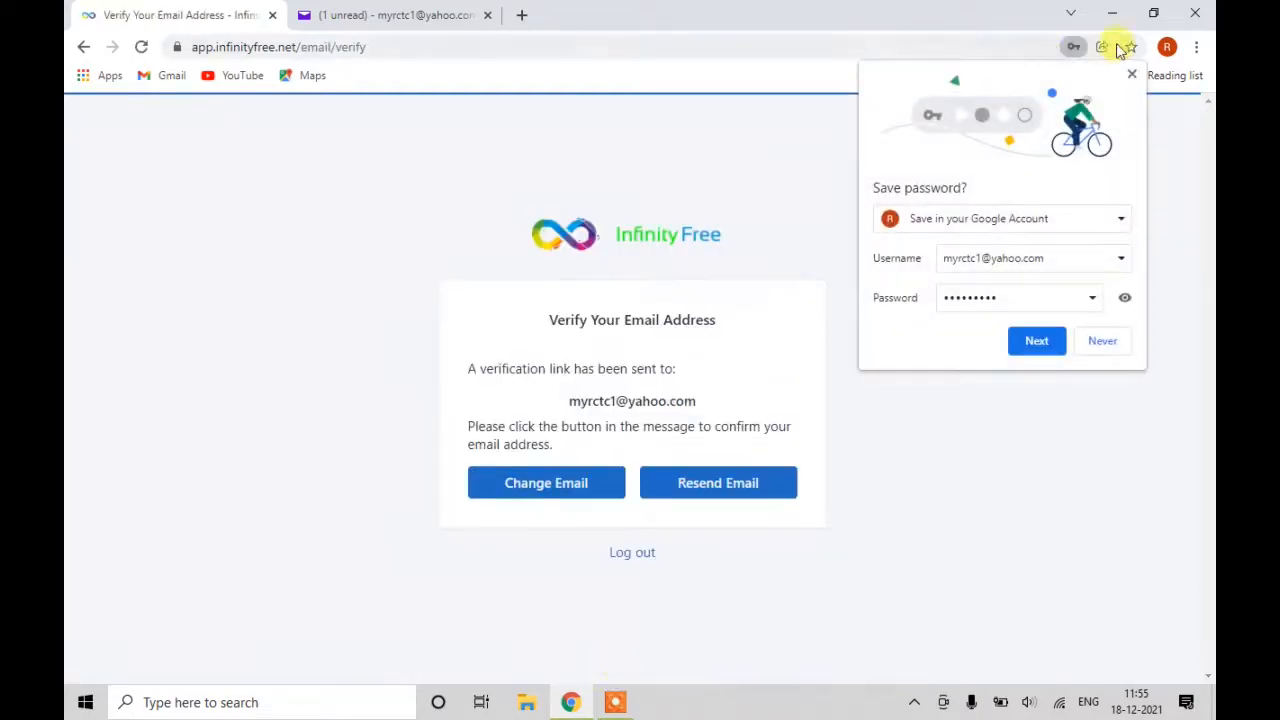
Dismiss Chrome's Save password bubble and switch to the Yahoo Mail inbox tab.
{"action": "left_click", "coordinate": [1131, 74]}
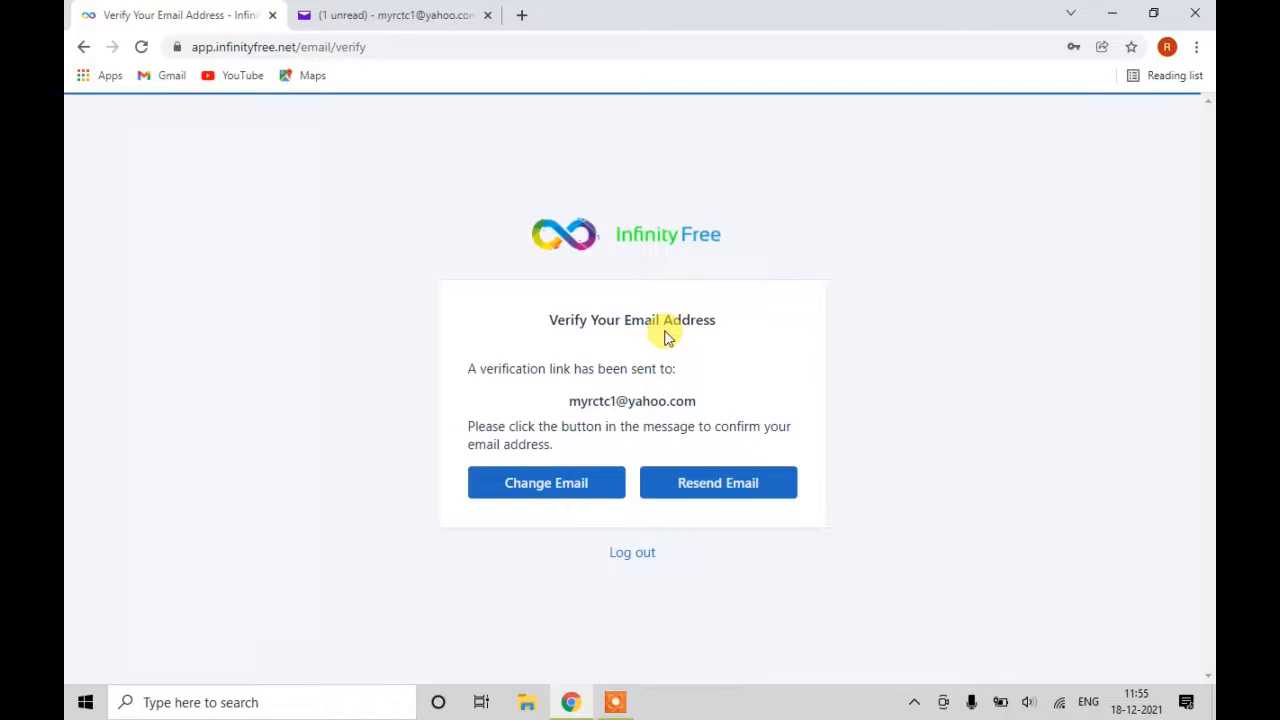
{"action": "left_click", "coordinate": [414, 16]}
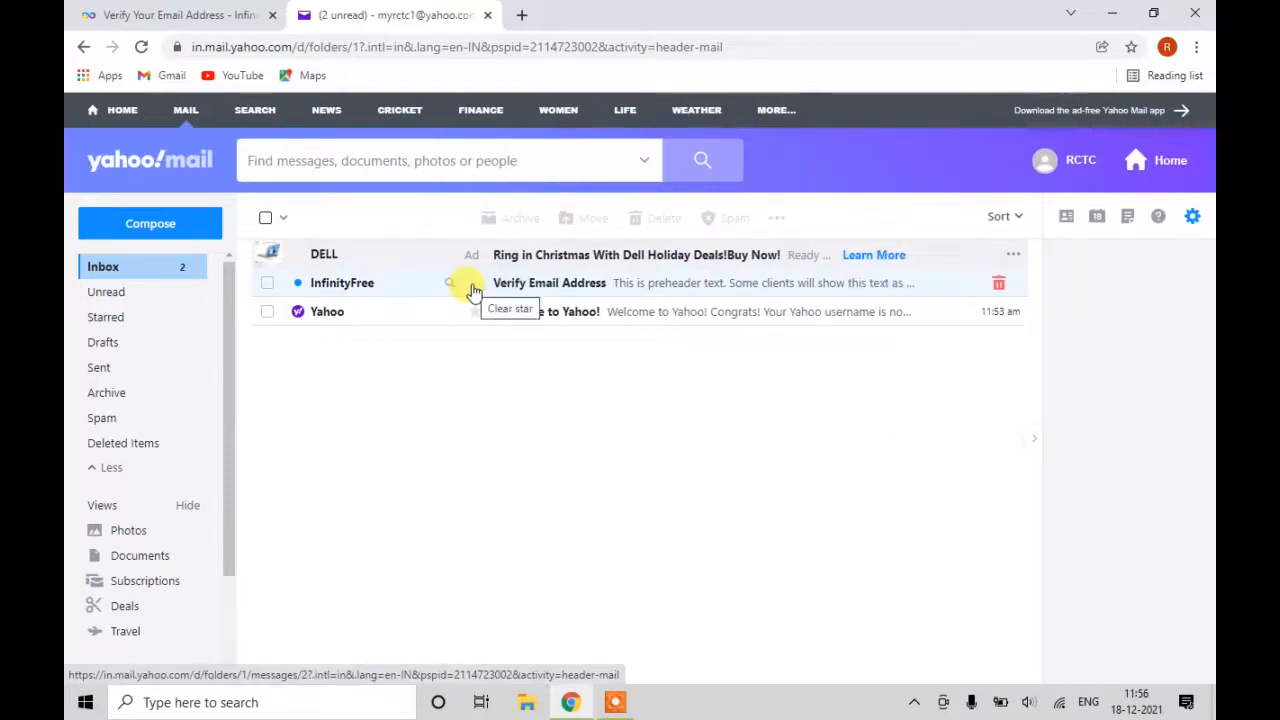
Keep the default Yahoo Mail theme, open InfinityFree's Verify Email Address message, and confirm the address.
{"action": "left_click", "coordinate": [537, 289]}
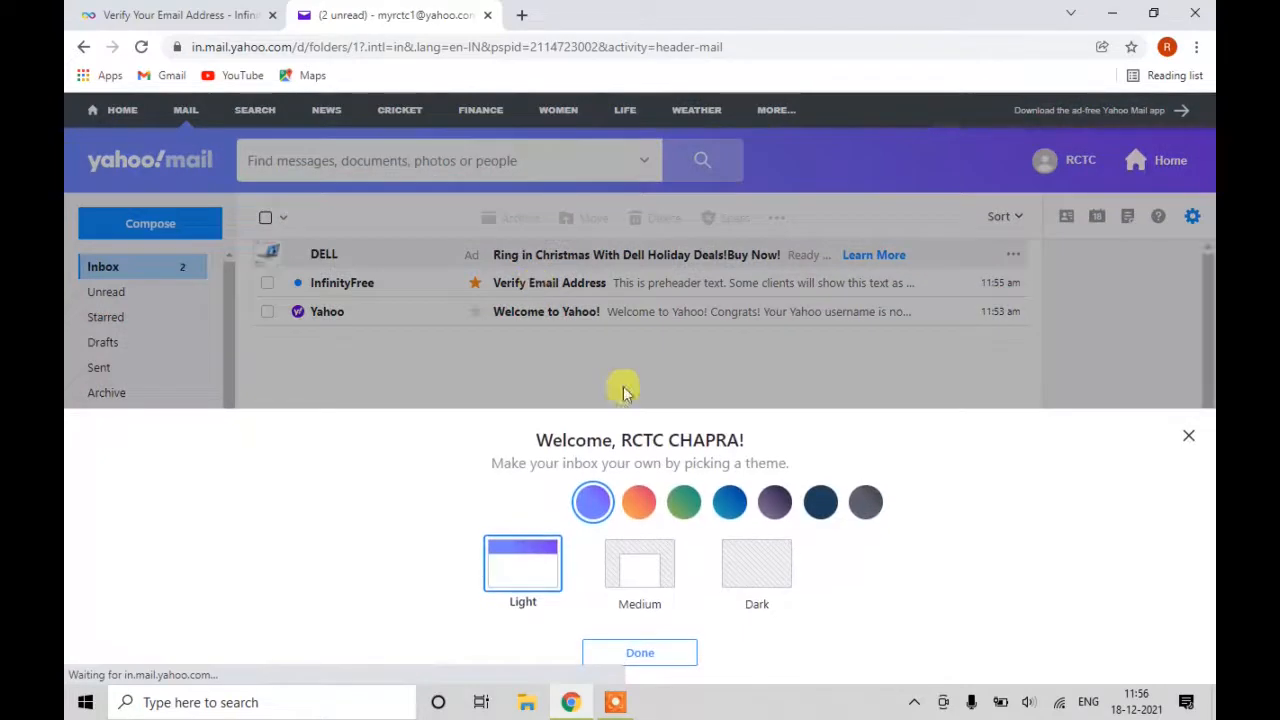
{"action": "left_click", "coordinate": [659, 653]}
{"action": "left_click", "coordinate": [609, 288]}
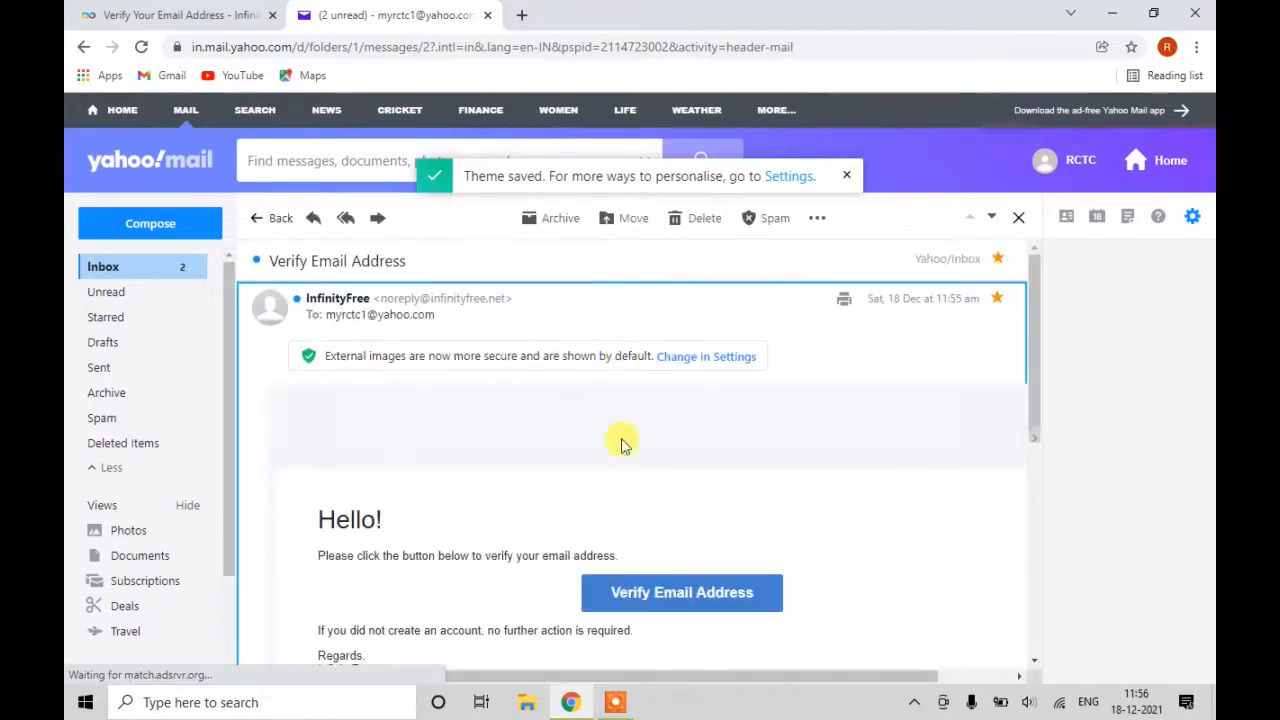
{"action": "scroll", "coordinate": [623, 470], "scroll_direction": "down", "scroll_amount": 2}
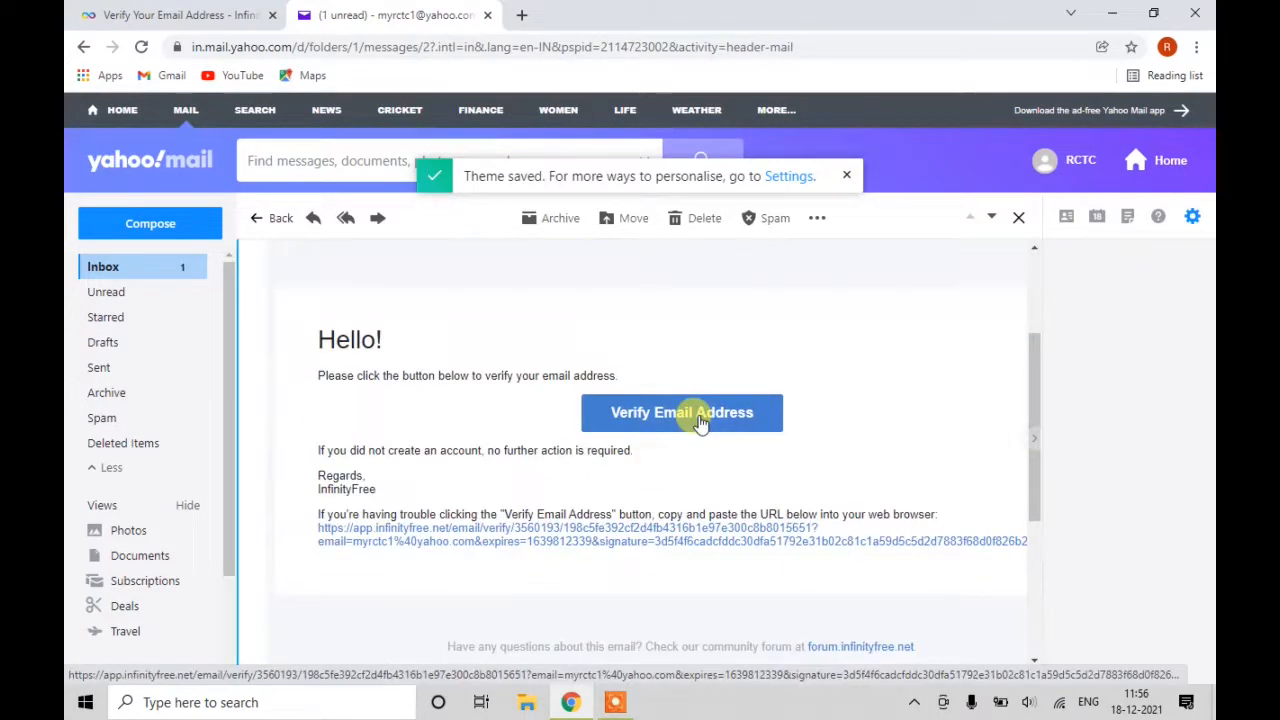
{"action": "left_click", "coordinate": [700, 418]}
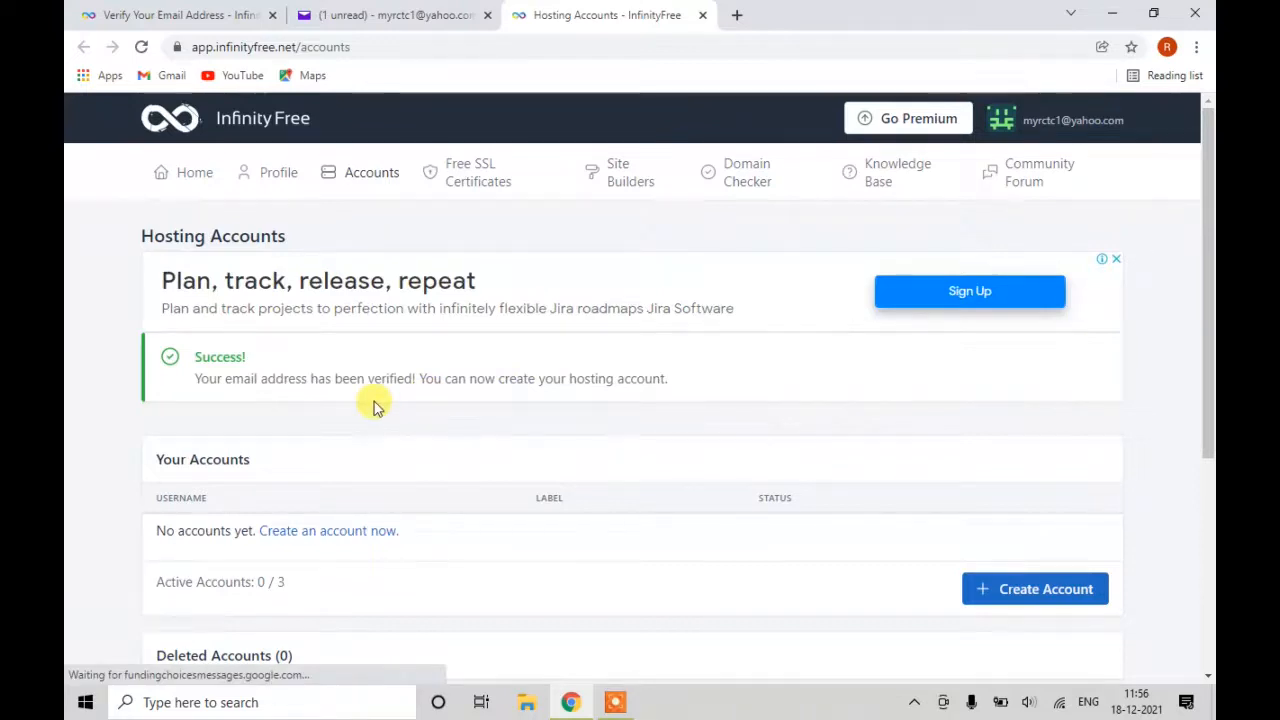
Start a new hosting account and check availability of subdomain chapramart with the .rf.gd extension.
{"action": "scroll", "coordinate": [375, 405], "scroll_direction": "down", "scroll_amount": 1}
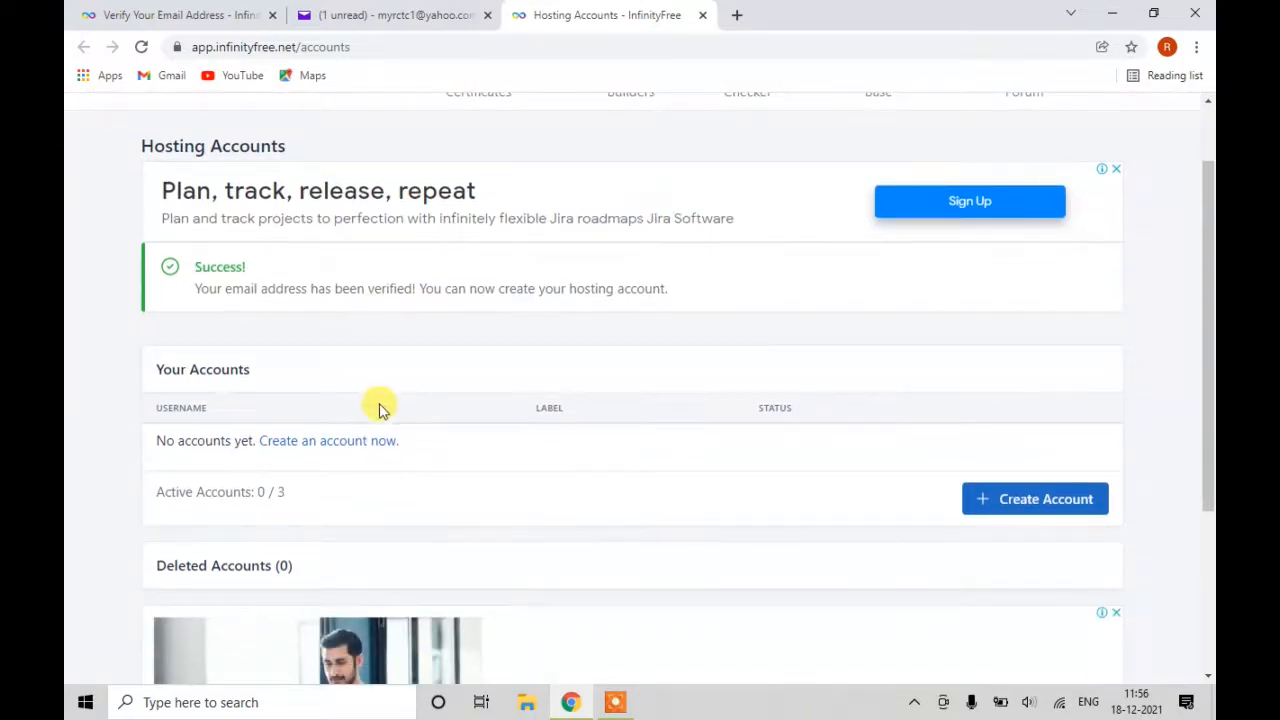
{"action": "left_click", "coordinate": [1057, 509]}
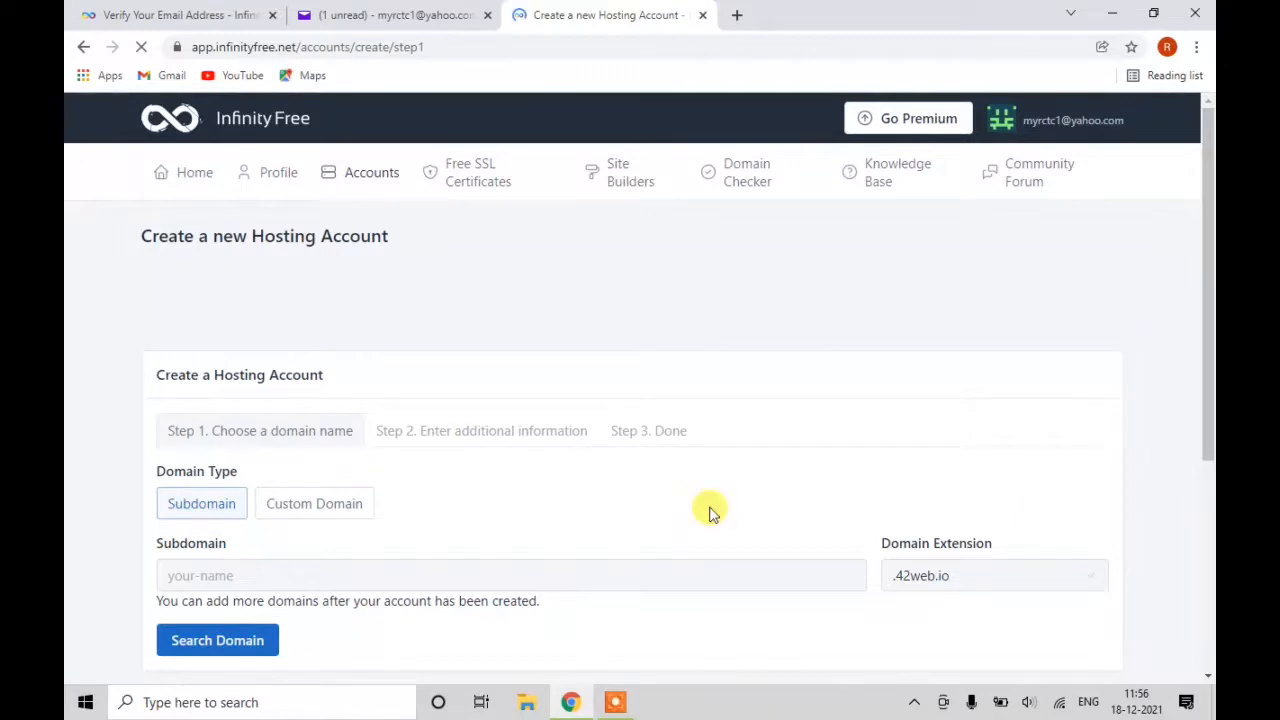
{"action": "scroll", "coordinate": [460, 527], "scroll_direction": "down", "scroll_amount": 1}
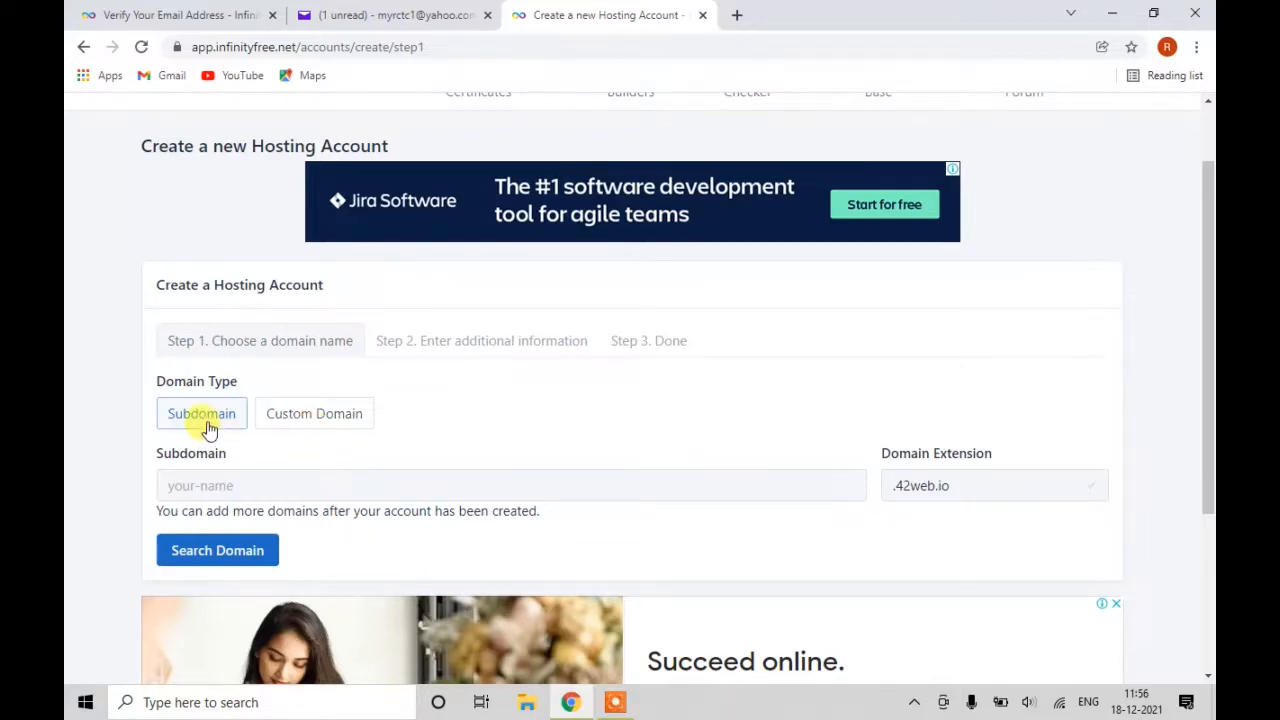
{"action": "left_click", "coordinate": [210, 486]}
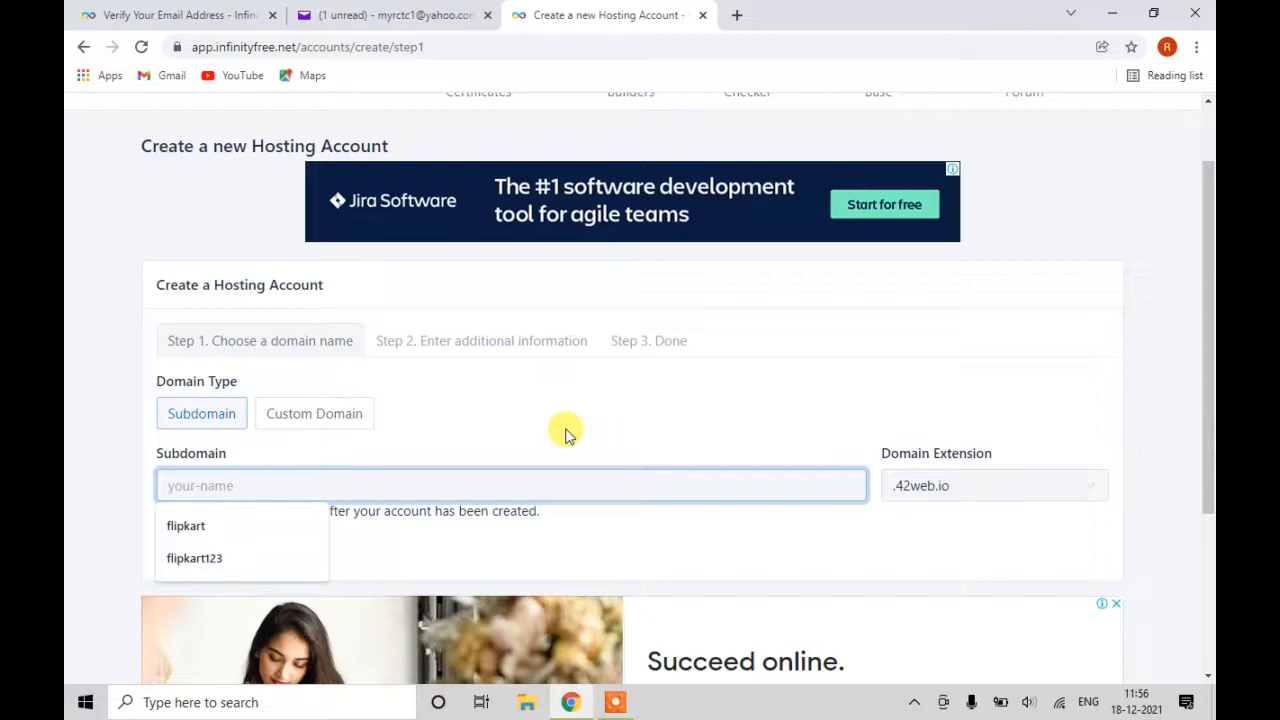
{"action": "type", "text": "cha"}
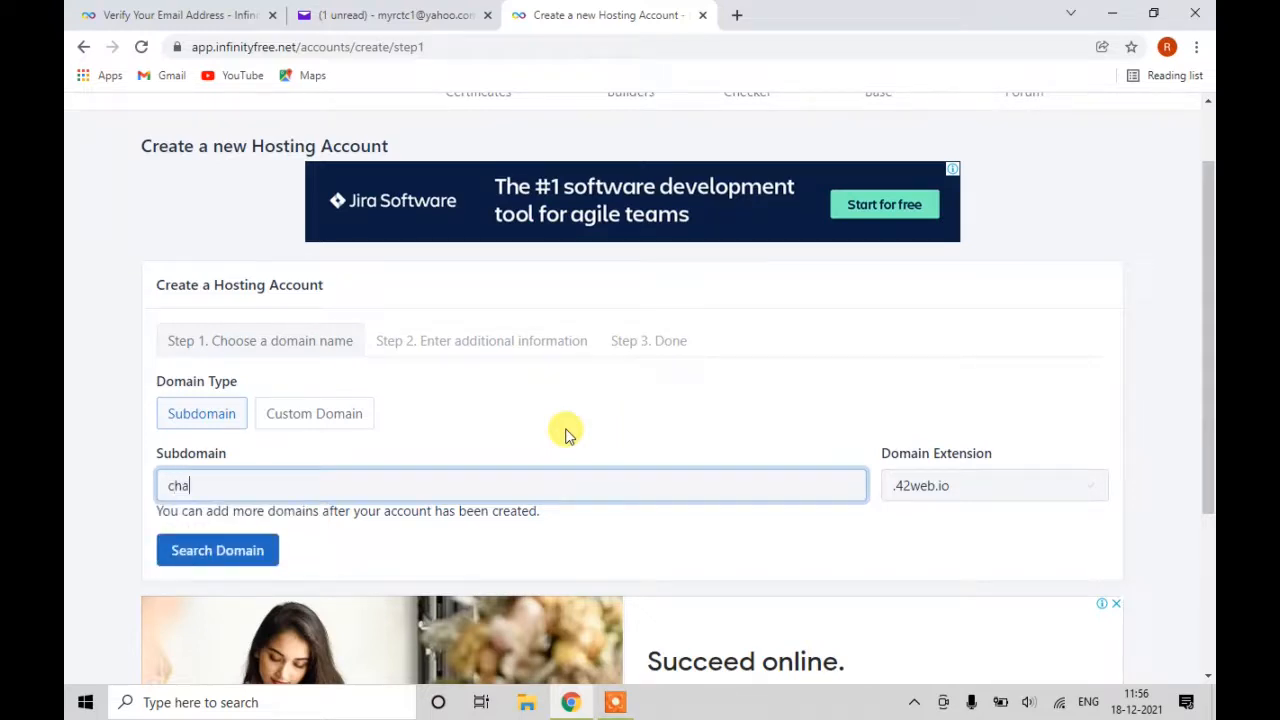
{"action": "type", "text": "pramart"}
{"action": "left_click", "coordinate": [929, 493]}
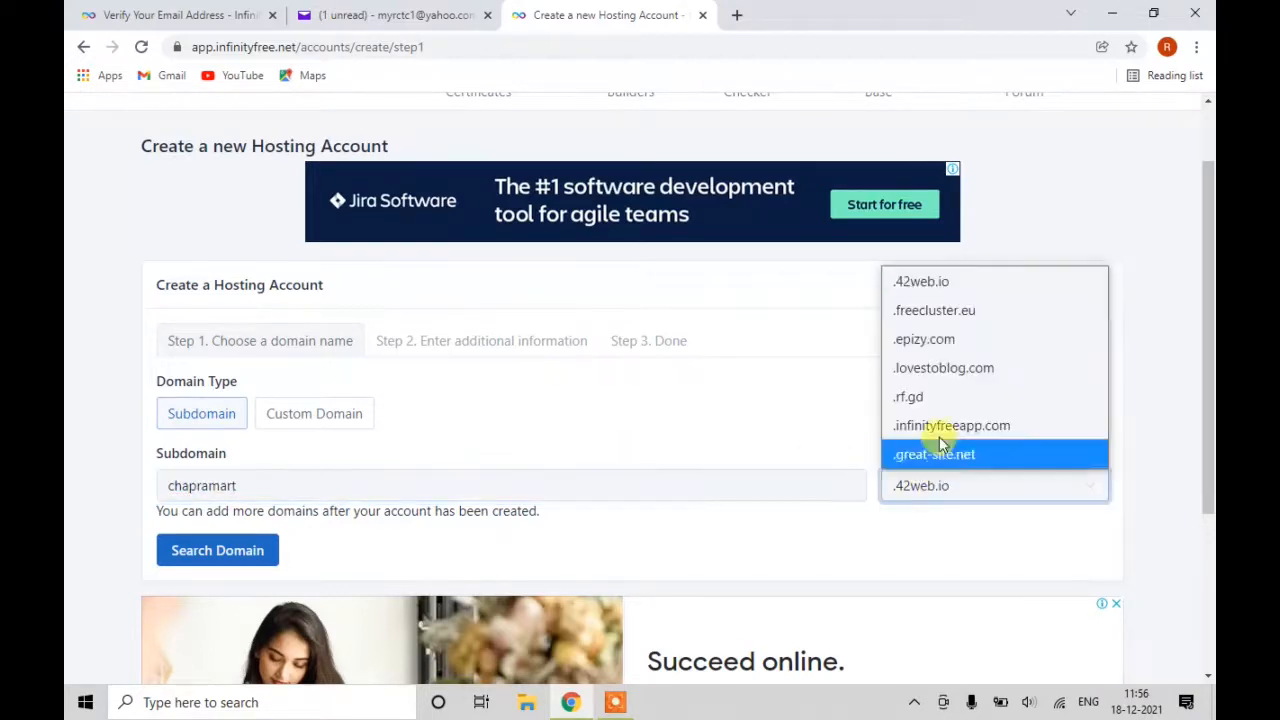
{"action": "left_click", "coordinate": [946, 399]}
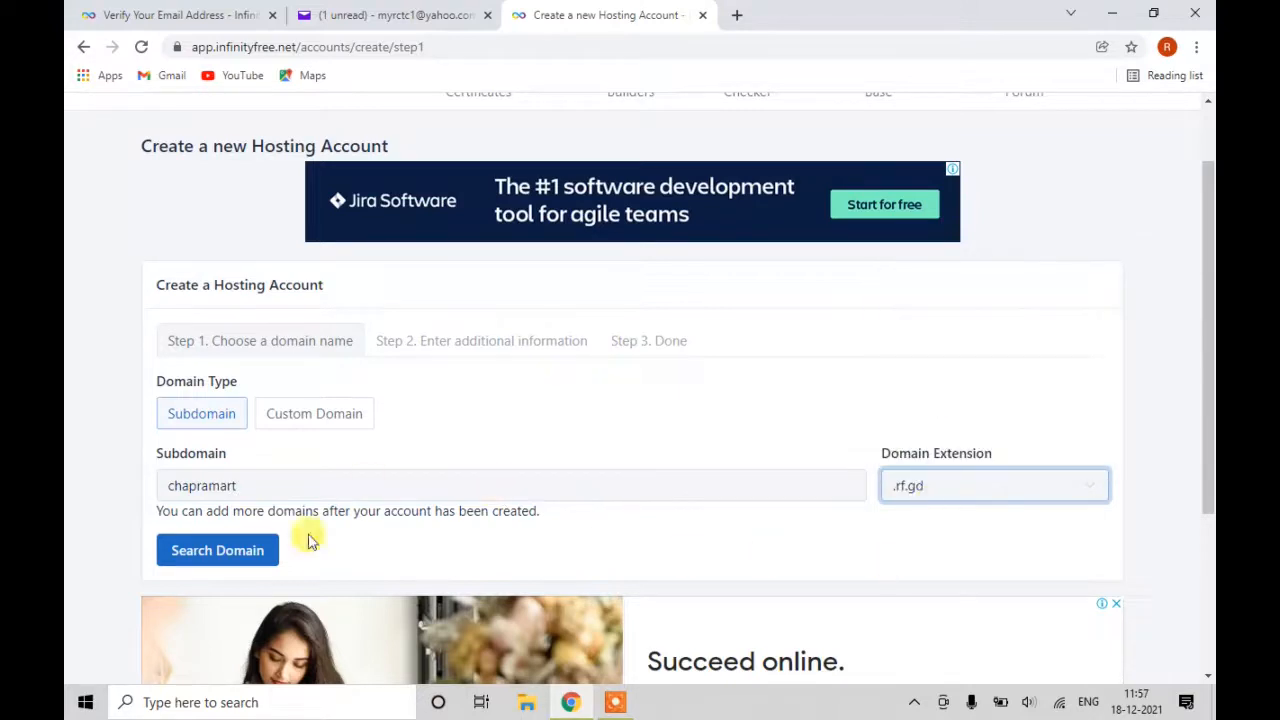
{"action": "left_click", "coordinate": [264, 562]}
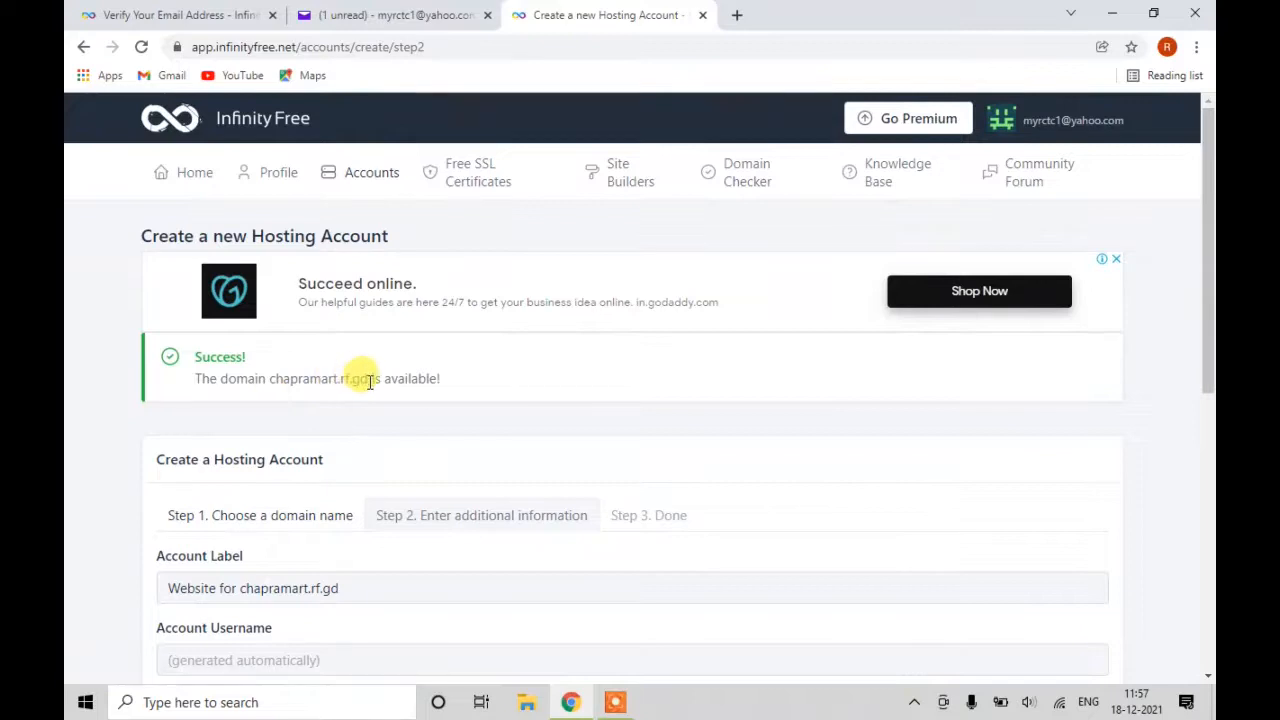
Pass the reCAPTCHA check and create the chapramart.rf.gd hosting account.
{"action": "scroll", "coordinate": [368, 380], "scroll_direction": "down", "scroll_amount": 2}
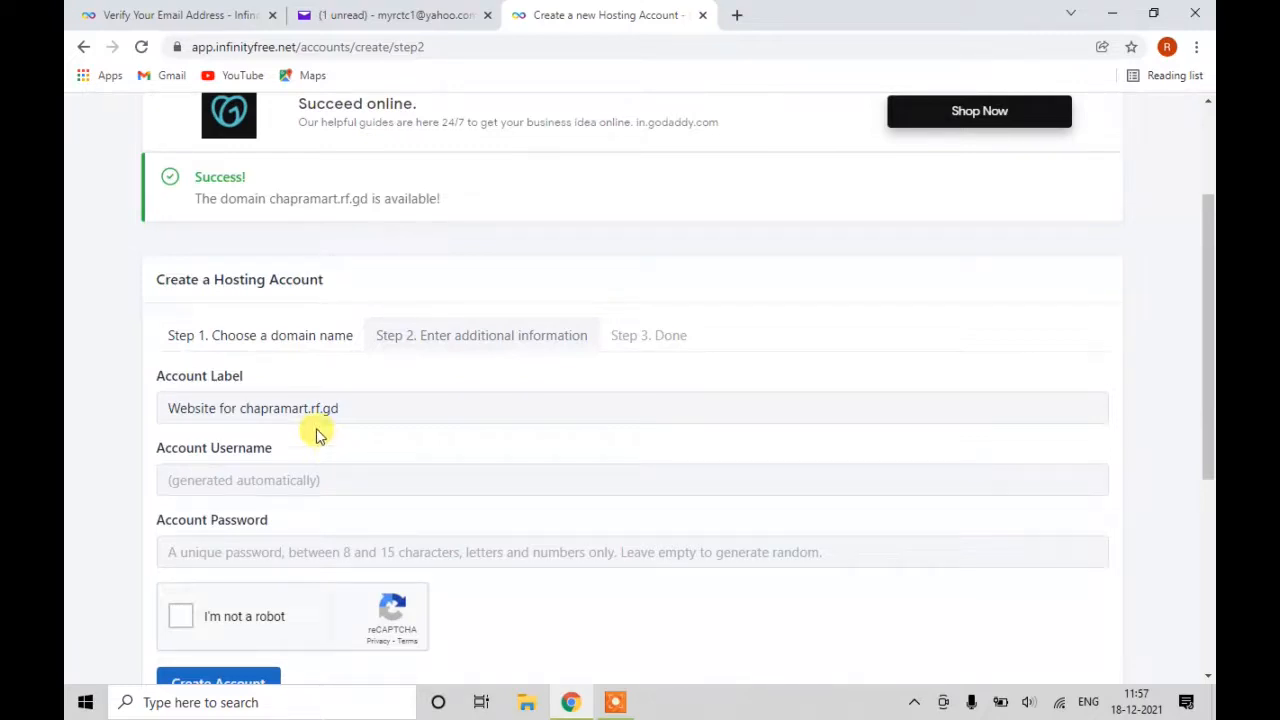
{"action": "left_click", "coordinate": [180, 620]}
{"action": "scroll", "coordinate": [252, 616], "scroll_direction": "down", "scroll_amount": 2}
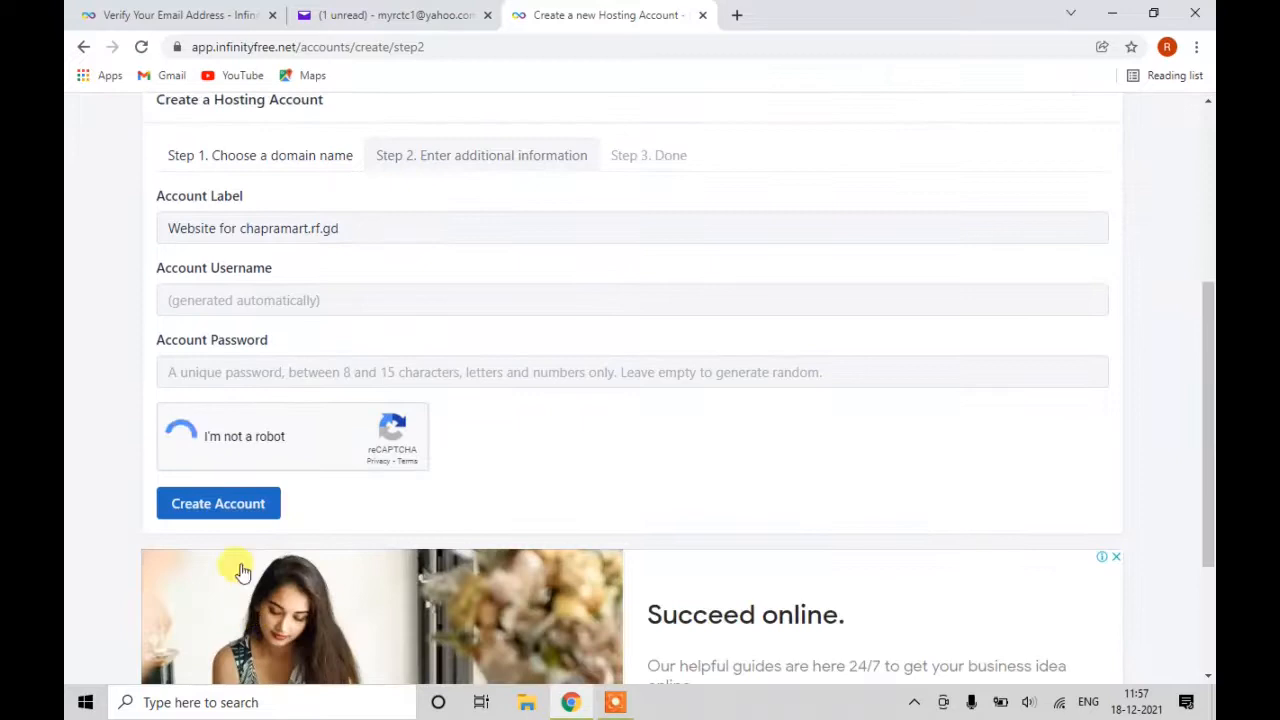
{"action": "left_click", "coordinate": [187, 504]}
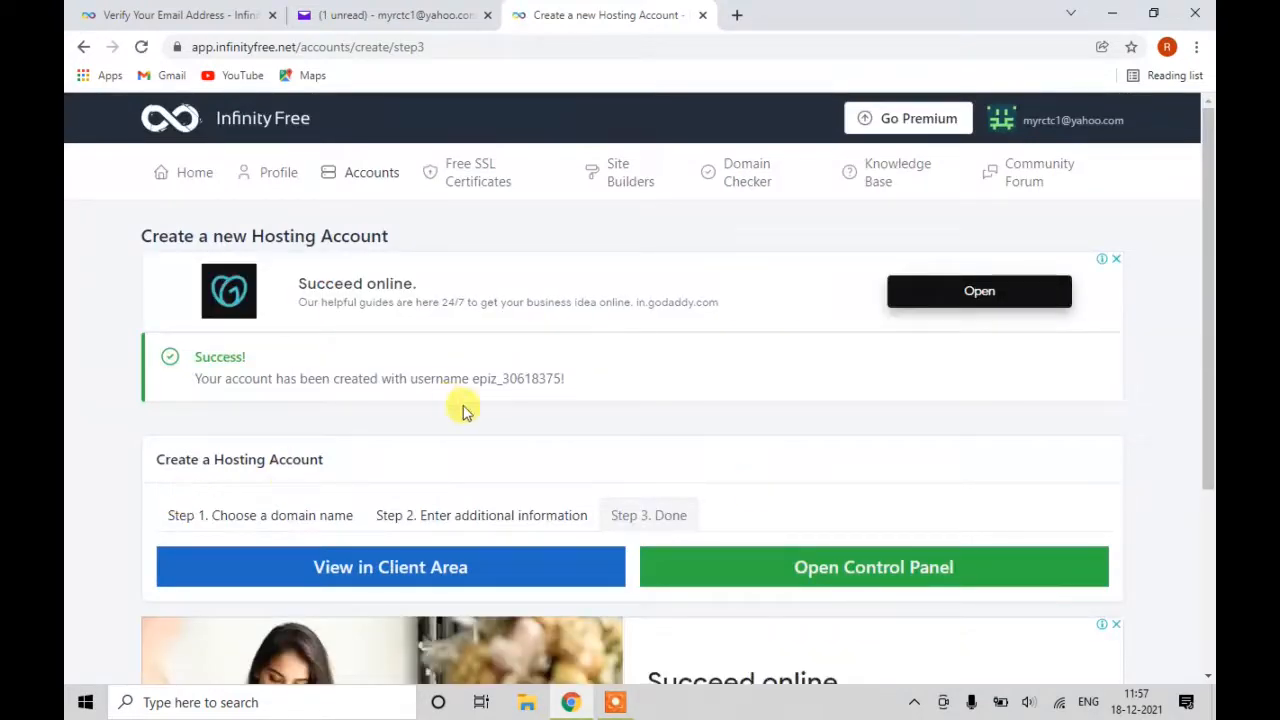
Open the account's control panel, reload the blank page, and approve service e-mails on the Important Notice.
{"action": "left_click", "coordinate": [885, 572]}
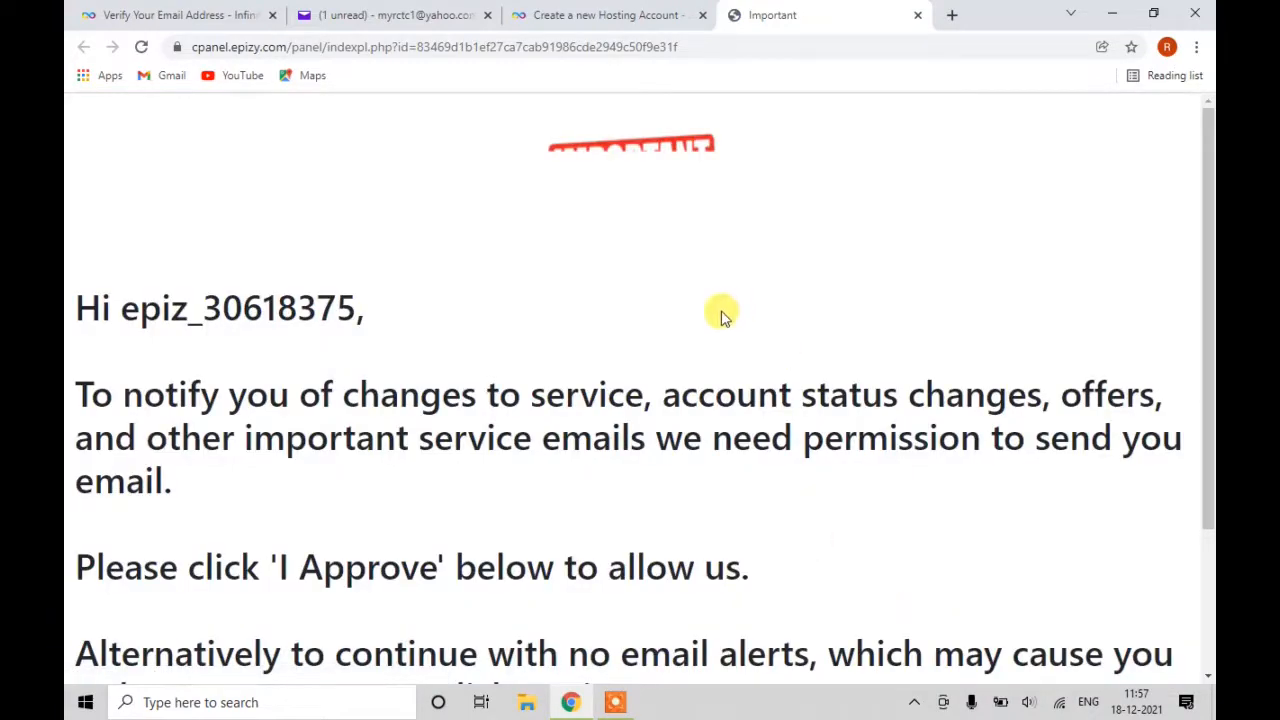
{"action": "left_click", "coordinate": [610, 15]}
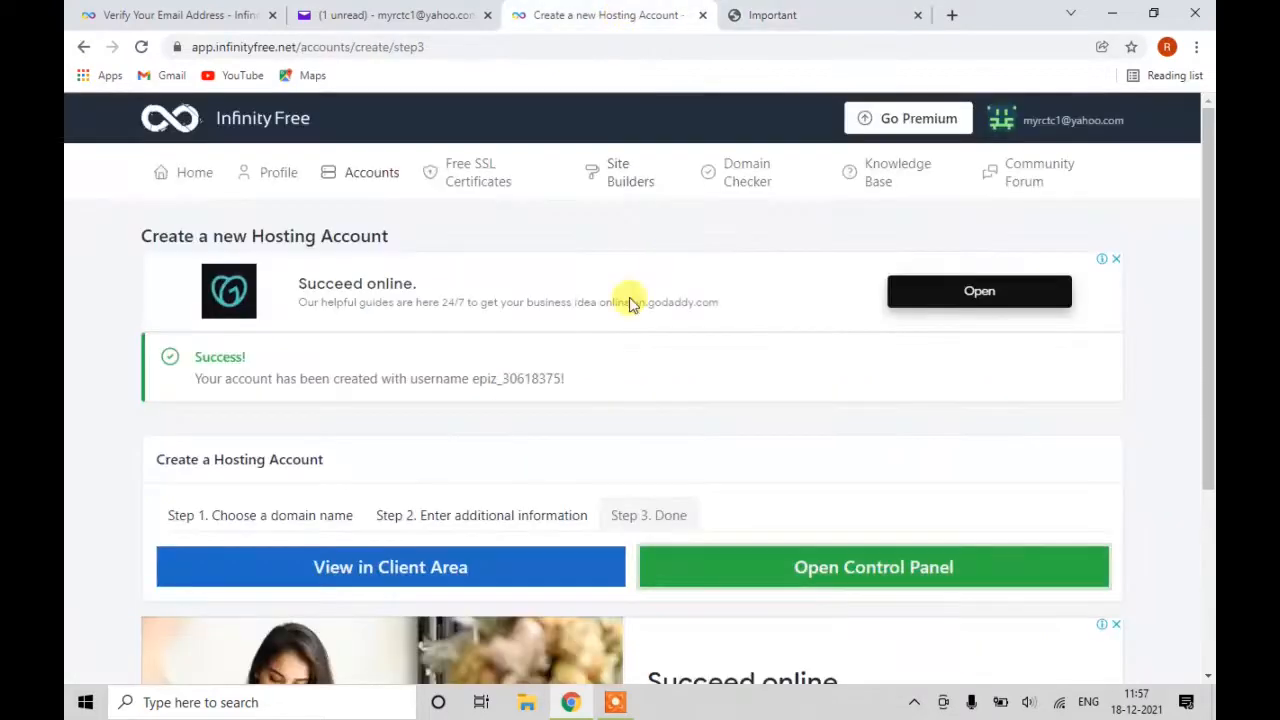
{"action": "left_click", "coordinate": [760, 15]}
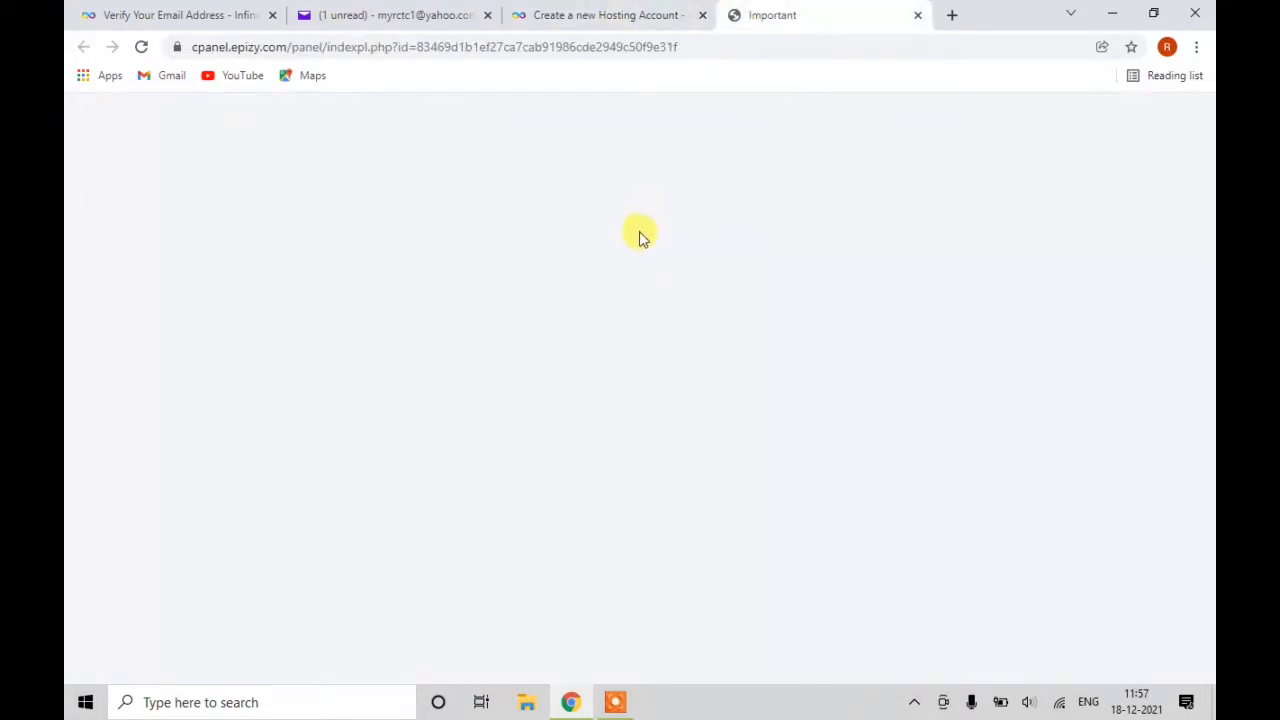
{"action": "left_click", "coordinate": [141, 47]}
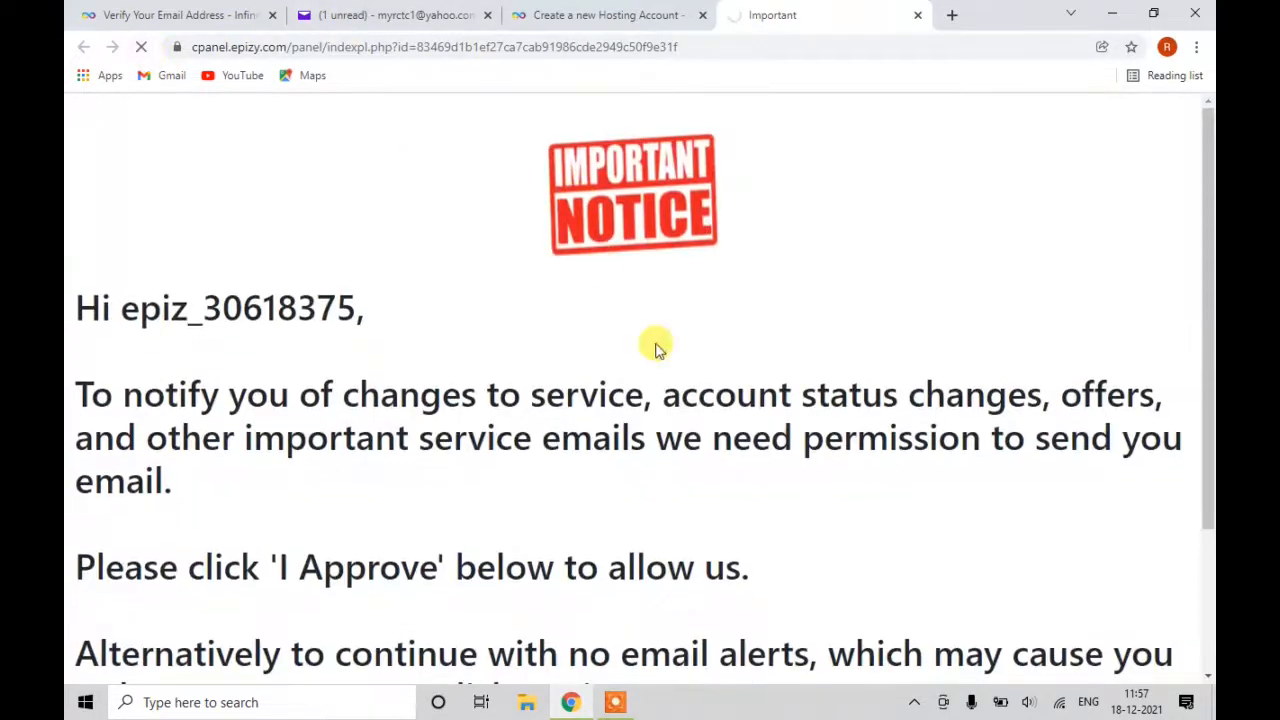
{"action": "scroll", "coordinate": [651, 371], "scroll_direction": "down", "scroll_amount": 3}
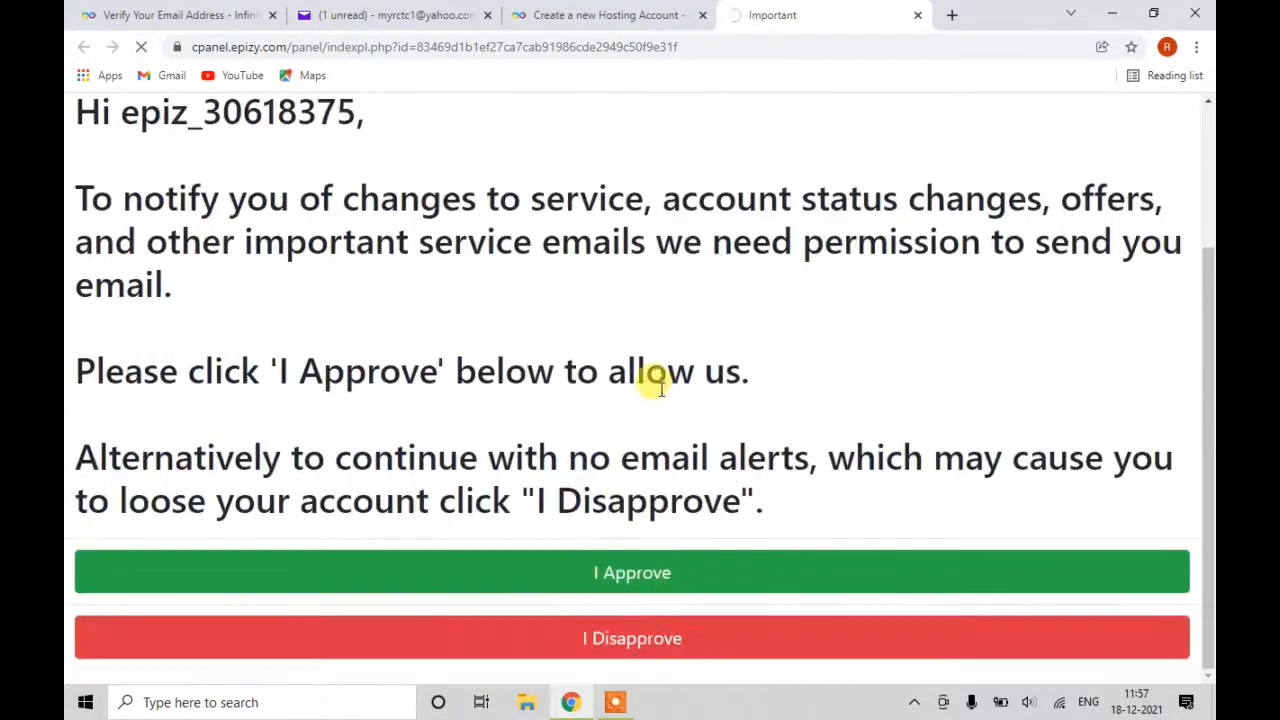
{"action": "left_click", "coordinate": [643, 575]}
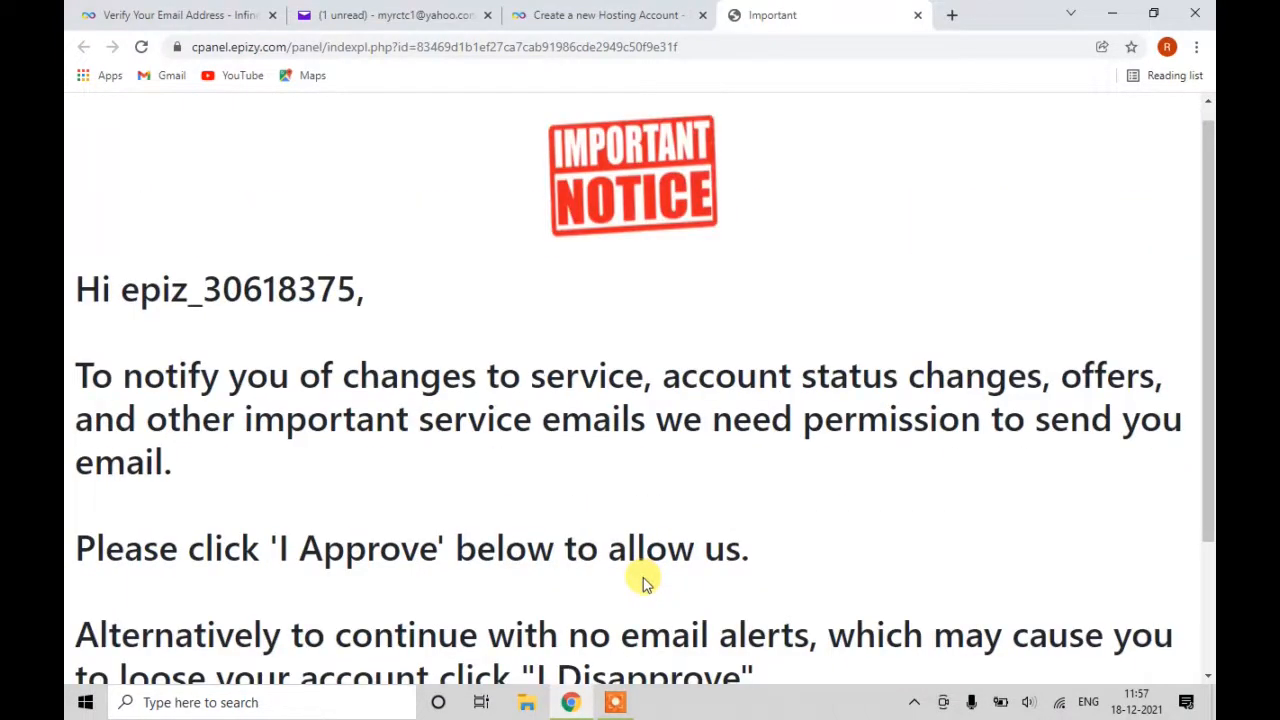
{"action": "scroll", "coordinate": [643, 580], "scroll_direction": "down", "scroll_amount": 2}
{"action": "left_click", "coordinate": [645, 576]}
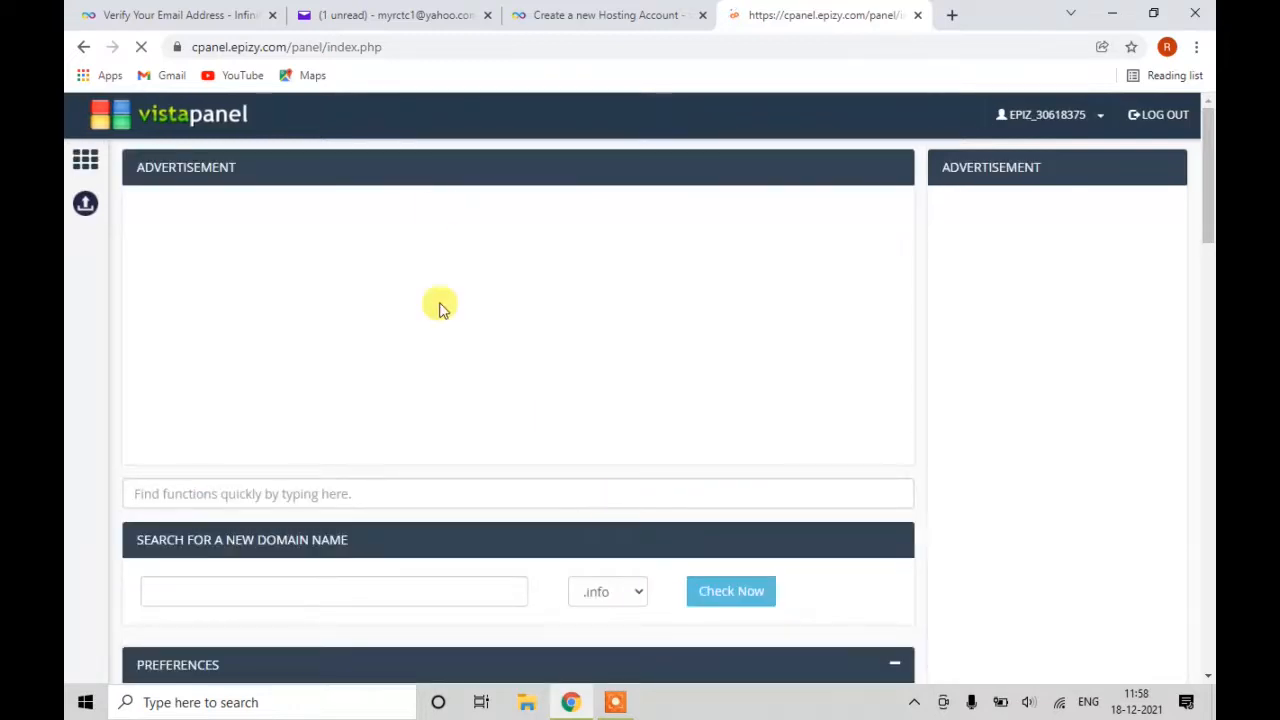
Scroll to VistaPanel's Software section and launch the Softaculous Apps Installer.
{"action": "scroll", "coordinate": [470, 300], "scroll_direction": "down", "scroll_amount": 6}
{"action": "scroll", "coordinate": [470, 308], "scroll_direction": "down", "scroll_amount": 6}
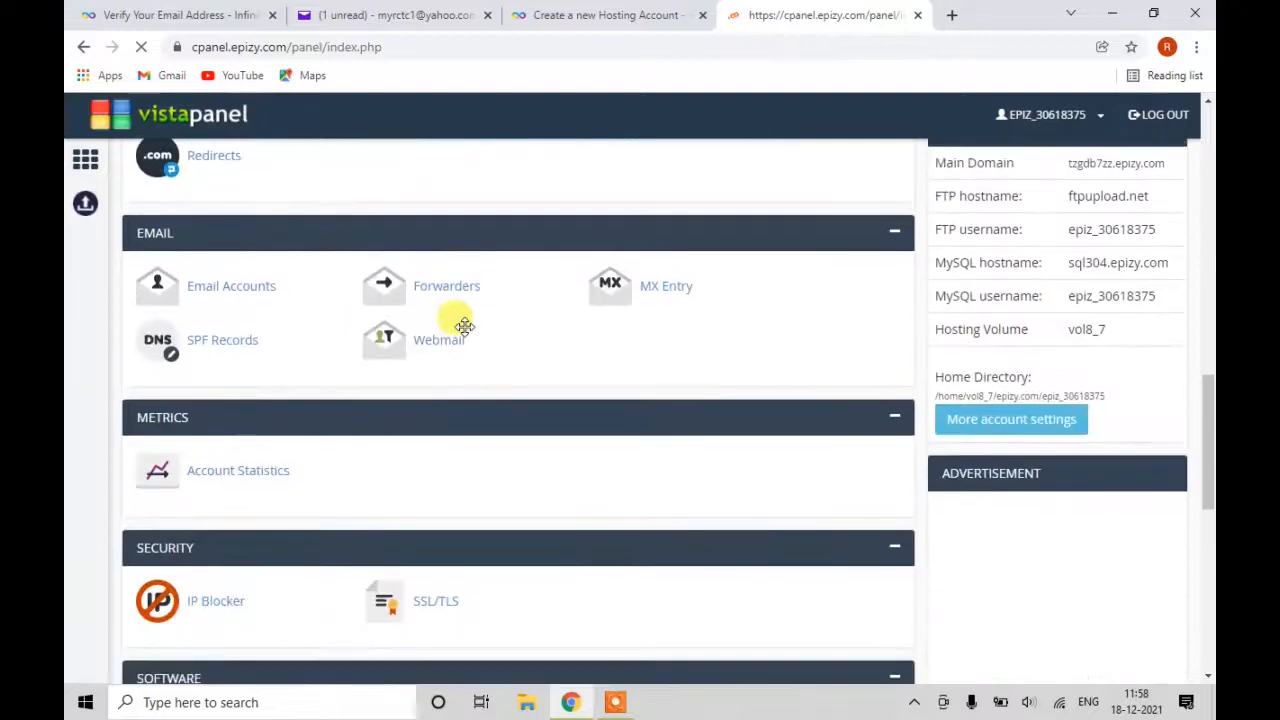
{"action": "scroll", "coordinate": [464, 326], "scroll_direction": "down", "scroll_amount": 4}
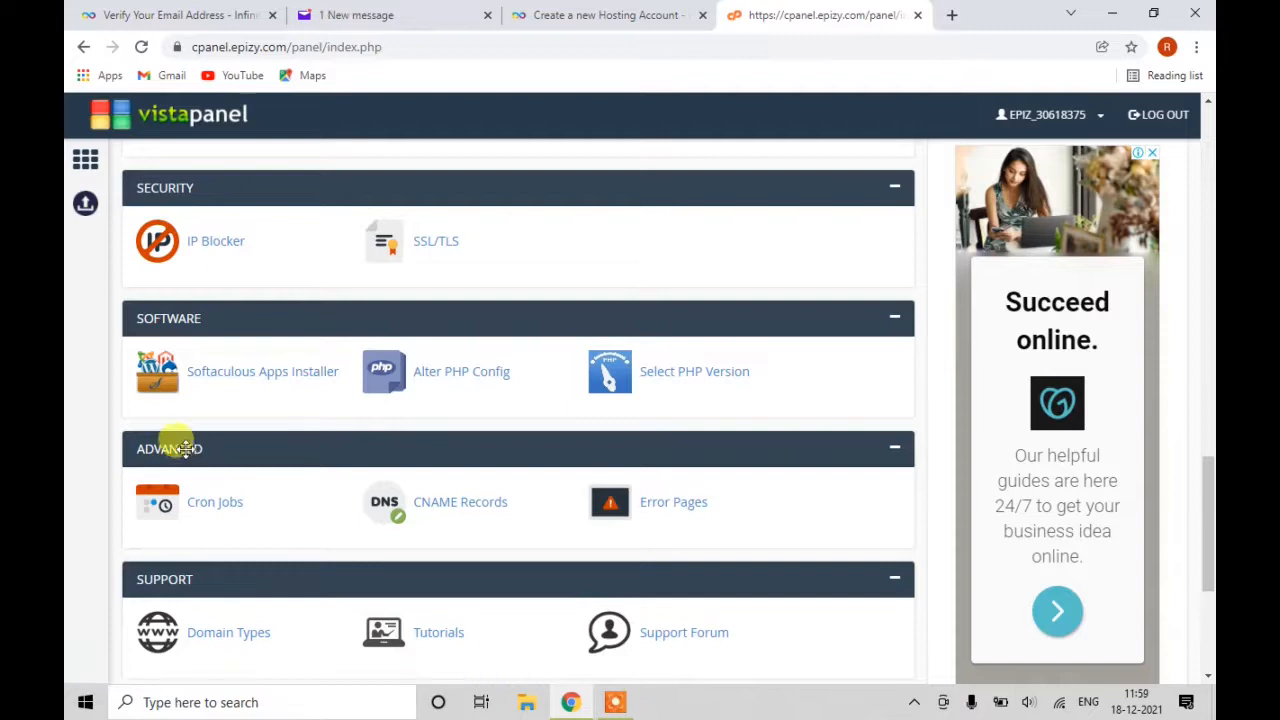
{"action": "left_click", "coordinate": [237, 379]}
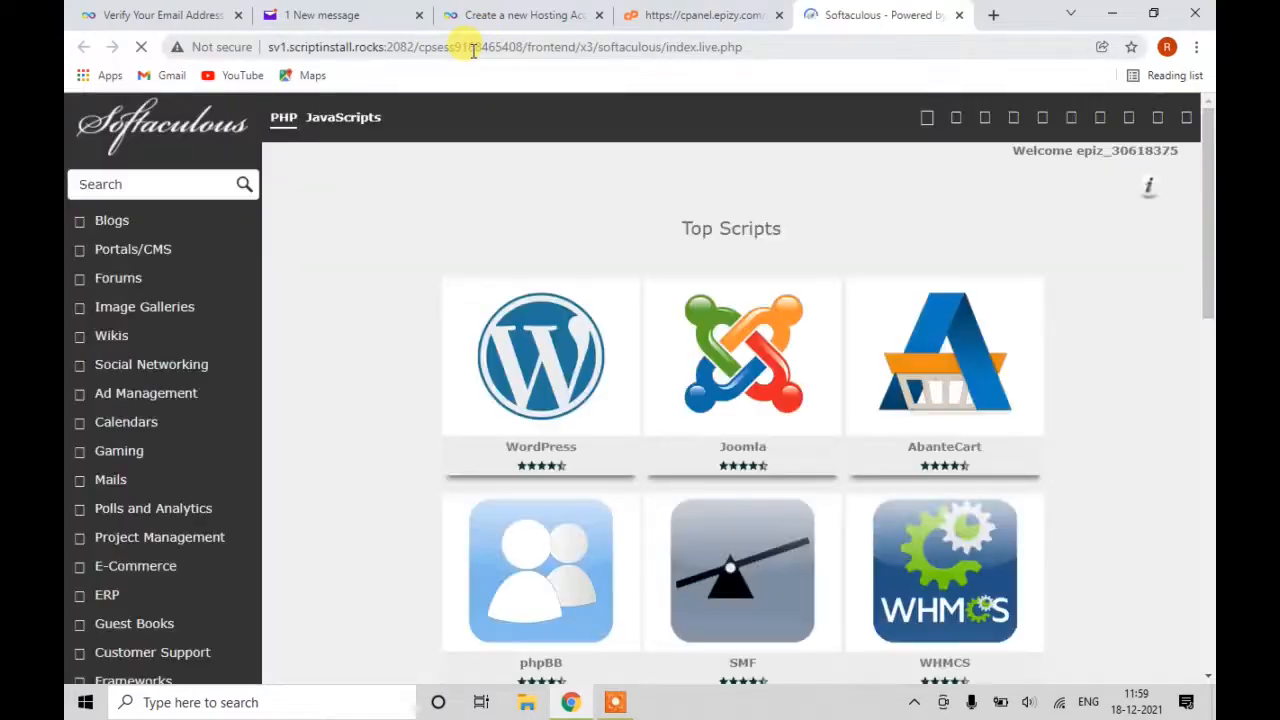
Open Softaculous's WordPress installation form.
{"action": "mouse_move", "coordinate": [450, 368]}
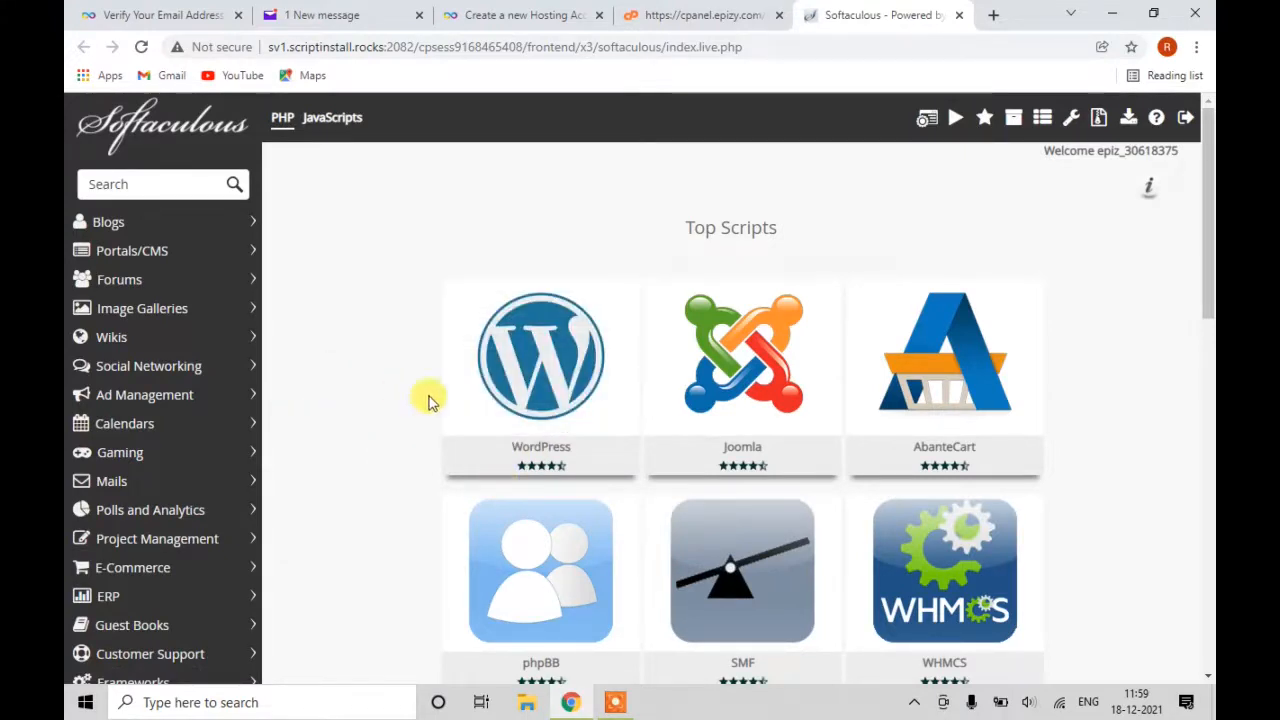
{"action": "mouse_move", "coordinate": [468, 420]}
{"action": "left_click", "coordinate": [468, 408]}
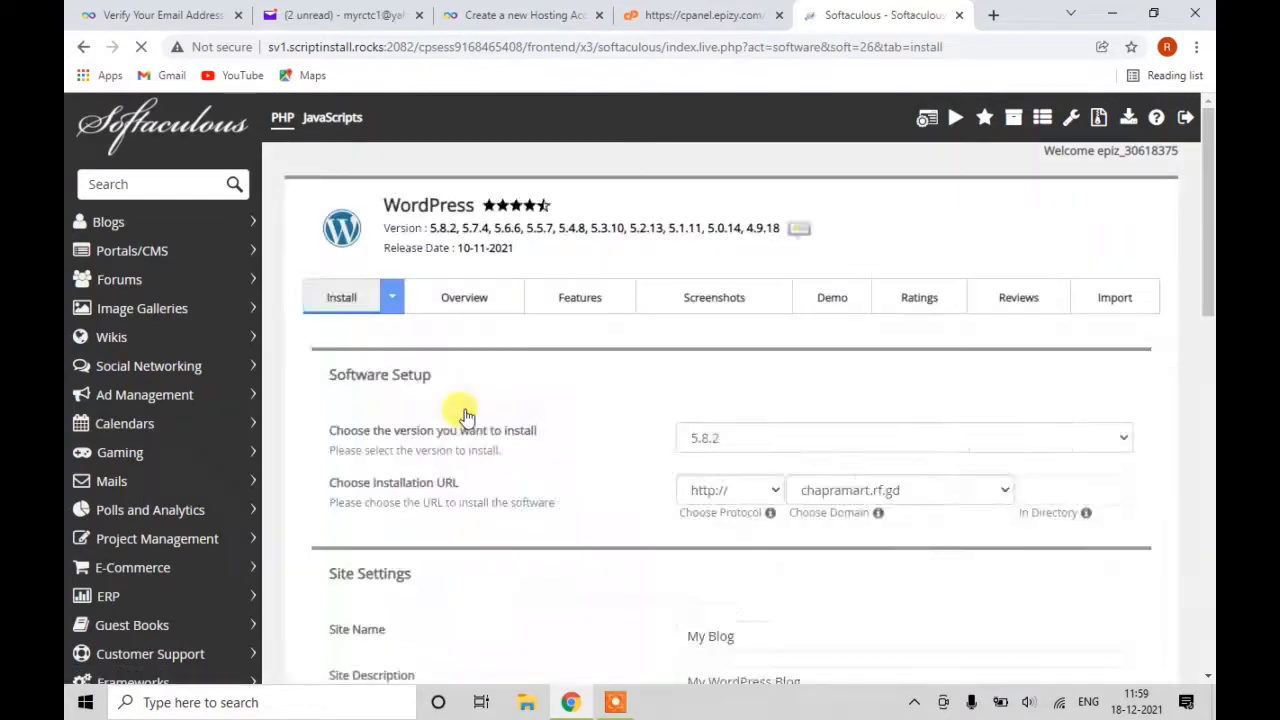
{"action": "scroll", "coordinate": [635, 385], "scroll_direction": "down", "scroll_amount": 1}
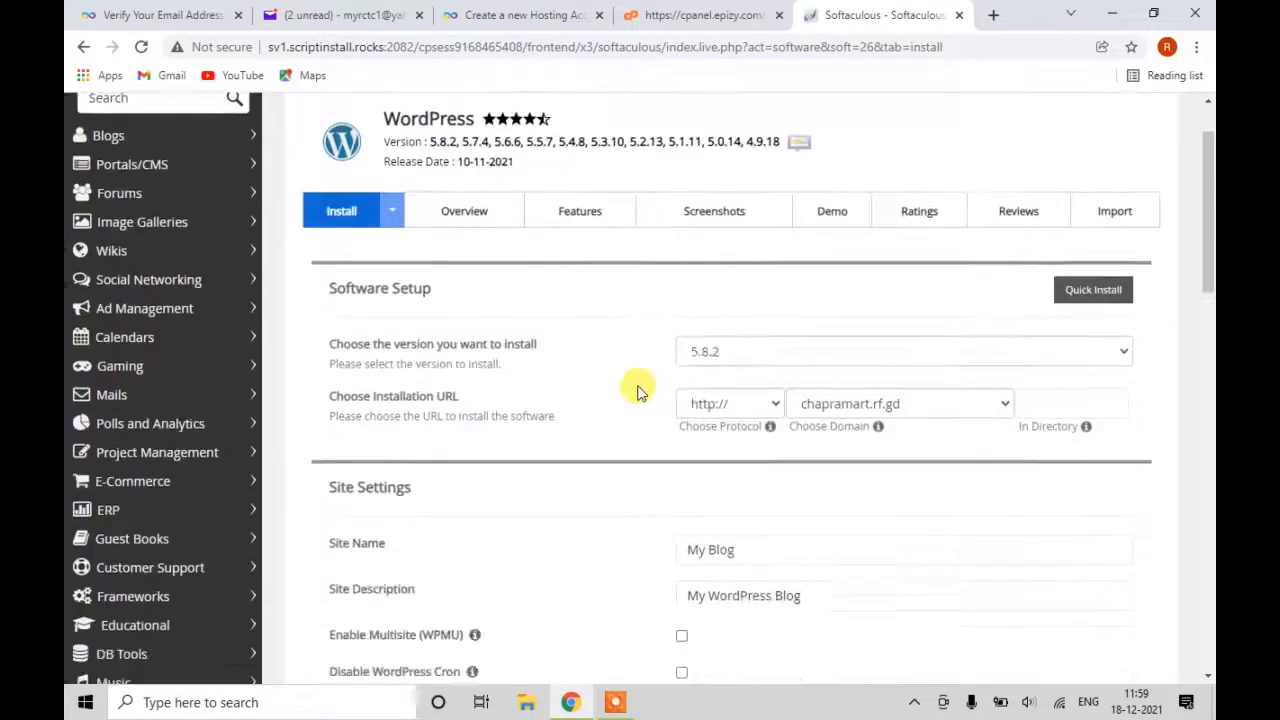
{"action": "scroll", "coordinate": [637, 390], "scroll_direction": "down", "scroll_amount": 4}
Fill in the admin username 'admn' and a new admin password, then scroll to Install.
{"action": "left_click", "coordinate": [835, 458]}
{"action": "left_click", "coordinate": [794, 495]}
{"action": "left_click", "coordinate": [763, 447]}
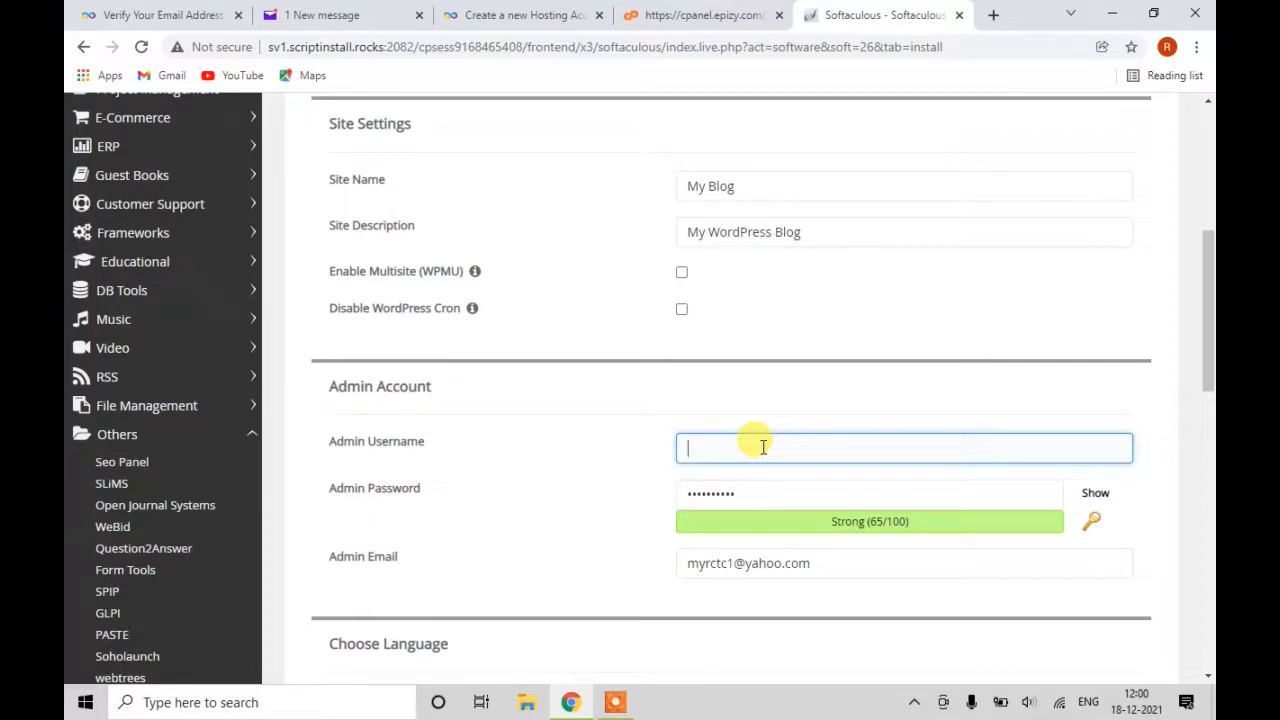
{"action": "type", "text": "admn"}
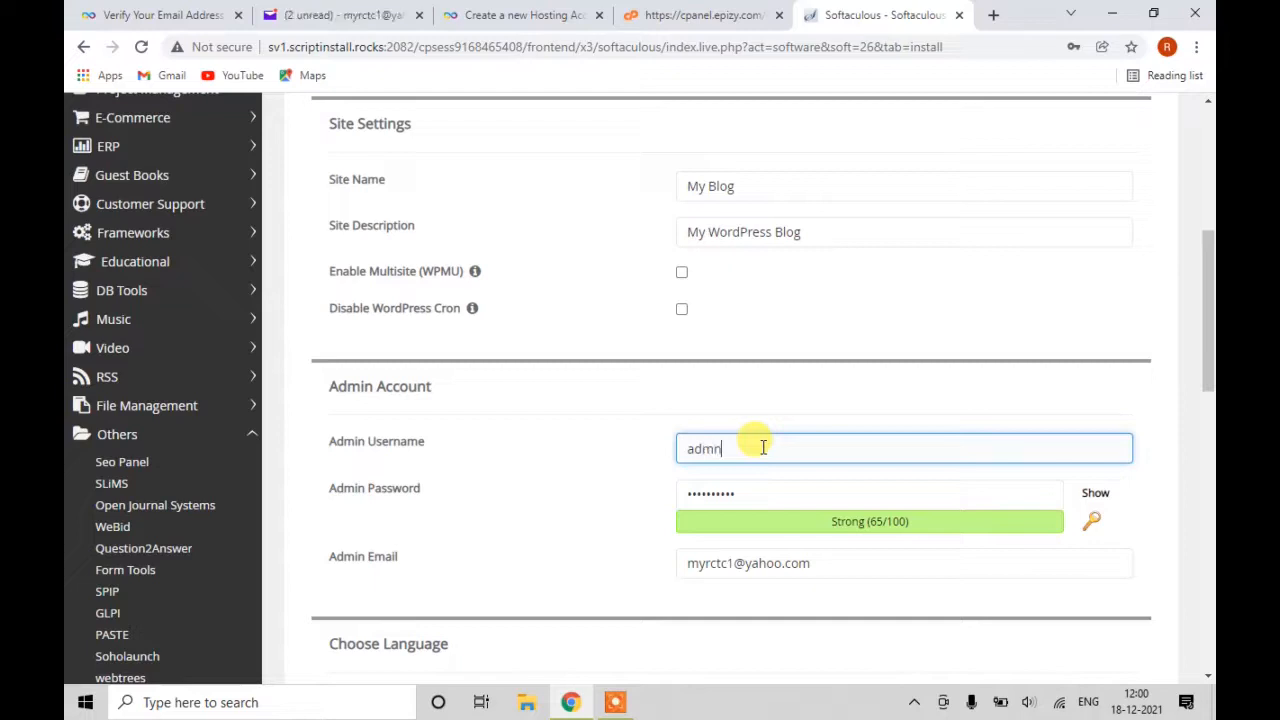
{"action": "key", "text": "Tab"}
{"action": "type", "text": "admin123"}
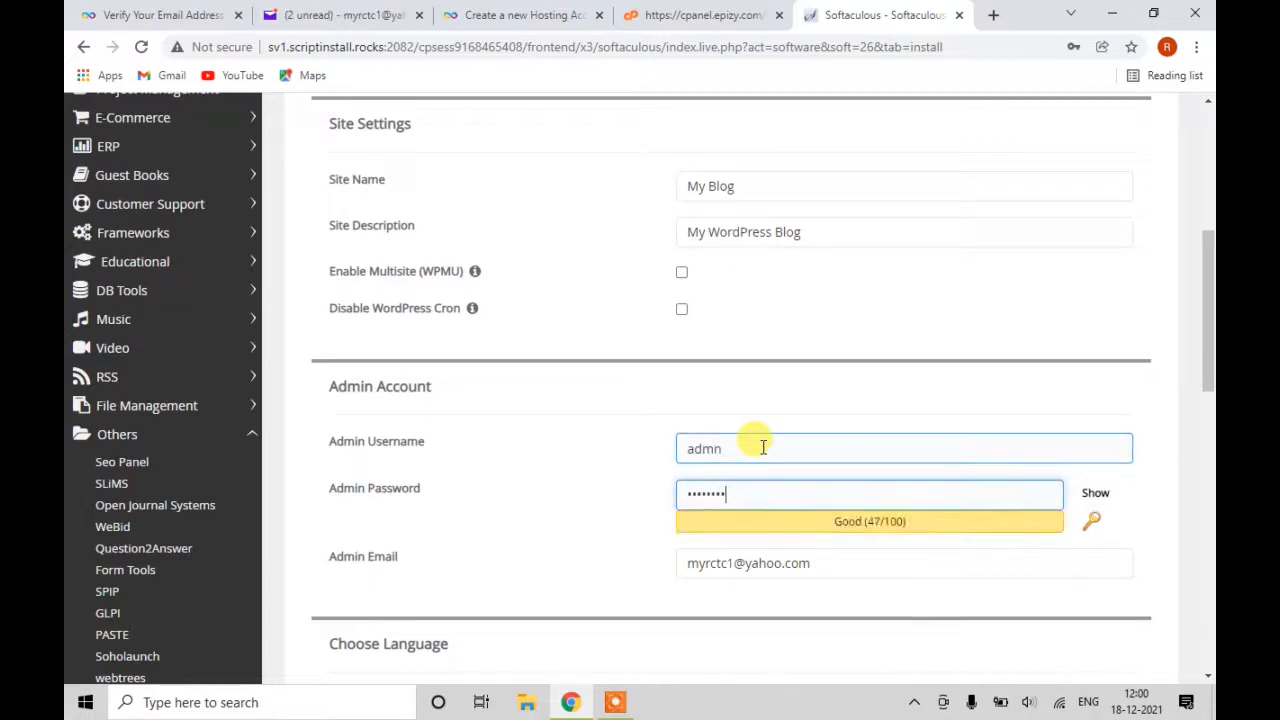
{"action": "scroll", "coordinate": [762, 445], "scroll_direction": "down", "scroll_amount": 10}
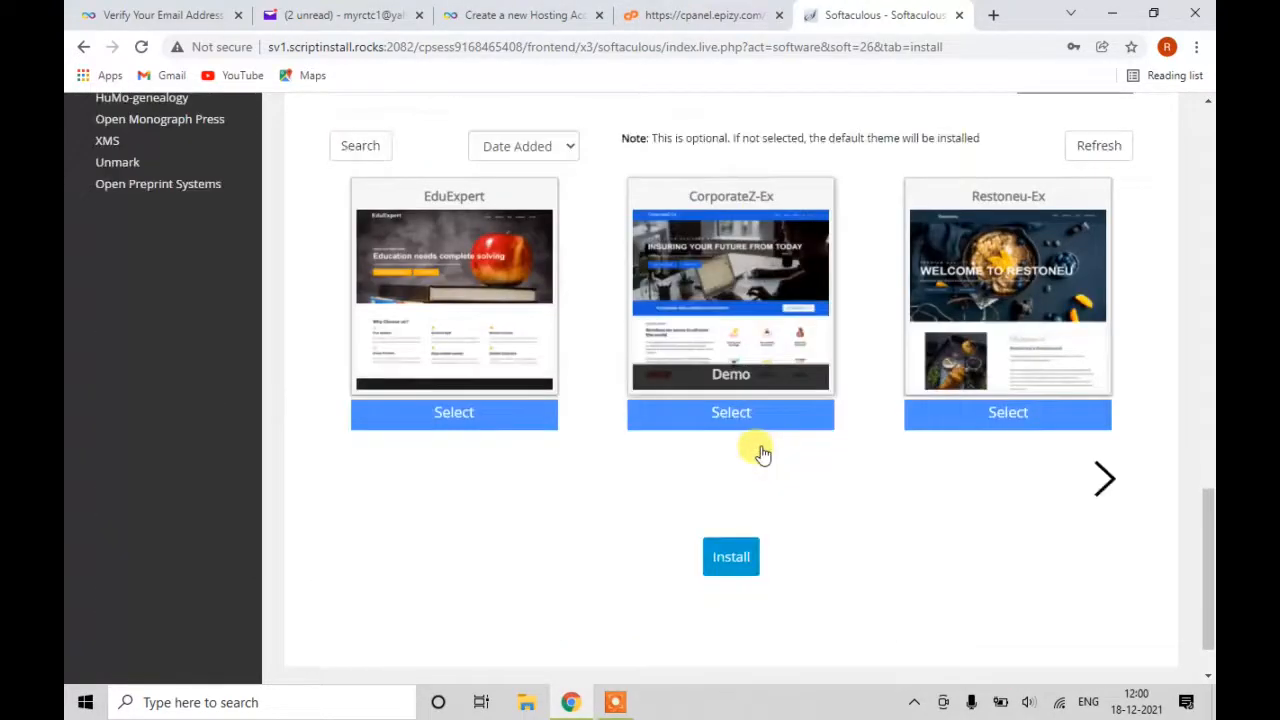
{"action": "scroll", "coordinate": [762, 455], "scroll_direction": "down", "scroll_amount": 1}
Install WordPress on chapramart.rf.gd, dismiss the save-password prompt, and review the success message.
{"action": "left_click", "coordinate": [740, 490]}
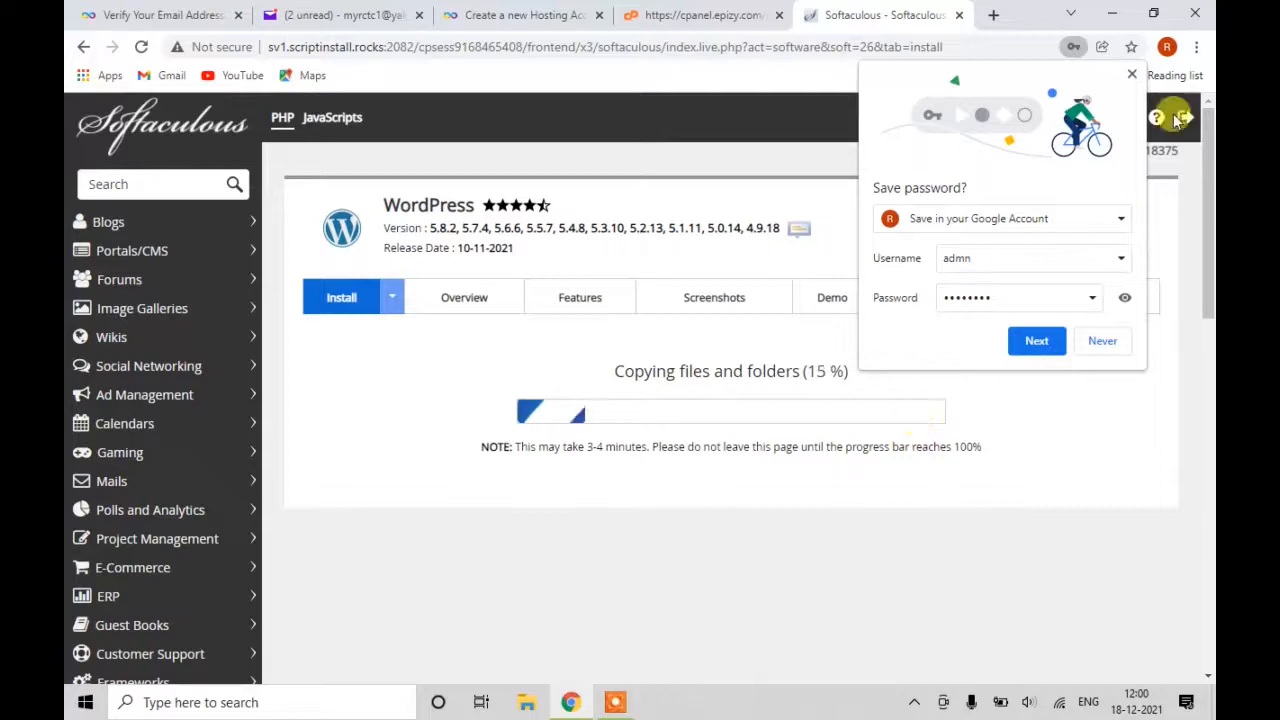
{"action": "left_click", "coordinate": [1133, 77]}
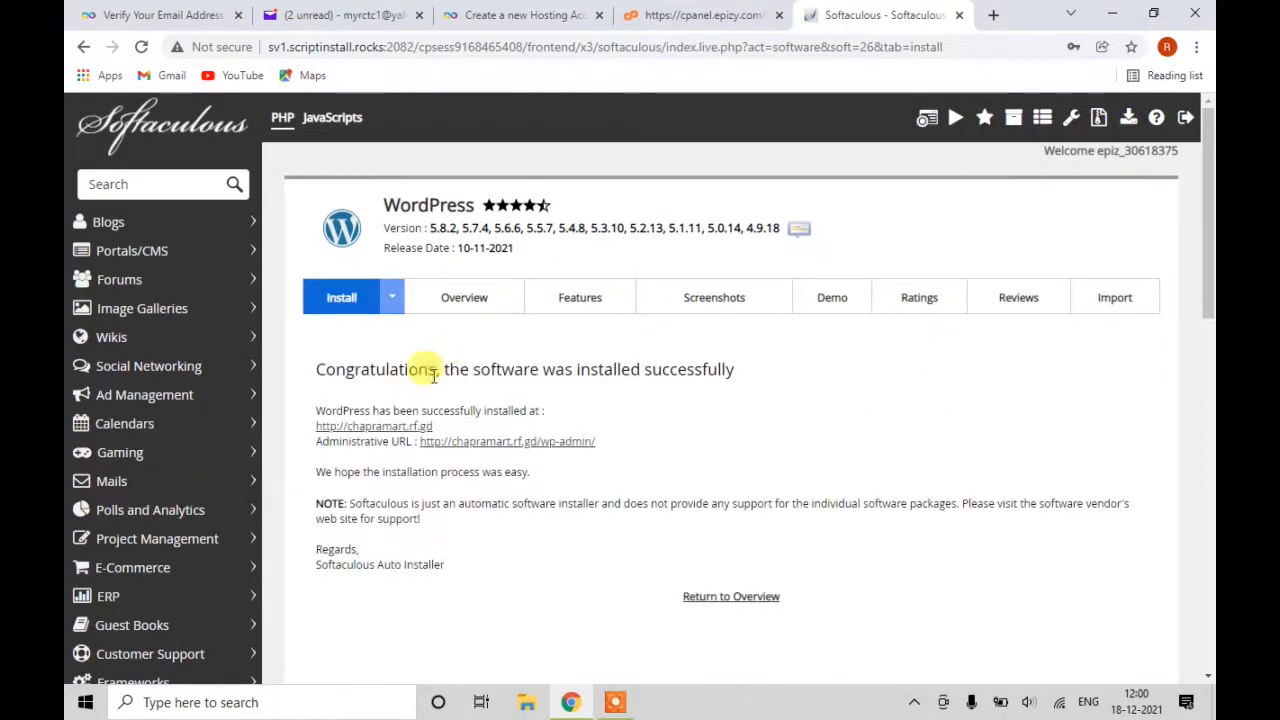
{"action": "left_click_drag", "start_coordinate": [322, 368], "coordinate": [727, 399]}
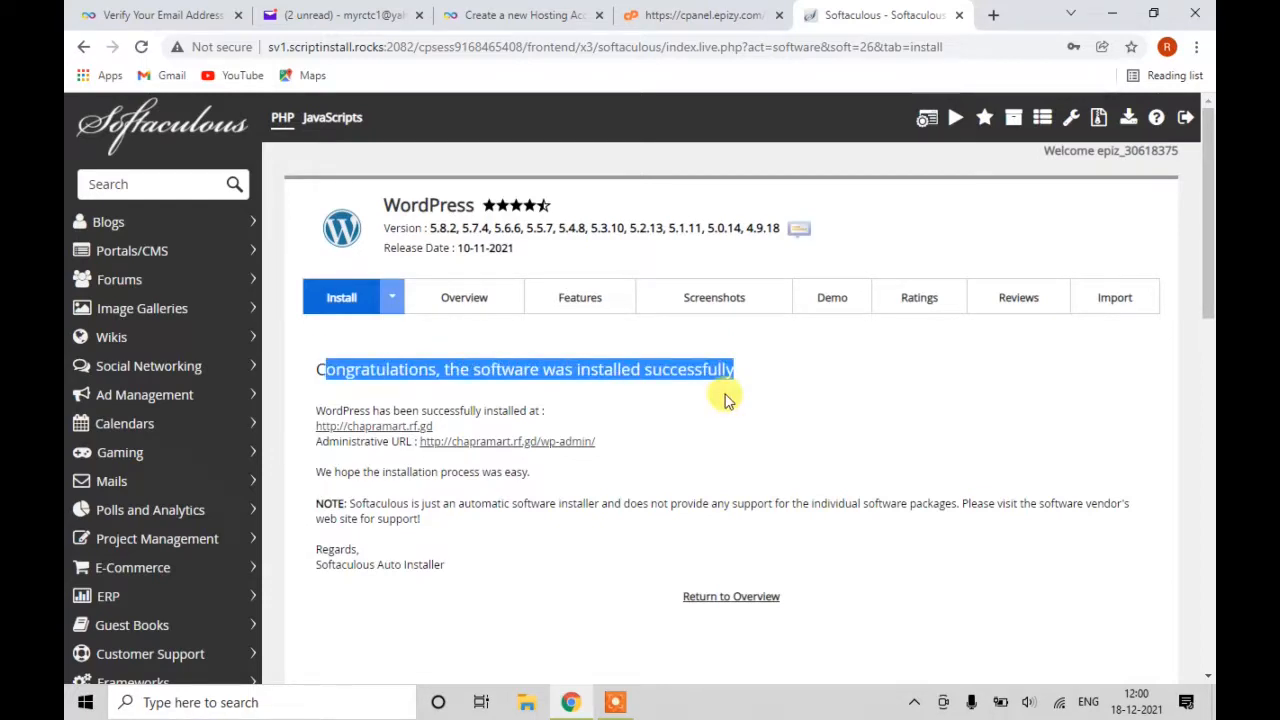
{"action": "left_click", "coordinate": [704, 424]}
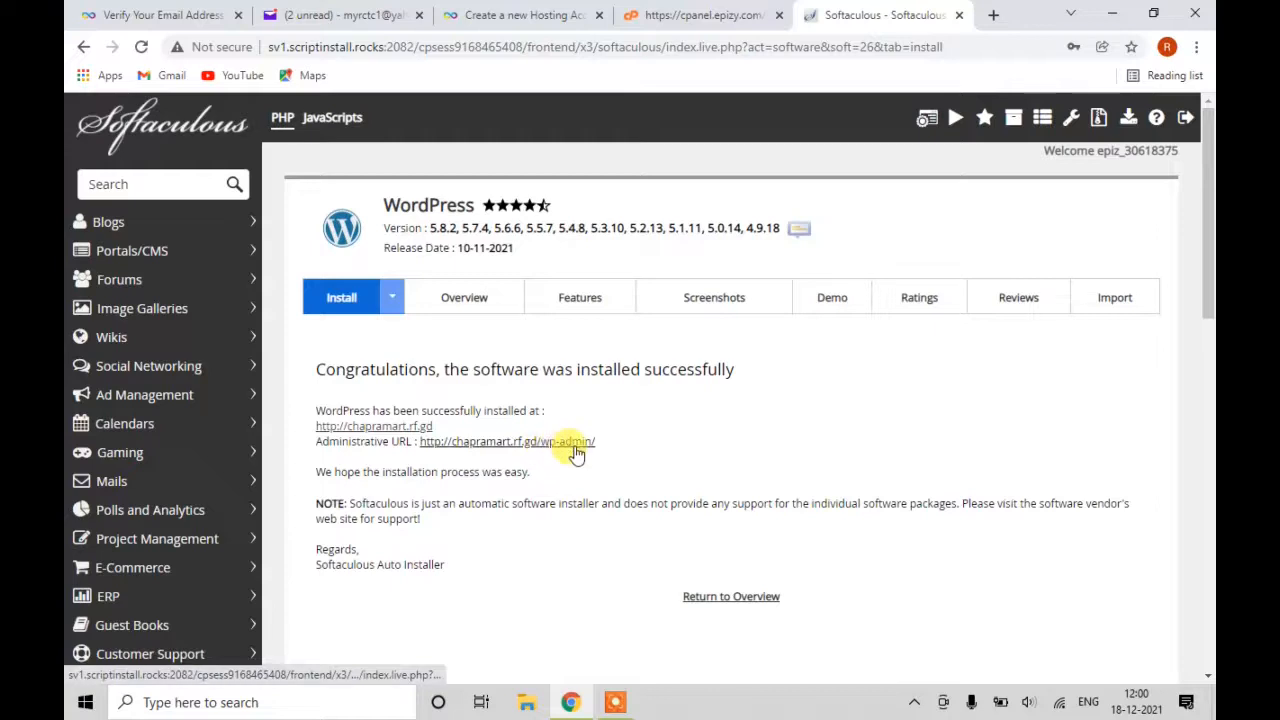
Open the newly installed site in a new tab, then return to the installer's success page.
{"action": "left_click", "coordinate": [419, 427]}
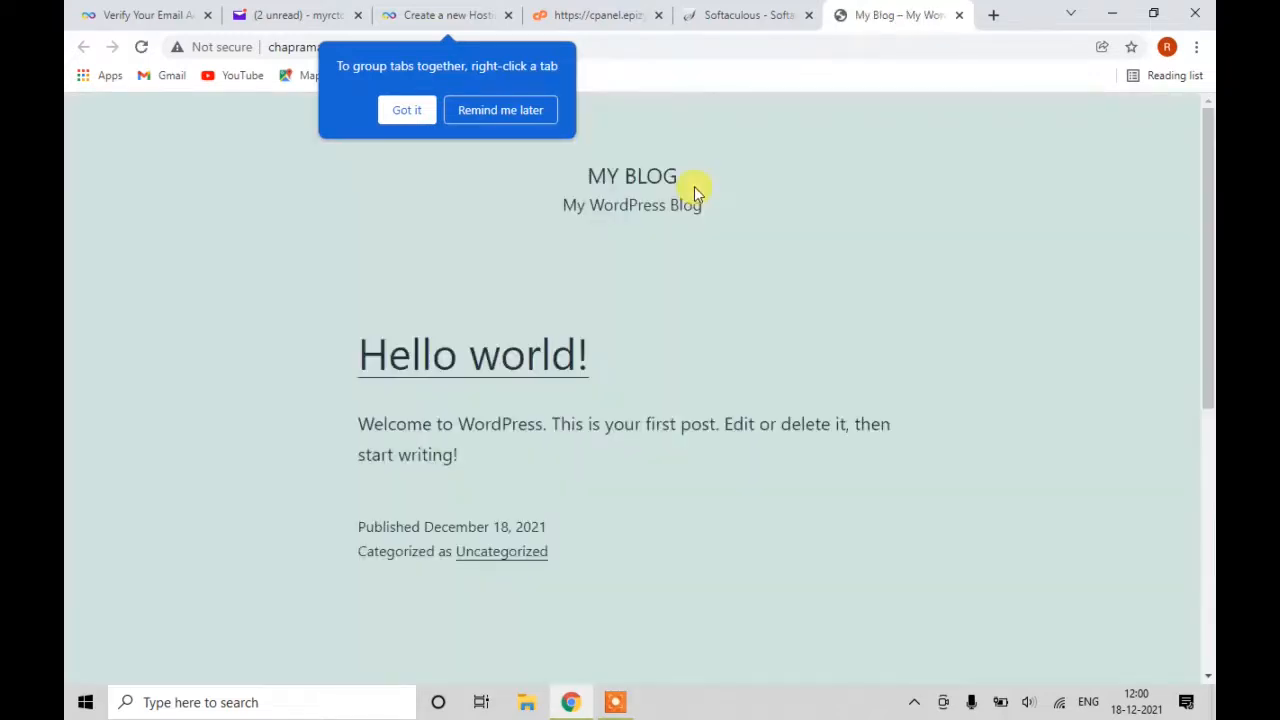
{"action": "left_click", "coordinate": [405, 112]}
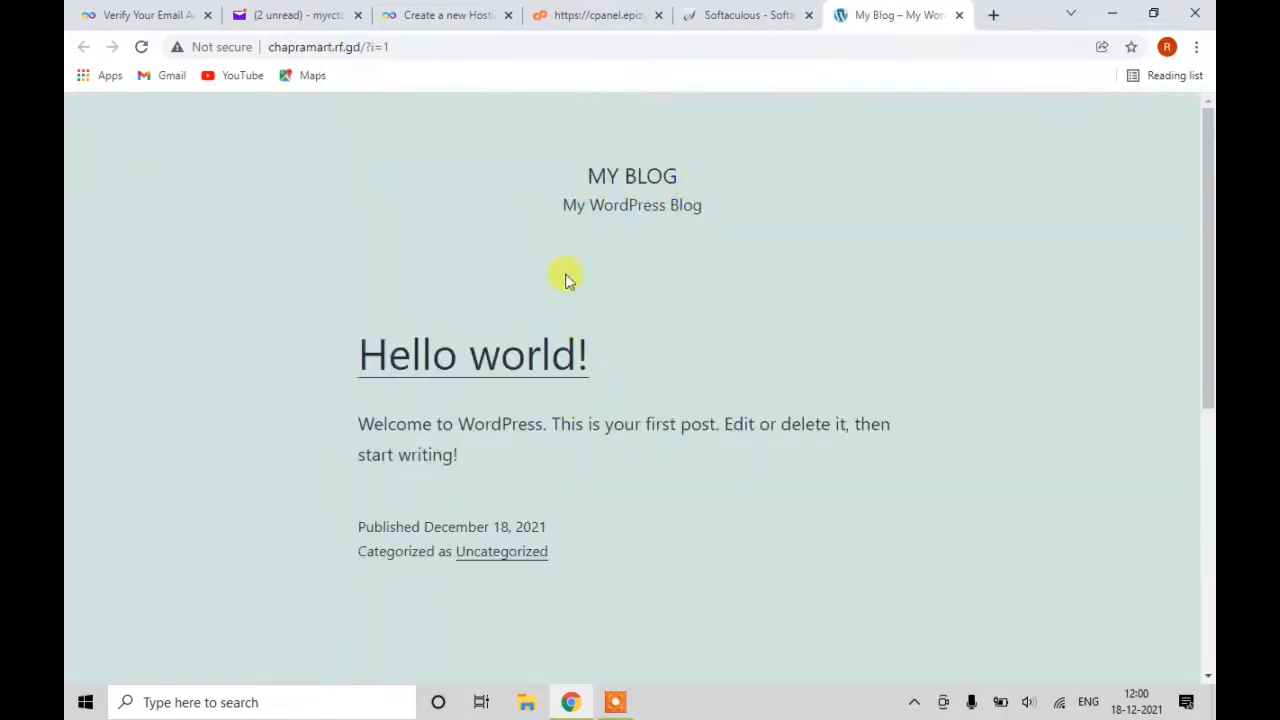
{"action": "scroll", "coordinate": [591, 390], "scroll_direction": "down", "scroll_amount": 5}
{"action": "scroll", "coordinate": [588, 388], "scroll_direction": "up", "scroll_amount": 5}
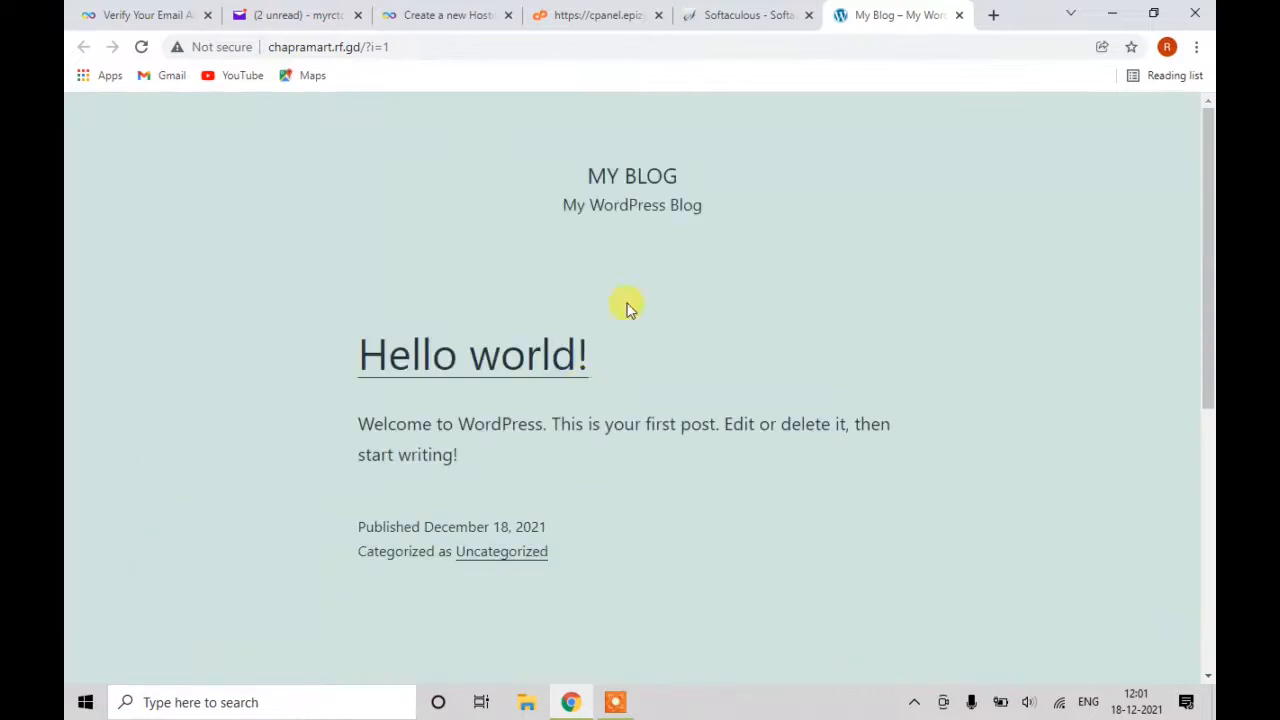
{"action": "left_click", "coordinate": [712, 15]}
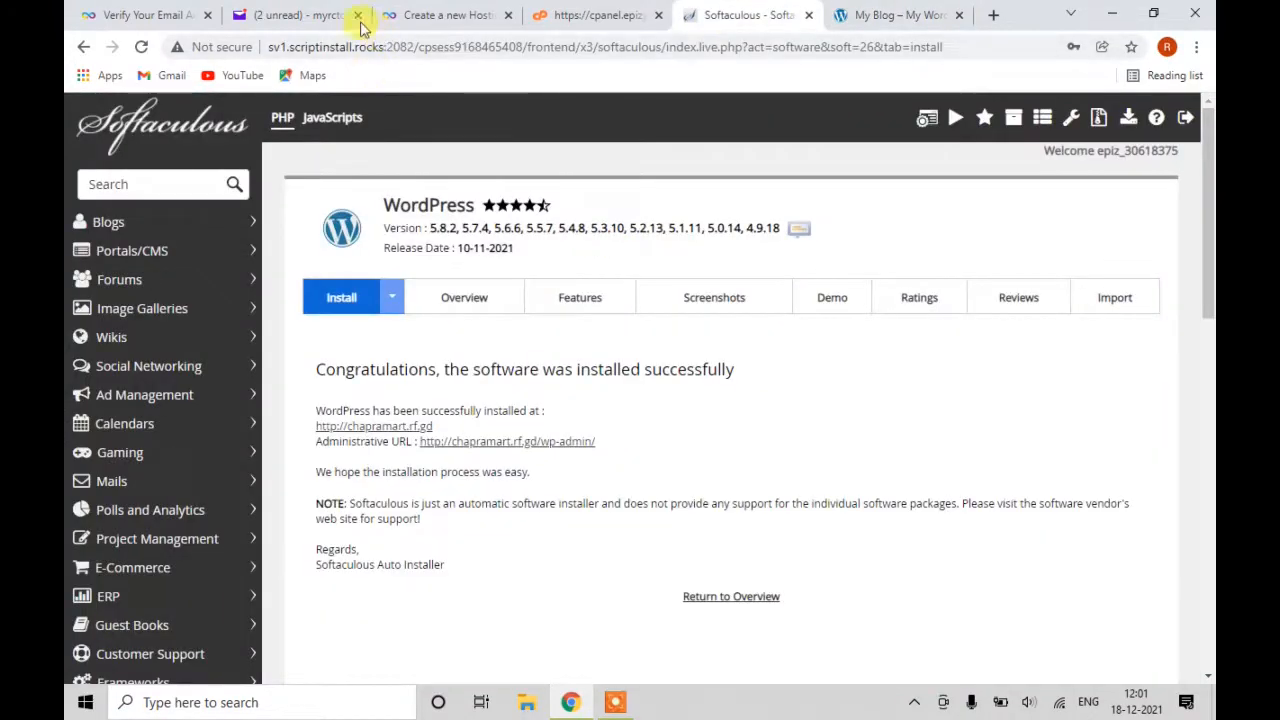
Open the WordPress admin dashboard and close the email, mail, cPanel and Softaculous tabs.
{"action": "left_click", "coordinate": [207, 15]}
{"action": "left_click", "coordinate": [207, 15]}
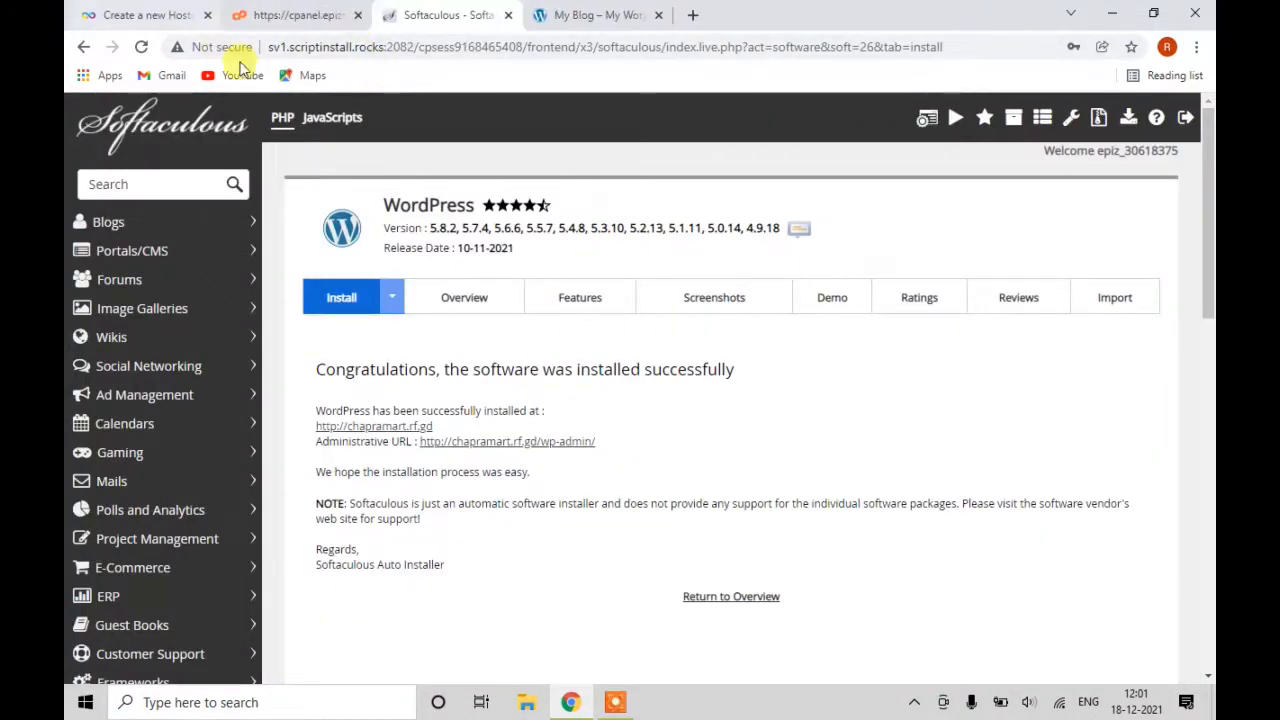
{"action": "left_click", "coordinate": [489, 445]}
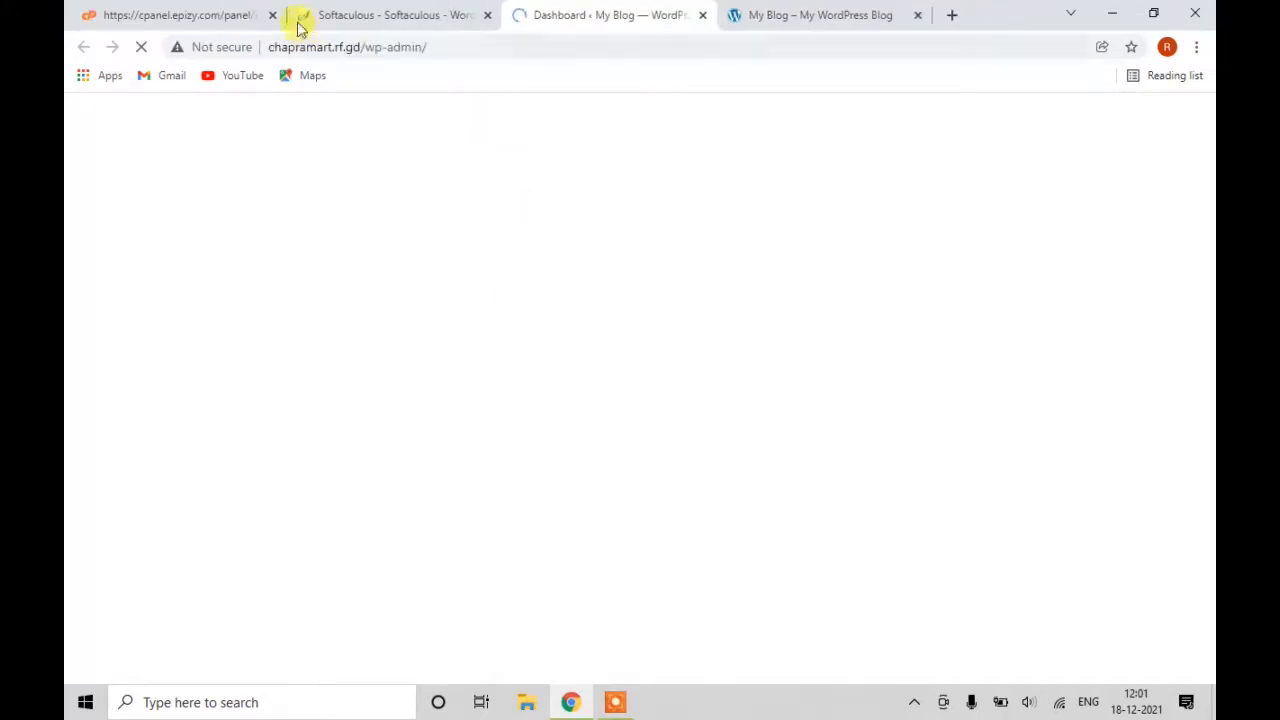
{"action": "left_click", "coordinate": [272, 15]}
{"action": "left_click", "coordinate": [272, 15]}
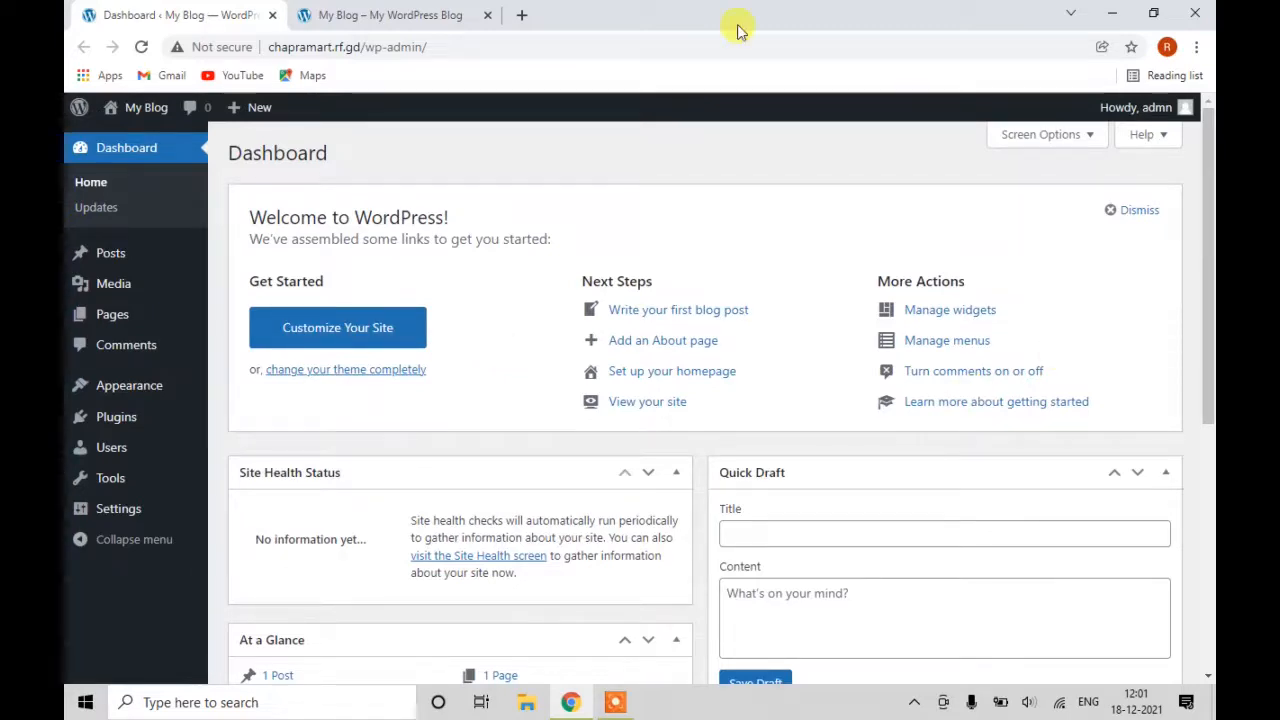
Trash the default 'Hello world!' post from All Posts so the list shows no posts.
{"action": "left_click", "coordinate": [389, 13]}
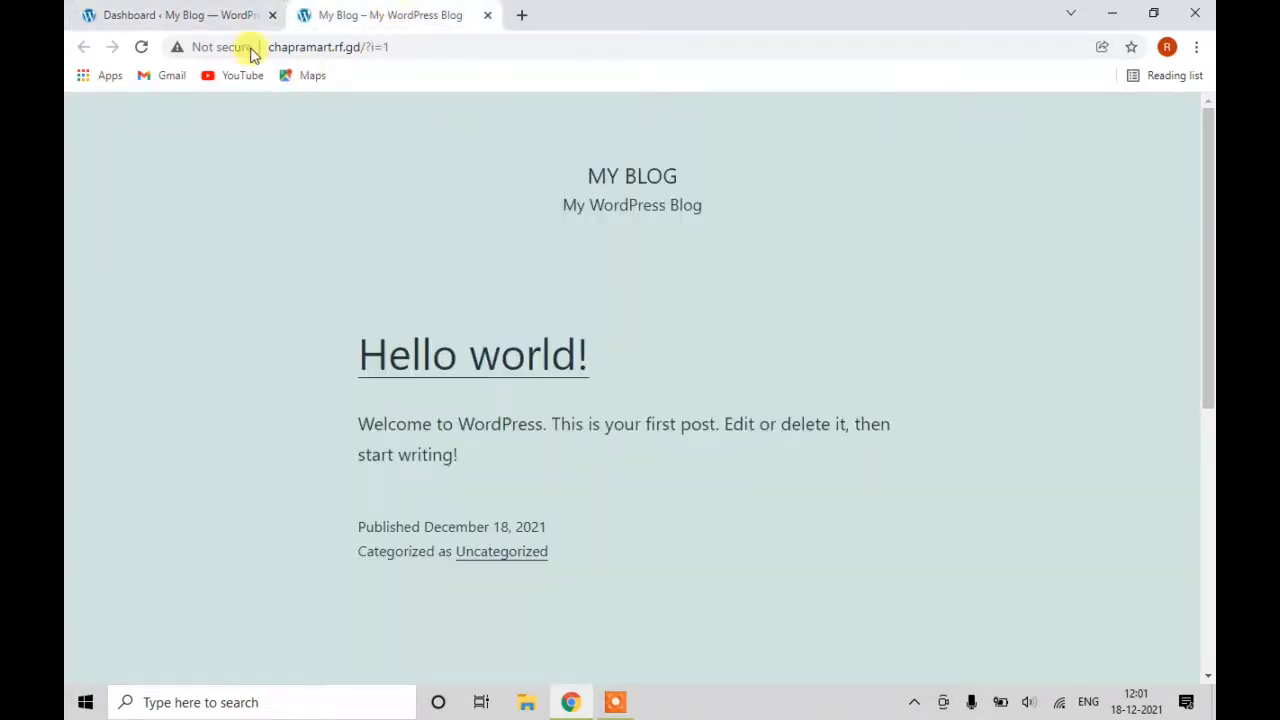
{"action": "left_click", "coordinate": [137, 15]}
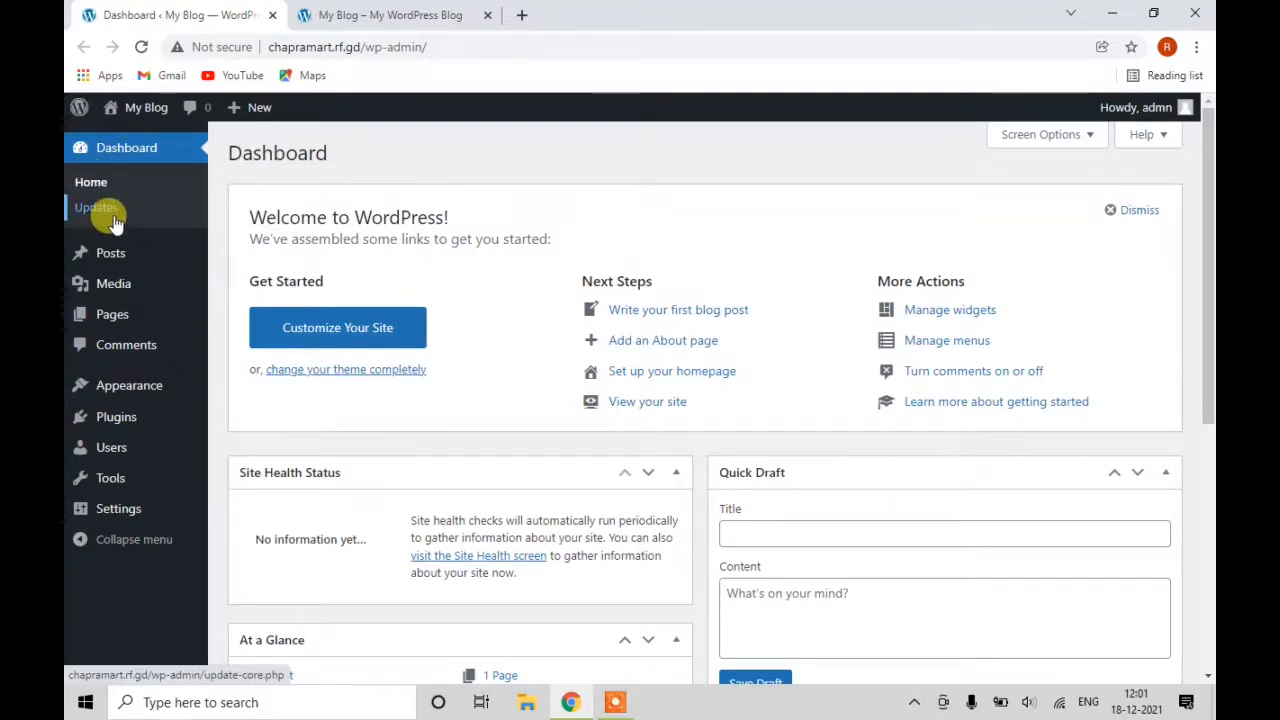
{"action": "left_click", "coordinate": [102, 260]}
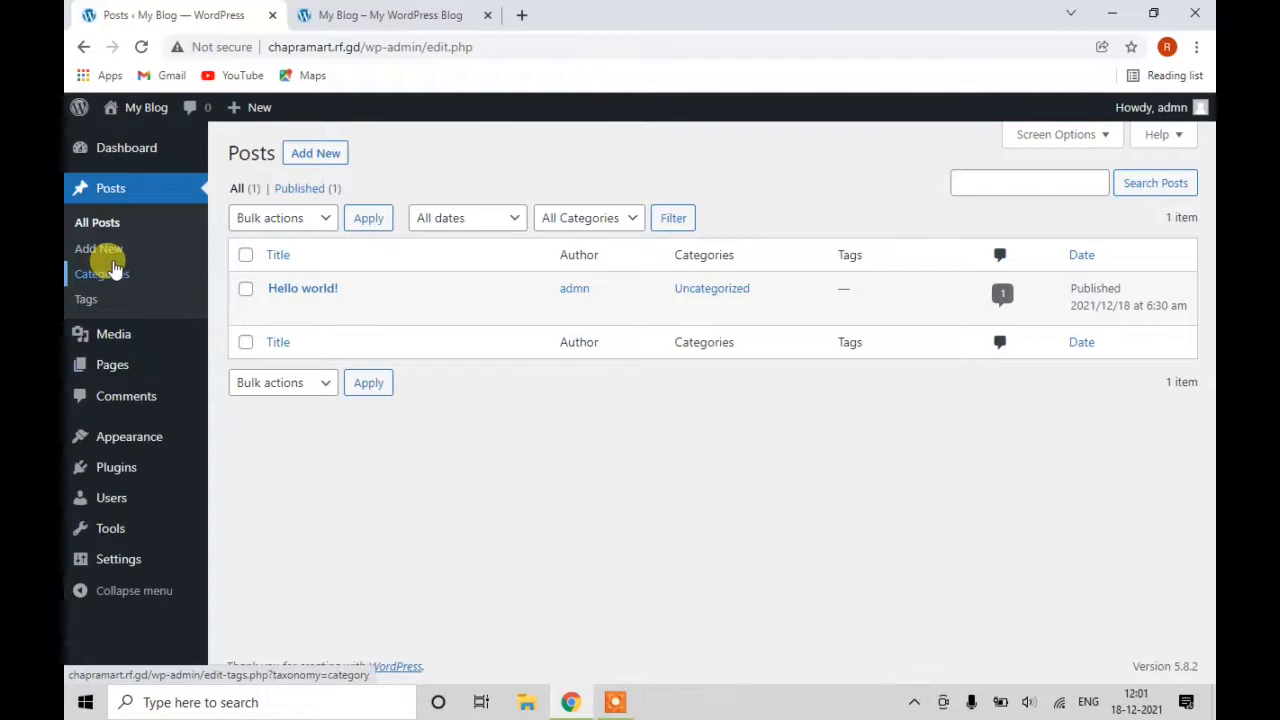
{"action": "mouse_move", "coordinate": [236, 301]}
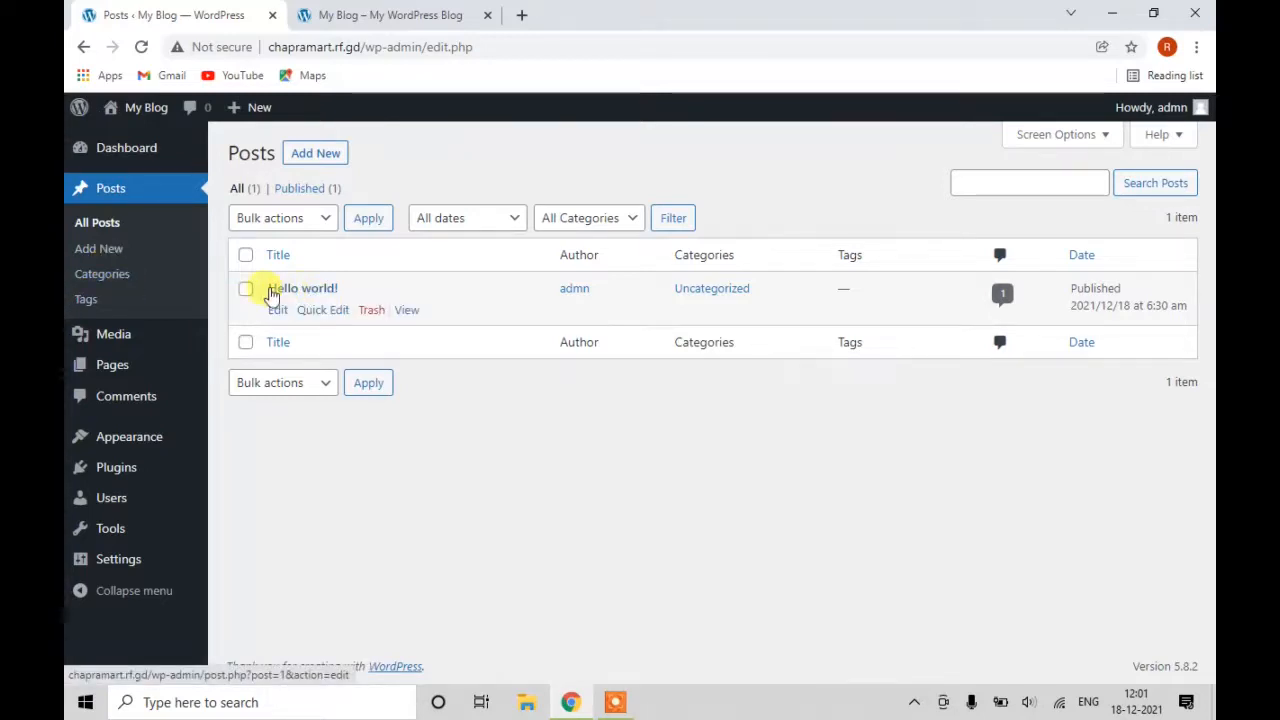
{"action": "left_click", "coordinate": [412, 16]}
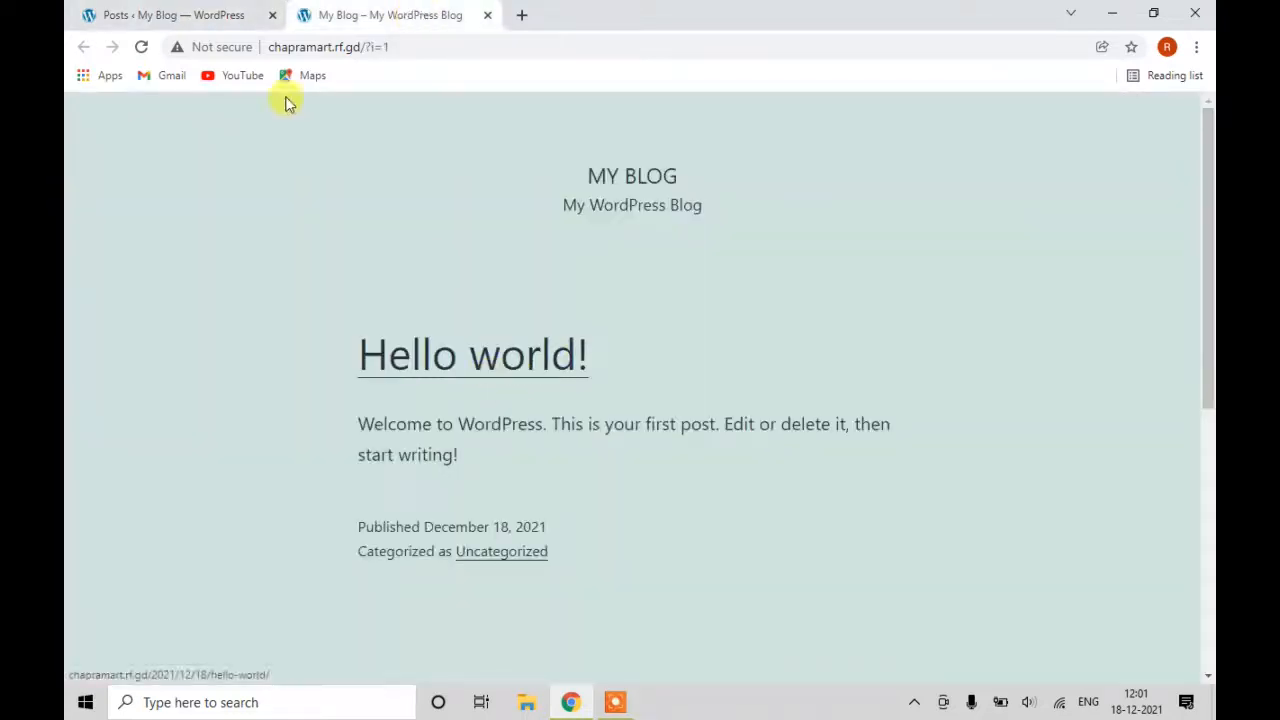
{"action": "left_click", "coordinate": [200, 12]}
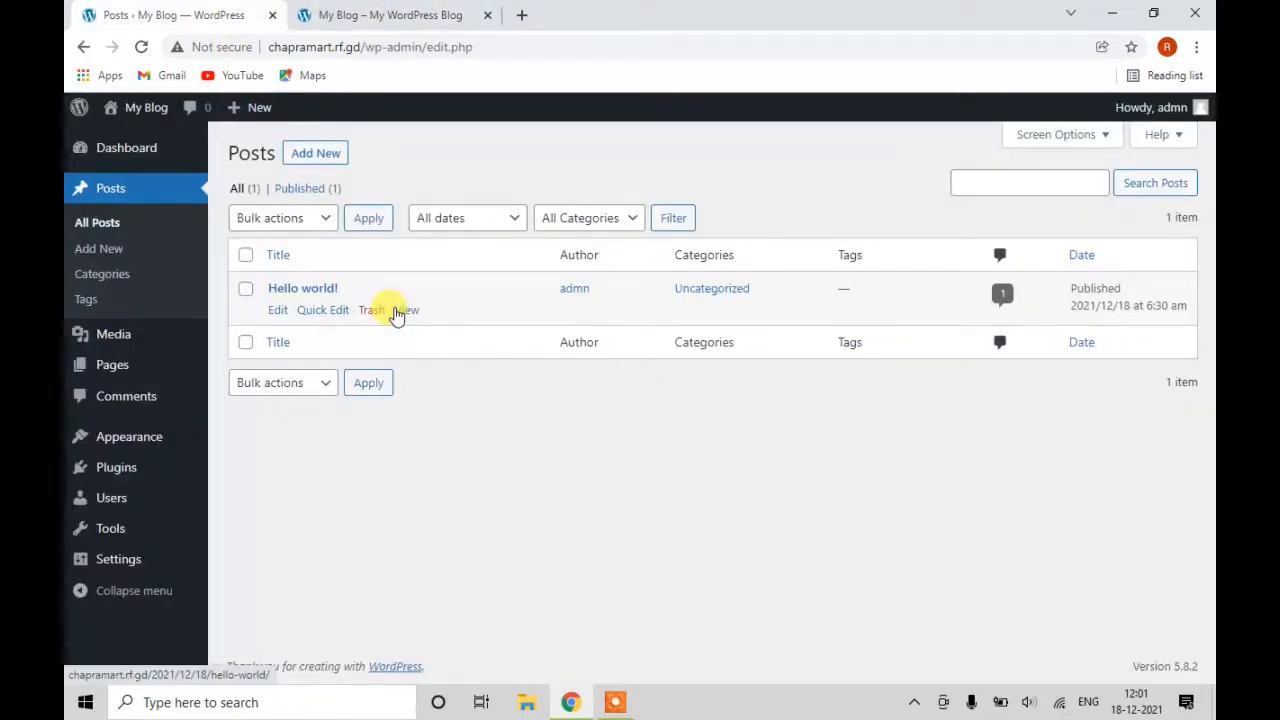
{"action": "left_click", "coordinate": [245, 288]}
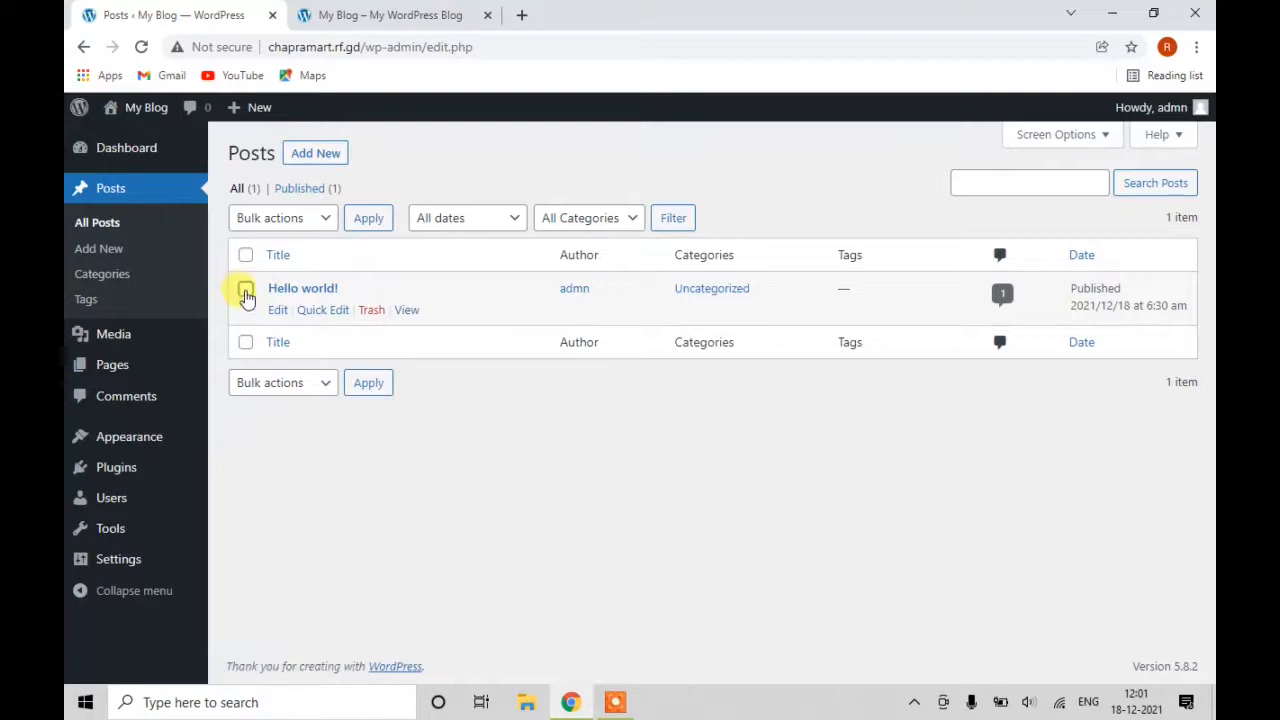
{"action": "left_click", "coordinate": [368, 311]}
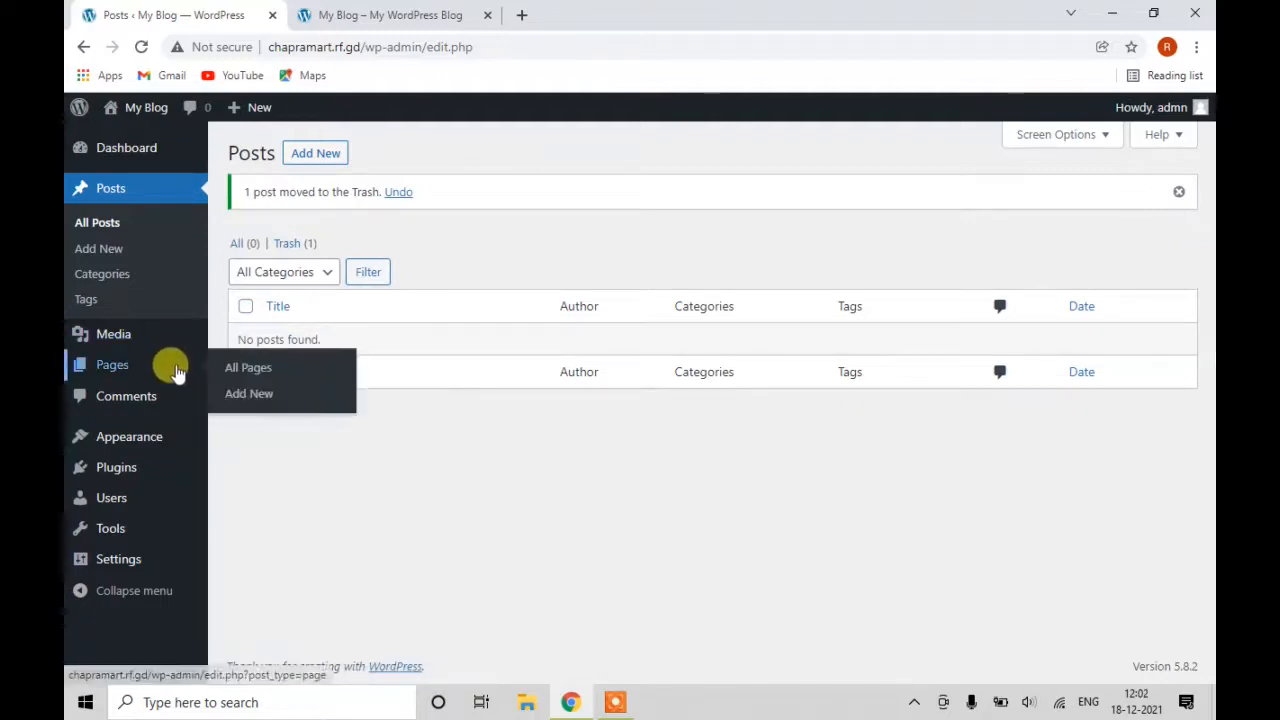
Check the empty Media library, trash the Sample Page, and view the empty Comments list.
{"action": "left_click", "coordinate": [137, 352]}
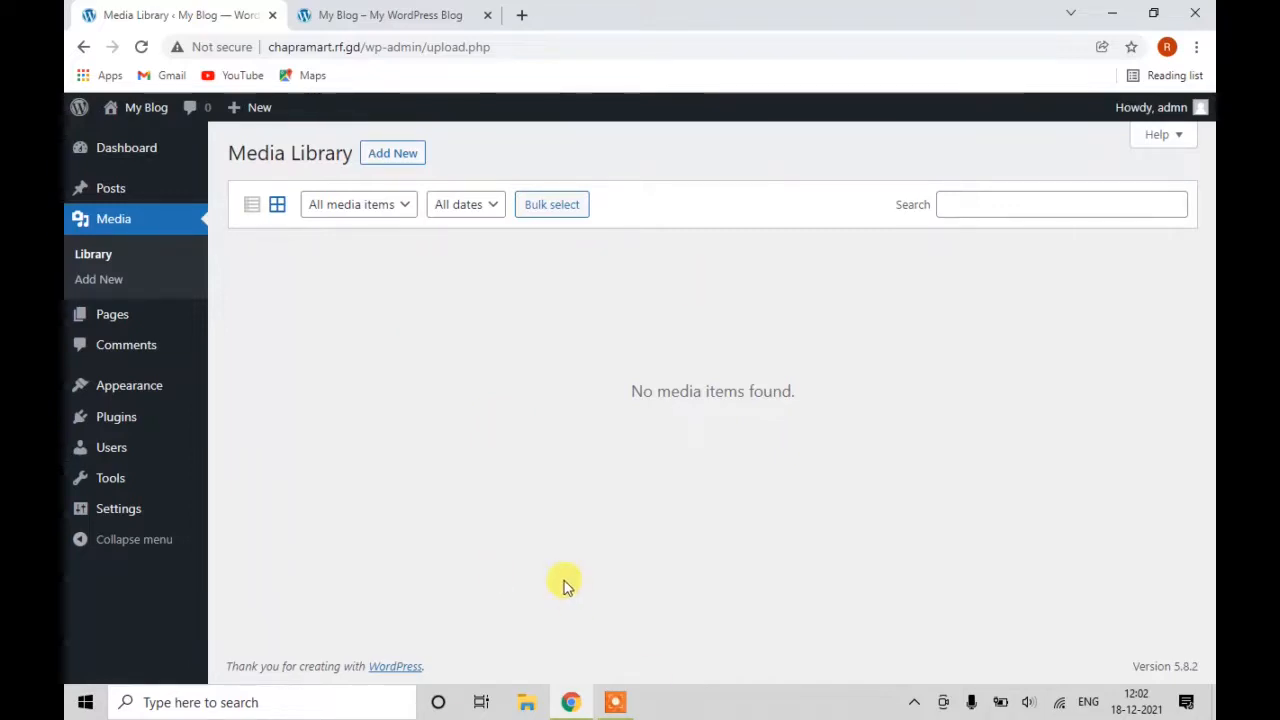
{"action": "left_click", "coordinate": [115, 318]}
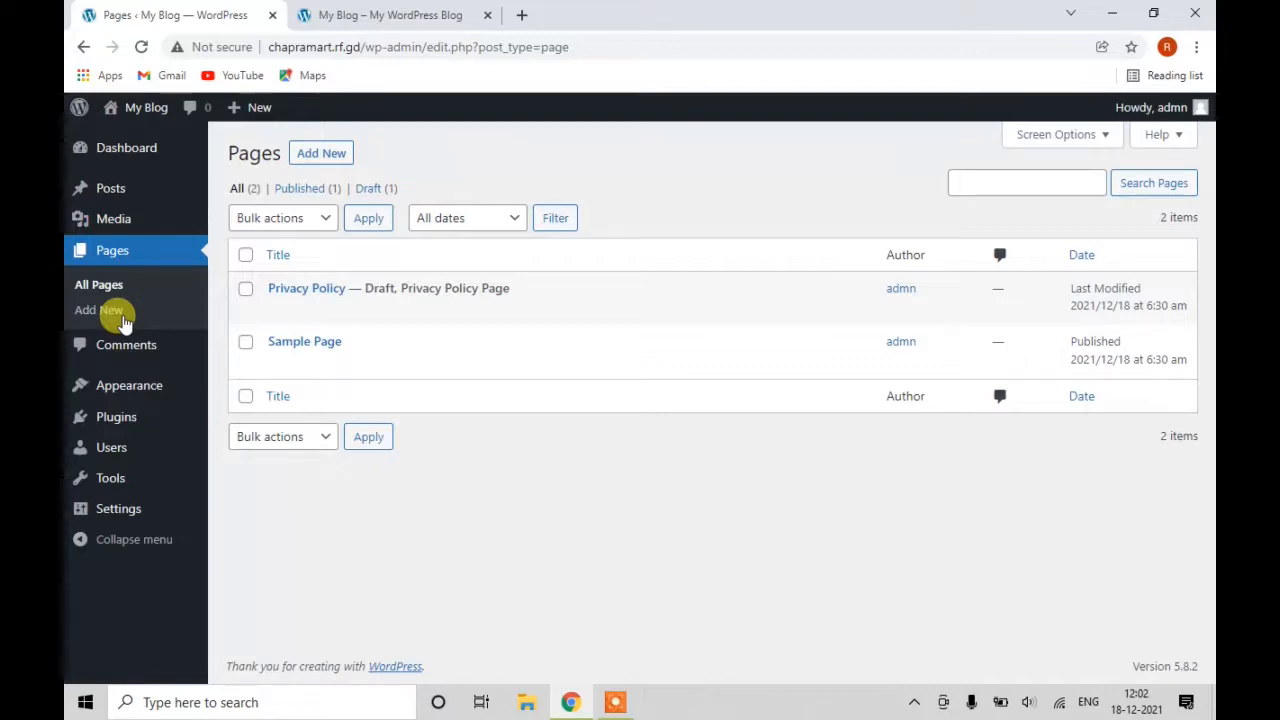
{"action": "mouse_move", "coordinate": [306, 314]}
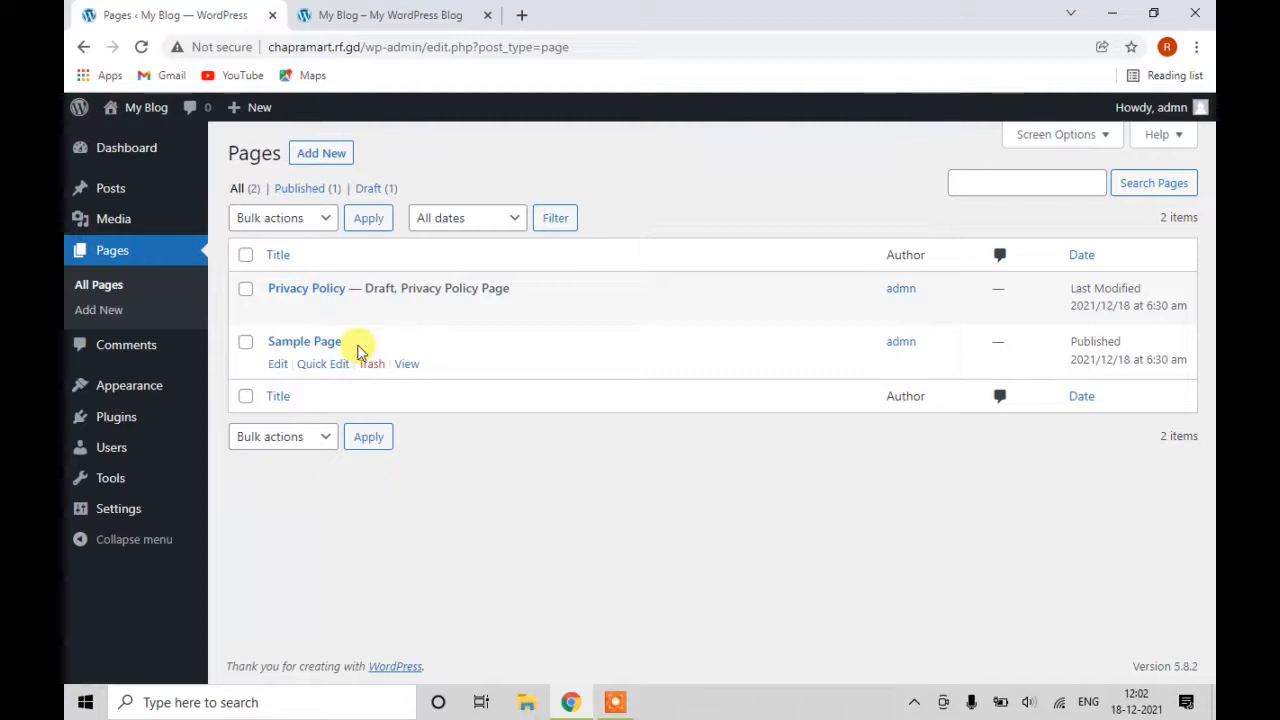
{"action": "left_click", "coordinate": [368, 365]}
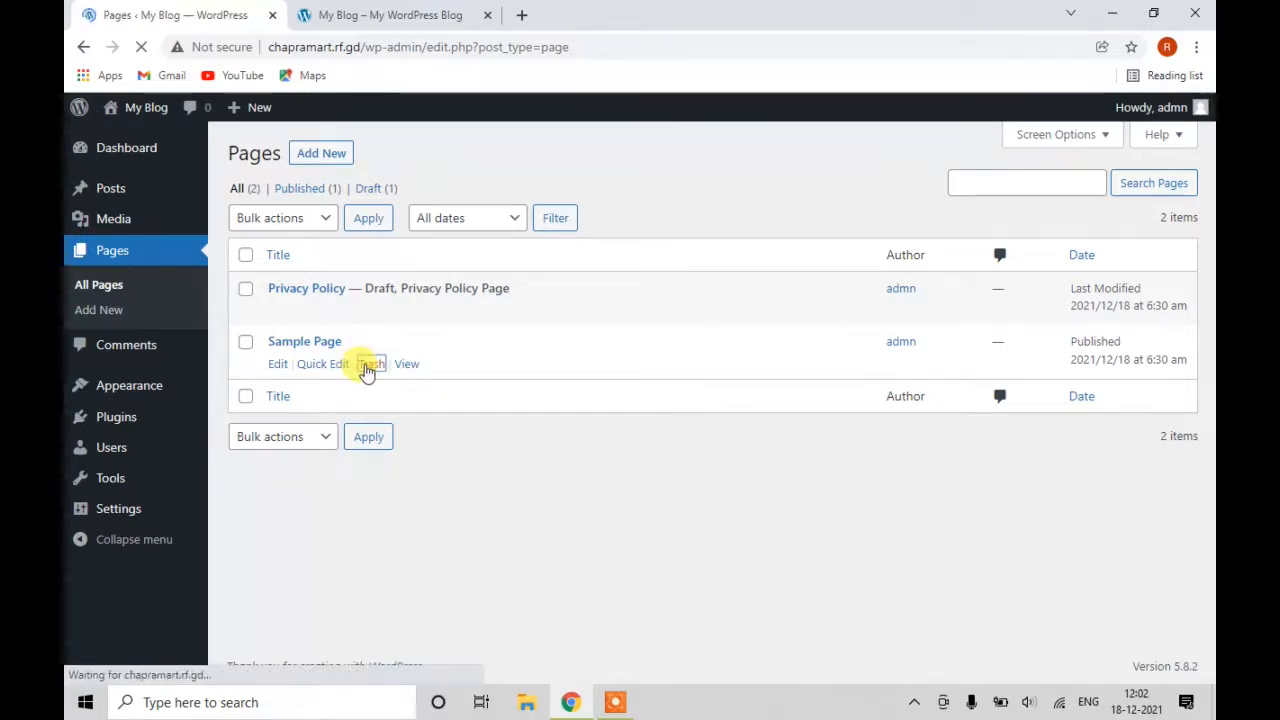
{"action": "left_click", "coordinate": [127, 356]}
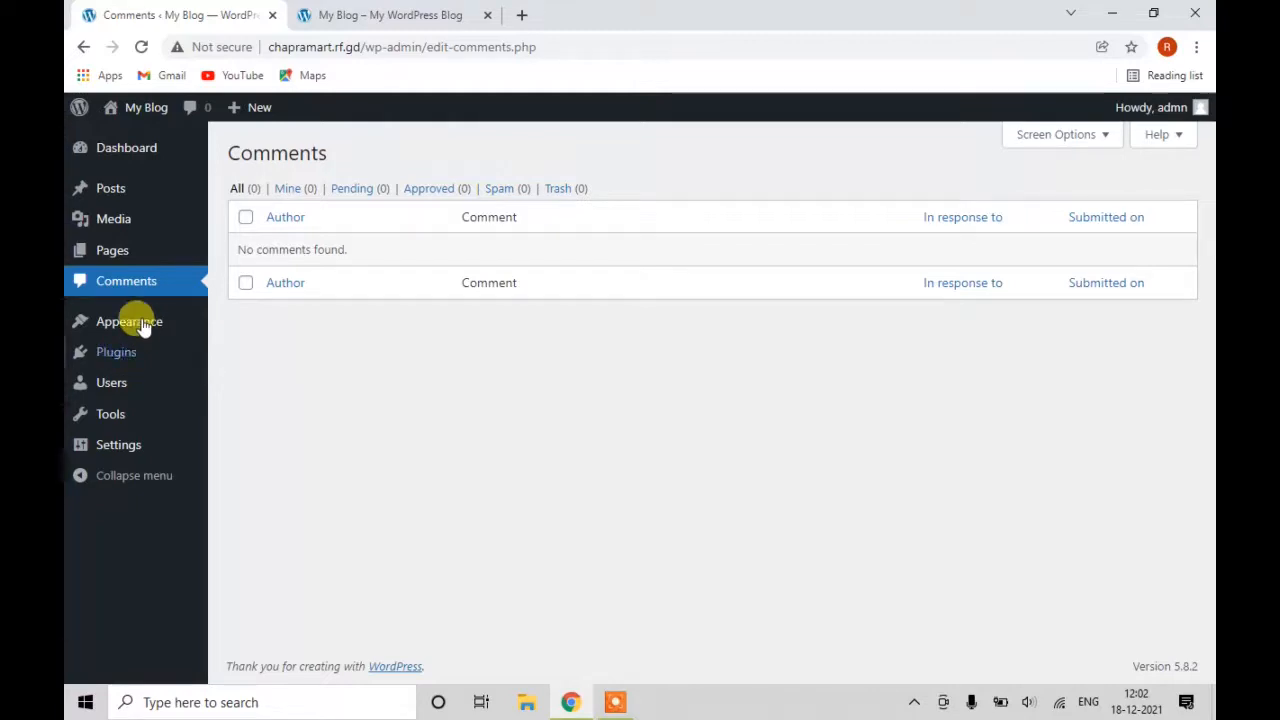
Search the Add Themes directory for OceanWP and install the OceanWP theme.
{"action": "mouse_move", "coordinate": [135, 325]}
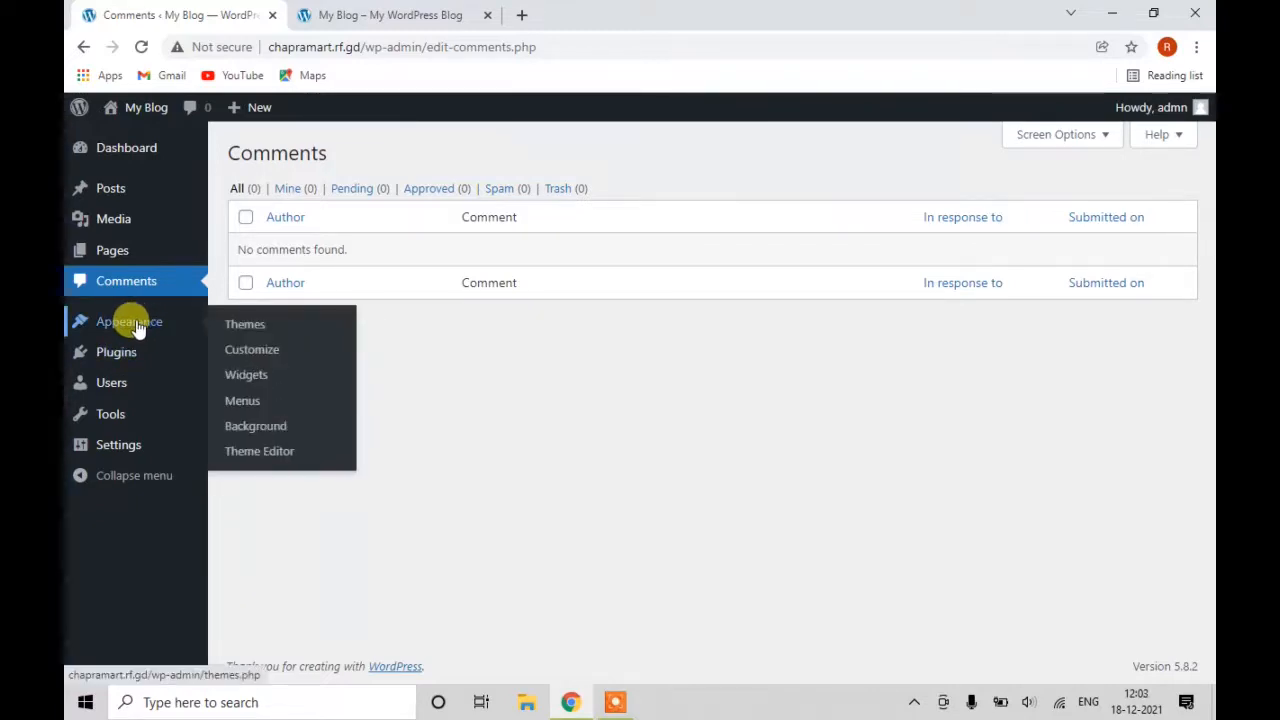
{"action": "left_click", "coordinate": [232, 326]}
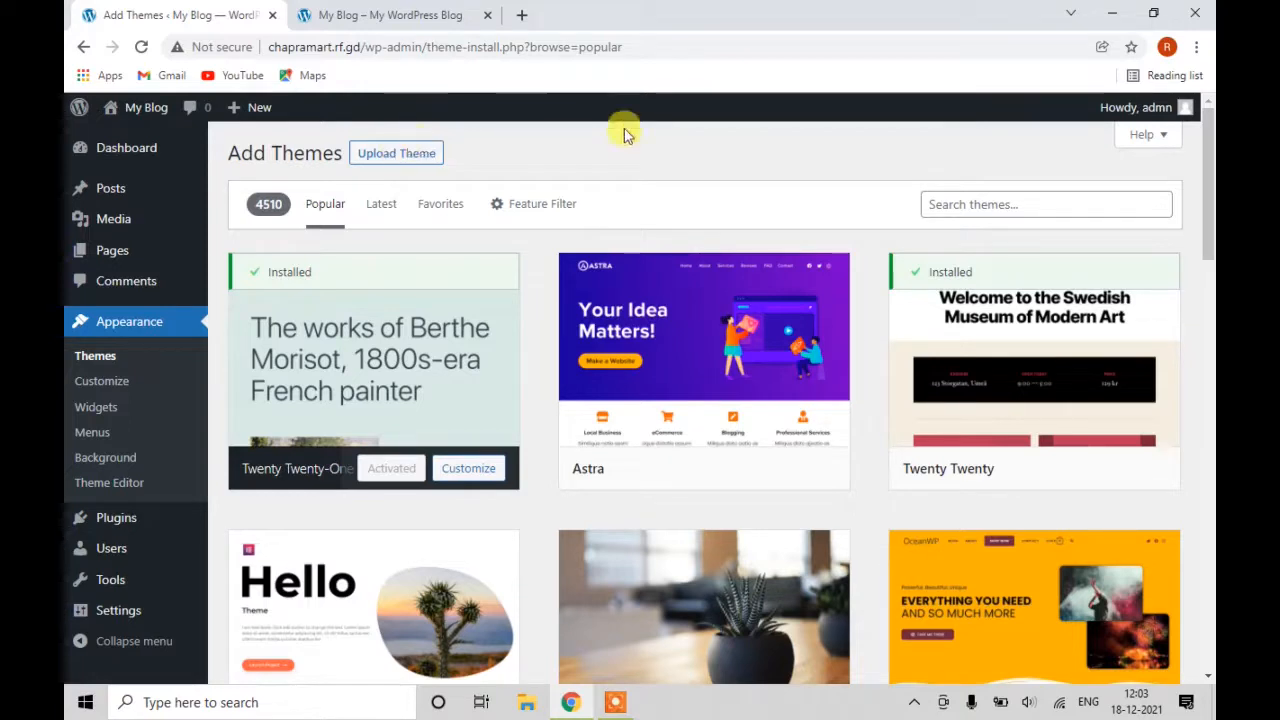
{"action": "left_click", "coordinate": [965, 205]}
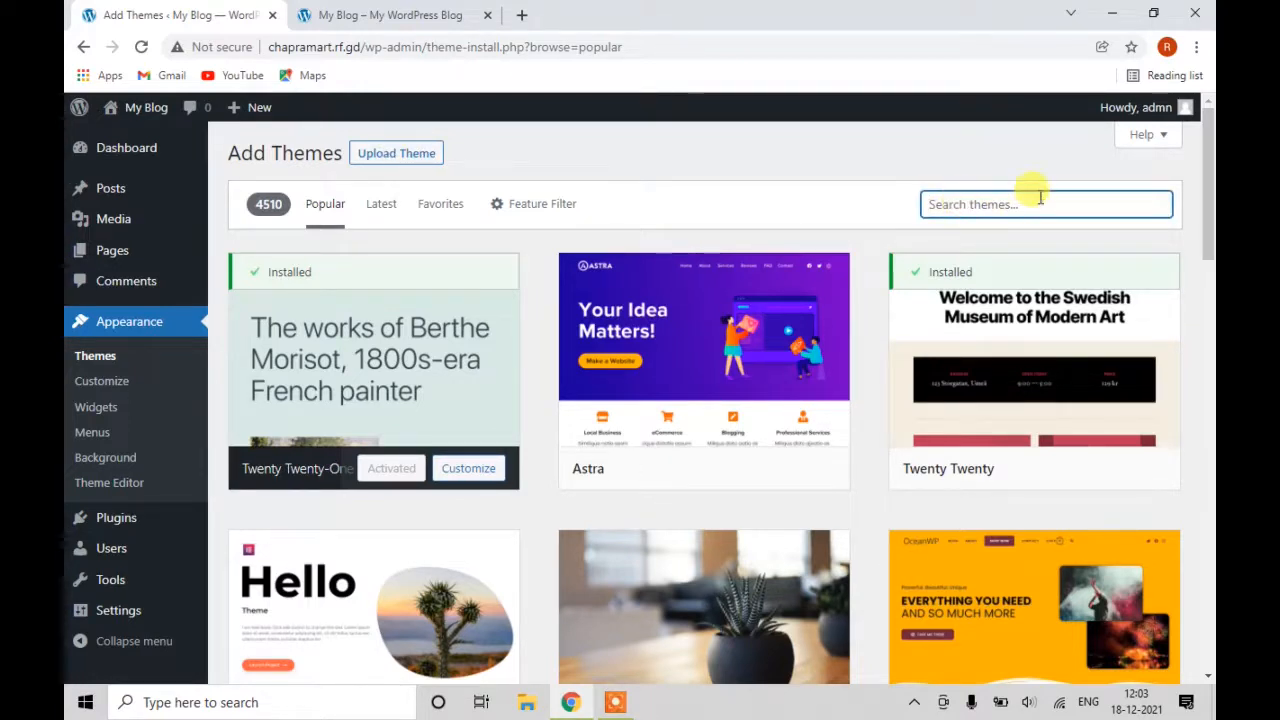
{"action": "type", "text": "oce"}
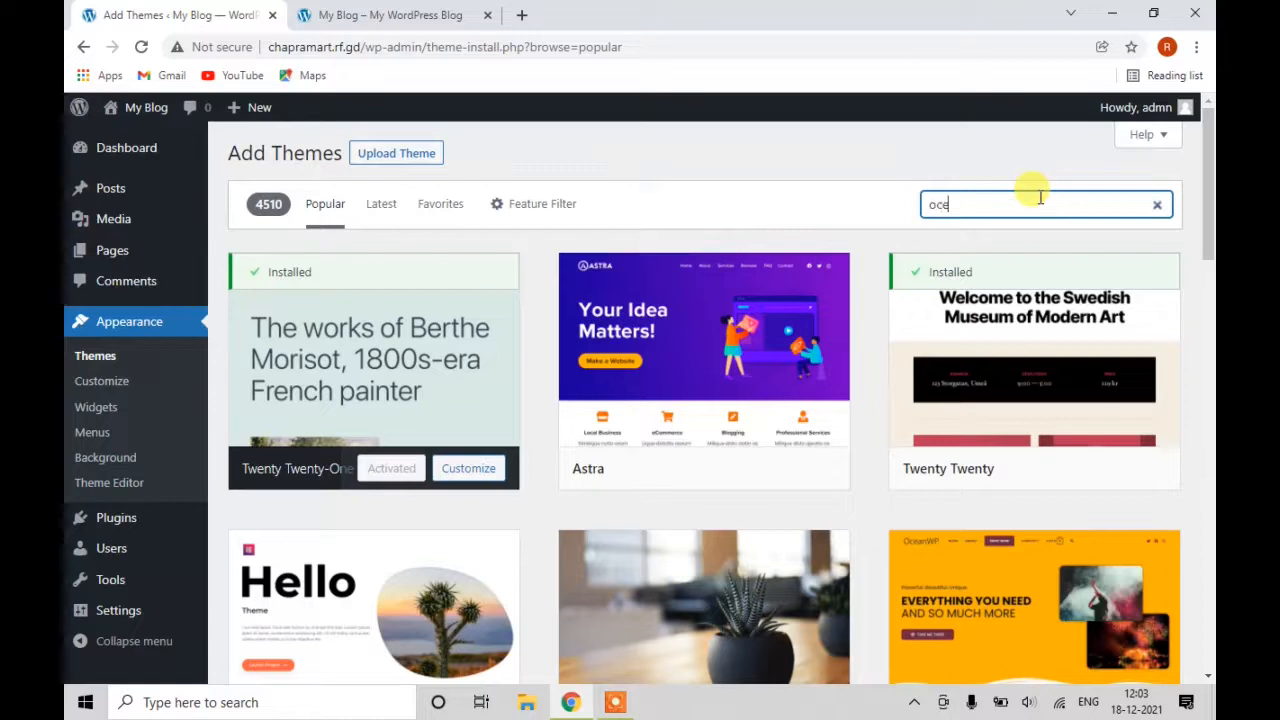
{"action": "type", "text": "nw"}
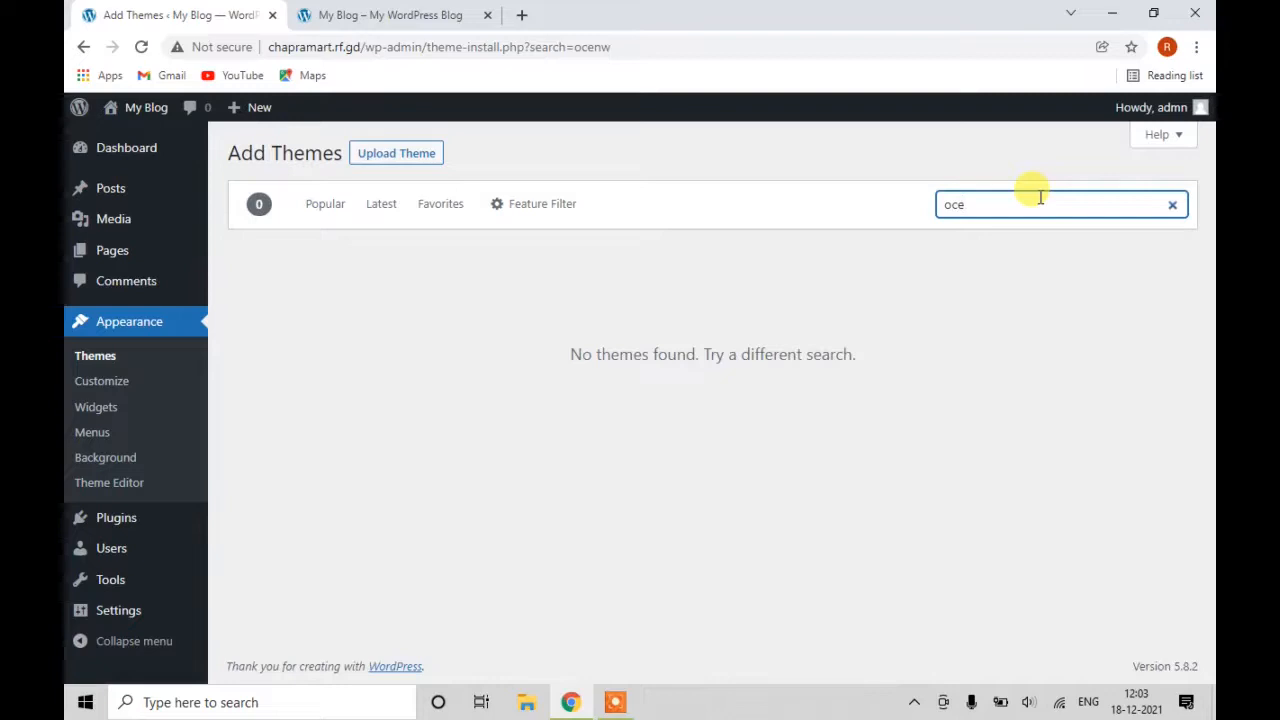
{"action": "type", "text": "anw"}
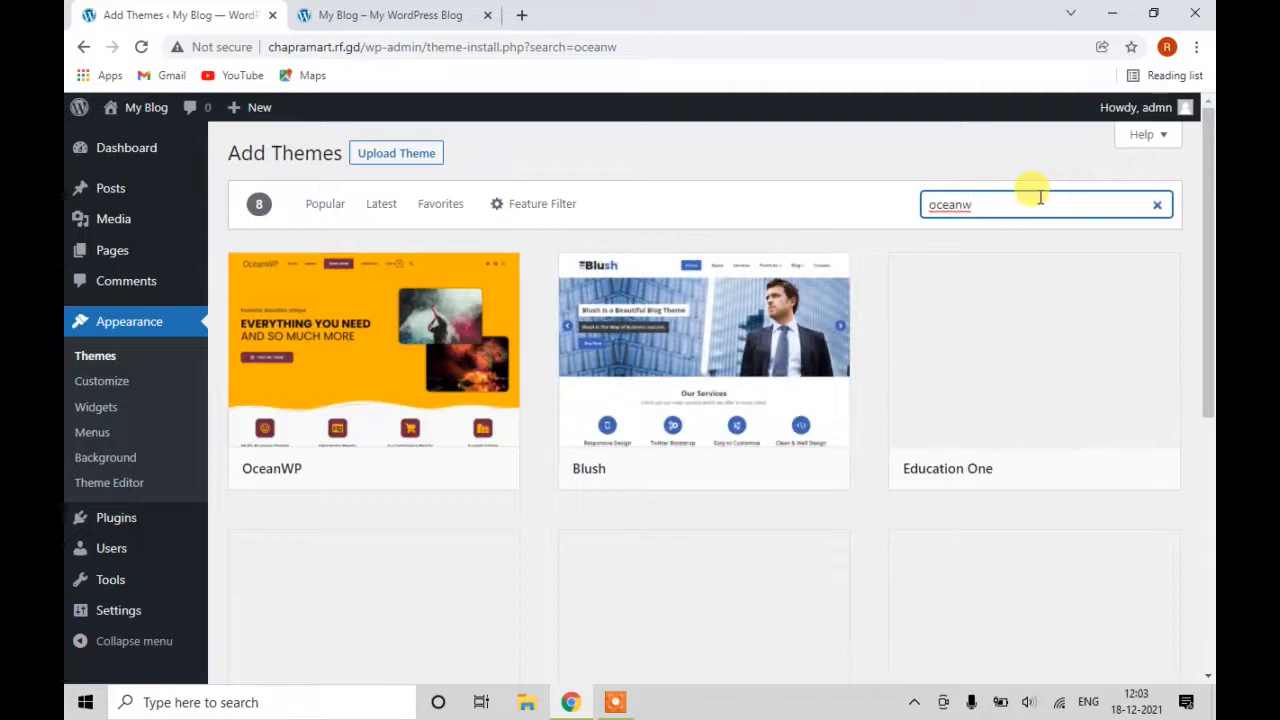
{"action": "mouse_move", "coordinate": [463, 423]}
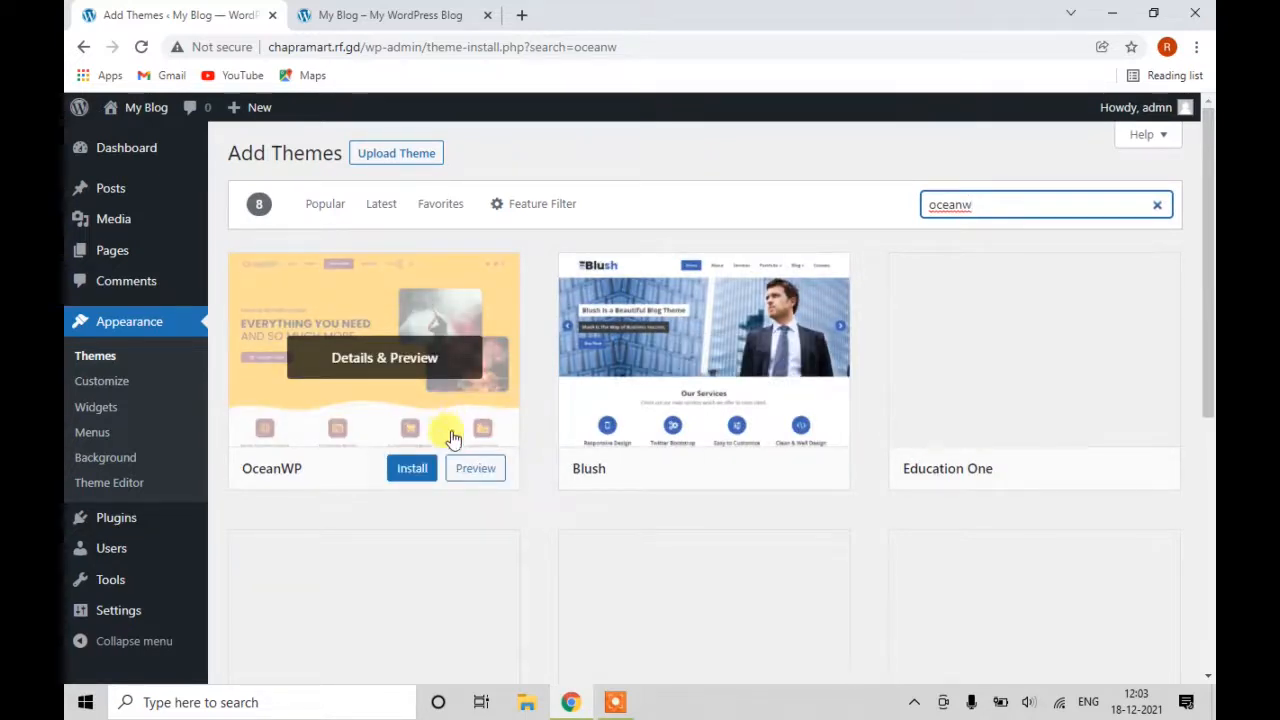
{"action": "left_click", "coordinate": [409, 470]}
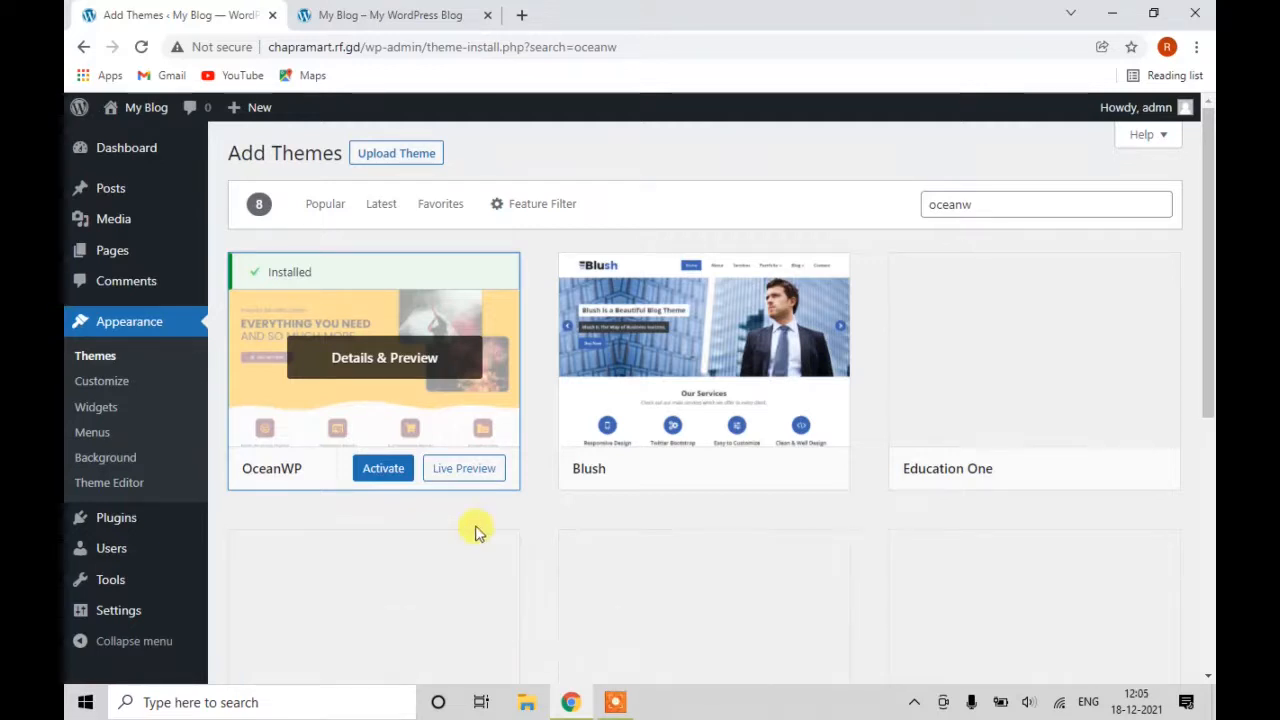
Activate OceanWP and view Installed Plugins, listing inactive Akismet Anti-Spam and Hello Dolly.
{"action": "left_click", "coordinate": [384, 469]}
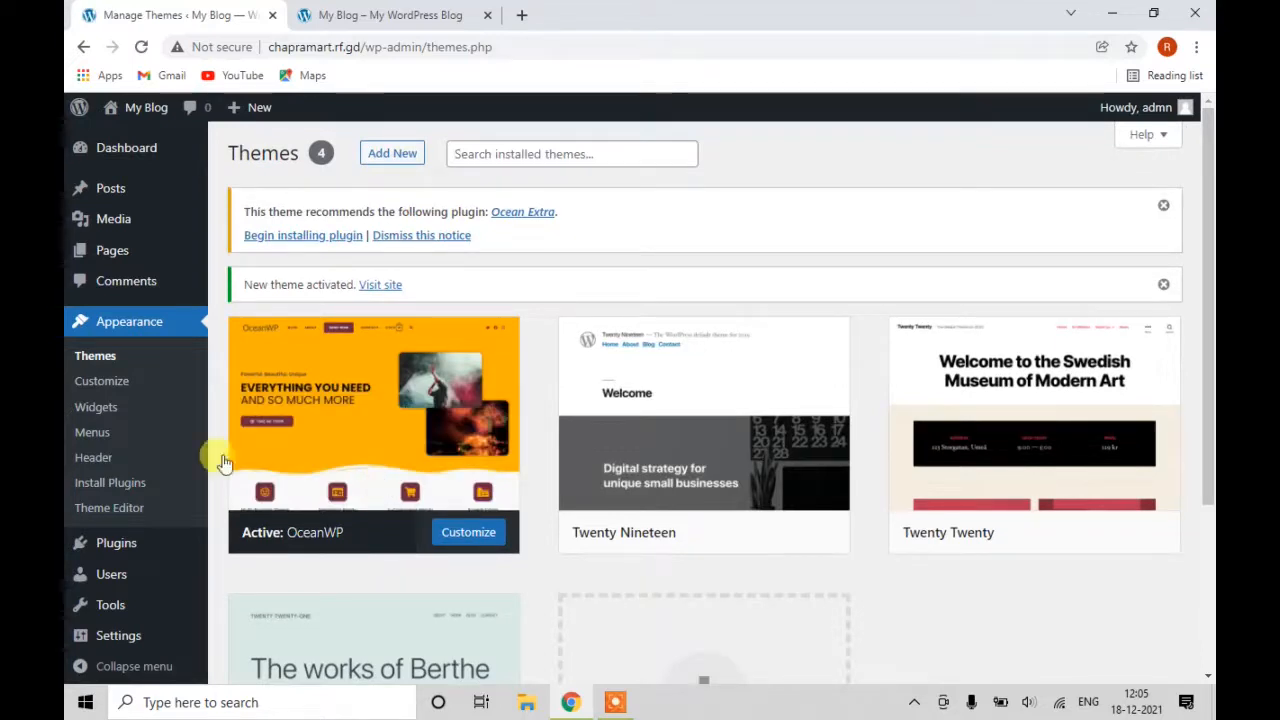
{"action": "mouse_move", "coordinate": [133, 549]}
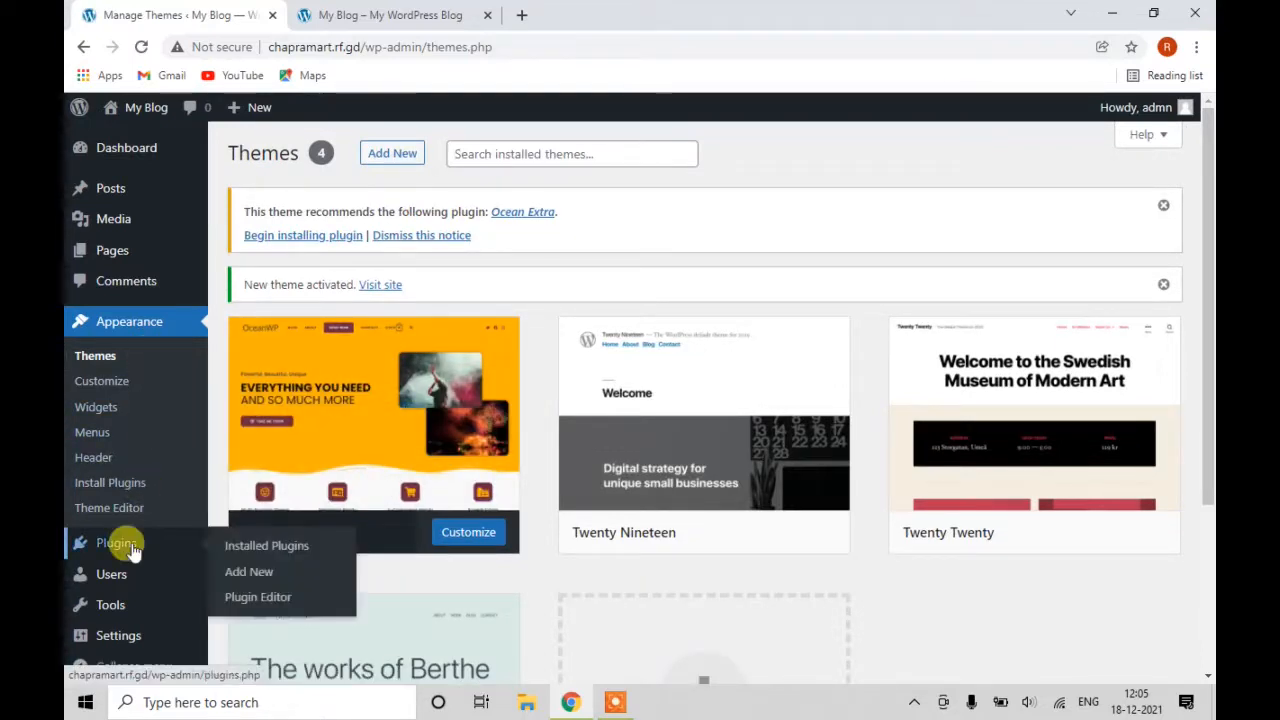
{"action": "left_click", "coordinate": [268, 549]}
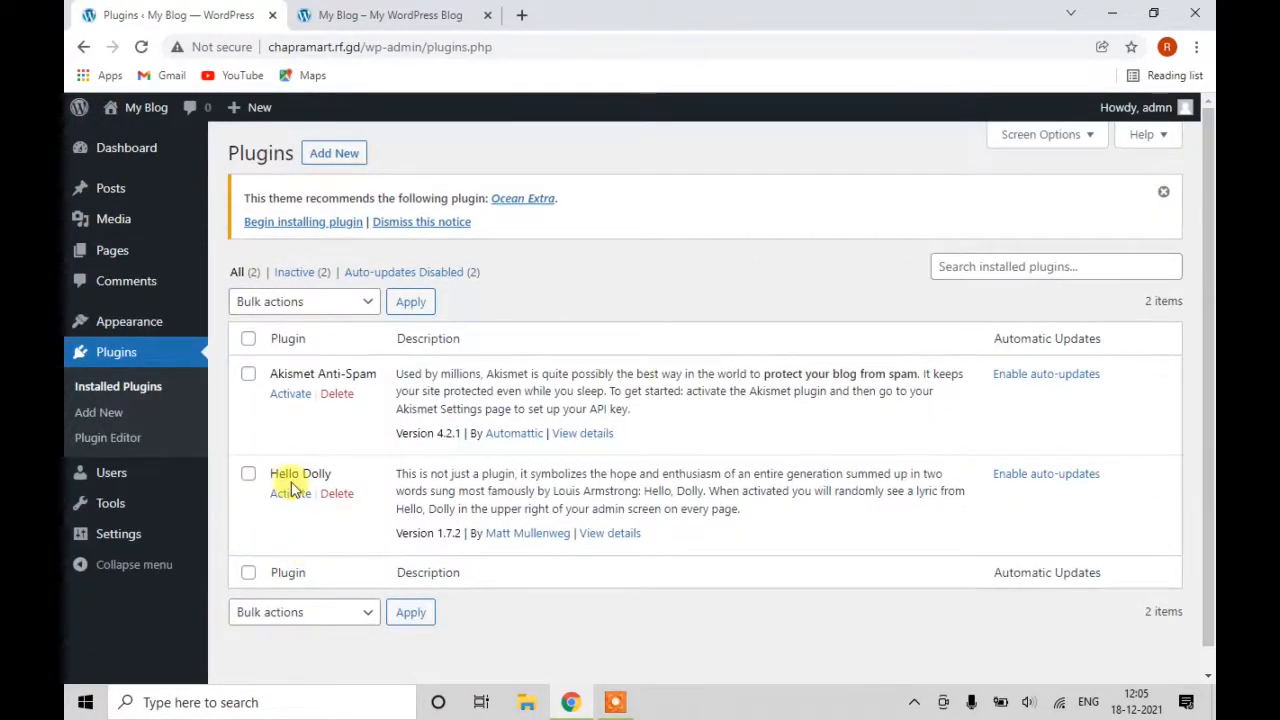
Search Add Plugins for 'ocean e', then install and activate Ocean Extra.
{"action": "left_click", "coordinate": [331, 155]}
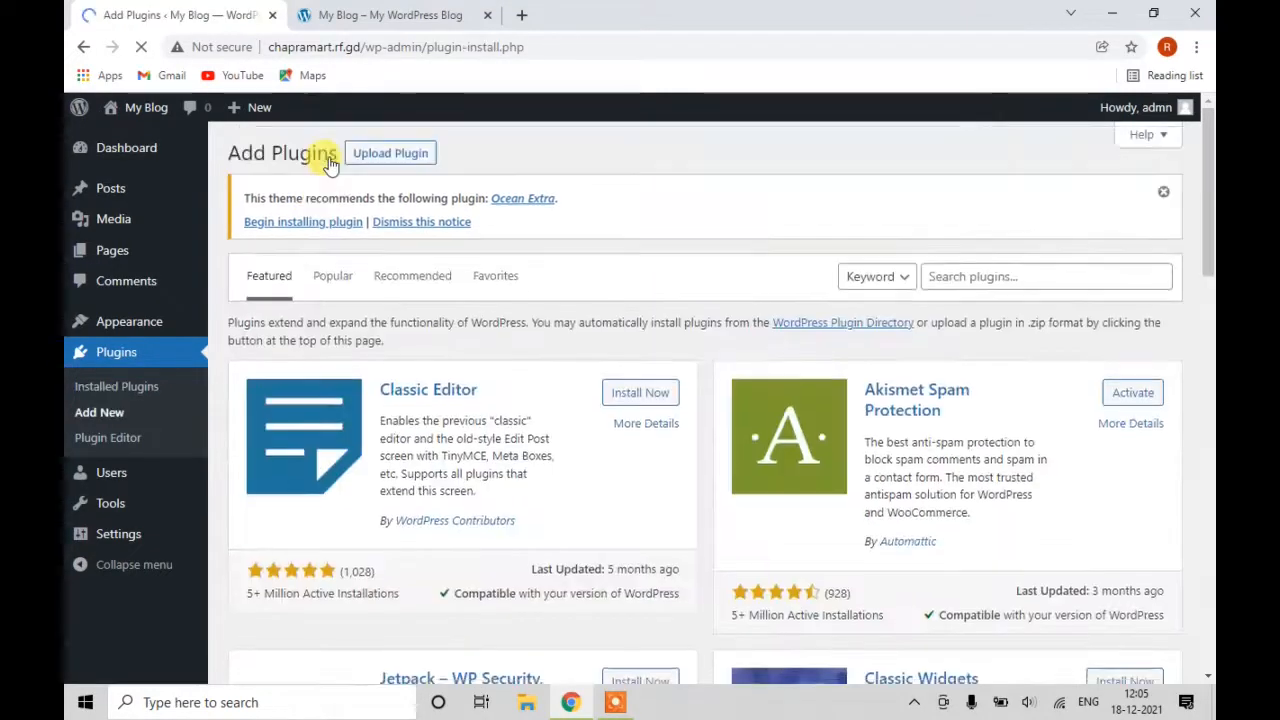
{"action": "left_click", "coordinate": [962, 277]}
{"action": "type", "text": "o"}
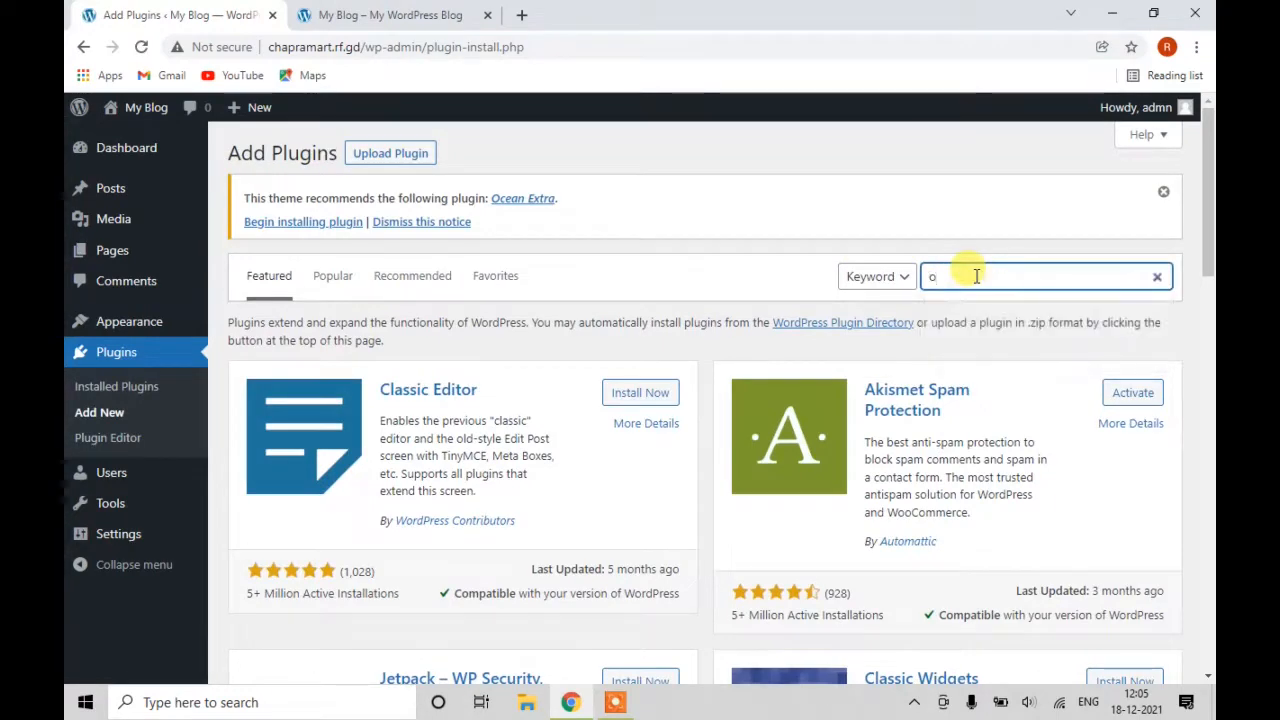
{"action": "type", "text": "cean extra"}
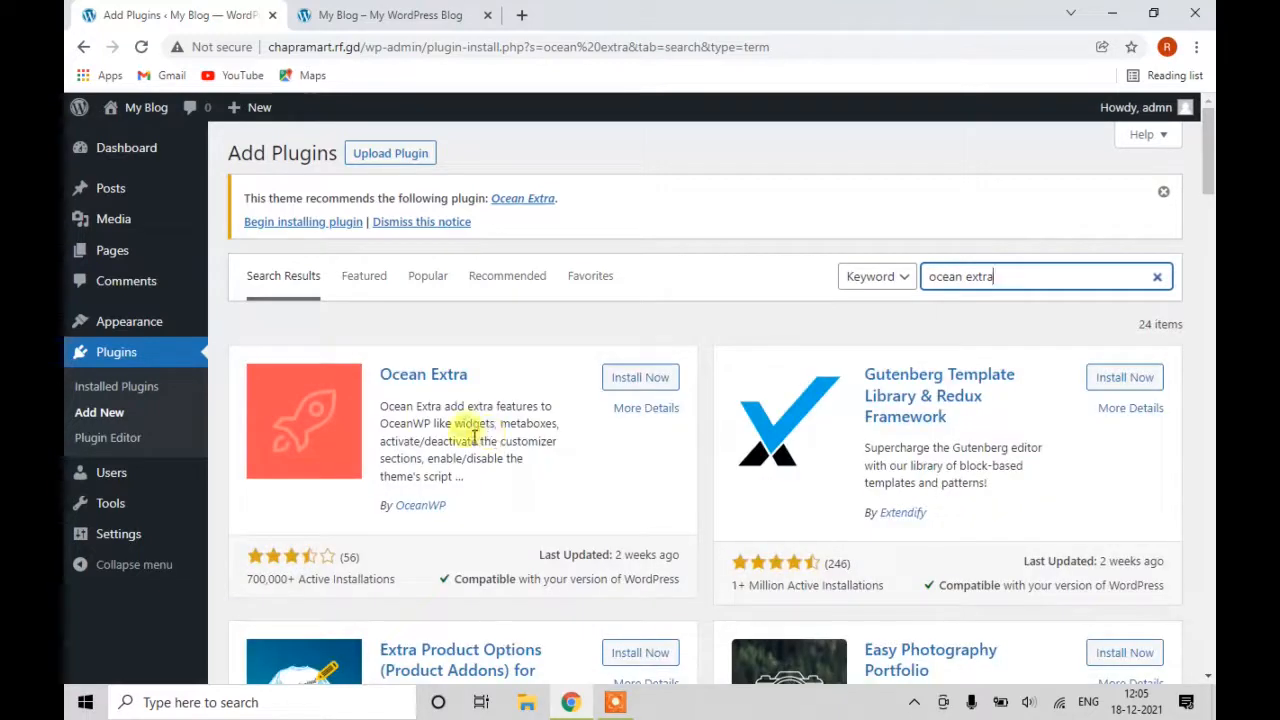
{"action": "left_click", "coordinate": [640, 378]}
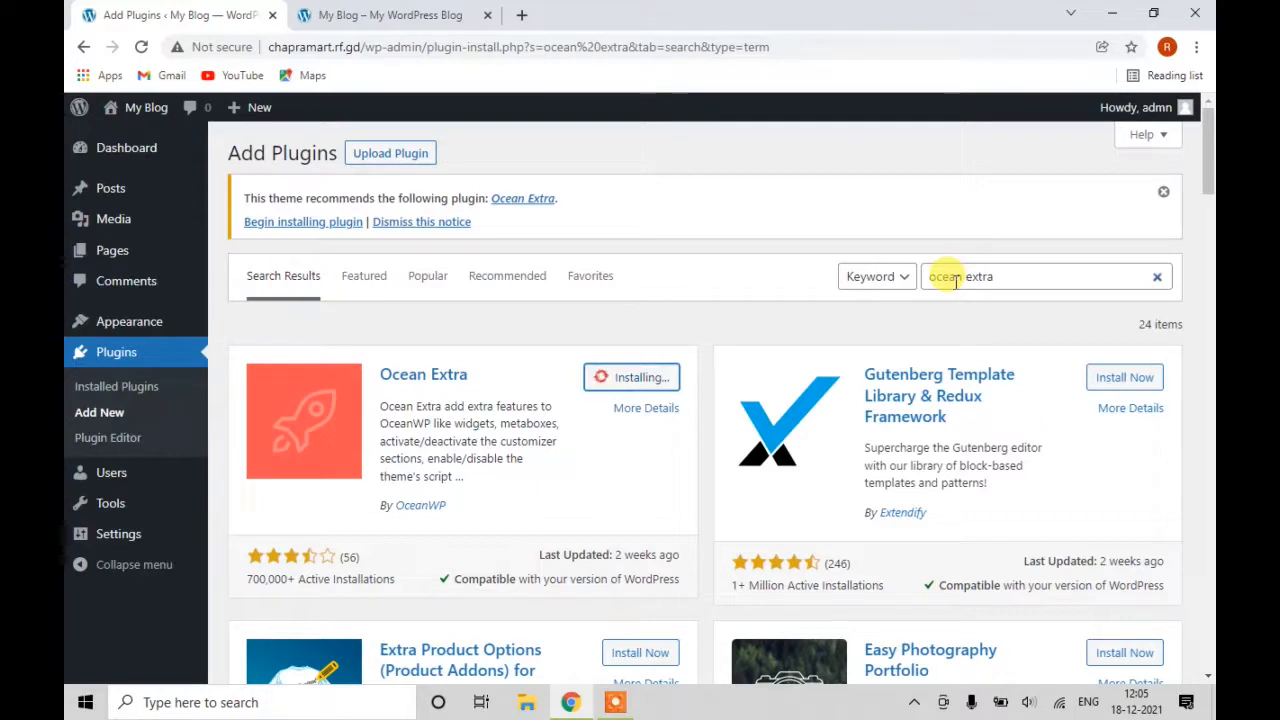
{"action": "left_click", "coordinate": [613, 710]}
{"action": "left_click", "coordinate": [648, 677]}
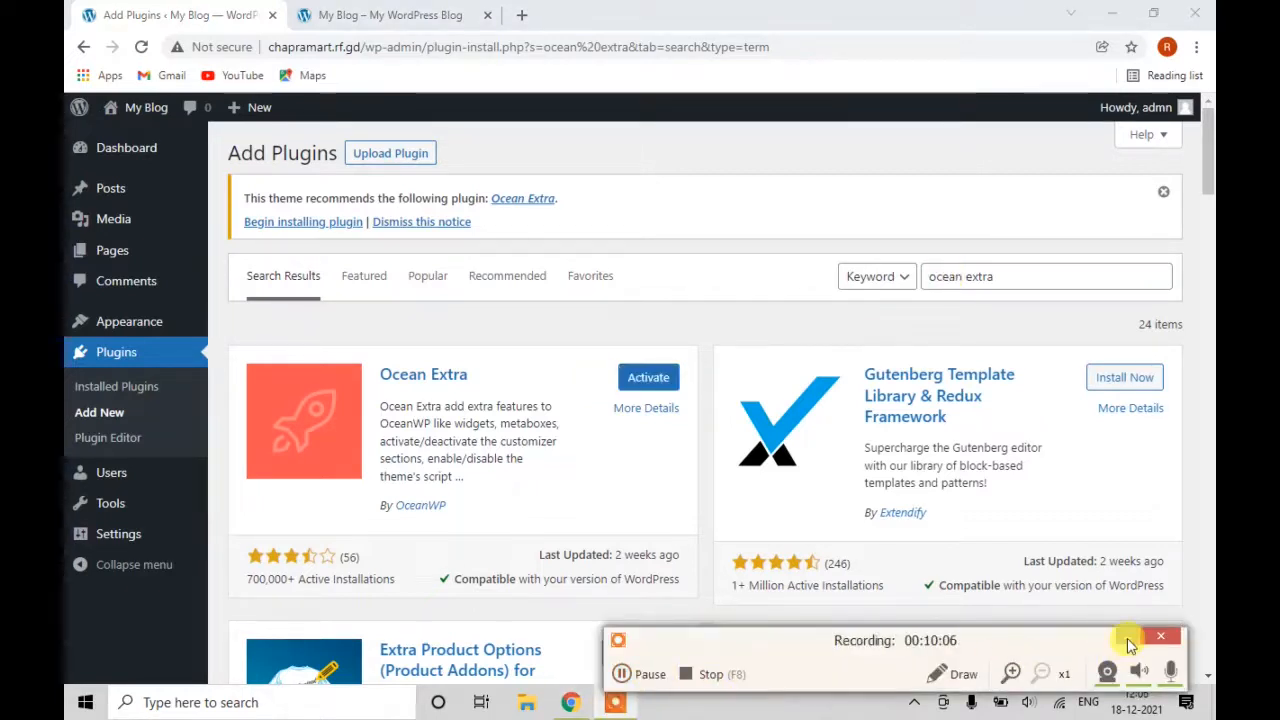
{"action": "left_click", "coordinate": [1128, 645]}
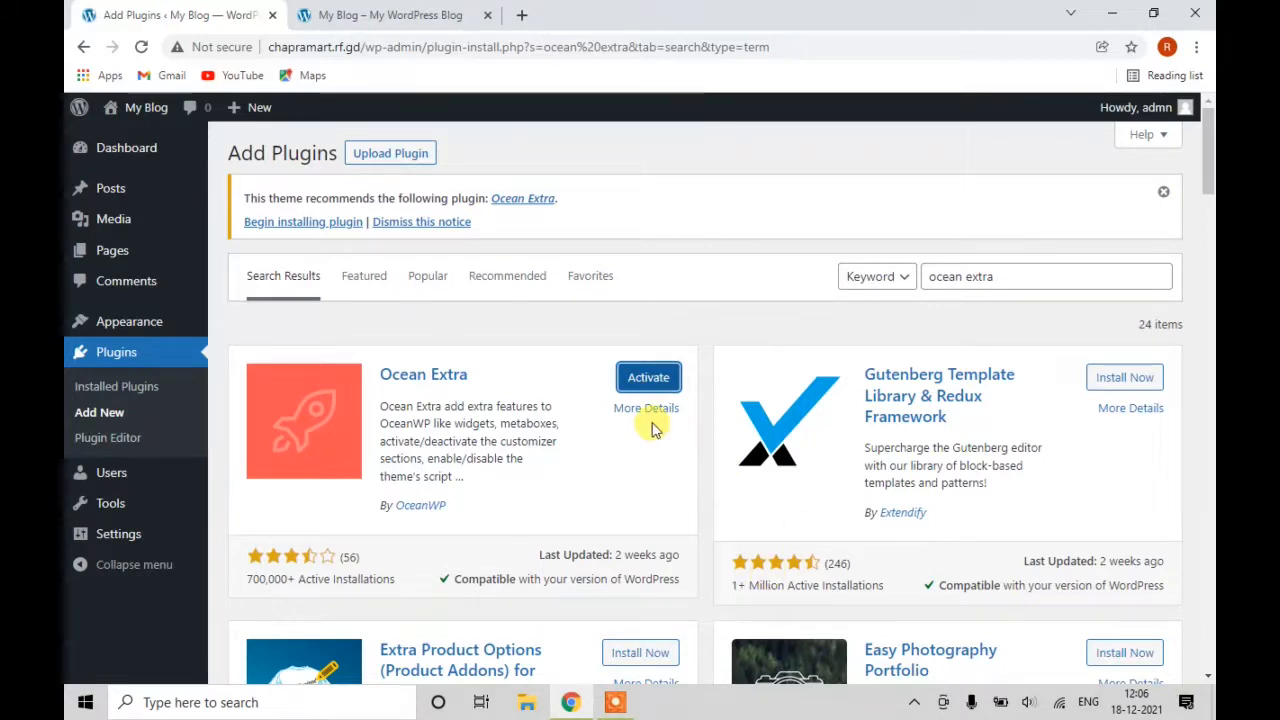
{"action": "left_click", "coordinate": [648, 379]}
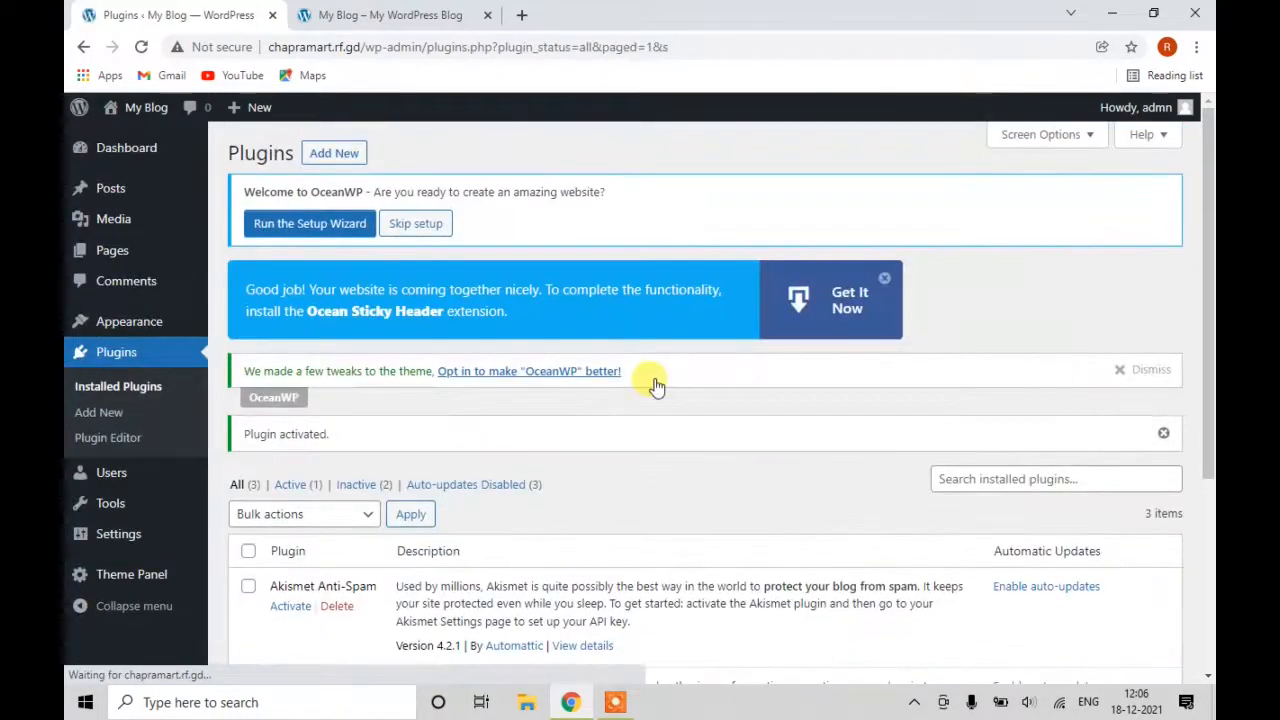
{"action": "scroll", "coordinate": [640, 410], "scroll_direction": "down", "scroll_amount": 3}
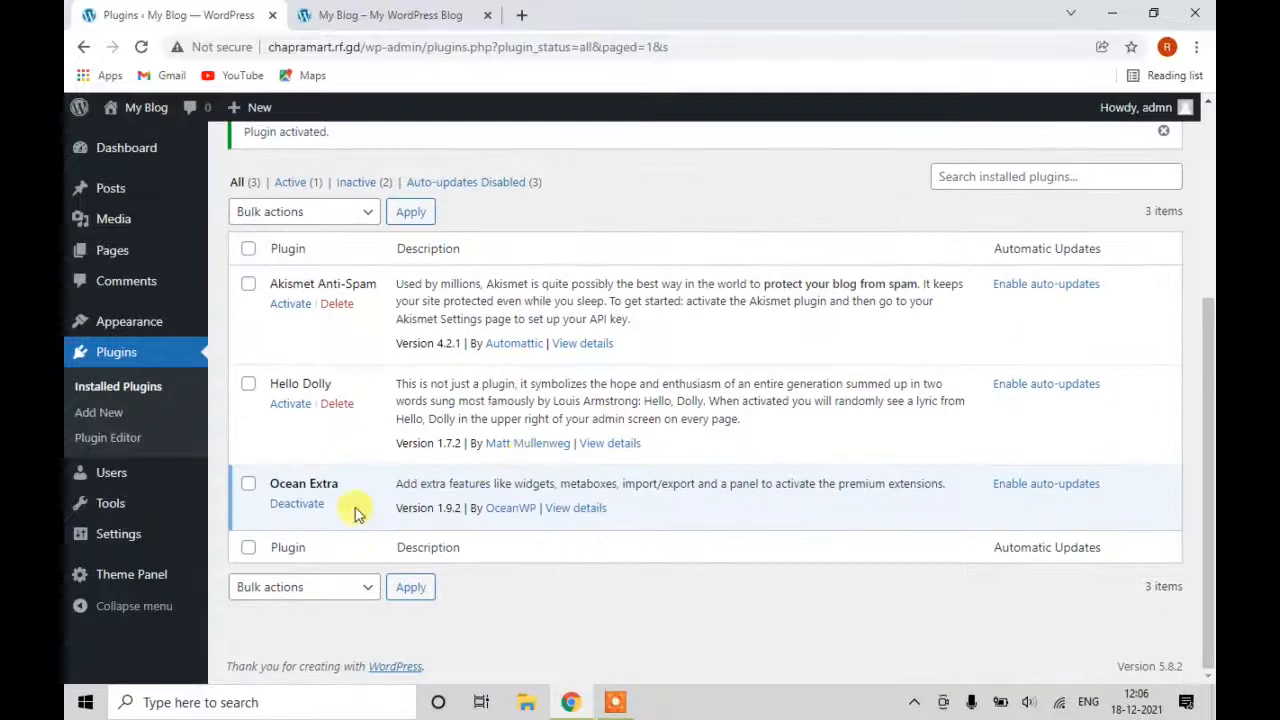
Search Add Plugins for Elementor, then install and activate Elementor Website Builder 3.5.0.
{"action": "scroll", "coordinate": [410, 486], "scroll_direction": "up", "scroll_amount": 3}
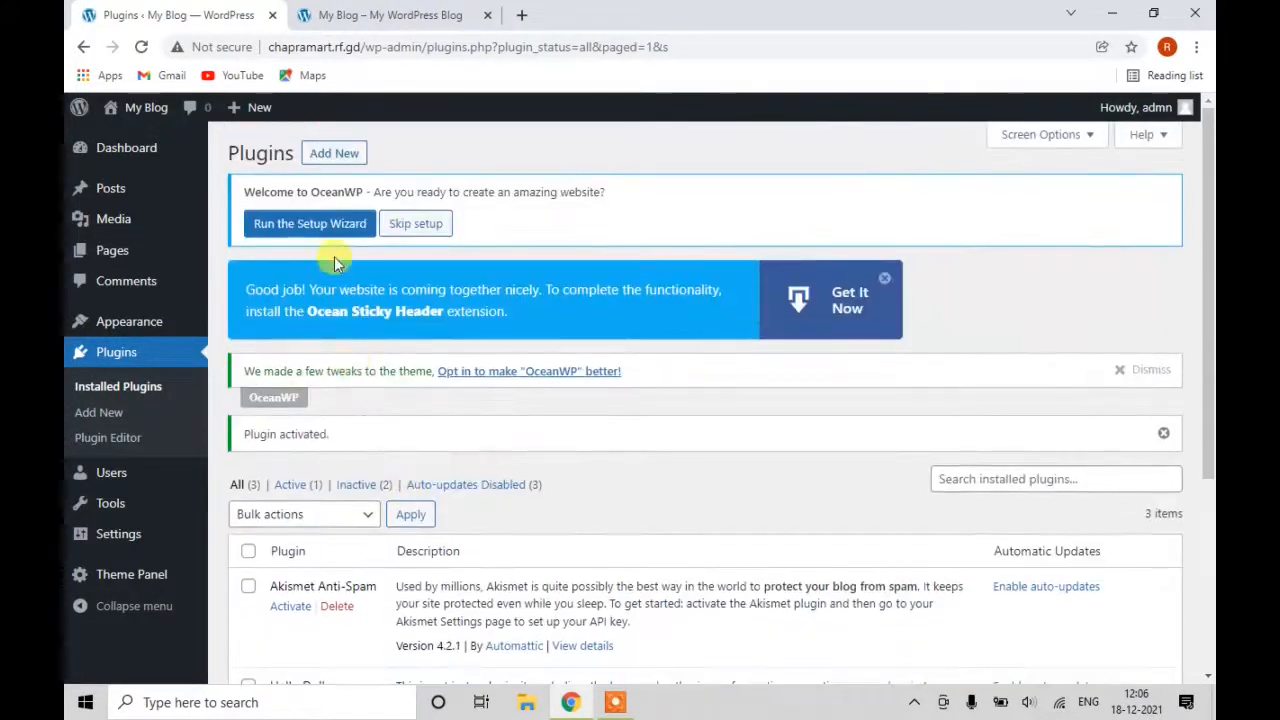
{"action": "left_click", "coordinate": [322, 152]}
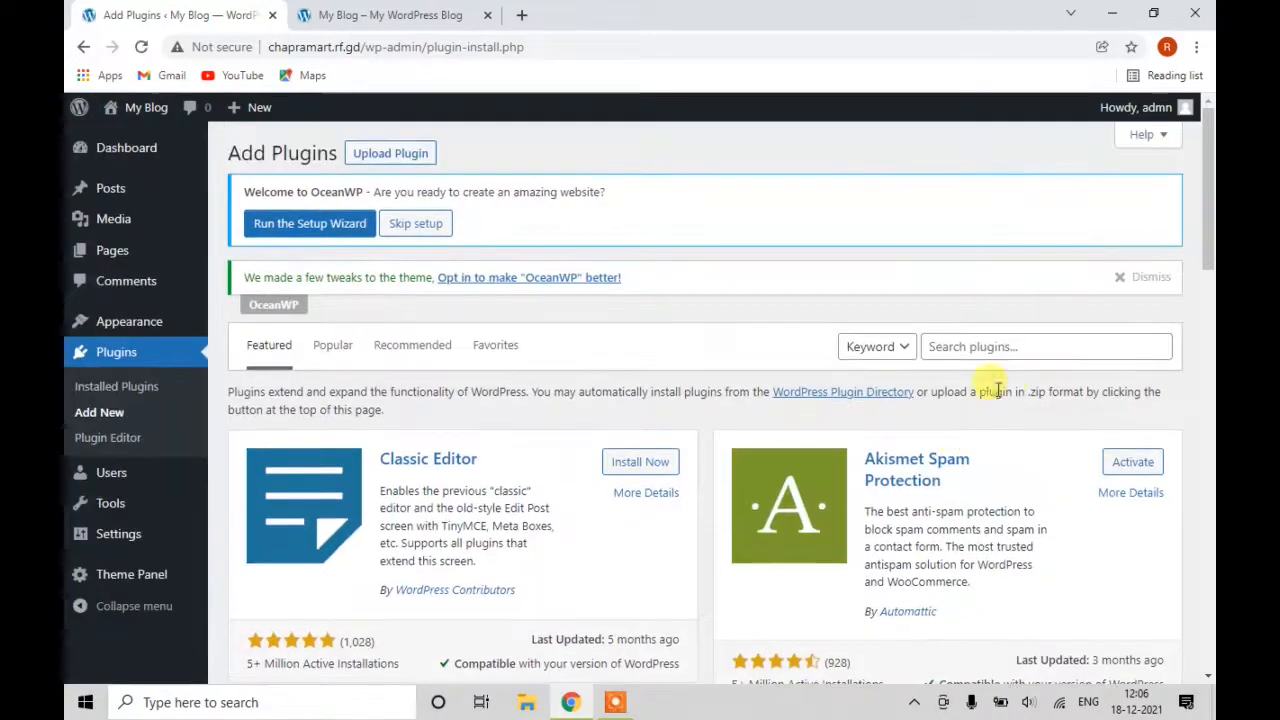
{"action": "left_click", "coordinate": [1010, 350]}
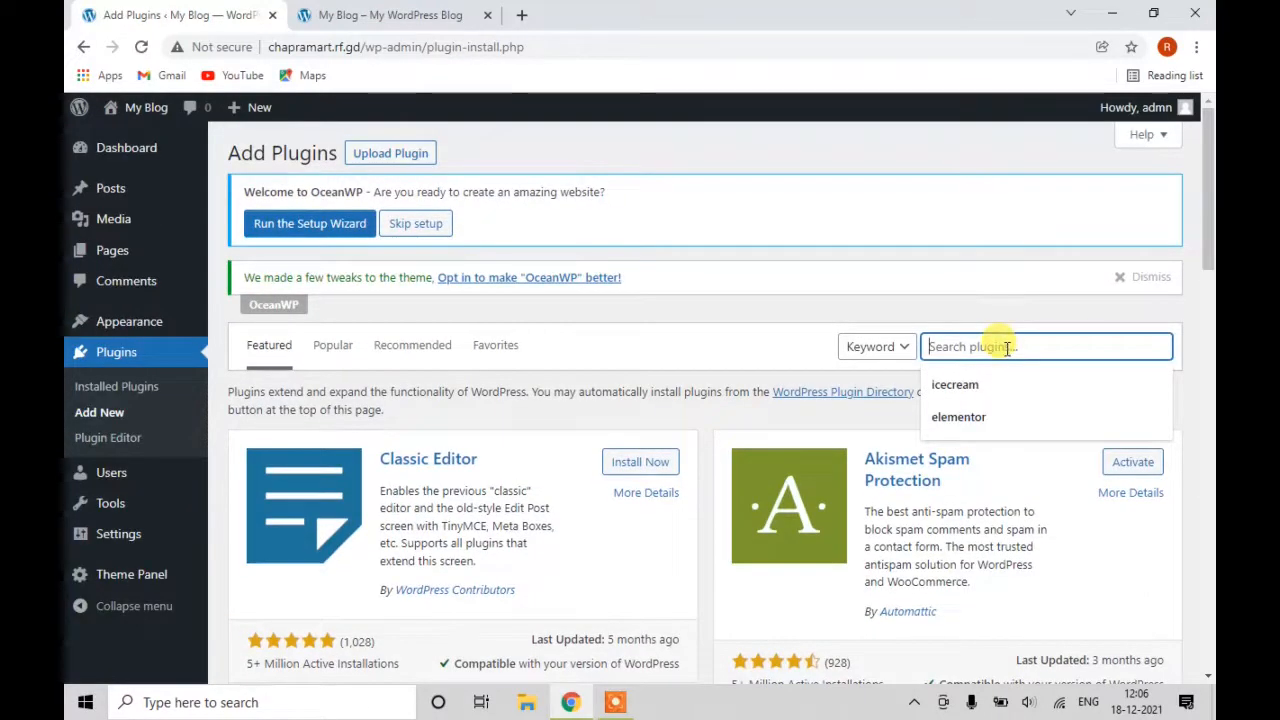
{"action": "type", "text": "e"}
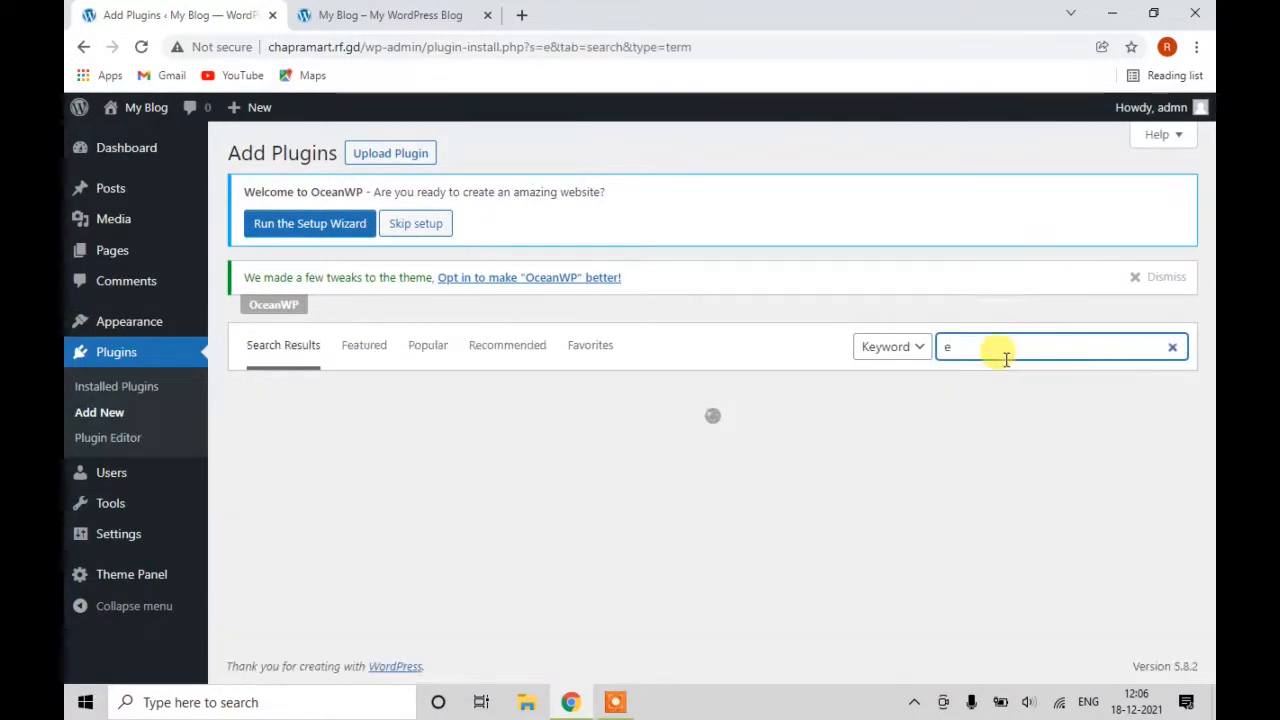
{"action": "type", "text": "le"}
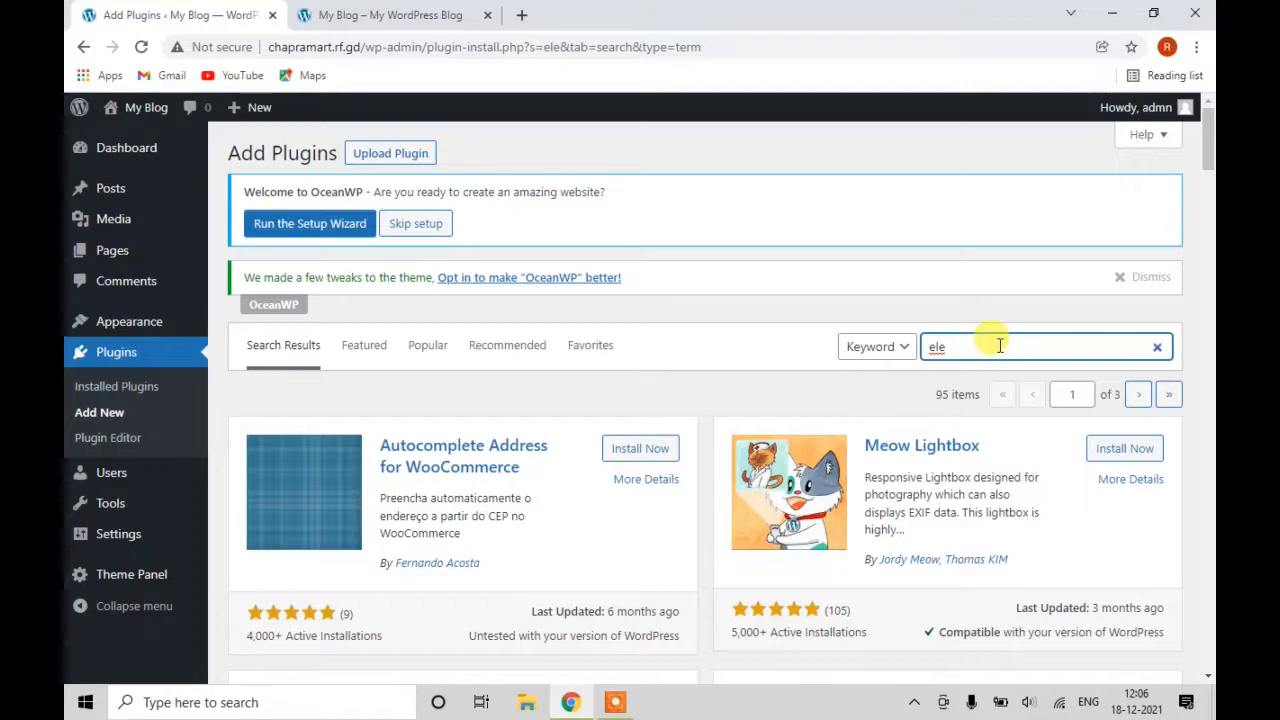
{"action": "type", "text": "mento"}
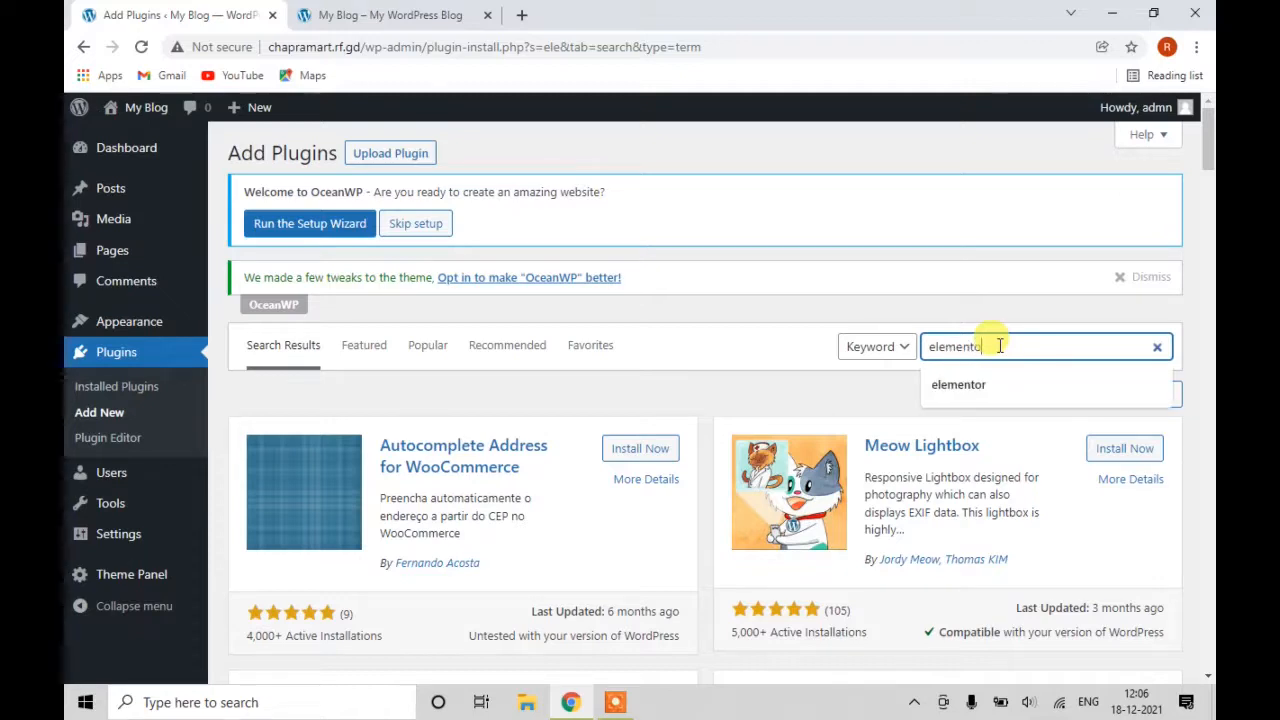
{"action": "type", "text": "r"}
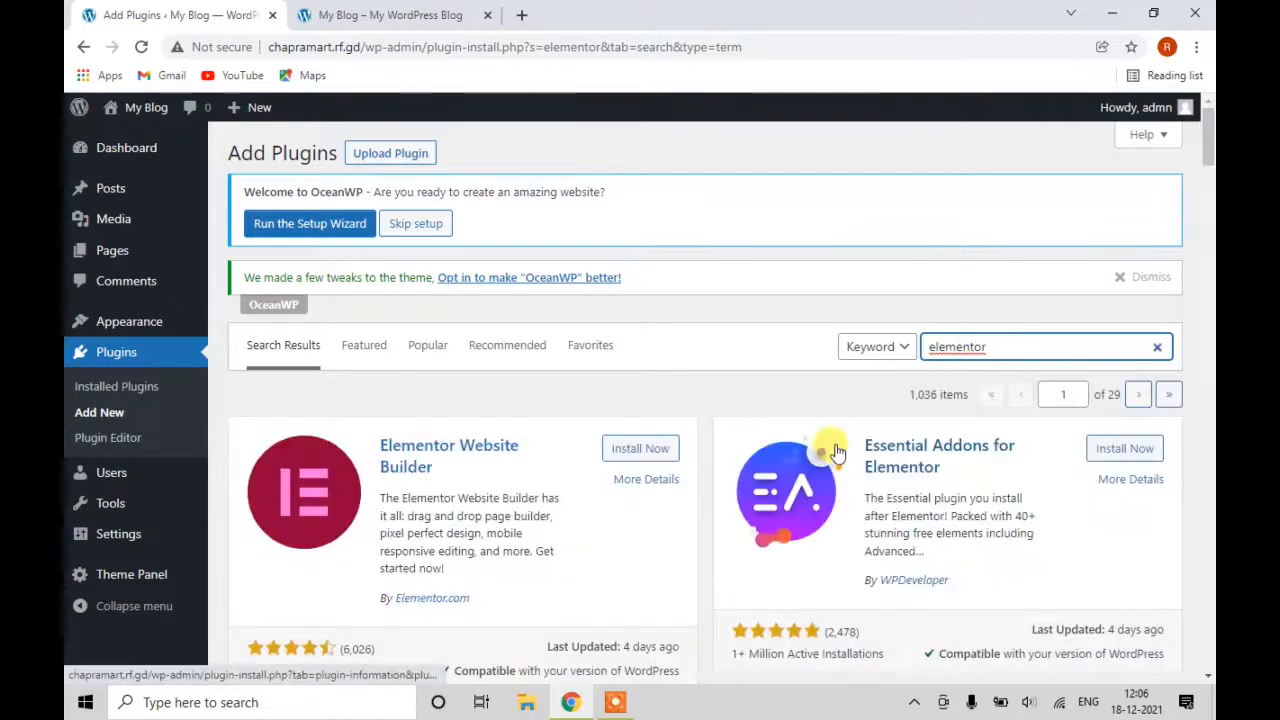
{"action": "left_click", "coordinate": [638, 450]}
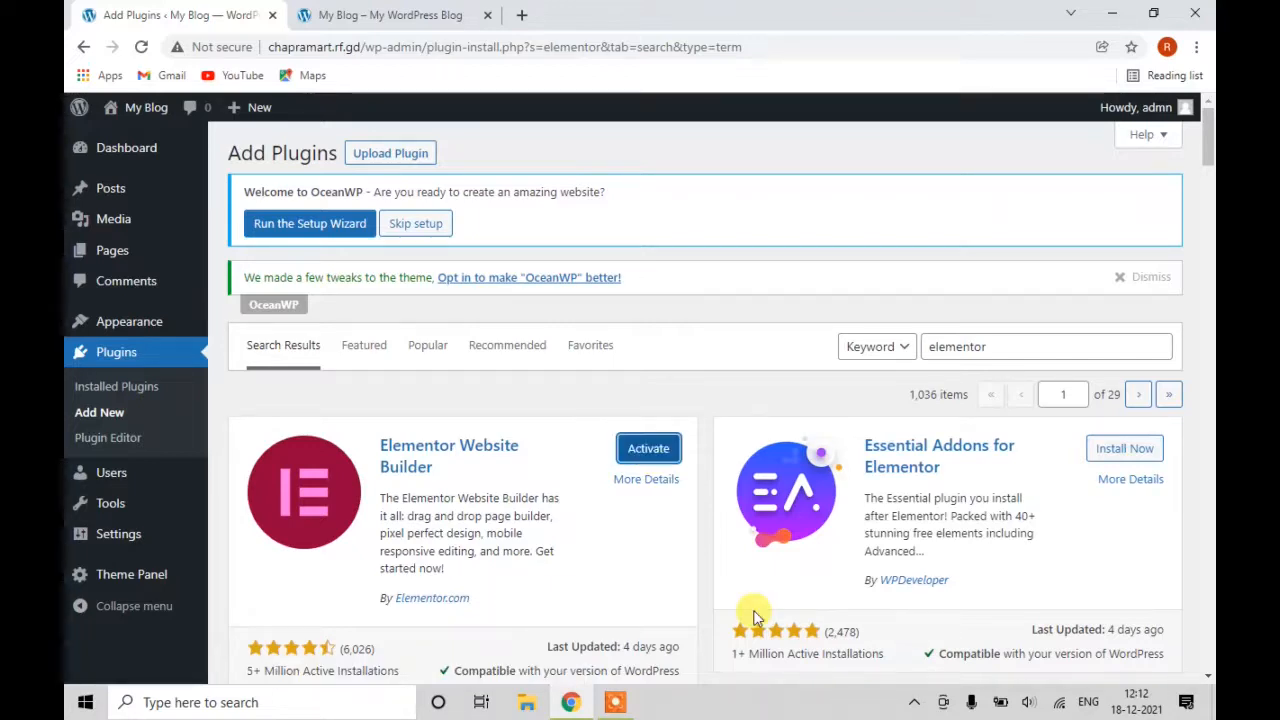
{"action": "left_click", "coordinate": [632, 455]}
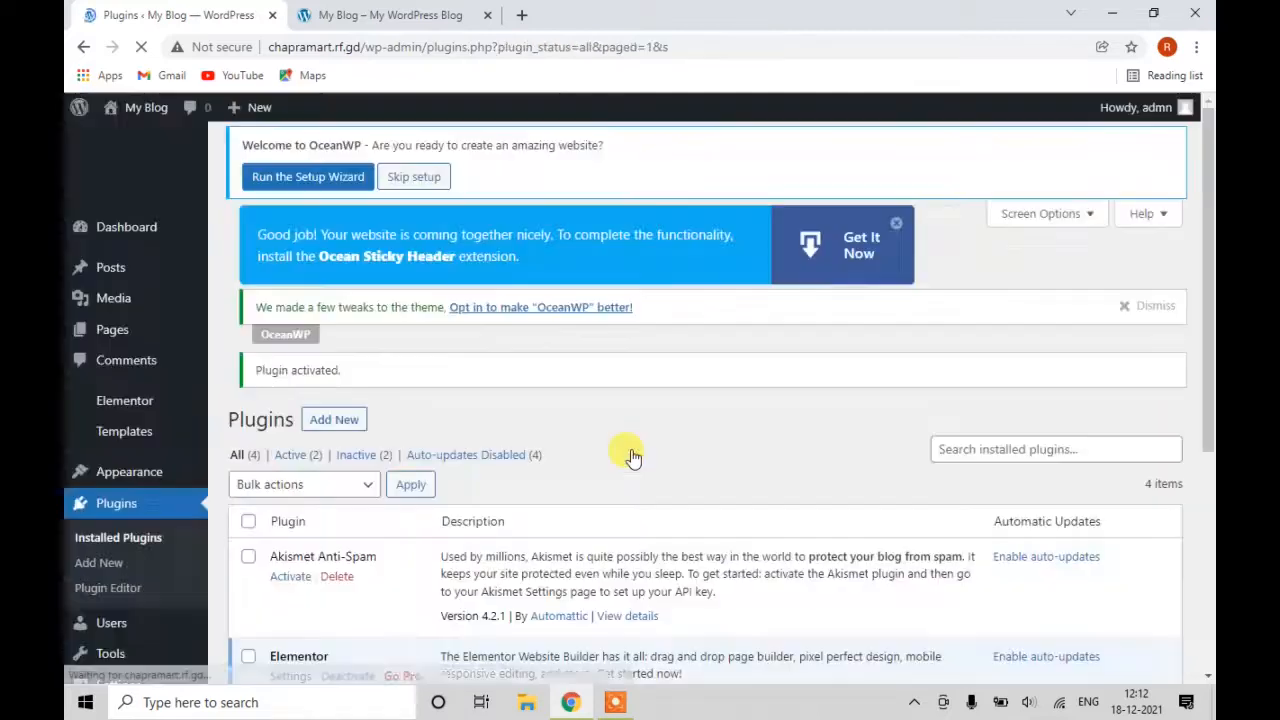
{"action": "scroll", "coordinate": [557, 497], "scroll_direction": "down", "scroll_amount": 3}
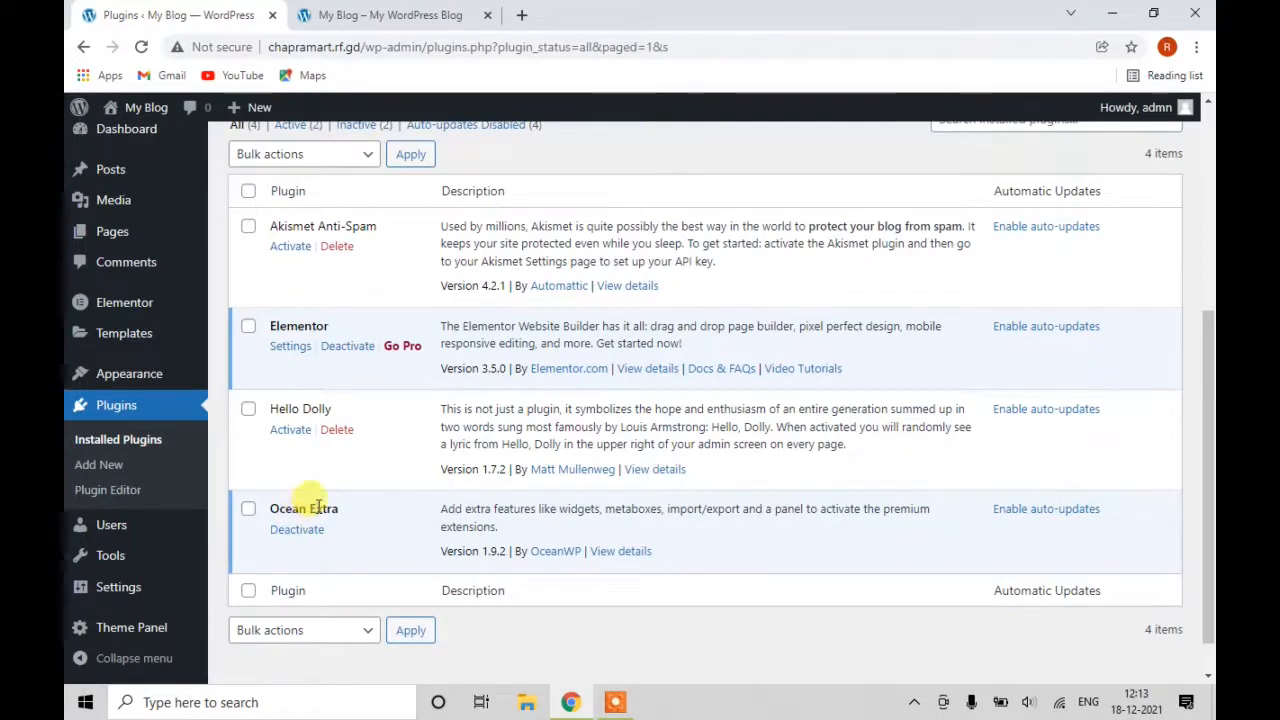
{"action": "scroll", "coordinate": [322, 381], "scroll_direction": "up", "scroll_amount": 4}
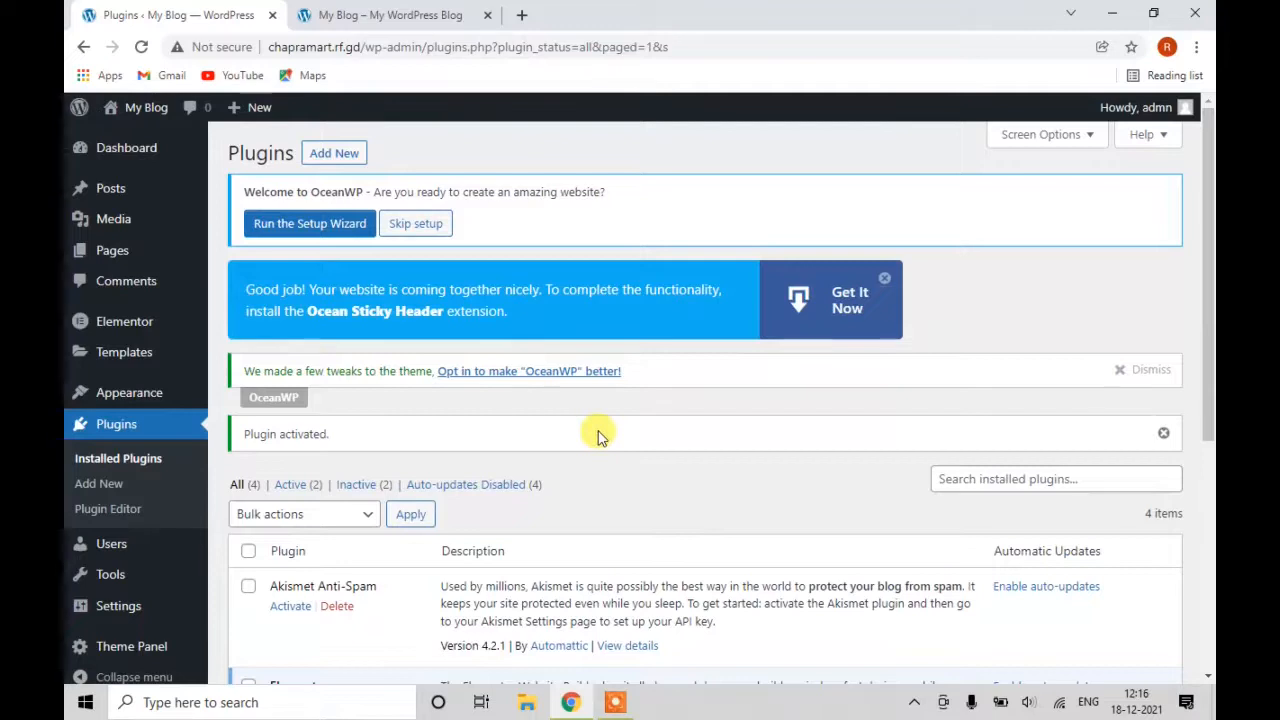
{"action": "scroll", "coordinate": [603, 452], "scroll_direction": "down", "scroll_amount": 3}
{"action": "scroll", "coordinate": [605, 465], "scroll_direction": "up", "scroll_amount": 3}
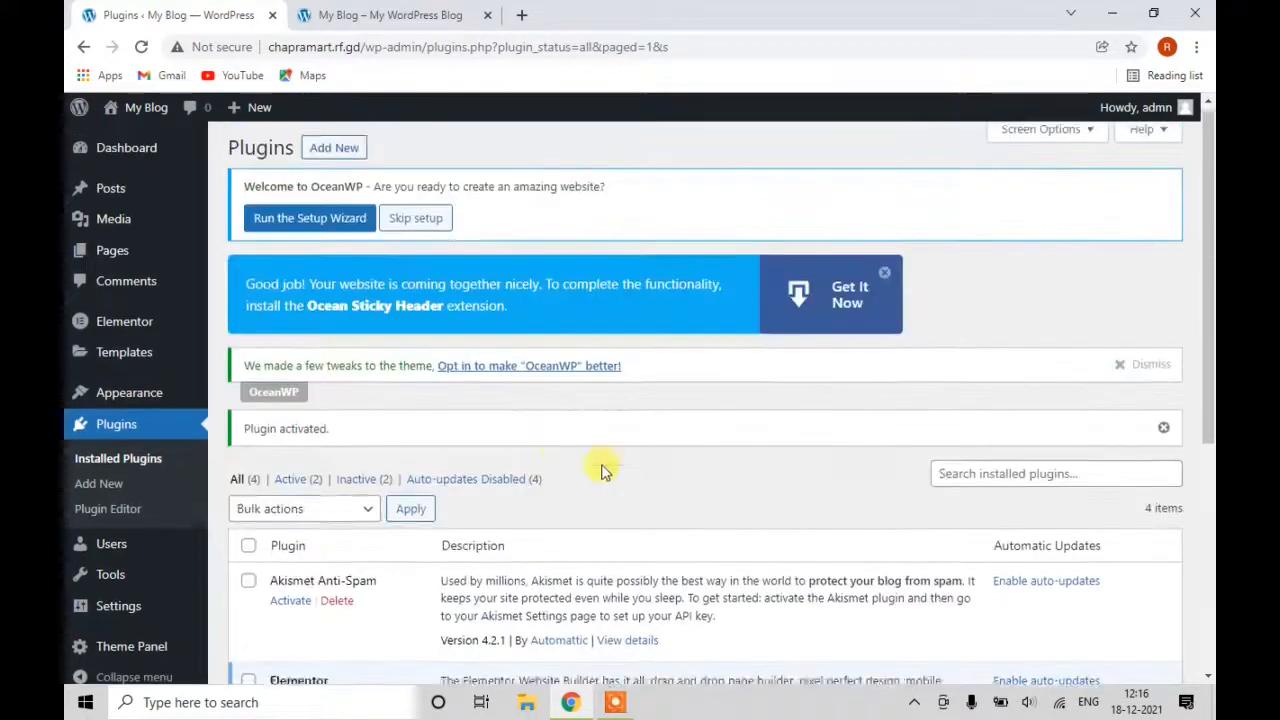
{"action": "mouse_move", "coordinate": [112, 610]}
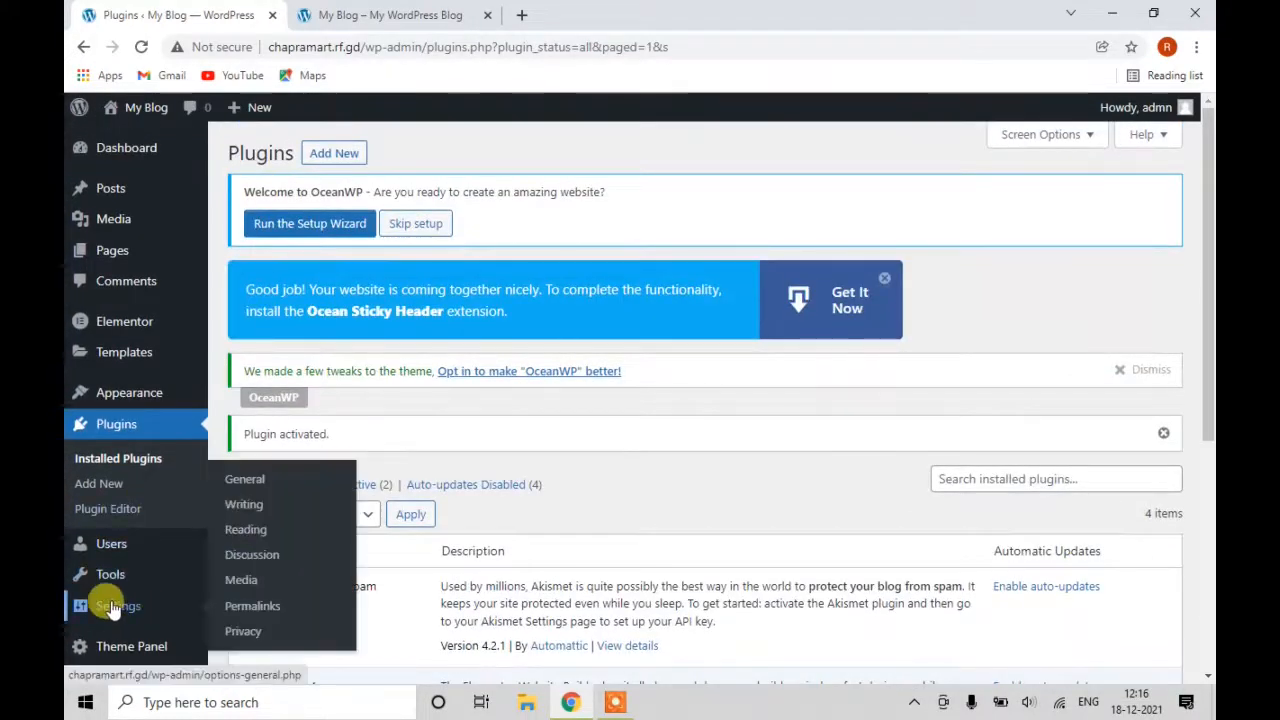
In General Settings, replace the Site Title 'My Blog' with 'Chapra Mart'.
{"action": "left_click", "coordinate": [244, 484]}
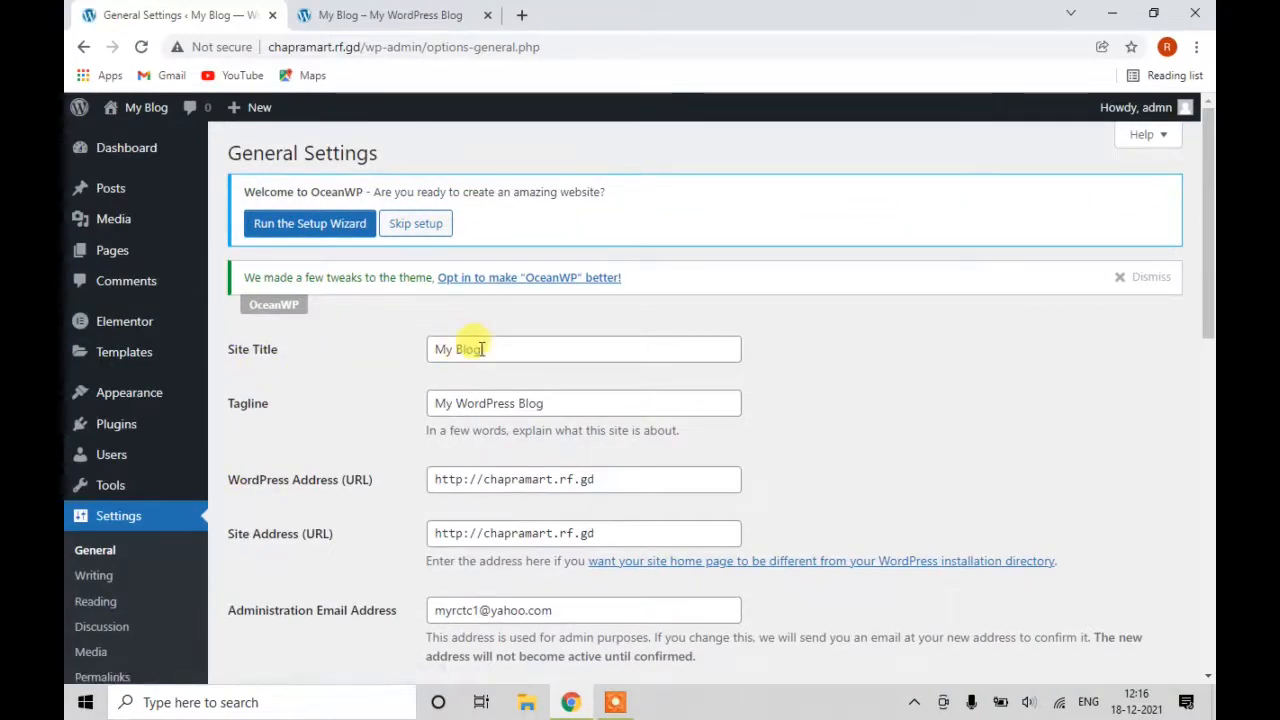
{"action": "left_click_drag", "start_coordinate": [486, 349], "coordinate": [400, 349]}
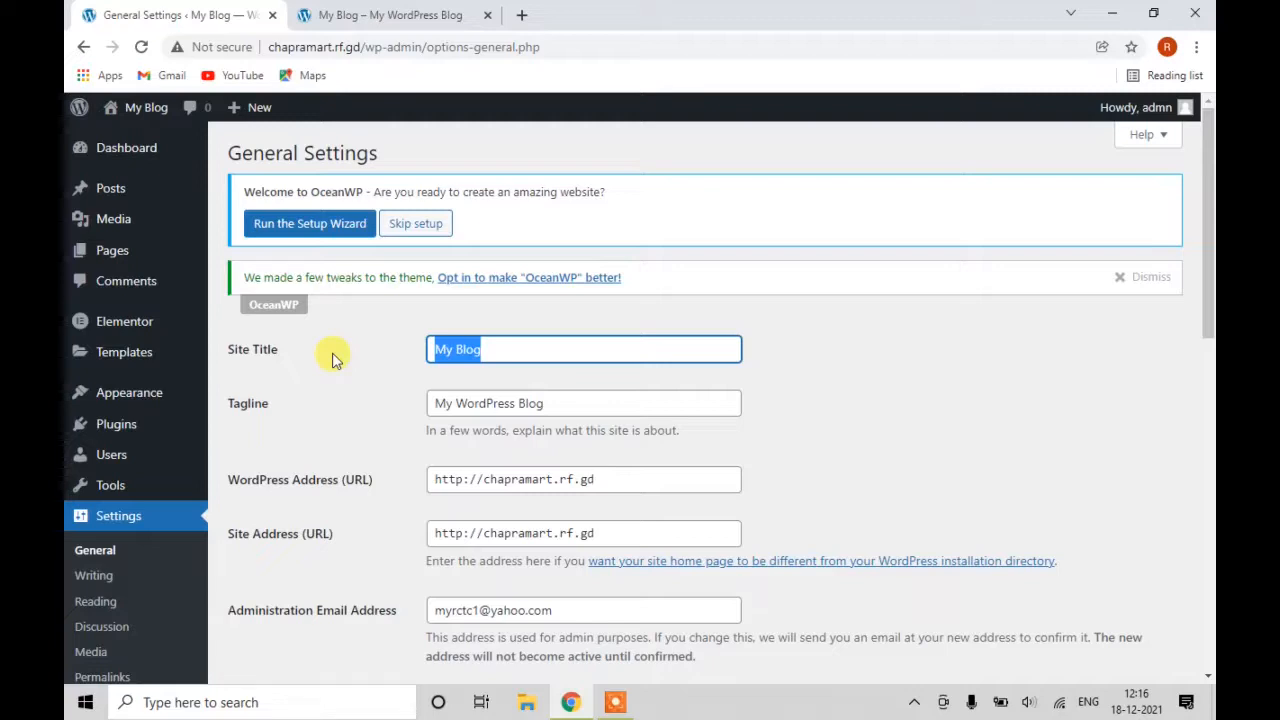
{"action": "type", "text": "Chapra"}
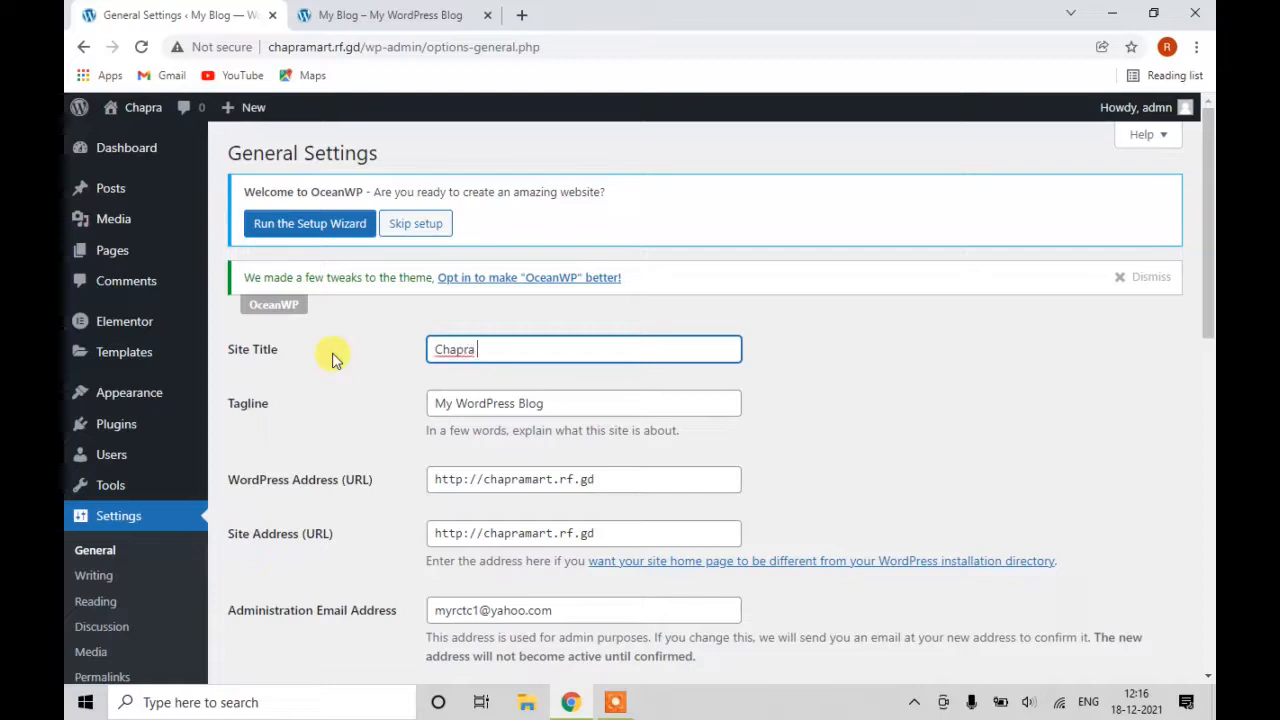
{"action": "type", "text": " M"}
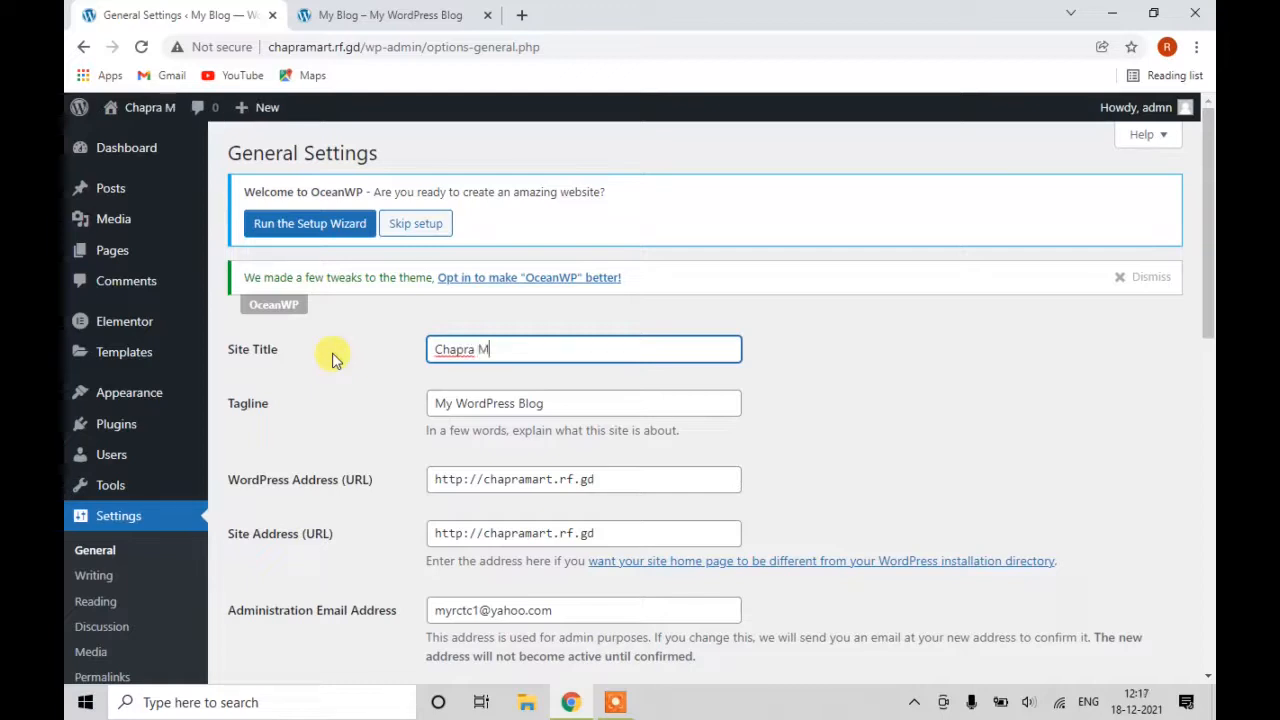
{"action": "type", "text": "art"}
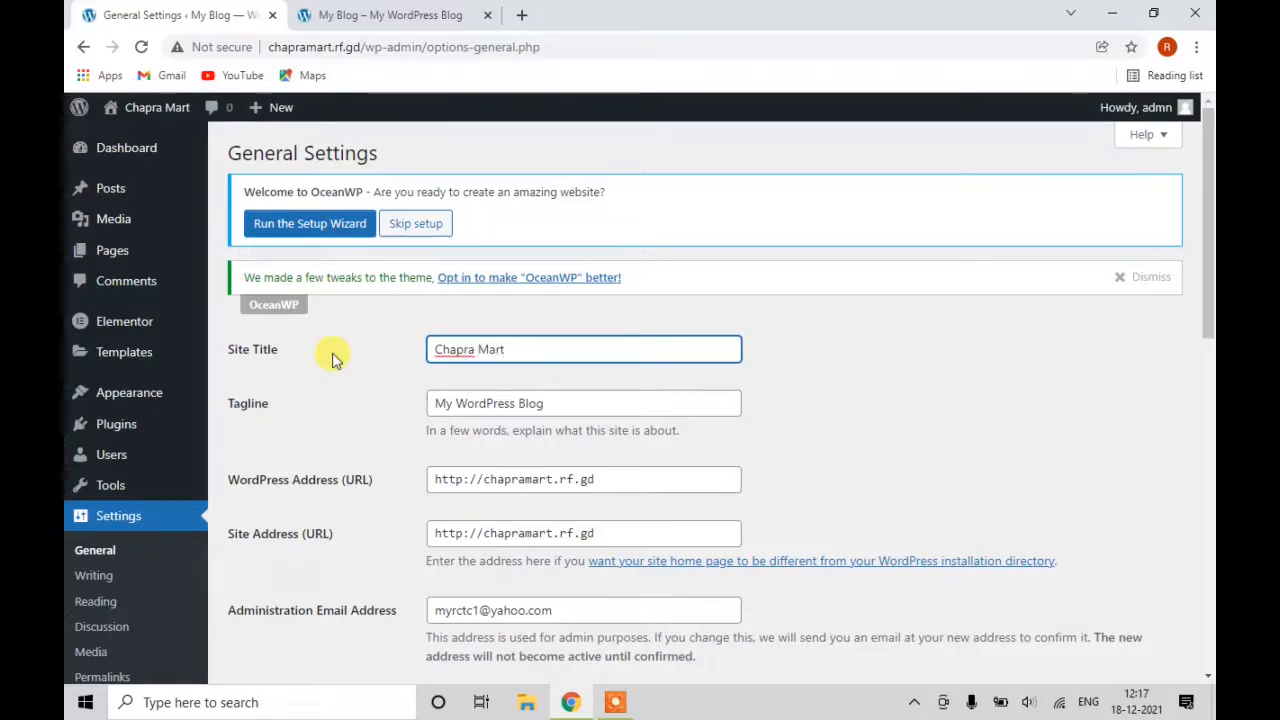
Replace the tagline 'My WordPress Blog' with 'A Mart 4 Every Thing'.
{"action": "left_click_drag", "start_coordinate": [566, 403], "coordinate": [391, 389]}
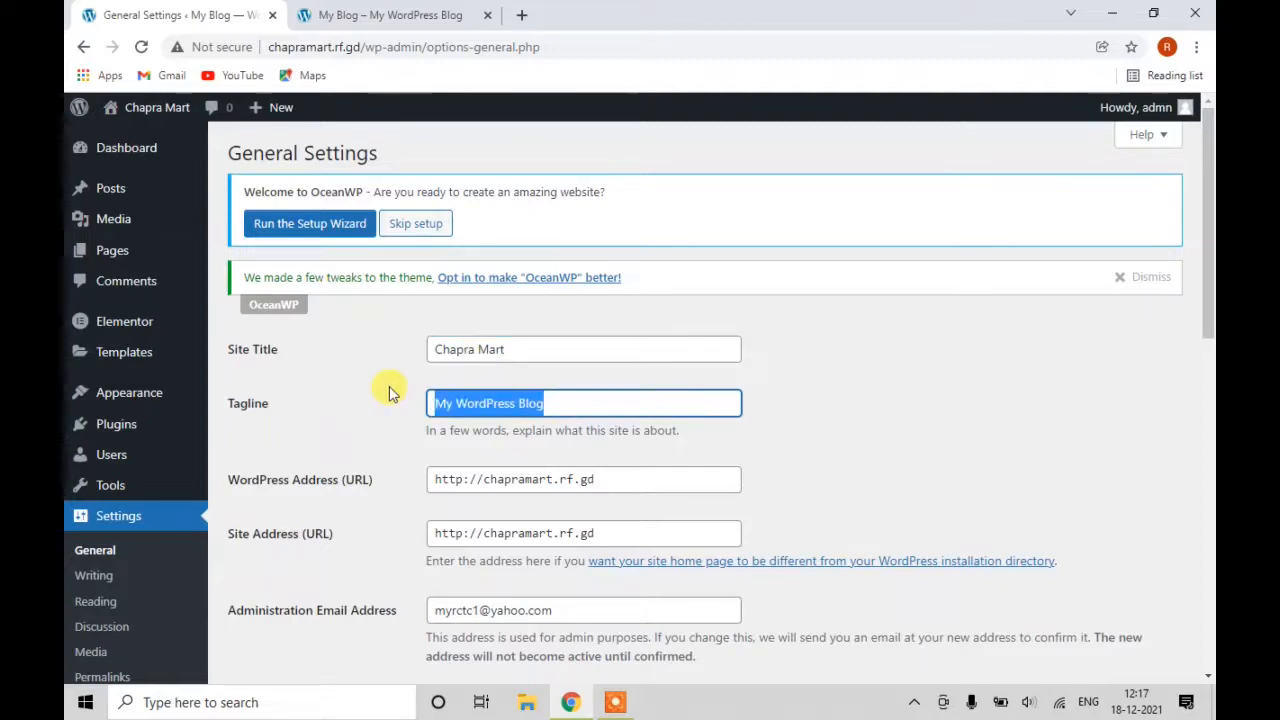
{"action": "key", "text": "BackSpace"}
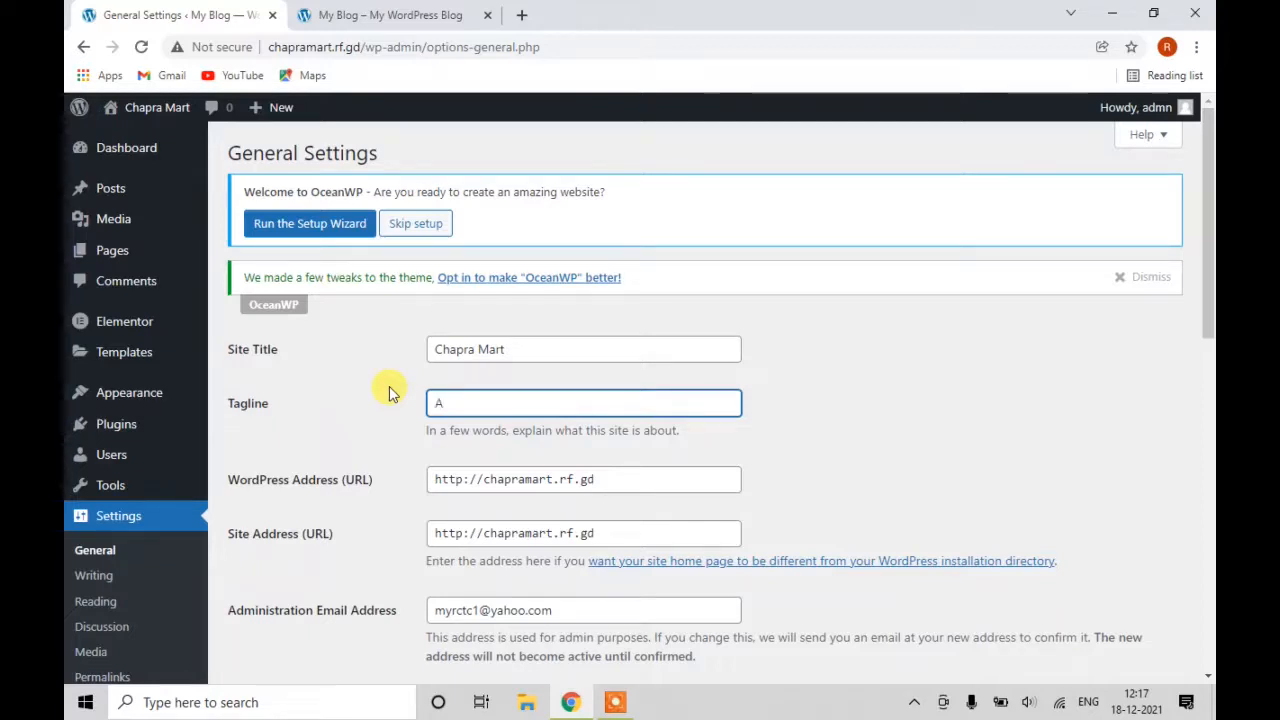
{"action": "type", "text": "art"}
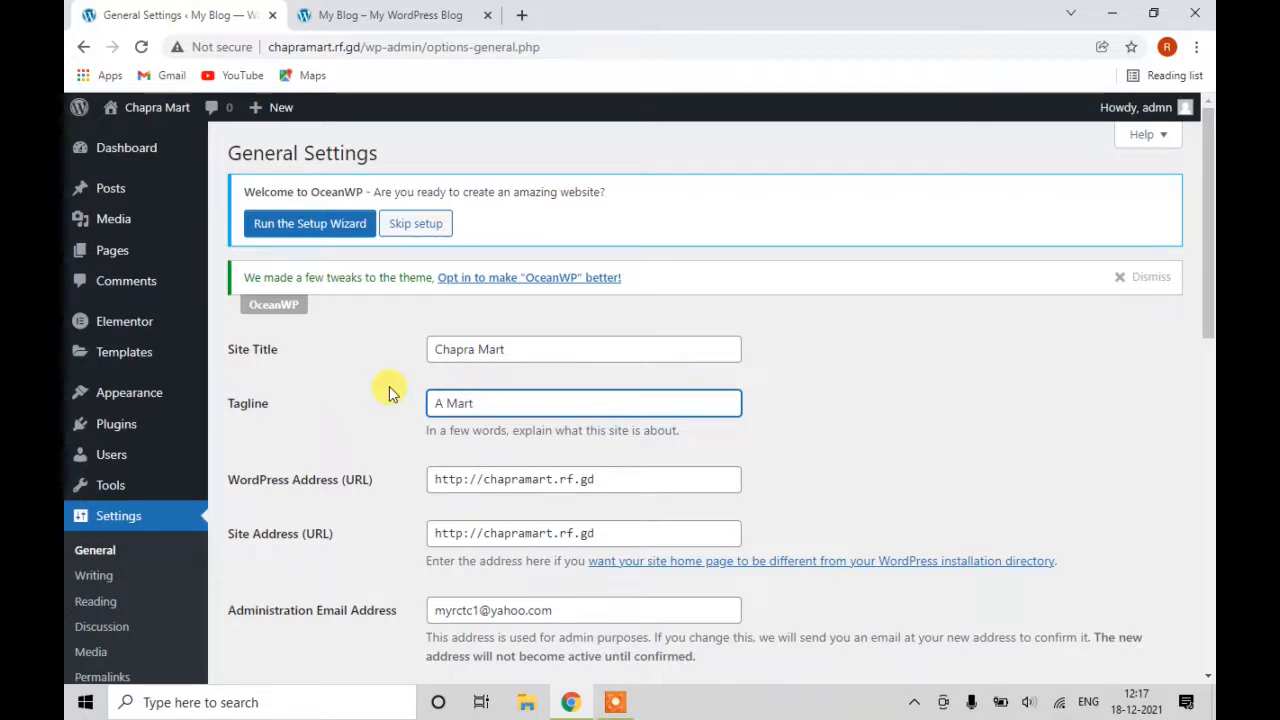
{"action": "type", "text": " 4 Every T"}
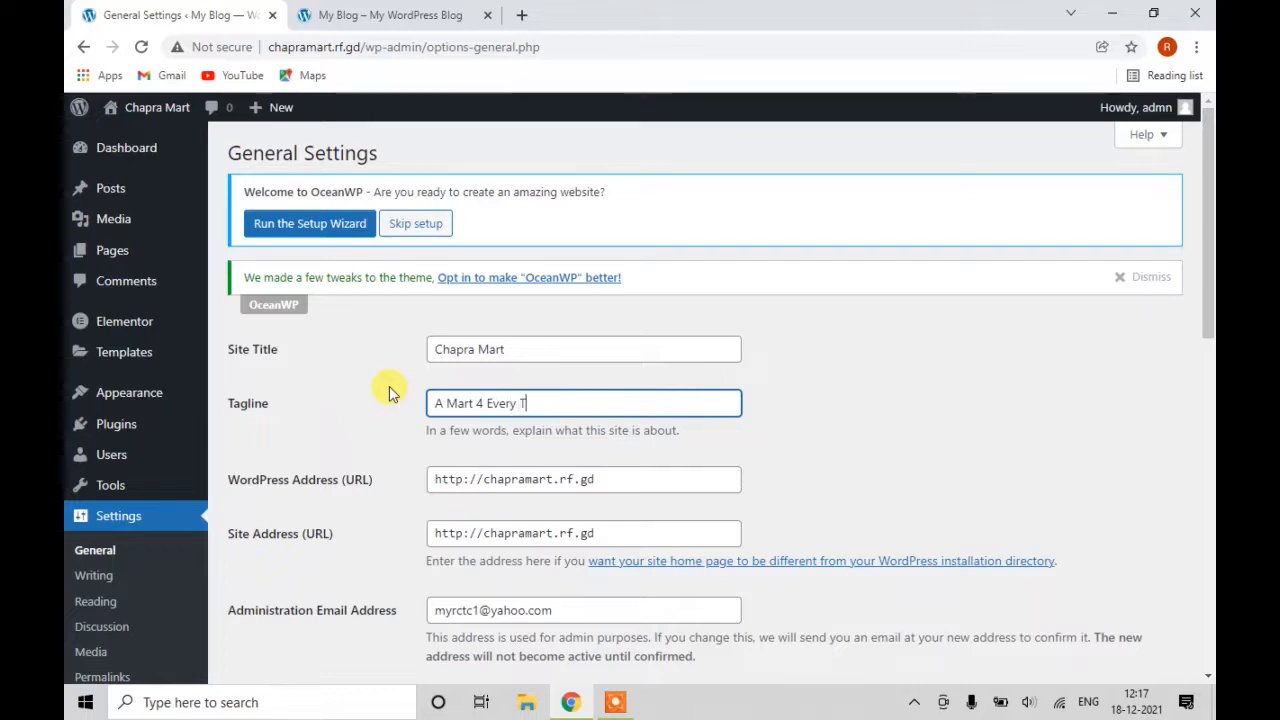
{"action": "type", "text": "ing"}
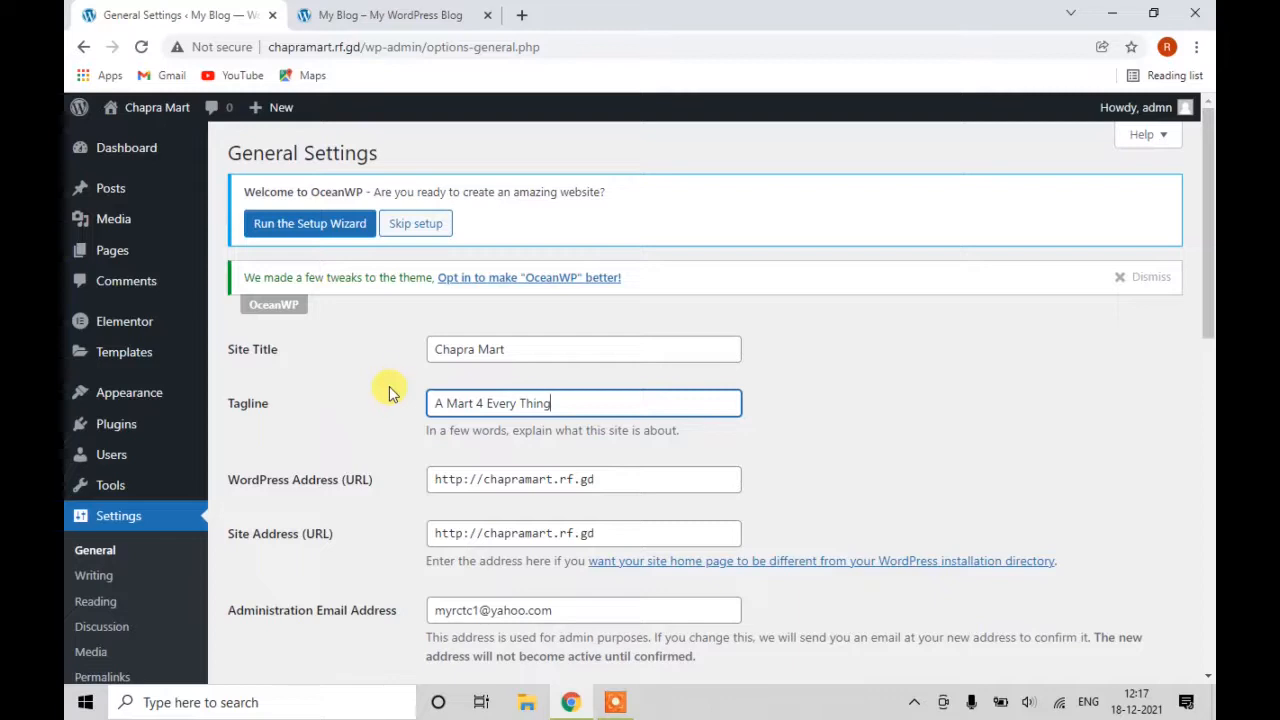
{"action": "scroll", "coordinate": [442, 478], "scroll_direction": "down", "scroll_amount": 2}
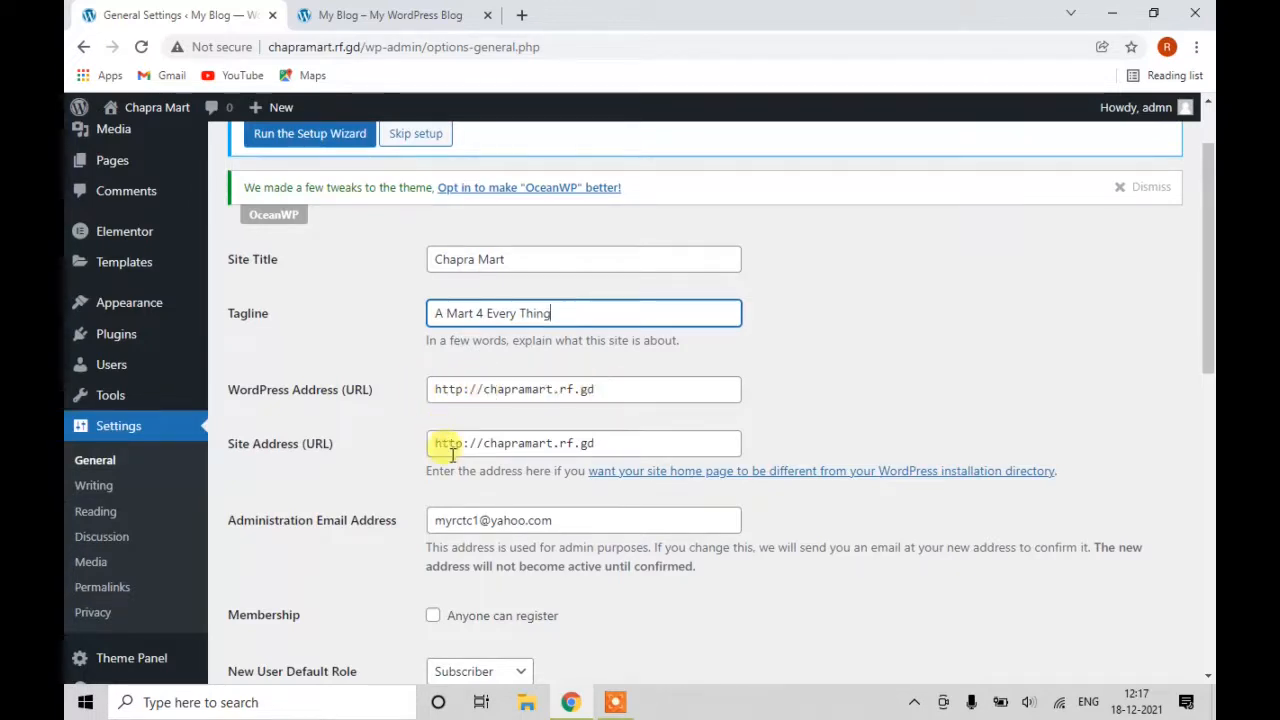
Let anyone register, keeping Subscriber as the default role for new users.
{"action": "scroll", "coordinate": [447, 455], "scroll_direction": "down", "scroll_amount": 2}
{"action": "scroll", "coordinate": [486, 420], "scroll_direction": "down", "scroll_amount": 2}
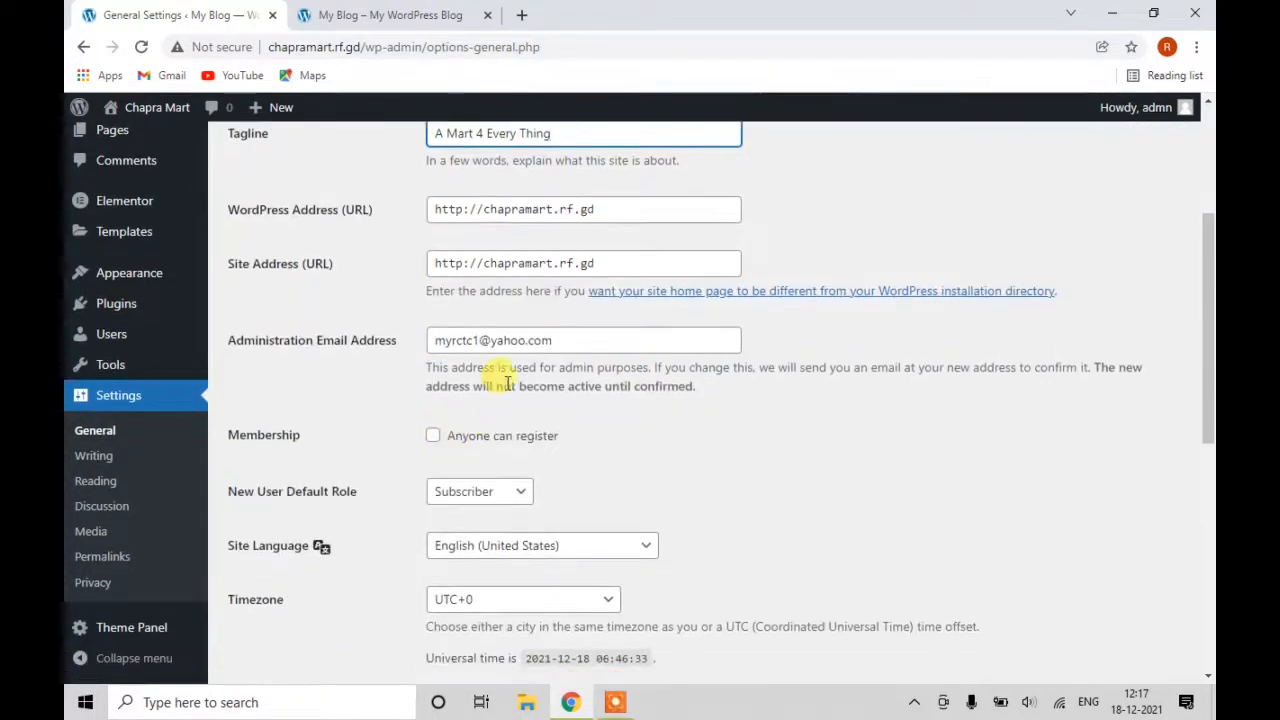
{"action": "left_click_drag", "start_coordinate": [559, 343], "coordinate": [400, 349]}
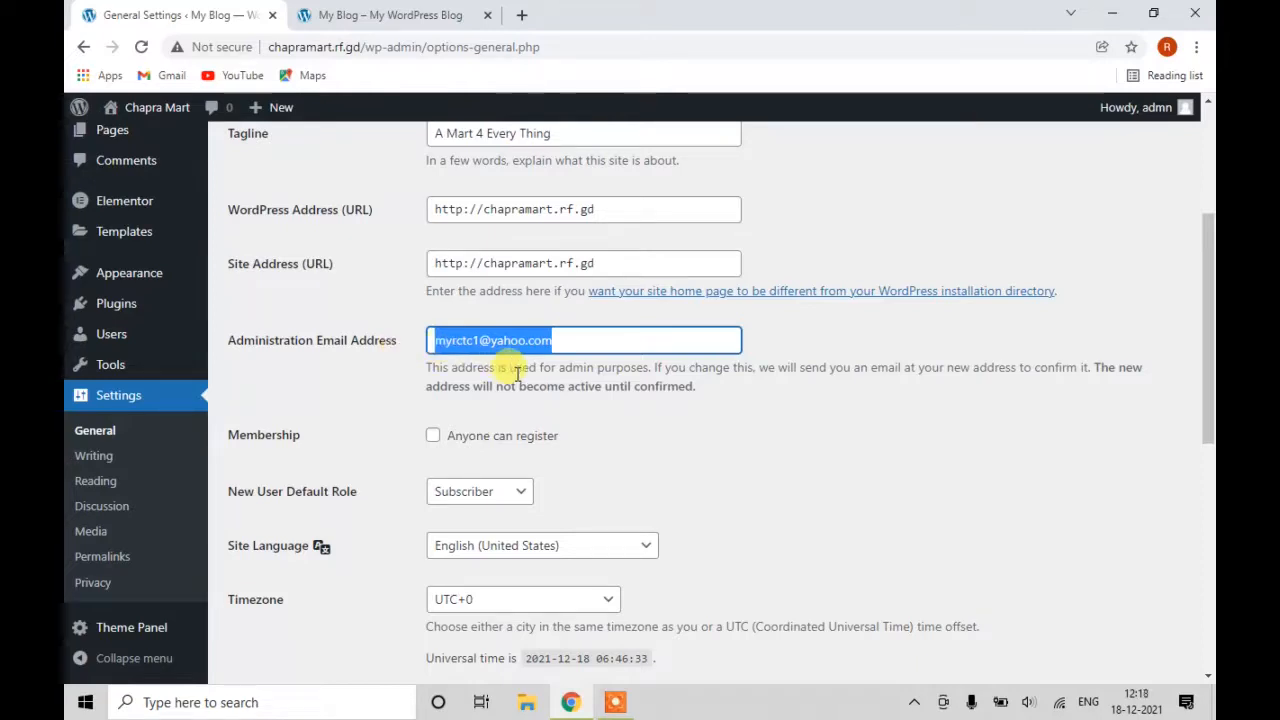
{"action": "scroll", "coordinate": [400, 400], "scroll_direction": "down", "scroll_amount": 1}
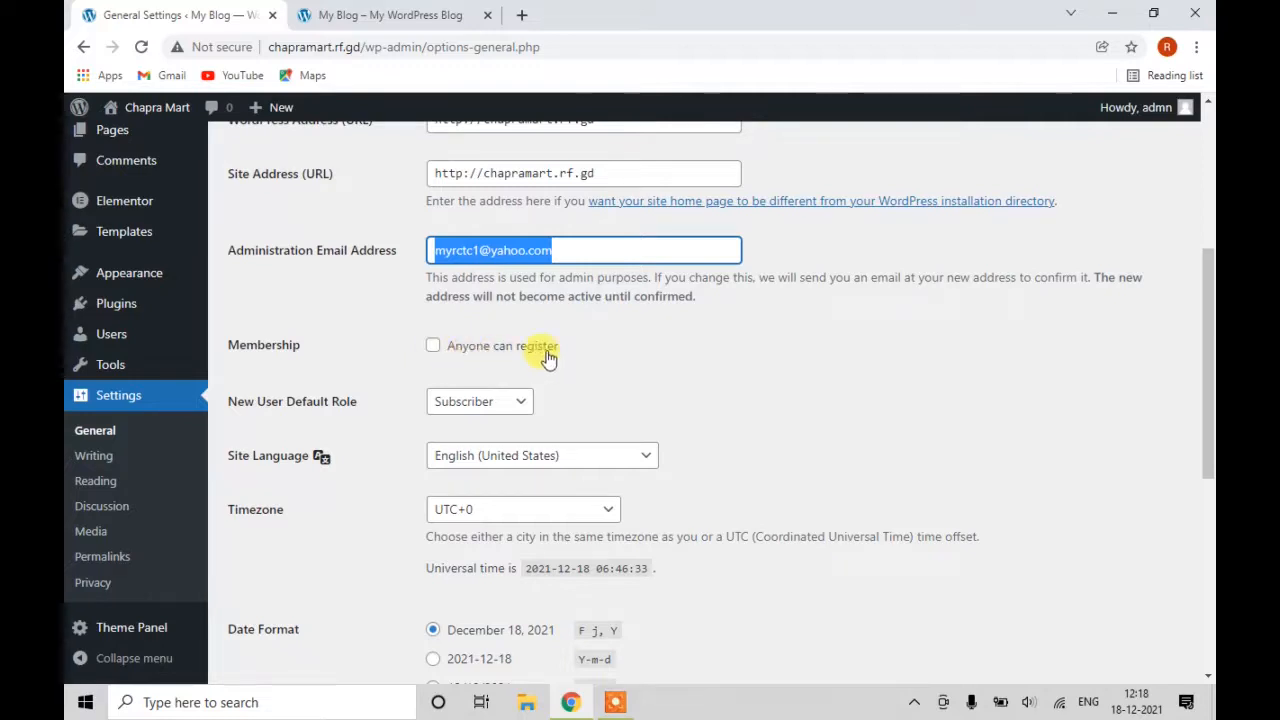
{"action": "left_click", "coordinate": [434, 347]}
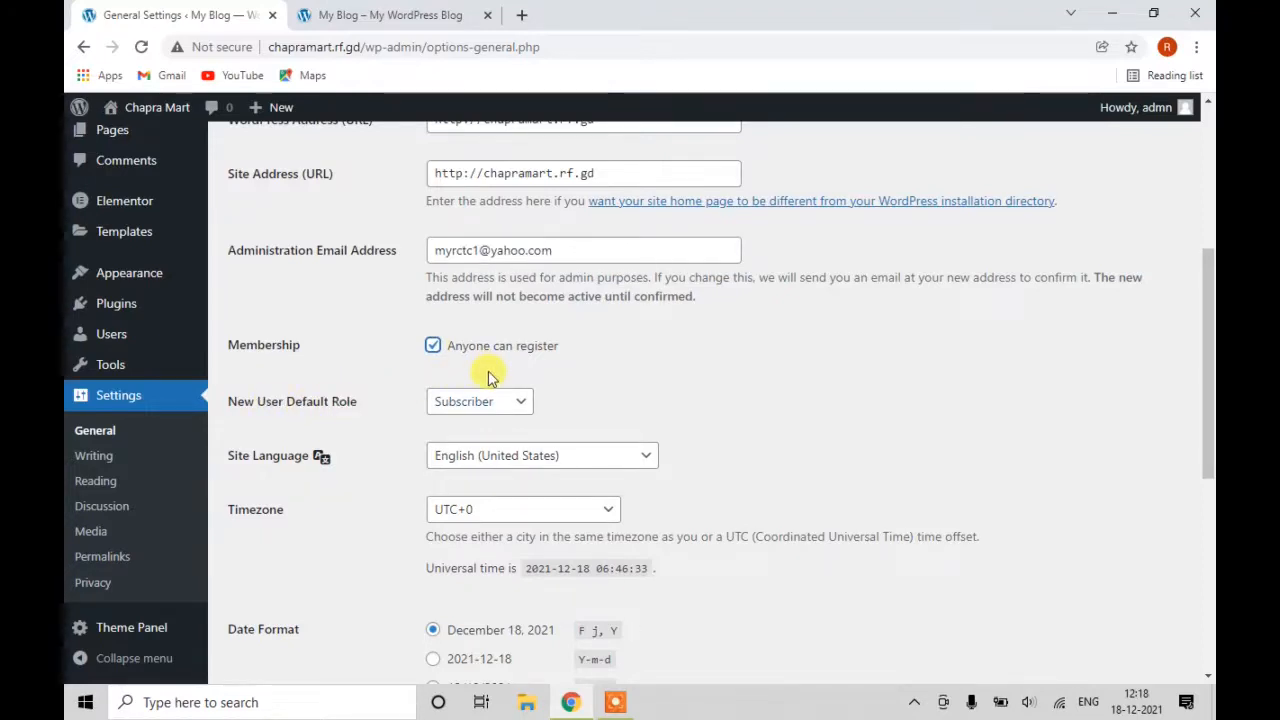
{"action": "left_click", "coordinate": [506, 403]}
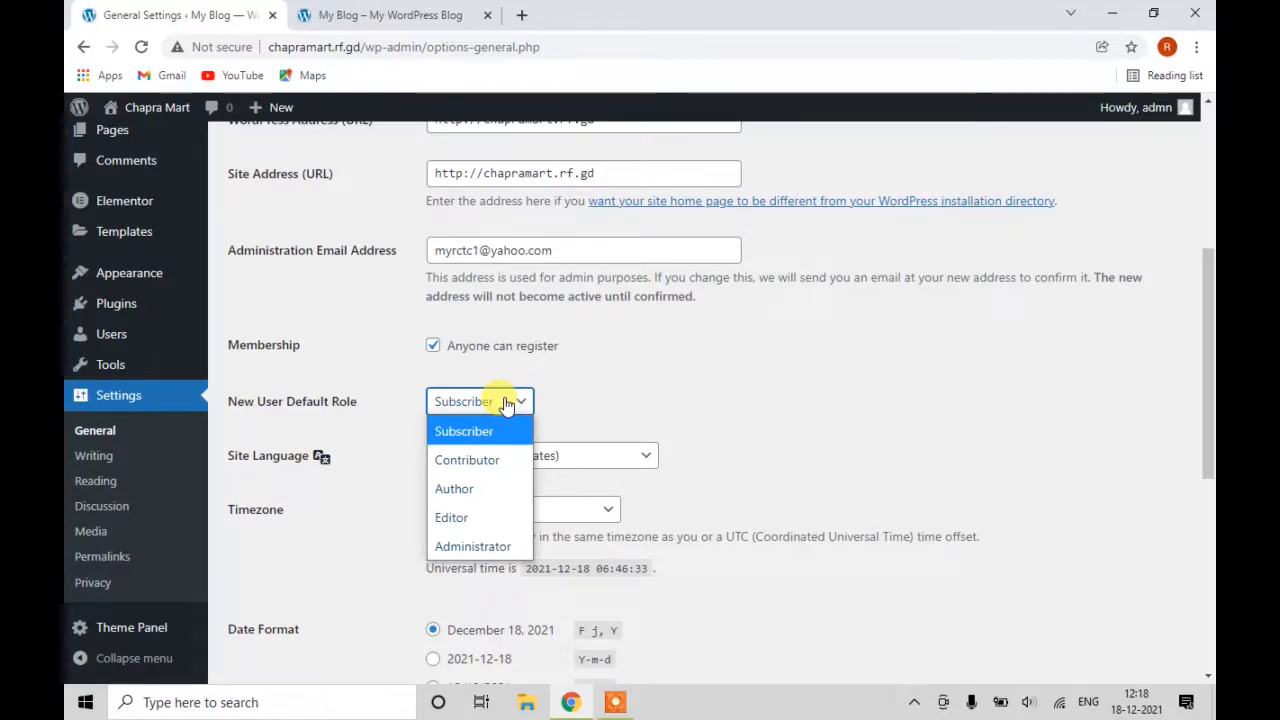
{"action": "left_click", "coordinate": [495, 440]}
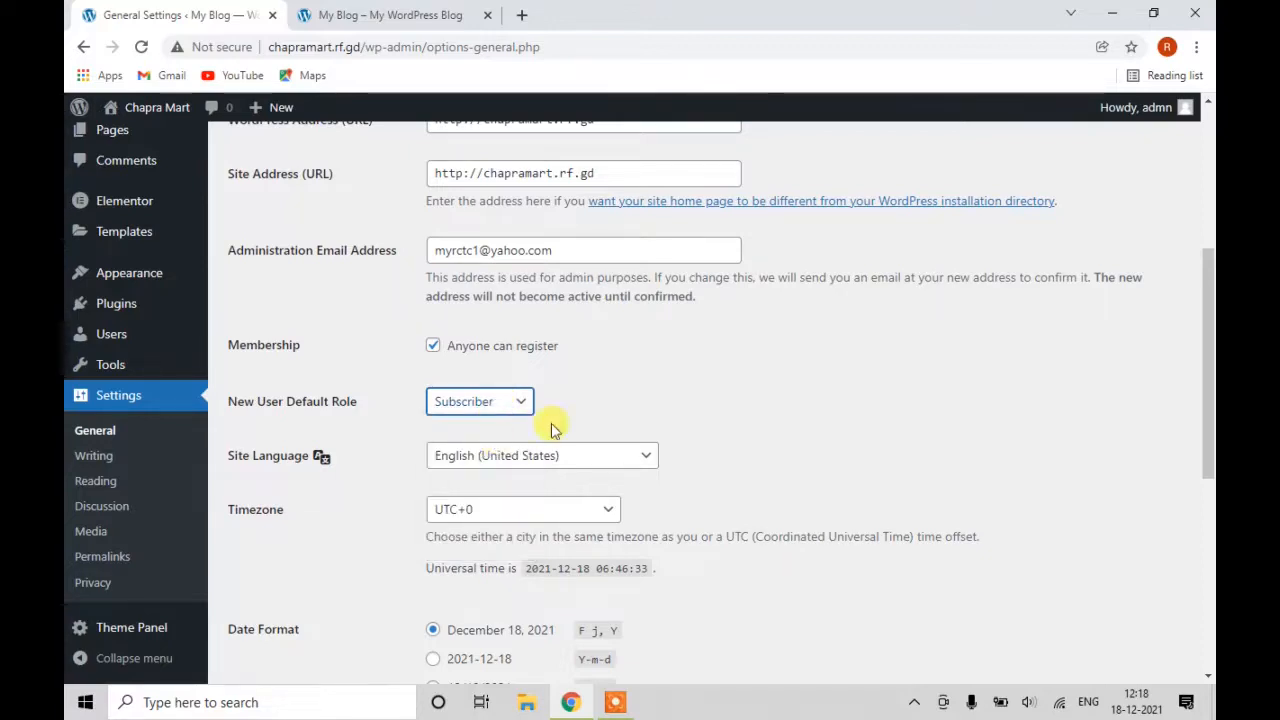
Choose the 18/12/2021 (d/m/Y) date format and save the general settings.
{"action": "scroll", "coordinate": [595, 420], "scroll_direction": "down", "scroll_amount": 1}
{"action": "scroll", "coordinate": [595, 420], "scroll_direction": "down", "scroll_amount": 1}
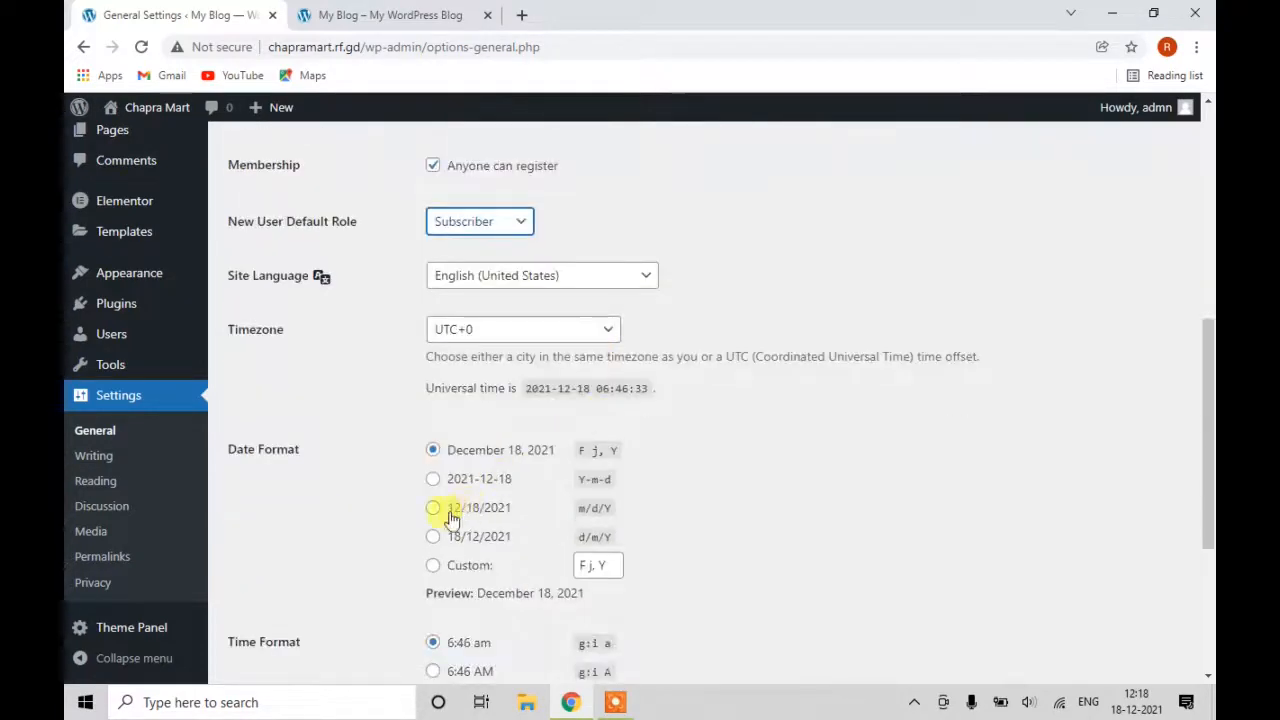
{"action": "scroll", "coordinate": [459, 493], "scroll_direction": "down", "scroll_amount": 1}
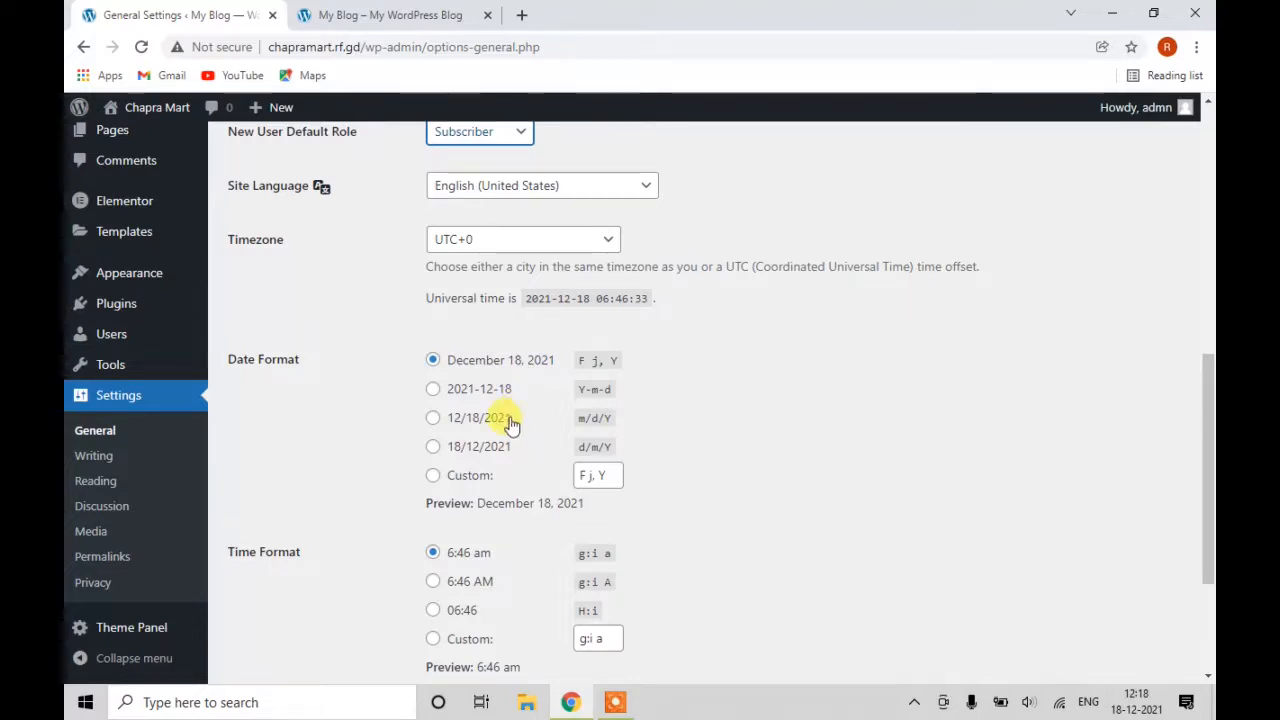
{"action": "left_click", "coordinate": [432, 446]}
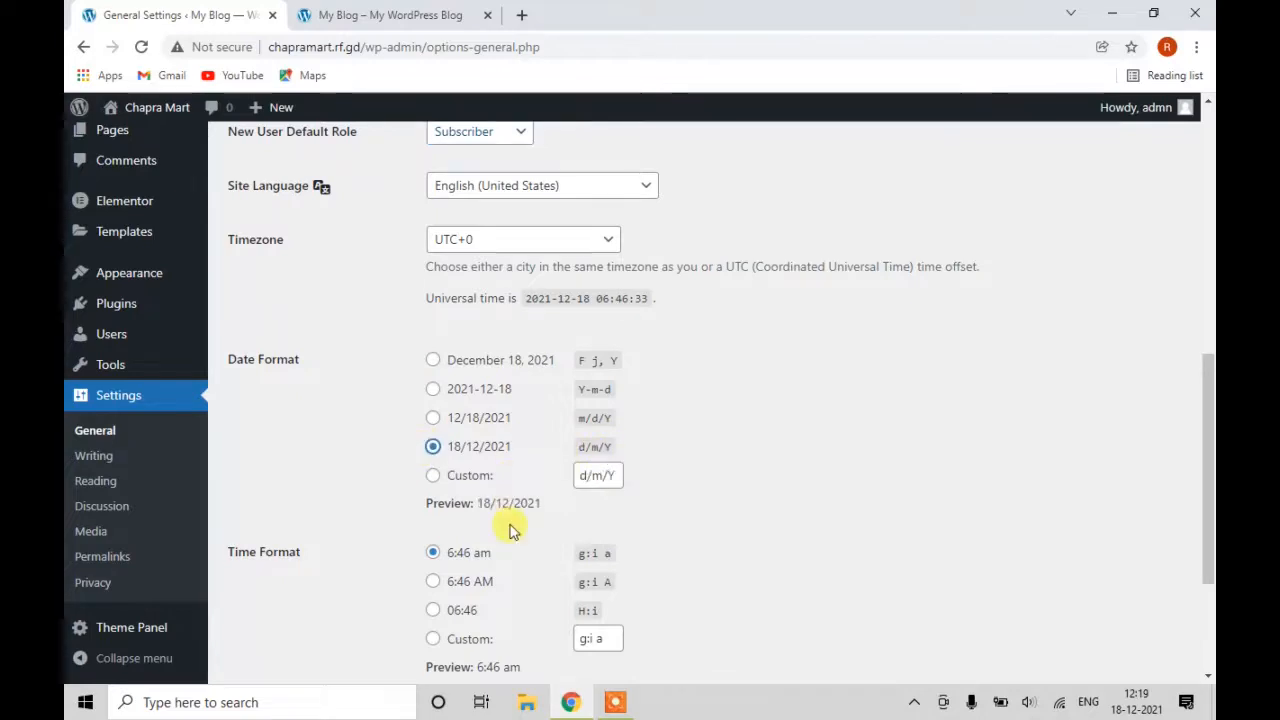
{"action": "scroll", "coordinate": [523, 520], "scroll_direction": "down", "scroll_amount": 3}
{"action": "scroll", "coordinate": [530, 430], "scroll_direction": "down", "scroll_amount": 1}
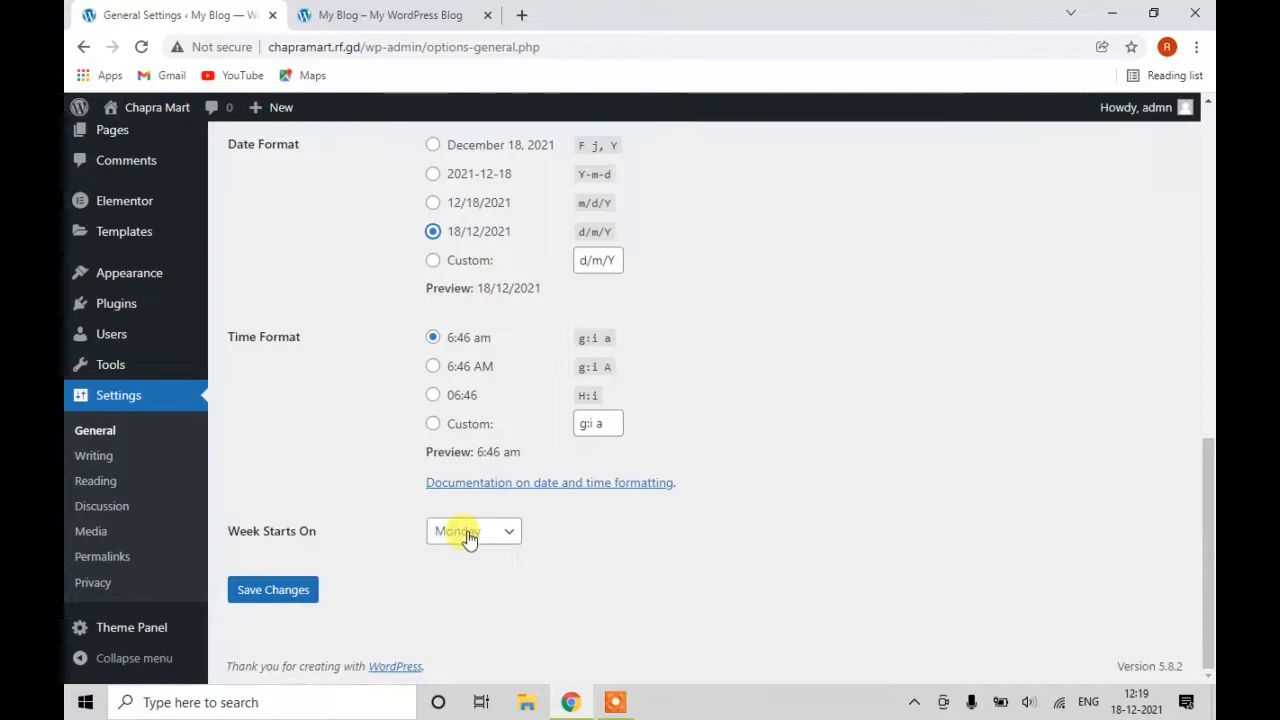
{"action": "left_click", "coordinate": [286, 598]}
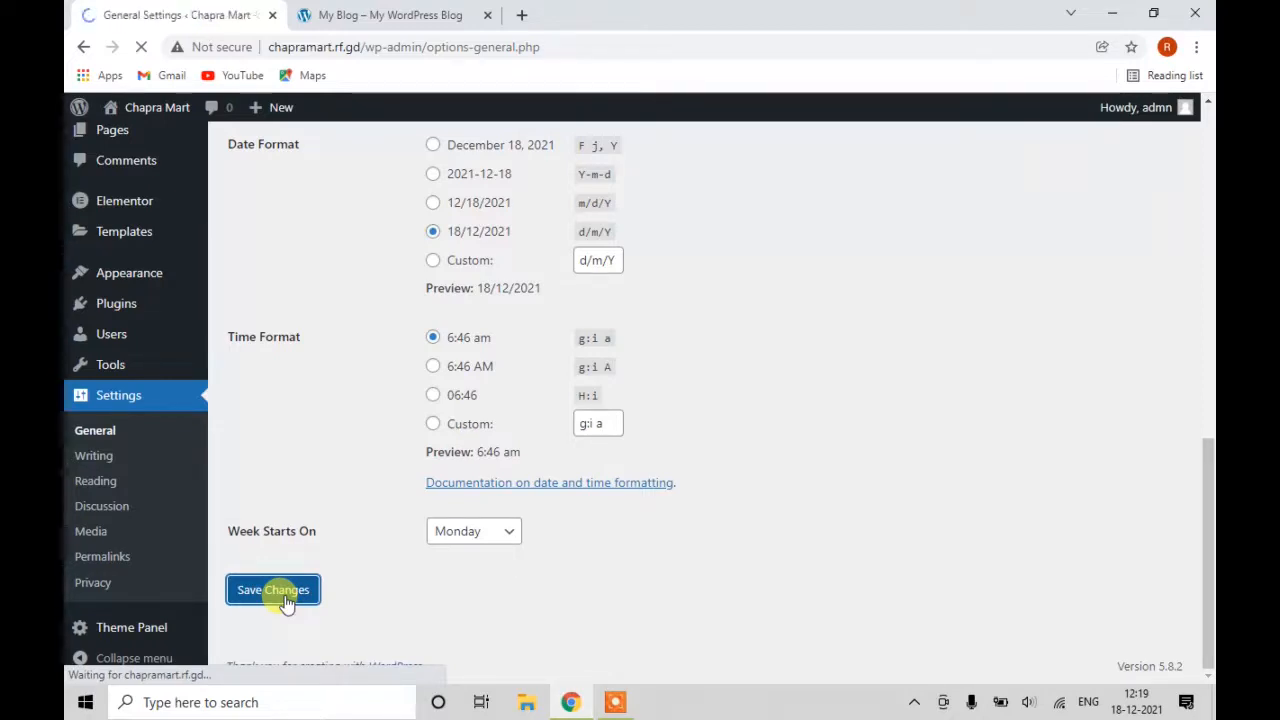
{"action": "scroll", "coordinate": [440, 440], "scroll_direction": "down", "scroll_amount": 4}
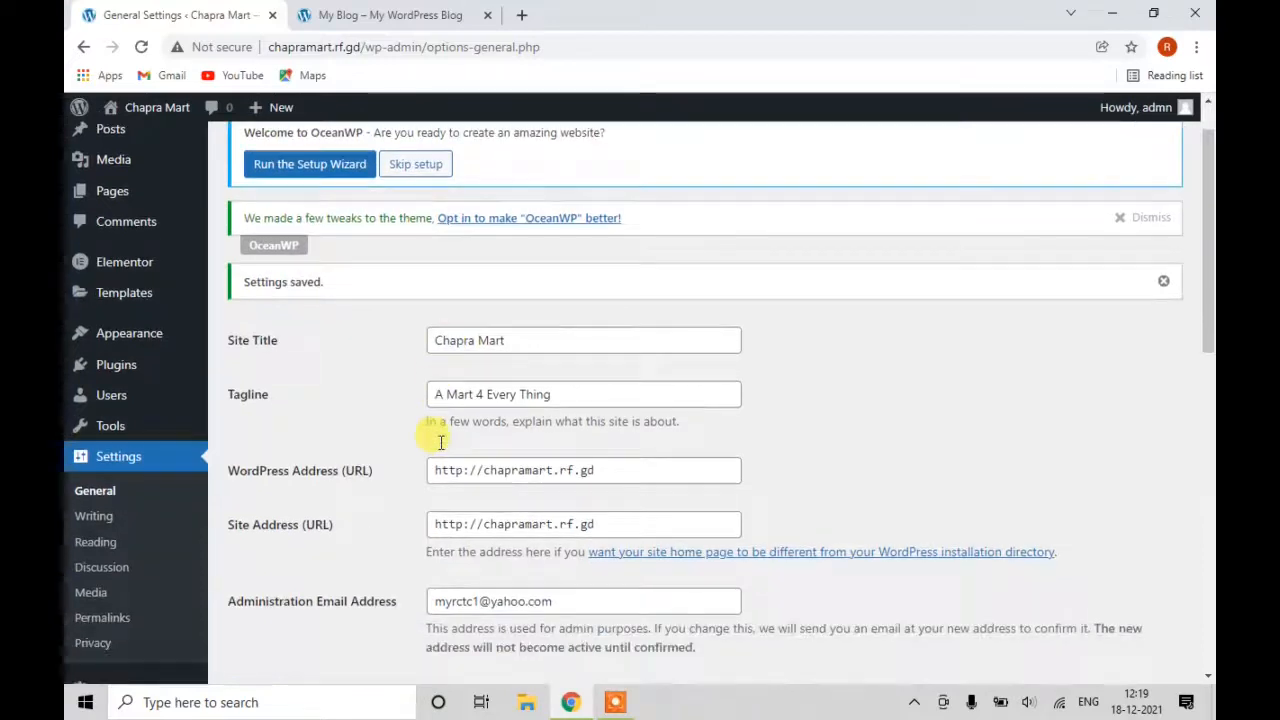
{"action": "scroll", "coordinate": [440, 460], "scroll_direction": "down", "scroll_amount": 5}
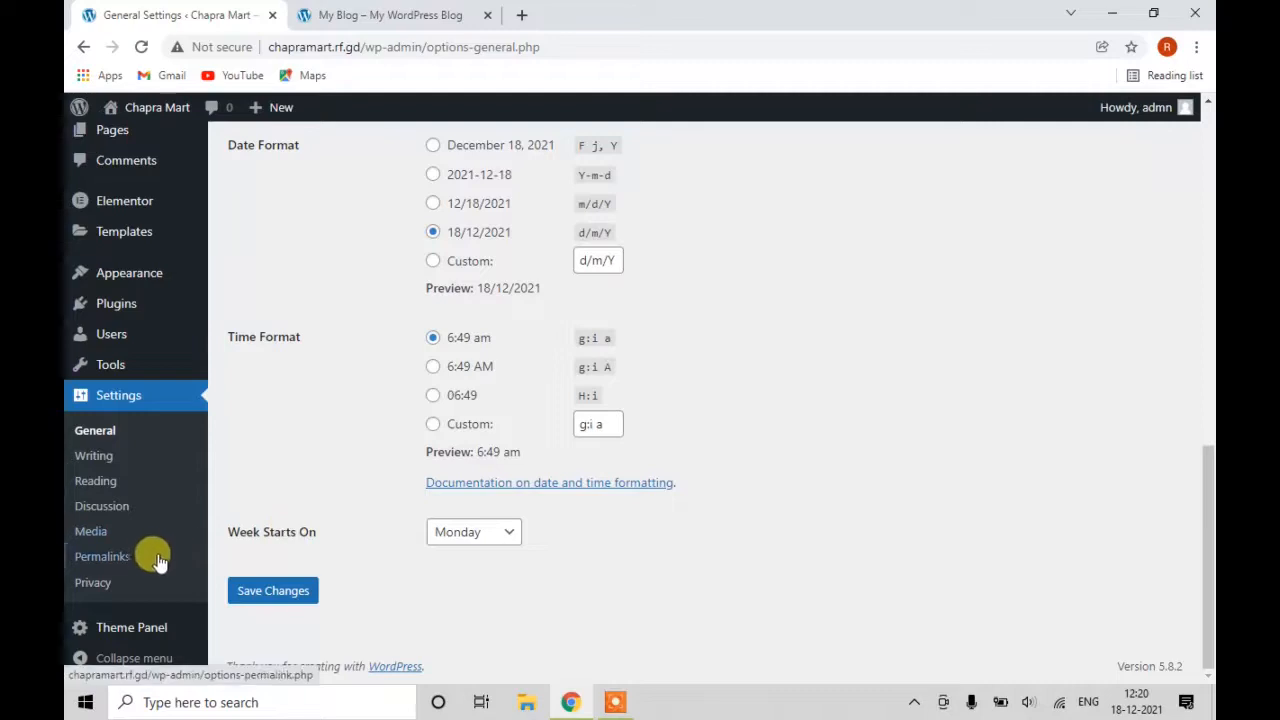
Set permalinks to the Post name structure and save the change.
{"action": "left_click", "coordinate": [104, 565]}
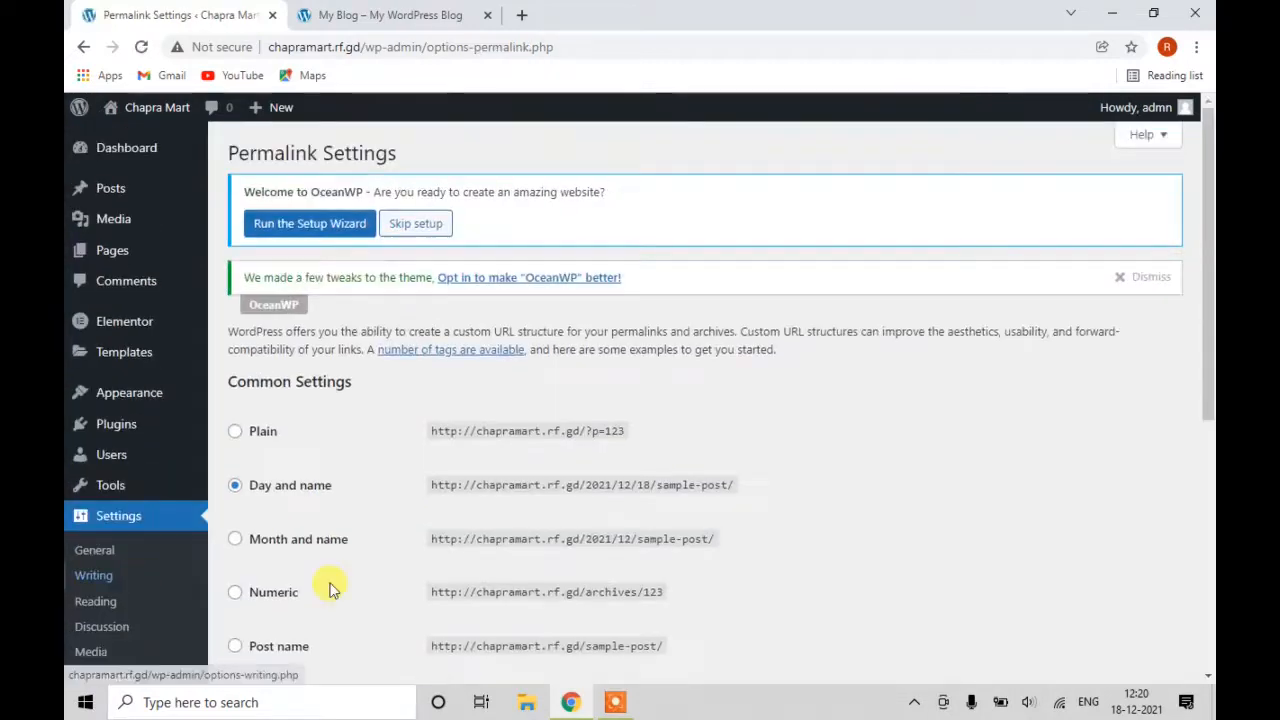
{"action": "scroll", "coordinate": [380, 557], "scroll_direction": "down", "scroll_amount": 2}
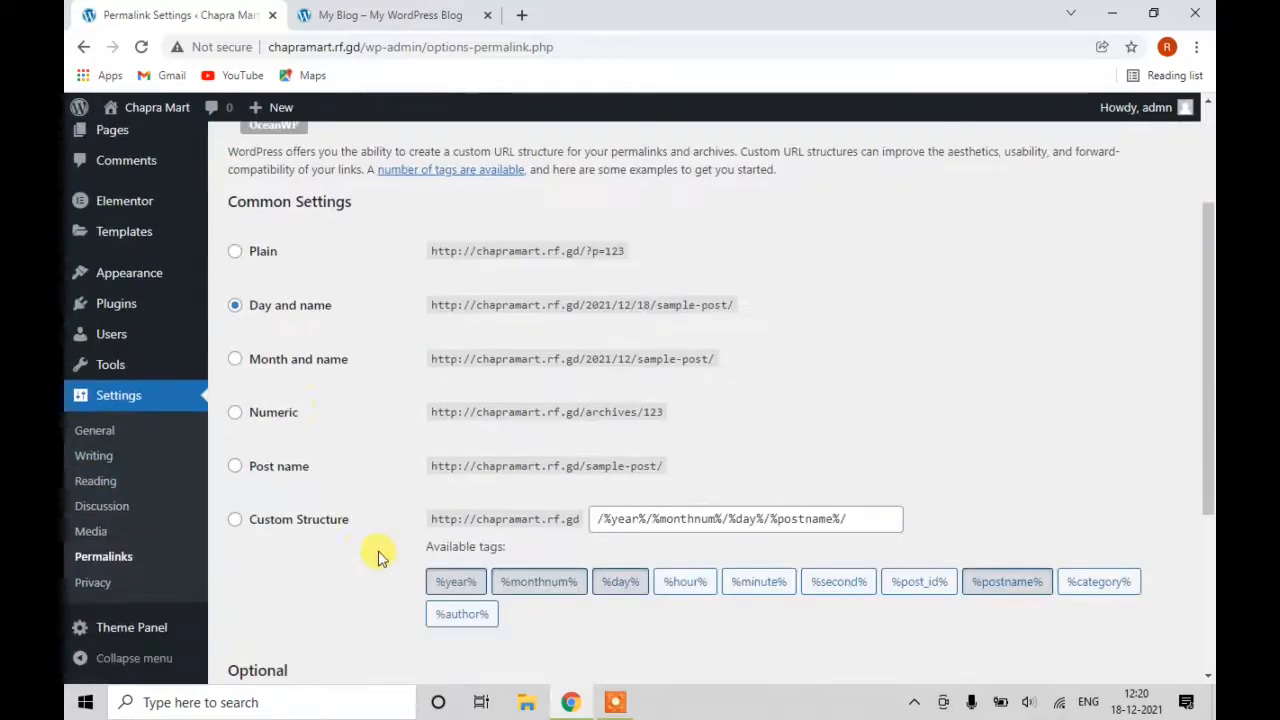
{"action": "left_click", "coordinate": [235, 470]}
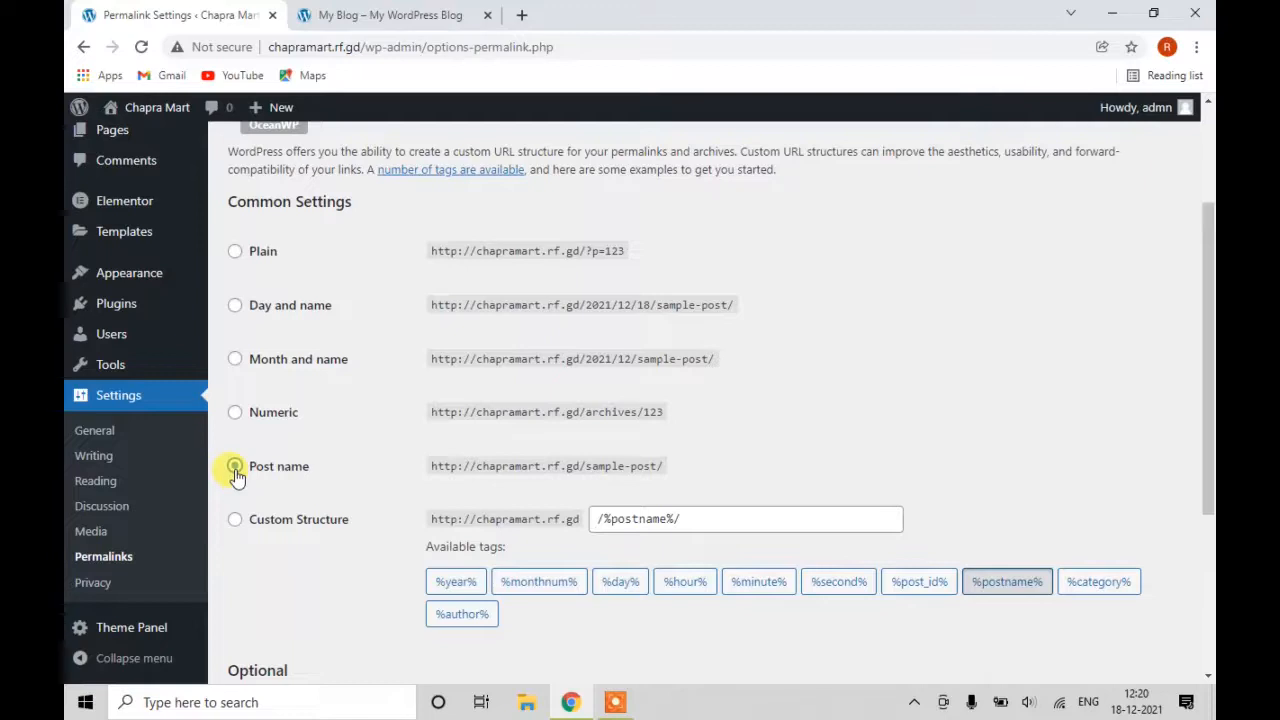
{"action": "scroll", "coordinate": [236, 478], "scroll_direction": "down", "scroll_amount": 2}
{"action": "scroll", "coordinate": [272, 580], "scroll_direction": "down", "scroll_amount": 2}
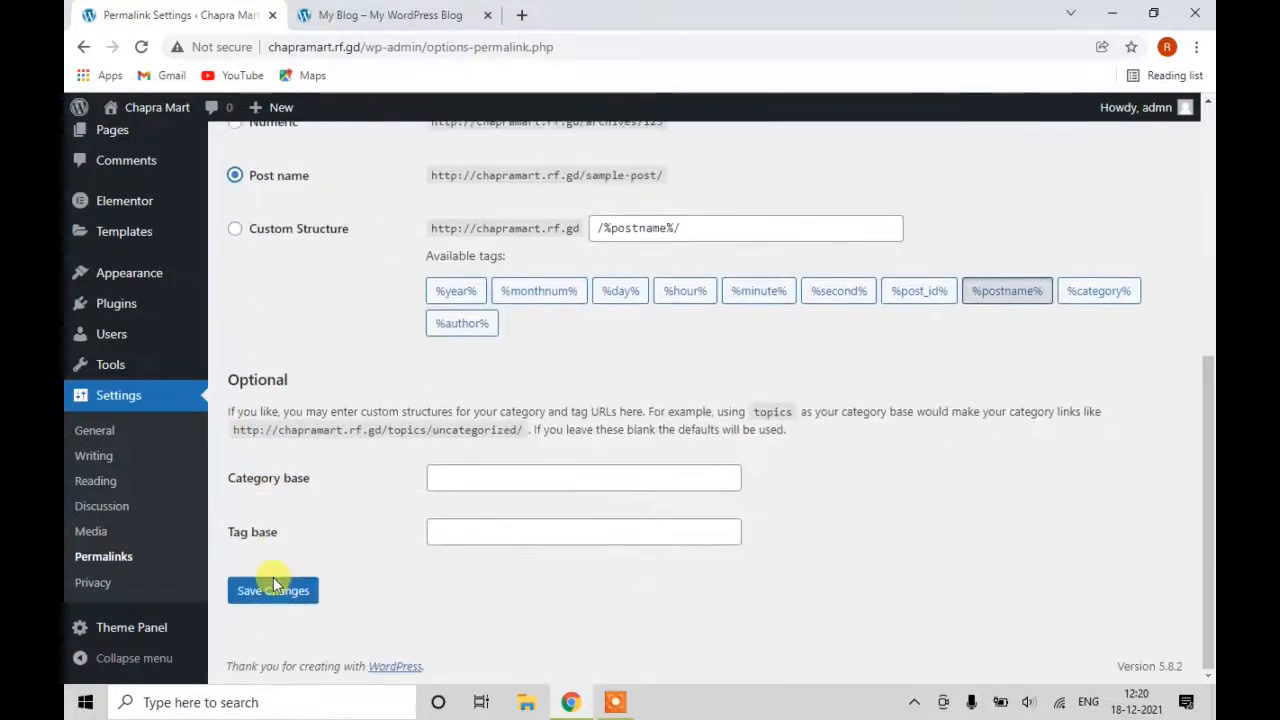
{"action": "left_click", "coordinate": [272, 591]}
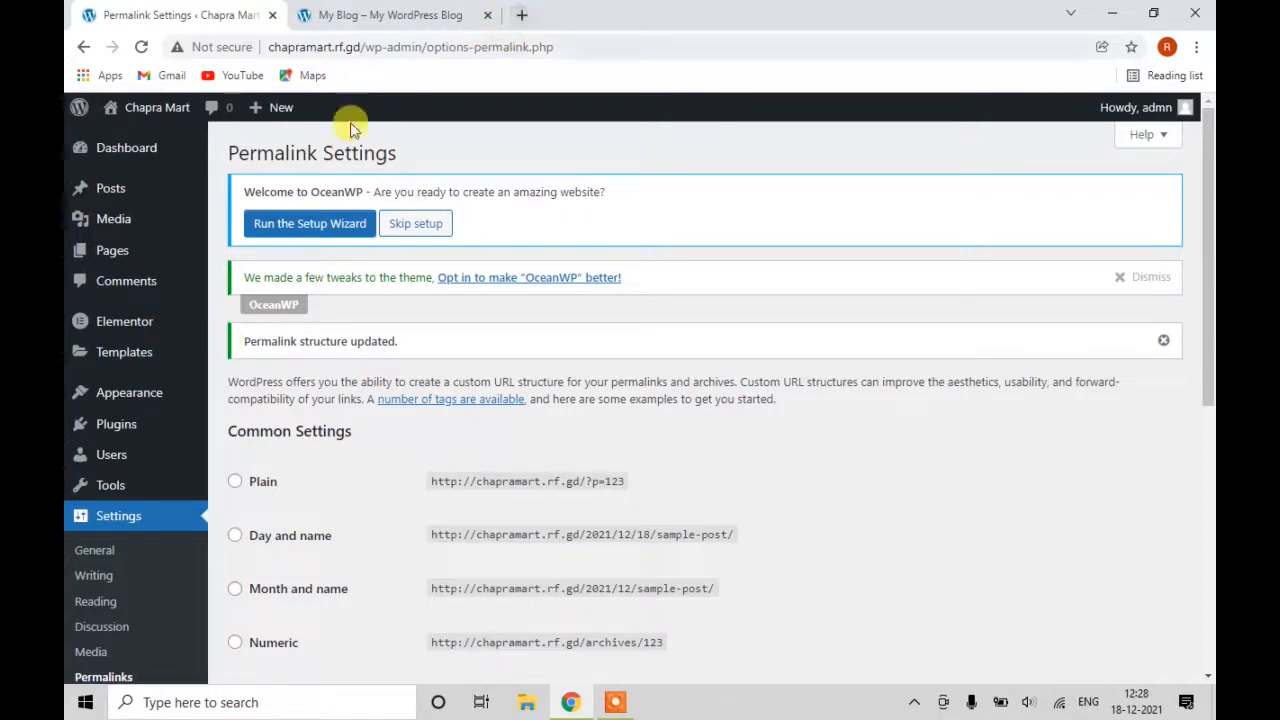
{"action": "mouse_move", "coordinate": [105, 421]}
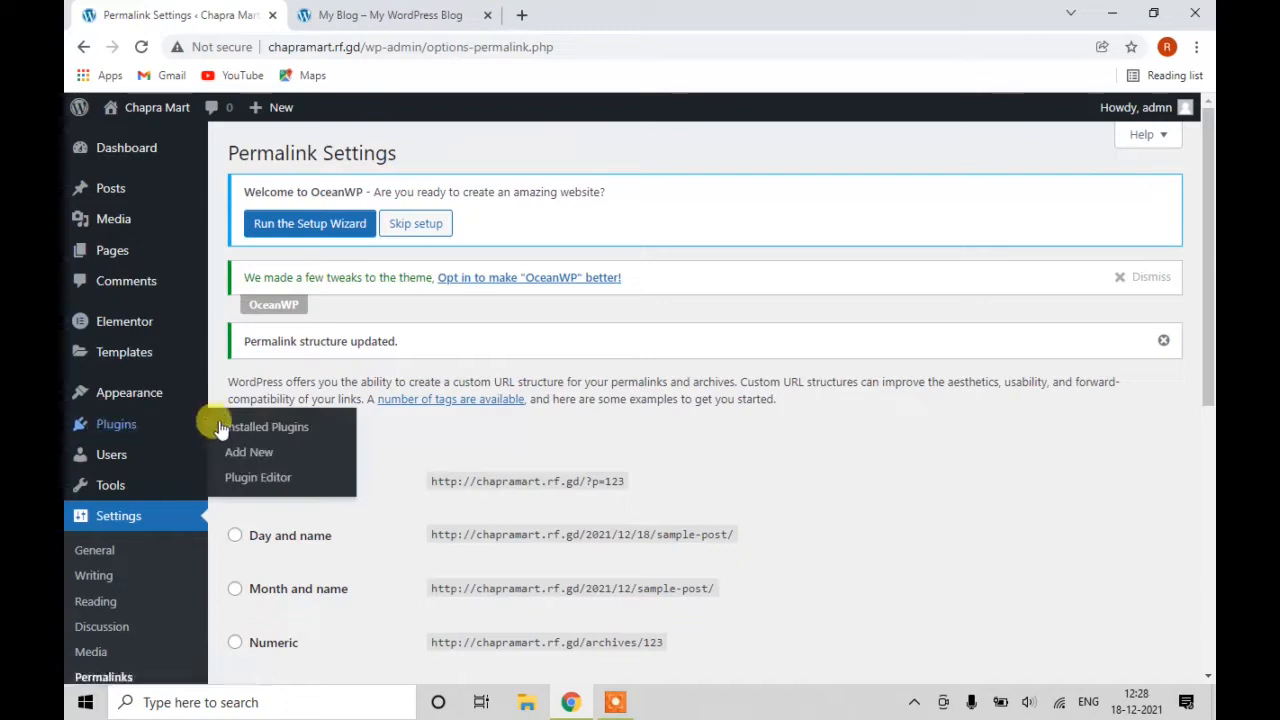
Go to Plugins > Add New to reach the Add Plugins page.
{"action": "left_click", "coordinate": [259, 455]}
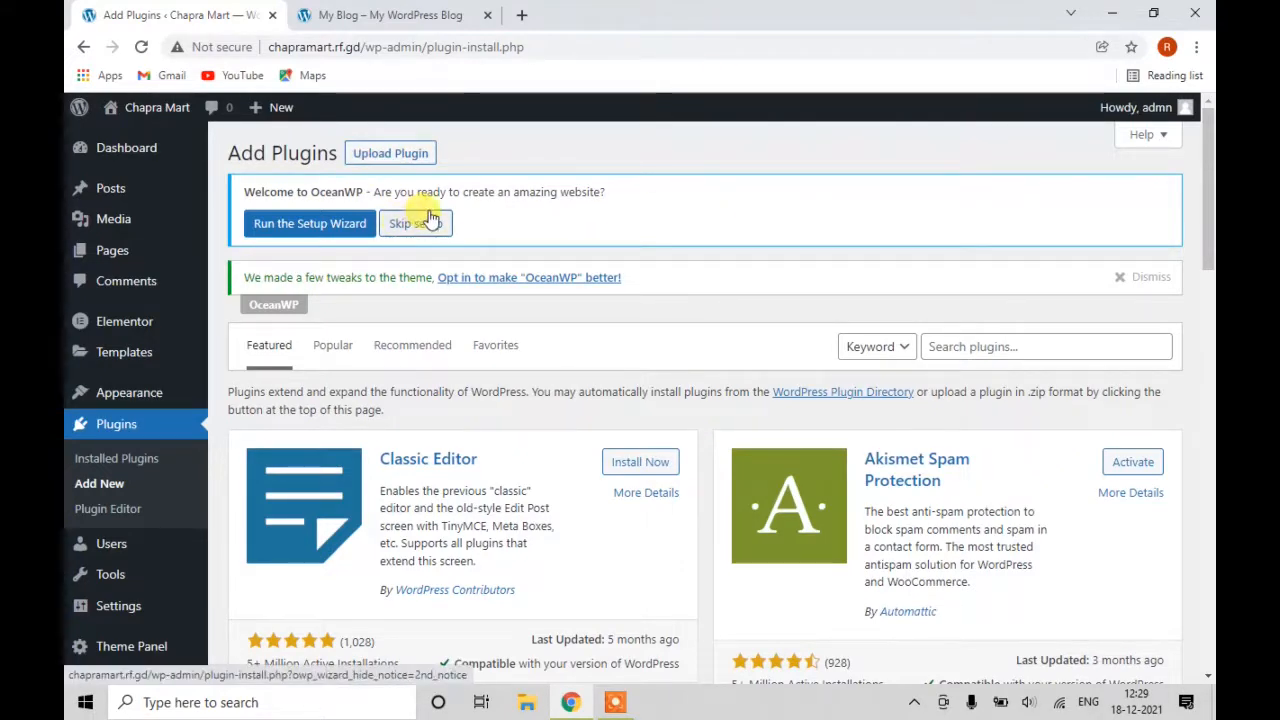
Search the plugin directory for 'oceanwp'.
{"action": "left_click", "coordinate": [966, 346]}
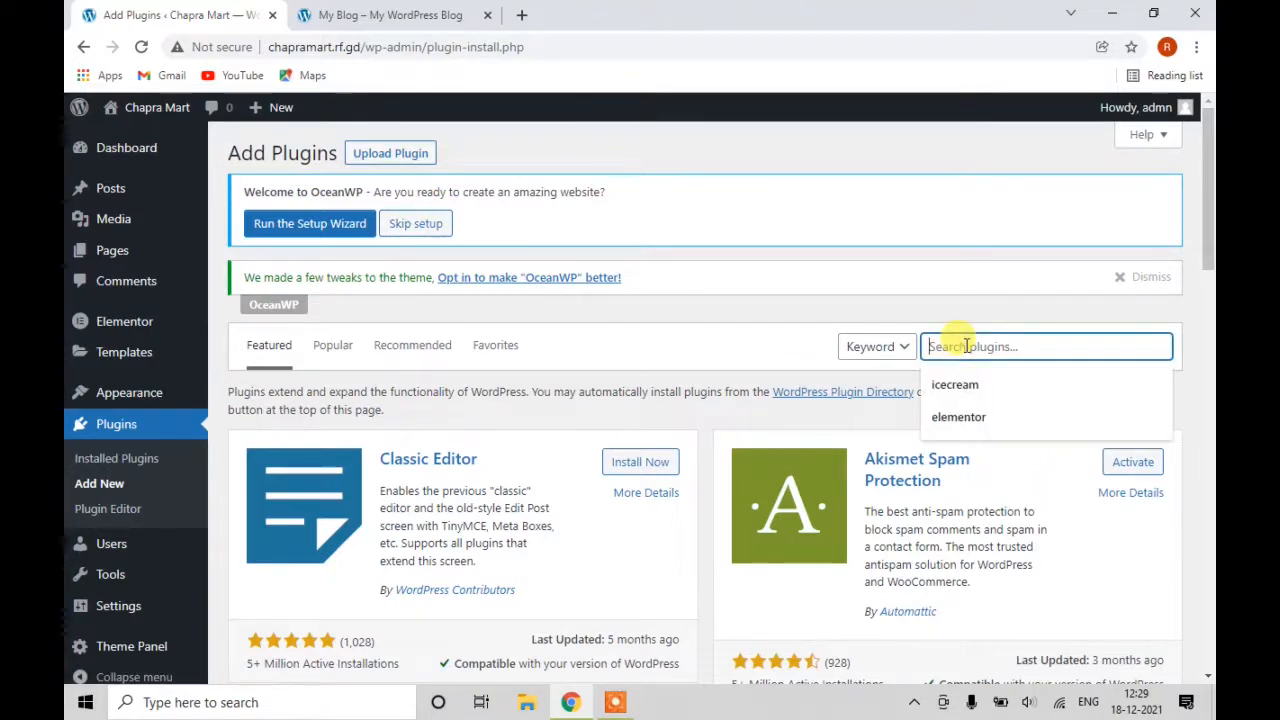
{"action": "type", "text": "oce"}
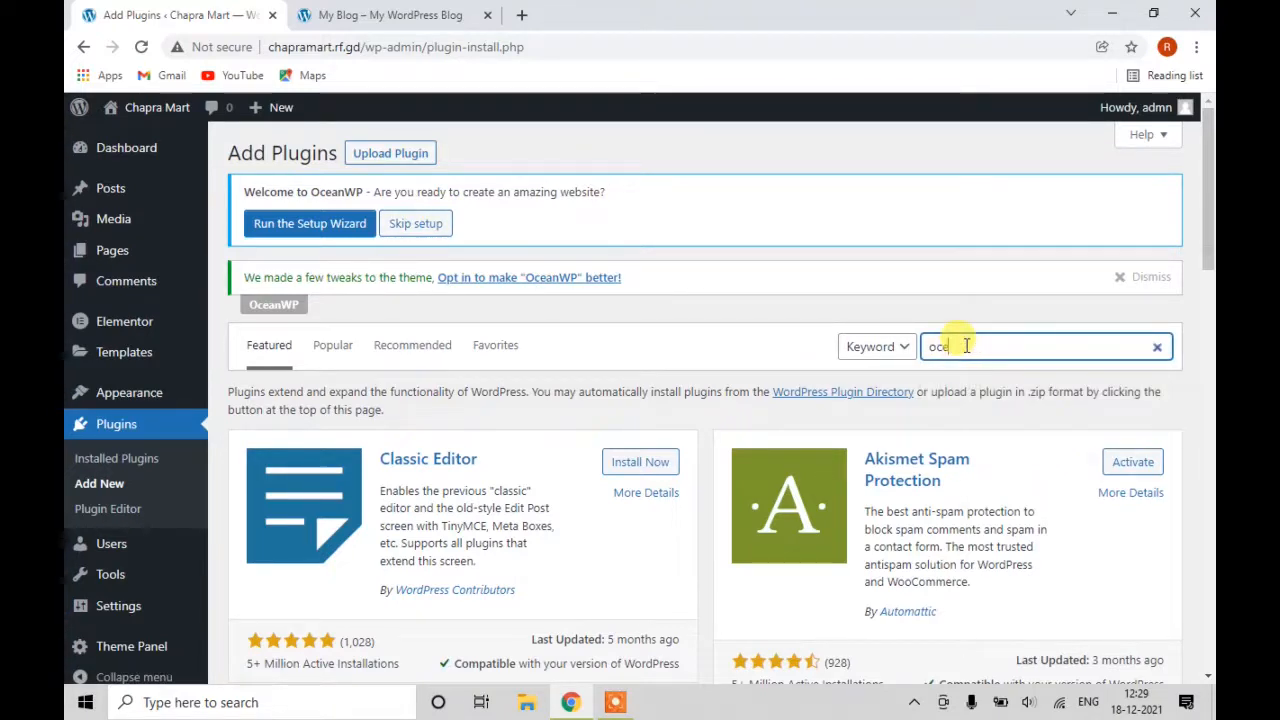
{"action": "type", "text": "an"}
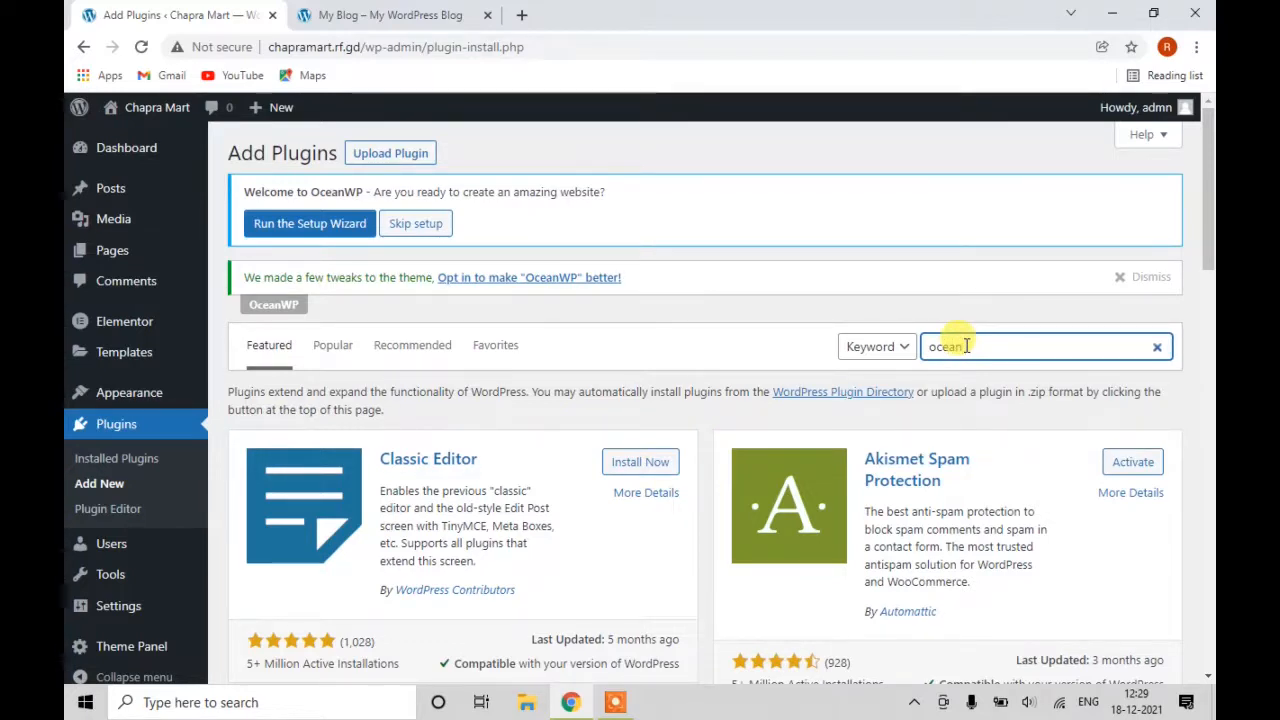
{"action": "key", "text": "Return"}
{"action": "type", "text": "wp"}
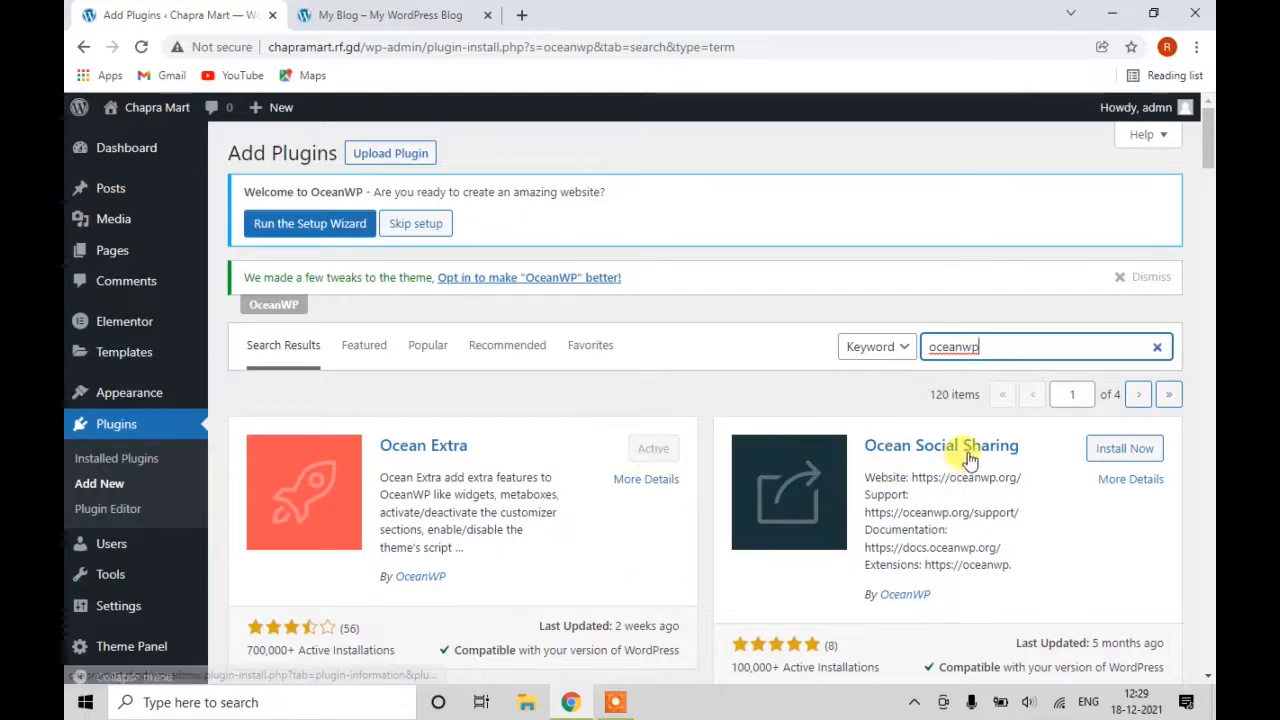
Install Ocean Social Sharing, Ocean Product Sharing and Oceanwp sticky header from the results.
{"action": "left_click", "coordinate": [1108, 458]}
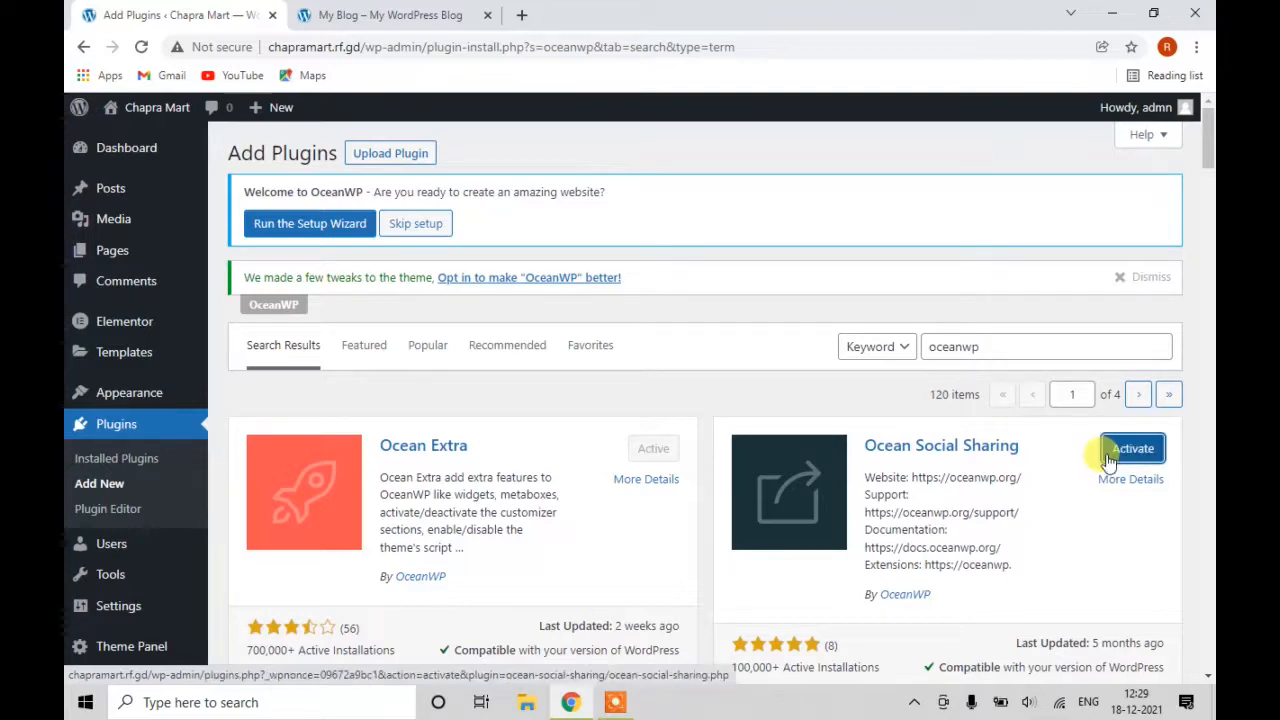
{"action": "left_click", "coordinate": [1108, 458]}
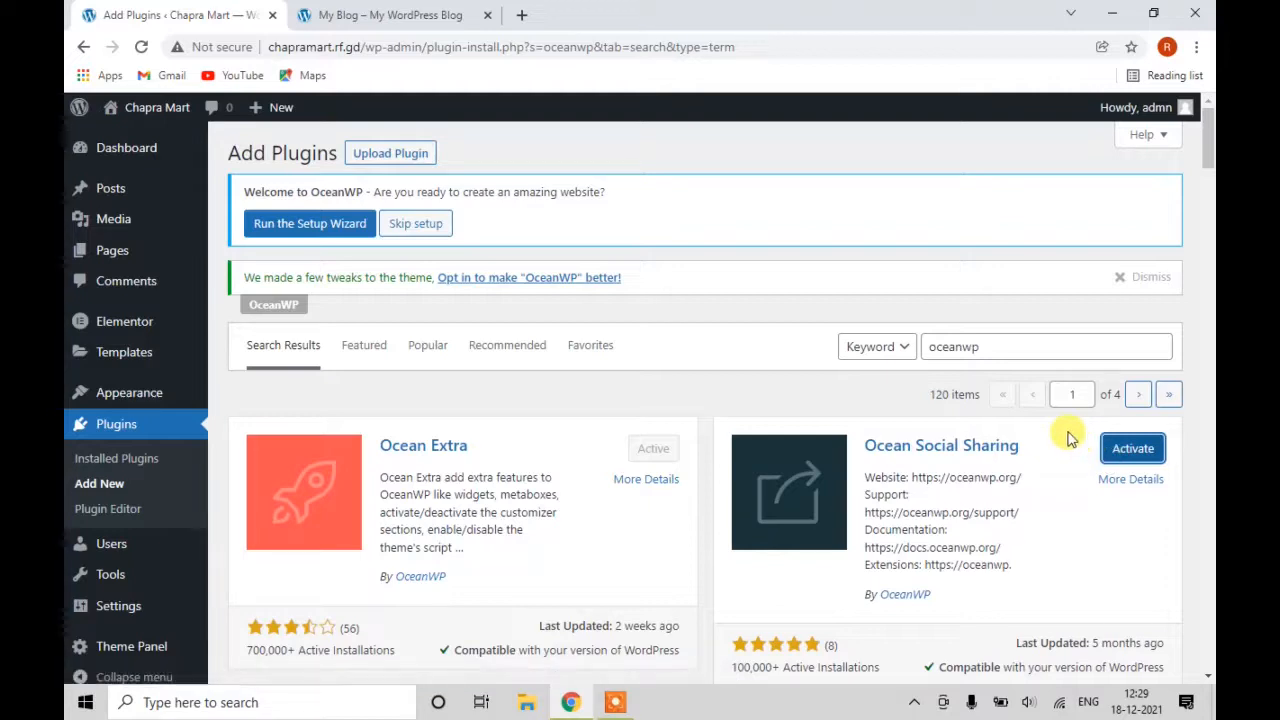
{"action": "scroll", "coordinate": [1034, 442], "scroll_direction": "down", "scroll_amount": 1}
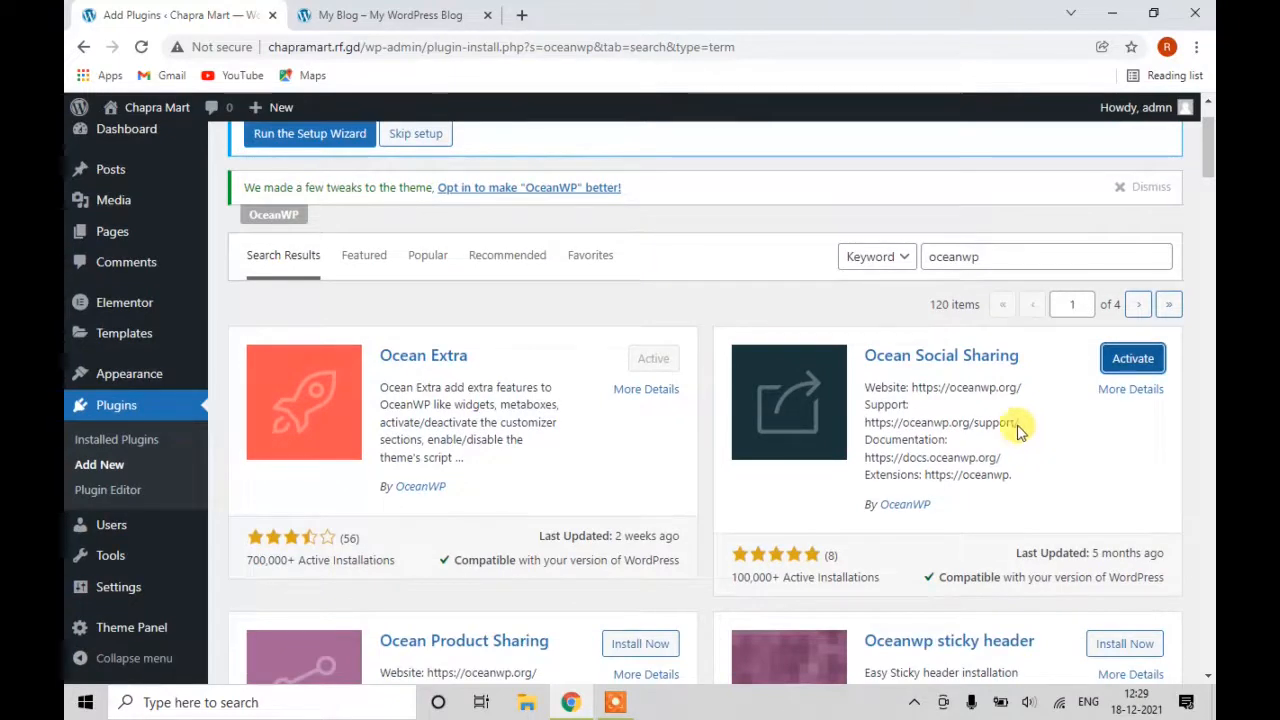
{"action": "scroll", "coordinate": [1030, 440], "scroll_direction": "down", "scroll_amount": 2}
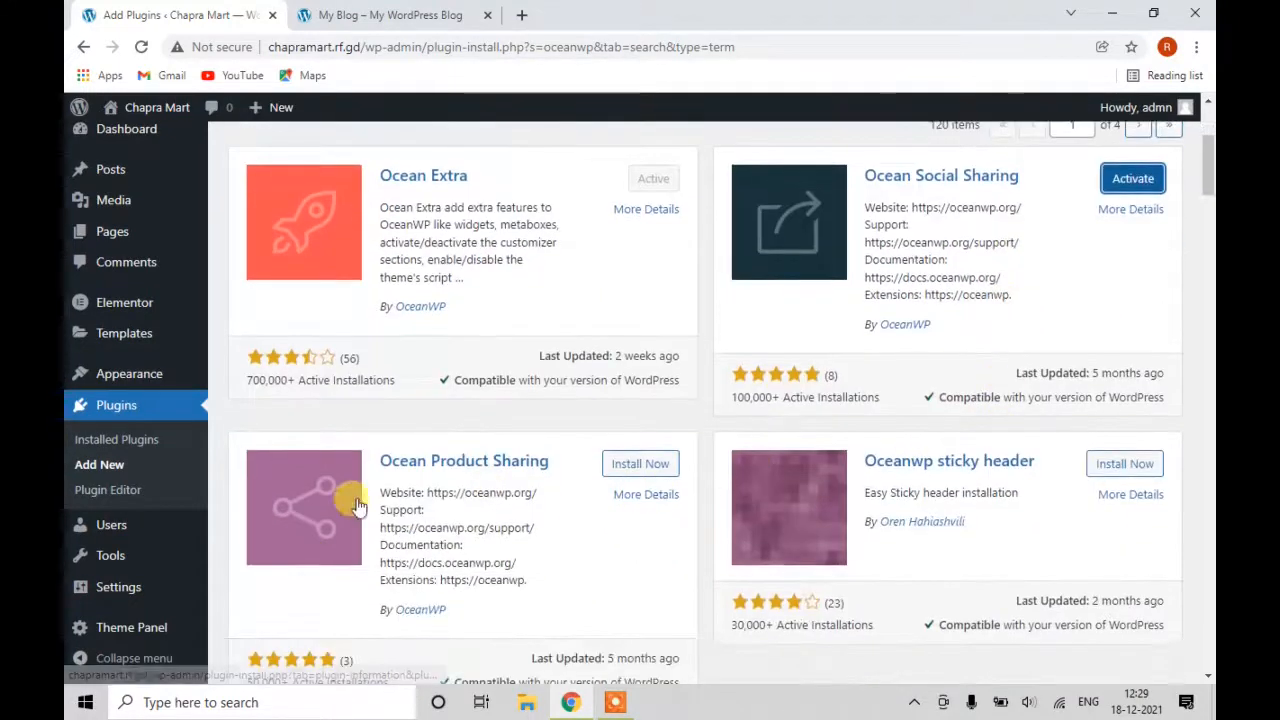
{"action": "left_click", "coordinate": [625, 476]}
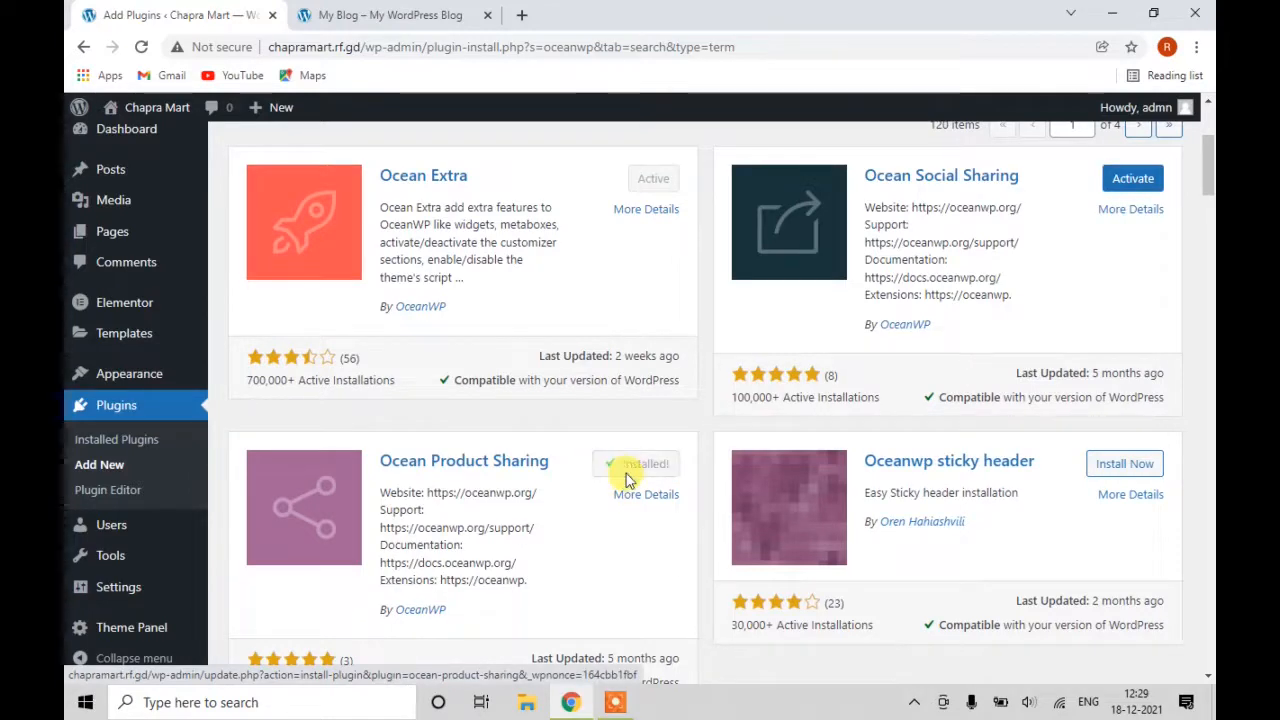
{"action": "left_click", "coordinate": [1101, 471]}
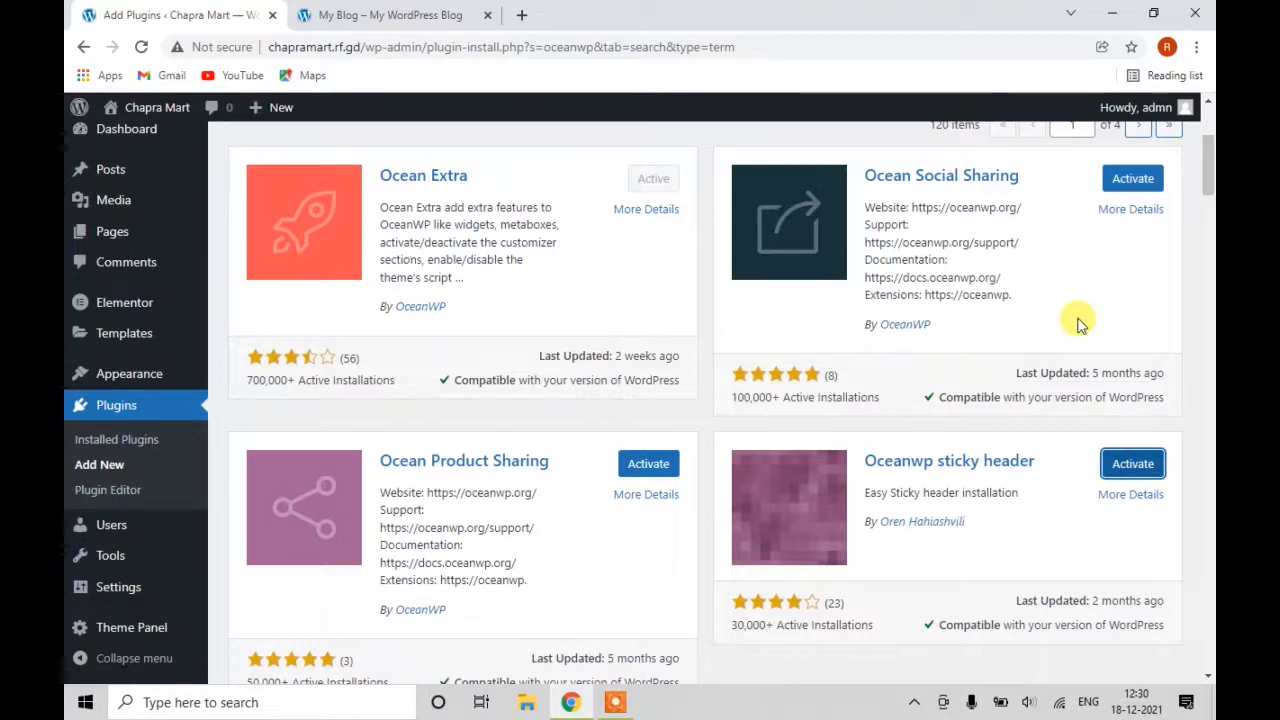
{"action": "scroll", "coordinate": [1063, 491], "scroll_direction": "down", "scroll_amount": 1}
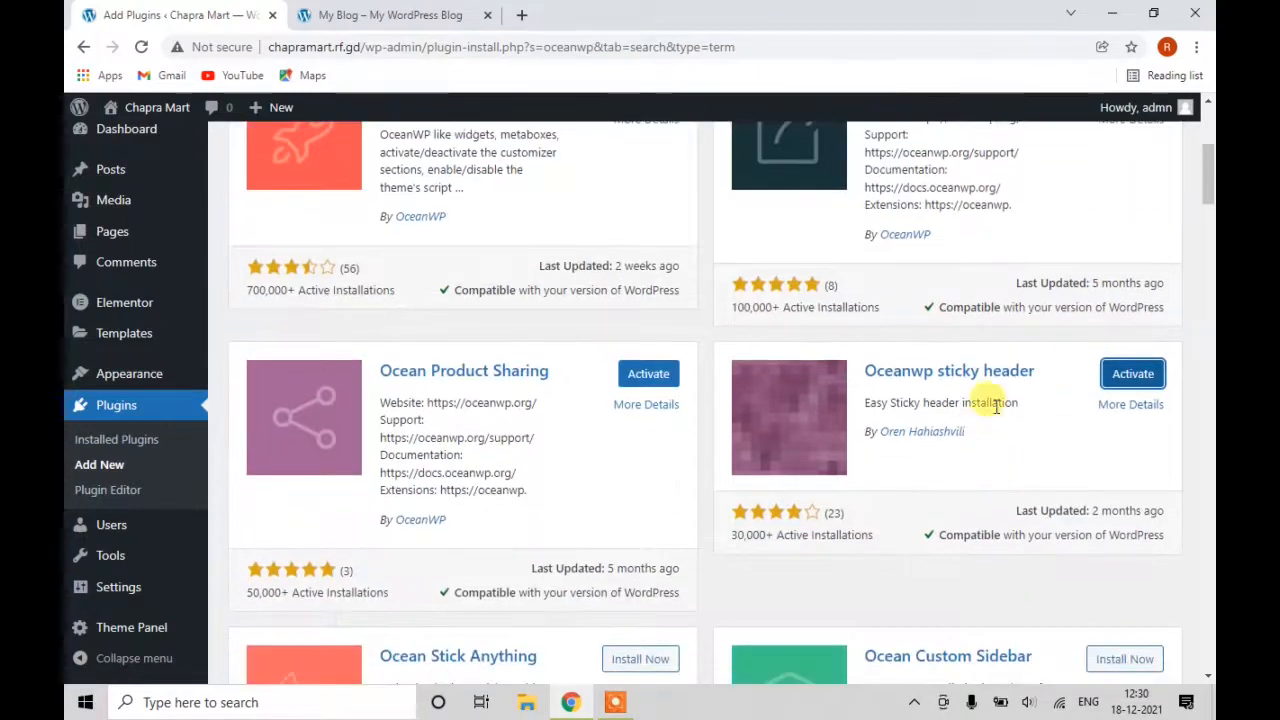
{"action": "scroll", "coordinate": [995, 408], "scroll_direction": "down", "scroll_amount": 1}
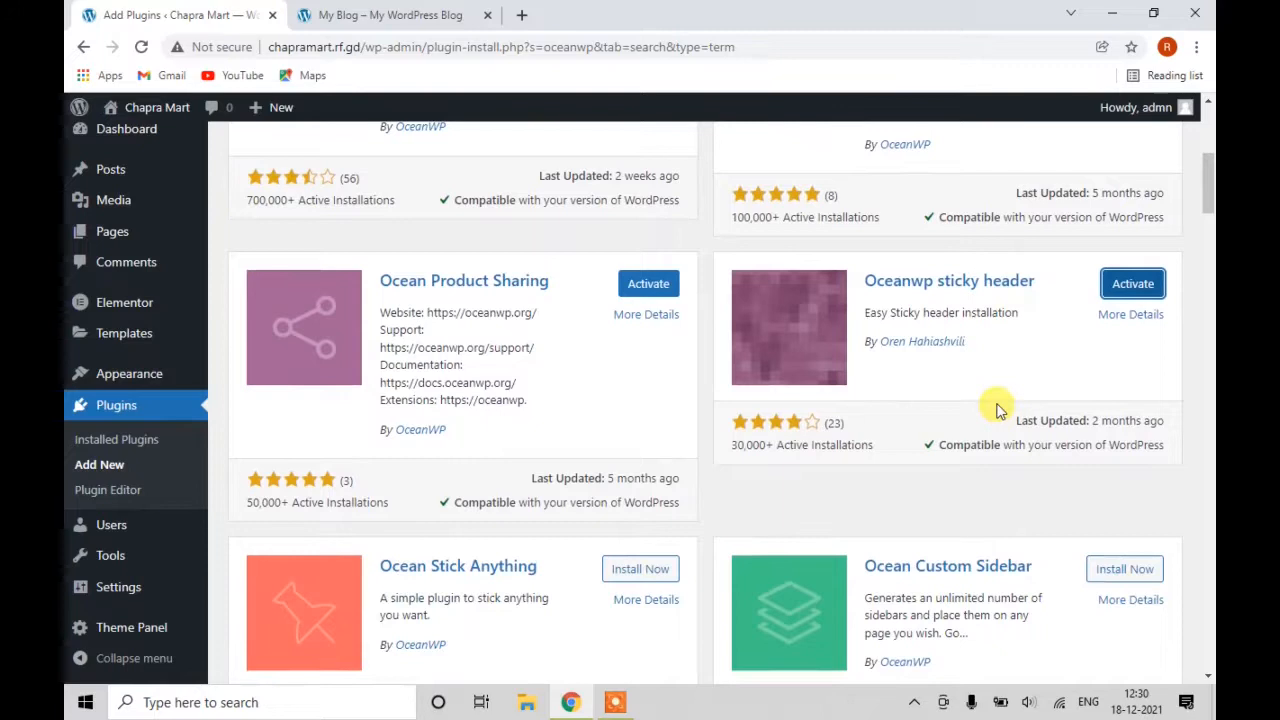
{"action": "scroll", "coordinate": [995, 408], "scroll_direction": "down", "scroll_amount": 2}
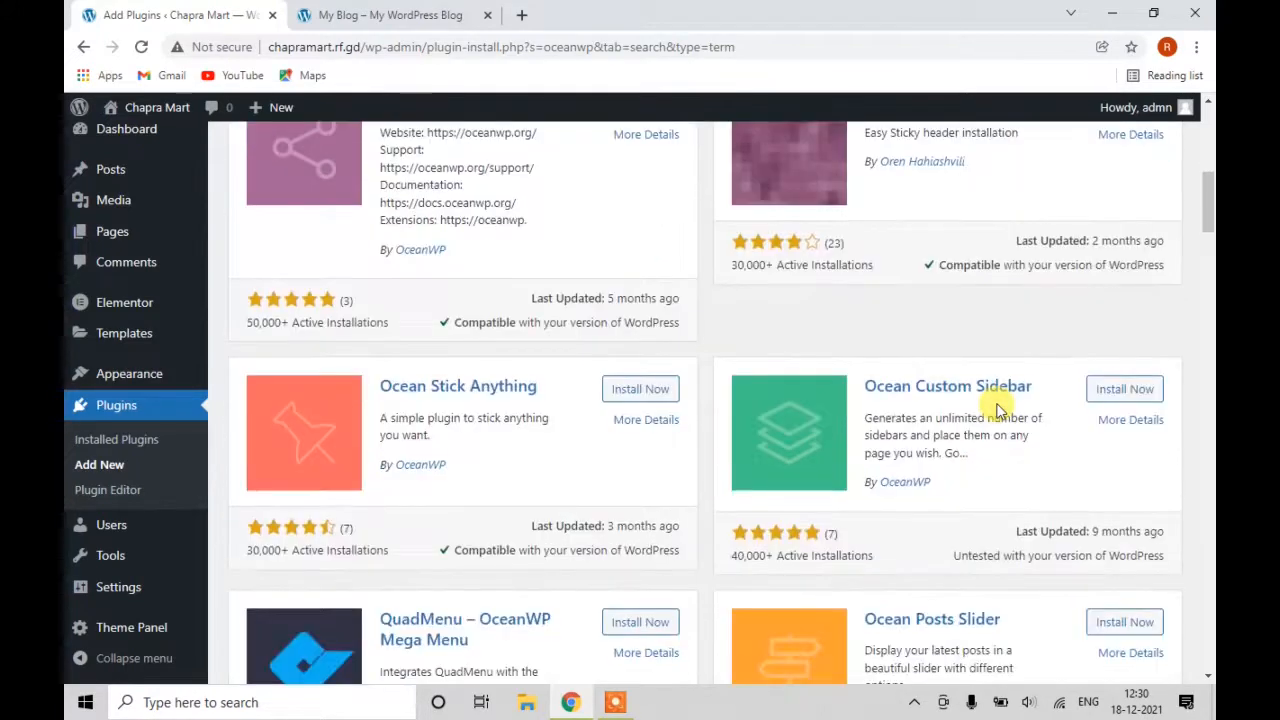
{"action": "scroll", "coordinate": [997, 405], "scroll_direction": "down", "scroll_amount": 2}
{"action": "scroll", "coordinate": [997, 405], "scroll_direction": "down", "scroll_amount": 3}
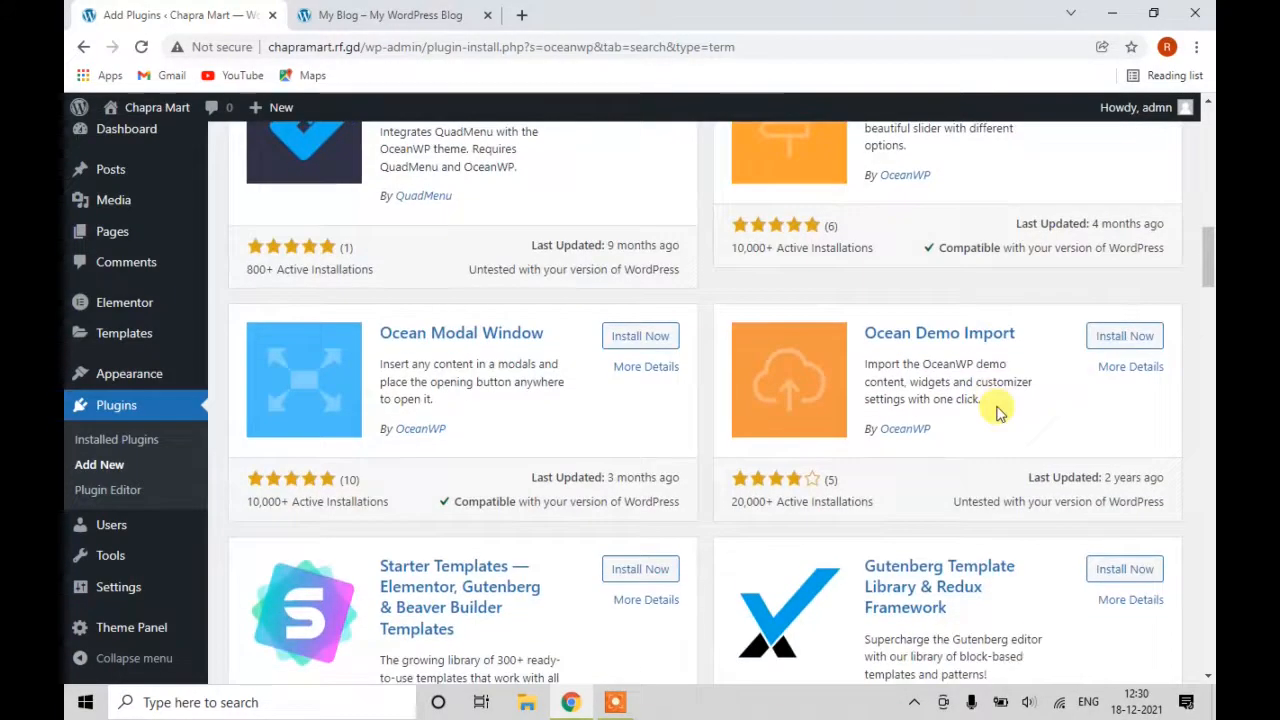
{"action": "scroll", "coordinate": [995, 410], "scroll_direction": "down", "scroll_amount": 2}
{"action": "scroll", "coordinate": [996, 410], "scroll_direction": "down", "scroll_amount": 2}
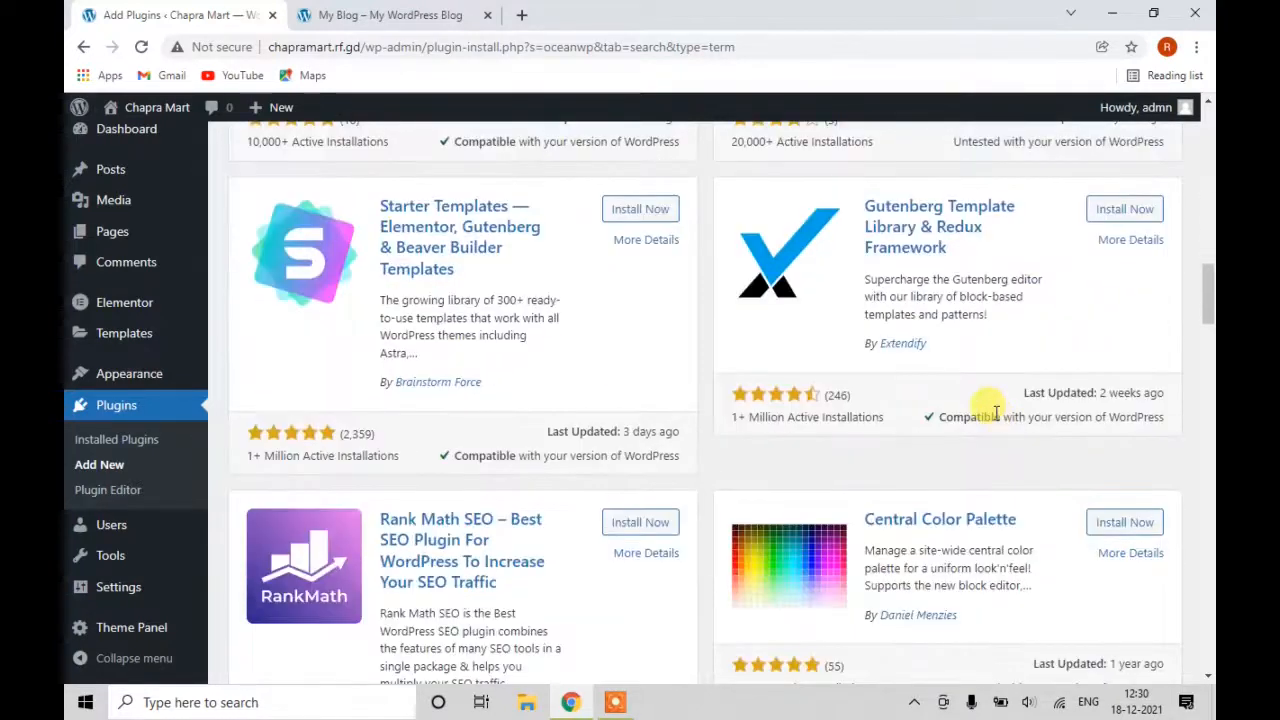
{"action": "scroll", "coordinate": [996, 411], "scroll_direction": "down", "scroll_amount": 3}
{"action": "scroll", "coordinate": [996, 412], "scroll_direction": "up", "scroll_amount": 1}
{"action": "scroll", "coordinate": [997, 418], "scroll_direction": "down", "scroll_amount": 1}
{"action": "scroll", "coordinate": [997, 420], "scroll_direction": "down", "scroll_amount": 3}
{"action": "scroll", "coordinate": [997, 420], "scroll_direction": "down", "scroll_amount": 3}
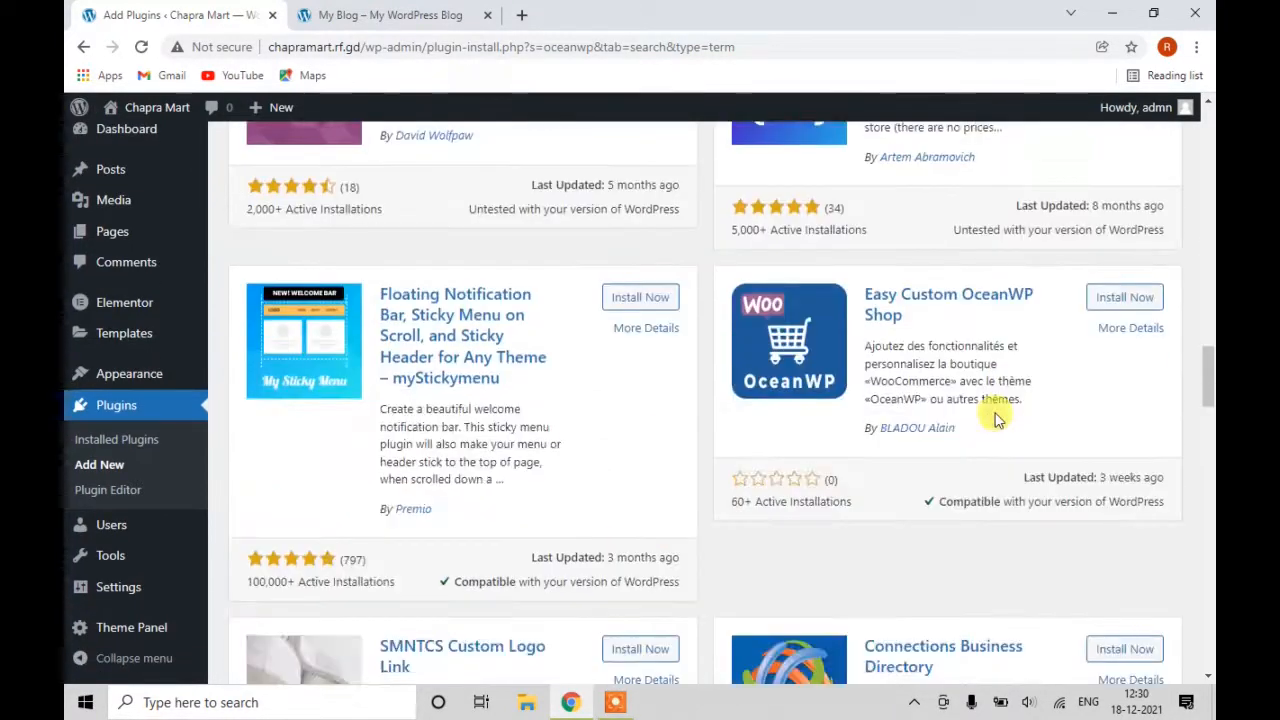
{"action": "scroll", "coordinate": [996, 420], "scroll_direction": "up", "scroll_amount": 20}
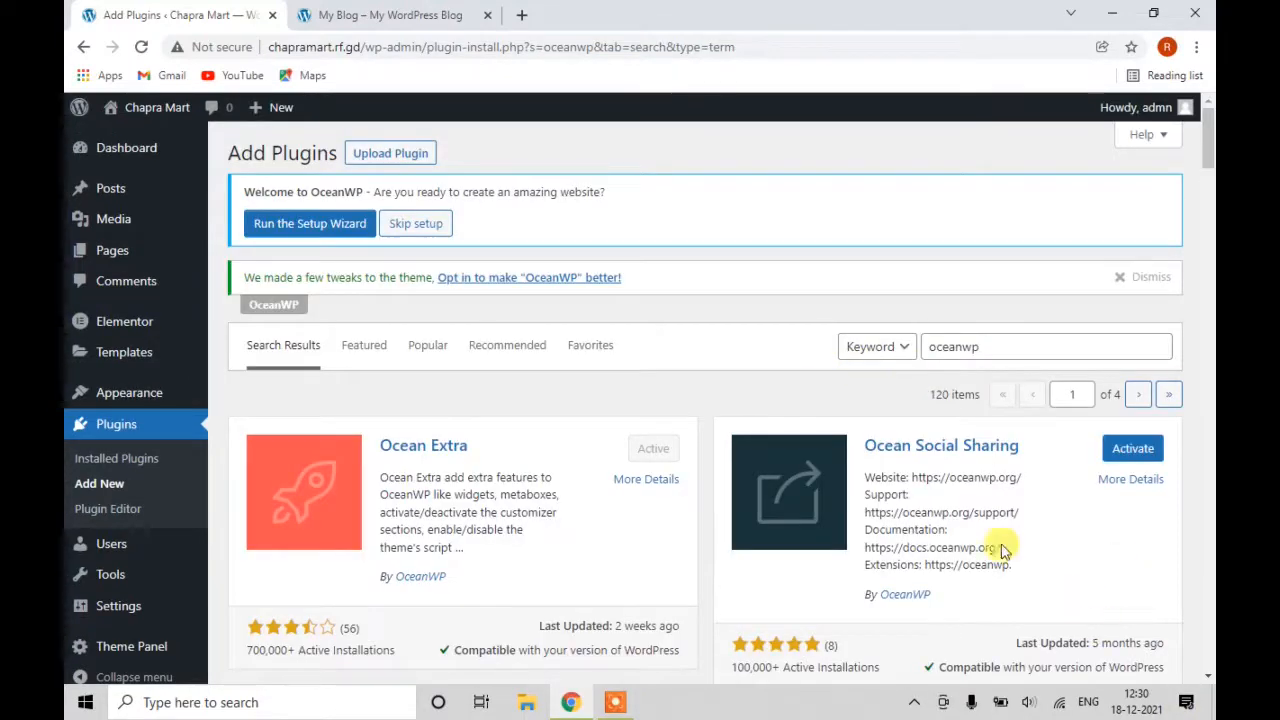
Replace the plugin search with 'elementor'.
{"action": "left_click_drag", "start_coordinate": [990, 345], "coordinate": [835, 360]}
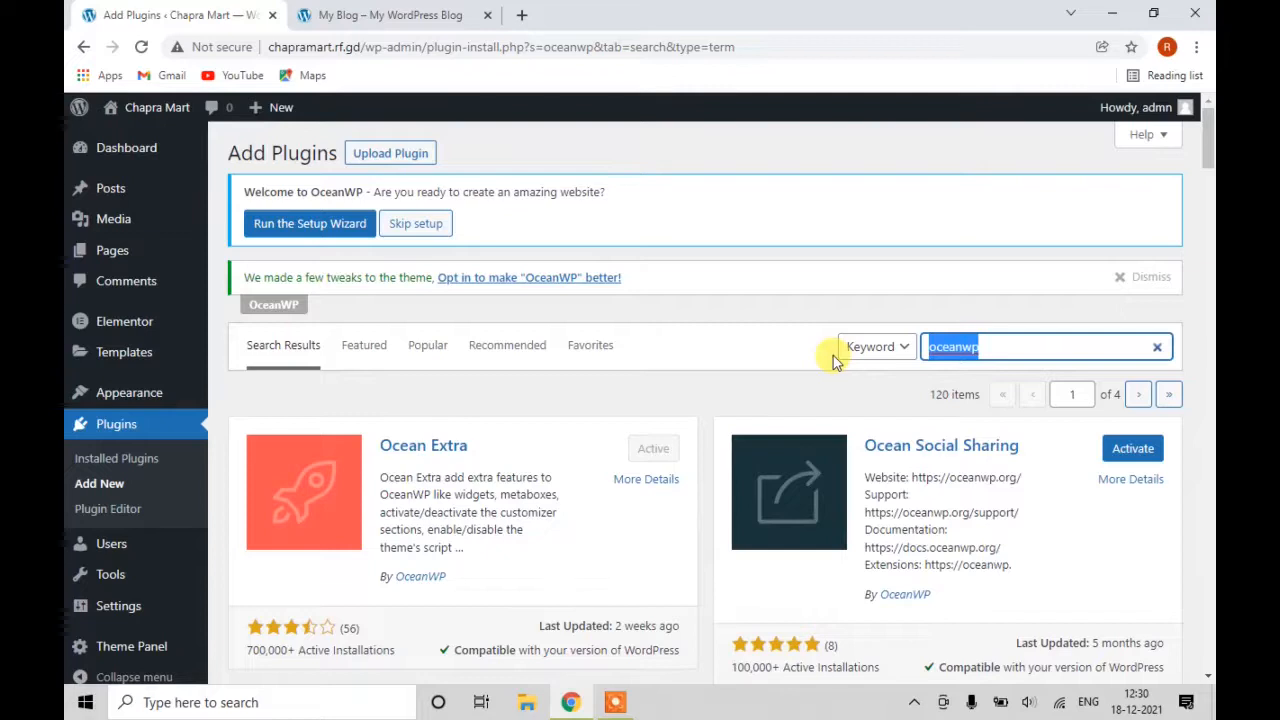
{"action": "type", "text": "e"}
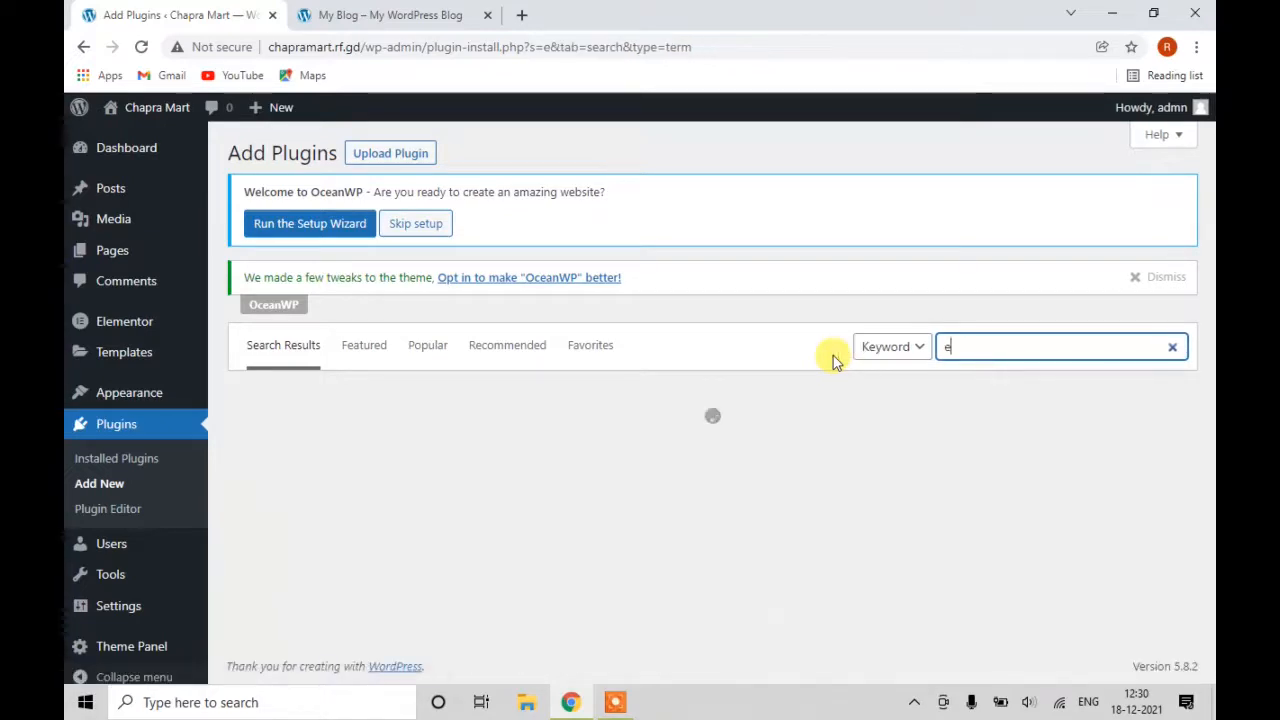
{"action": "type", "text": "lementor"}
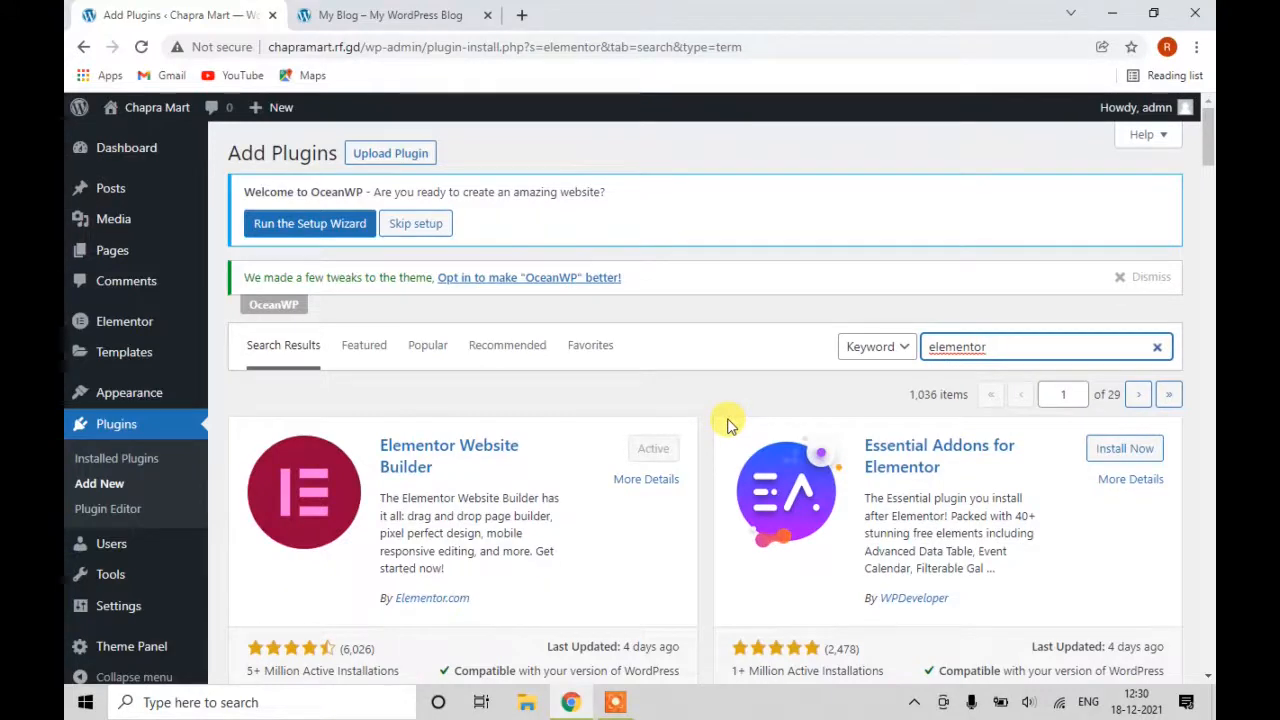
{"action": "scroll", "coordinate": [727, 428], "scroll_direction": "down", "scroll_amount": 3}
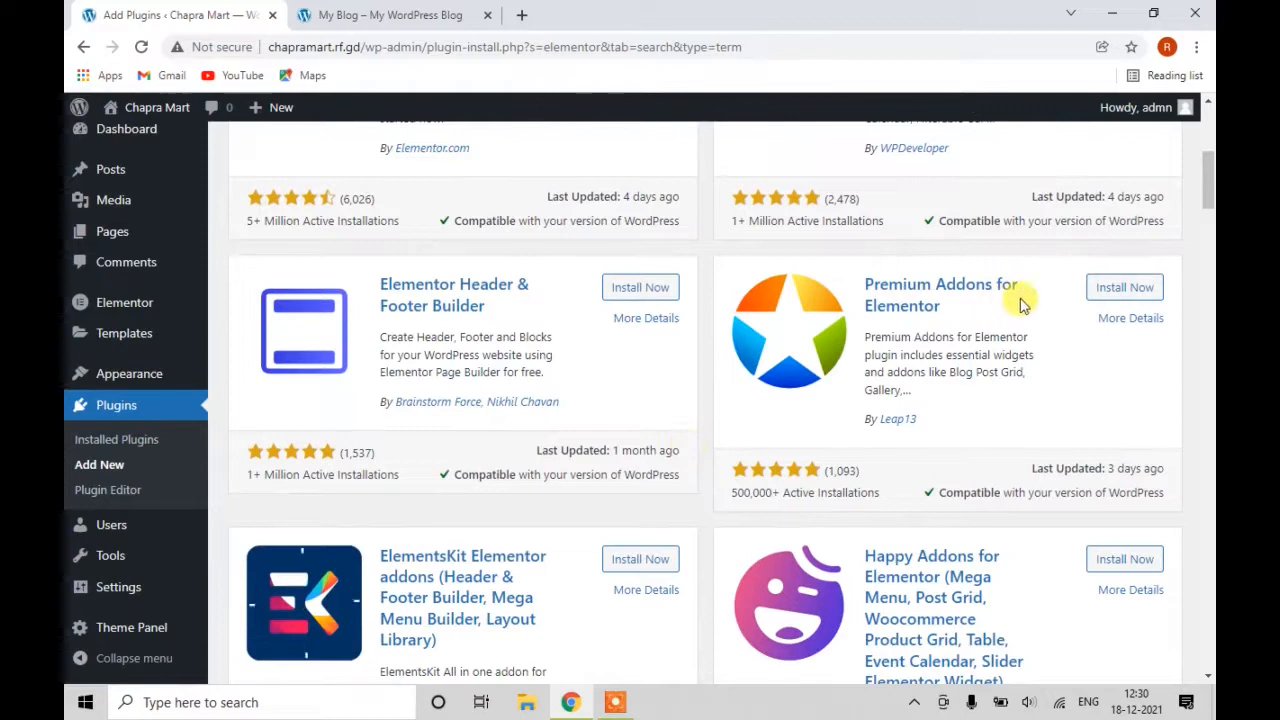
Install Premium Addons for Elementor and ElementsKit Elementor addons; Livemesh Addons fails to install.
{"action": "left_click", "coordinate": [1110, 289]}
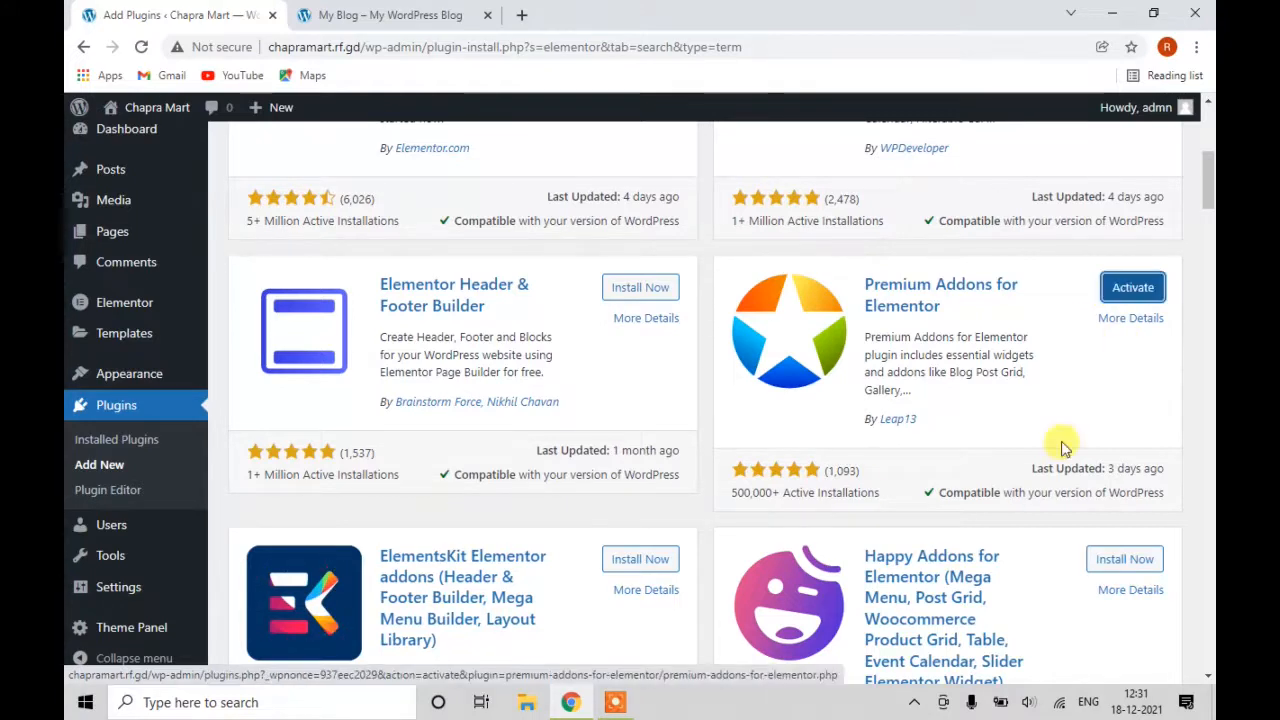
{"action": "scroll", "coordinate": [762, 492], "scroll_direction": "down", "scroll_amount": 2}
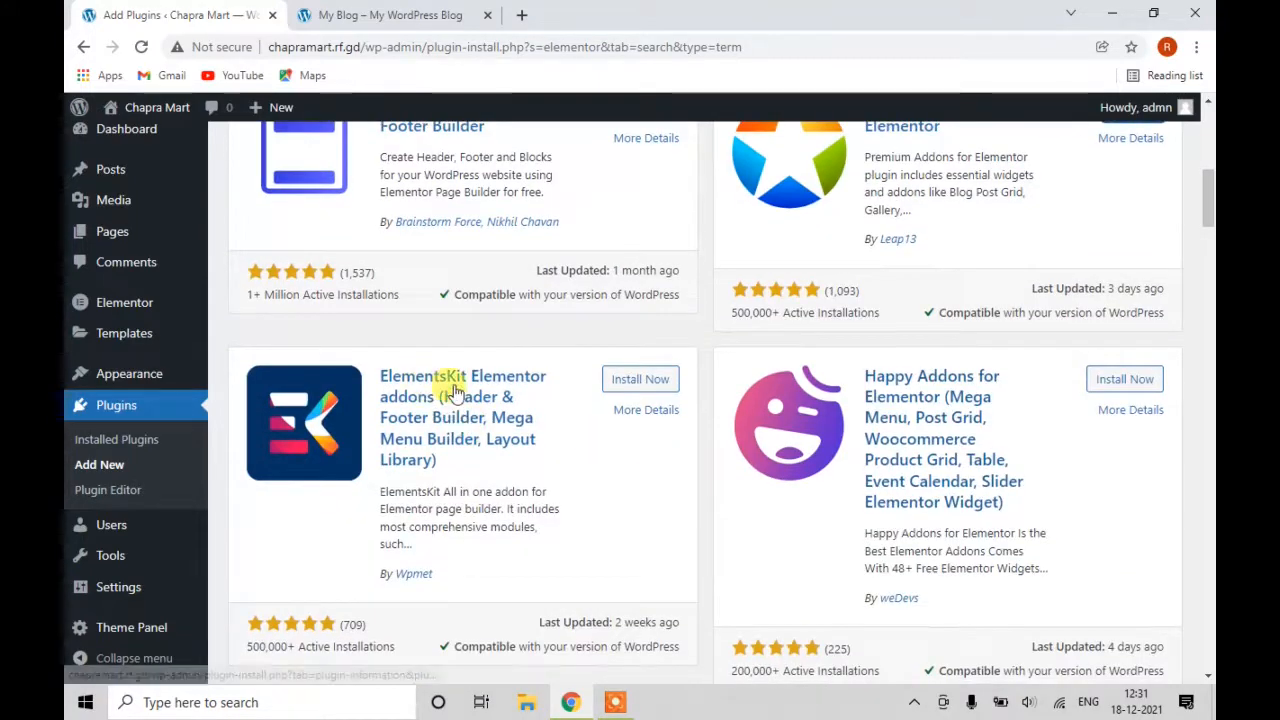
{"action": "left_click", "coordinate": [633, 383]}
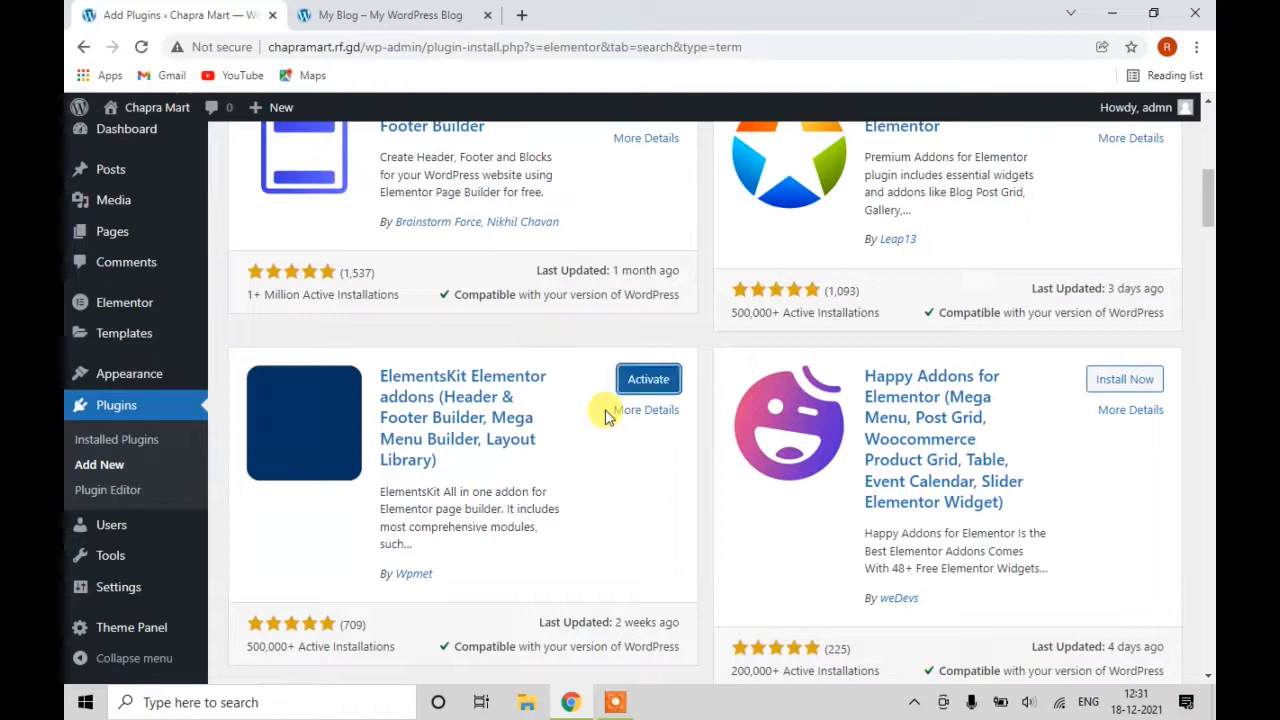
{"action": "scroll", "coordinate": [605, 415], "scroll_direction": "down", "scroll_amount": 1}
{"action": "scroll", "coordinate": [608, 418], "scroll_direction": "down", "scroll_amount": 4}
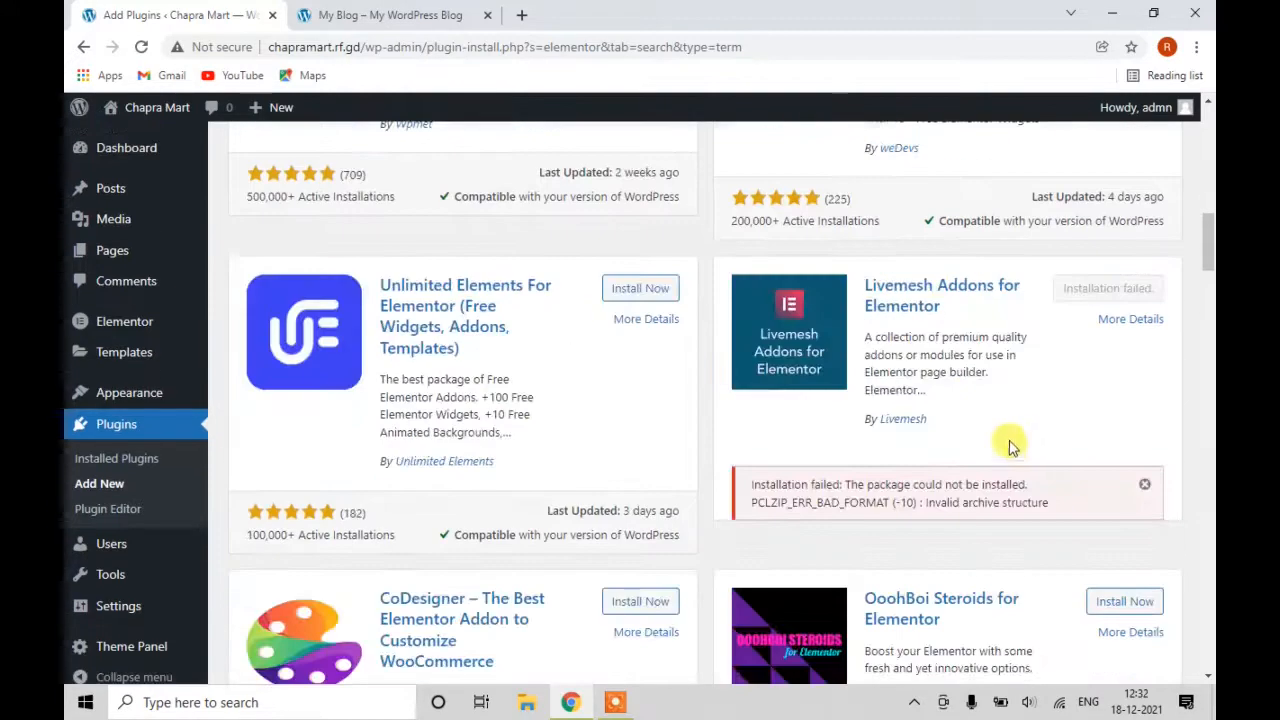
{"action": "scroll", "coordinate": [1000, 444], "scroll_direction": "up", "scroll_amount": 12}
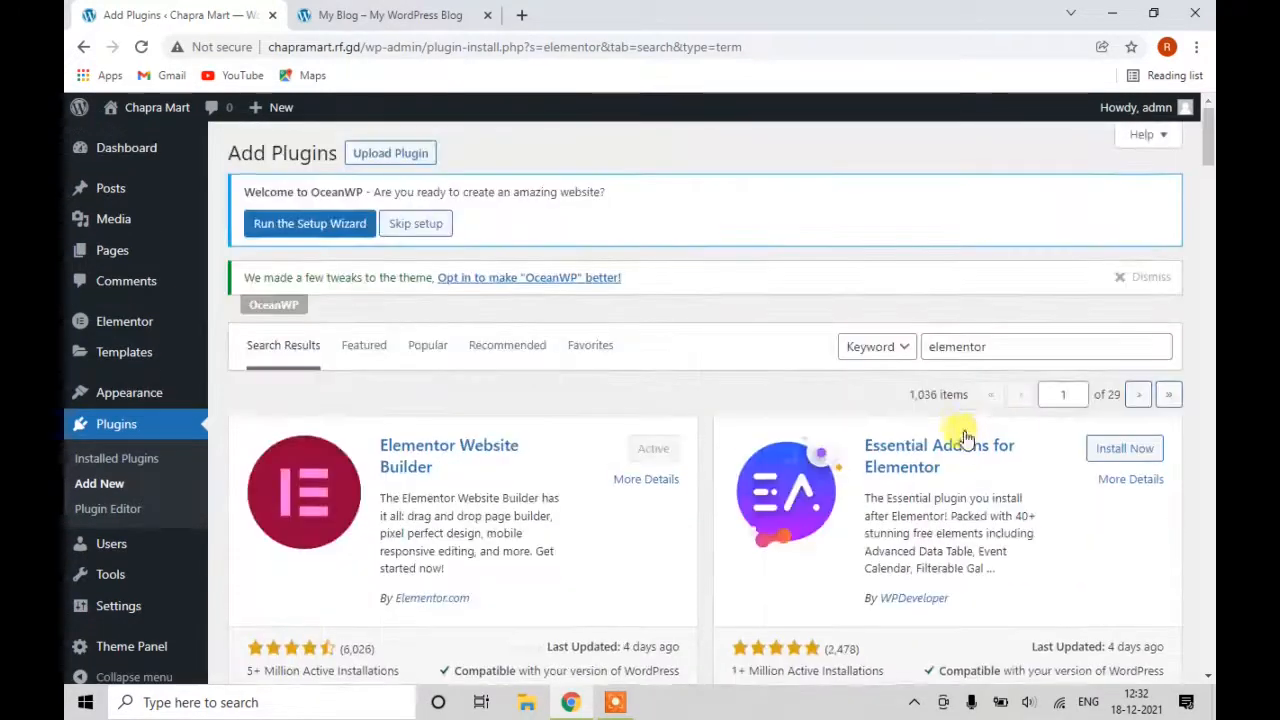
{"action": "scroll", "coordinate": [970, 390], "scroll_direction": "down", "scroll_amount": 1}
{"action": "scroll", "coordinate": [973, 368], "scroll_direction": "up", "scroll_amount": 1}
{"action": "left_click_drag", "start_coordinate": [1006, 343], "coordinate": [856, 347]}
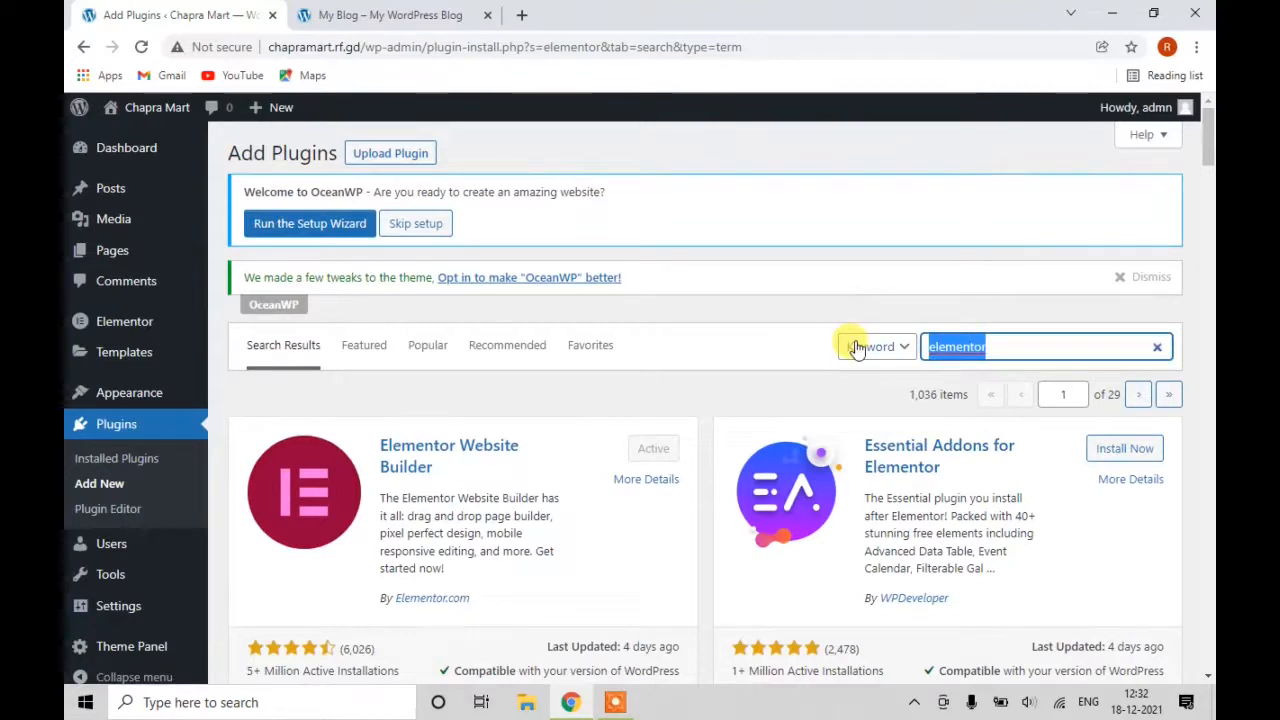
Search 'variation' and install Variation Swatches for WooCommerce by Emran Ahmed.
{"action": "type", "text": "va"}
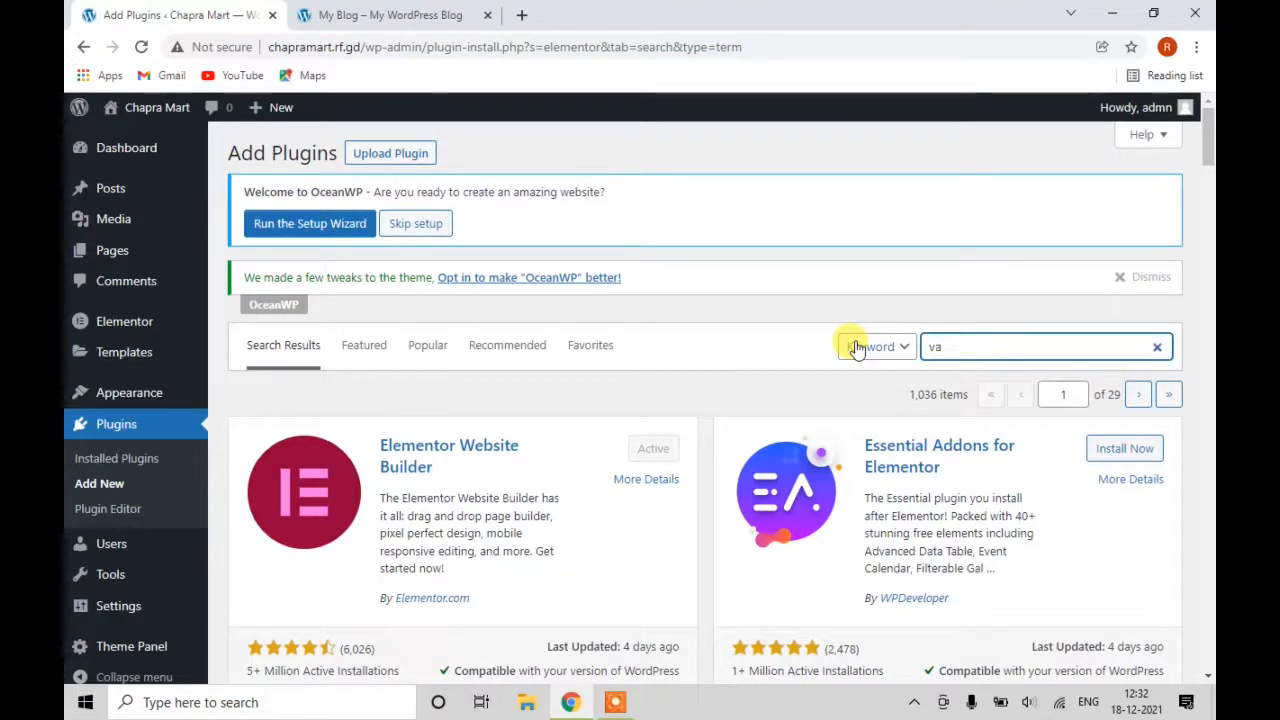
{"action": "type", "text": "ri"}
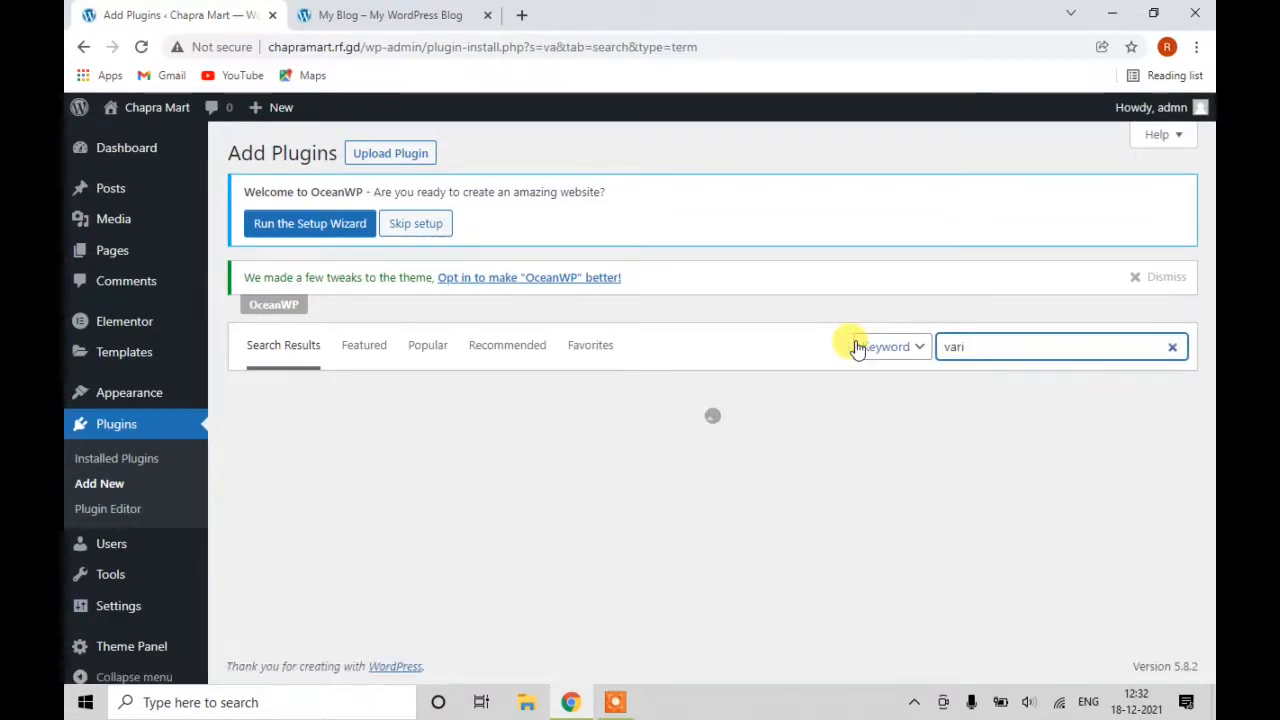
{"action": "type", "text": "ation"}
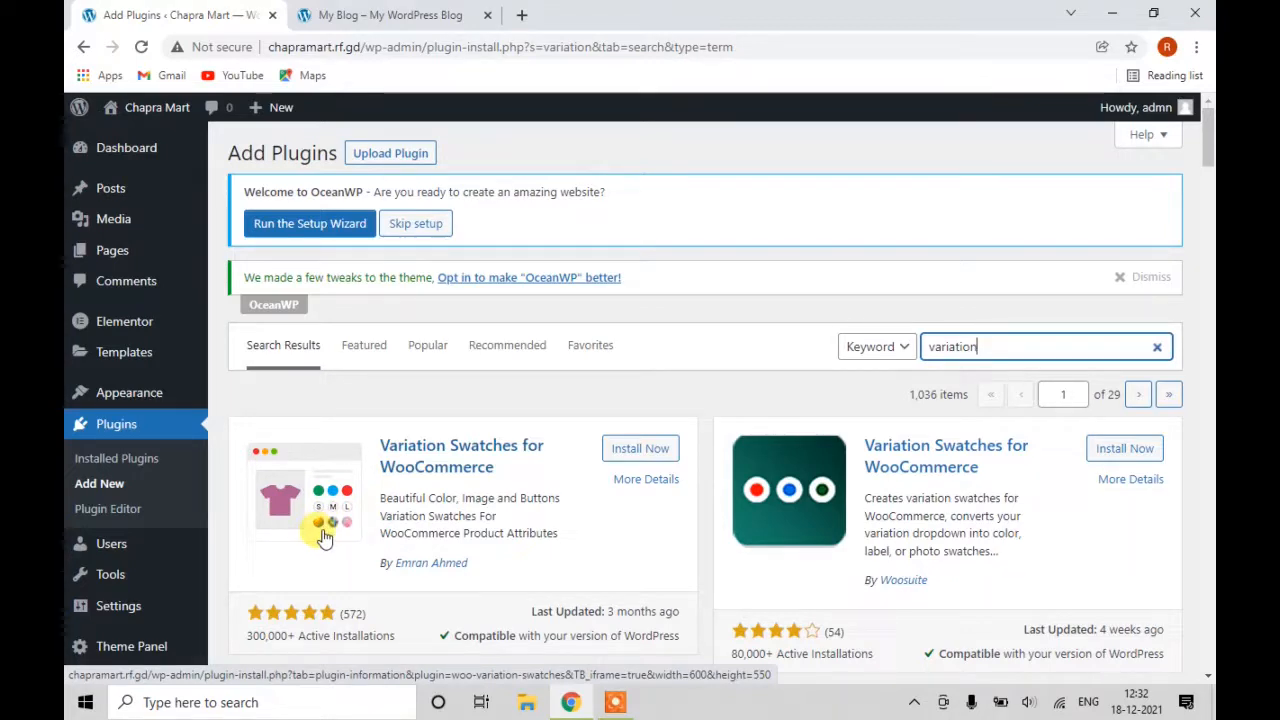
{"action": "left_click", "coordinate": [625, 449]}
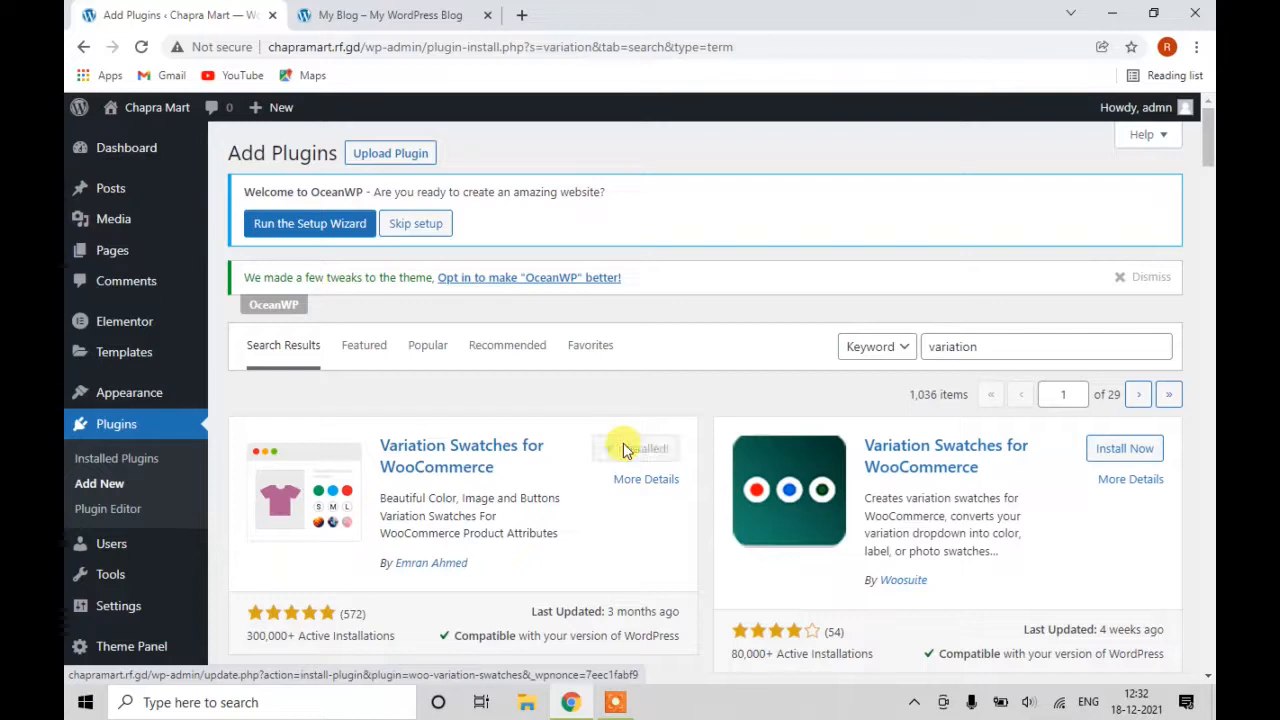
In Installed Plugins, tick ElementsKit Lite, both Ocean sharing plugins, Premium Addons, Sticky Header and Variation Swatches.
{"action": "left_click", "coordinate": [116, 466]}
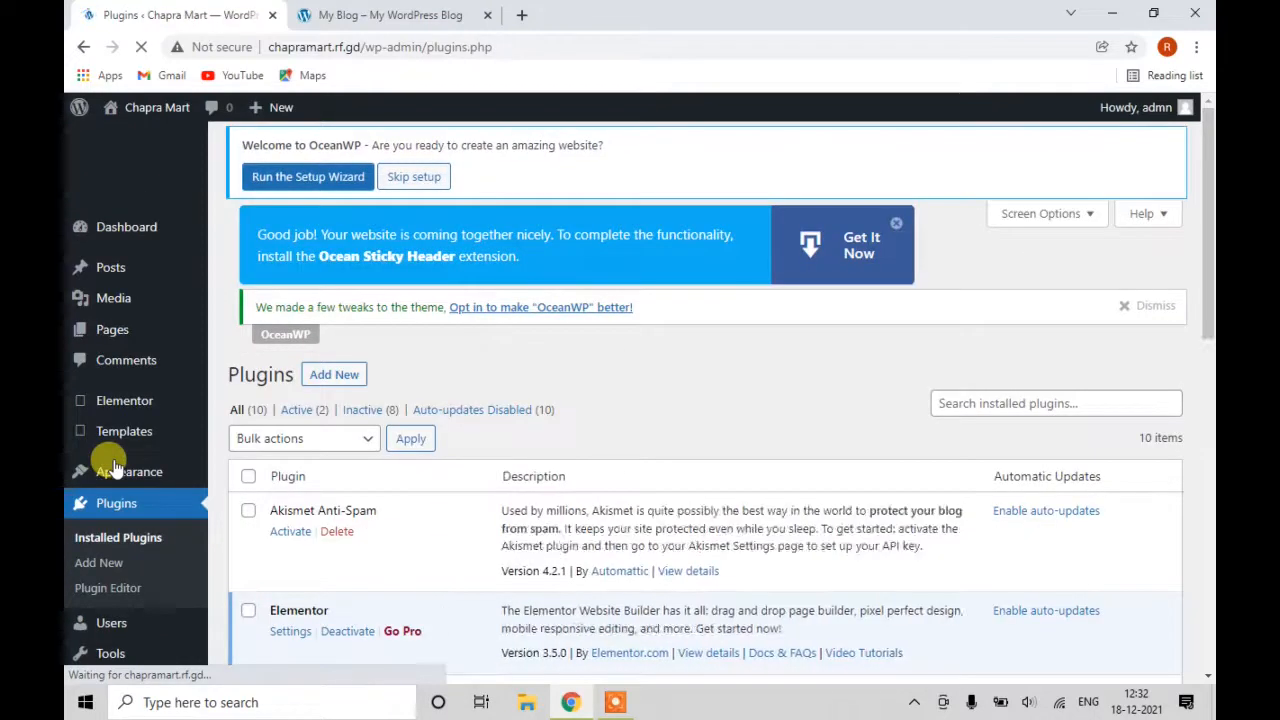
{"action": "scroll", "coordinate": [150, 460], "scroll_direction": "down", "scroll_amount": 2}
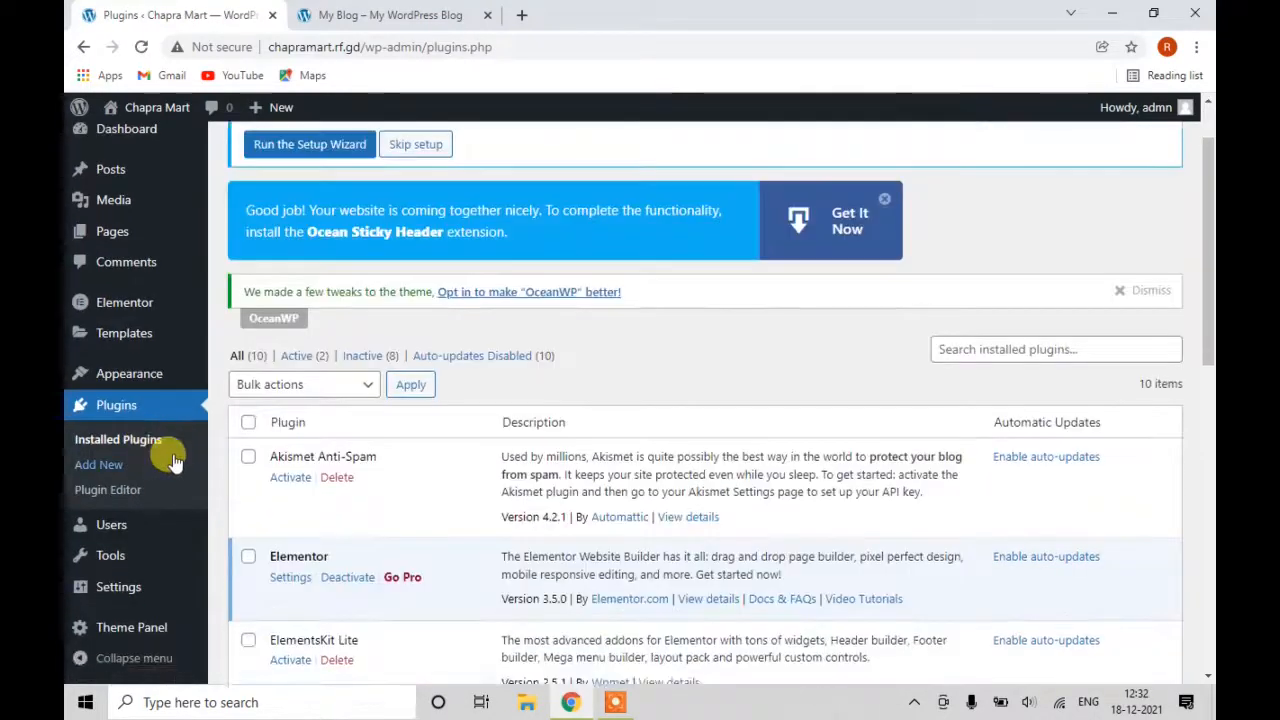
{"action": "scroll", "coordinate": [222, 438], "scroll_direction": "down", "scroll_amount": 2}
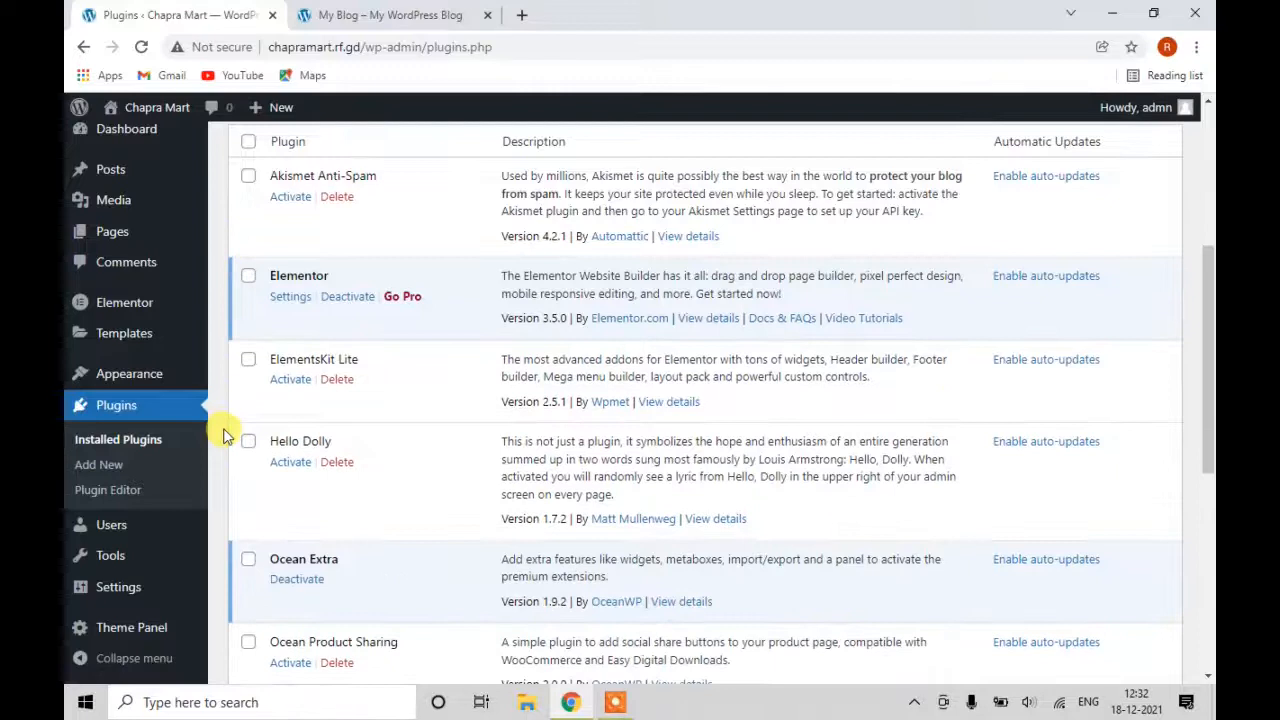
{"action": "left_click", "coordinate": [249, 363]}
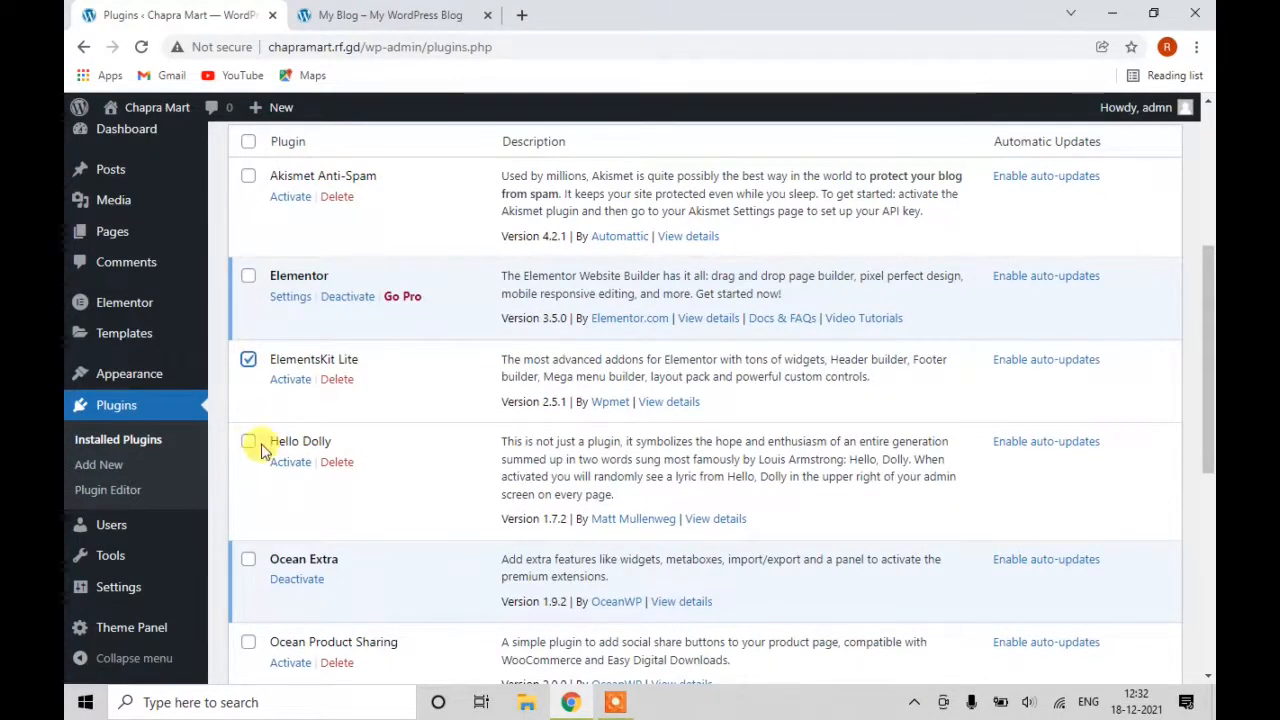
{"action": "scroll", "coordinate": [260, 452], "scroll_direction": "down", "scroll_amount": 2}
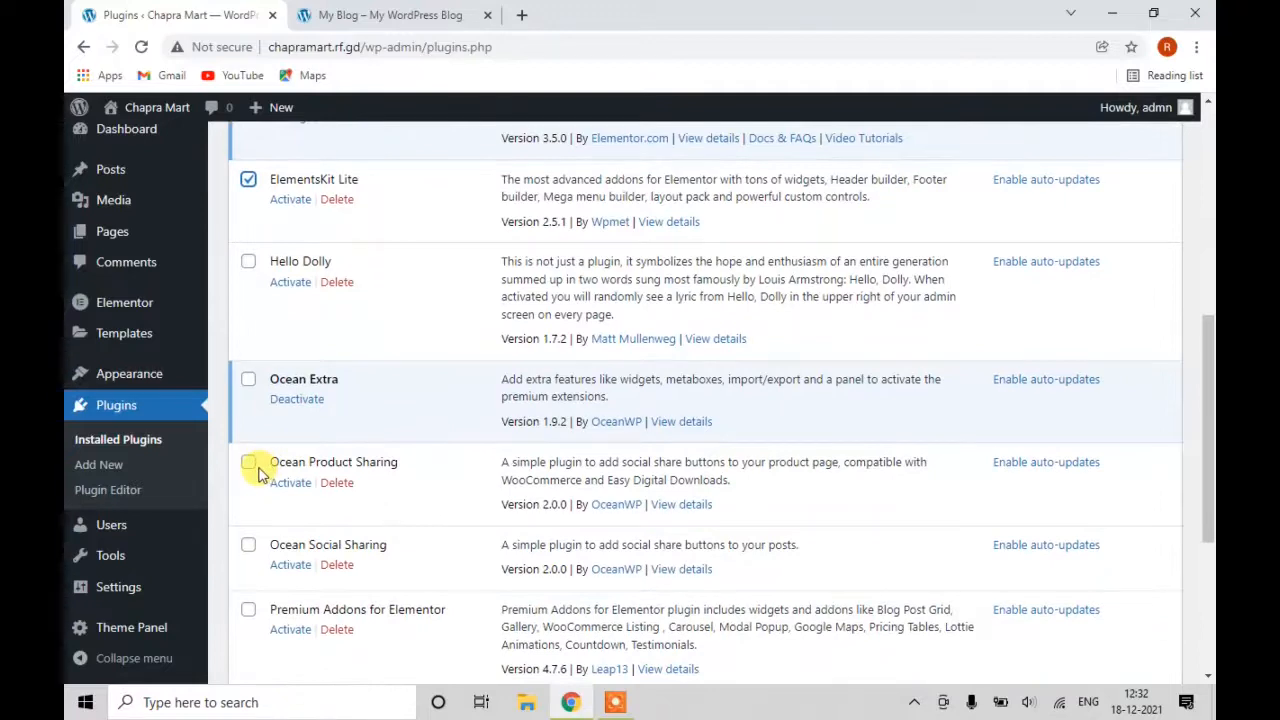
{"action": "left_click", "coordinate": [249, 465]}
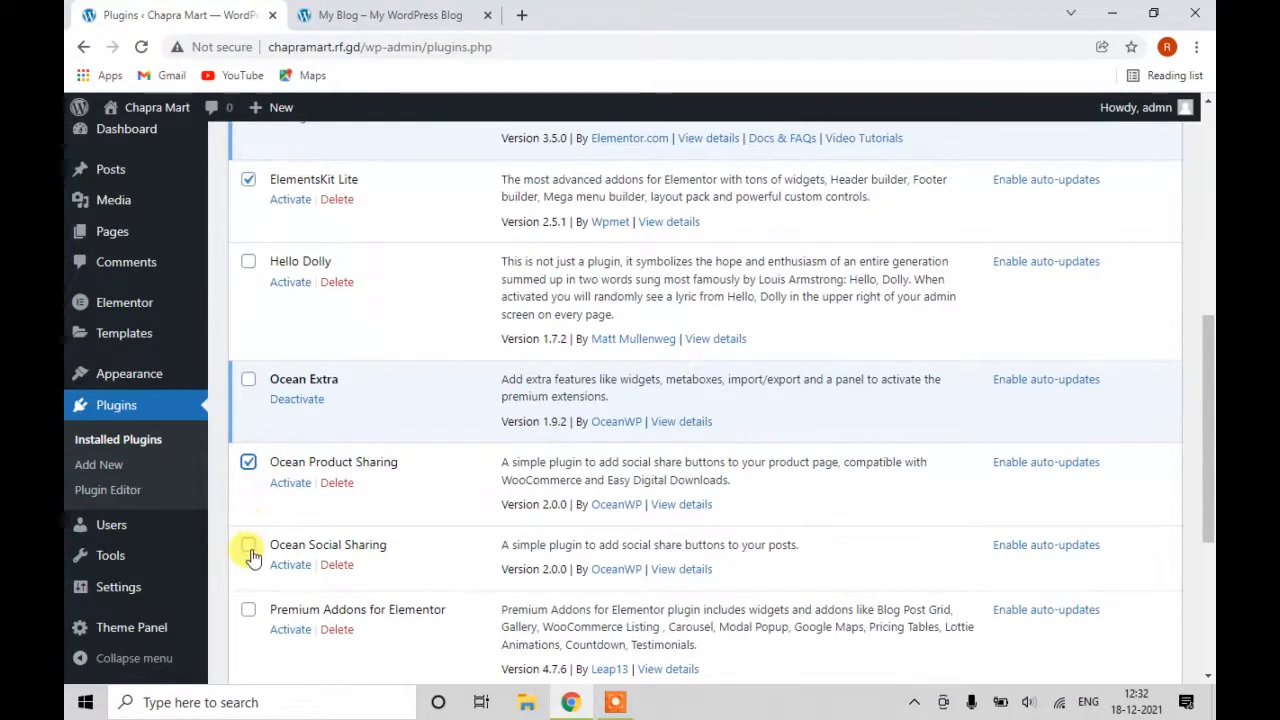
{"action": "left_click", "coordinate": [249, 546]}
{"action": "scroll", "coordinate": [251, 540], "scroll_direction": "down", "scroll_amount": 2}
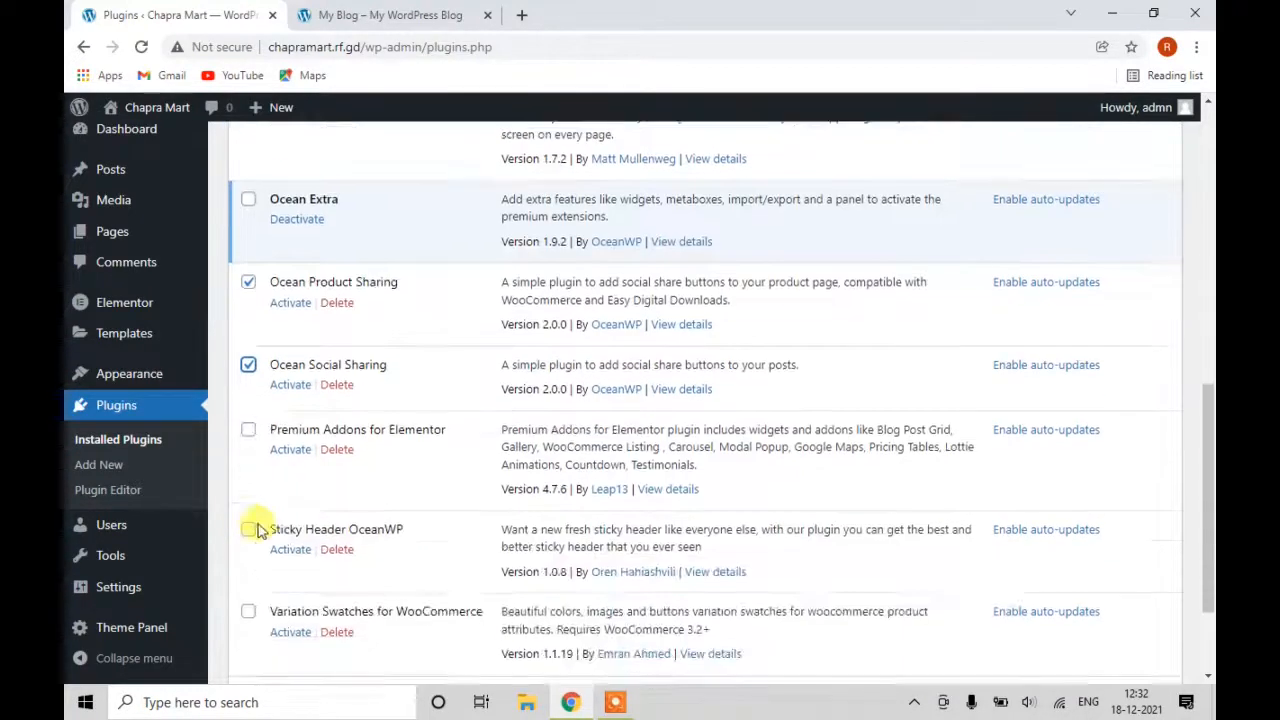
{"action": "left_click", "coordinate": [249, 432]}
{"action": "scroll", "coordinate": [252, 525], "scroll_direction": "down", "scroll_amount": 1}
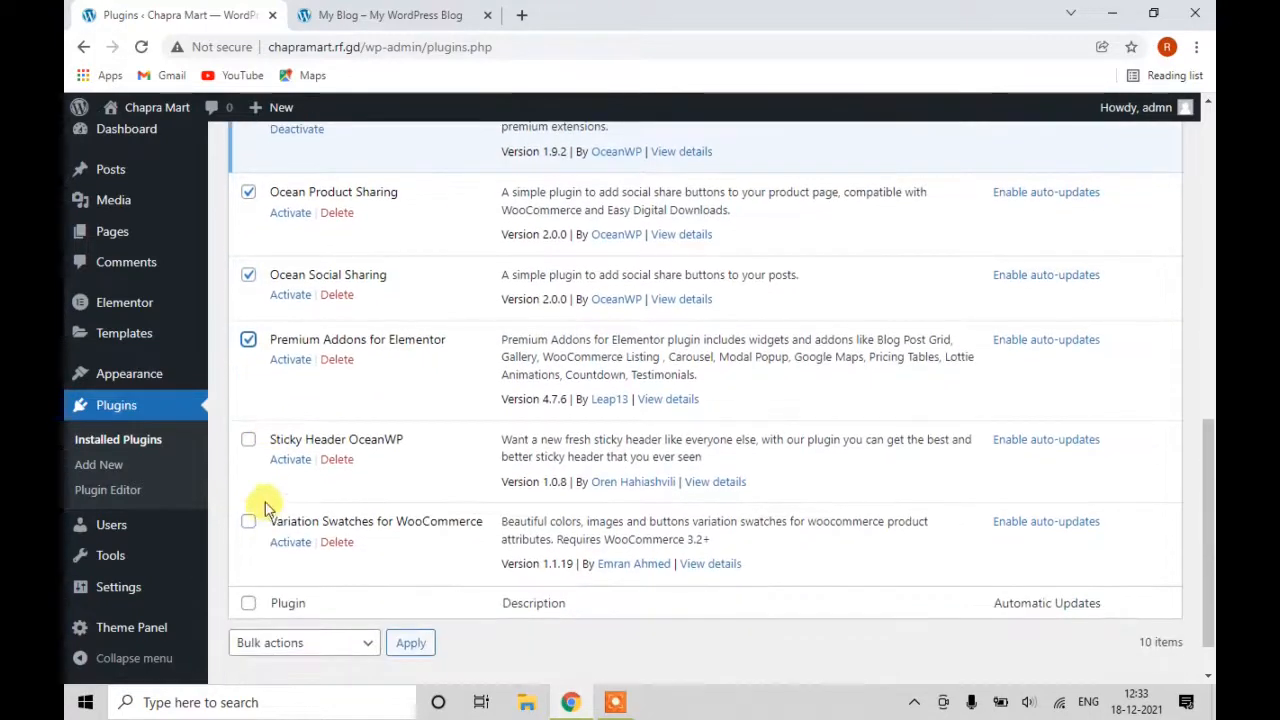
{"action": "left_click", "coordinate": [247, 442]}
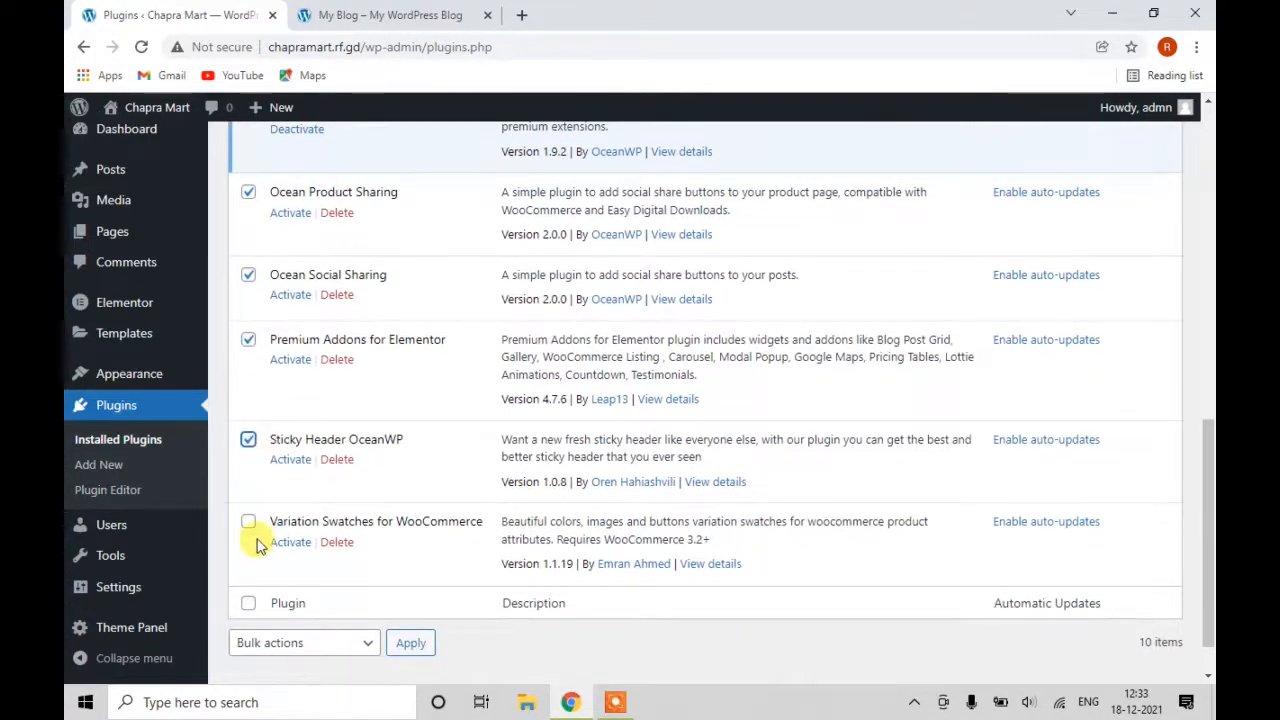
{"action": "scroll", "coordinate": [260, 530], "scroll_direction": "down", "scroll_amount": 1}
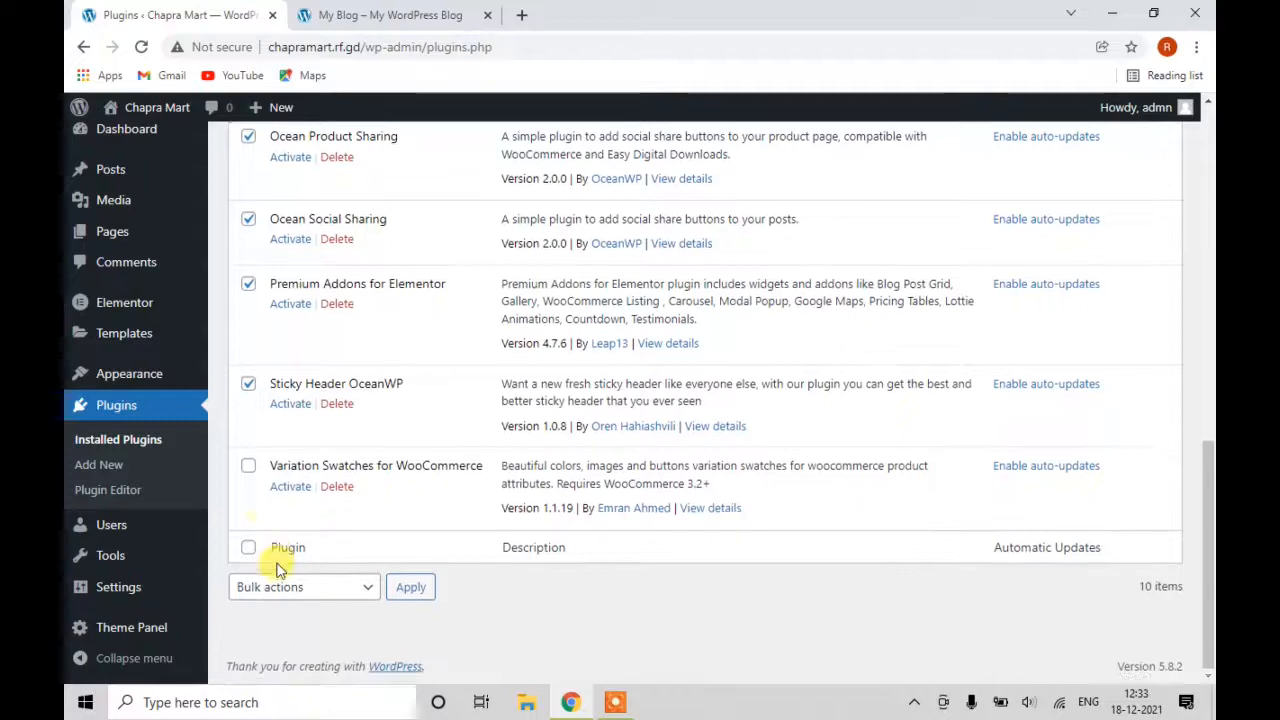
{"action": "left_click", "coordinate": [248, 466]}
Apply the Activate bulk action and reload the list, now showing 8 of 10 active.
{"action": "left_click", "coordinate": [360, 590]}
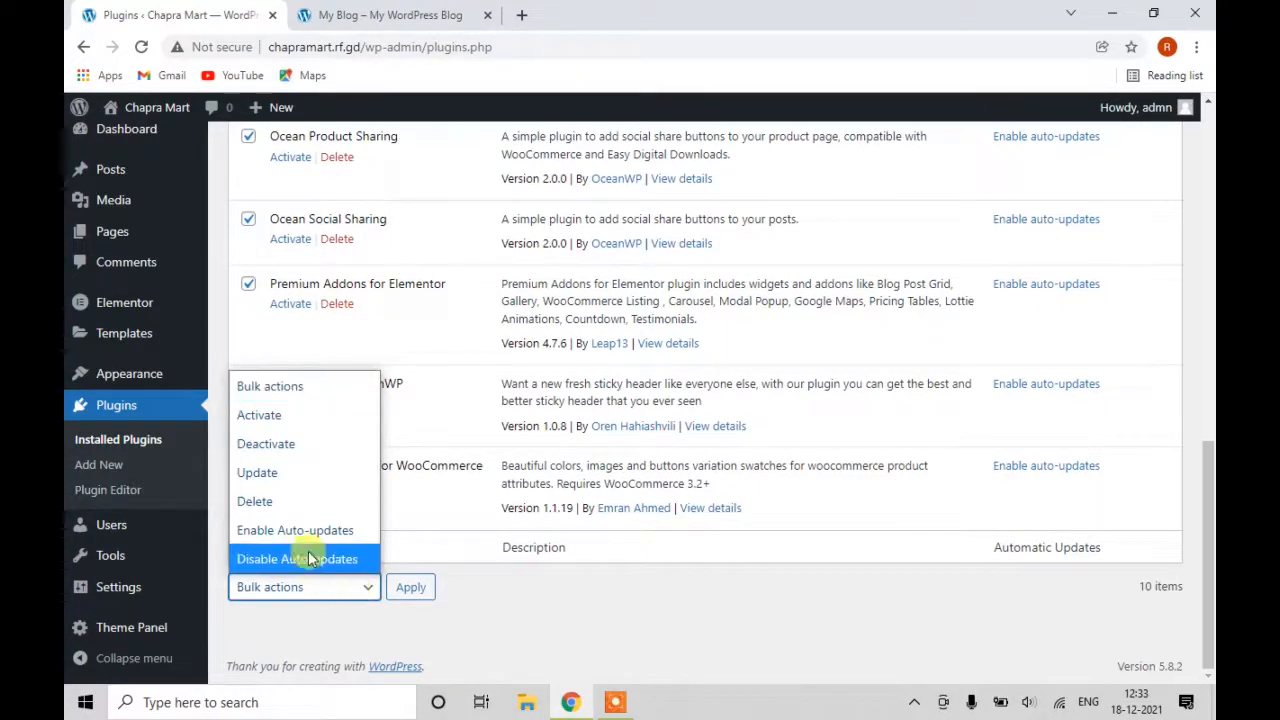
{"action": "left_click", "coordinate": [306, 416]}
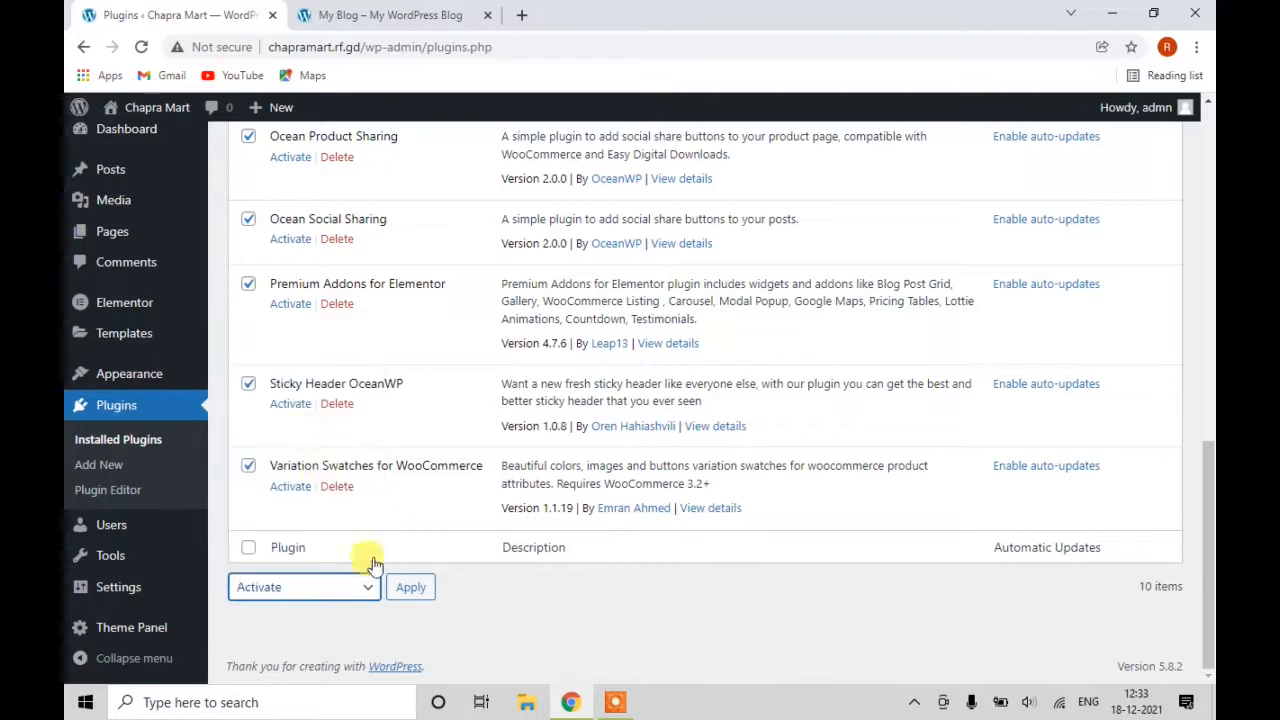
{"action": "left_click", "coordinate": [400, 598]}
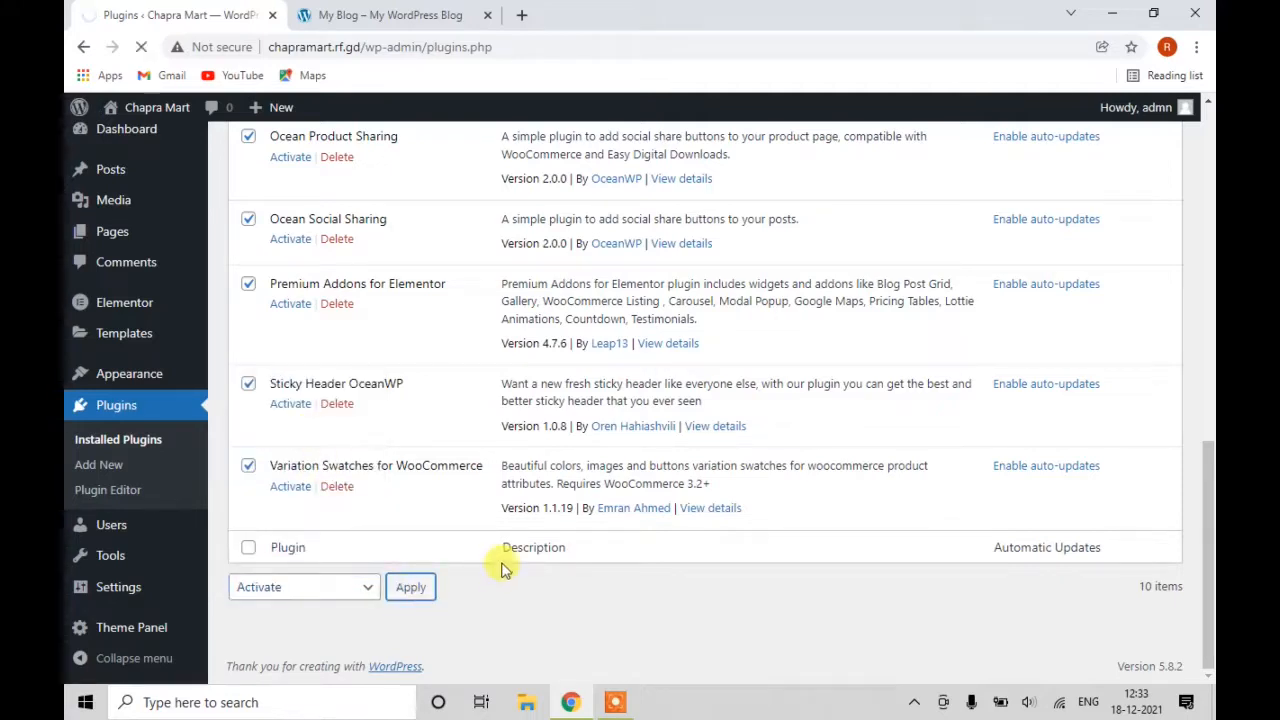
{"action": "scroll", "coordinate": [503, 567], "scroll_direction": "up", "scroll_amount": 10}
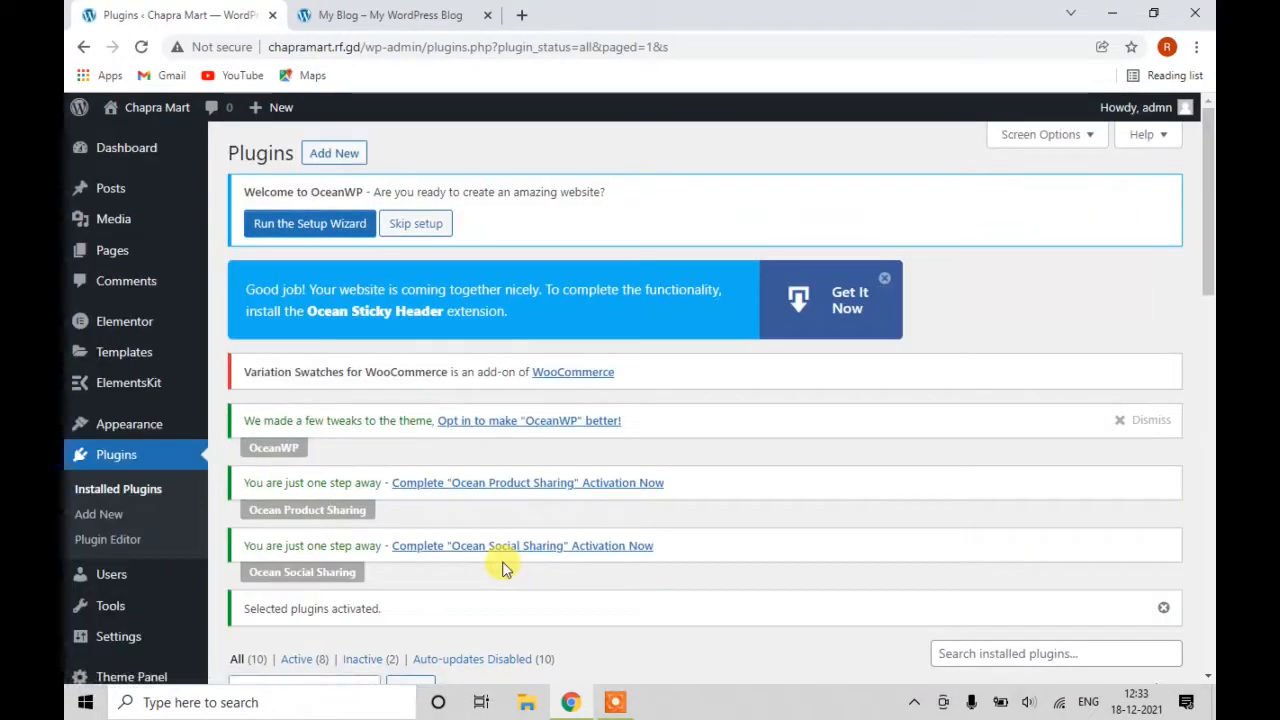
{"action": "left_click", "coordinate": [106, 454]}
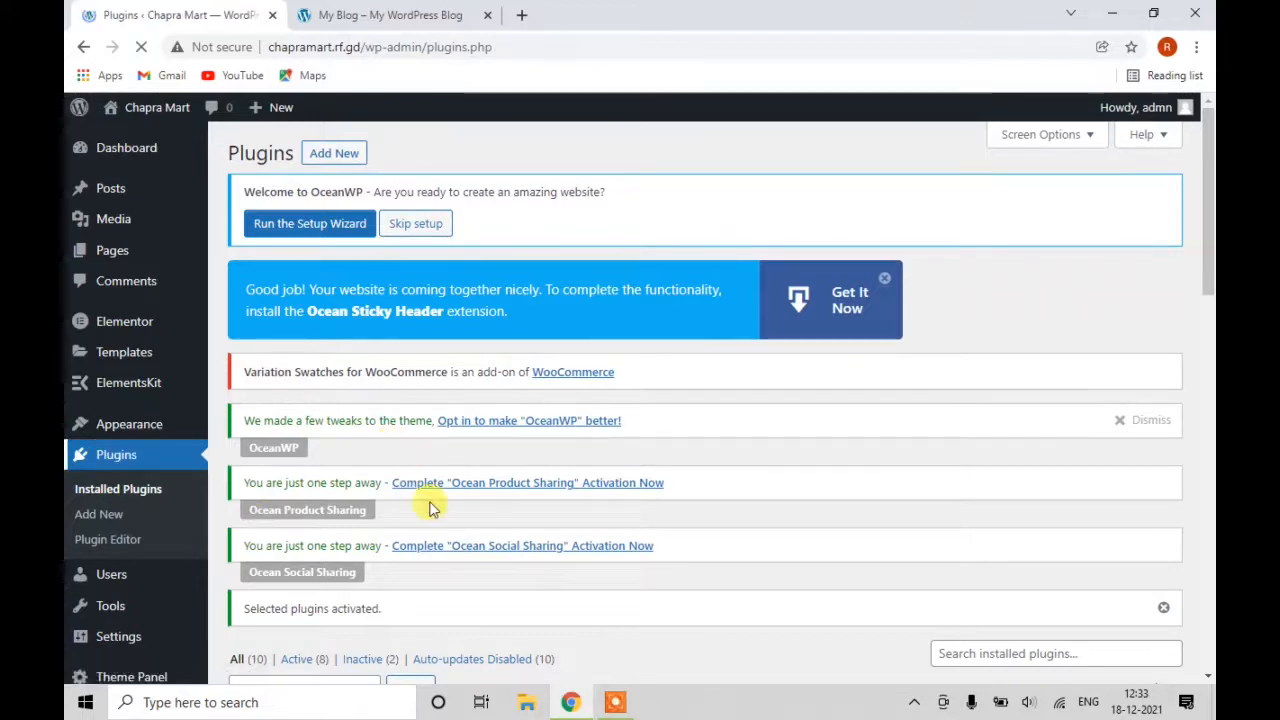
{"action": "scroll", "coordinate": [486, 477], "scroll_direction": "down", "scroll_amount": 4}
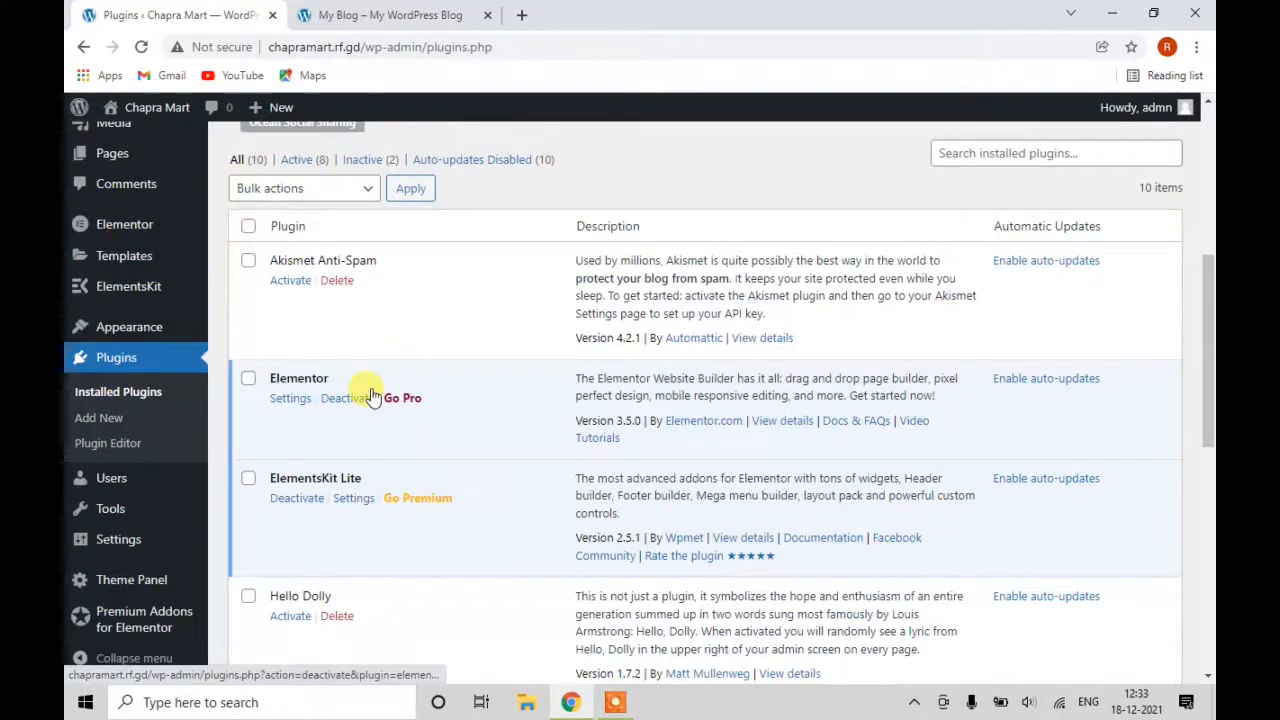
{"action": "scroll", "coordinate": [300, 420], "scroll_direction": "down", "scroll_amount": 5}
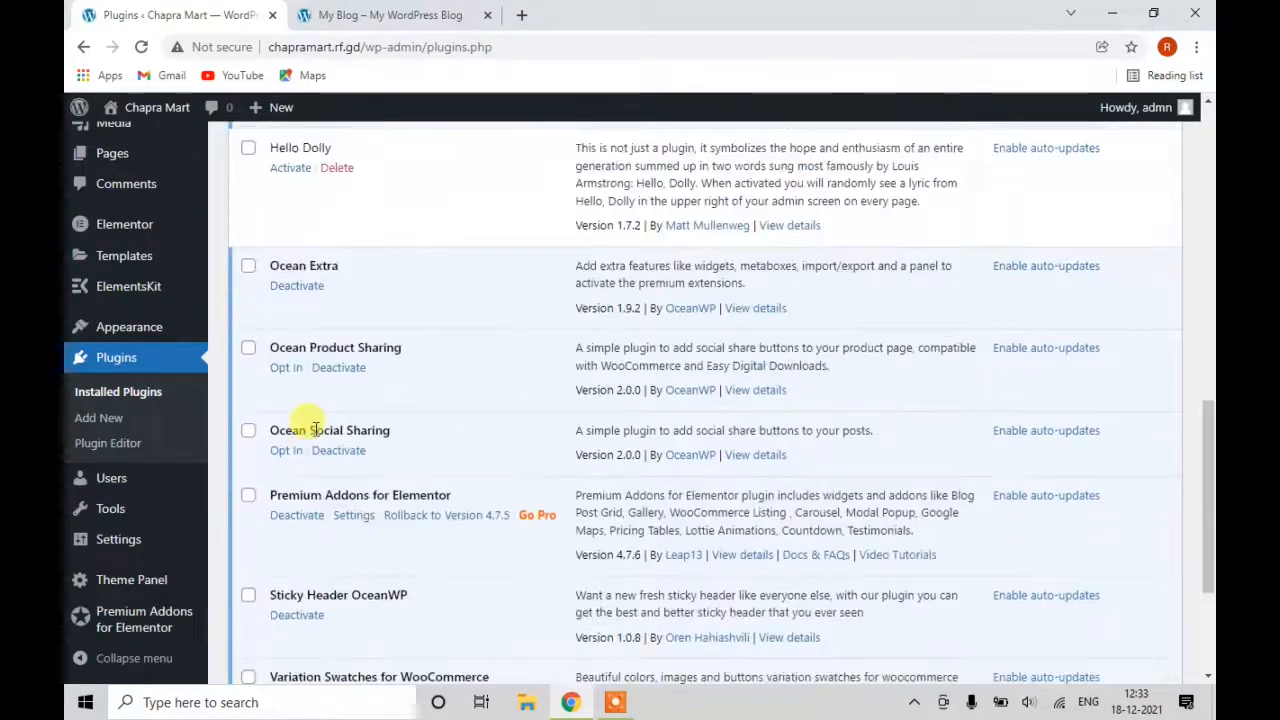
{"action": "scroll", "coordinate": [317, 446], "scroll_direction": "down", "scroll_amount": 2}
{"action": "scroll", "coordinate": [374, 414], "scroll_direction": "up", "scroll_amount": 4}
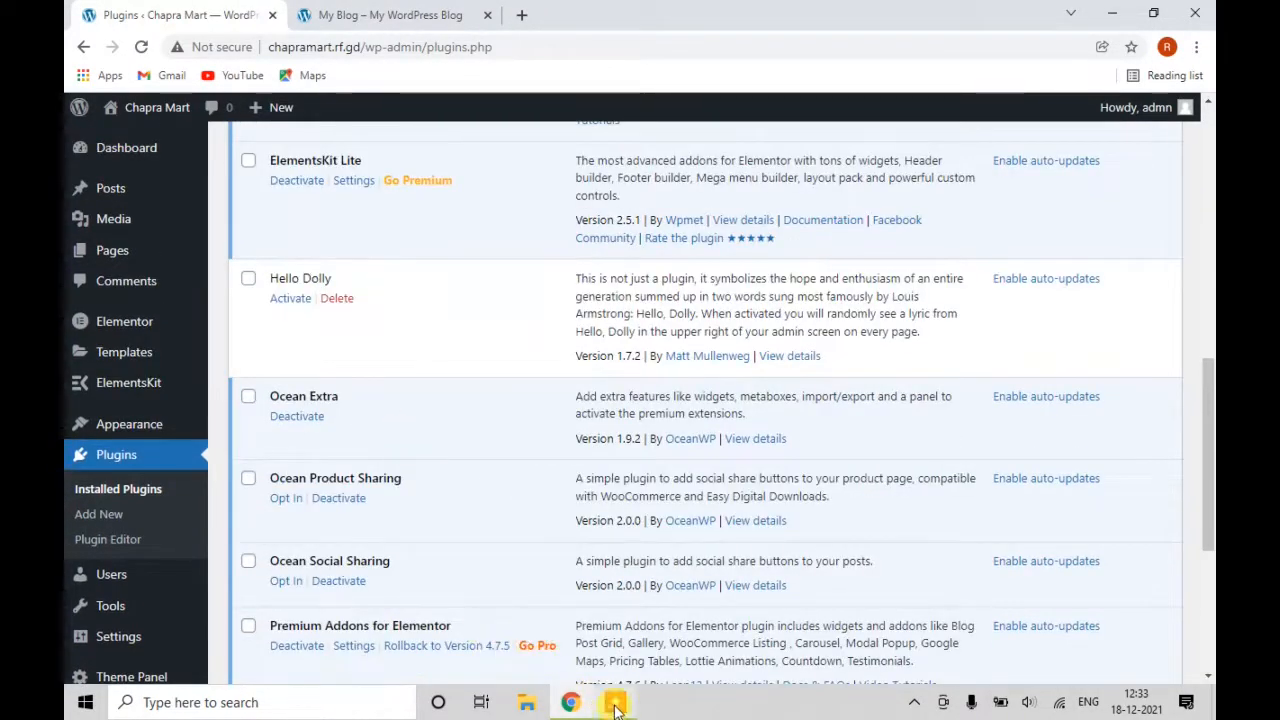
{"action": "scroll", "coordinate": [640, 548], "scroll_direction": "up", "scroll_amount": 9}
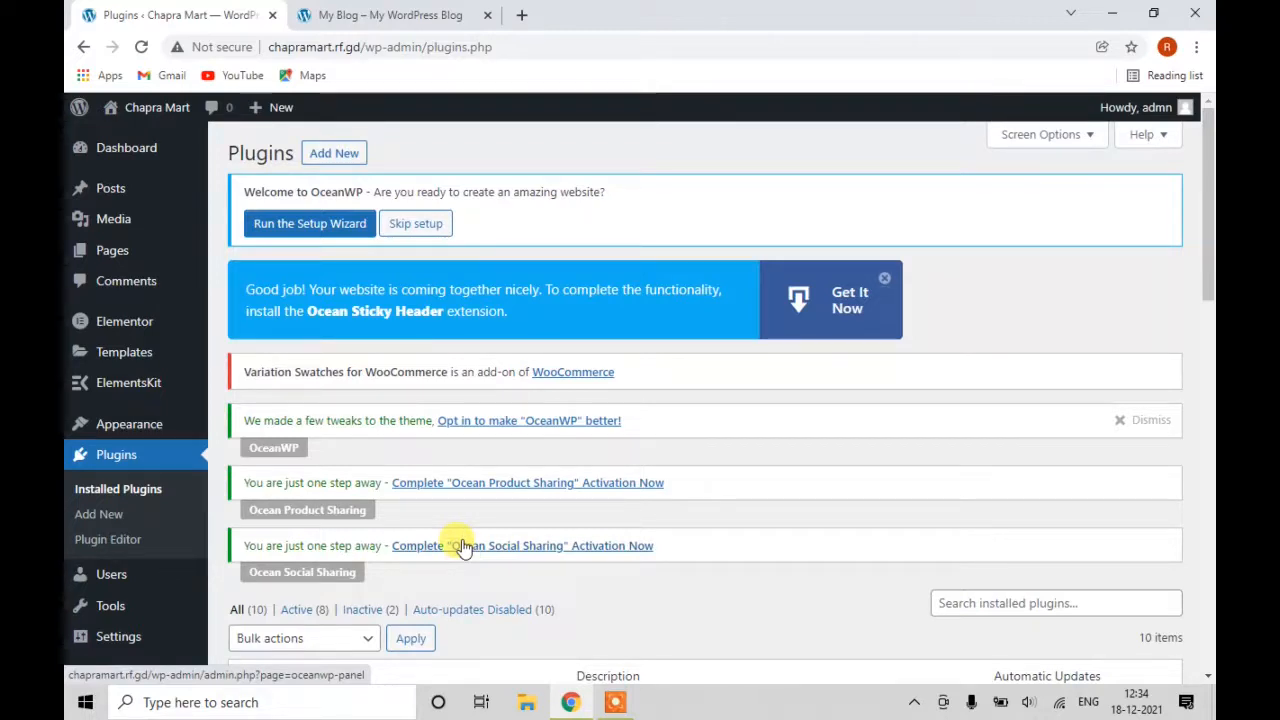
Search Add Plugins for 'woocommerce' and install WooCommerce by Automattic.
{"action": "left_click", "coordinate": [98, 514]}
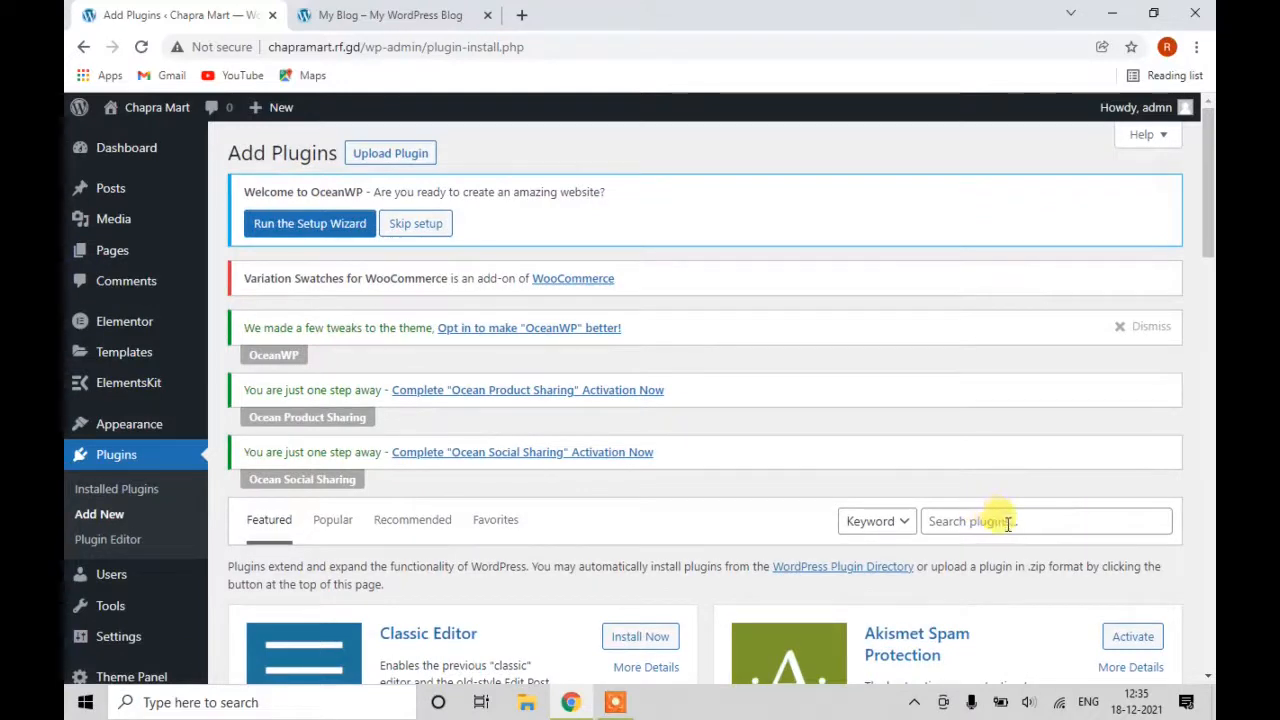
{"action": "left_click", "coordinate": [1008, 523]}
{"action": "type", "text": "woocommerce"}
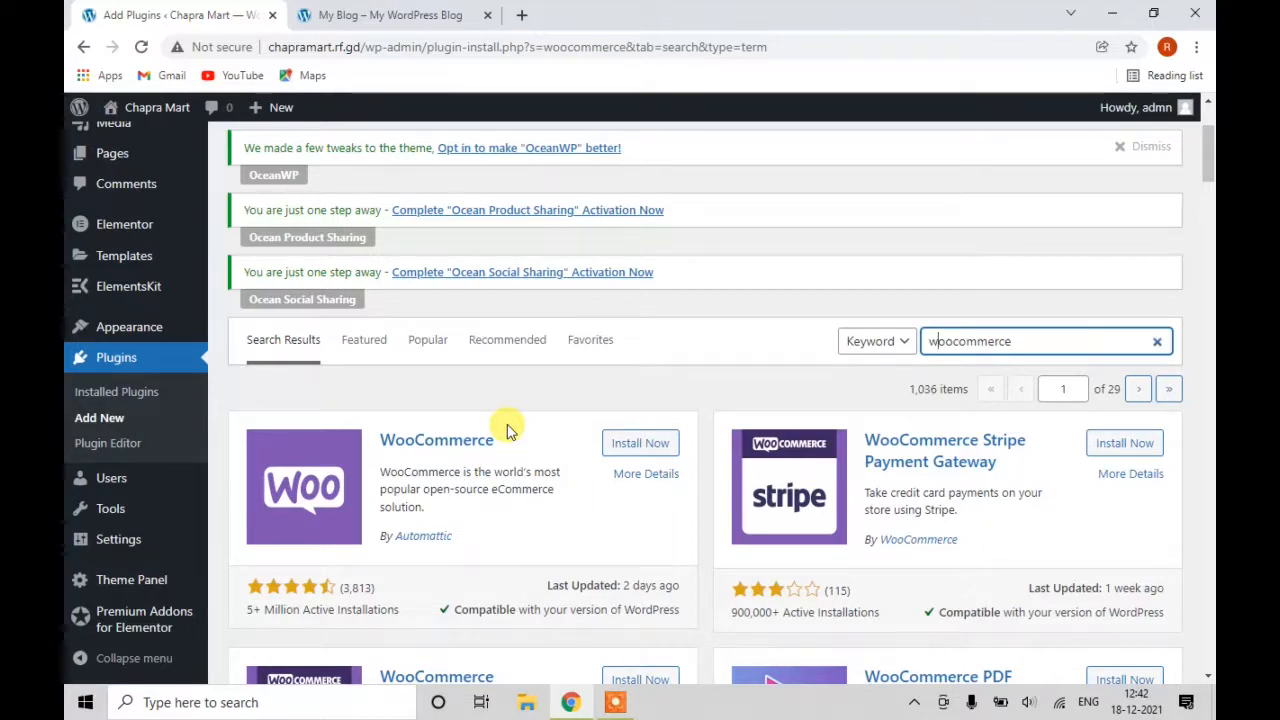
{"action": "left_click", "coordinate": [621, 446]}
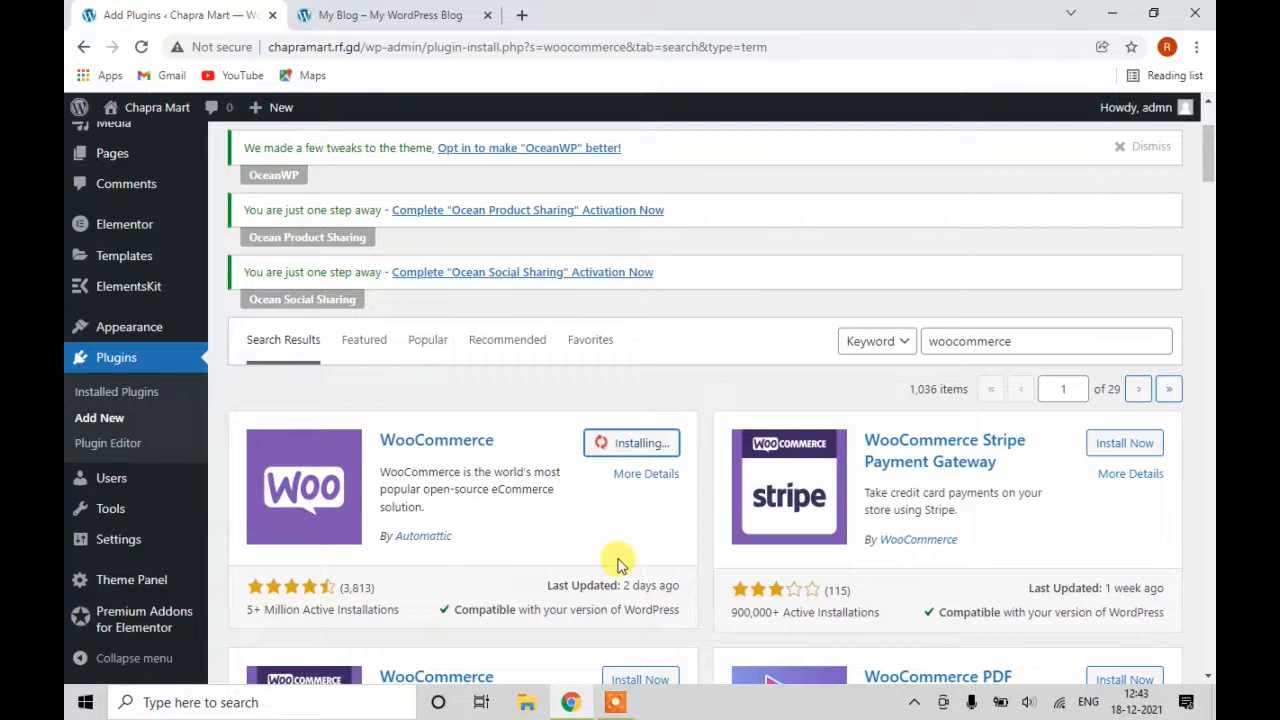
{"action": "scroll", "coordinate": [617, 565], "scroll_direction": "down", "scroll_amount": 1}
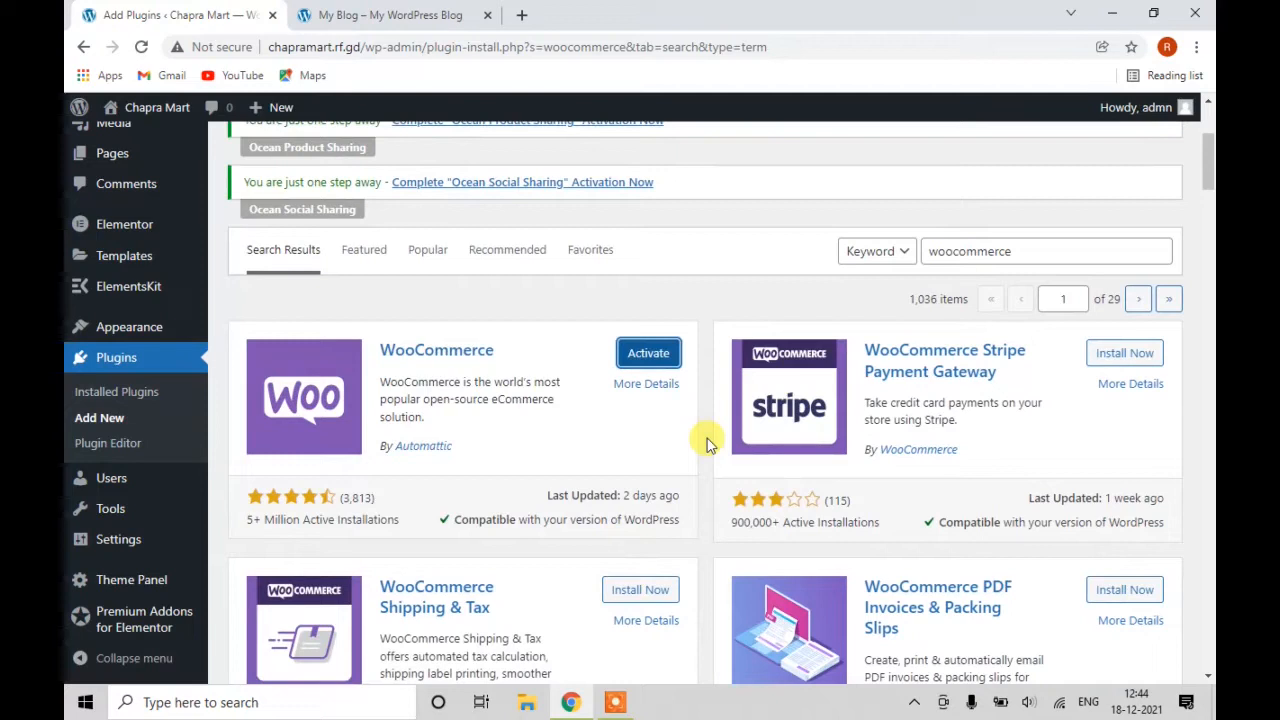
Activate WooCommerce and place the cursor in Address line 1 on the wizard's Store Details step.
{"action": "left_click", "coordinate": [645, 362]}
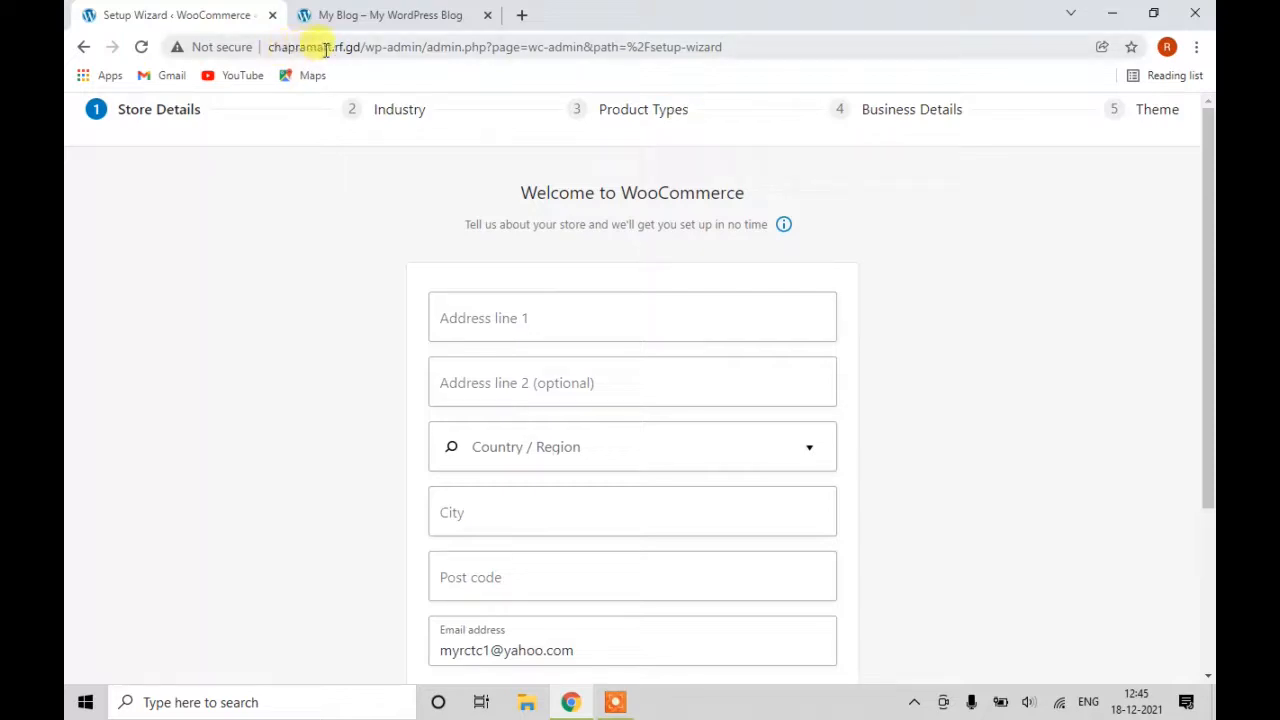
{"action": "left_click_drag", "start_coordinate": [270, 47], "coordinate": [734, 49]}
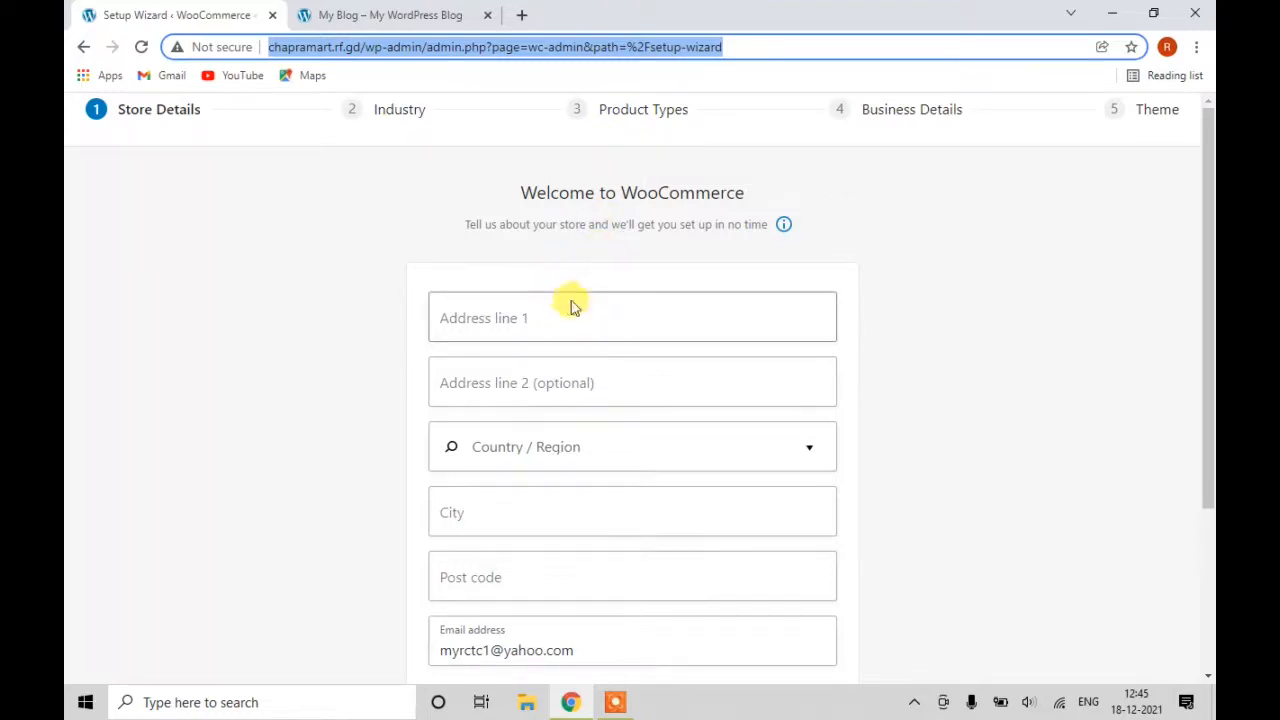
{"action": "left_click", "coordinate": [493, 318]}
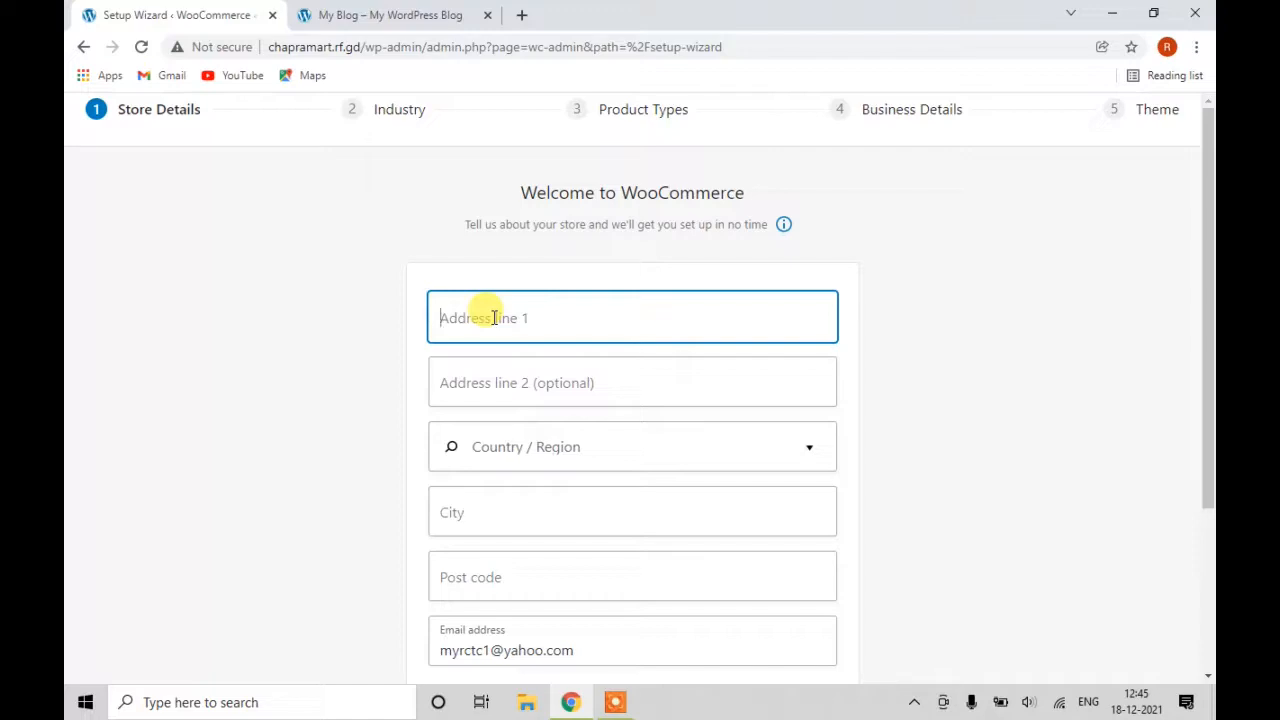
Enter the store's first address line and set Country / Region to India — Bihar.
{"action": "type", "text": "Ch"}
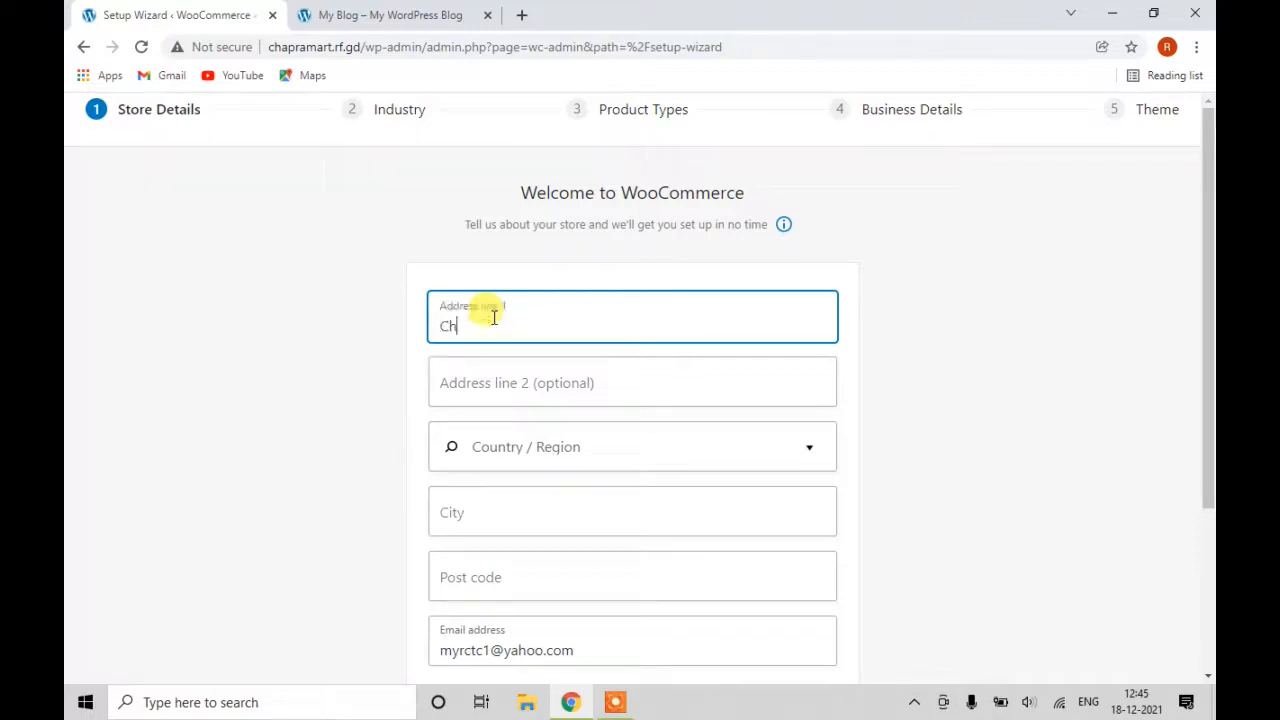
{"action": "type", "text": "apra"}
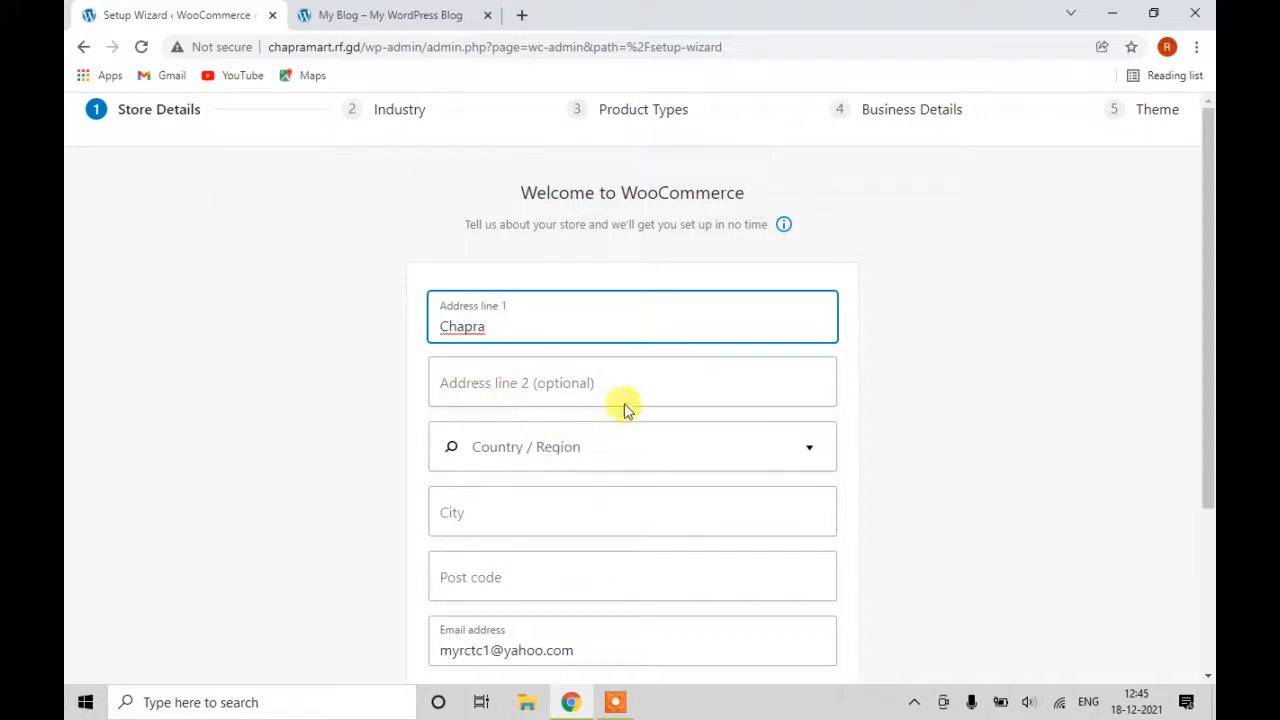
{"action": "left_click", "coordinate": [567, 452]}
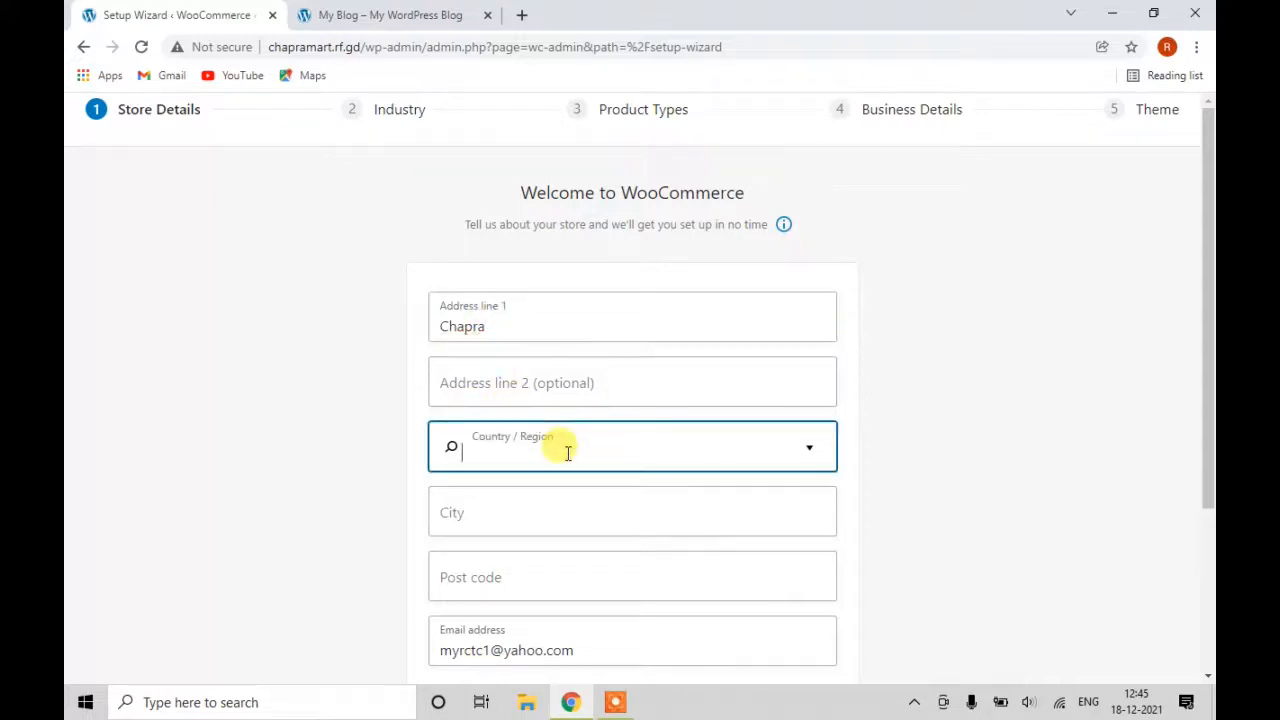
{"action": "type", "text": "in"}
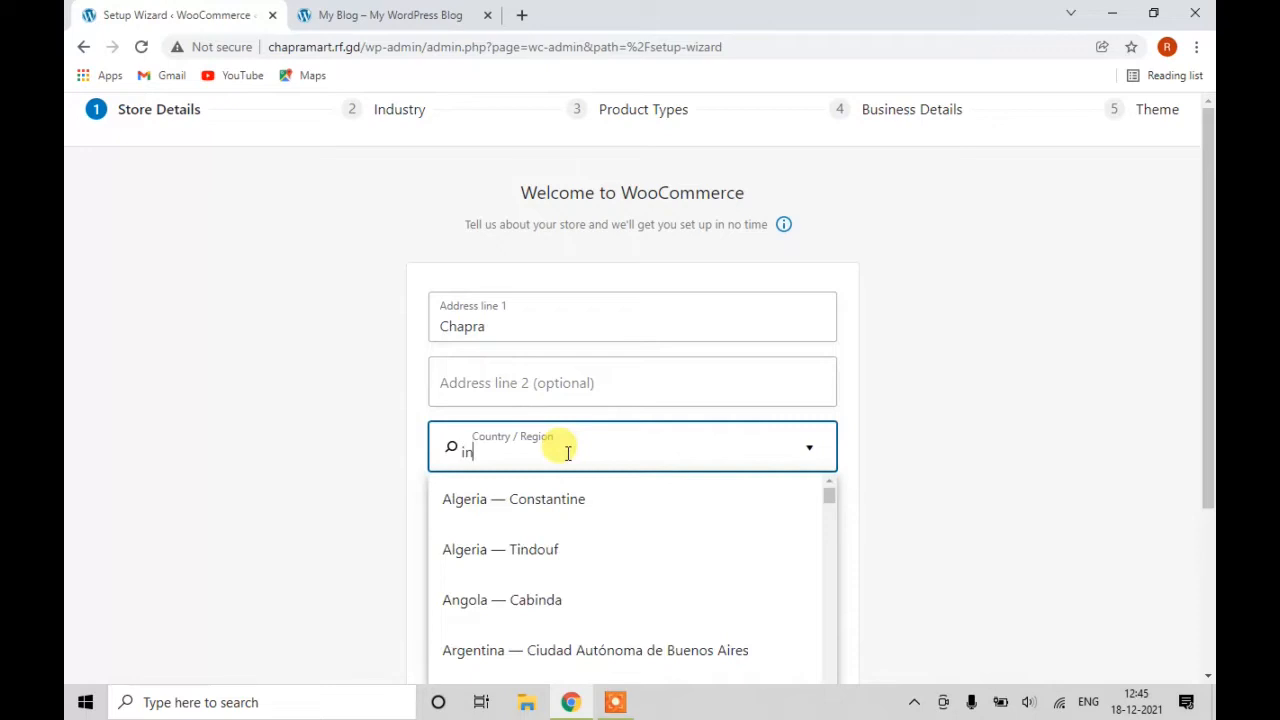
{"action": "type", "text": "d"}
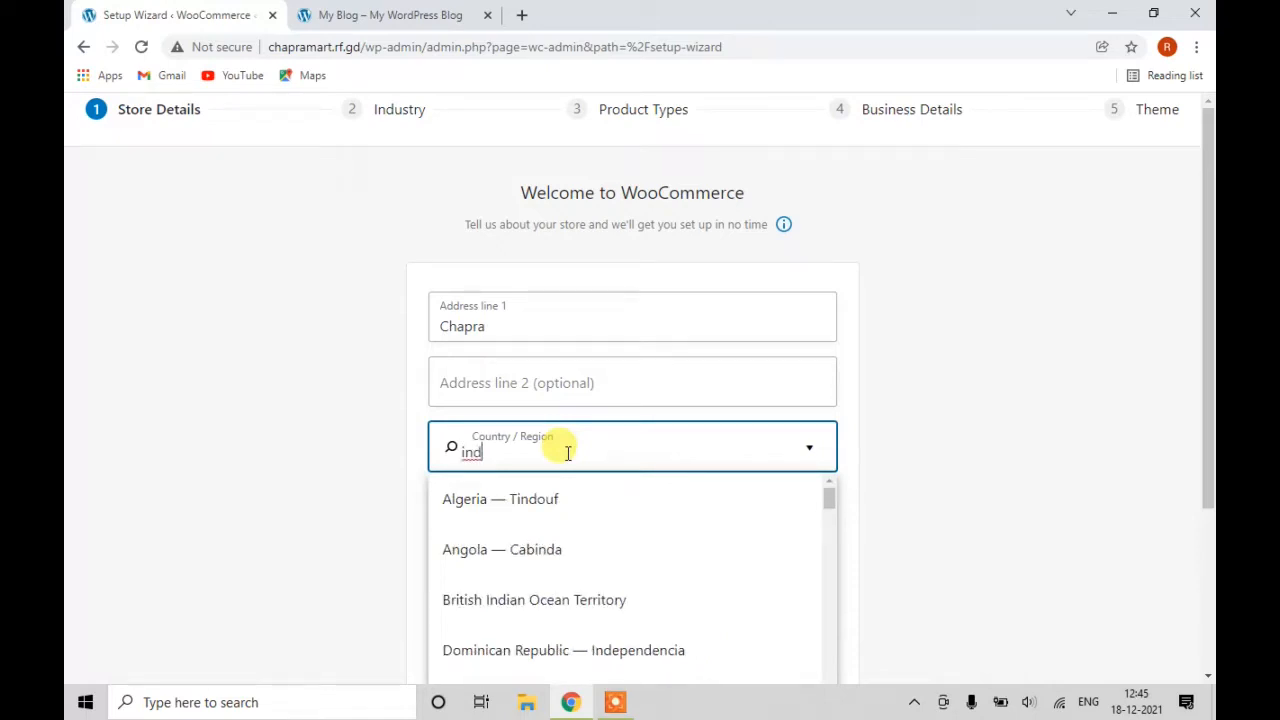
{"action": "type", "text": "i"}
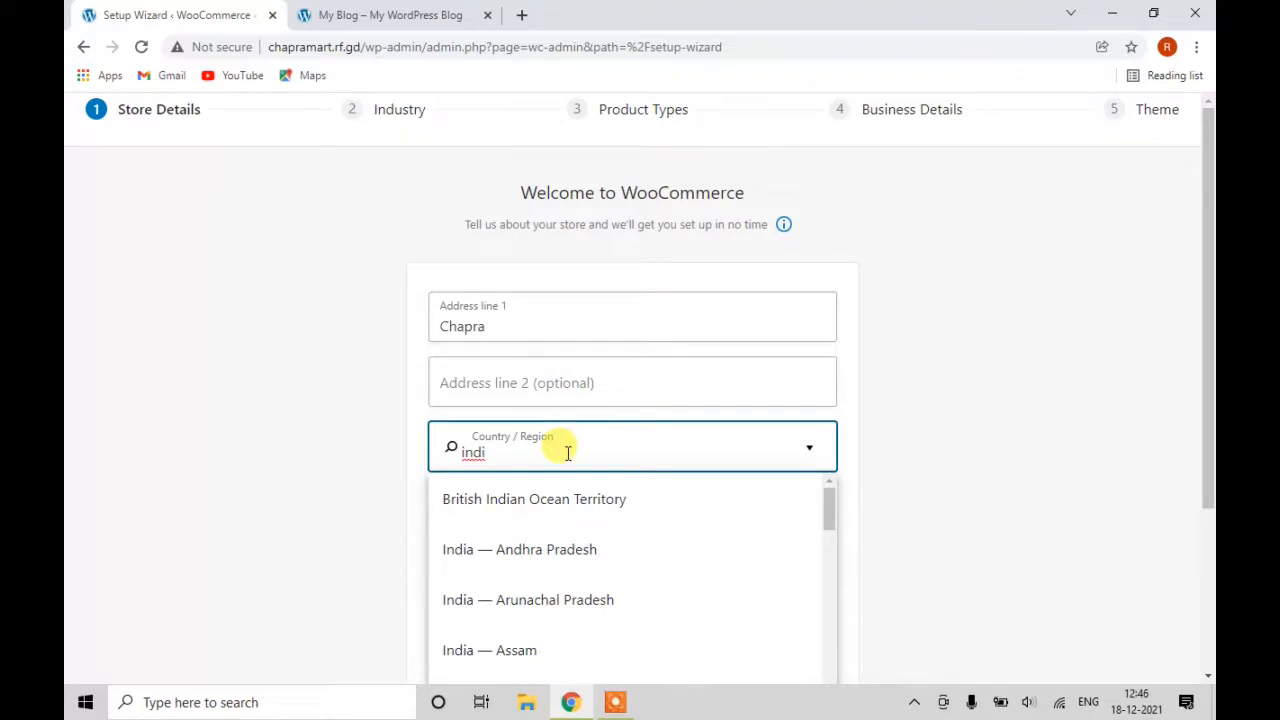
{"action": "type", "text": "a"}
{"action": "scroll", "coordinate": [567, 453], "scroll_direction": "down", "scroll_amount": 3}
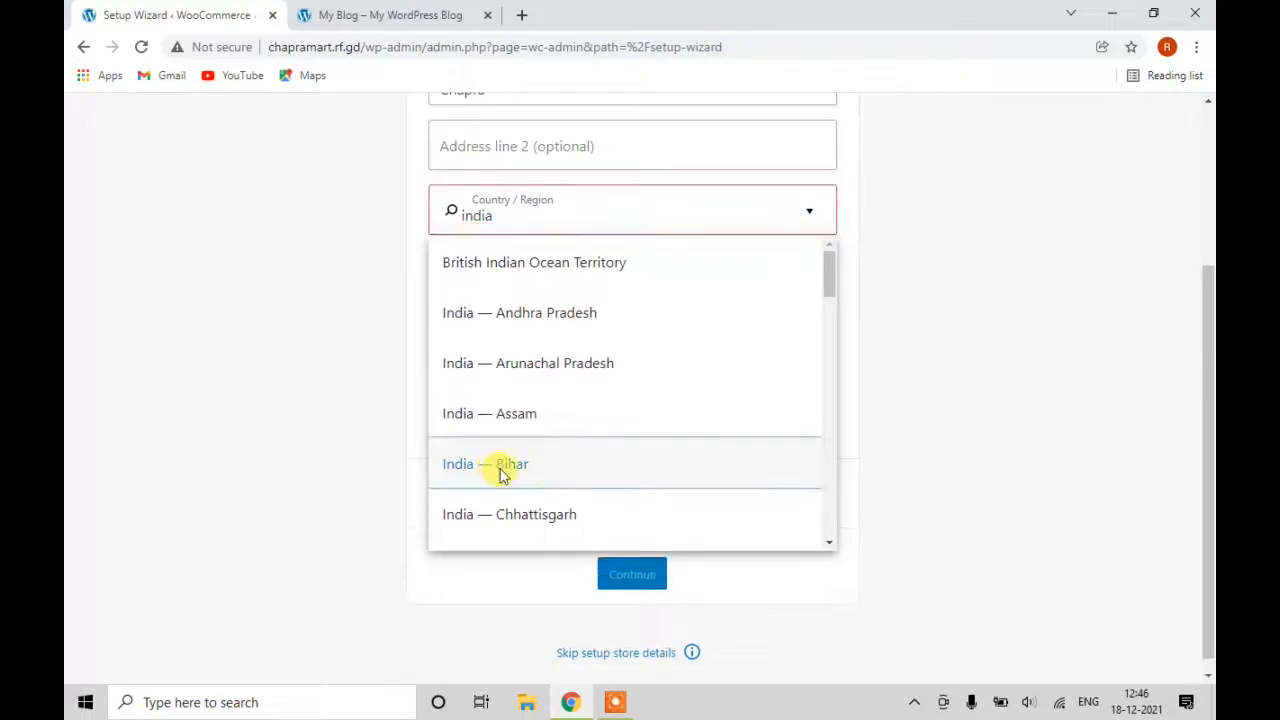
{"action": "left_click", "coordinate": [502, 470]}
Enter Chapra as the city and the store's post code, then continue.
{"action": "left_click", "coordinate": [530, 280]}
{"action": "type", "text": "c"}
{"action": "key", "text": "BackSpace"}
{"action": "type", "text": "C"}
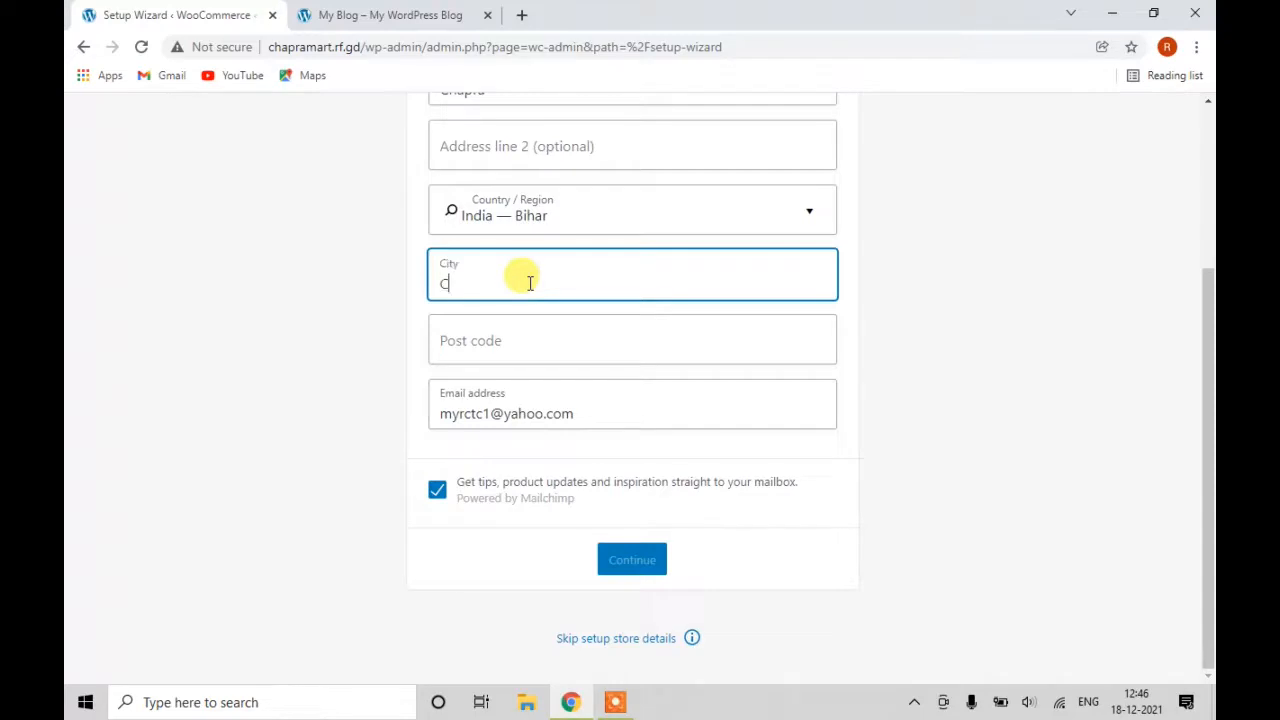
{"action": "type", "text": "hapra"}
{"action": "left_click", "coordinate": [555, 345]}
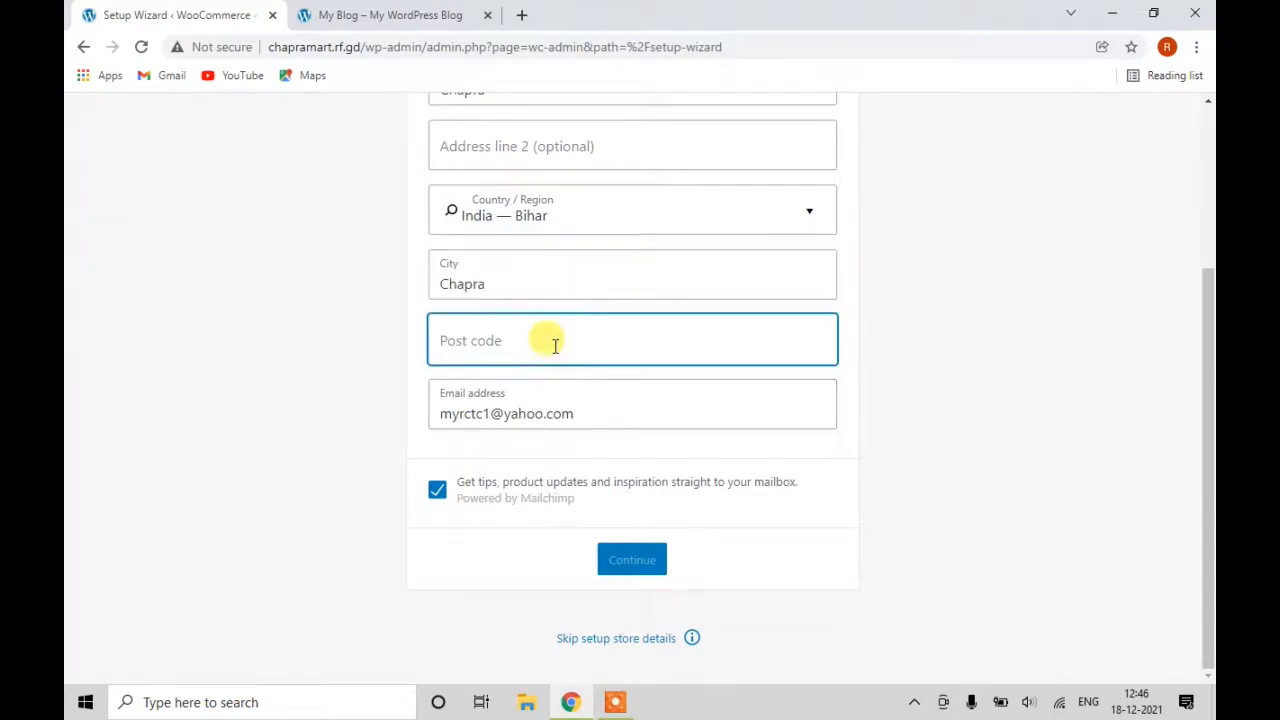
{"action": "type", "text": "8"}
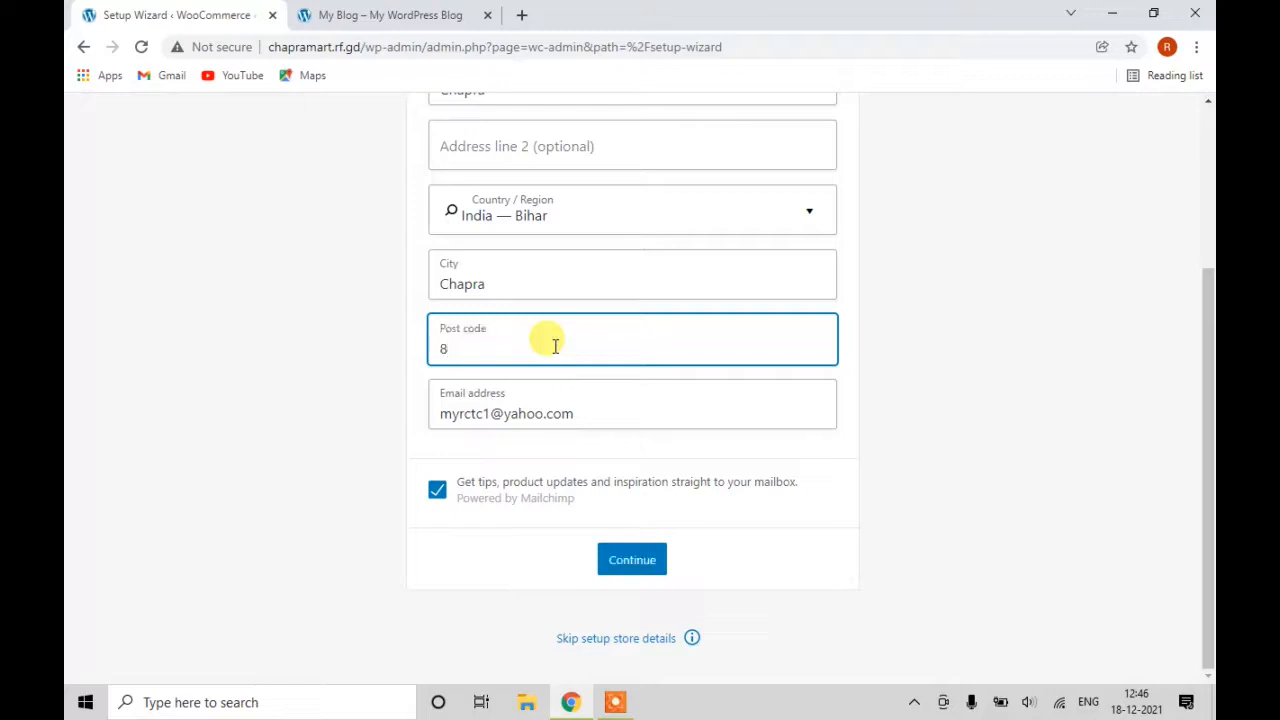
{"action": "type", "text": "414"}
{"action": "key", "text": "BackSpace"}
{"action": "type", "text": "1130"}
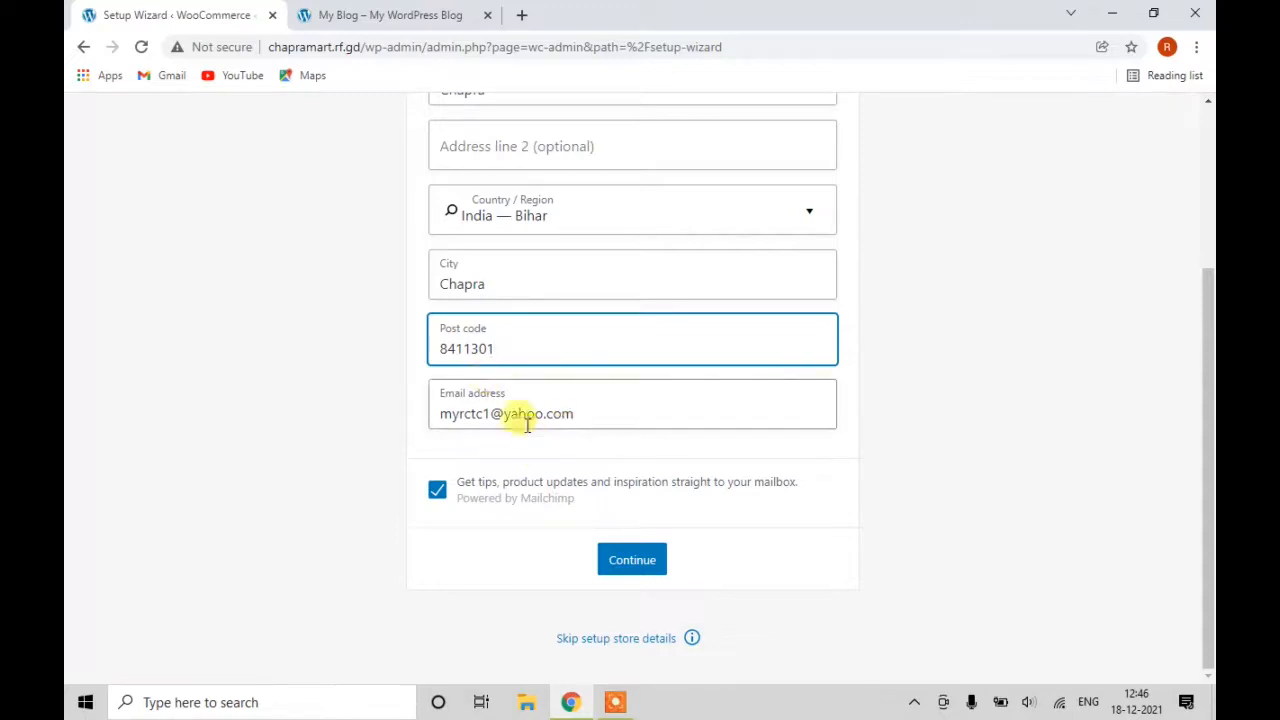
{"action": "left_click", "coordinate": [620, 565]}
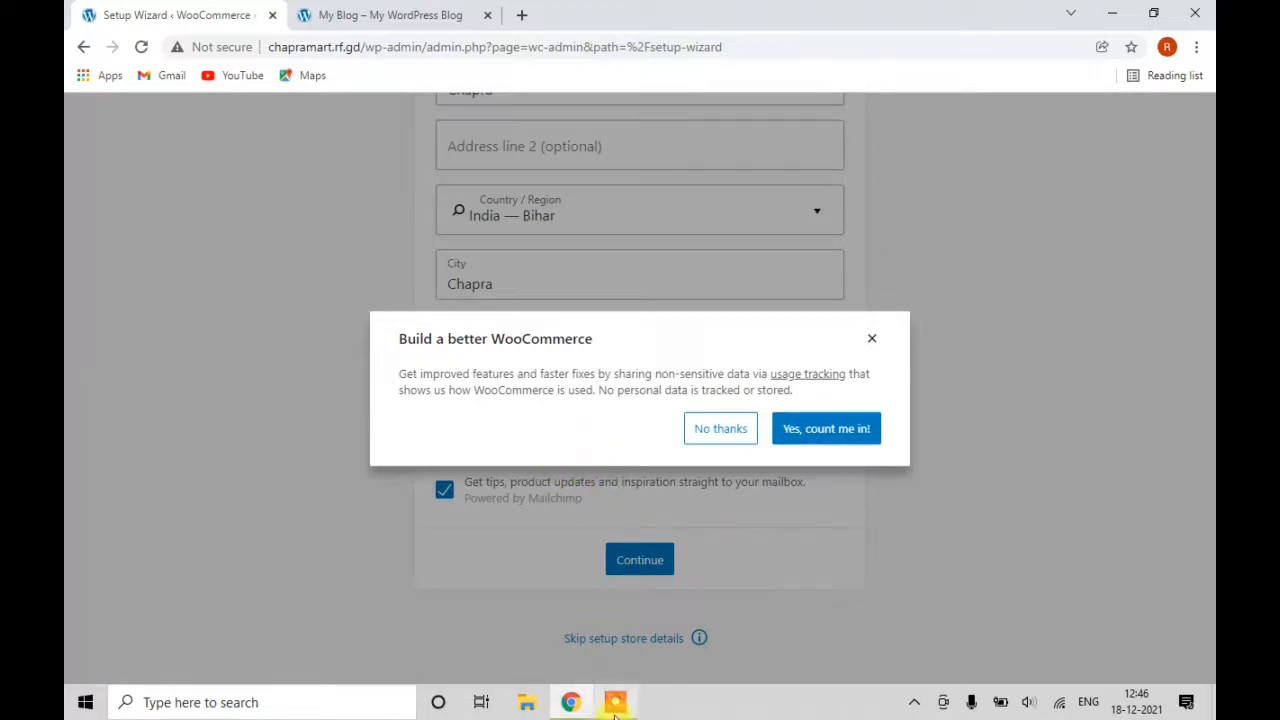
Choose No thanks on the Build a better WooCommerce usage-tracking prompt.
{"action": "left_click", "coordinate": [701, 436]}
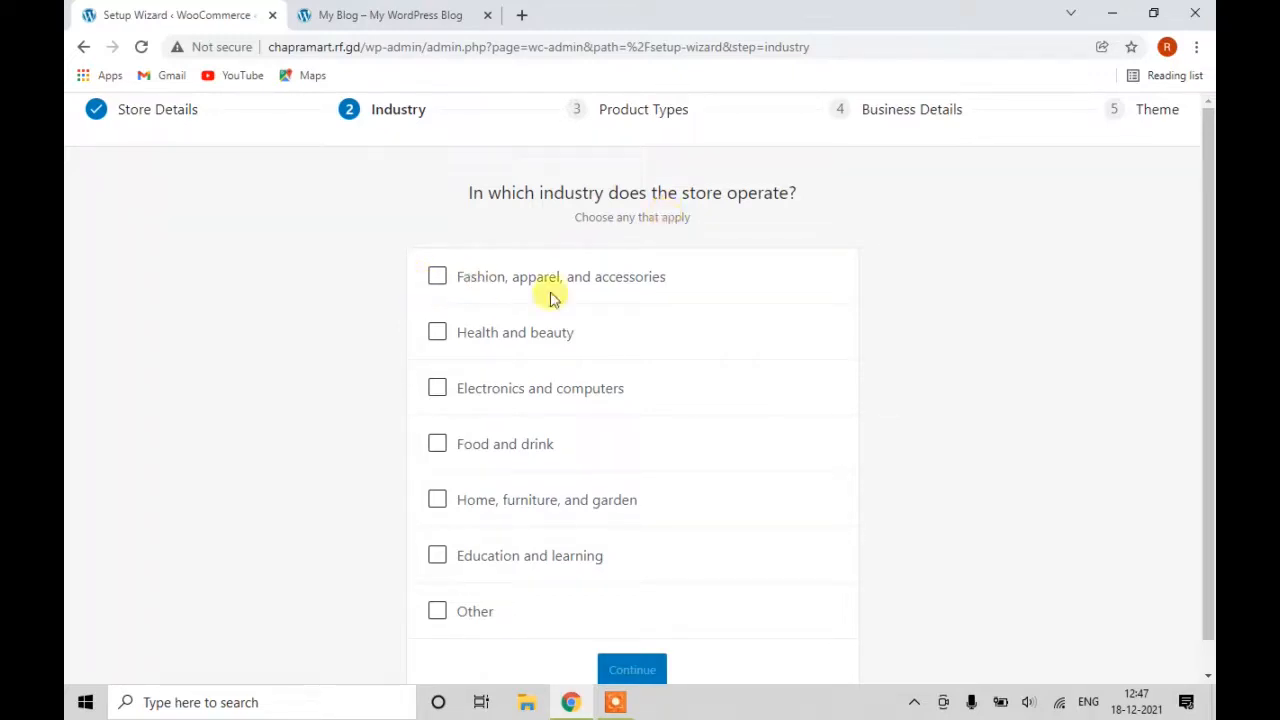
Tick Food and drink and Health and beauty, leave Other unticked, and continue.
{"action": "scroll", "coordinate": [571, 313], "scroll_direction": "down", "scroll_amount": 1}
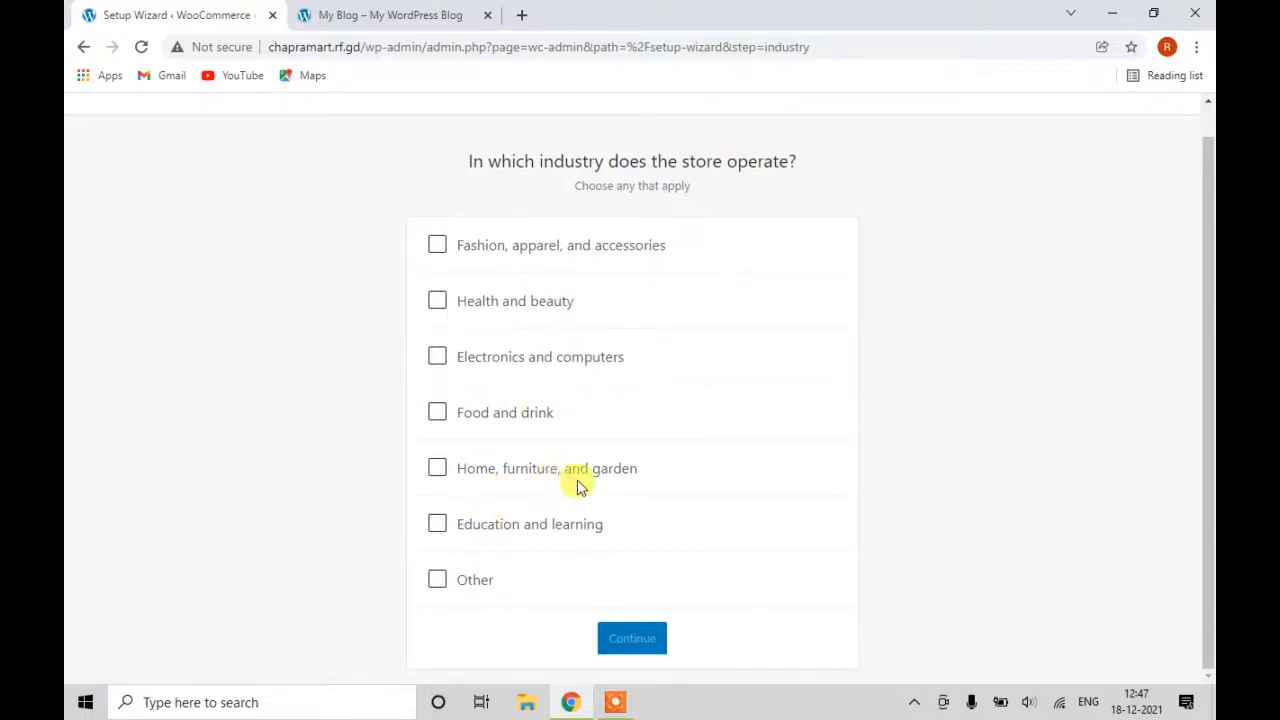
{"action": "left_click", "coordinate": [441, 421]}
{"action": "left_click", "coordinate": [443, 312]}
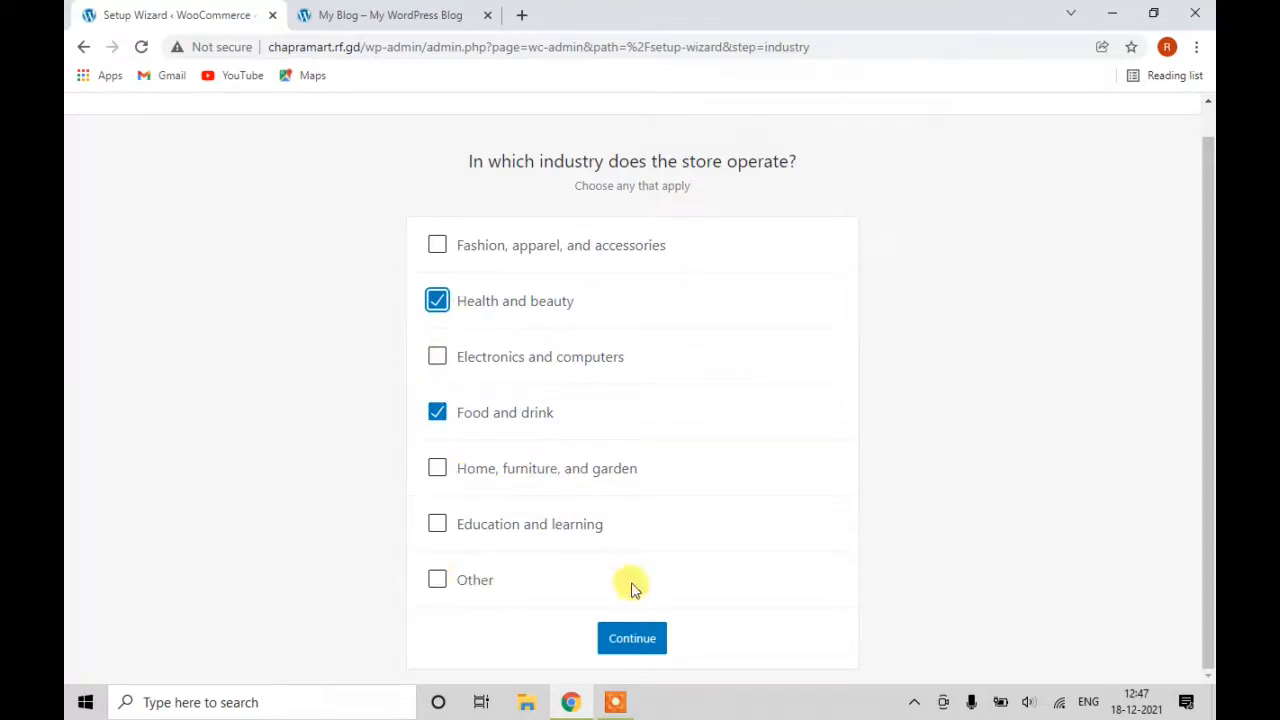
{"action": "left_click", "coordinate": [437, 582]}
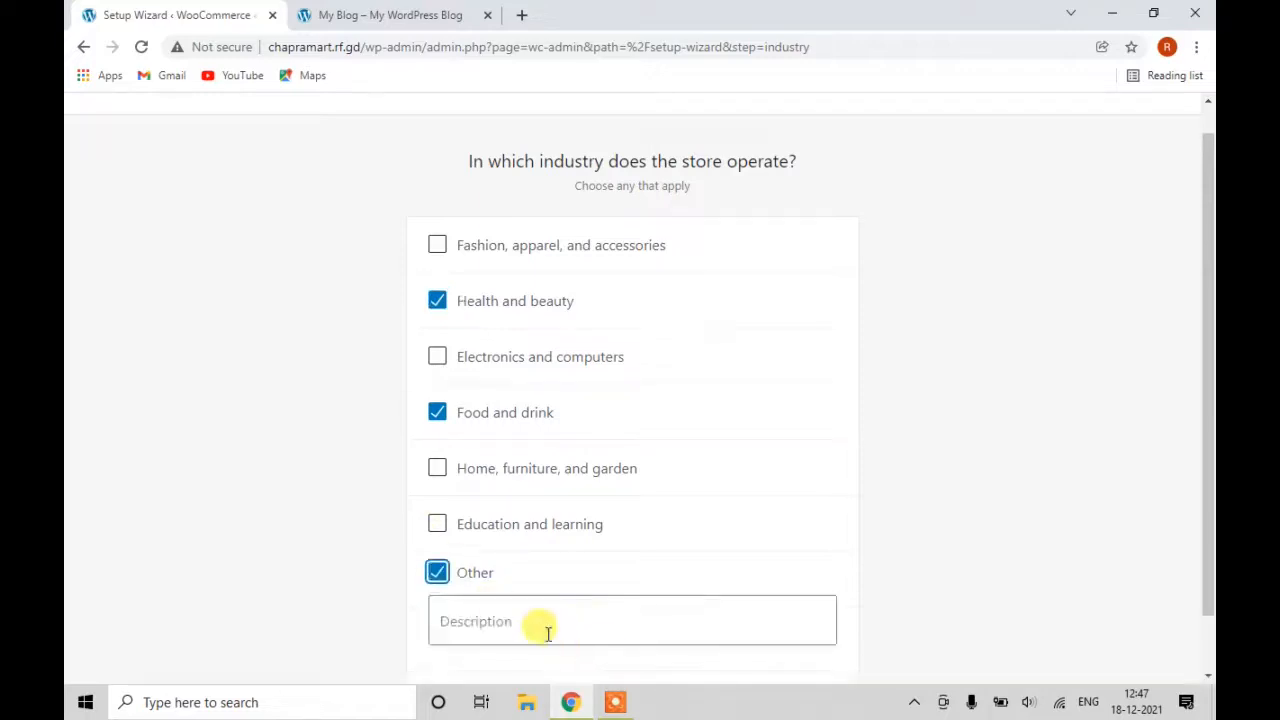
{"action": "scroll", "coordinate": [586, 606], "scroll_direction": "down", "scroll_amount": 1}
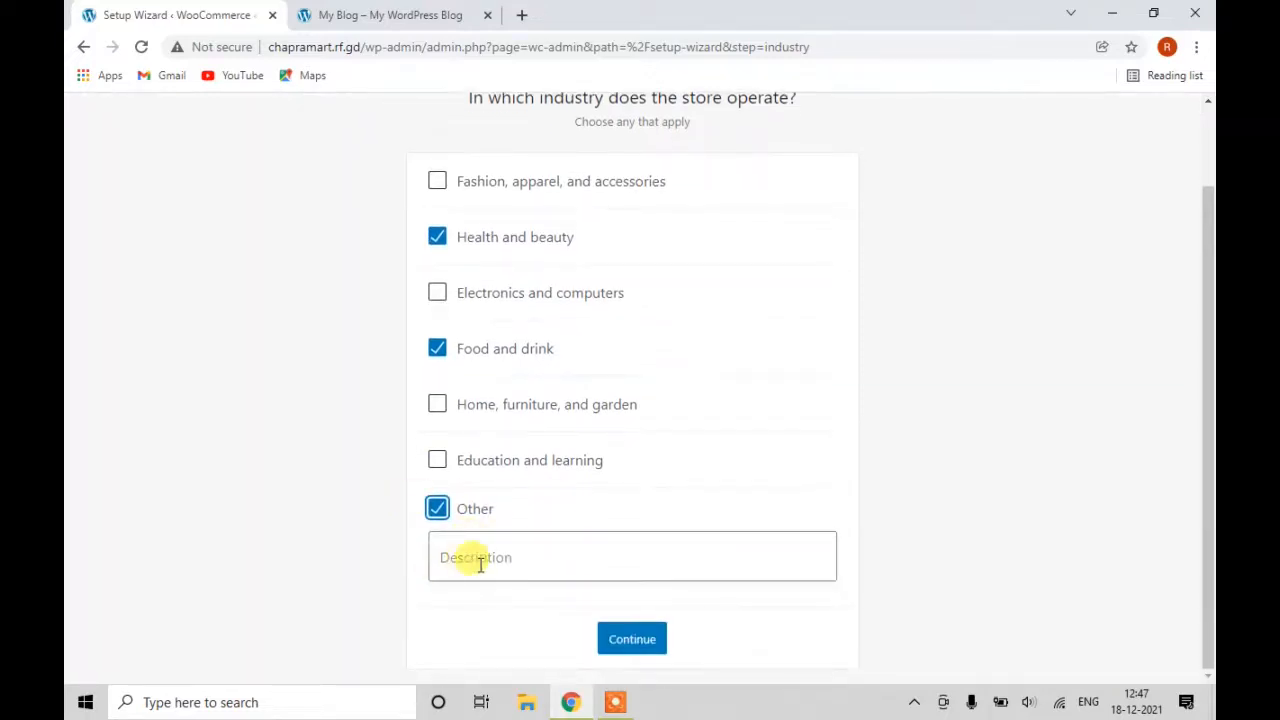
{"action": "left_click", "coordinate": [437, 510]}
{"action": "left_click", "coordinate": [640, 640]}
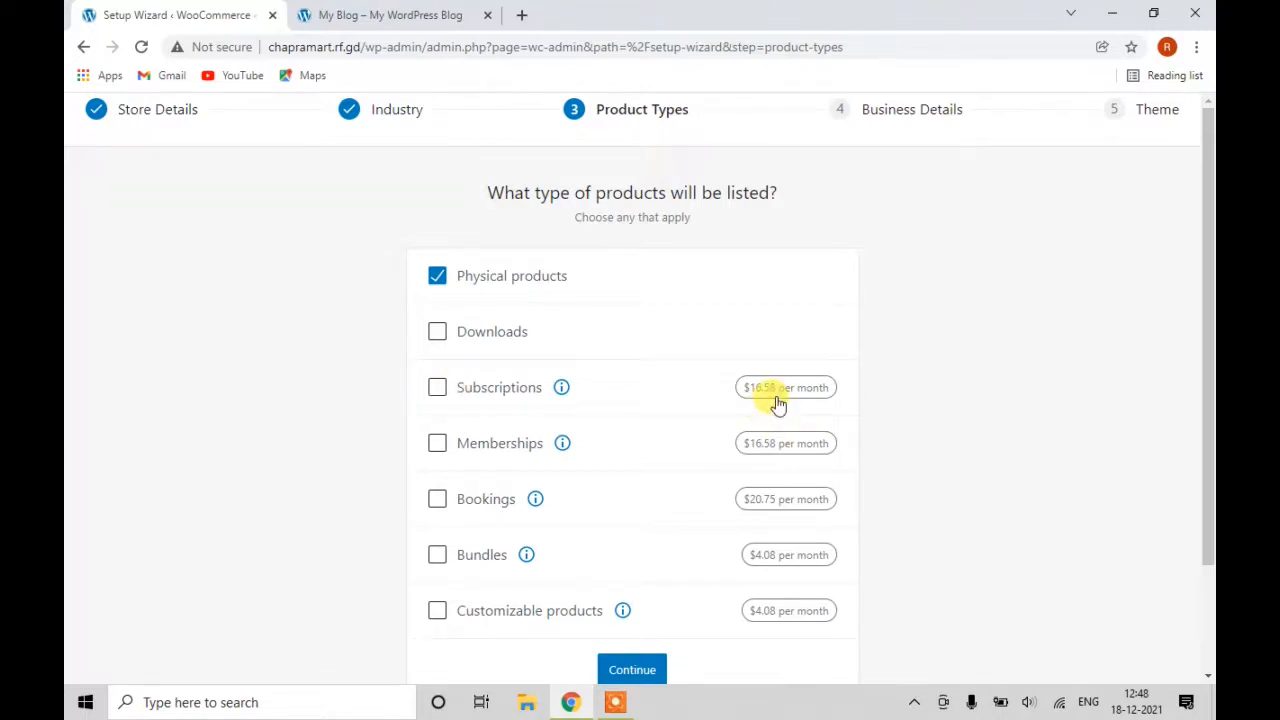
Confirm Physical products as the product type and plan 11 - 100 products.
{"action": "scroll", "coordinate": [488, 486], "scroll_direction": "down", "scroll_amount": 1}
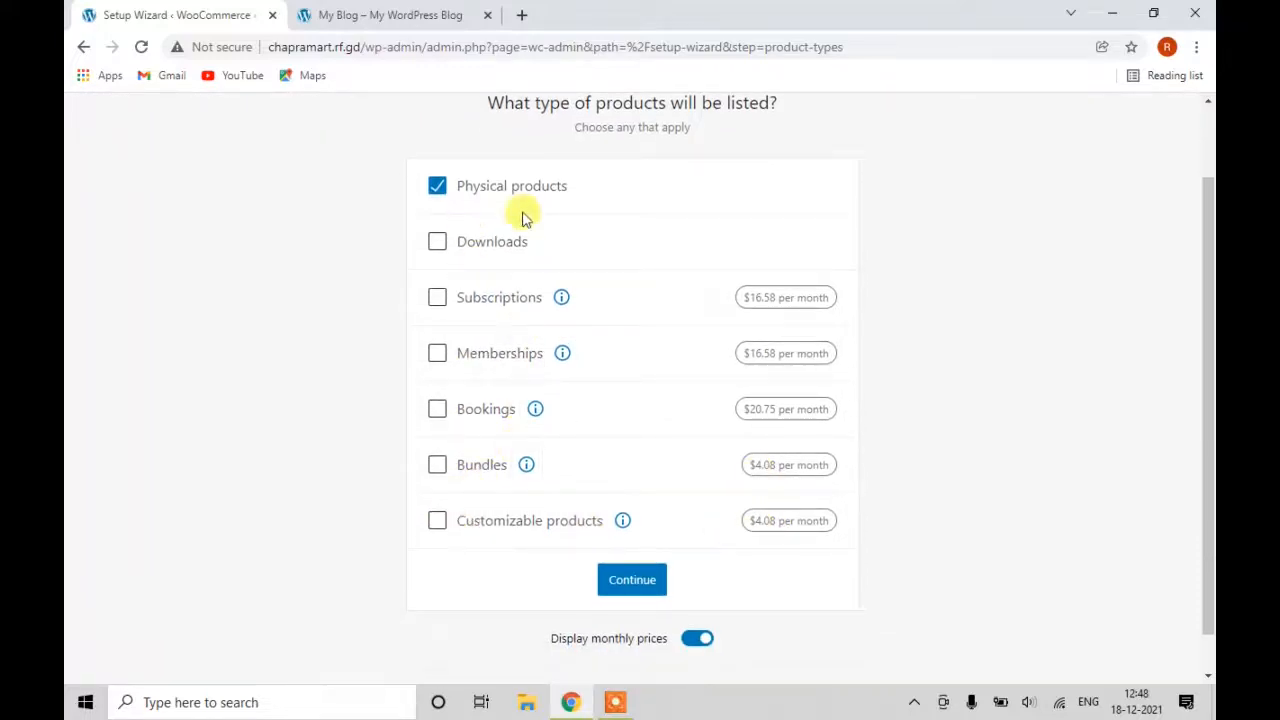
{"action": "left_click", "coordinate": [631, 580]}
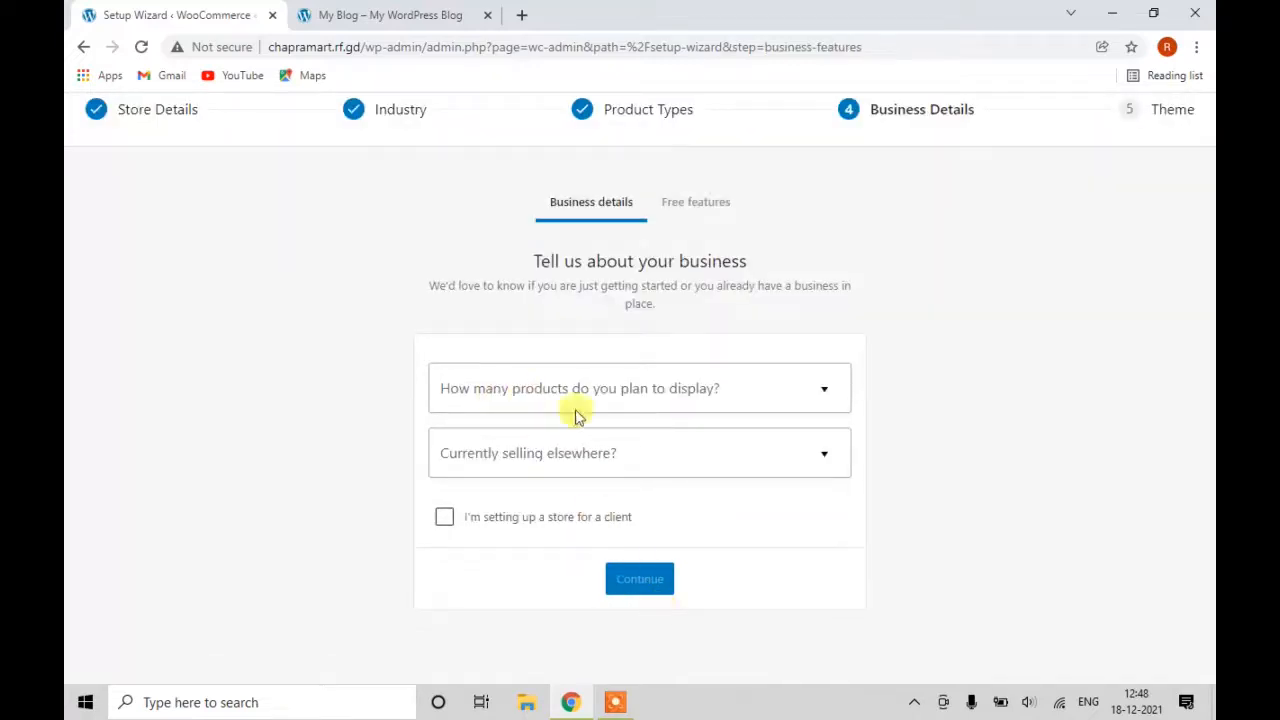
{"action": "left_click", "coordinate": [688, 402]}
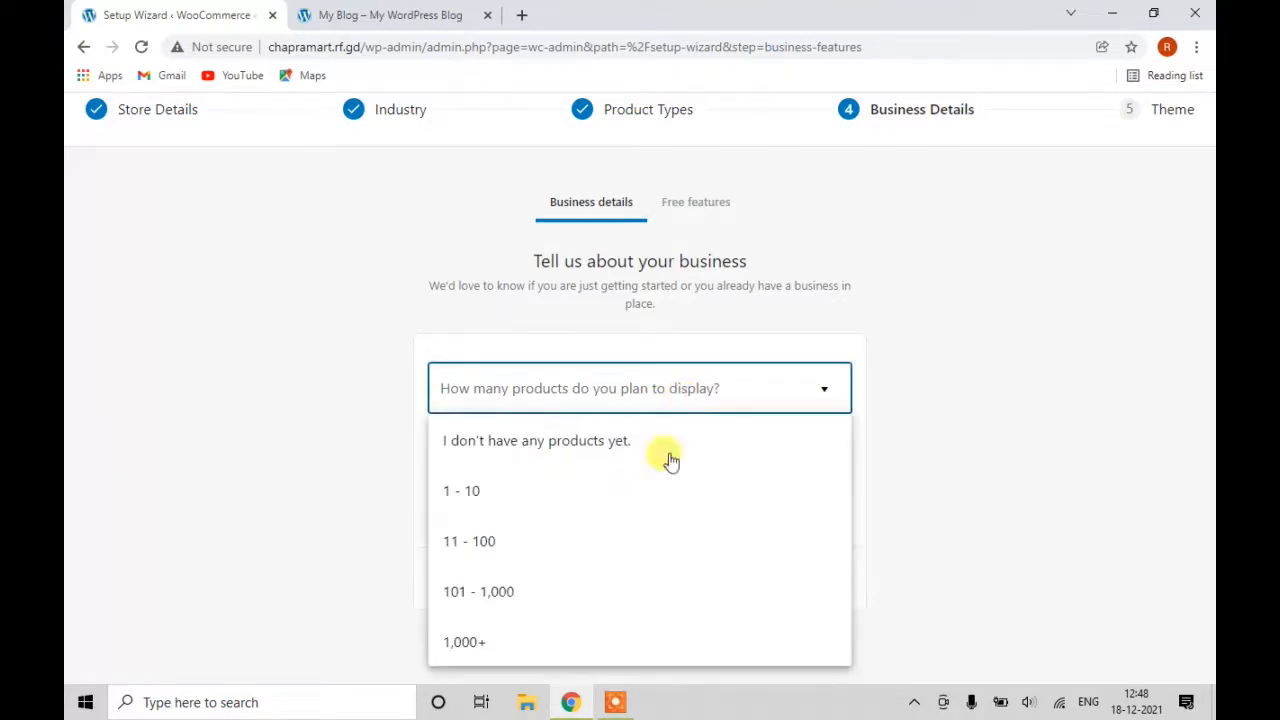
{"action": "left_click", "coordinate": [624, 548]}
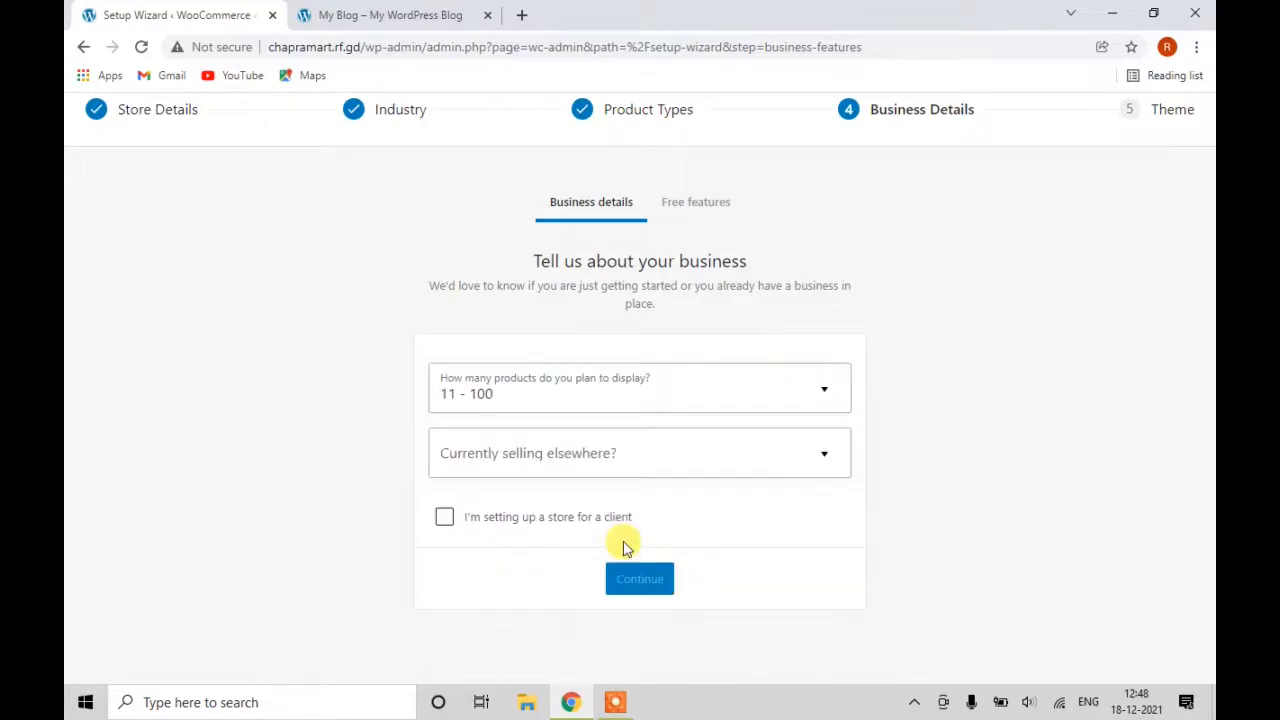
Answer No to selling elsewhere, then submit and add the recommended free business features.
{"action": "left_click", "coordinate": [590, 469]}
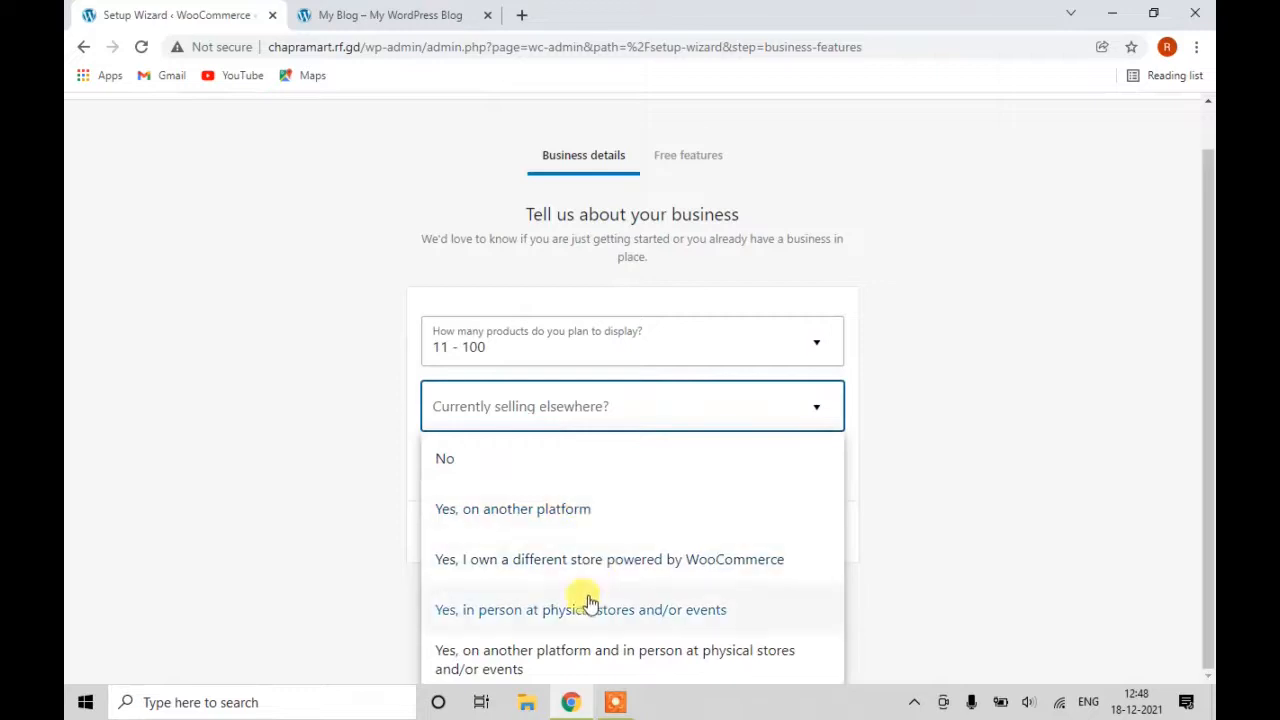
{"action": "left_click", "coordinate": [567, 478]}
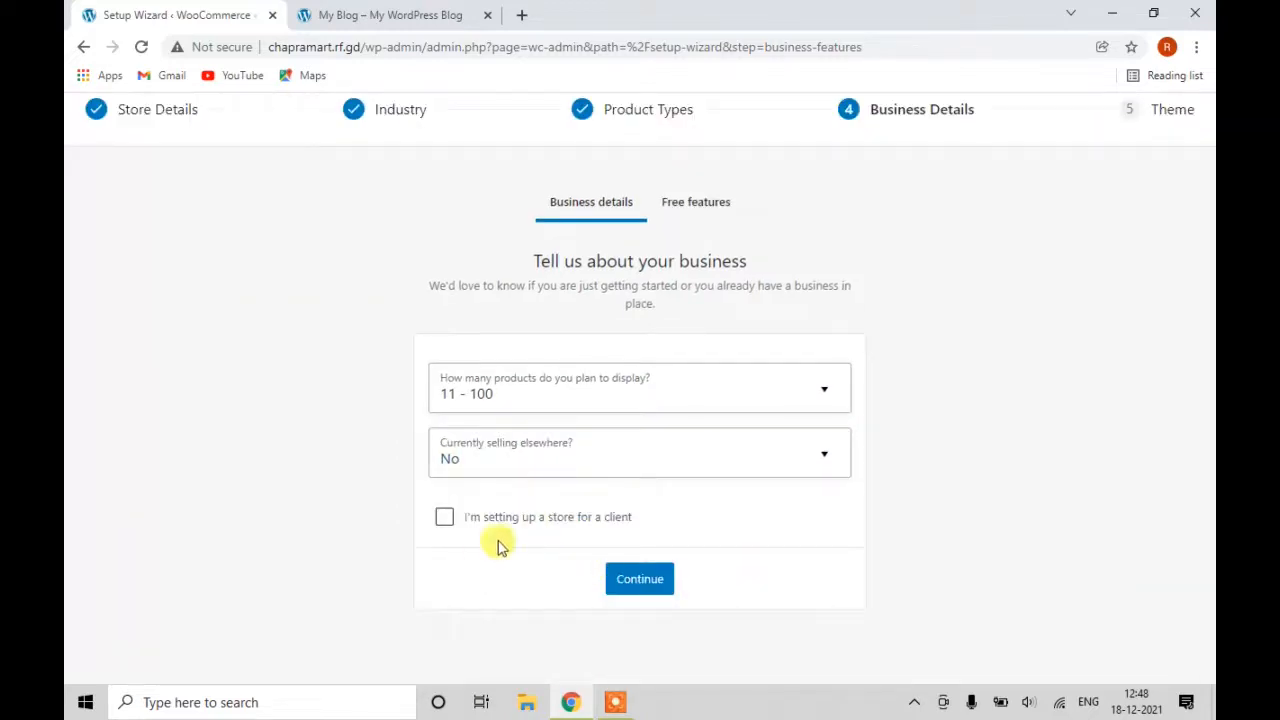
{"action": "left_click", "coordinate": [652, 590]}
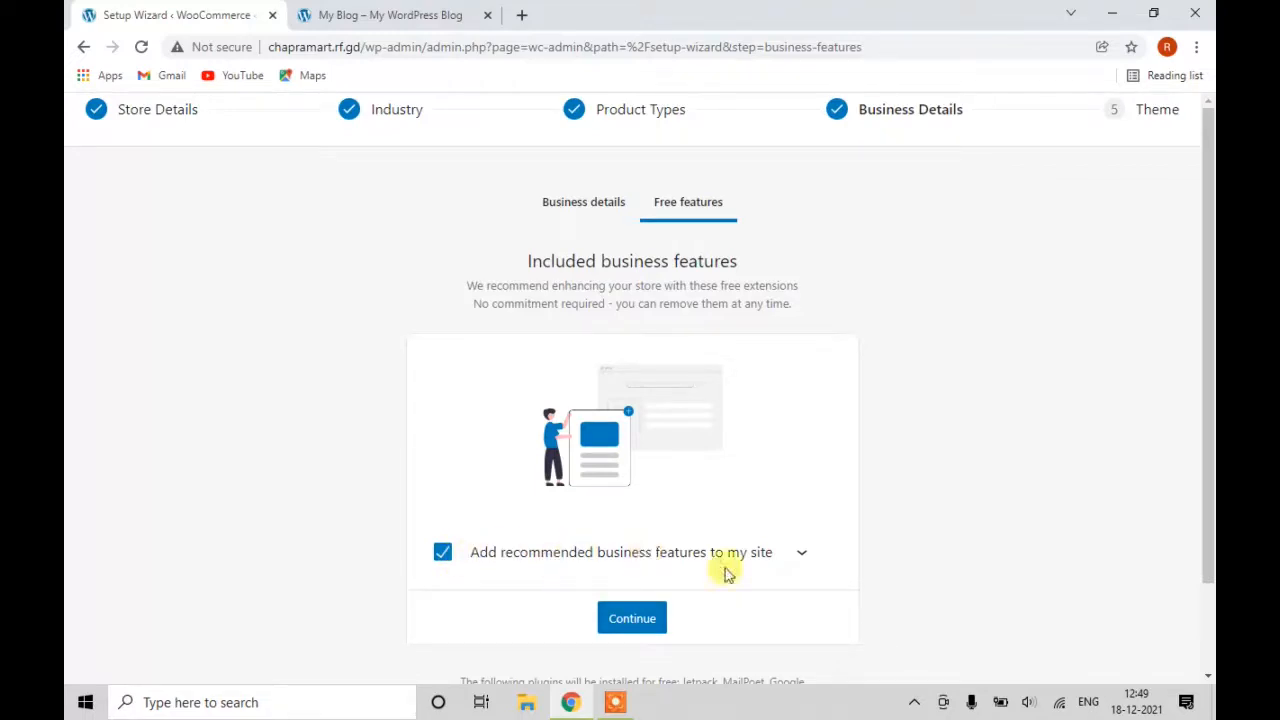
{"action": "left_click", "coordinate": [645, 620]}
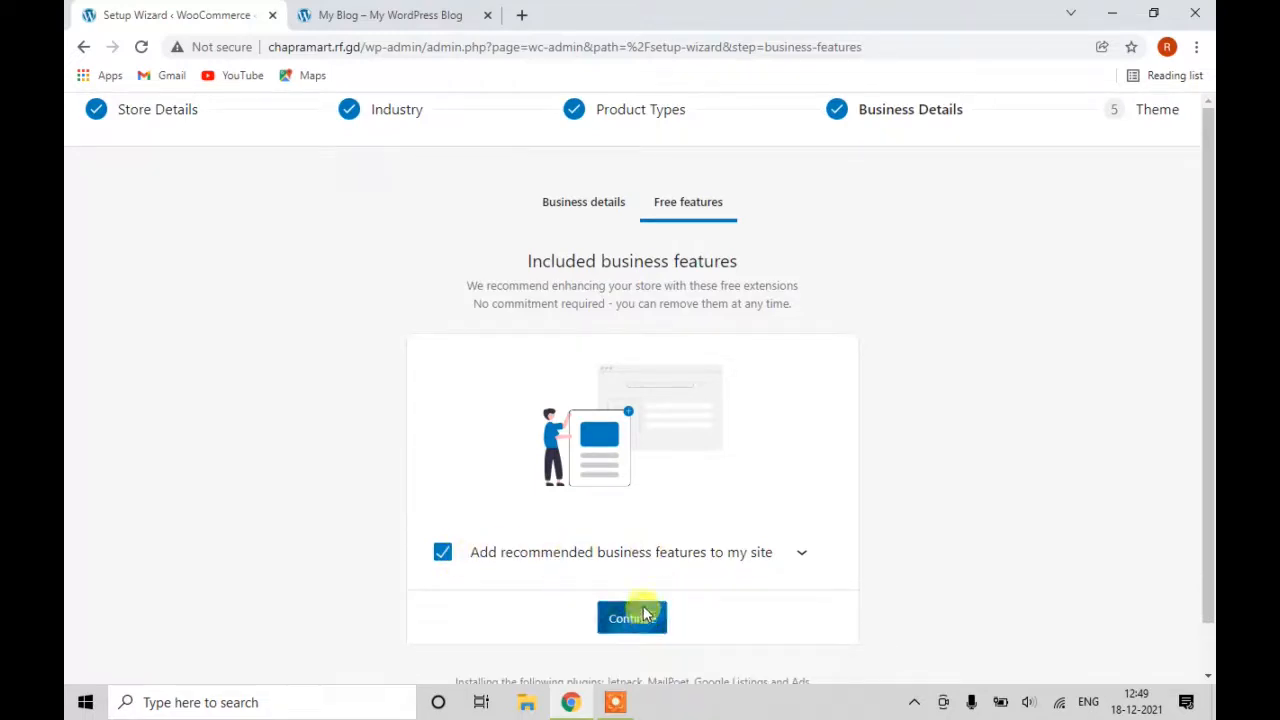
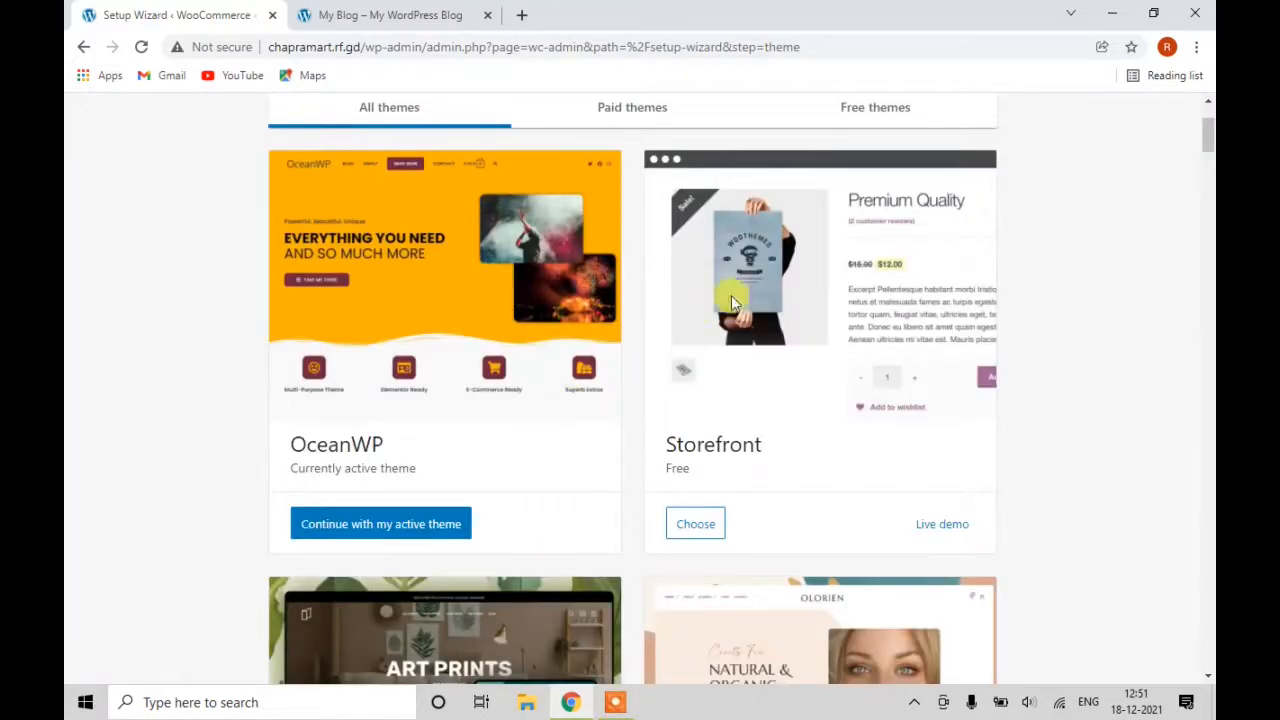
Keep the active OceanWP theme to complete the wizard and reach WooCommerce Home.
{"action": "scroll", "coordinate": [720, 374], "scroll_direction": "down", "scroll_amount": 4}
{"action": "scroll", "coordinate": [722, 392], "scroll_direction": "down", "scroll_amount": 2}
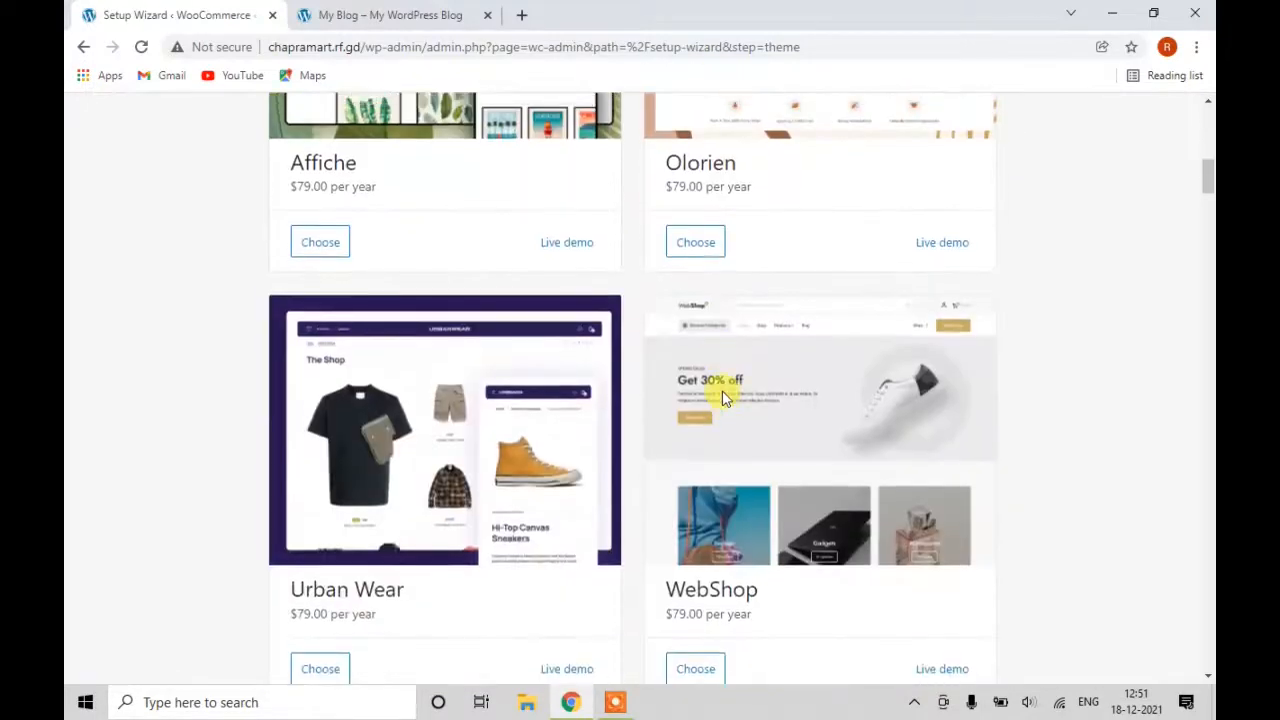
{"action": "scroll", "coordinate": [722, 390], "scroll_direction": "up", "scroll_amount": 7}
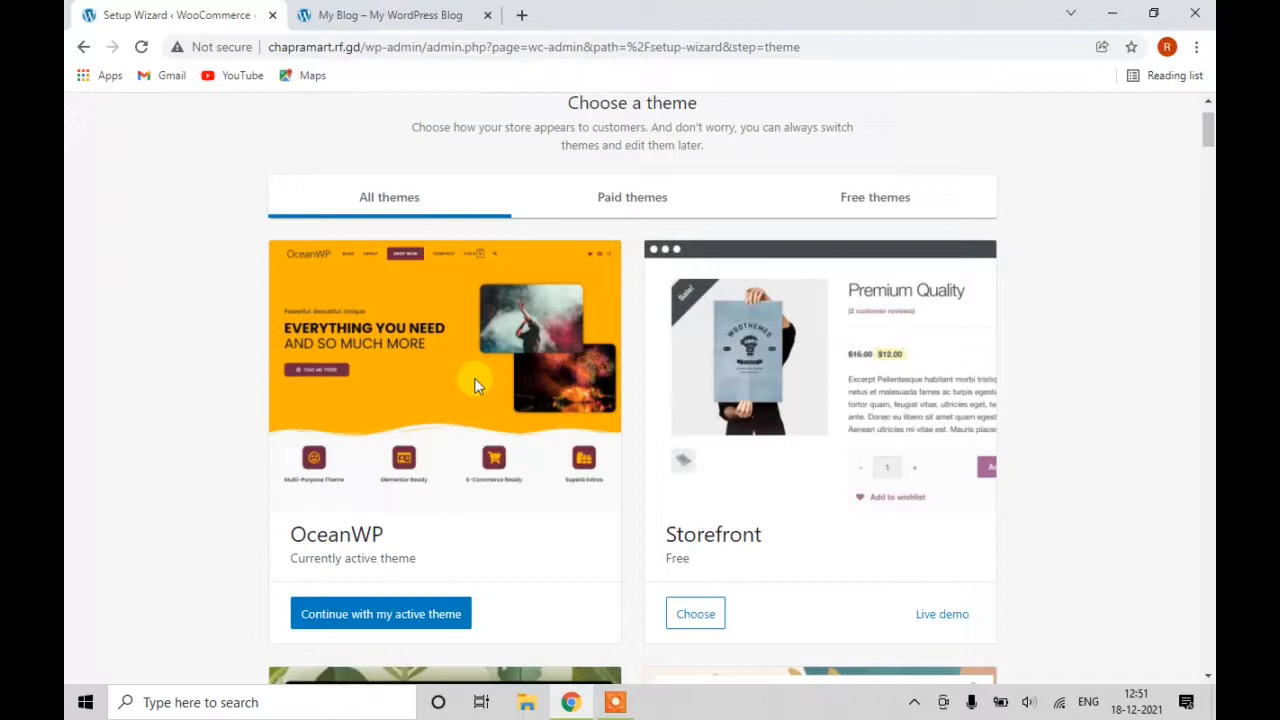
{"action": "left_click", "coordinate": [412, 628]}
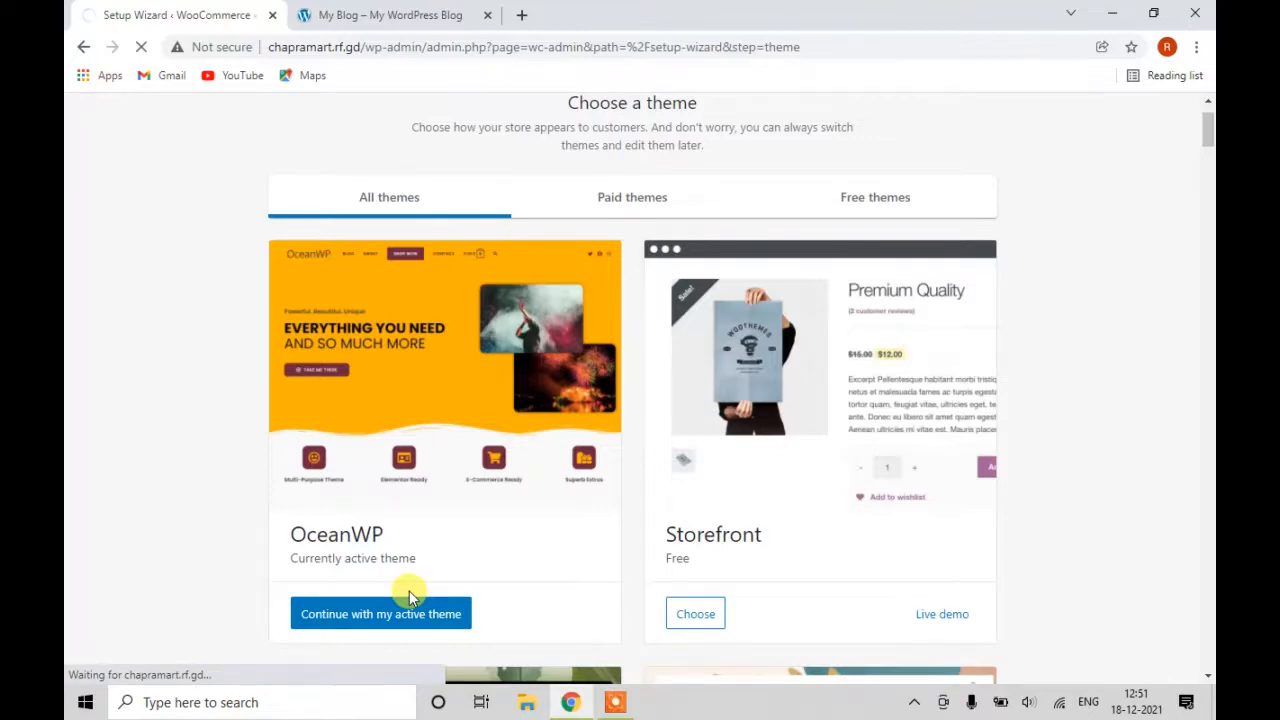
{"action": "scroll", "coordinate": [538, 347], "scroll_direction": "up", "scroll_amount": 1}
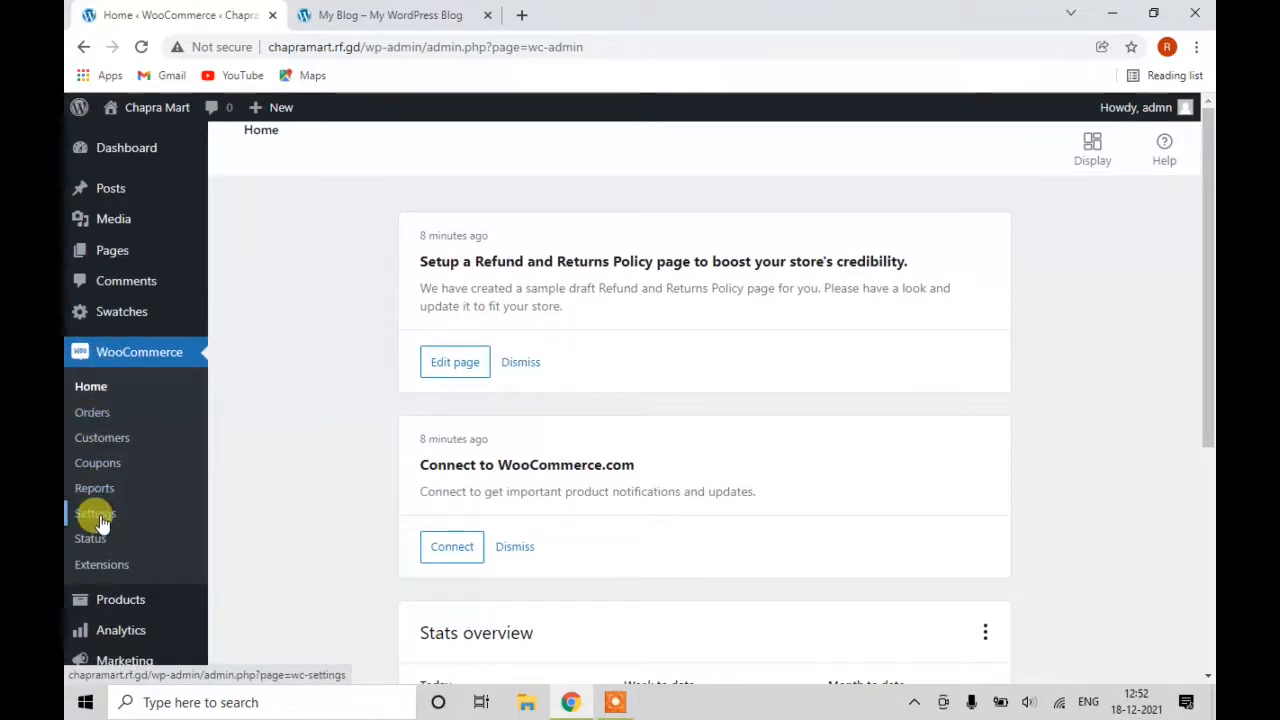
Go to WooCommerce Settings and dismiss the OceanWP opt-in and HTTPS warning notices.
{"action": "left_click", "coordinate": [97, 514]}
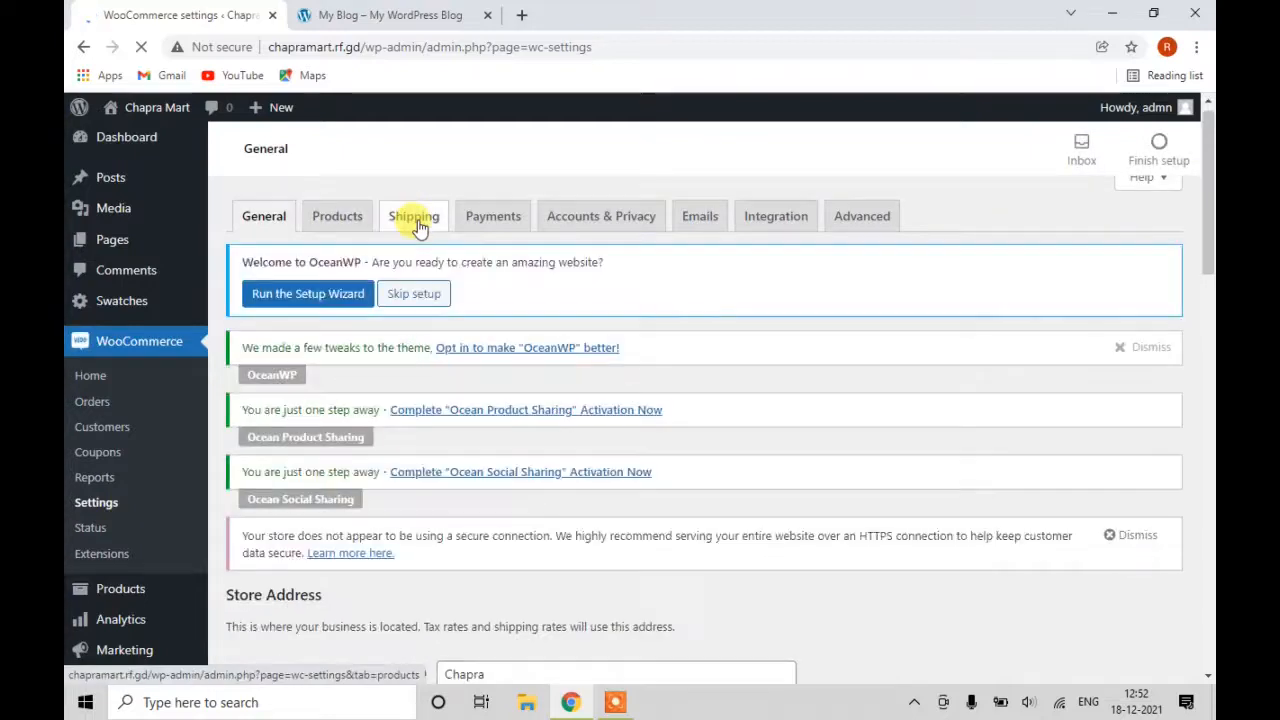
{"action": "scroll", "coordinate": [343, 250], "scroll_direction": "down", "scroll_amount": 1}
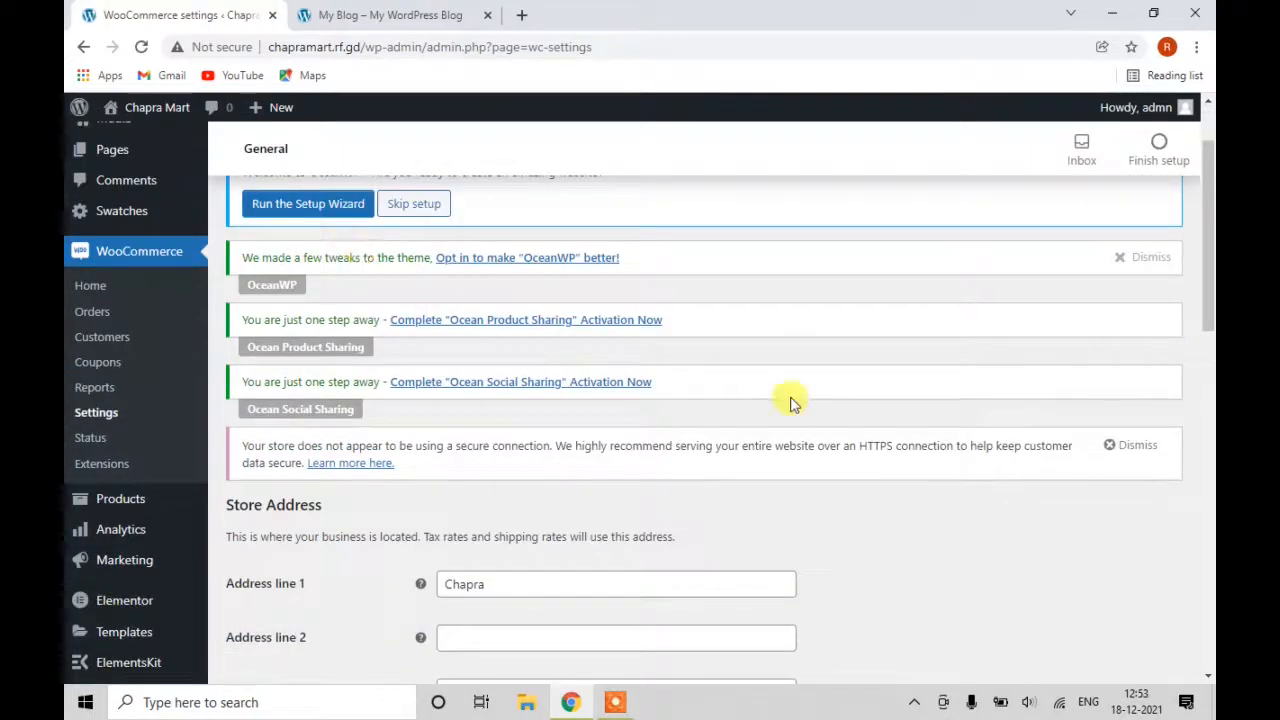
{"action": "scroll", "coordinate": [900, 398], "scroll_direction": "up", "scroll_amount": 1}
{"action": "left_click", "coordinate": [1146, 362]}
{"action": "left_click", "coordinate": [1140, 485]}
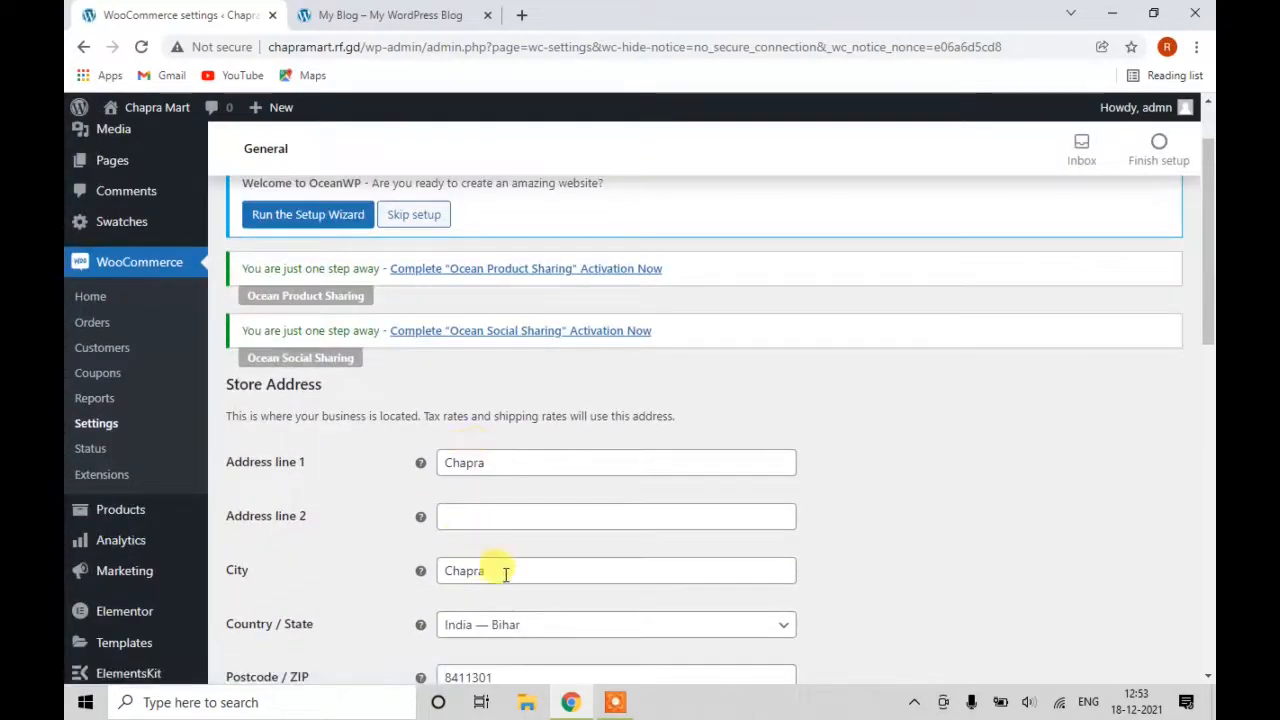
{"action": "scroll", "coordinate": [491, 566], "scroll_direction": "down", "scroll_amount": 1}
{"action": "scroll", "coordinate": [514, 566], "scroll_direction": "down", "scroll_amount": 2}
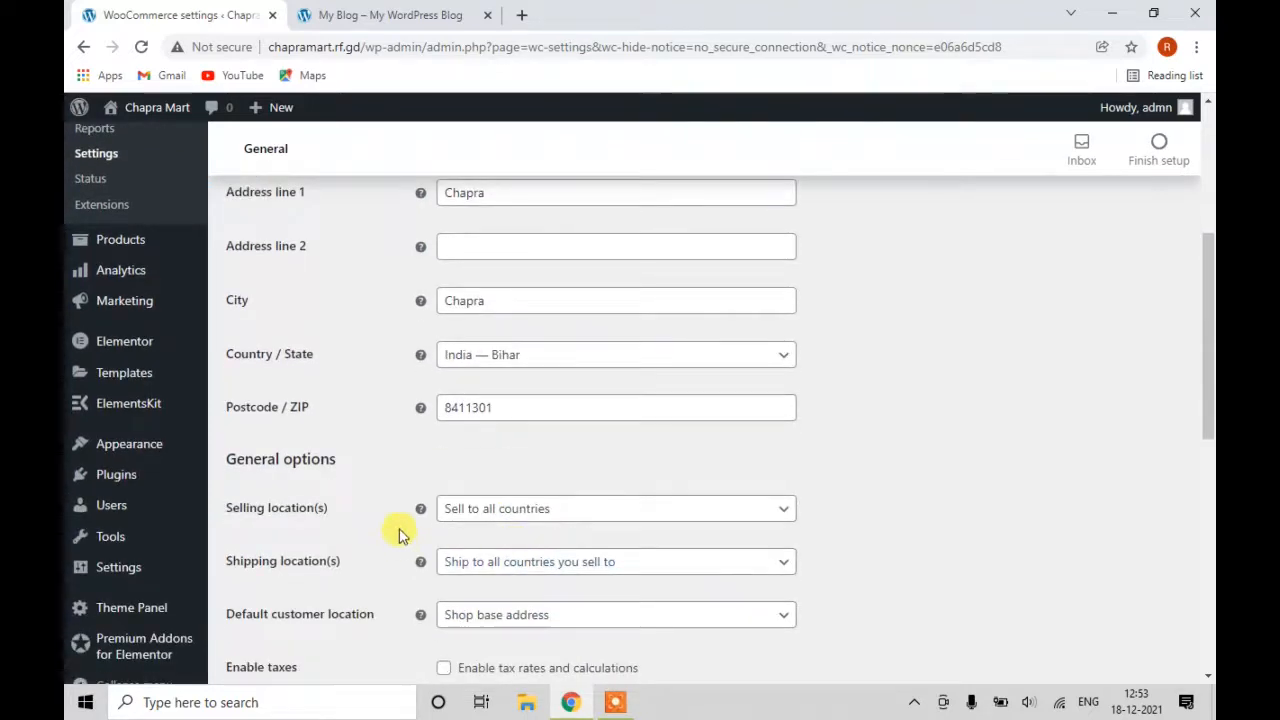
Set Selling location(s) to 'Sell to specific countries' with India only.
{"action": "left_click", "coordinate": [567, 510]}
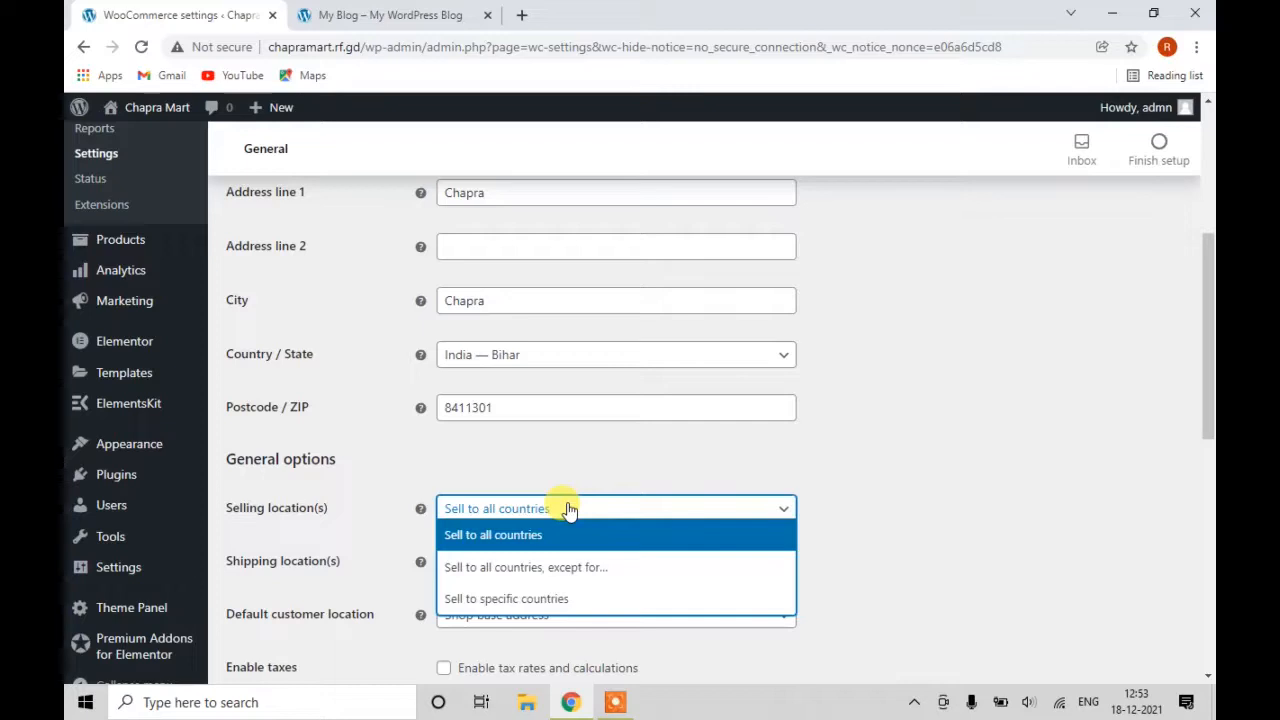
{"action": "left_click", "coordinate": [545, 602]}
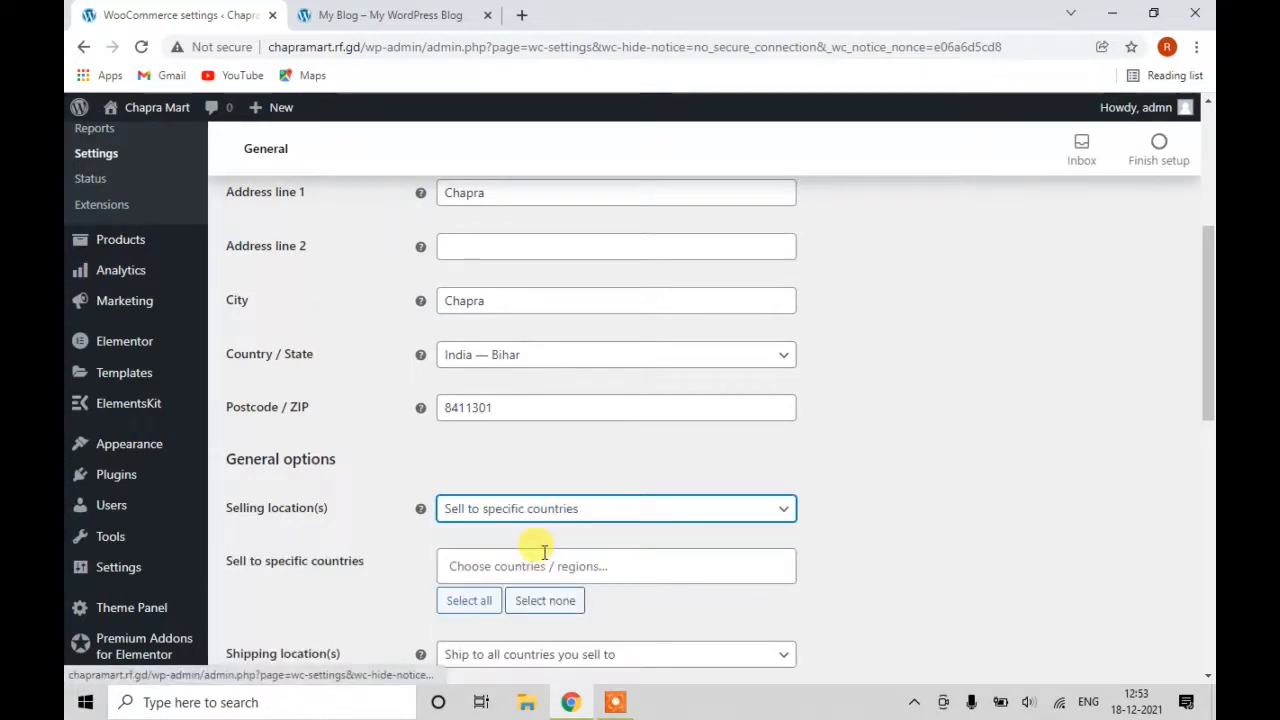
{"action": "left_click", "coordinate": [614, 568]}
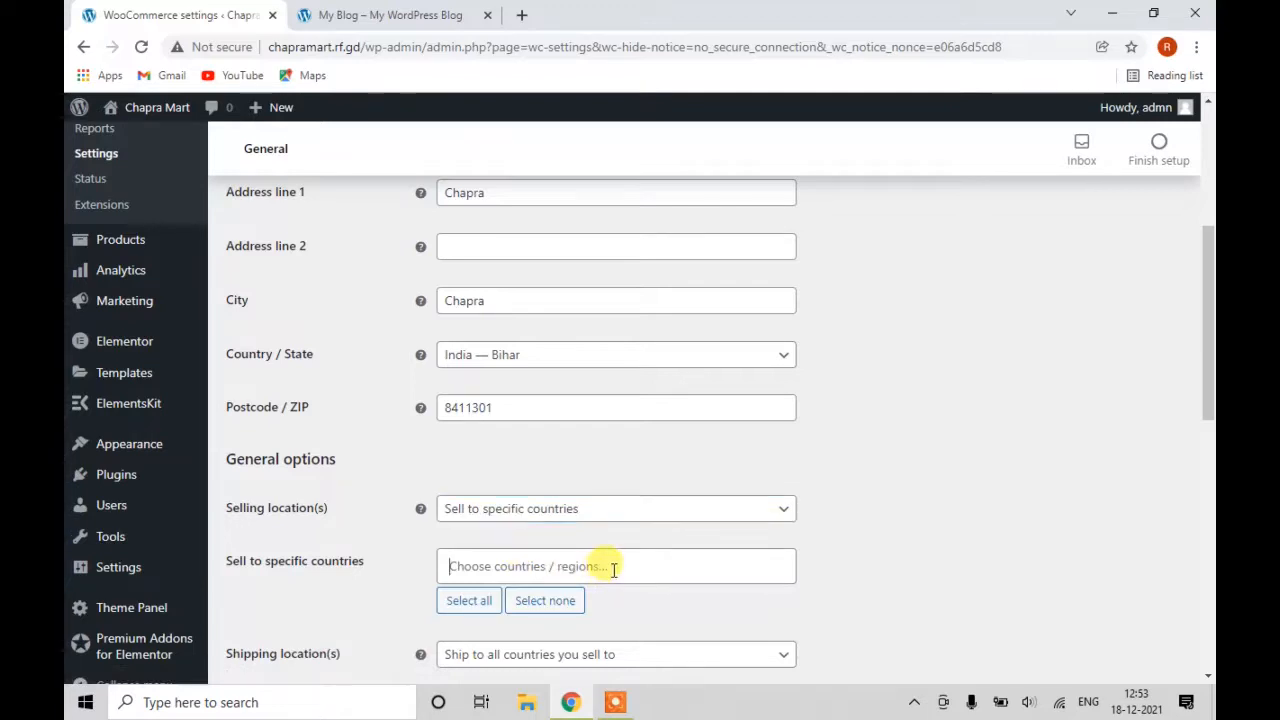
{"action": "left_click", "coordinate": [614, 568]}
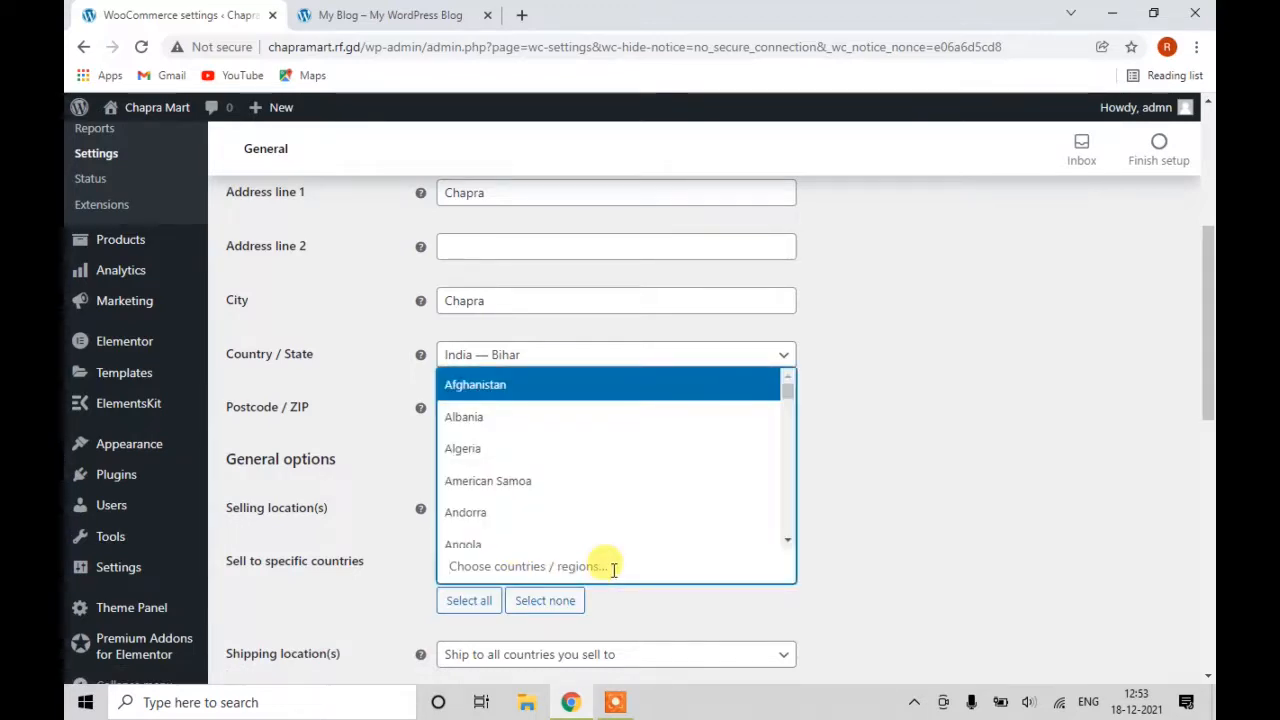
{"action": "type", "text": "in"}
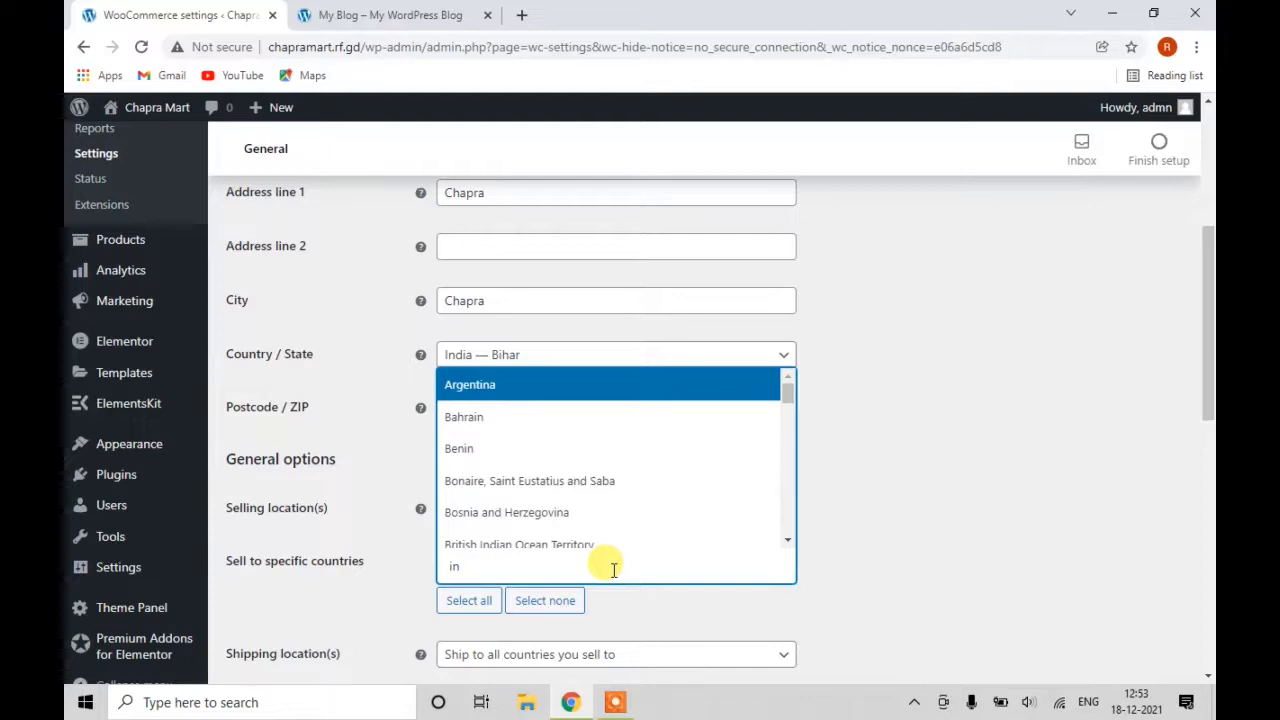
{"action": "type", "text": "dia"}
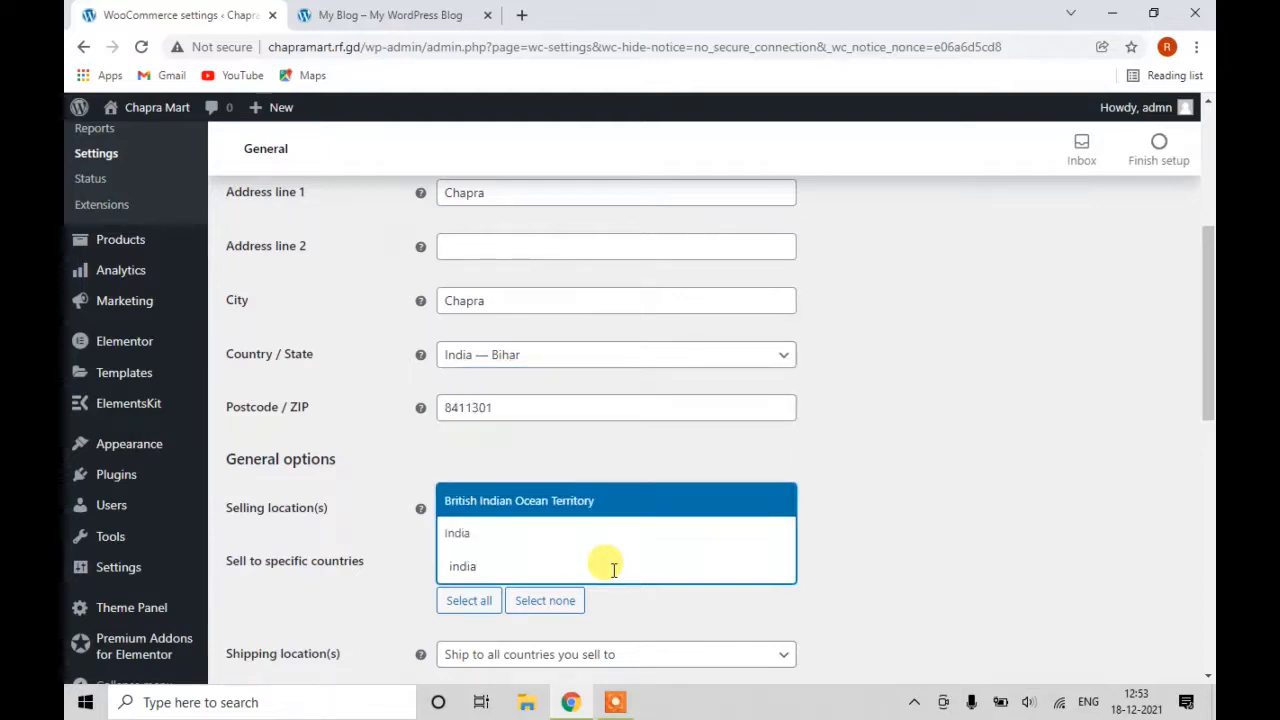
{"action": "left_click", "coordinate": [572, 531]}
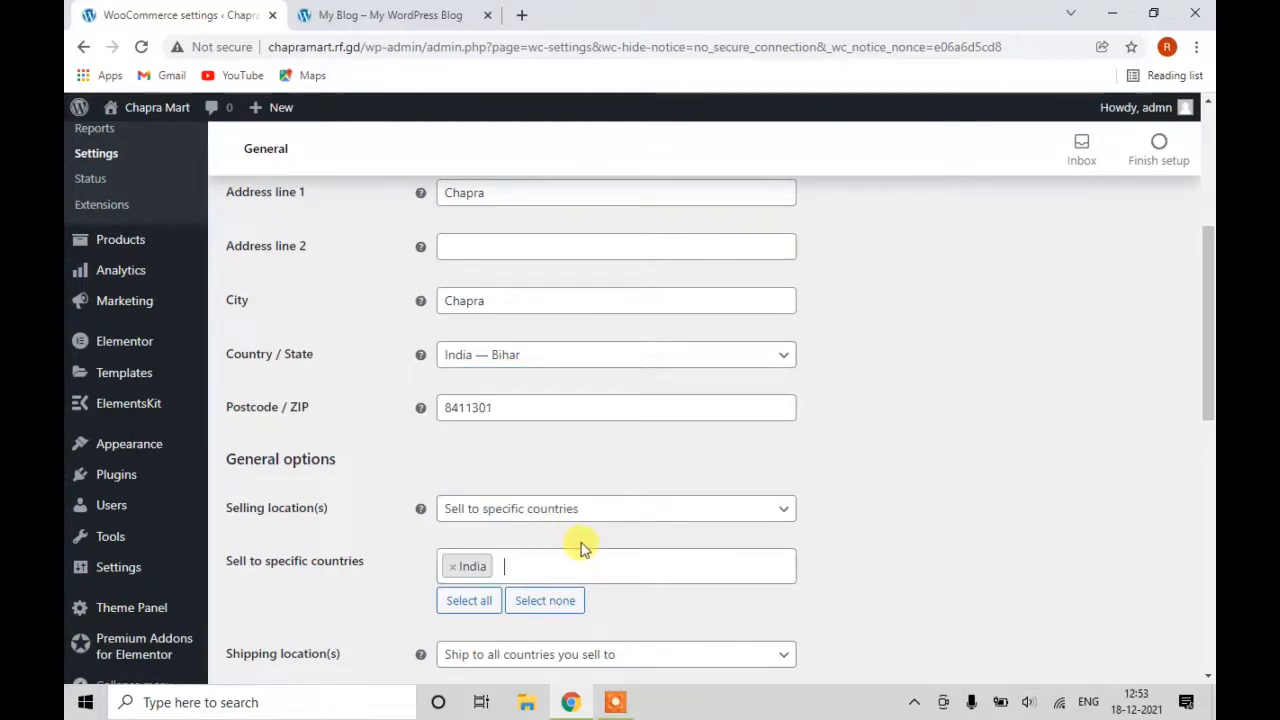
{"action": "scroll", "coordinate": [585, 548], "scroll_direction": "down", "scroll_amount": 1}
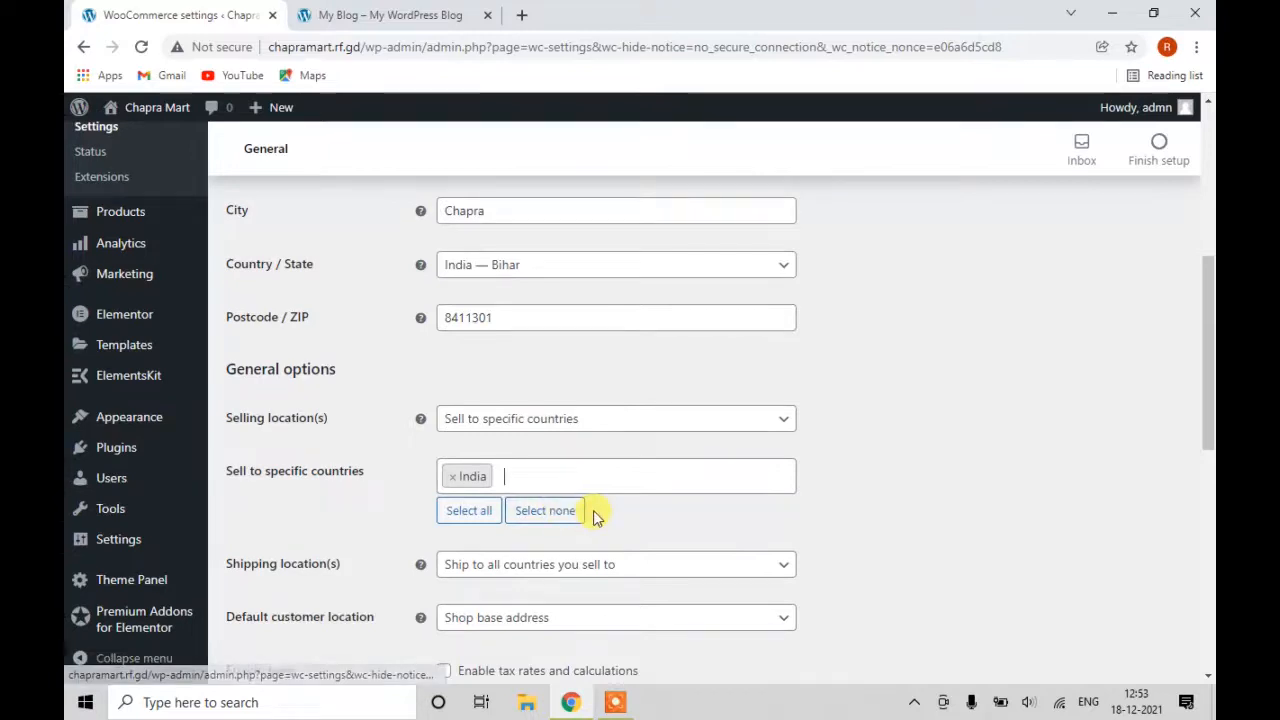
{"action": "scroll", "coordinate": [593, 515], "scroll_direction": "down", "scroll_amount": 1}
{"action": "scroll", "coordinate": [330, 468], "scroll_direction": "down", "scroll_amount": 1}
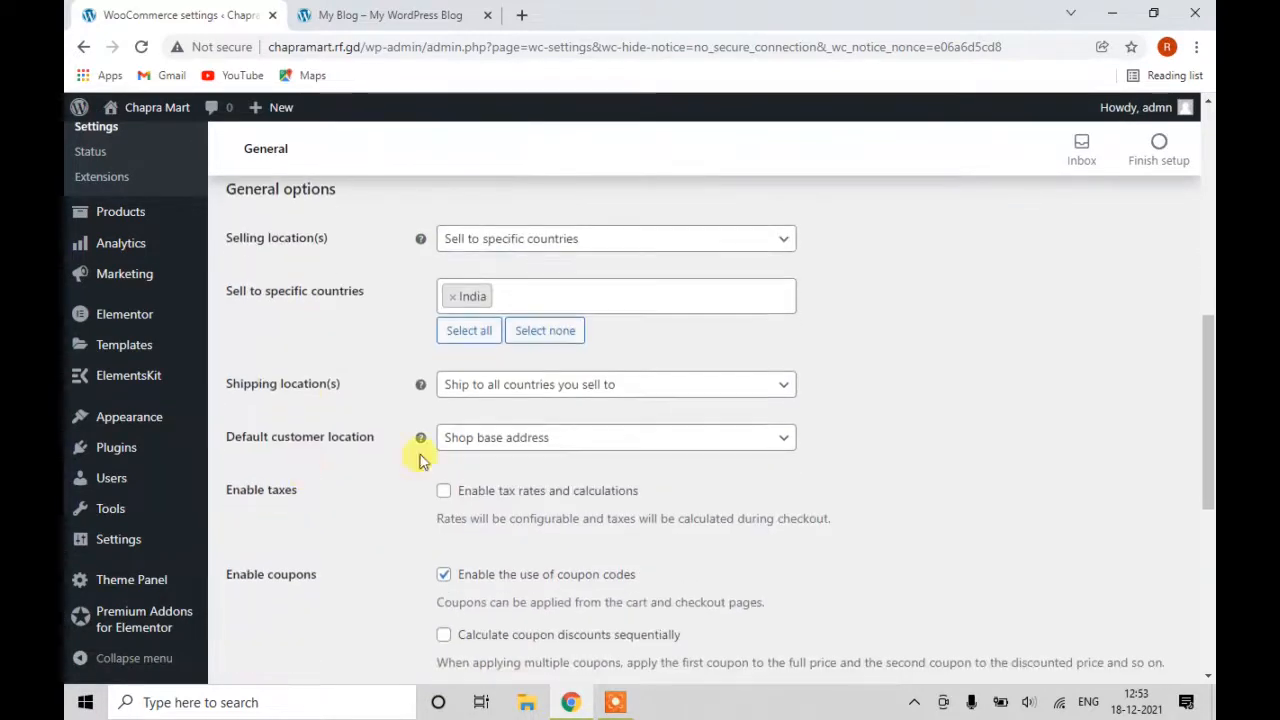
Set Shipping location(s) to 'Ship to specific countries only' with India.
{"action": "left_click", "coordinate": [570, 392]}
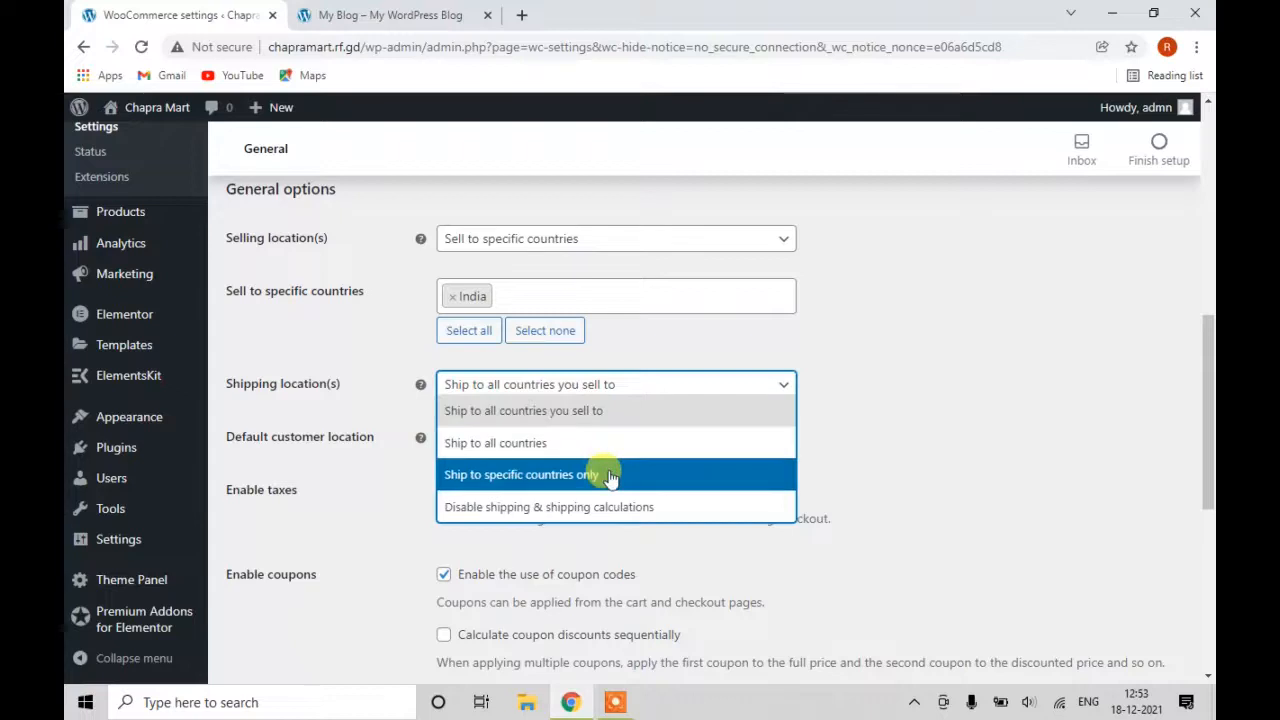
{"action": "left_click", "coordinate": [602, 474]}
{"action": "left_click", "coordinate": [549, 441]}
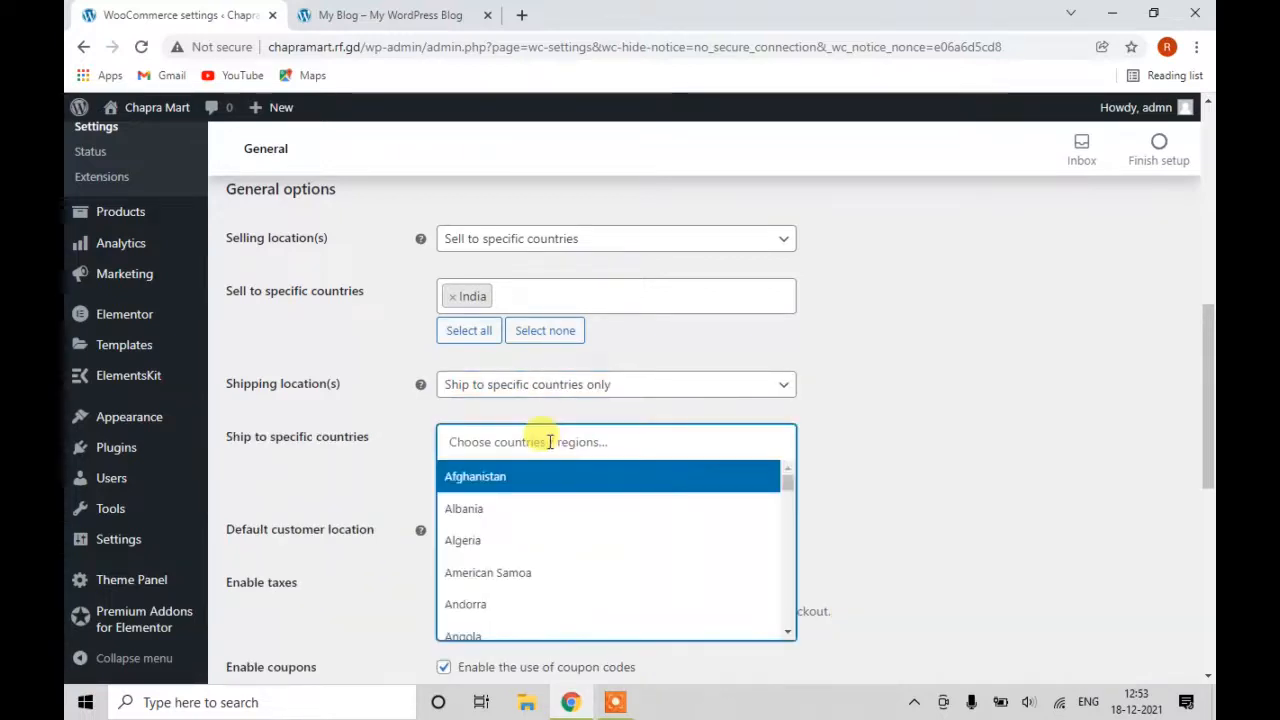
{"action": "type", "text": "ind"}
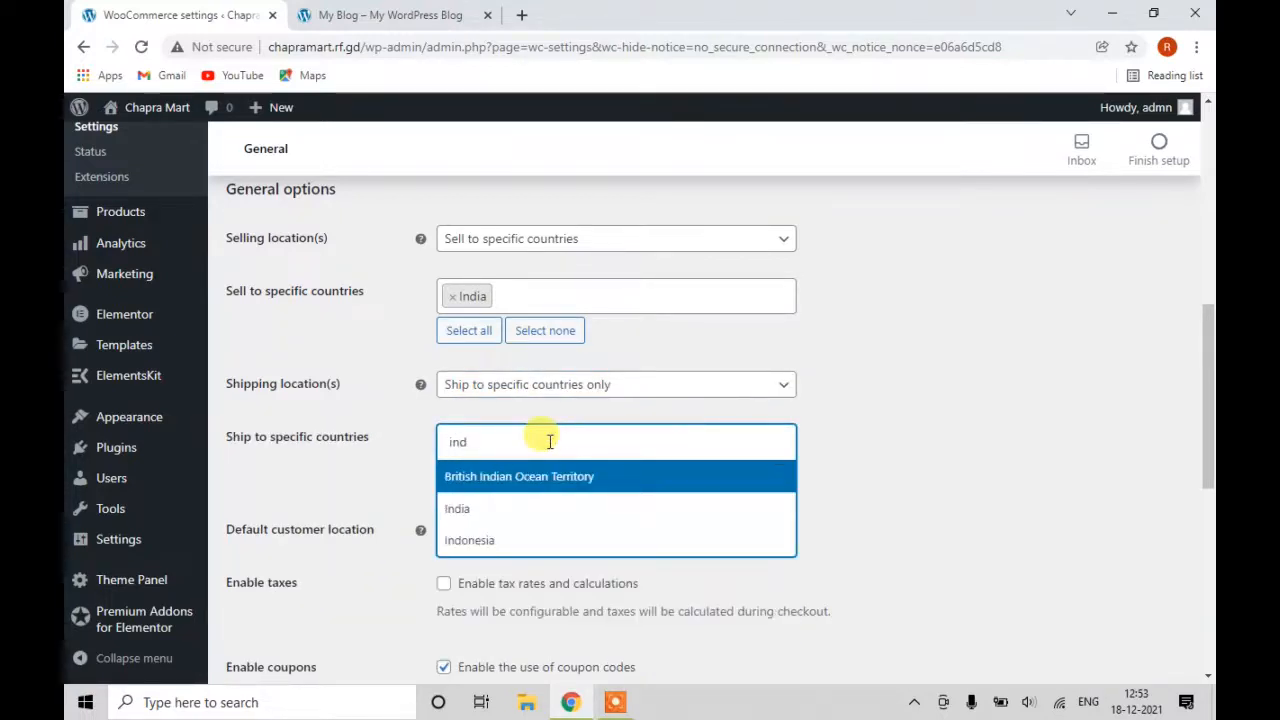
{"action": "type", "text": "ia"}
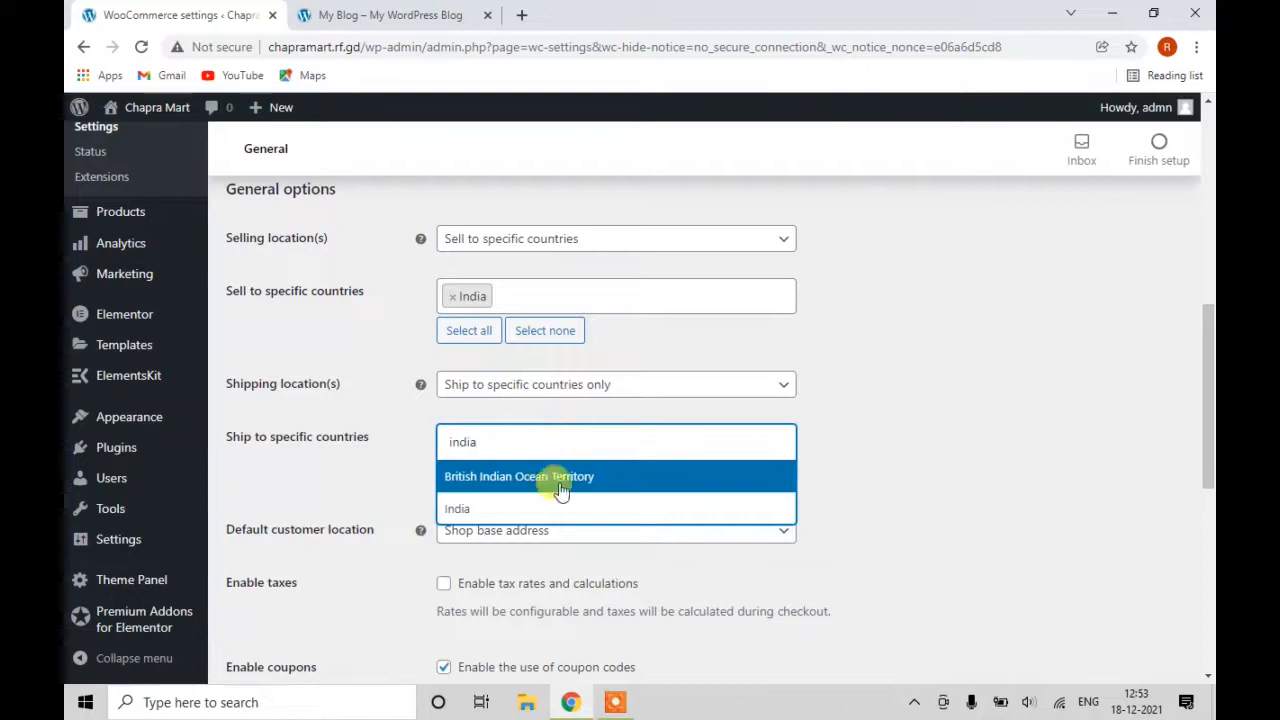
{"action": "left_click", "coordinate": [573, 511]}
{"action": "scroll", "coordinate": [595, 492], "scroll_direction": "down", "scroll_amount": 1}
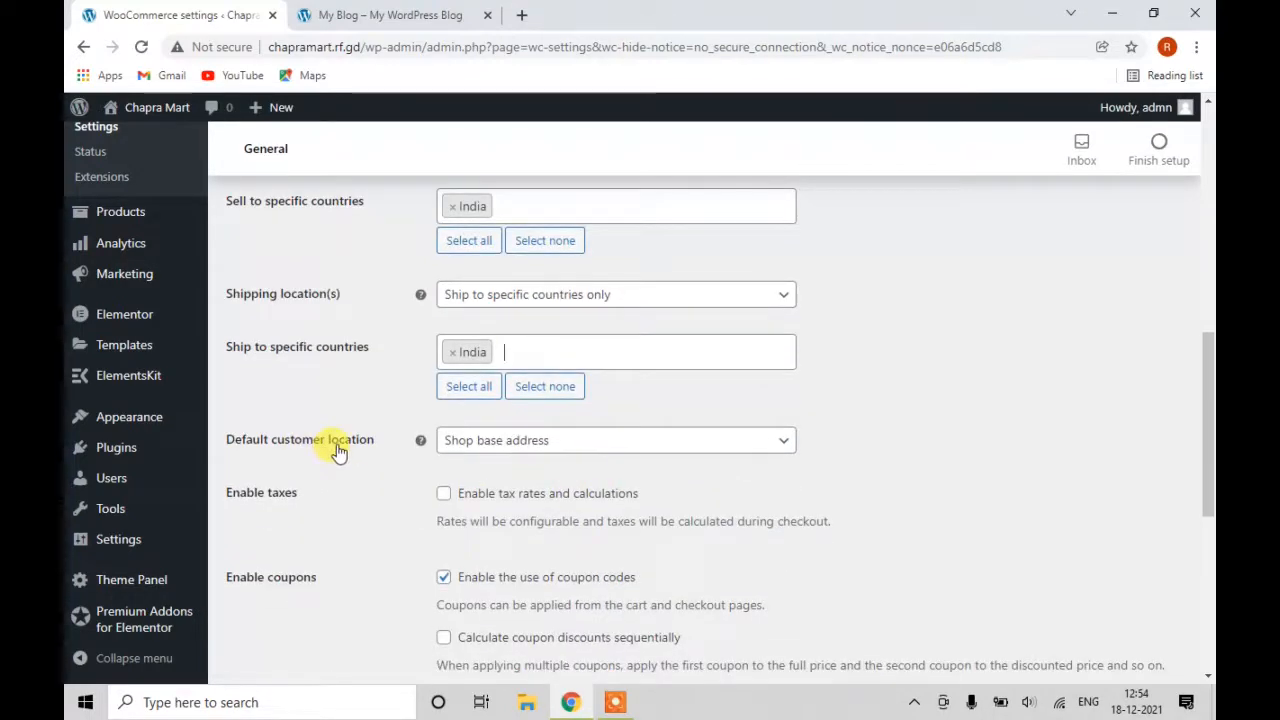
{"action": "left_click", "coordinate": [520, 448]}
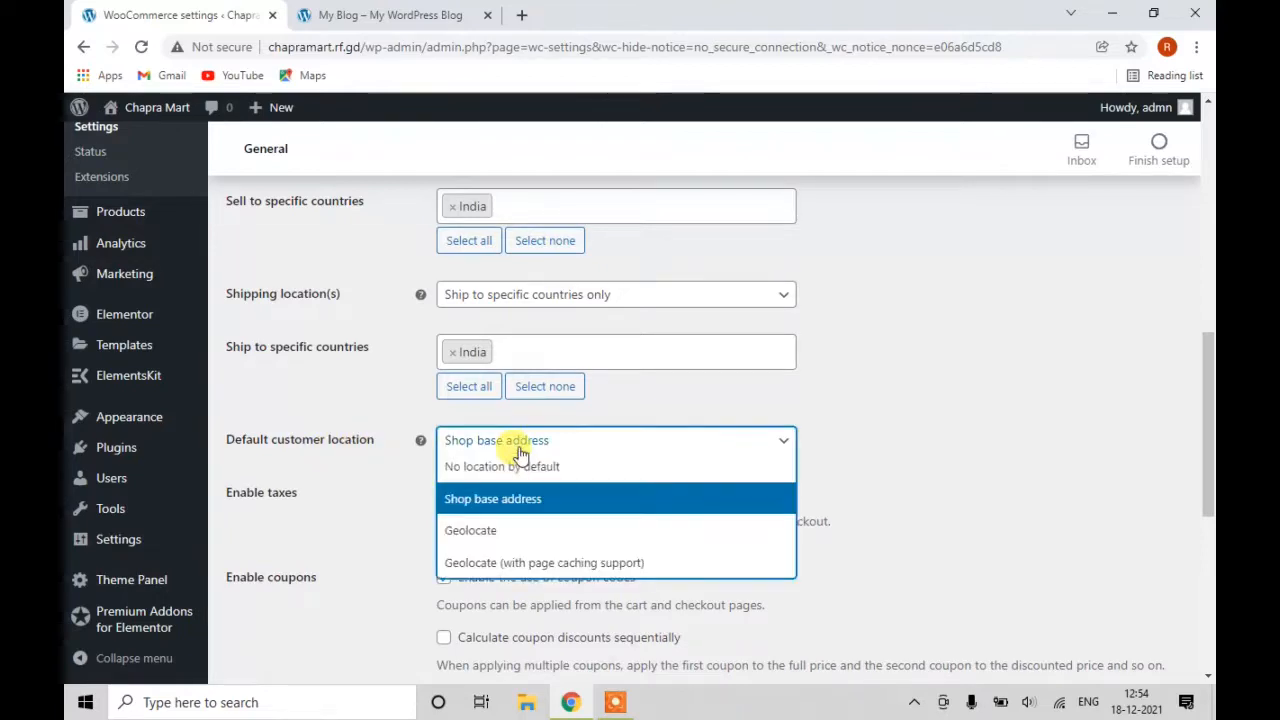
Keep Shop base address as default location, enable taxes and disable coupon codes.
{"action": "left_click", "coordinate": [550, 500]}
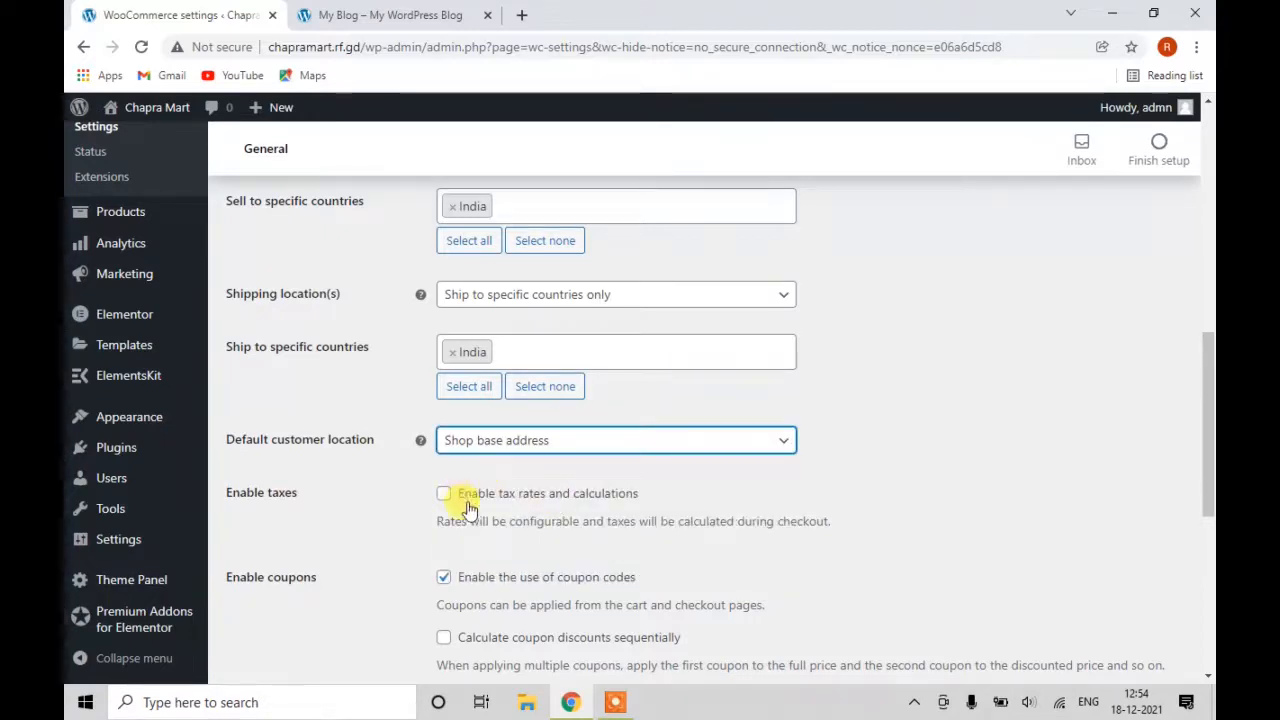
{"action": "scroll", "coordinate": [537, 514], "scroll_direction": "down", "scroll_amount": 1}
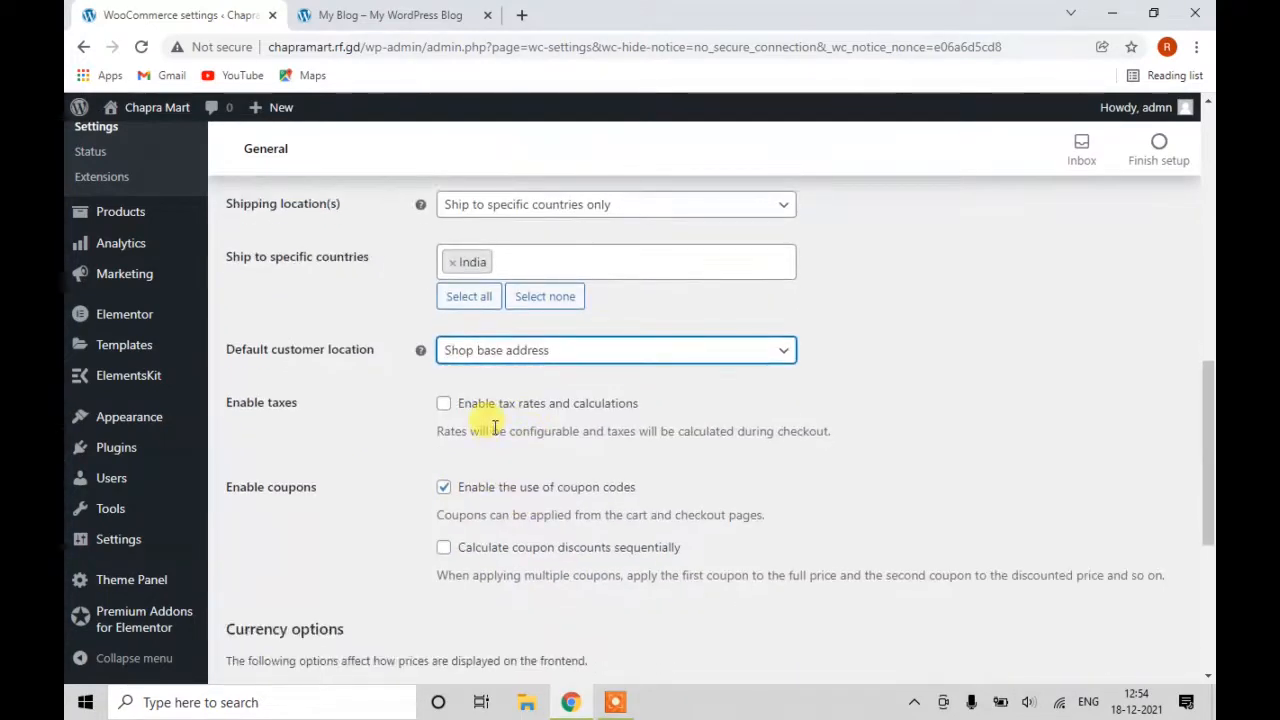
{"action": "left_click", "coordinate": [444, 405]}
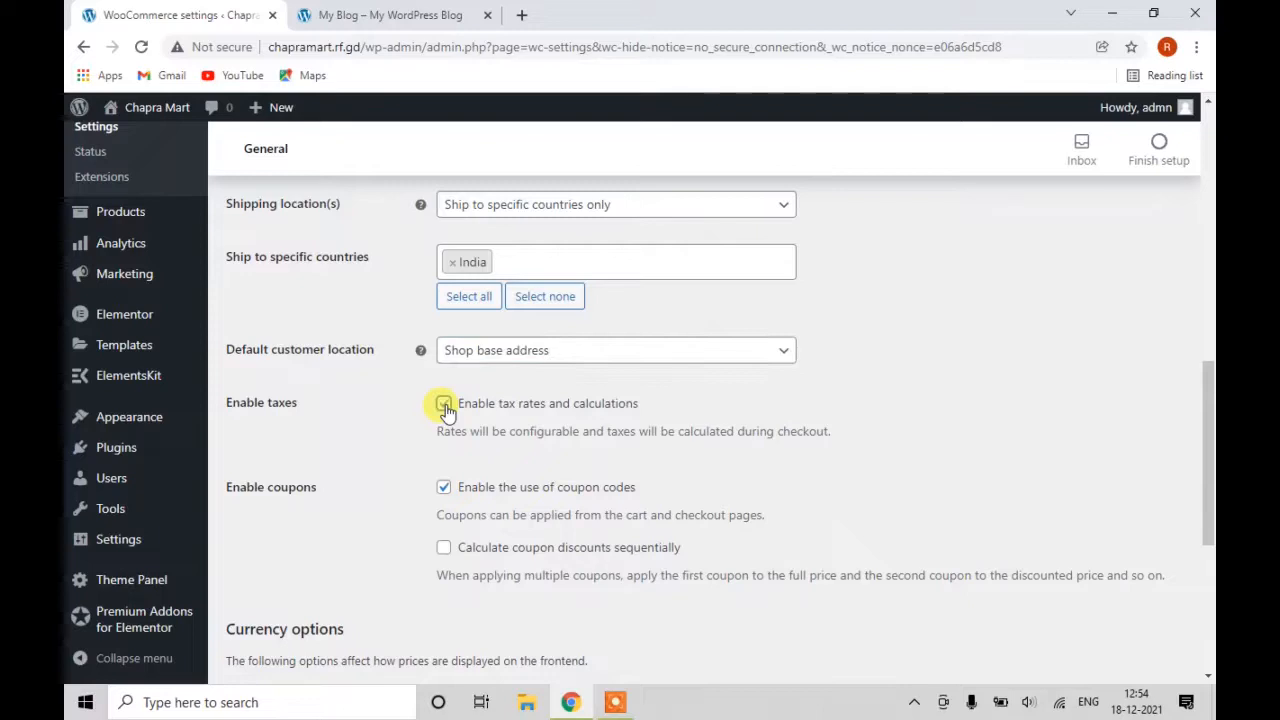
{"action": "scroll", "coordinate": [452, 418], "scroll_direction": "down", "scroll_amount": 1}
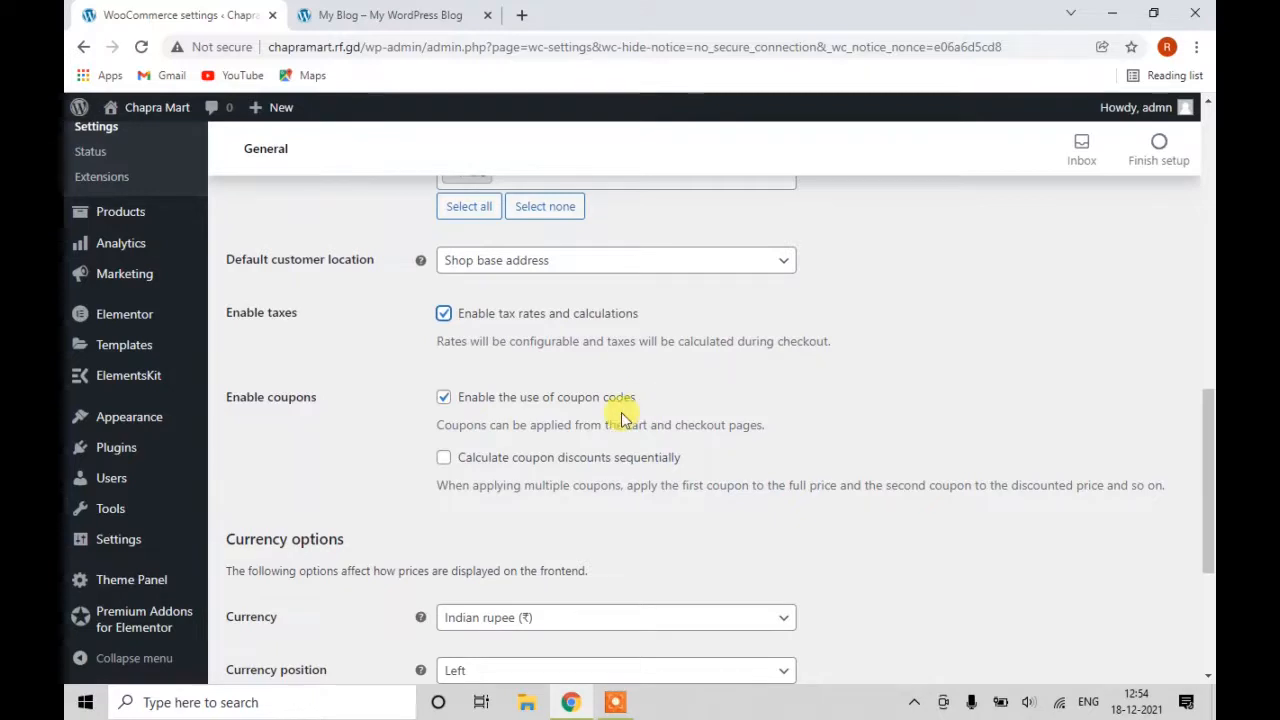
{"action": "left_click", "coordinate": [444, 399]}
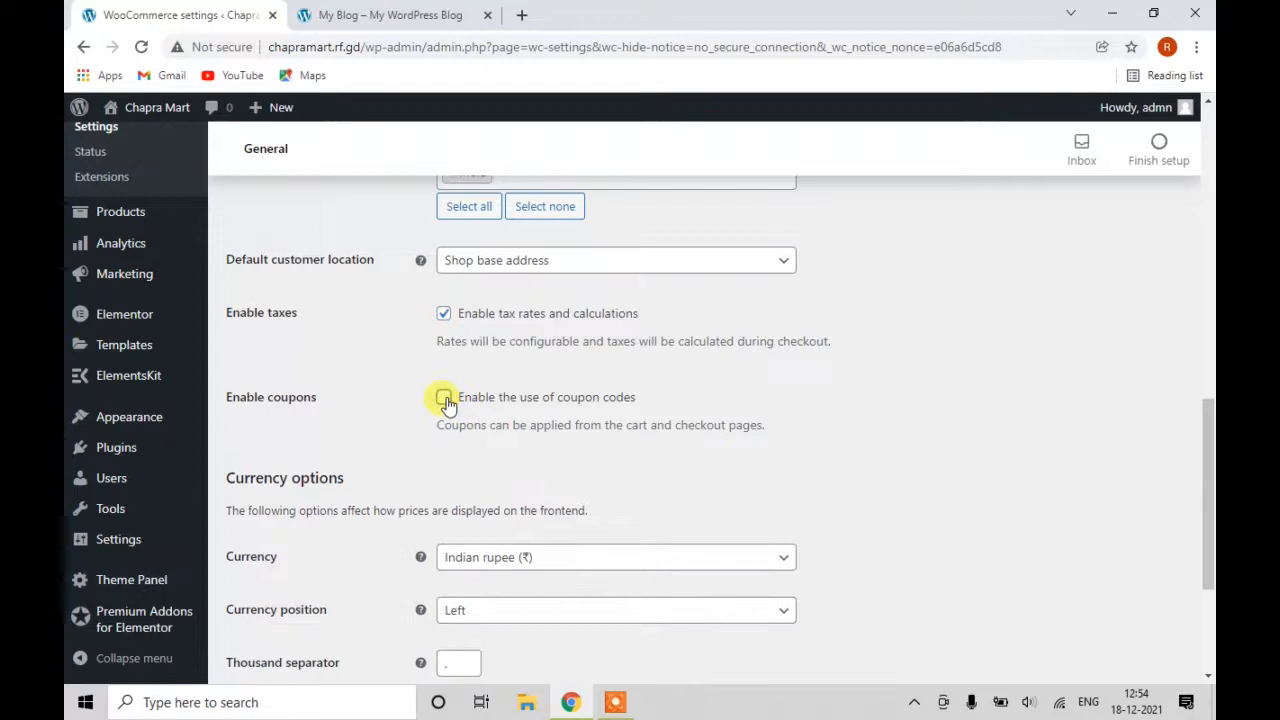
{"action": "scroll", "coordinate": [440, 470], "scroll_direction": "down", "scroll_amount": 1}
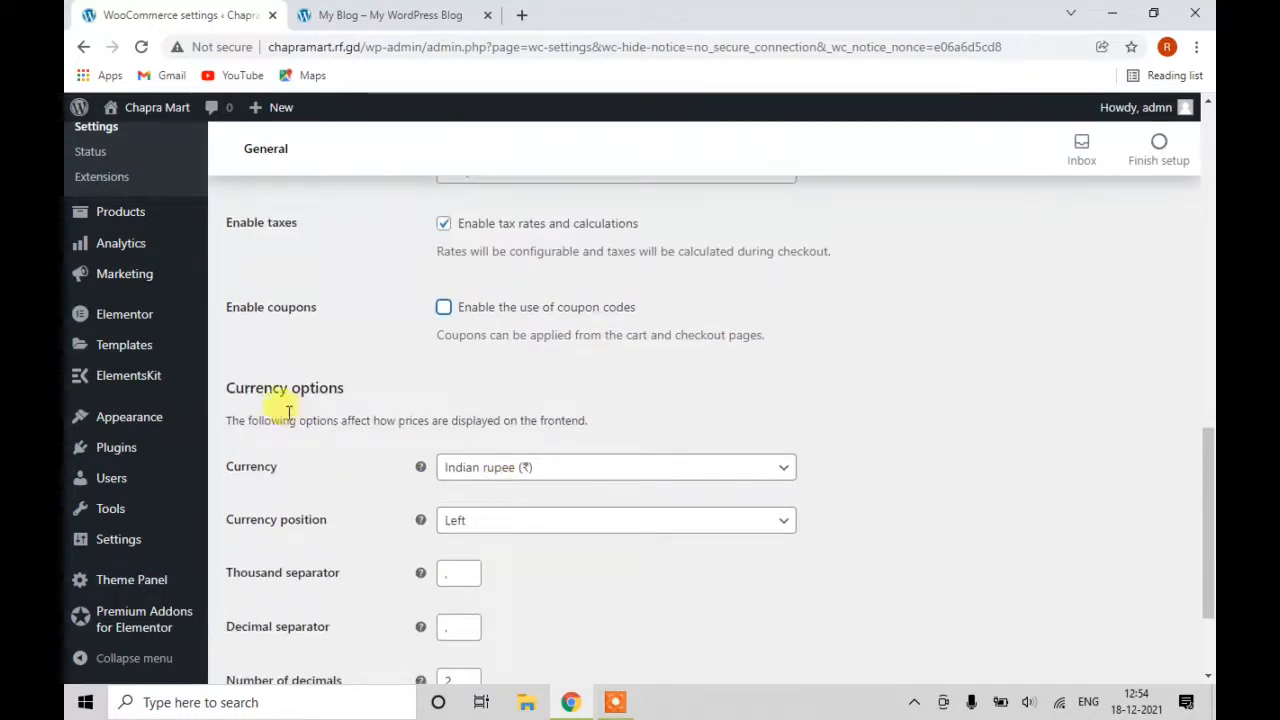
{"action": "scroll", "coordinate": [320, 400], "scroll_direction": "down", "scroll_amount": 1}
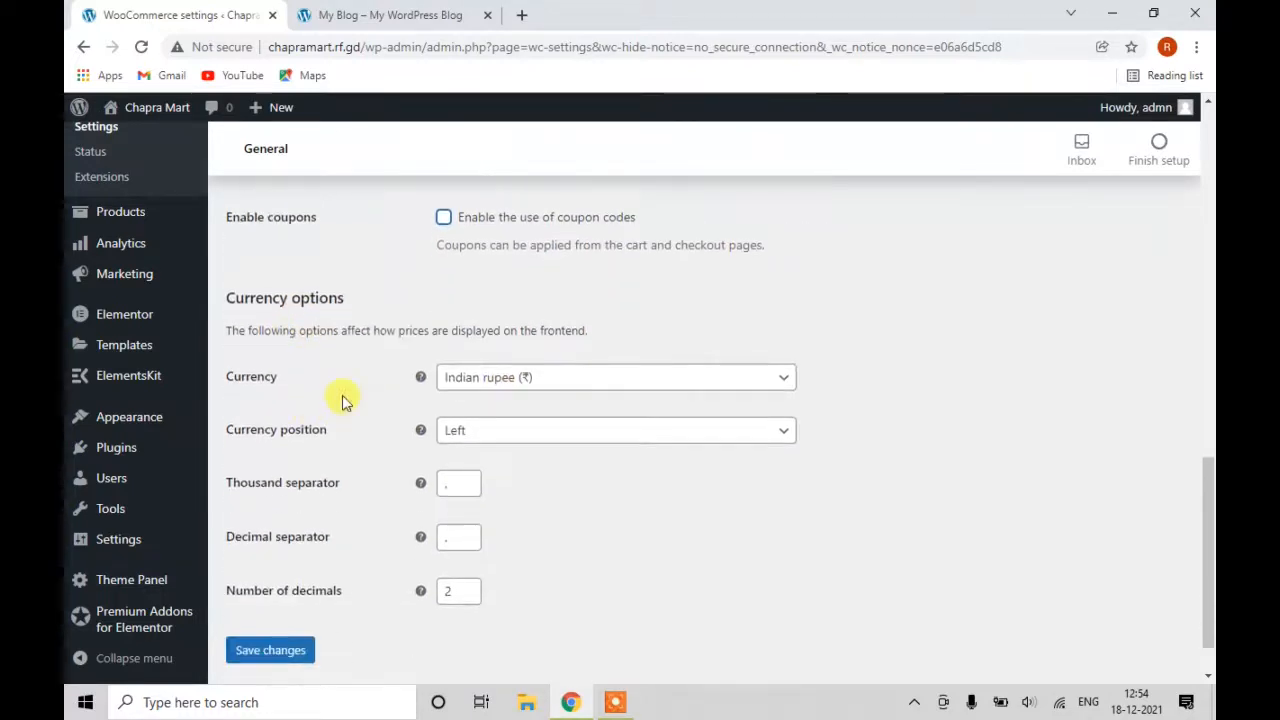
Keep Indian rupee currency, Left position and 2 decimals, and save the general settings.
{"action": "left_click", "coordinate": [519, 380]}
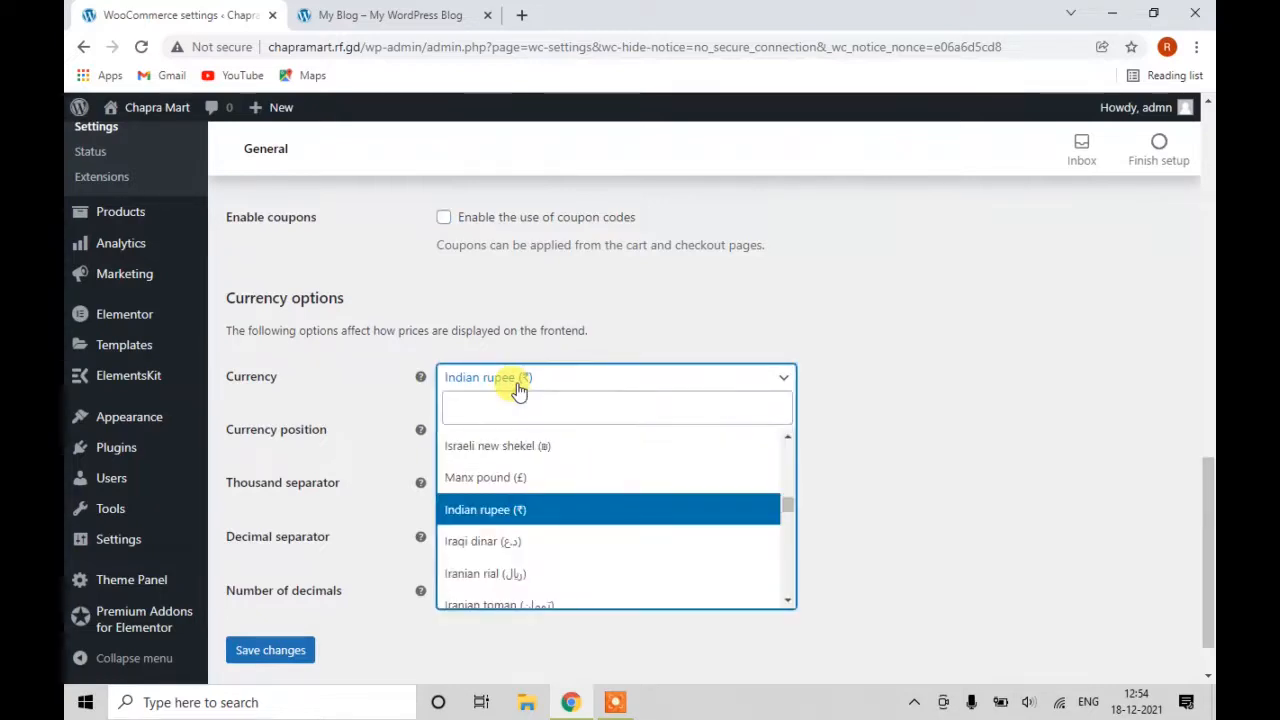
{"action": "left_click", "coordinate": [519, 390]}
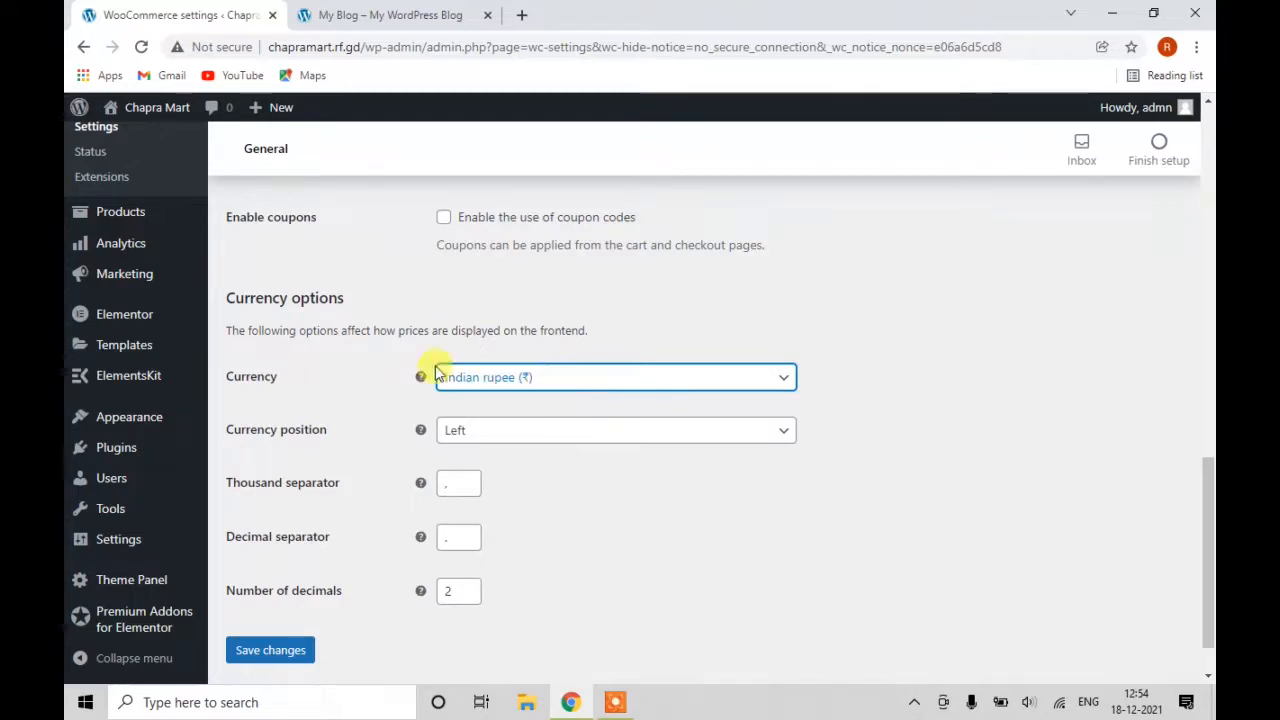
{"action": "scroll", "coordinate": [472, 422], "scroll_direction": "down", "scroll_amount": 1}
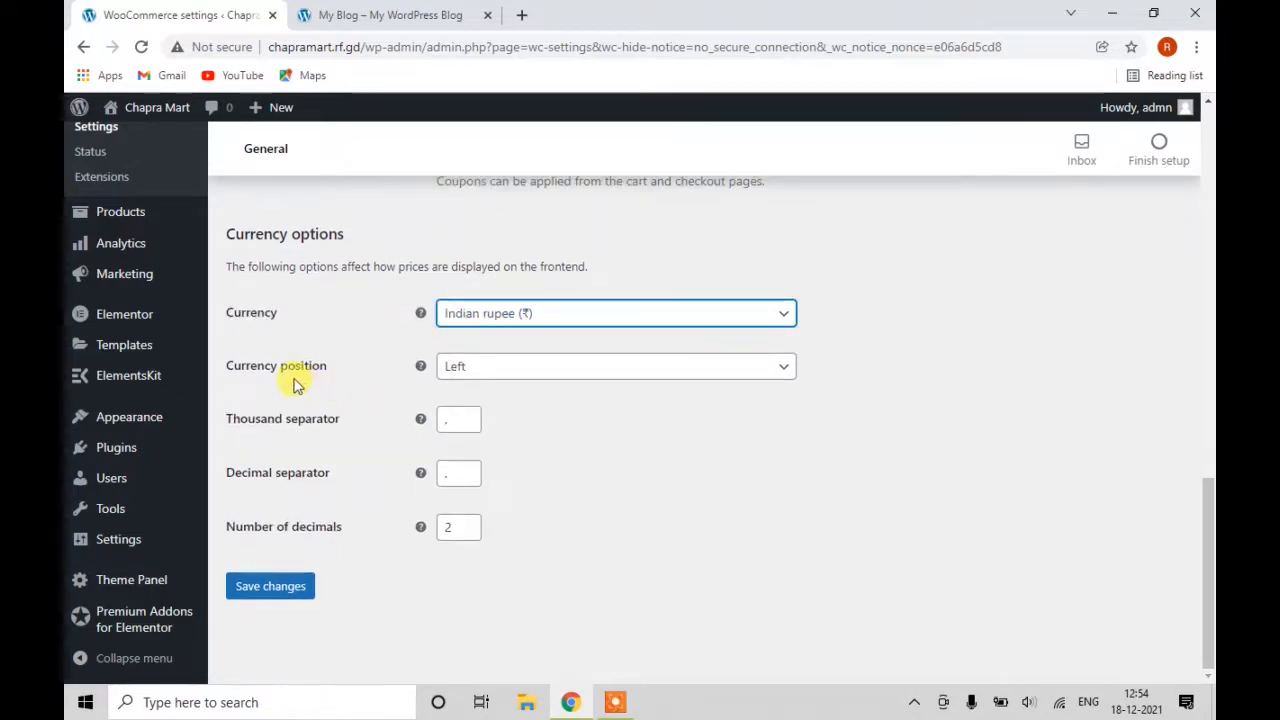
{"action": "left_click", "coordinate": [527, 375]}
{"action": "left_click", "coordinate": [527, 375]}
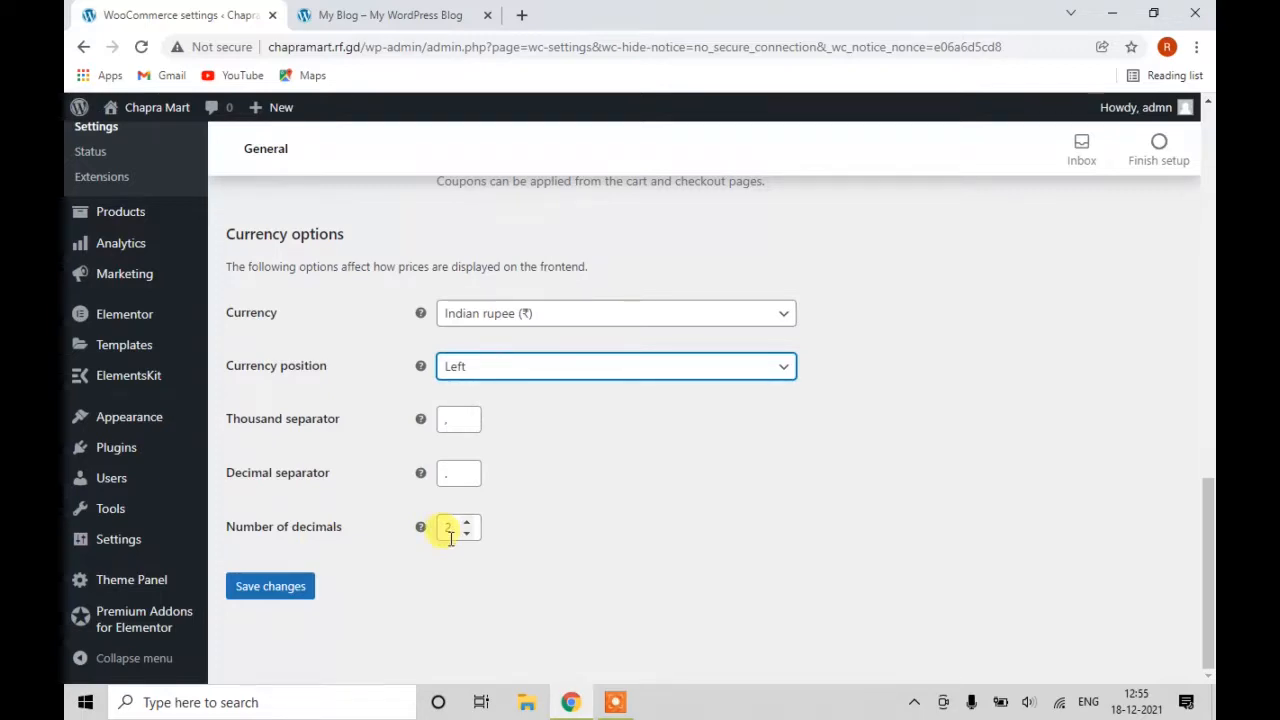
{"action": "left_click", "coordinate": [270, 587]}
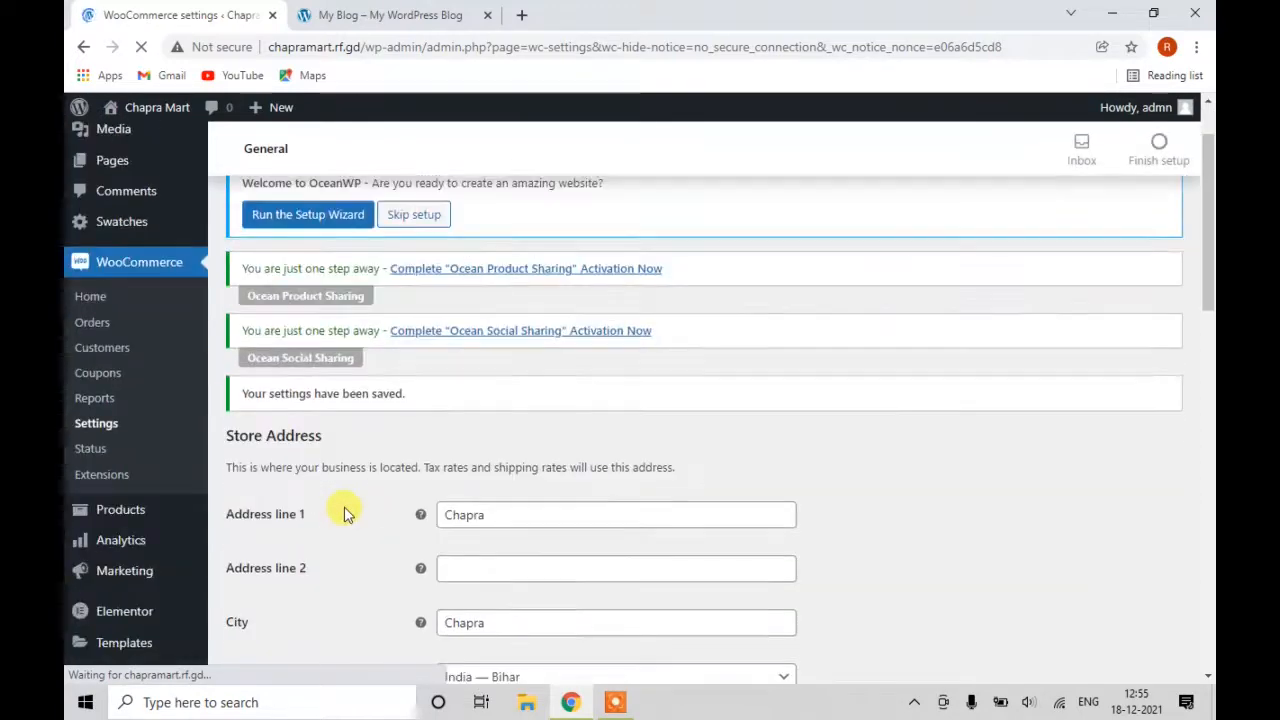
{"action": "scroll", "coordinate": [343, 514], "scroll_direction": "down", "scroll_amount": 5}
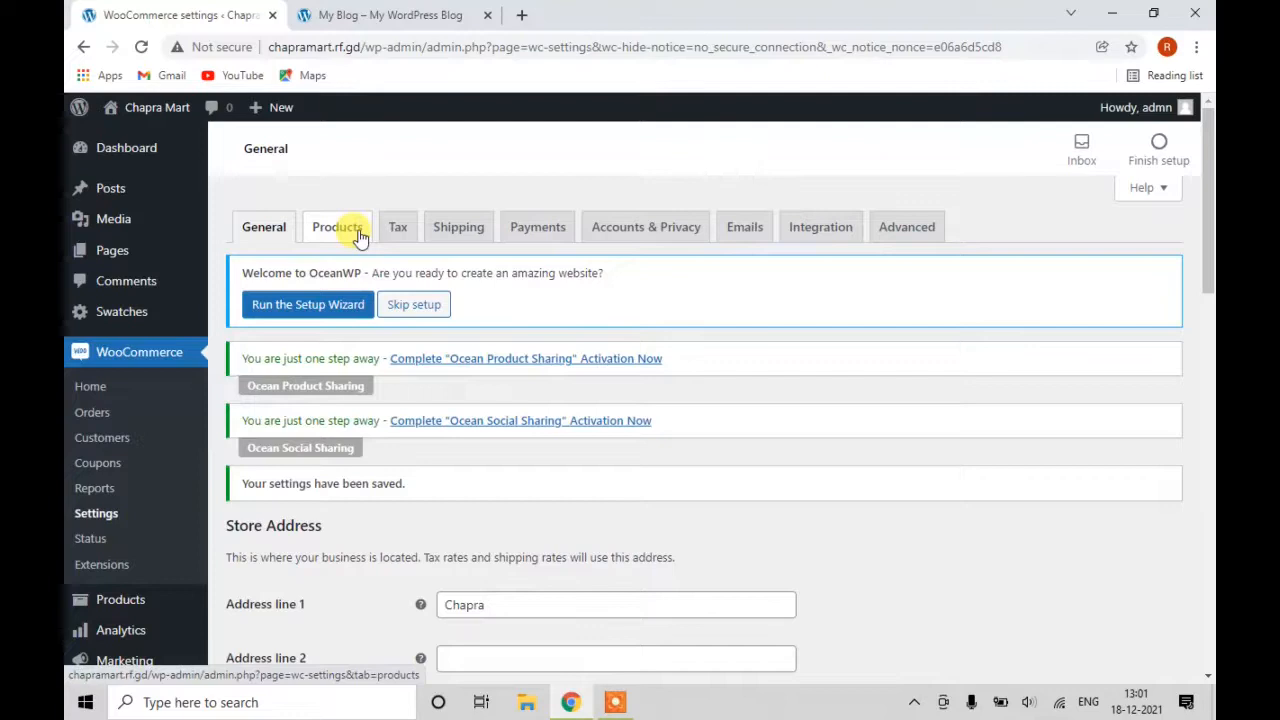
Review the Products tab's shop page, kg and cm units, and review options.
{"action": "left_click", "coordinate": [357, 236]}
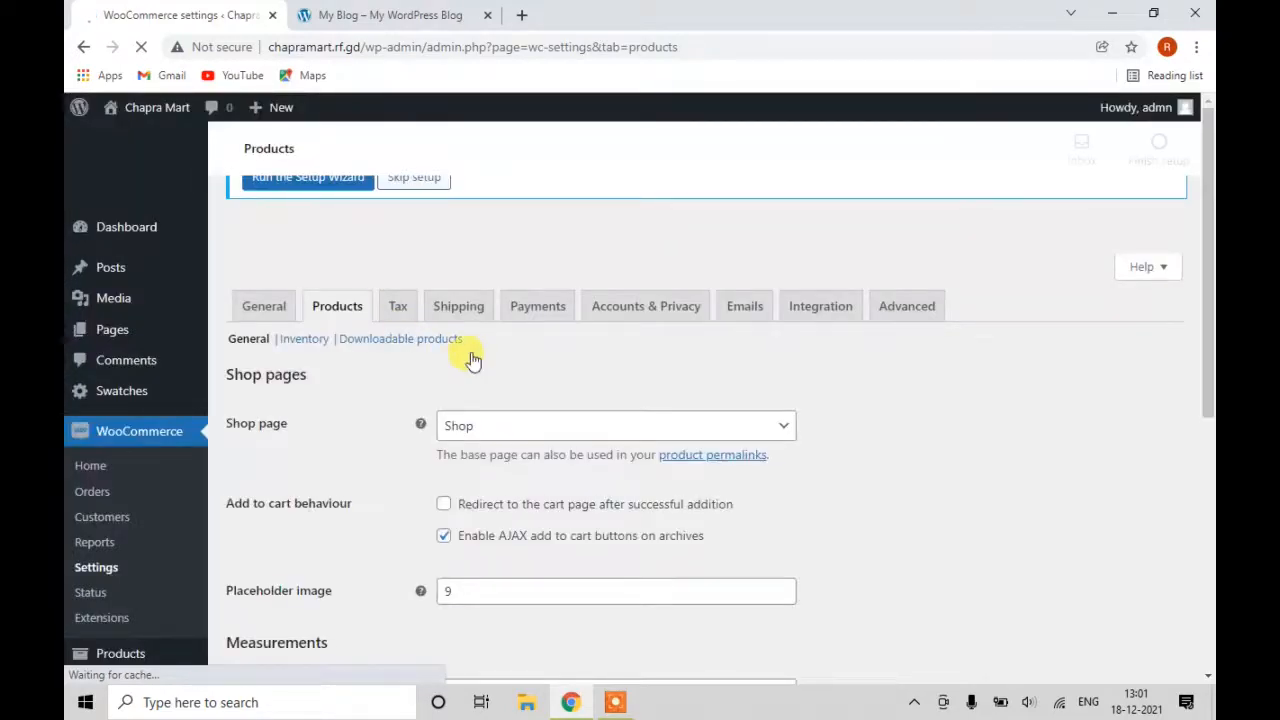
{"action": "scroll", "coordinate": [450, 470], "scroll_direction": "down", "scroll_amount": 2}
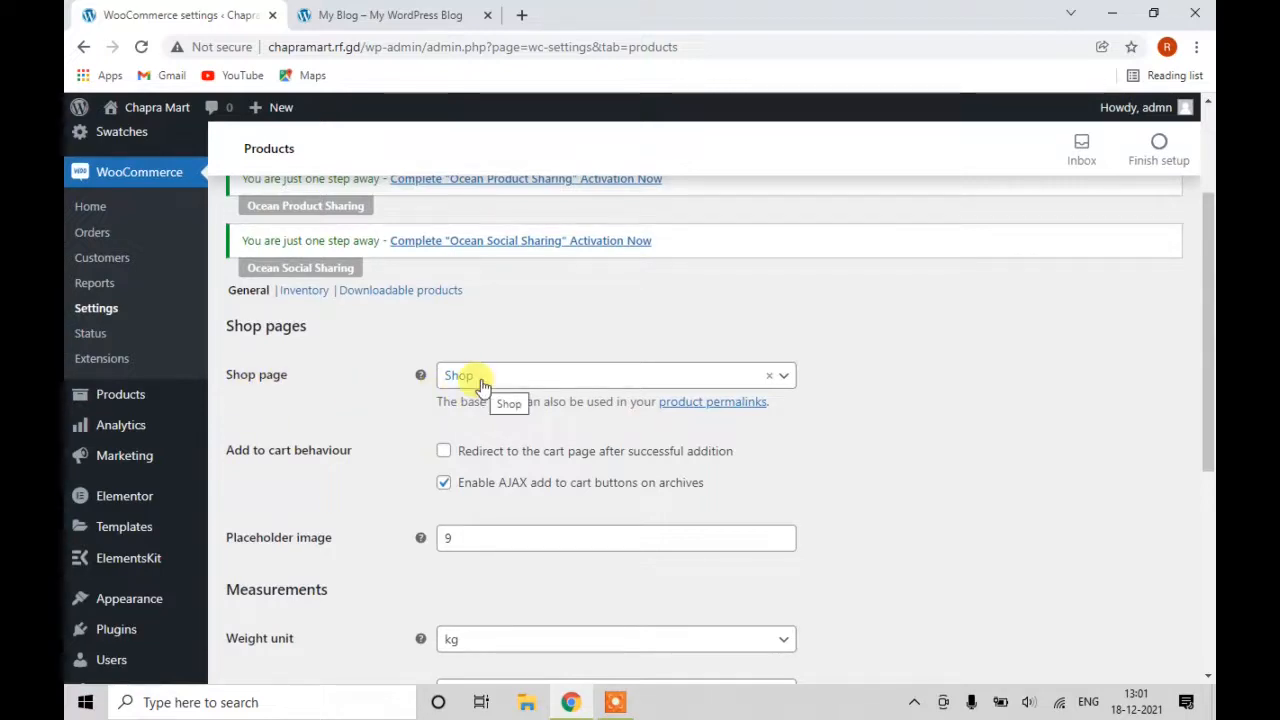
{"action": "scroll", "coordinate": [481, 385], "scroll_direction": "down", "scroll_amount": 1}
{"action": "scroll", "coordinate": [477, 415], "scroll_direction": "down", "scroll_amount": 3}
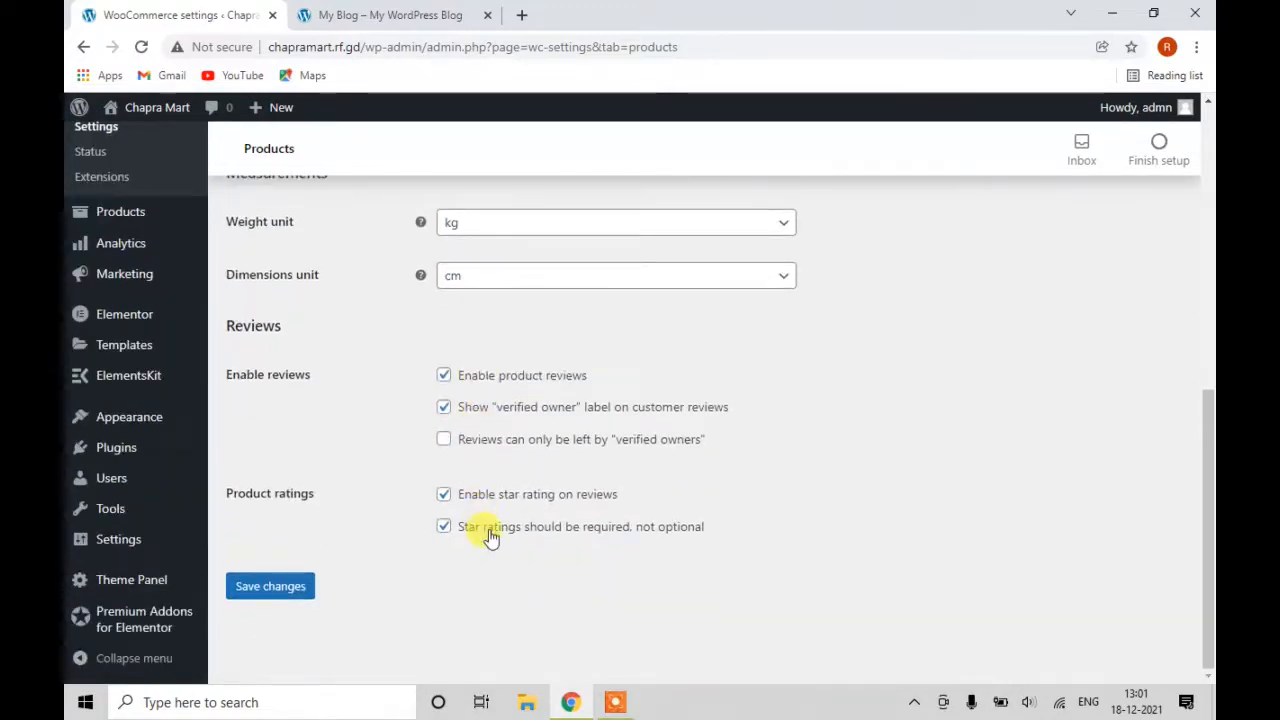
{"action": "scroll", "coordinate": [472, 455], "scroll_direction": "up", "scroll_amount": 10}
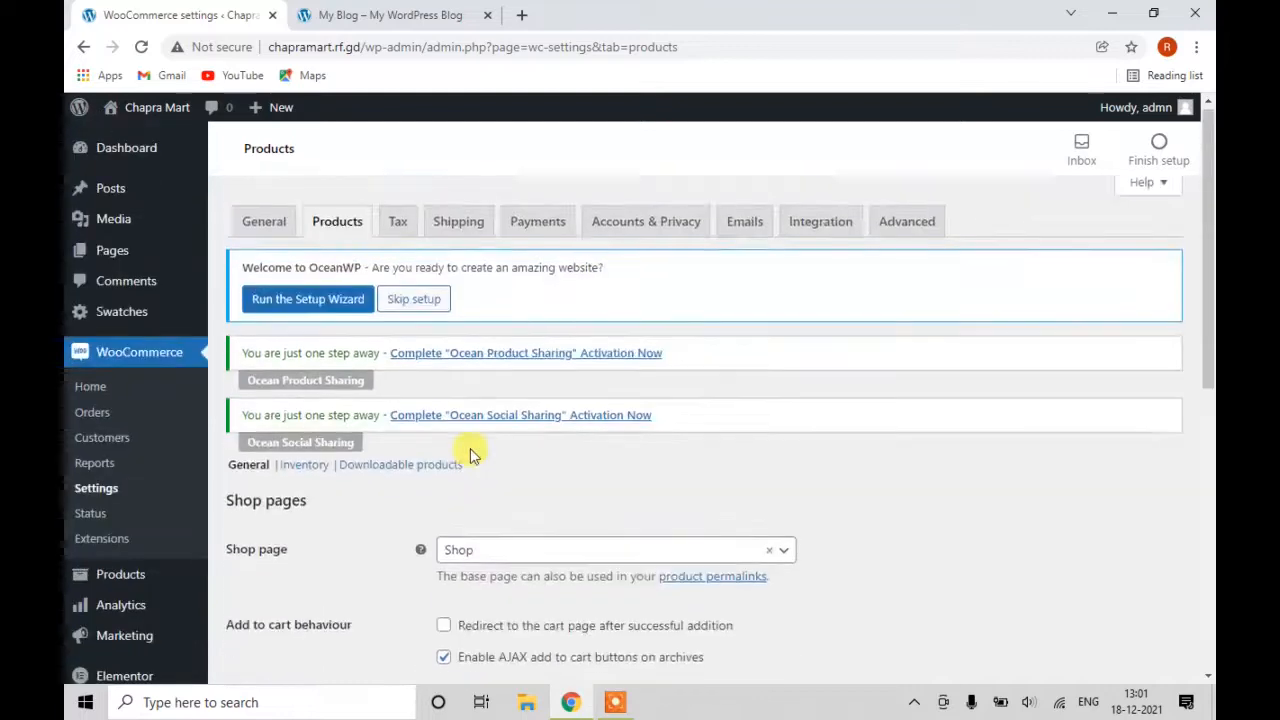
{"action": "left_click", "coordinate": [305, 474]}
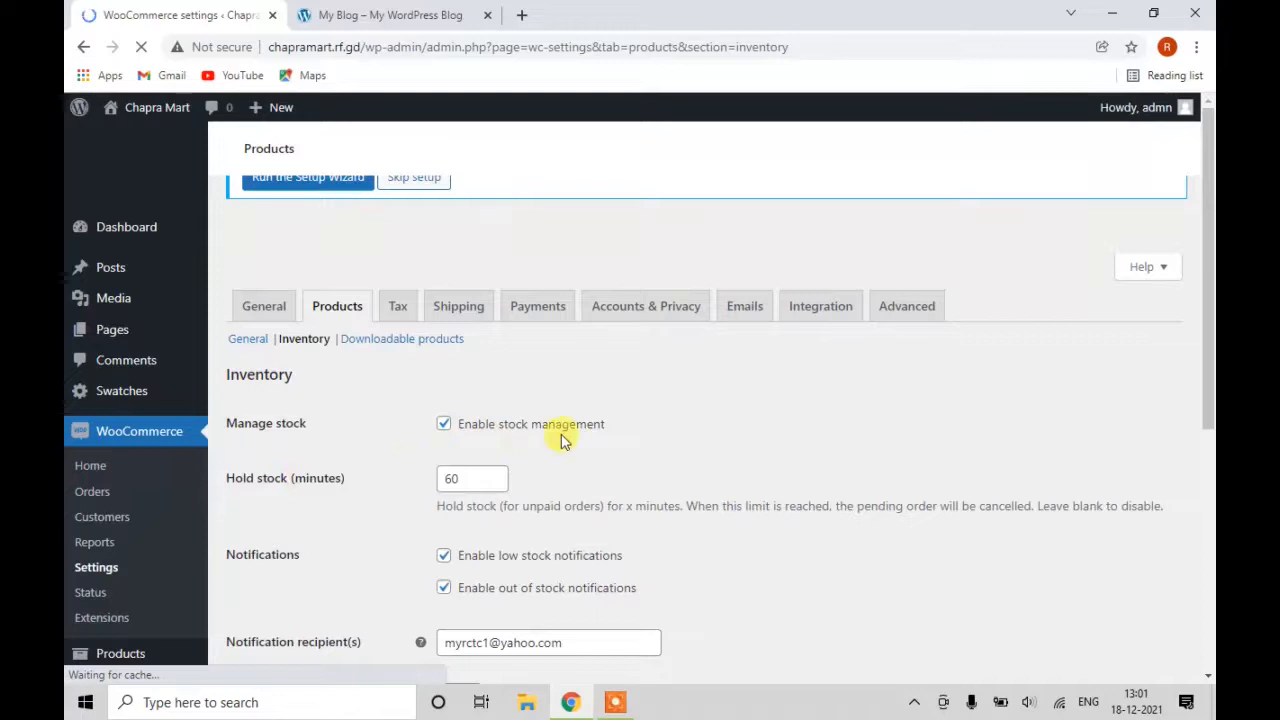
Review inventory: stock management on, 60-minute stock hold, low-stock threshold 2.
{"action": "scroll", "coordinate": [423, 514], "scroll_direction": "down", "scroll_amount": 3}
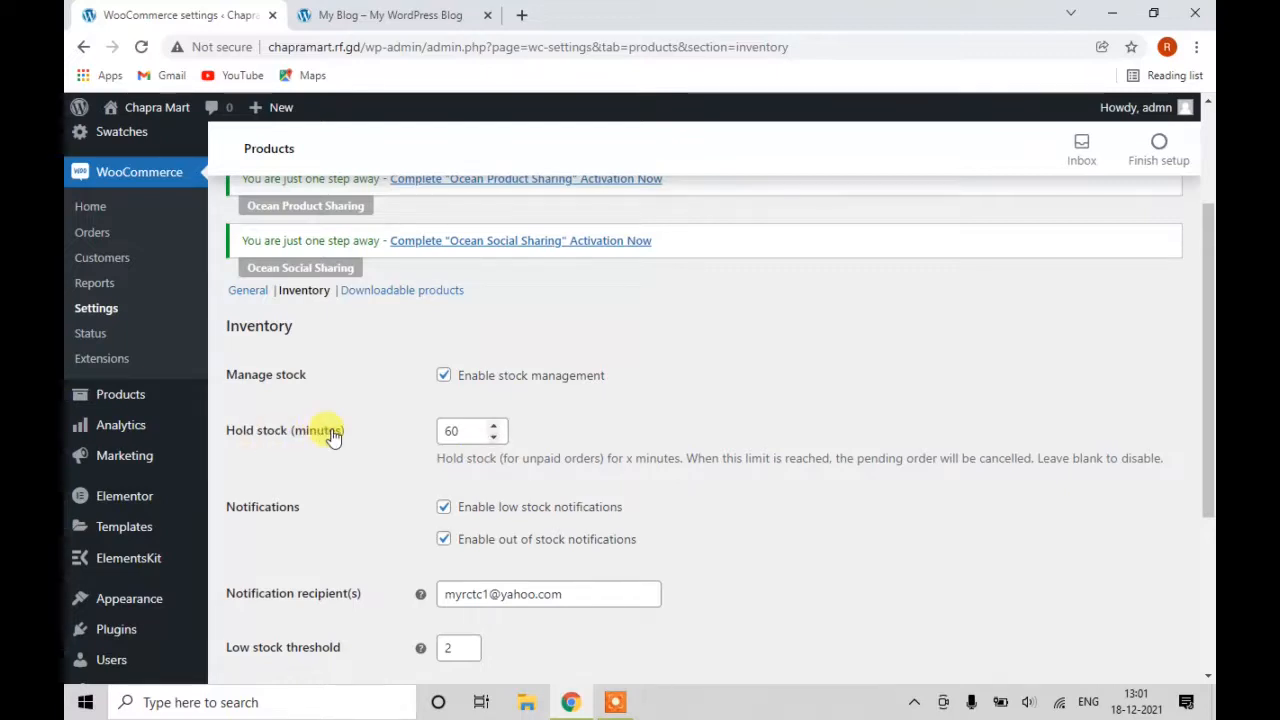
{"action": "scroll", "coordinate": [500, 430], "scroll_direction": "down", "scroll_amount": 1}
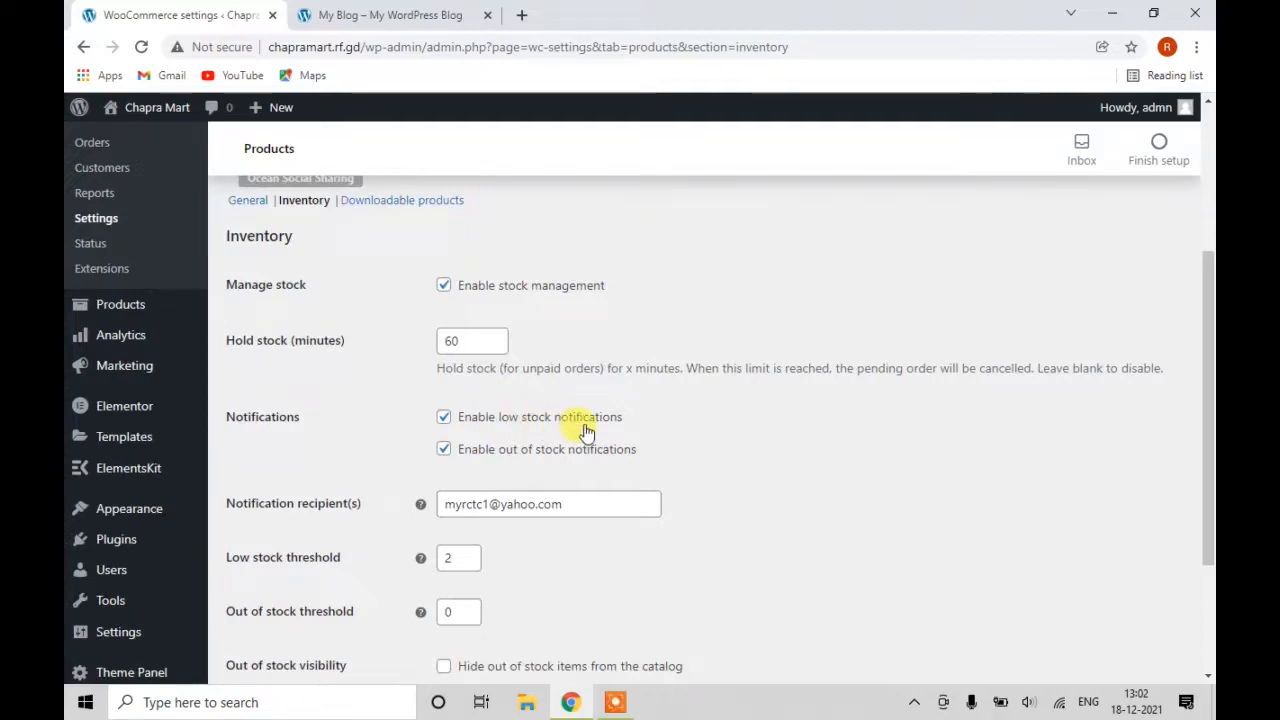
{"action": "scroll", "coordinate": [476, 430], "scroll_direction": "down", "scroll_amount": 1}
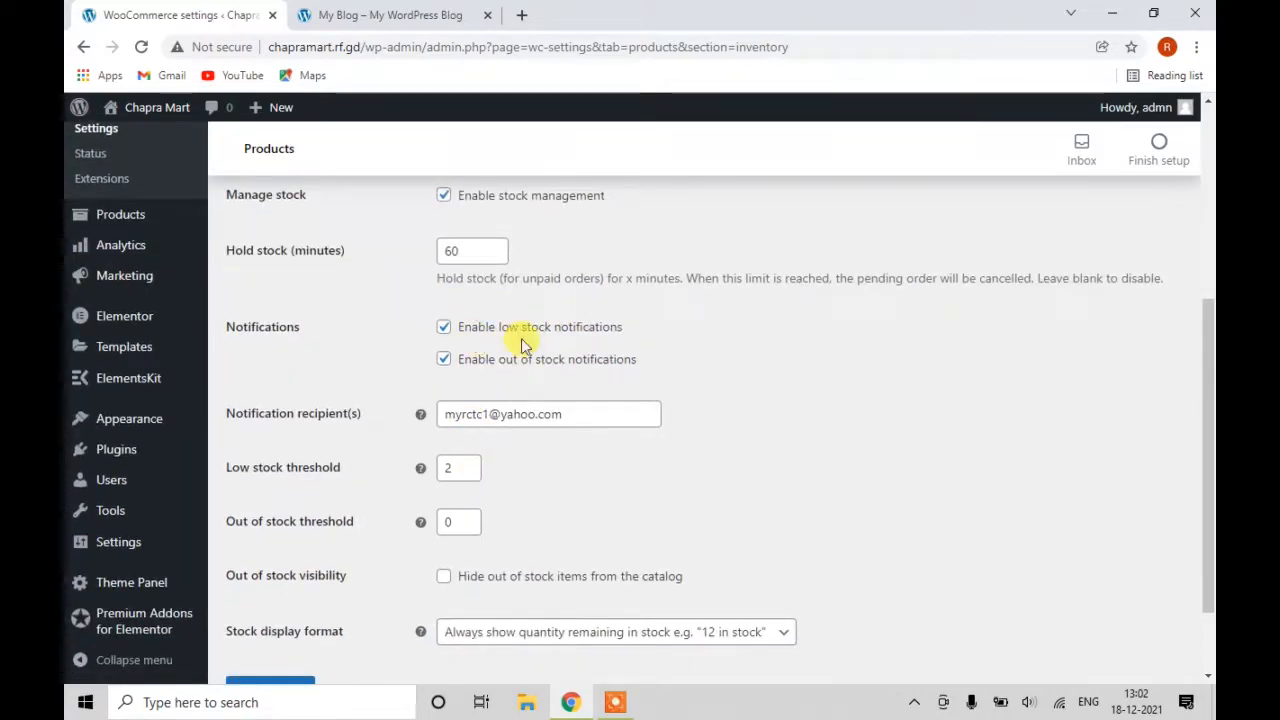
{"action": "scroll", "coordinate": [457, 429], "scroll_direction": "down", "scroll_amount": 1}
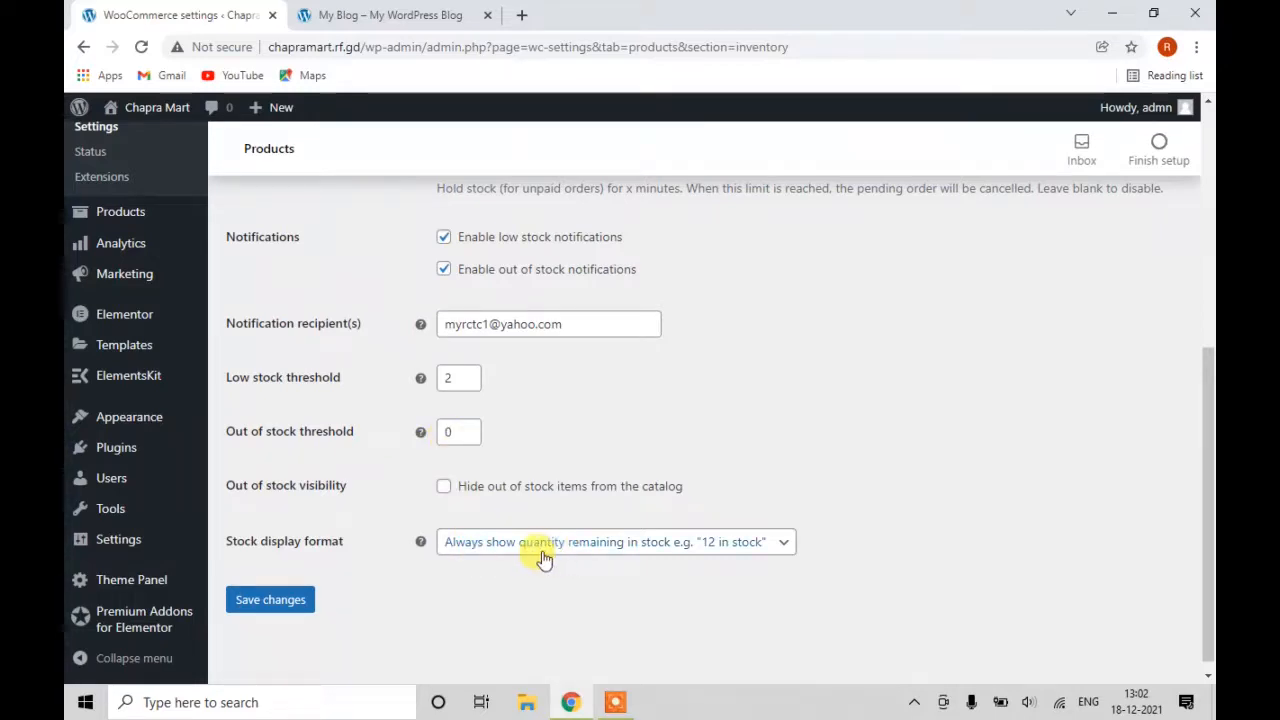
{"action": "scroll", "coordinate": [540, 555], "scroll_direction": "up", "scroll_amount": 5}
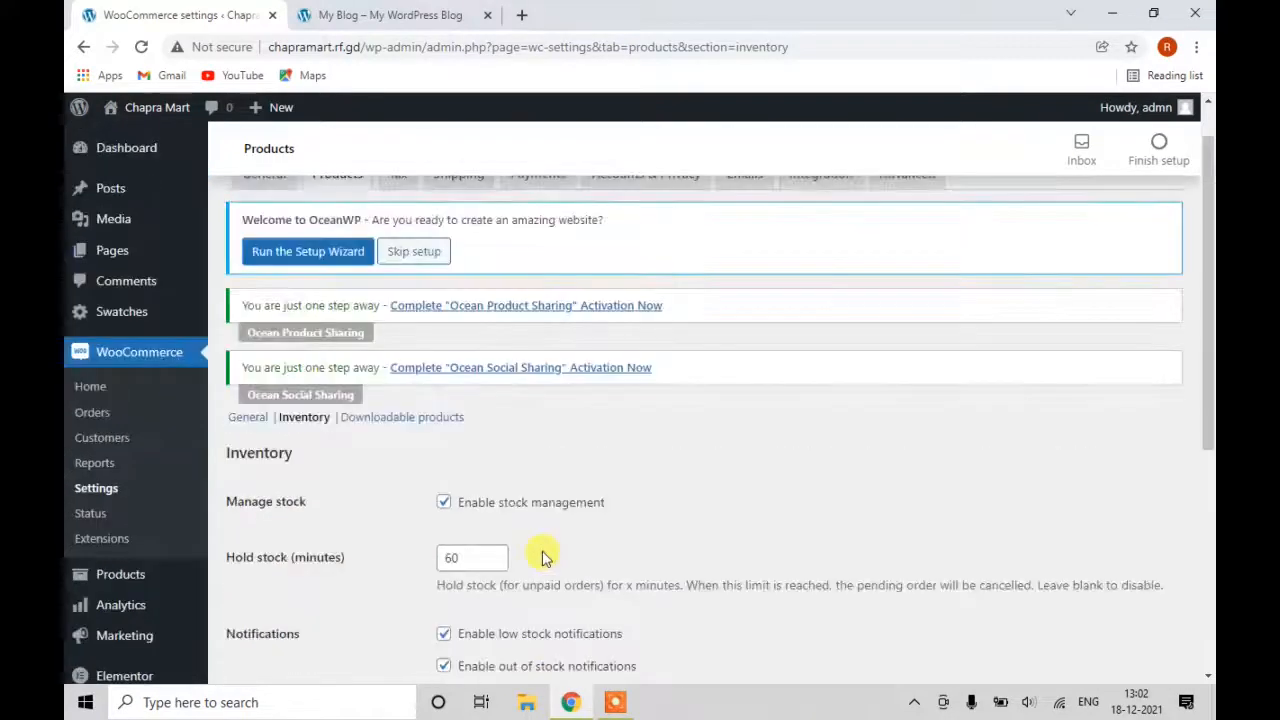
{"action": "left_click", "coordinate": [389, 480]}
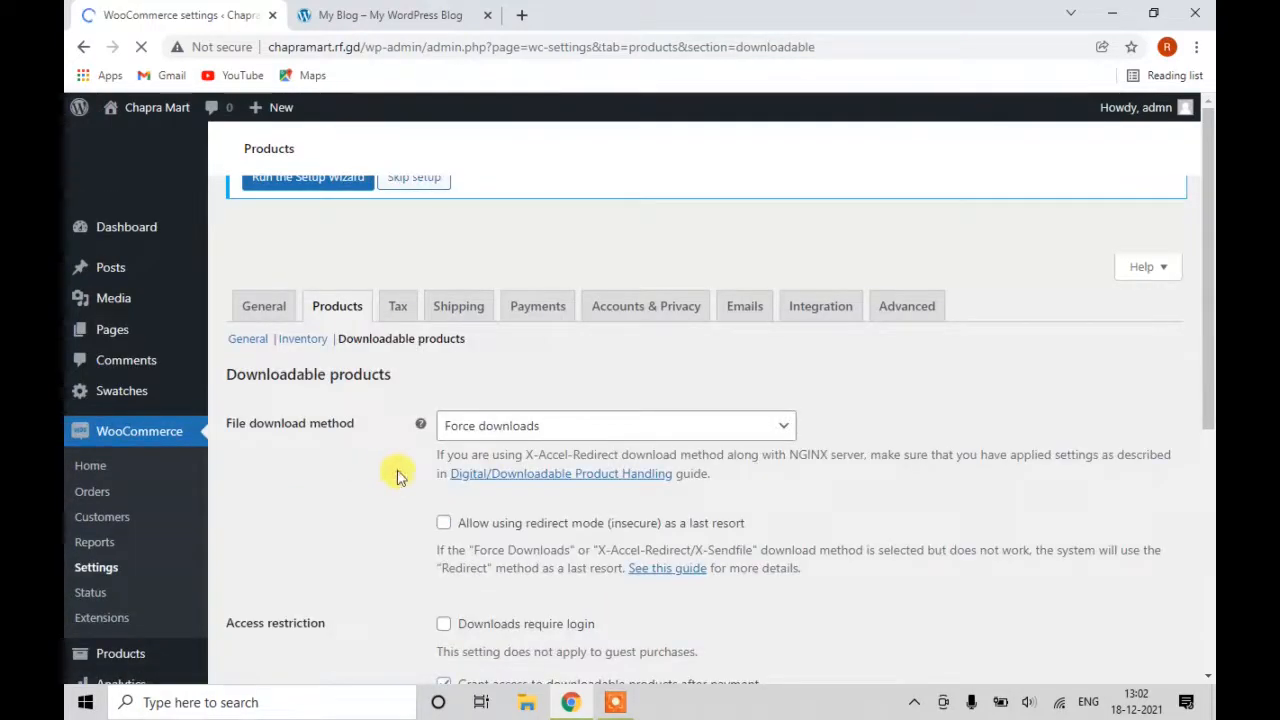
Save downloadable product settings with Force downloads and access granted after payment.
{"action": "scroll", "coordinate": [457, 529], "scroll_direction": "down", "scroll_amount": 5}
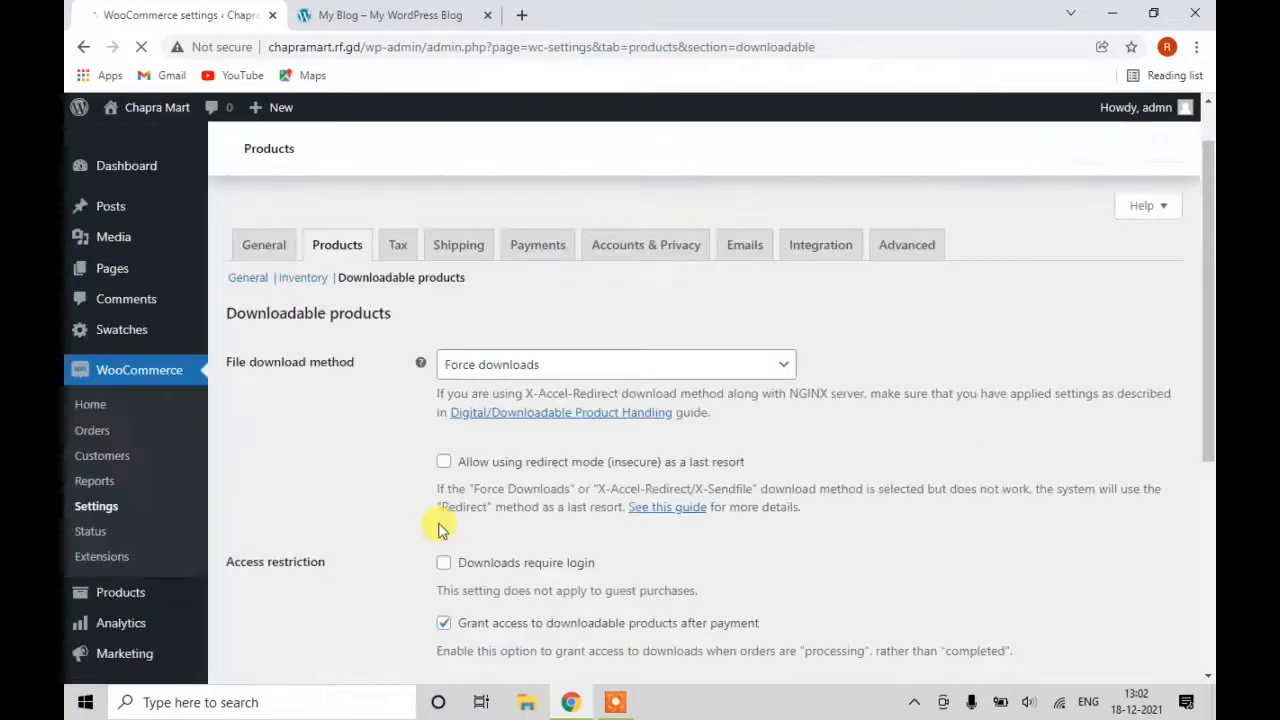
{"action": "scroll", "coordinate": [307, 545], "scroll_direction": "down", "scroll_amount": 3}
{"action": "scroll", "coordinate": [307, 536], "scroll_direction": "down", "scroll_amount": 1}
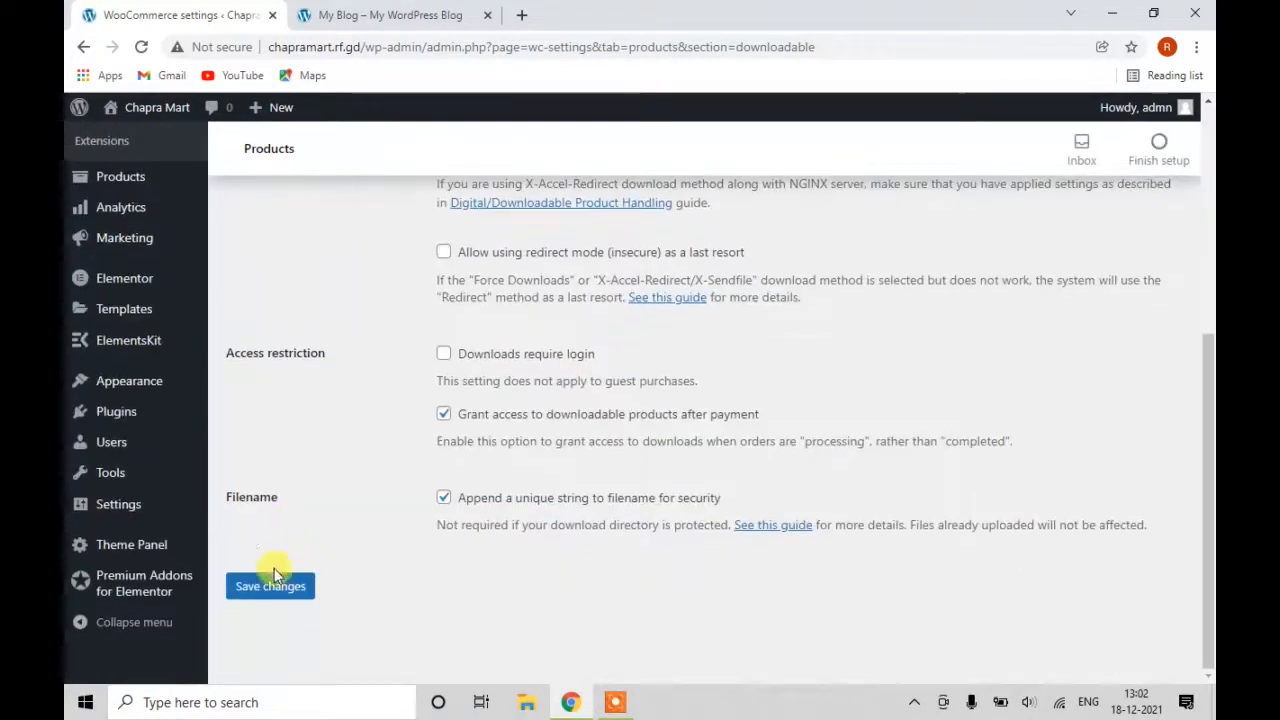
{"action": "left_click", "coordinate": [272, 590]}
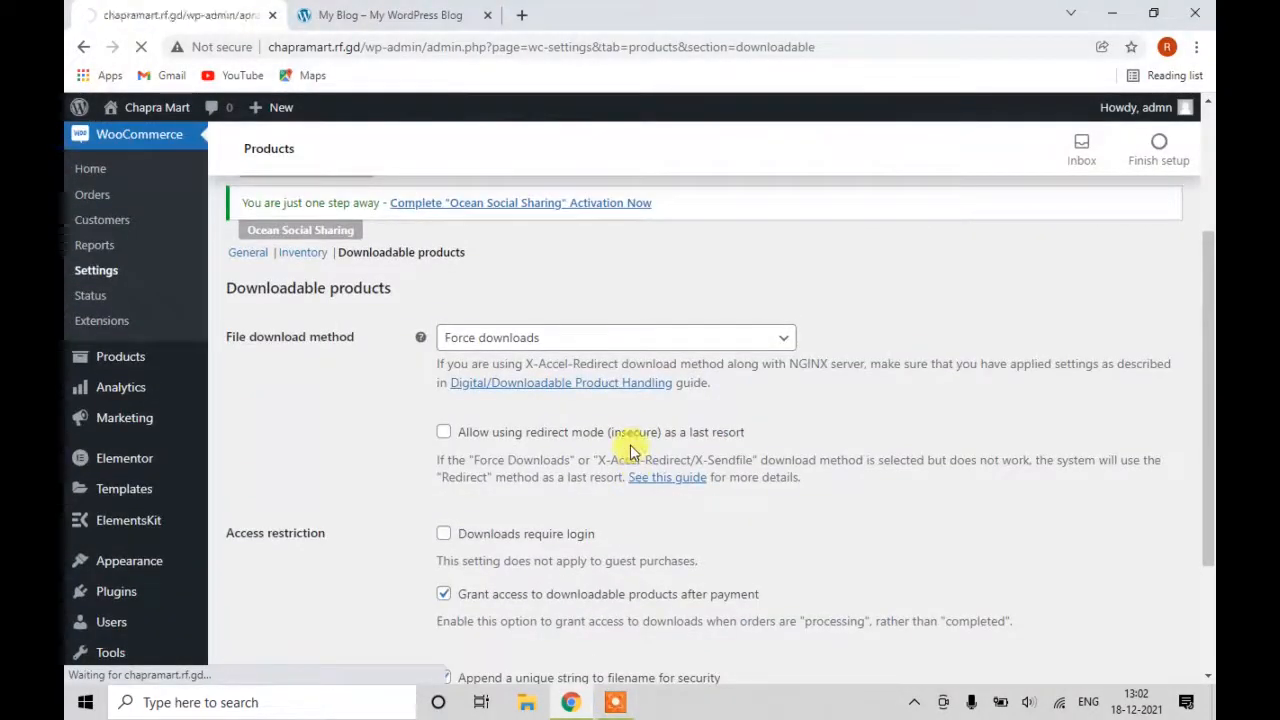
{"action": "scroll", "coordinate": [570, 420], "scroll_direction": "down", "scroll_amount": 3}
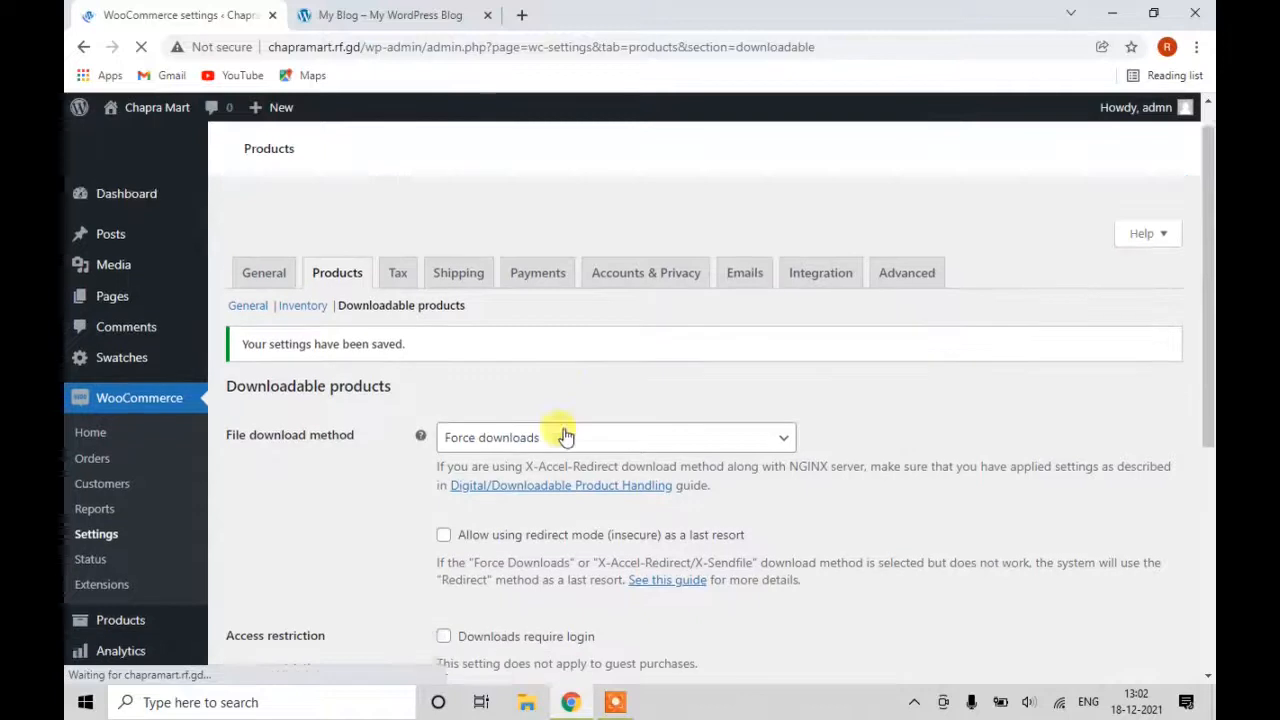
{"action": "scroll", "coordinate": [540, 600], "scroll_direction": "down", "scroll_amount": 2}
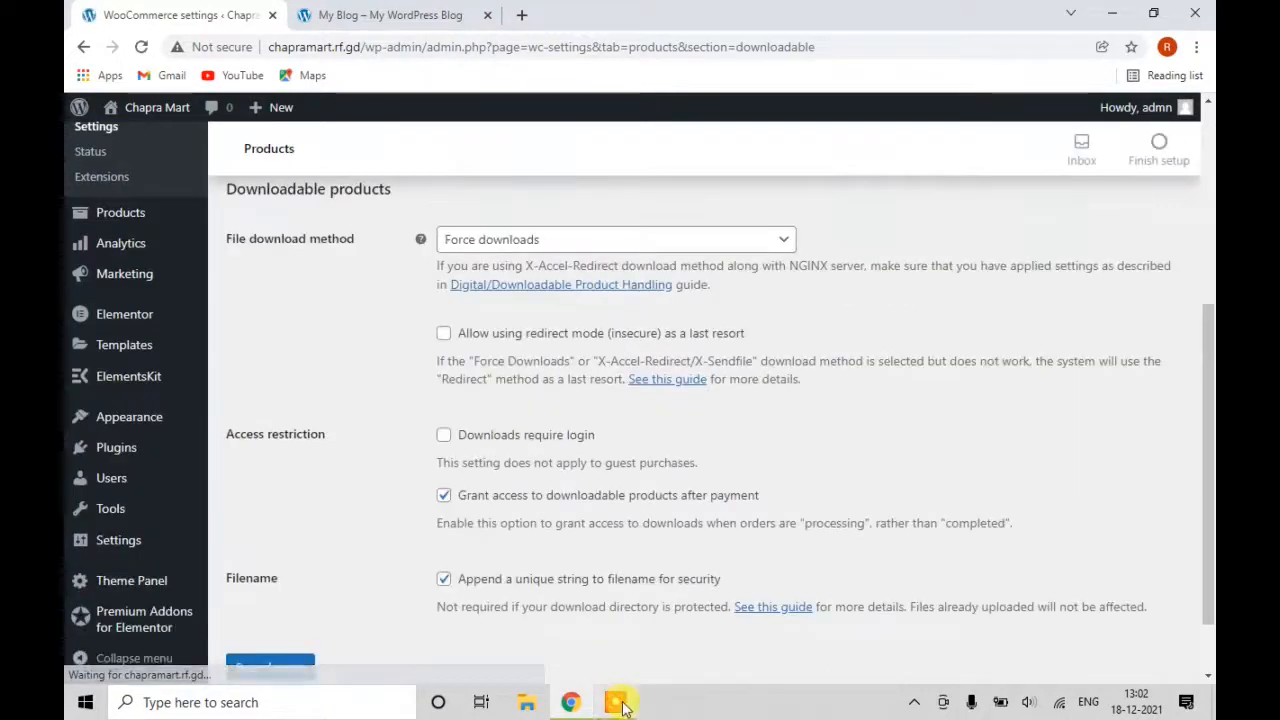
{"action": "scroll", "coordinate": [1057, 614], "scroll_direction": "up", "scroll_amount": 3}
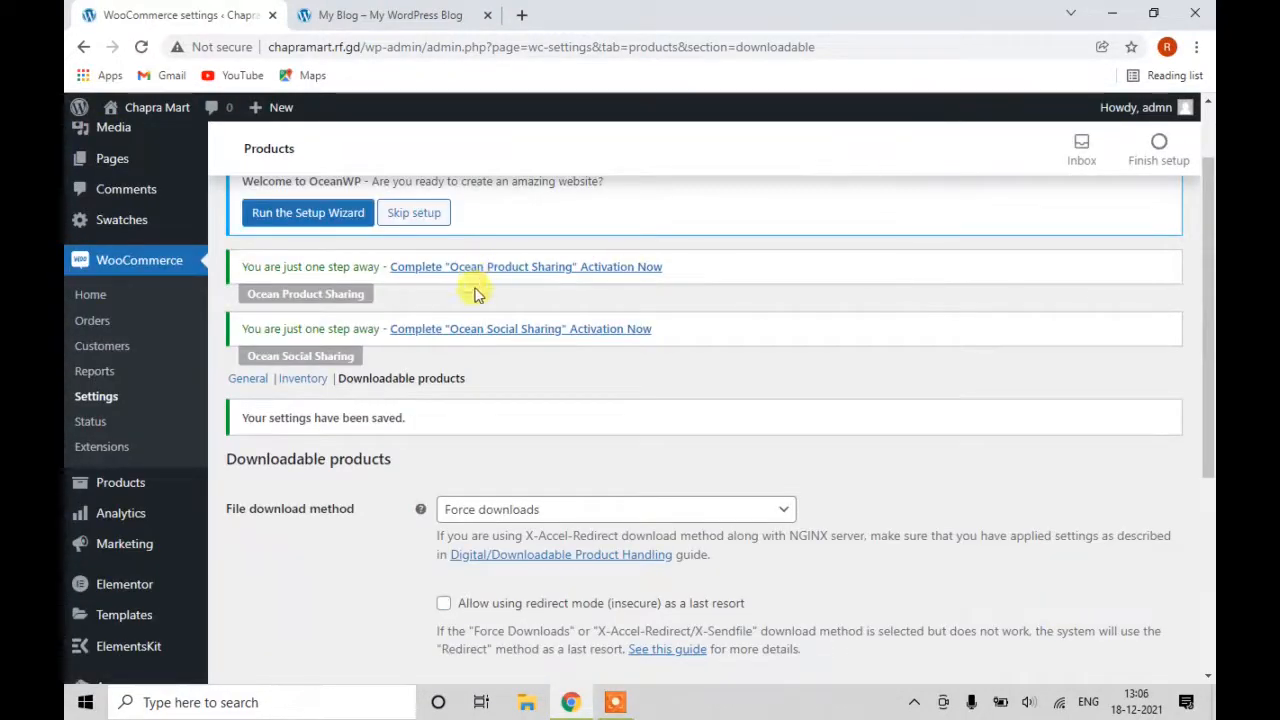
{"action": "scroll", "coordinate": [530, 365], "scroll_direction": "up", "scroll_amount": 1}
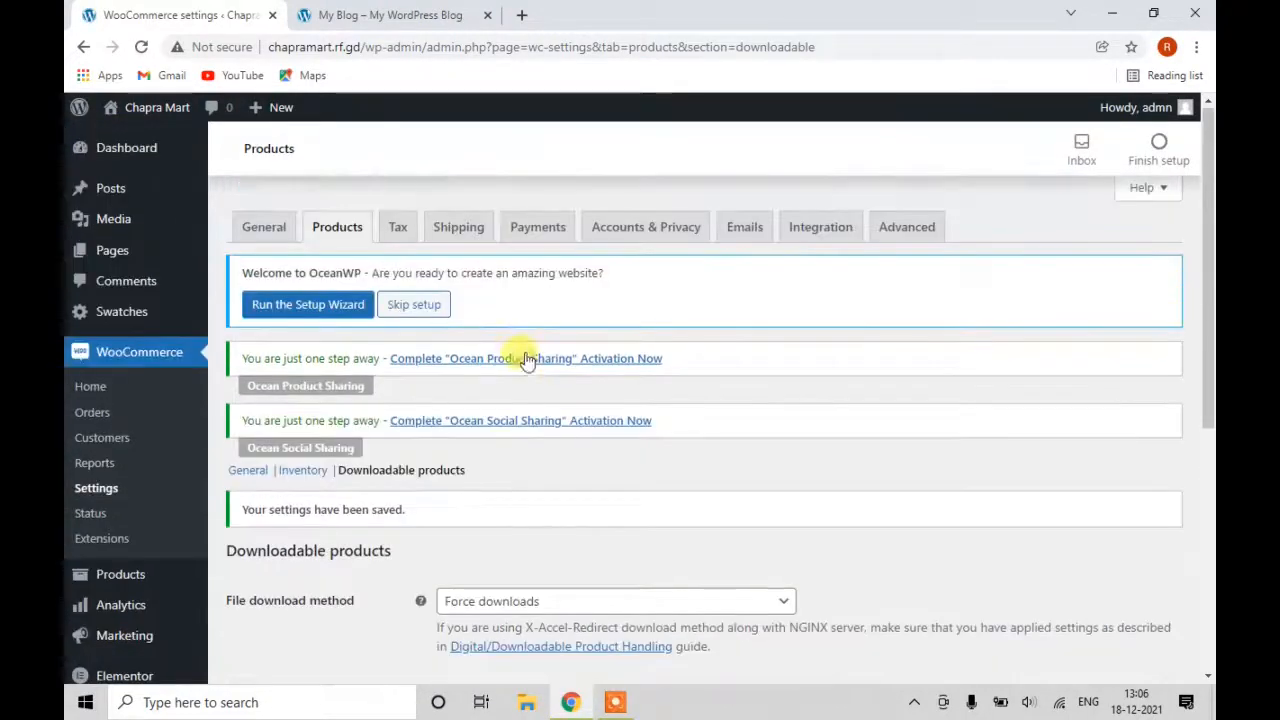
{"action": "left_click", "coordinate": [400, 232]}
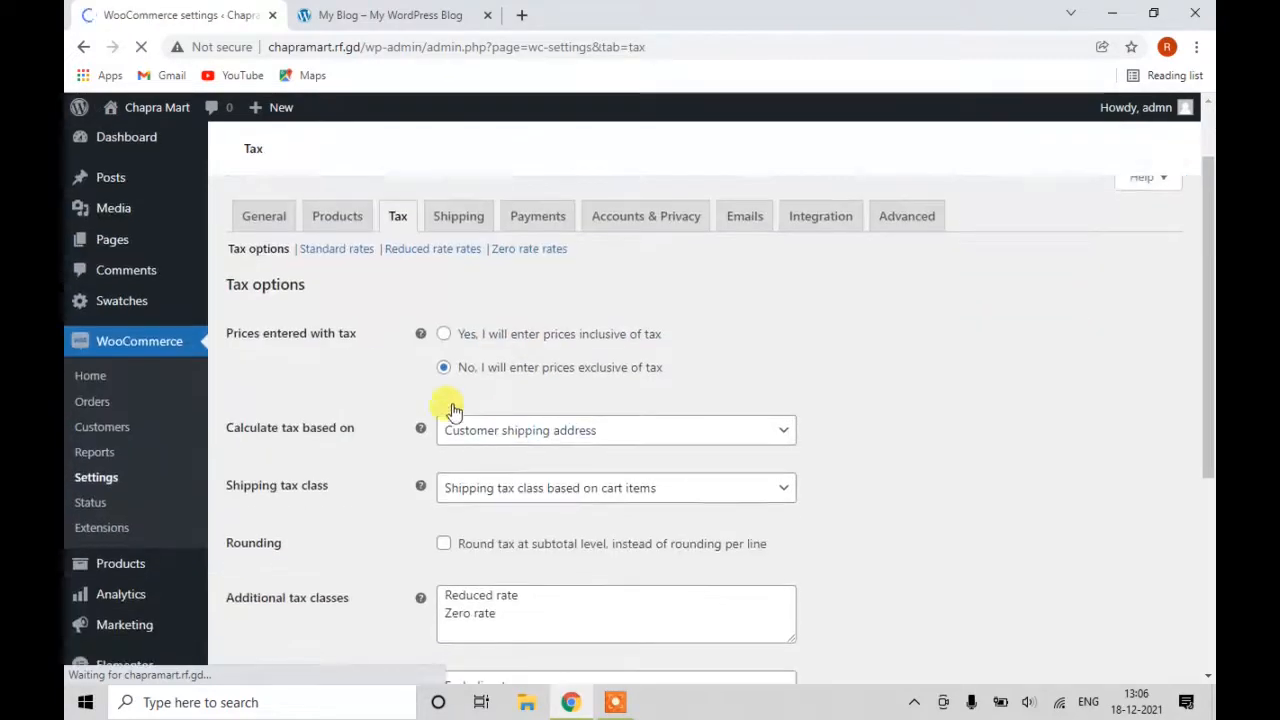
{"action": "scroll", "coordinate": [367, 432], "scroll_direction": "down", "scroll_amount": 2}
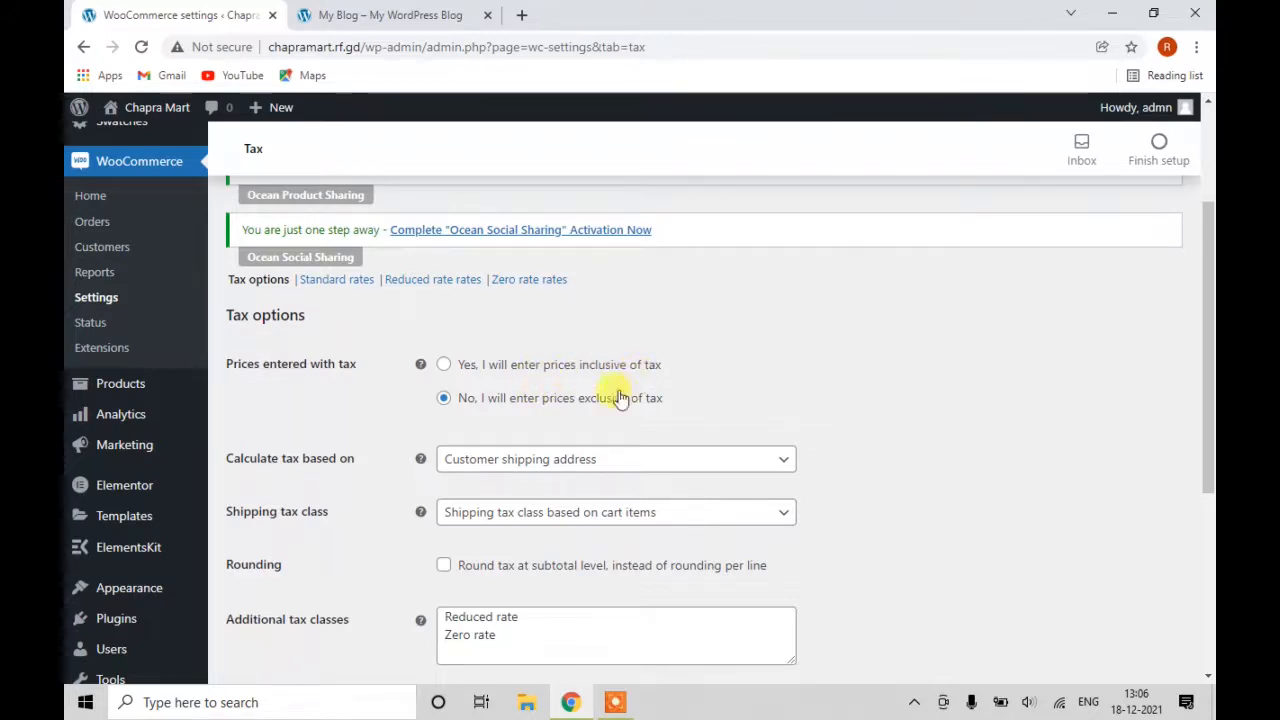
{"action": "scroll", "coordinate": [620, 398], "scroll_direction": "down", "scroll_amount": 1}
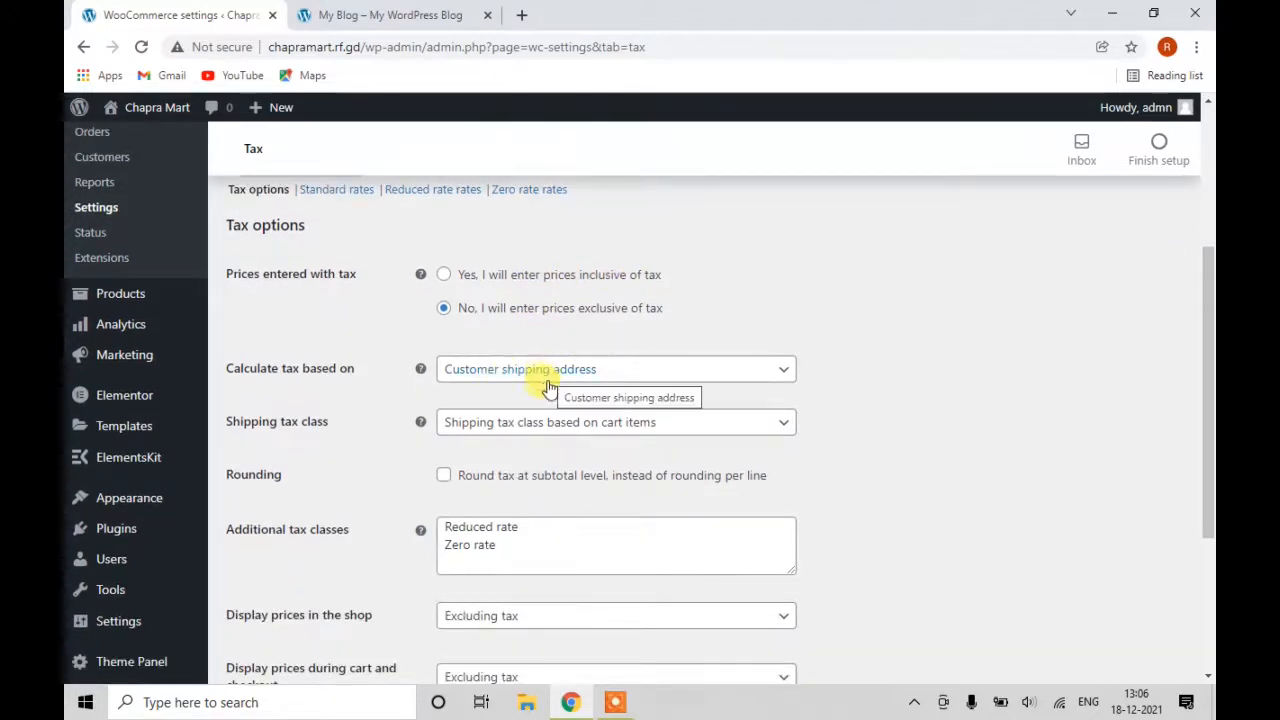
{"action": "left_click", "coordinate": [540, 368]}
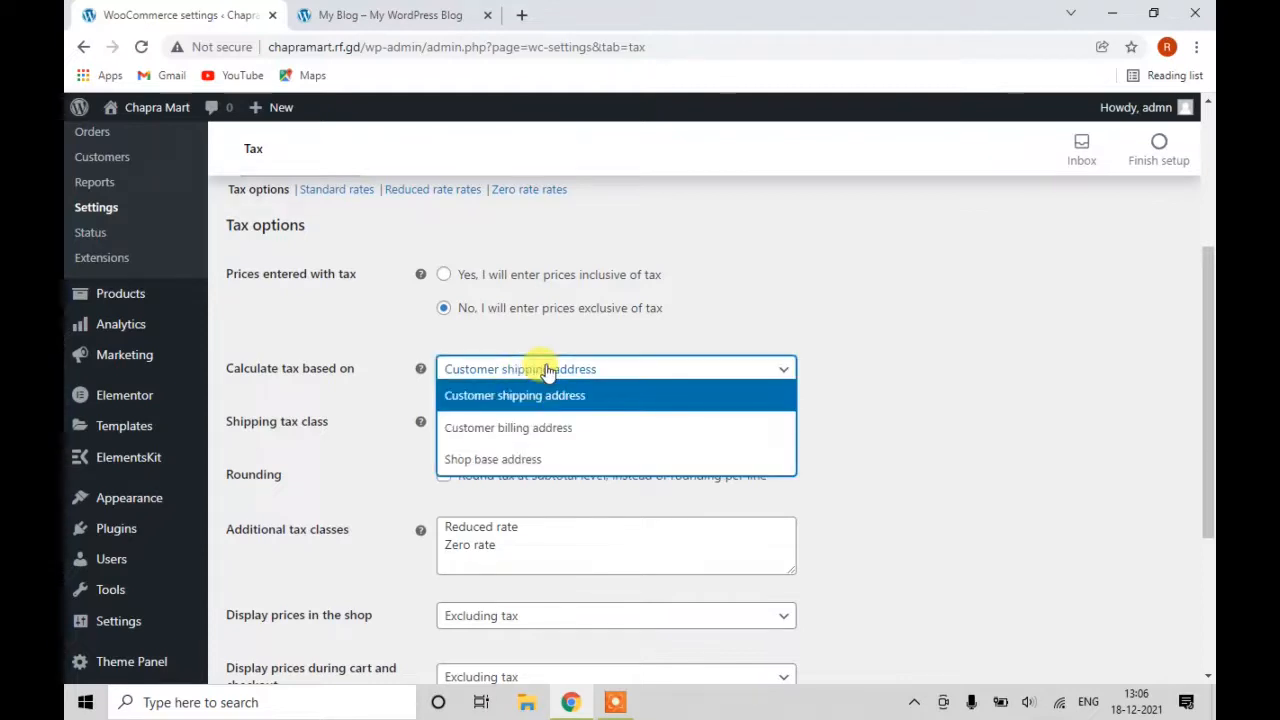
{"action": "left_click", "coordinate": [548, 372]}
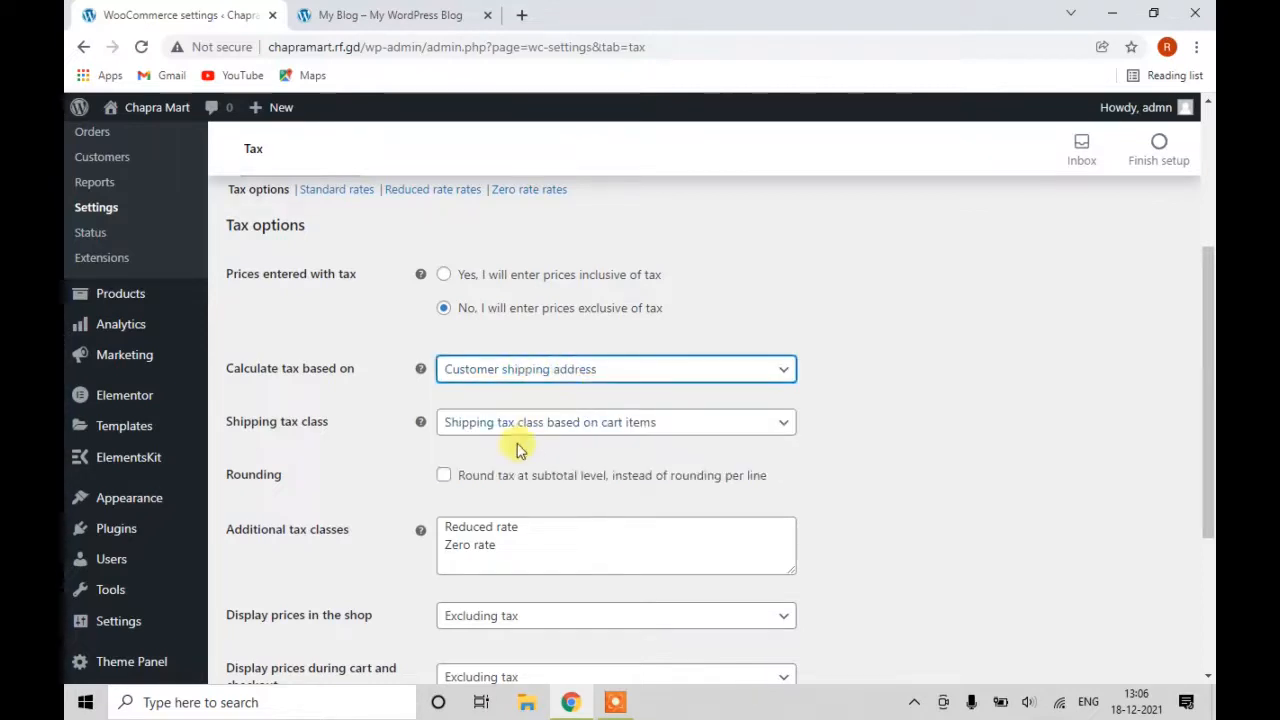
{"action": "scroll", "coordinate": [515, 443], "scroll_direction": "down", "scroll_amount": 1}
{"action": "scroll", "coordinate": [595, 345], "scroll_direction": "down", "scroll_amount": 1}
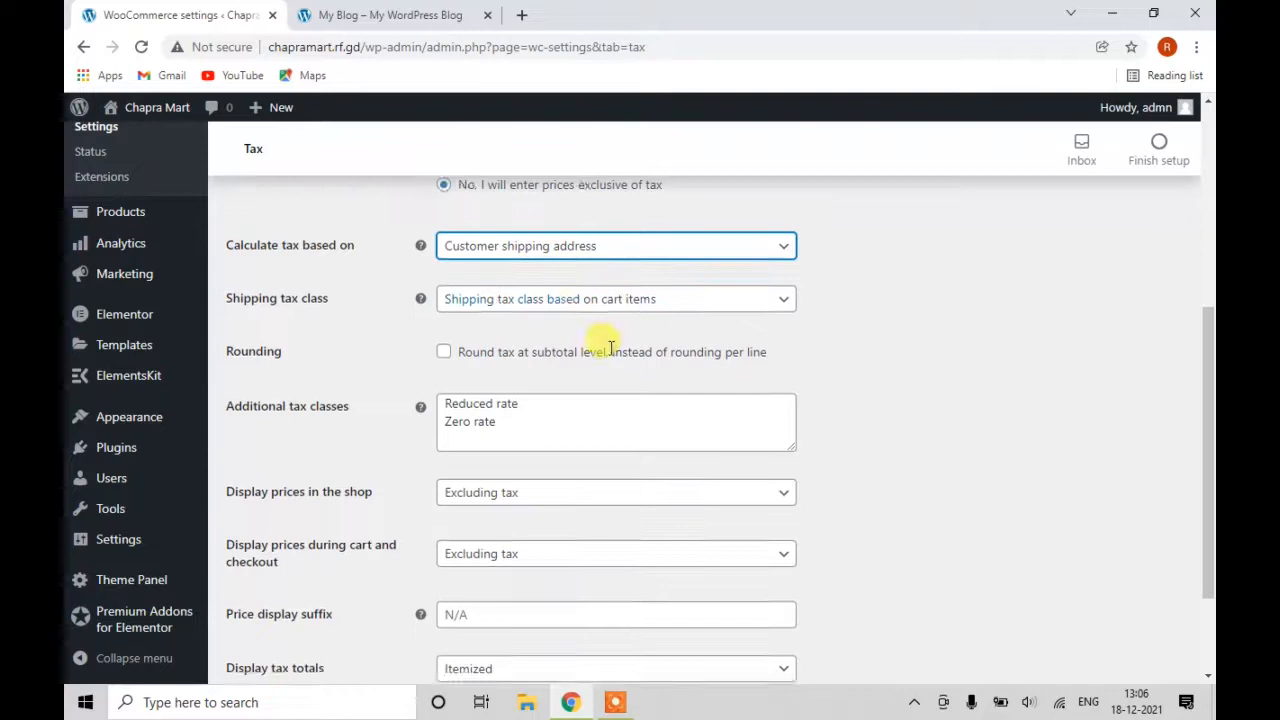
{"action": "left_click", "coordinate": [465, 383]}
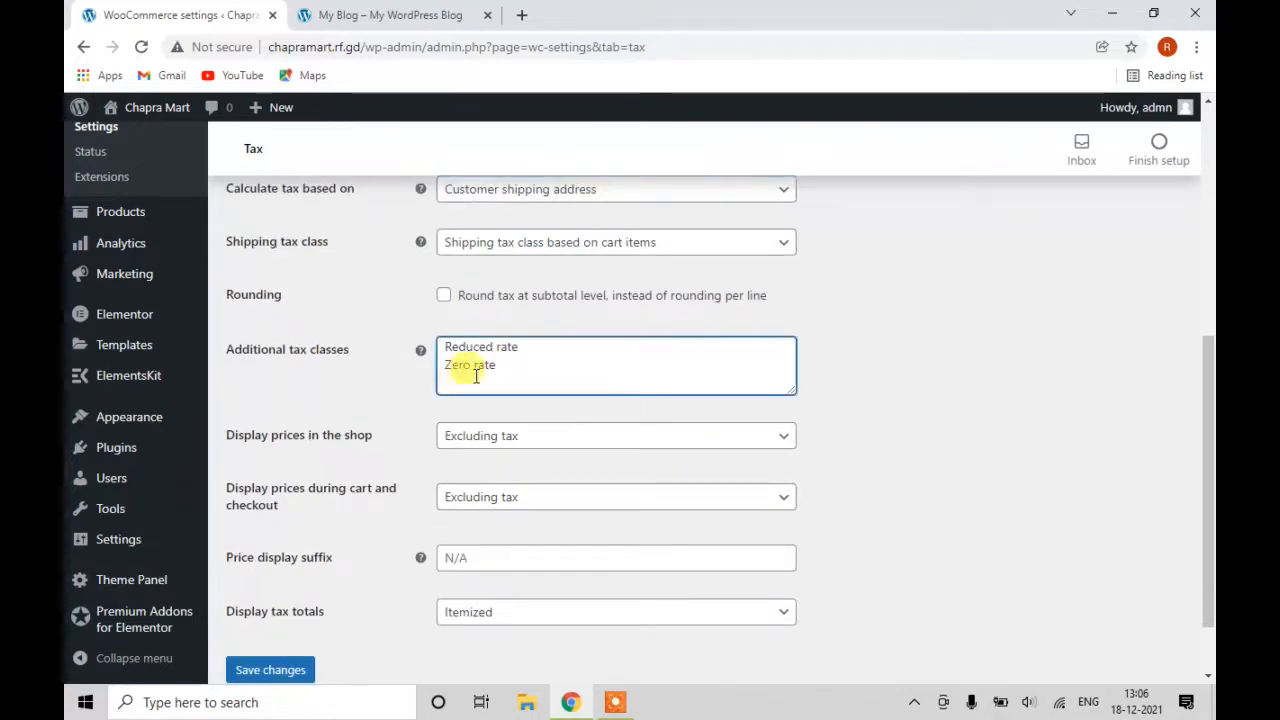
List Cgst 9%, Sgst 9% and Igst 18% as separate additional tax class lines.
{"action": "key", "text": "Return"}
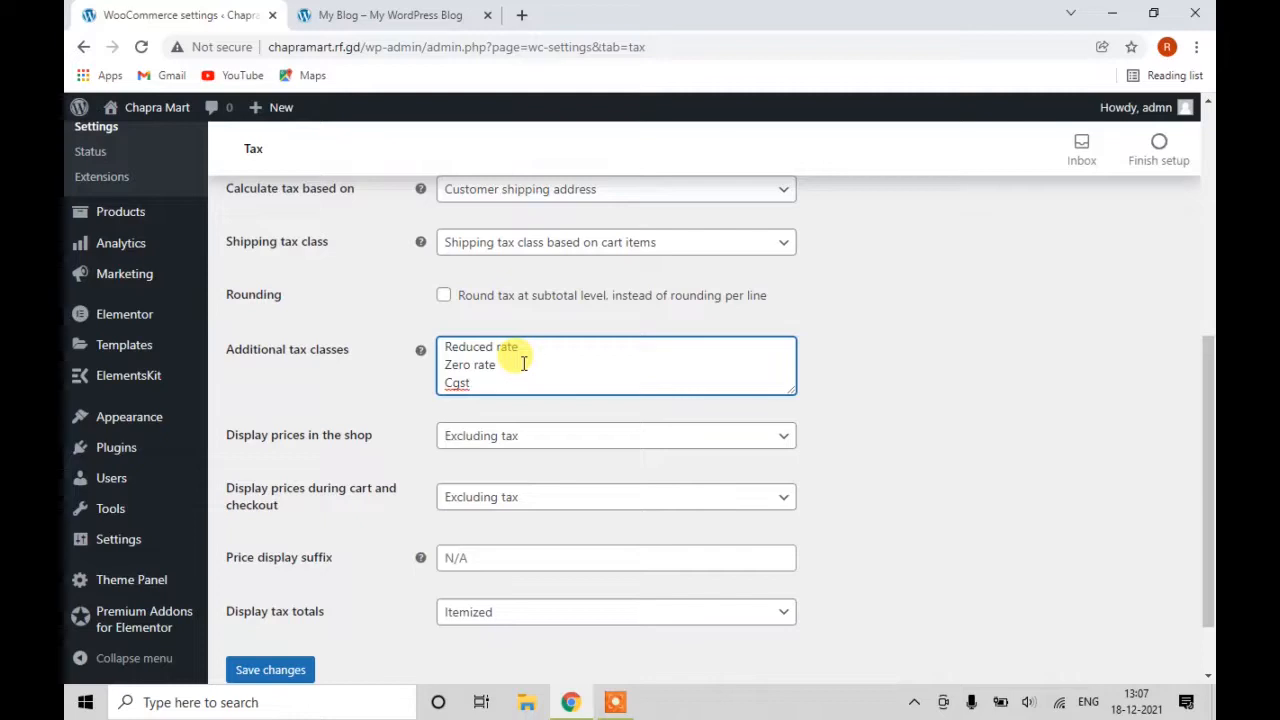
{"action": "type", "text": "9"}
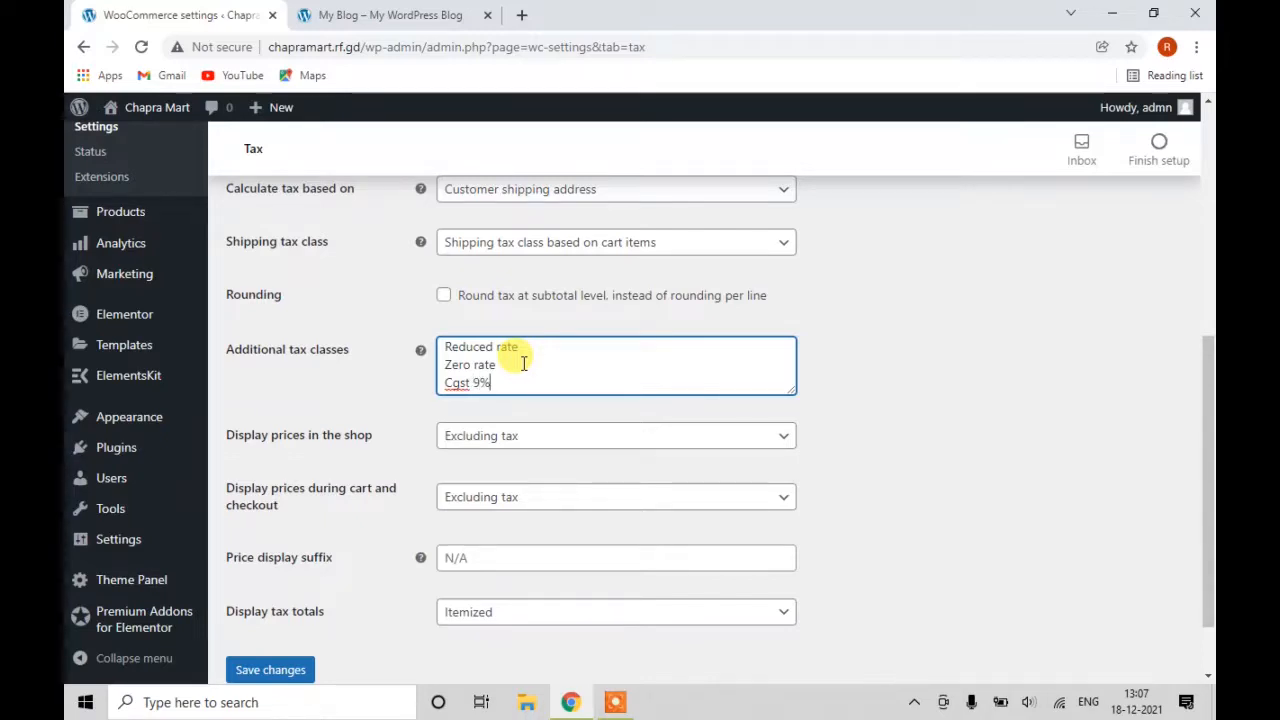
{"action": "type", "text": "%"}
{"action": "key", "text": "Return"}
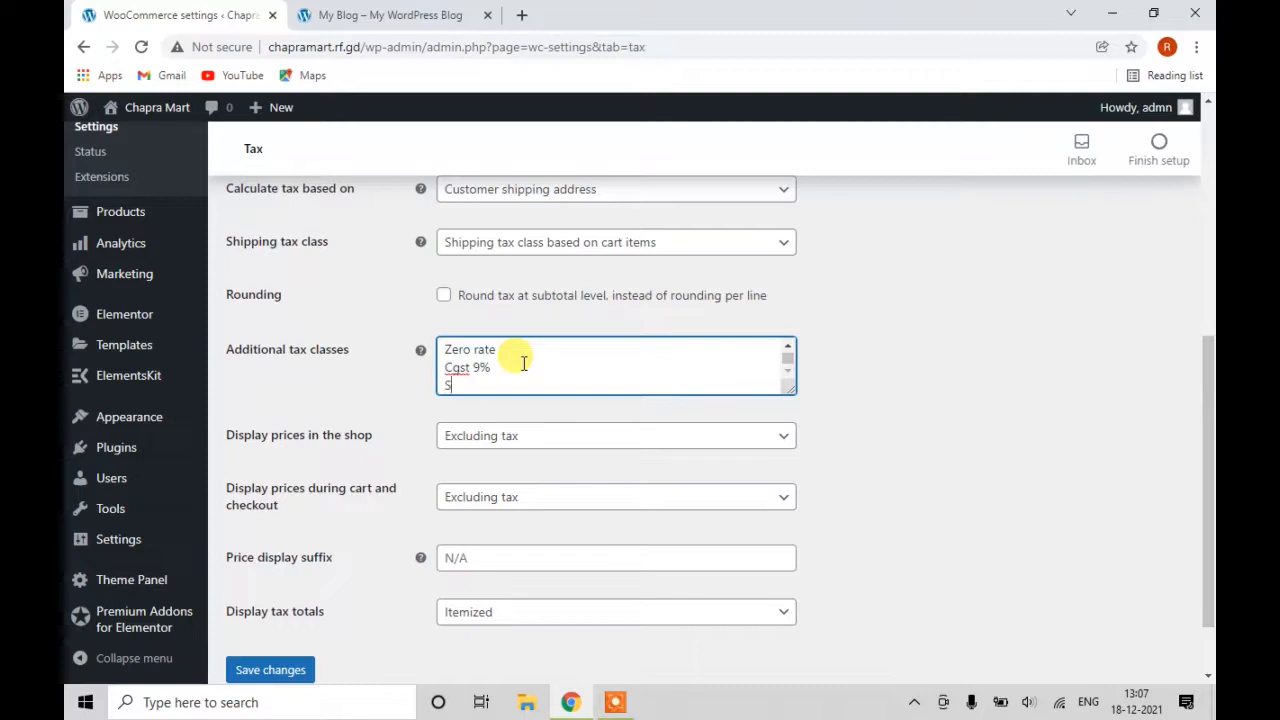
{"action": "type", "text": "Sgst "}
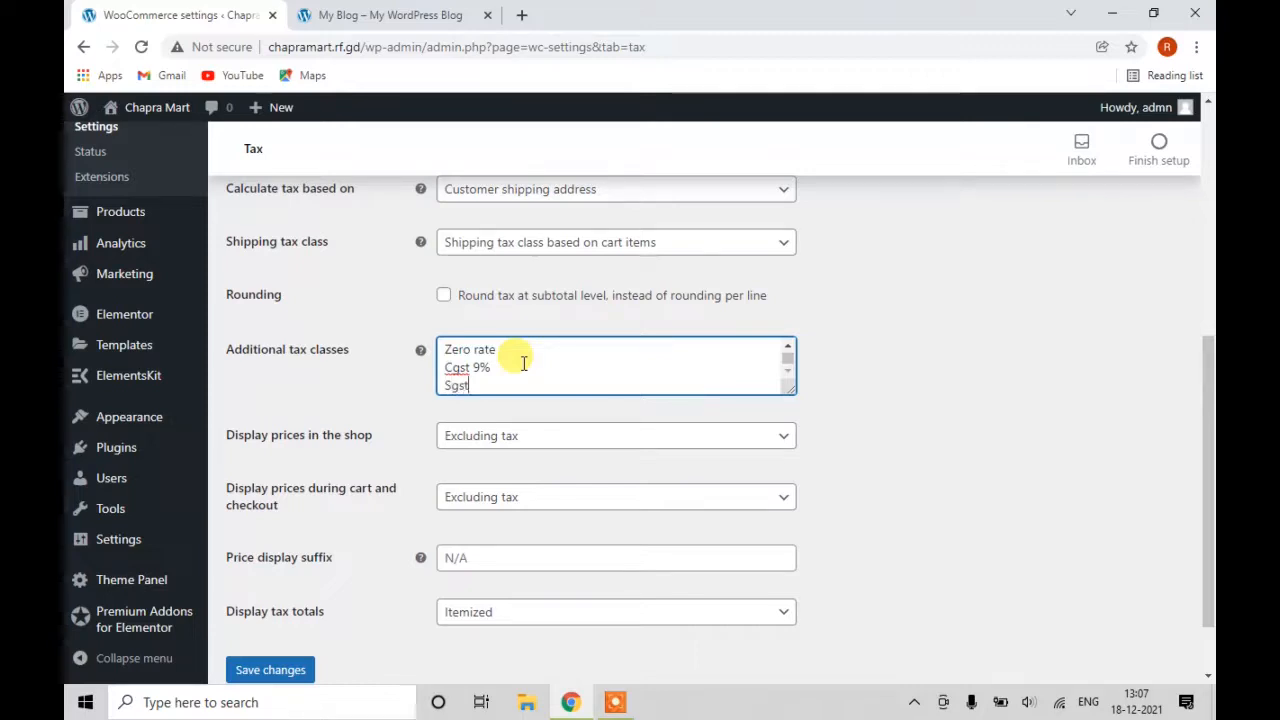
{"action": "type", "text": "9"}
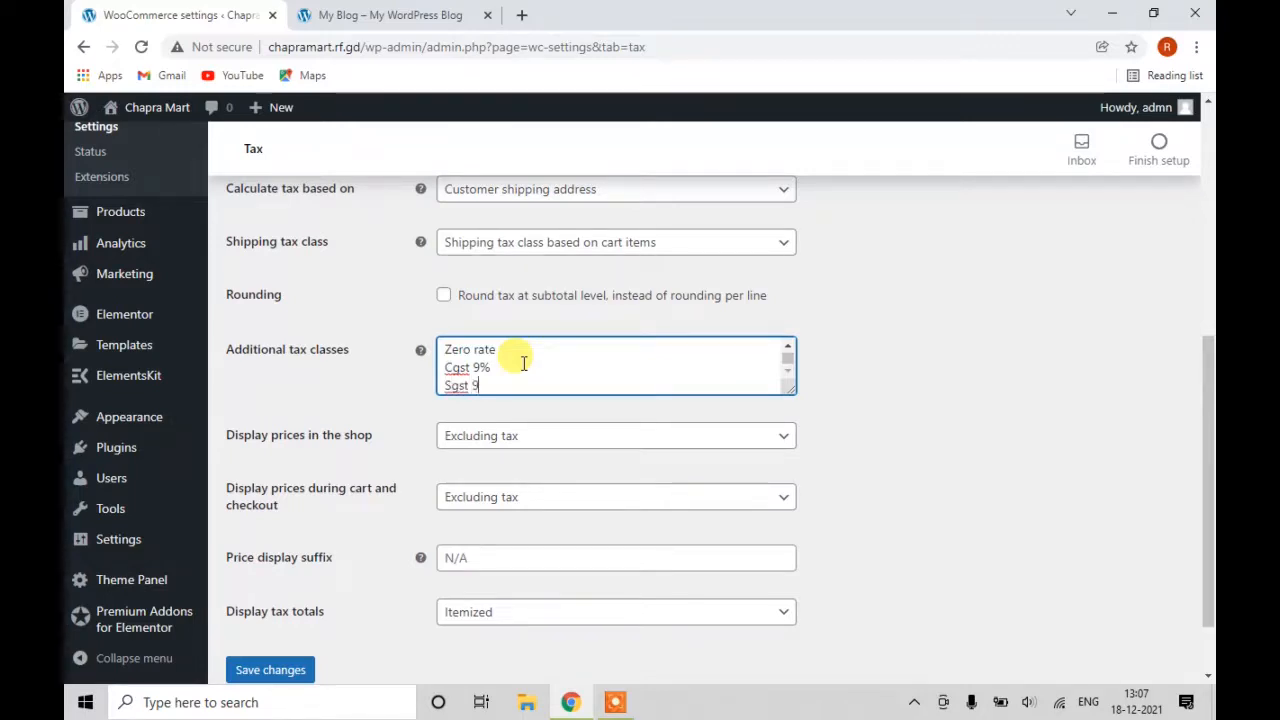
{"action": "type", "text": "%"}
{"action": "key", "text": "Return"}
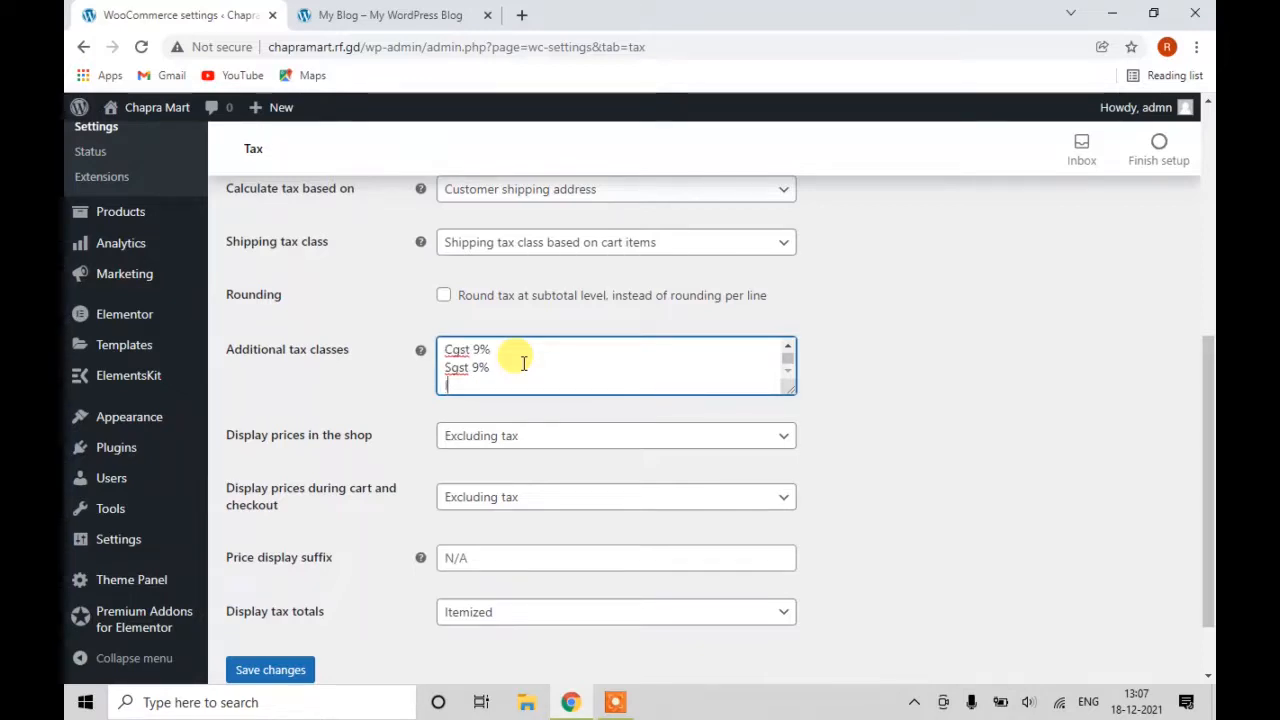
{"action": "type", "text": "Igst 18%"}
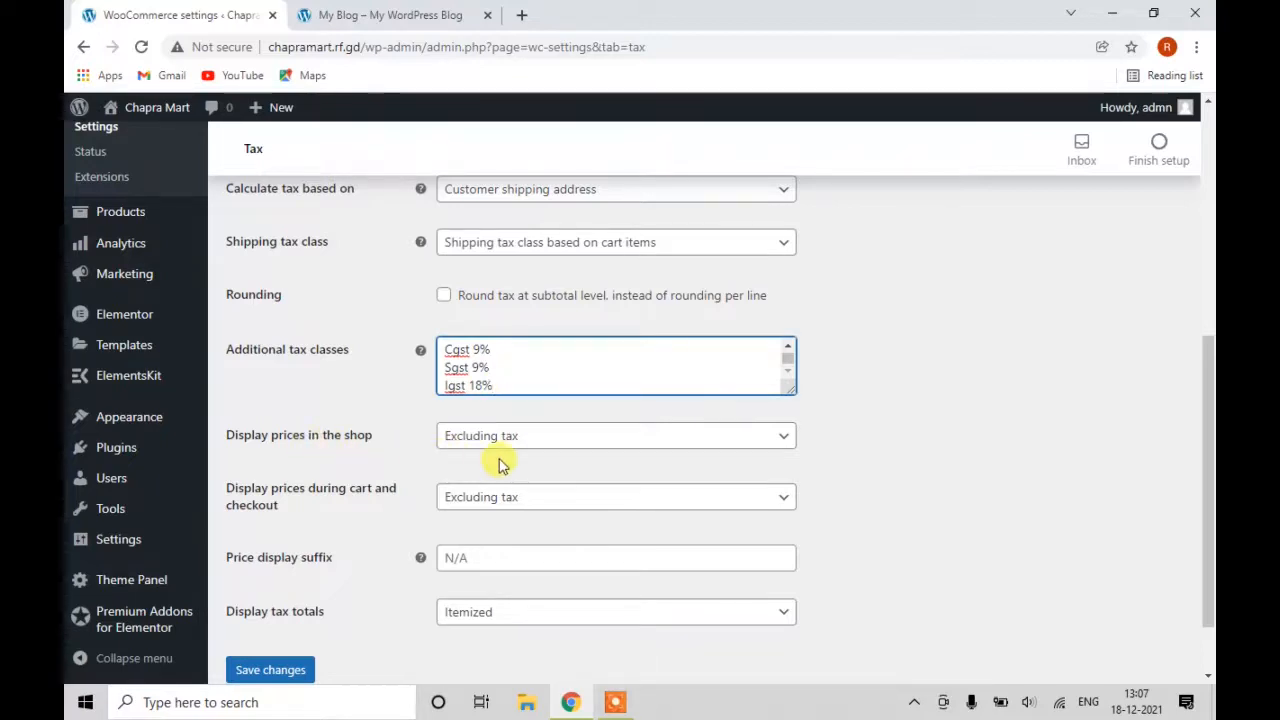
{"action": "scroll", "coordinate": [502, 462], "scroll_direction": "down", "scroll_amount": 1}
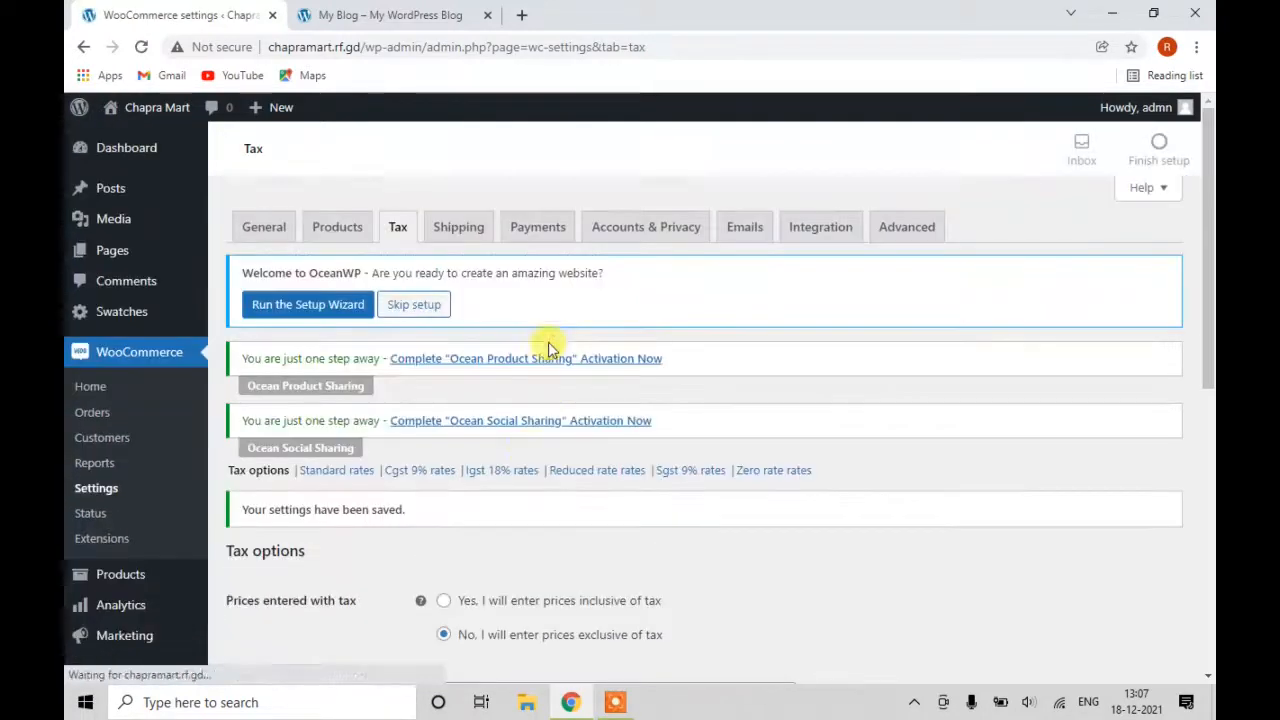
{"action": "scroll", "coordinate": [552, 490], "scroll_direction": "down", "scroll_amount": 3}
Insert a Cgst 9% rate row for country IN and state Bihar (BR).
{"action": "scroll", "coordinate": [545, 490], "scroll_direction": "up", "scroll_amount": 3}
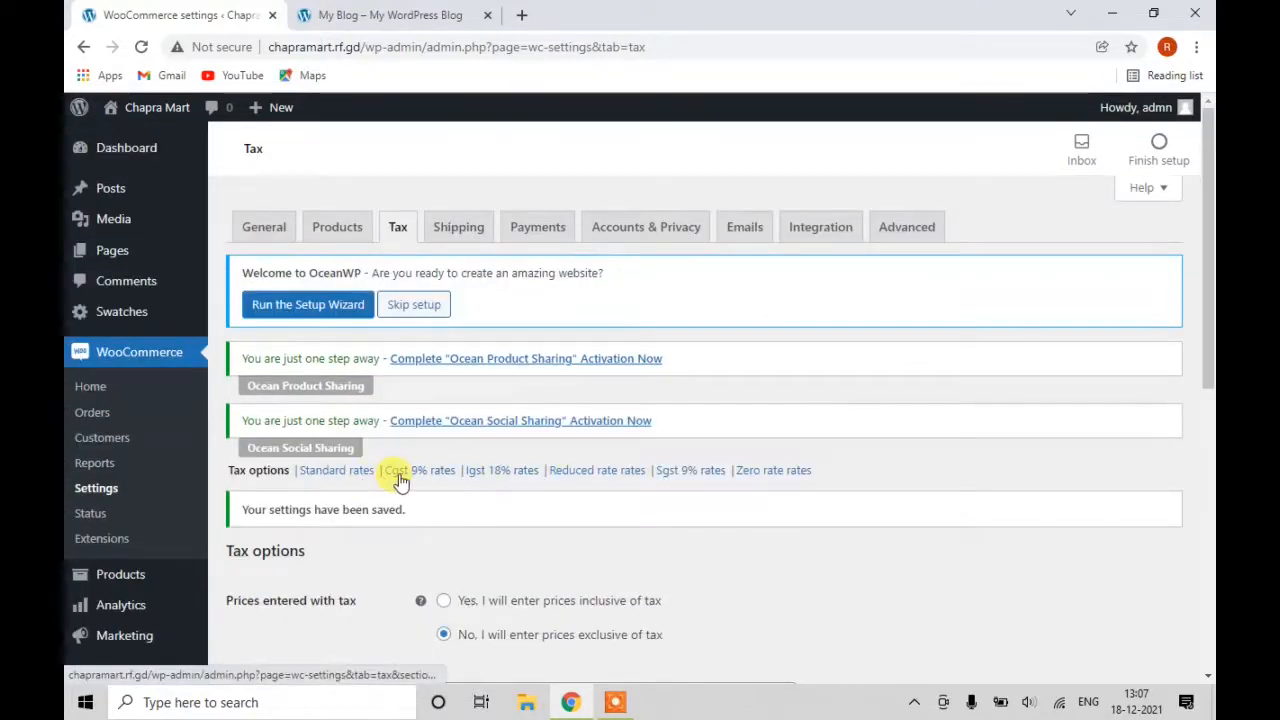
{"action": "left_click", "coordinate": [401, 480]}
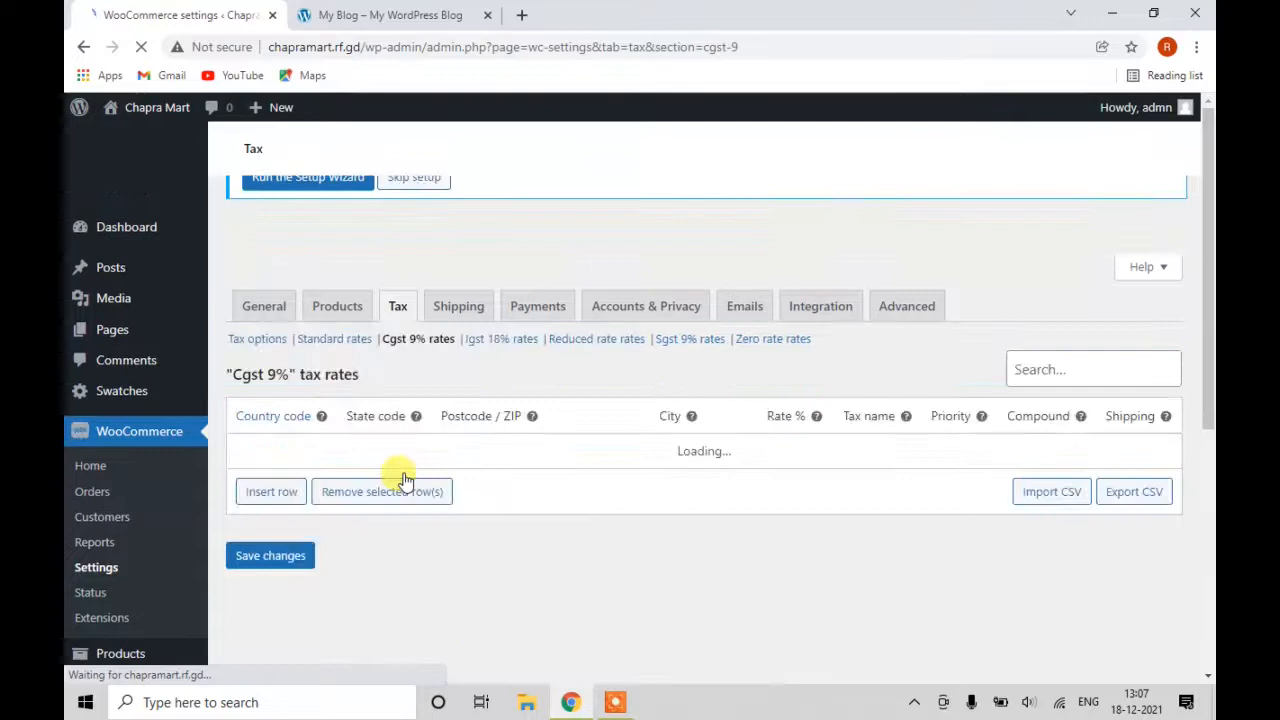
{"action": "scroll", "coordinate": [406, 488], "scroll_direction": "down", "scroll_amount": 1}
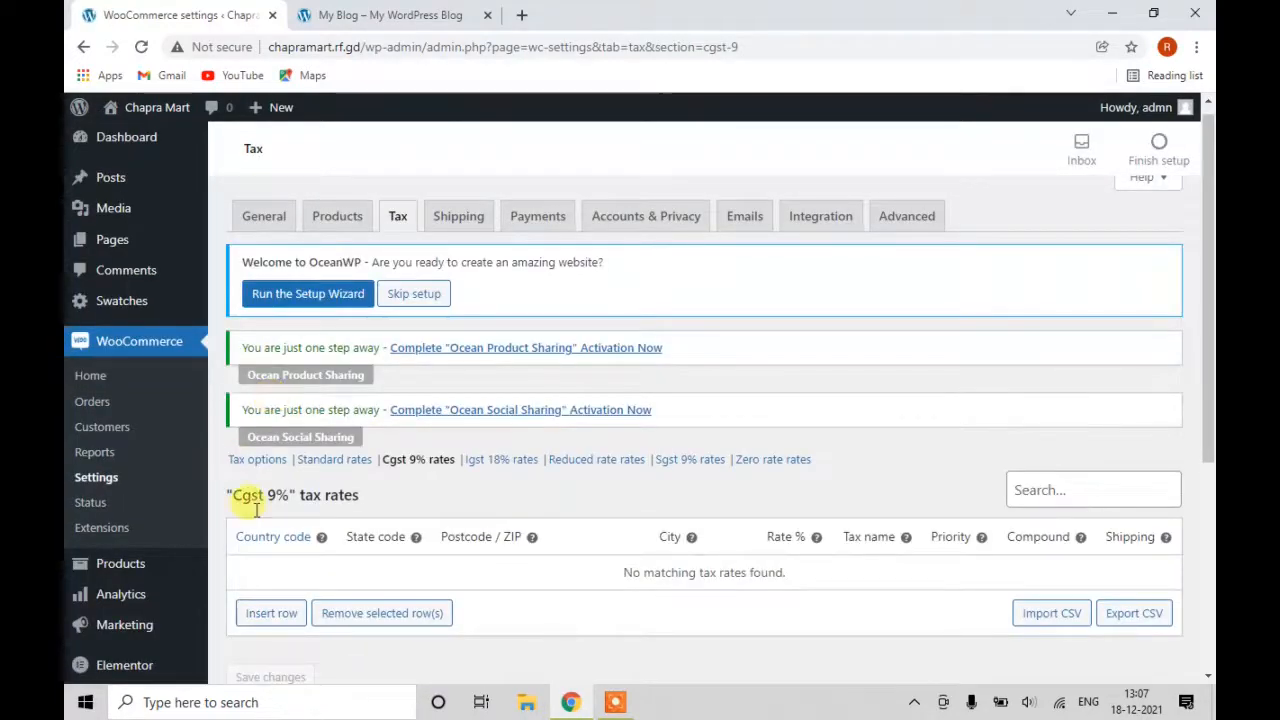
{"action": "left_click", "coordinate": [270, 620]}
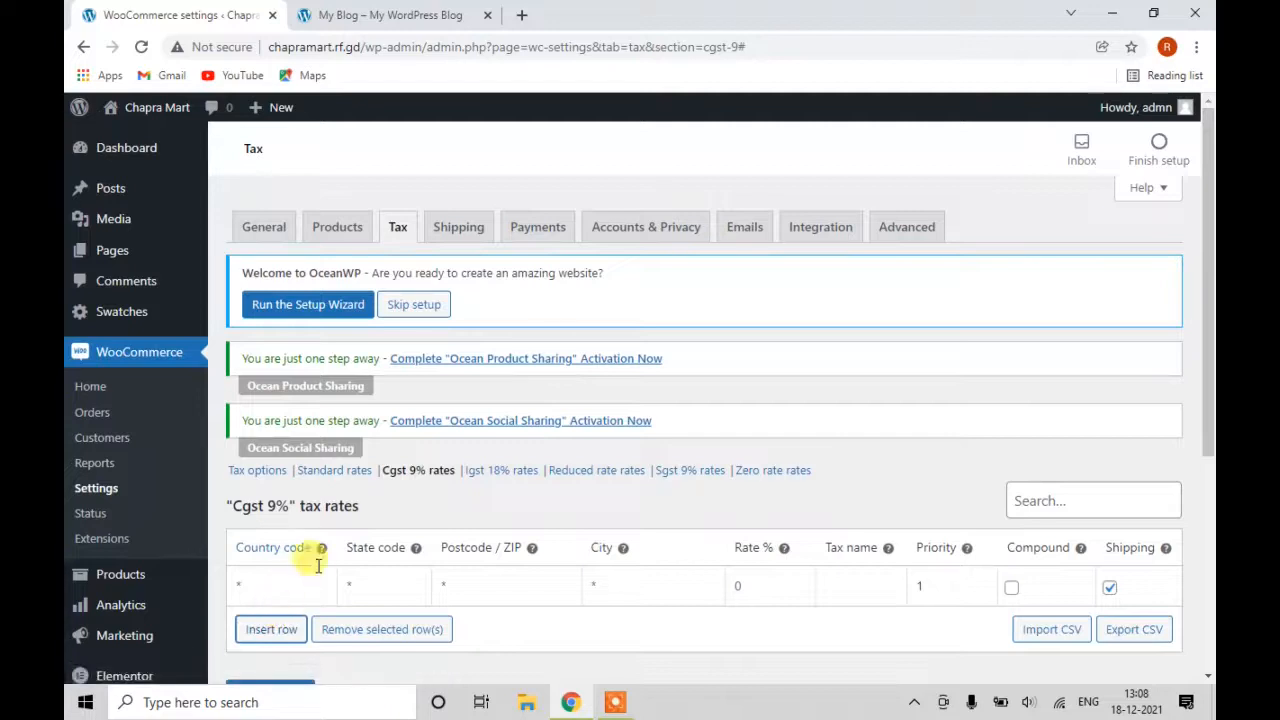
{"action": "scroll", "coordinate": [320, 563], "scroll_direction": "down", "scroll_amount": 2}
{"action": "left_click", "coordinate": [279, 406]}
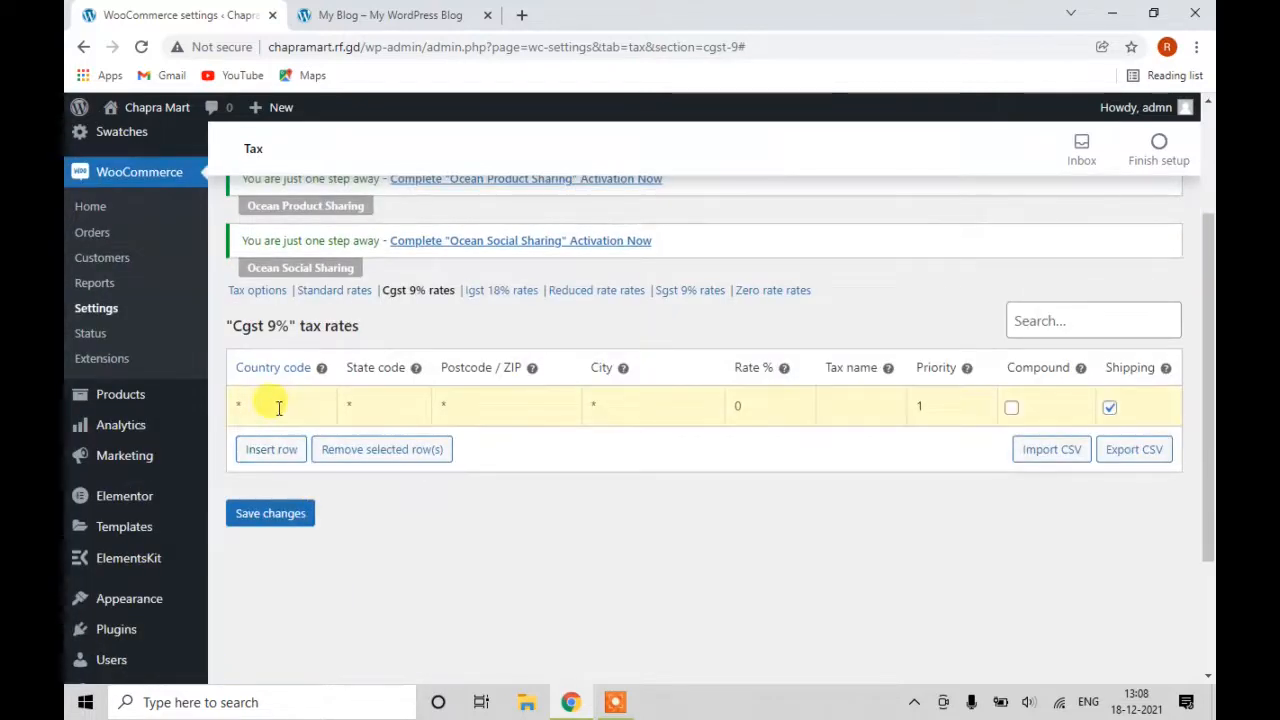
{"action": "type", "text": "IN"}
{"action": "key", "text": "Tab"}
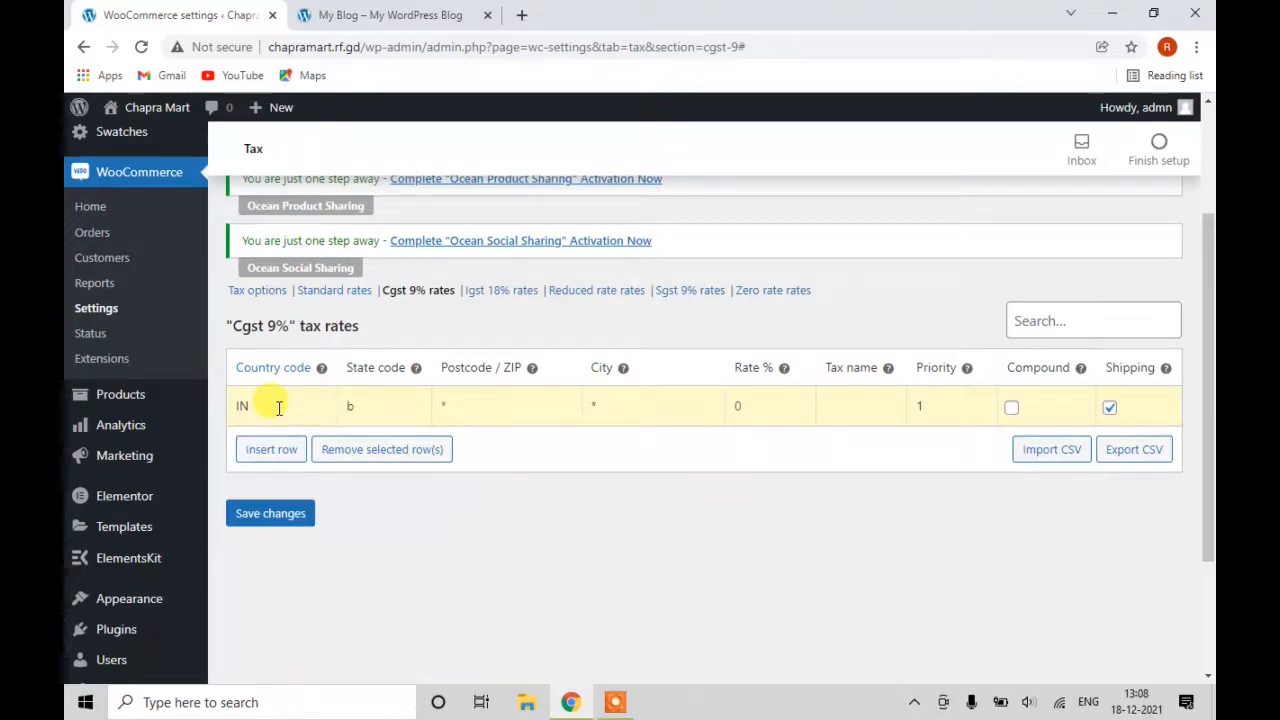
{"action": "type", "text": "bihar"}
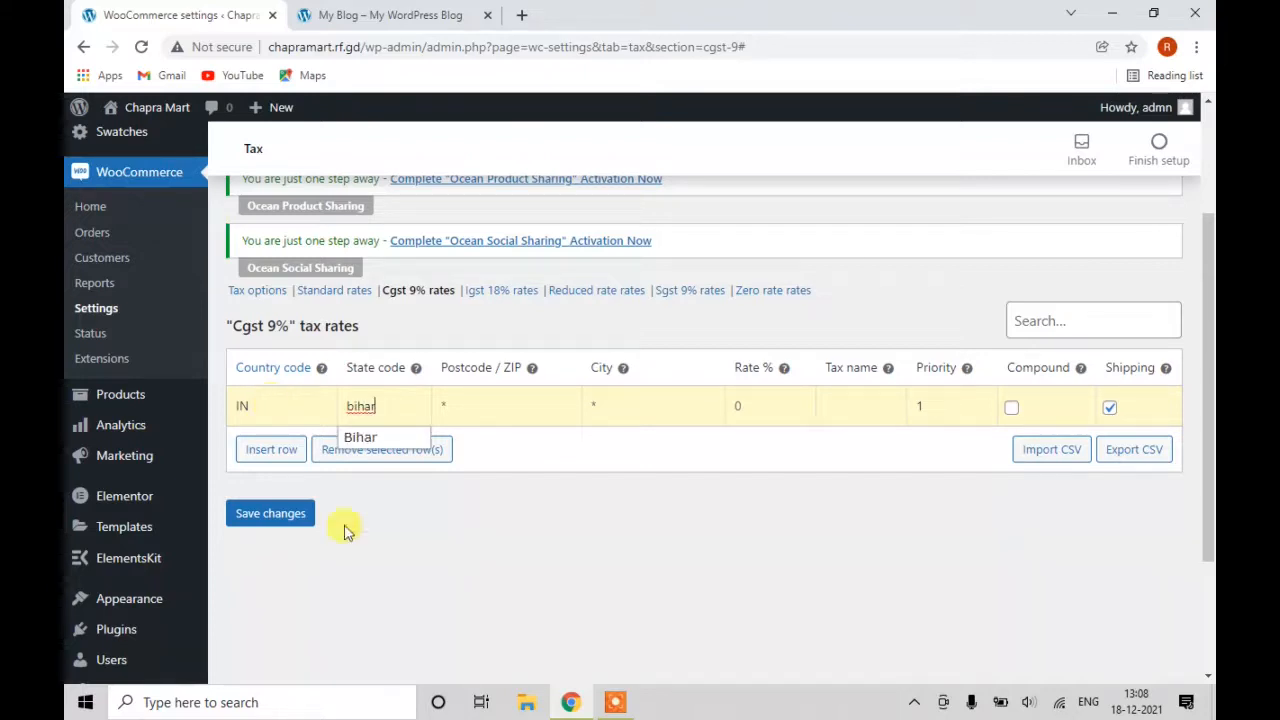
{"action": "left_click", "coordinate": [368, 440]}
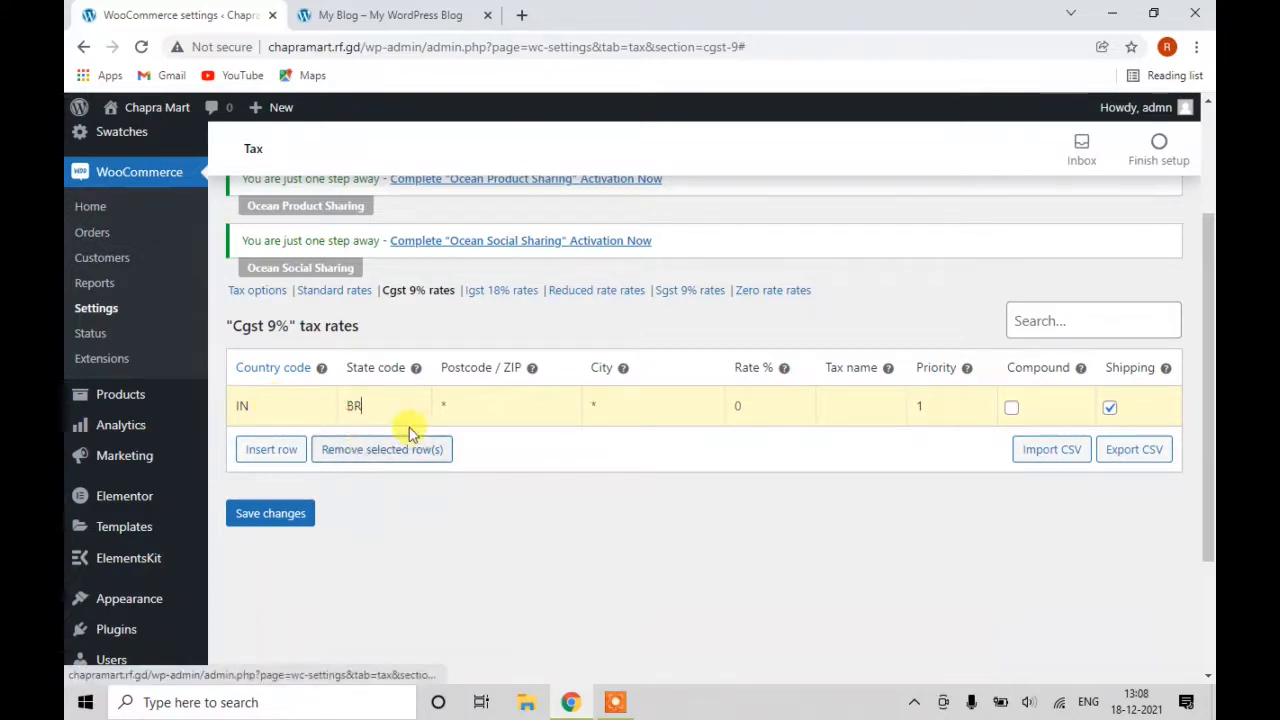
Give the row postcode 841301, city Chapra, rate 9%, no shipping, and save.
{"action": "left_click", "coordinate": [458, 408]}
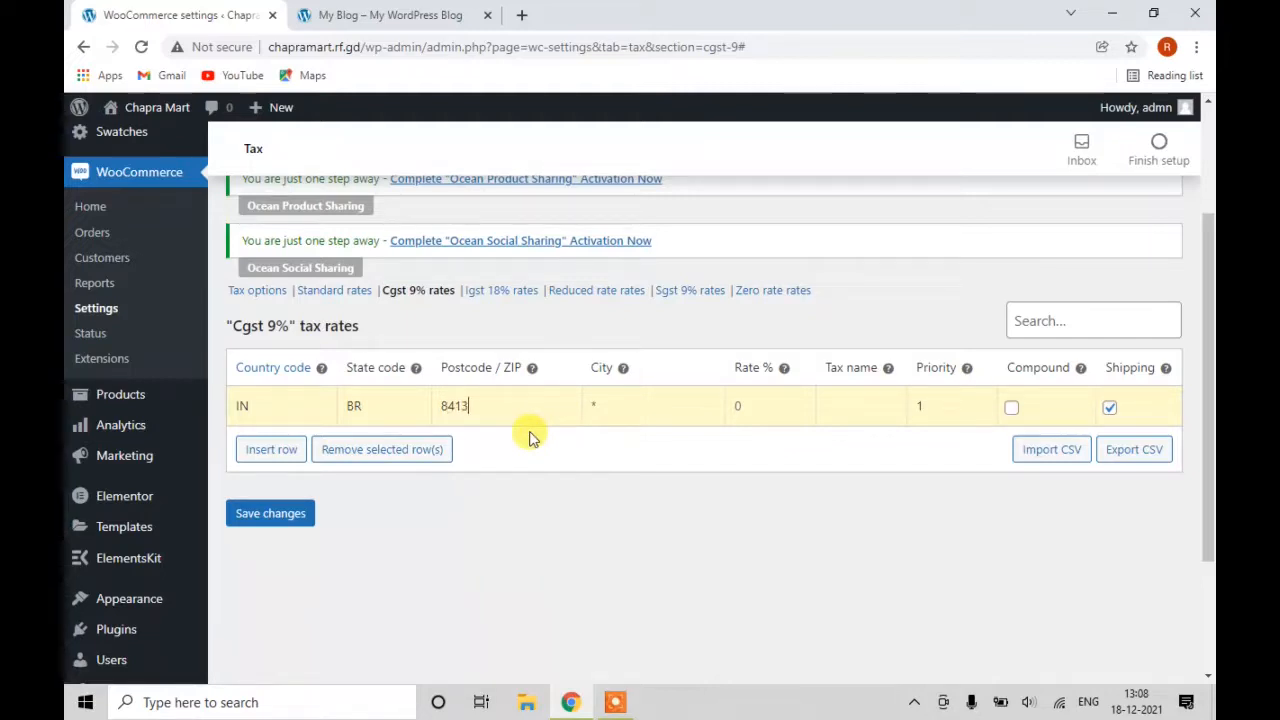
{"action": "type", "text": "841301"}
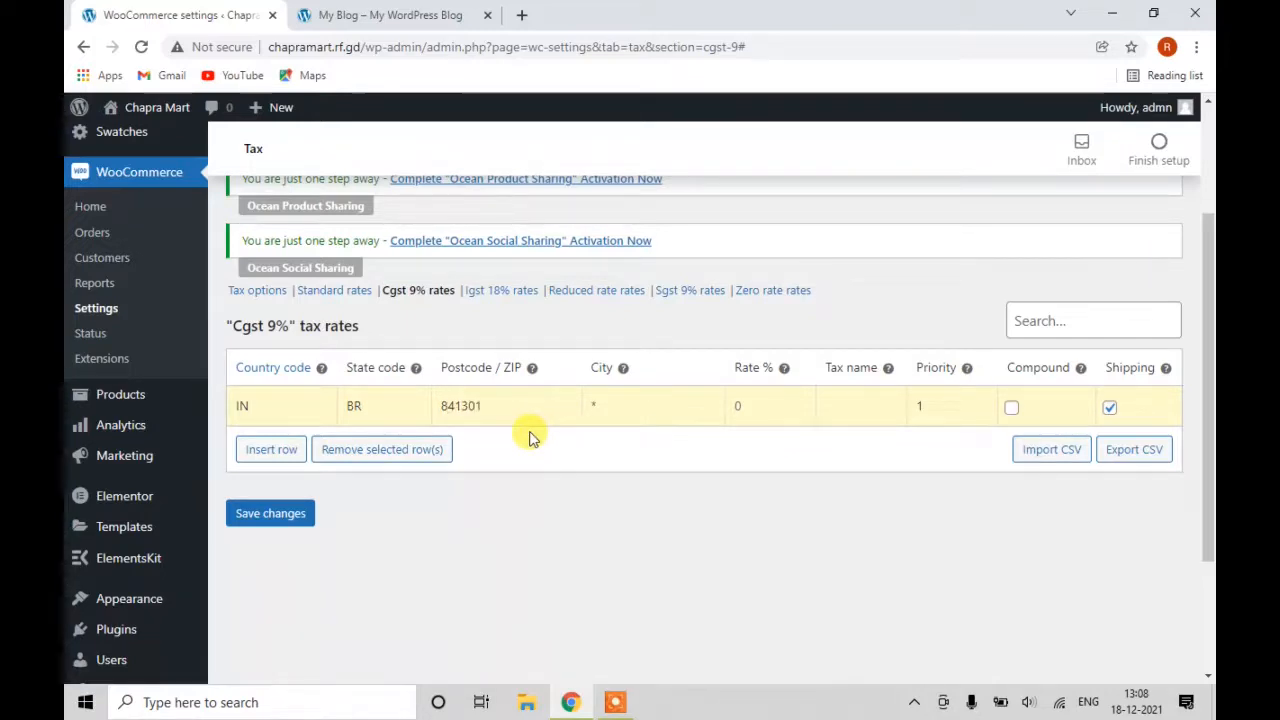
{"action": "key", "text": "Tab"}
{"action": "type", "text": "Cha"}
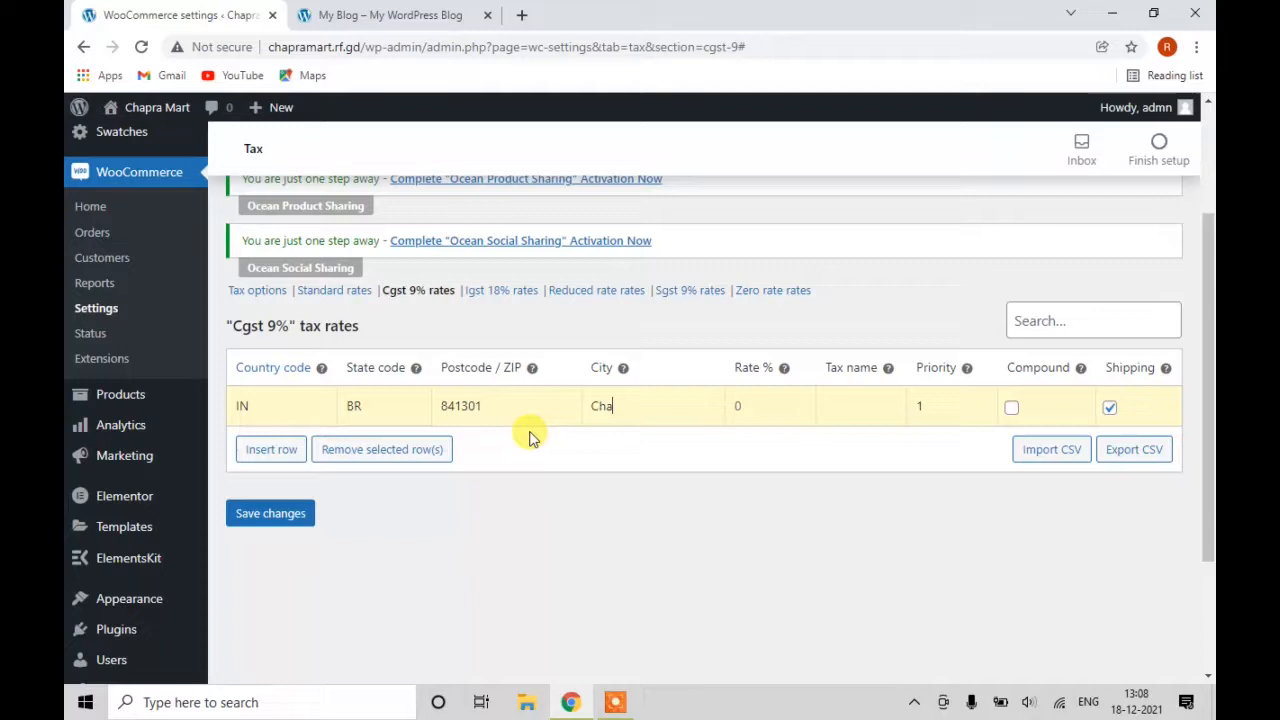
{"action": "type", "text": "pra"}
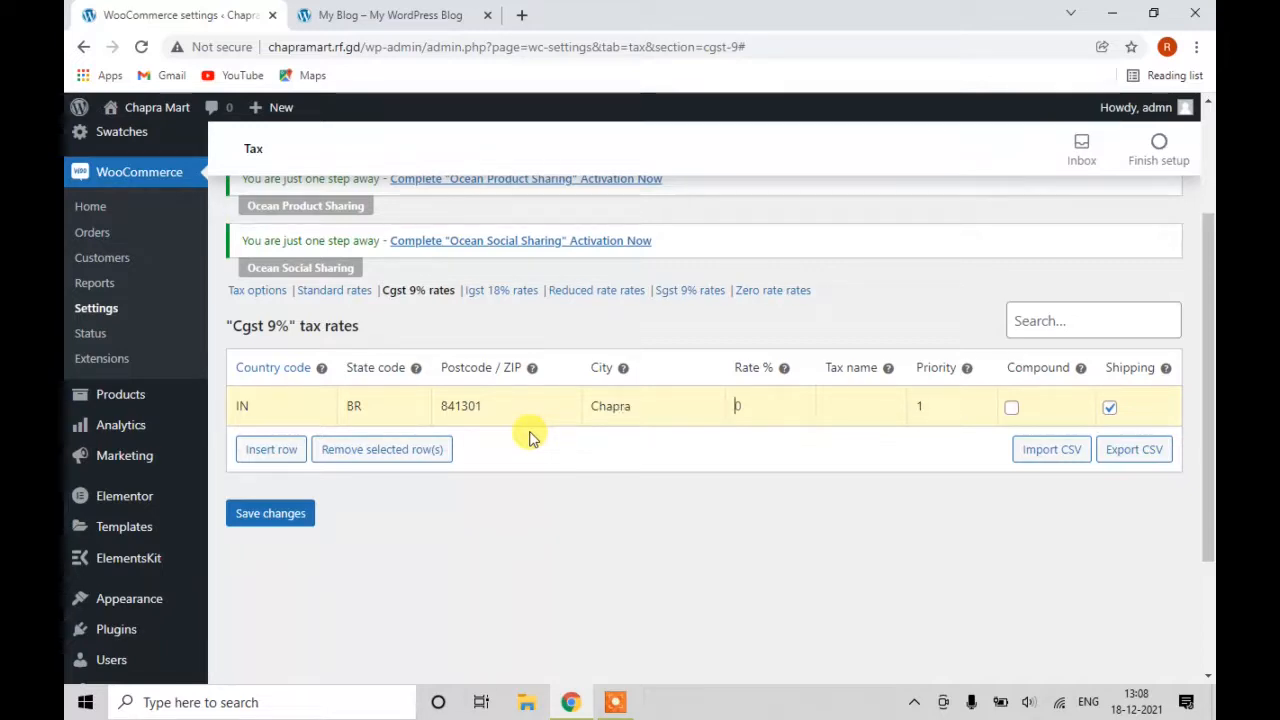
{"action": "key", "text": "Tab"}
{"action": "type", "text": "9%"}
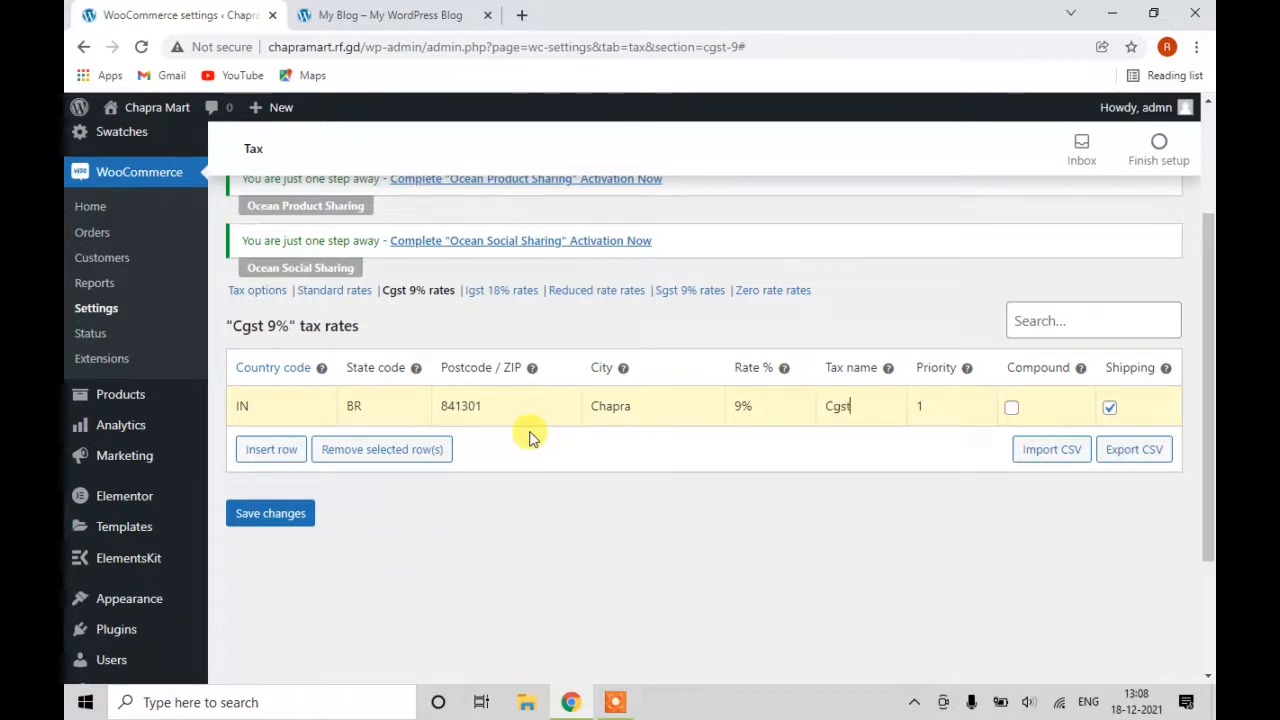
{"action": "right_click", "coordinate": [530, 438]}
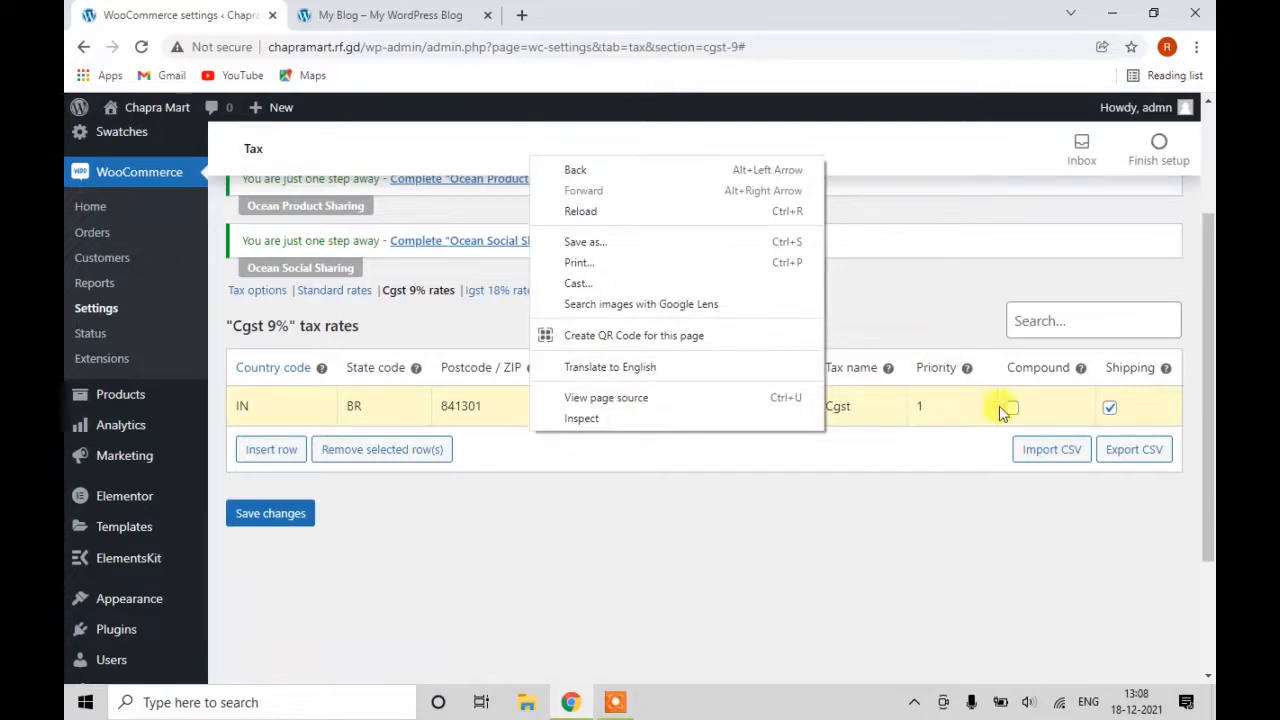
{"action": "left_click", "coordinate": [1110, 410]}
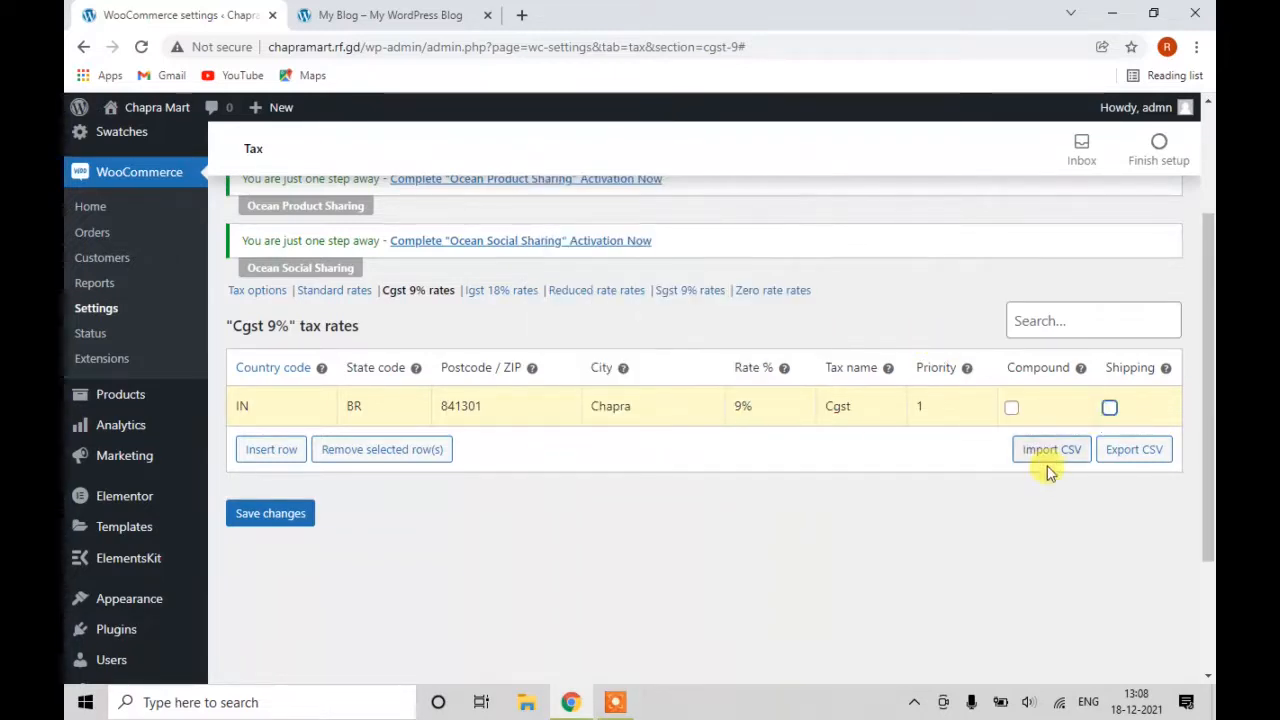
{"action": "left_click", "coordinate": [285, 515]}
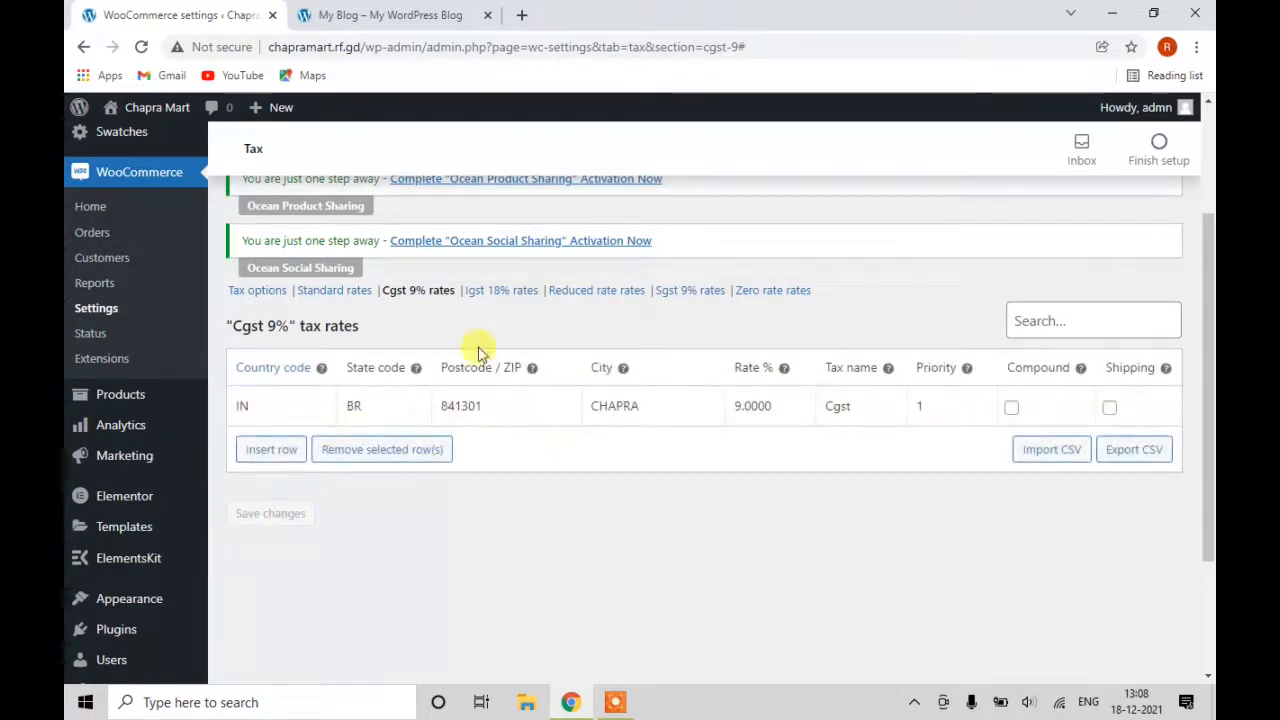
{"action": "left_click", "coordinate": [493, 293]}
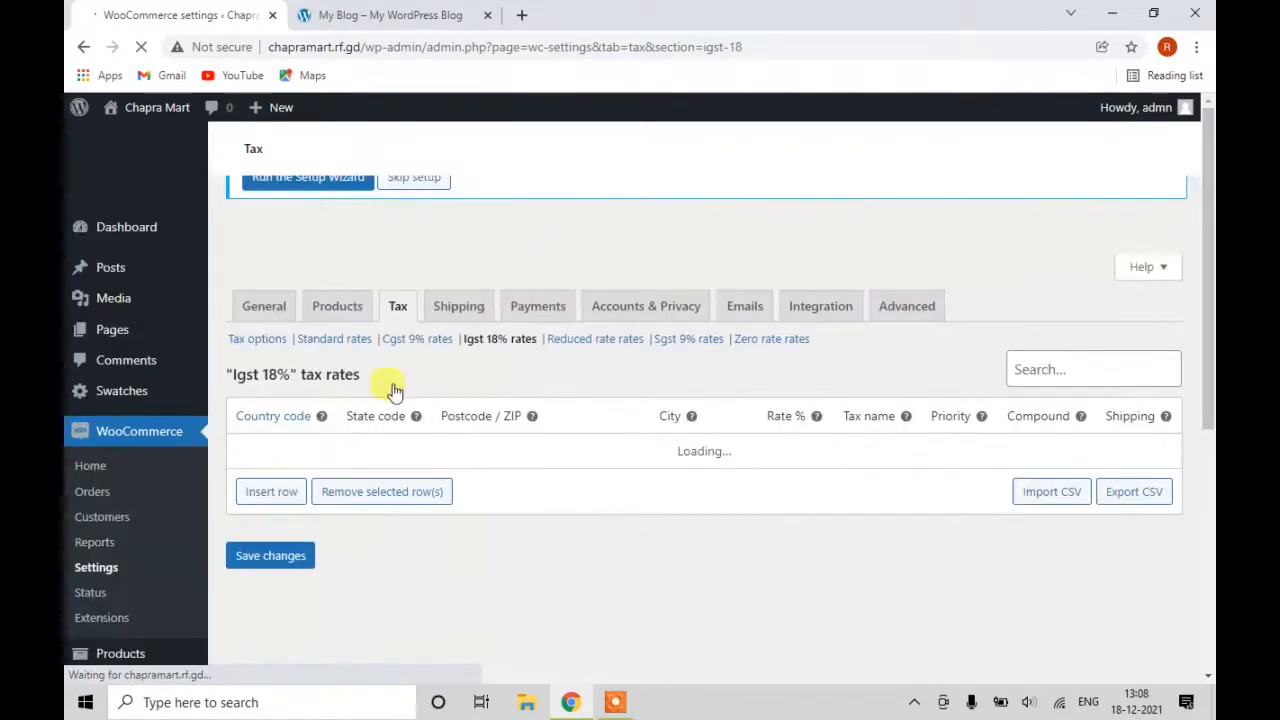
Insert an Igst 18% rate row for country IN, state BR, postcode 841301, city CHAPRA.
{"action": "left_click", "coordinate": [285, 493]}
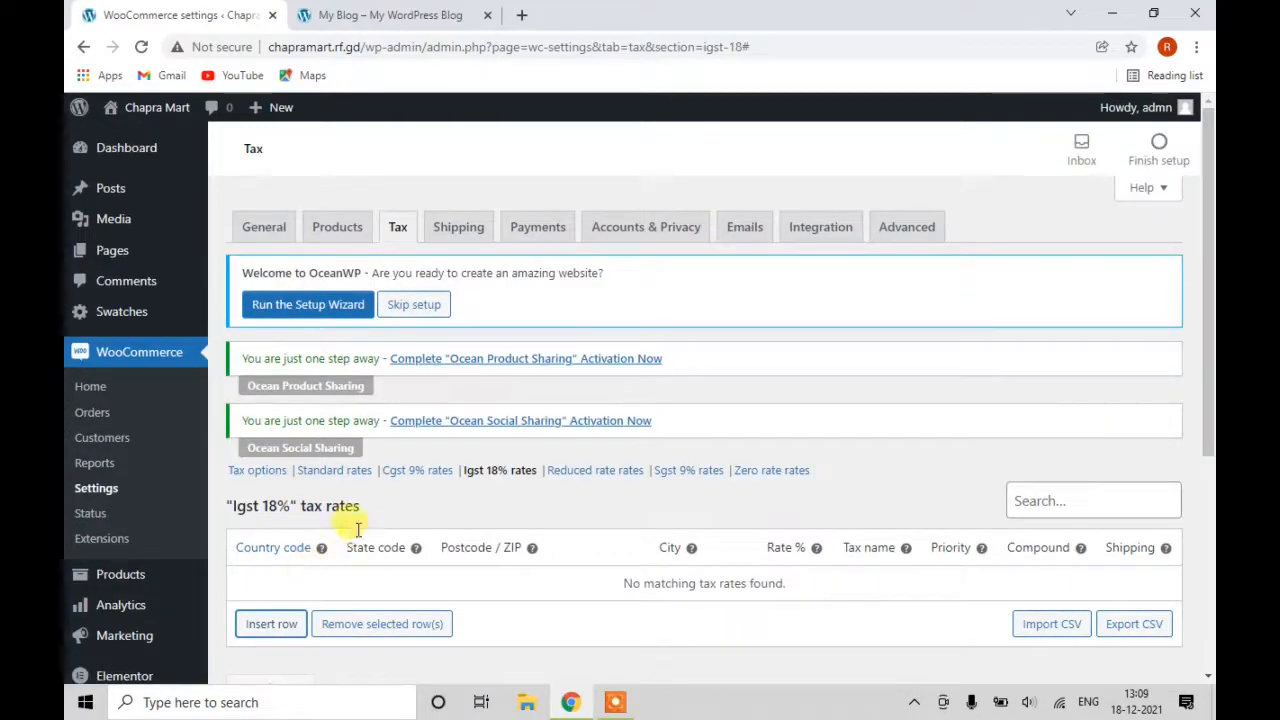
{"action": "scroll", "coordinate": [357, 530], "scroll_direction": "down", "scroll_amount": 2}
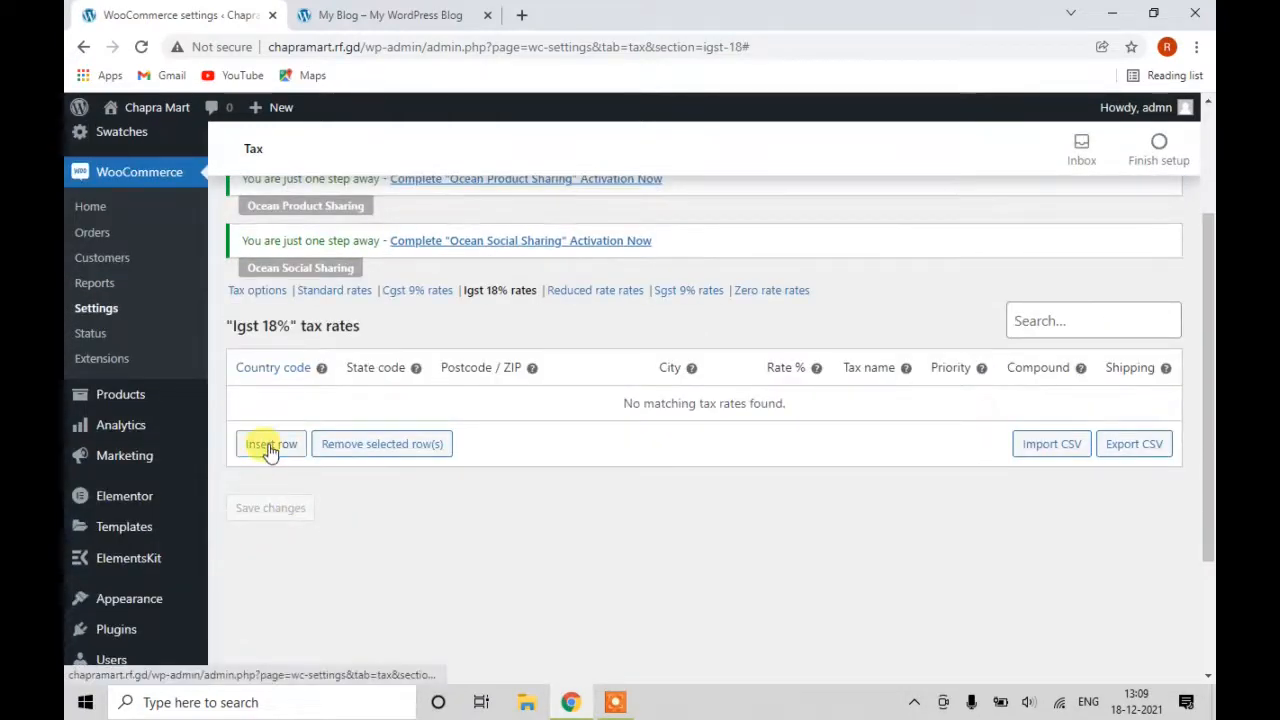
{"action": "left_click", "coordinate": [270, 446]}
{"action": "left_click", "coordinate": [290, 588]}
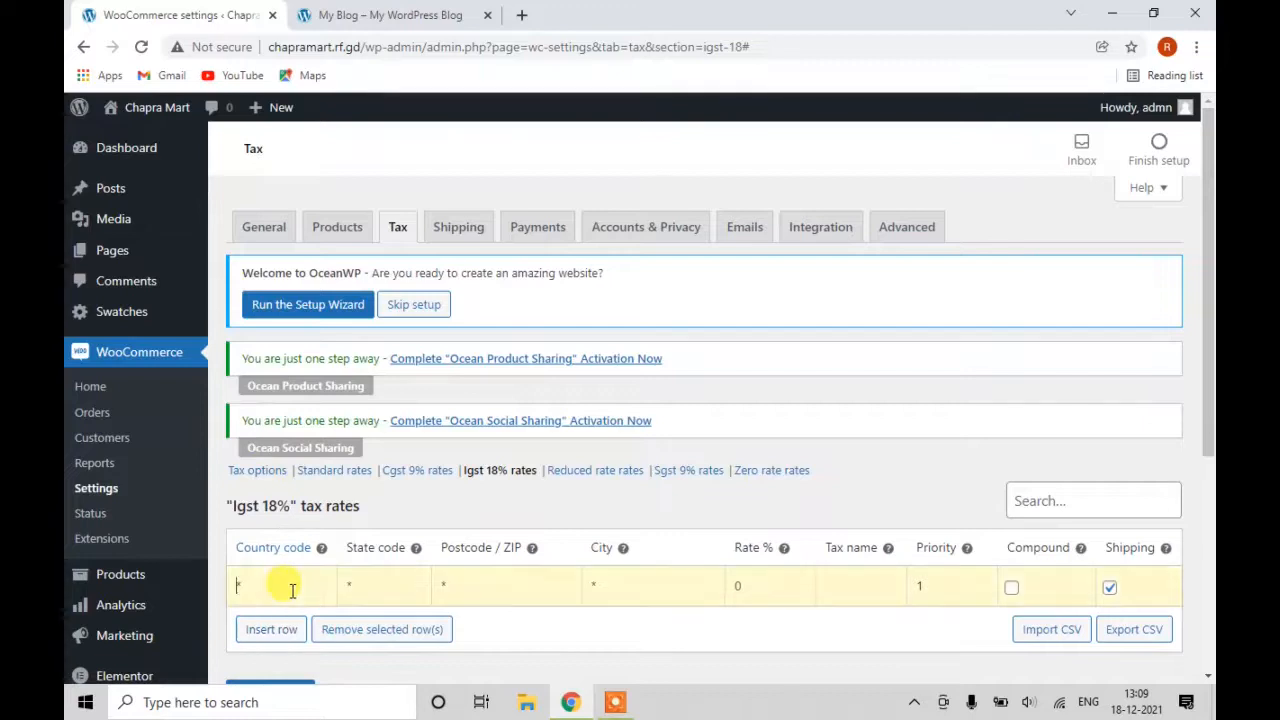
{"action": "type", "text": "IN"}
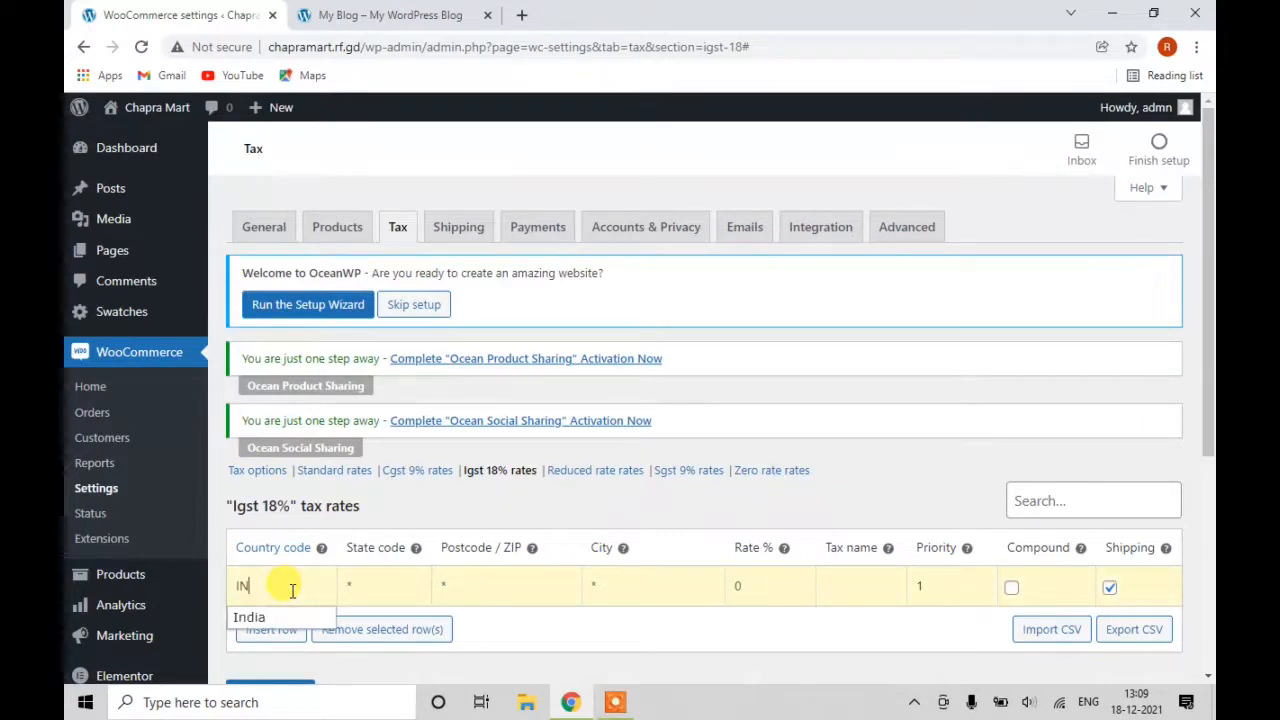
{"action": "key", "text": "Tab"}
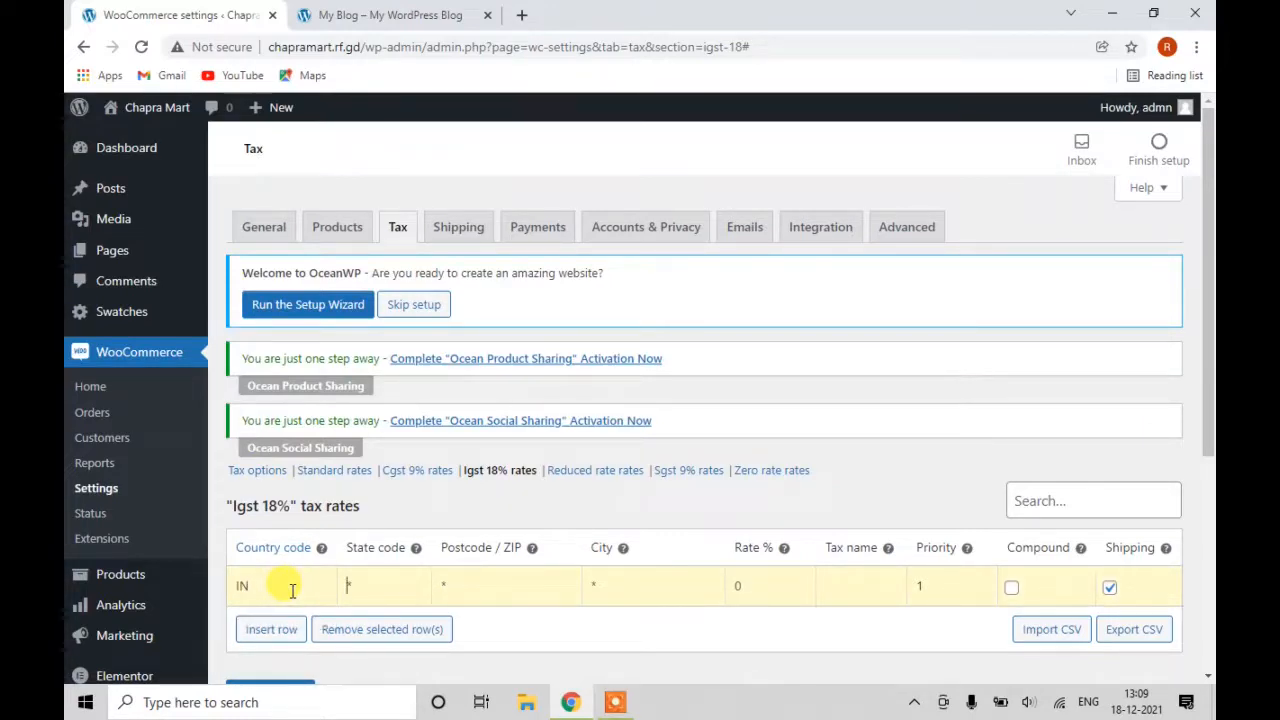
{"action": "type", "text": "BR"}
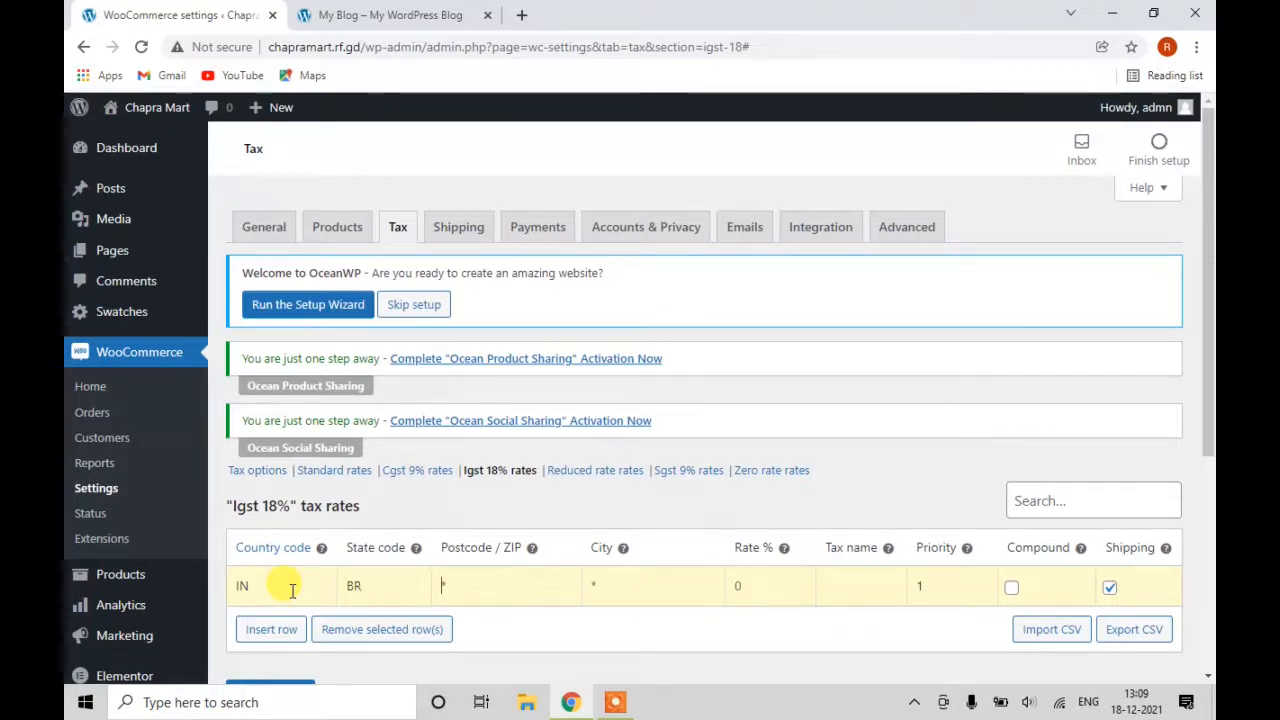
{"action": "type", "text": "8"}
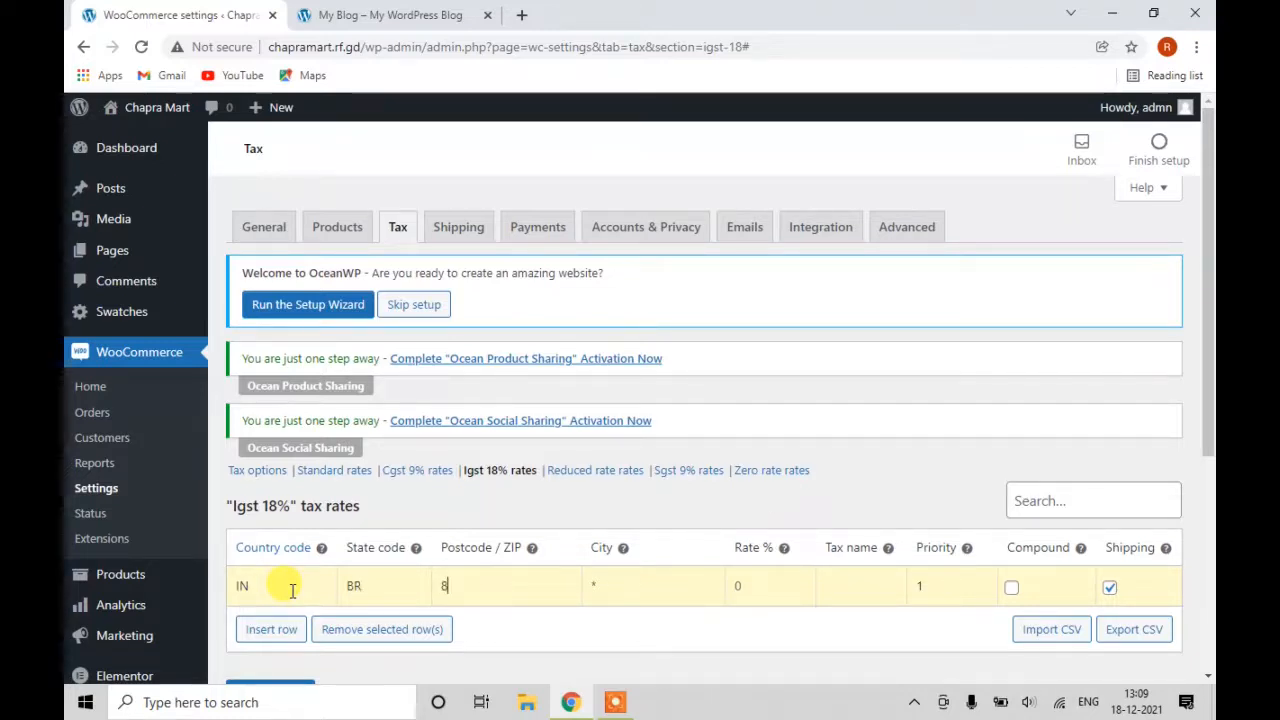
{"action": "type", "text": "41"}
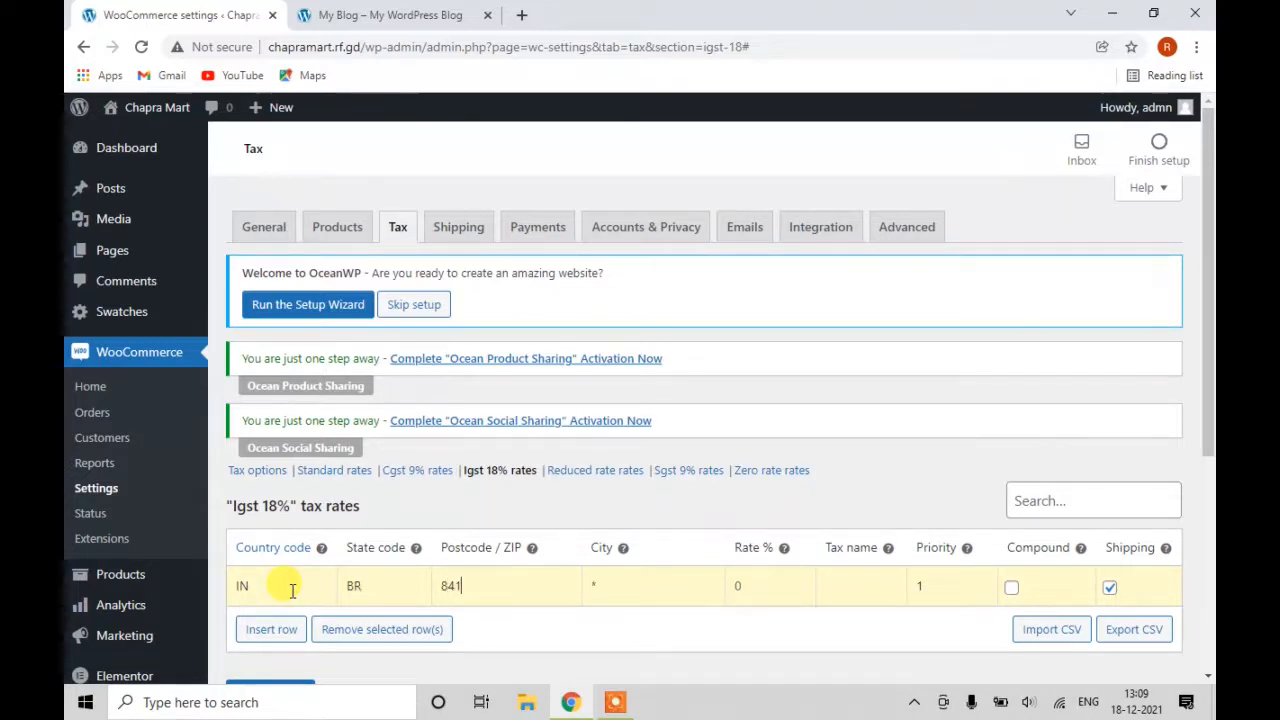
{"action": "type", "text": "301"}
{"action": "key", "text": "Tab"}
{"action": "type", "text": "CHAPRA"}
Give the row an 18% rate named IGST, exclude it from shipping, and save.
{"action": "key", "text": "Tab"}
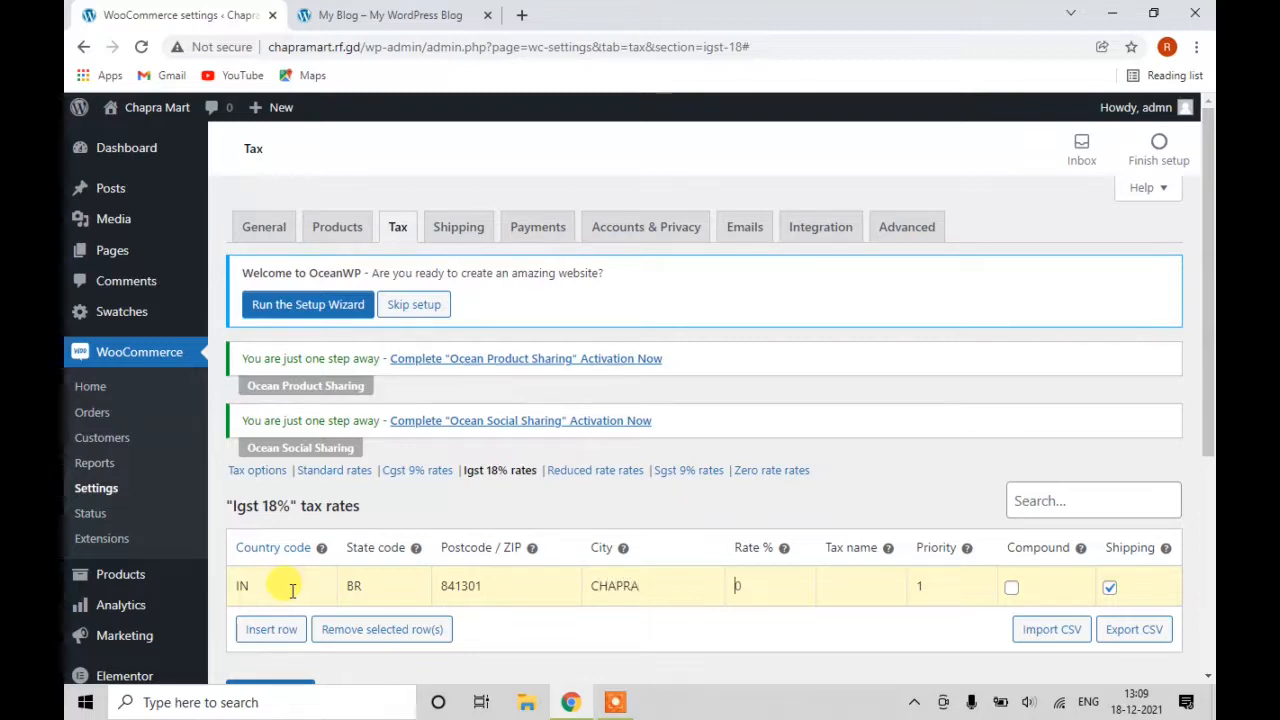
{"action": "type", "text": "18"}
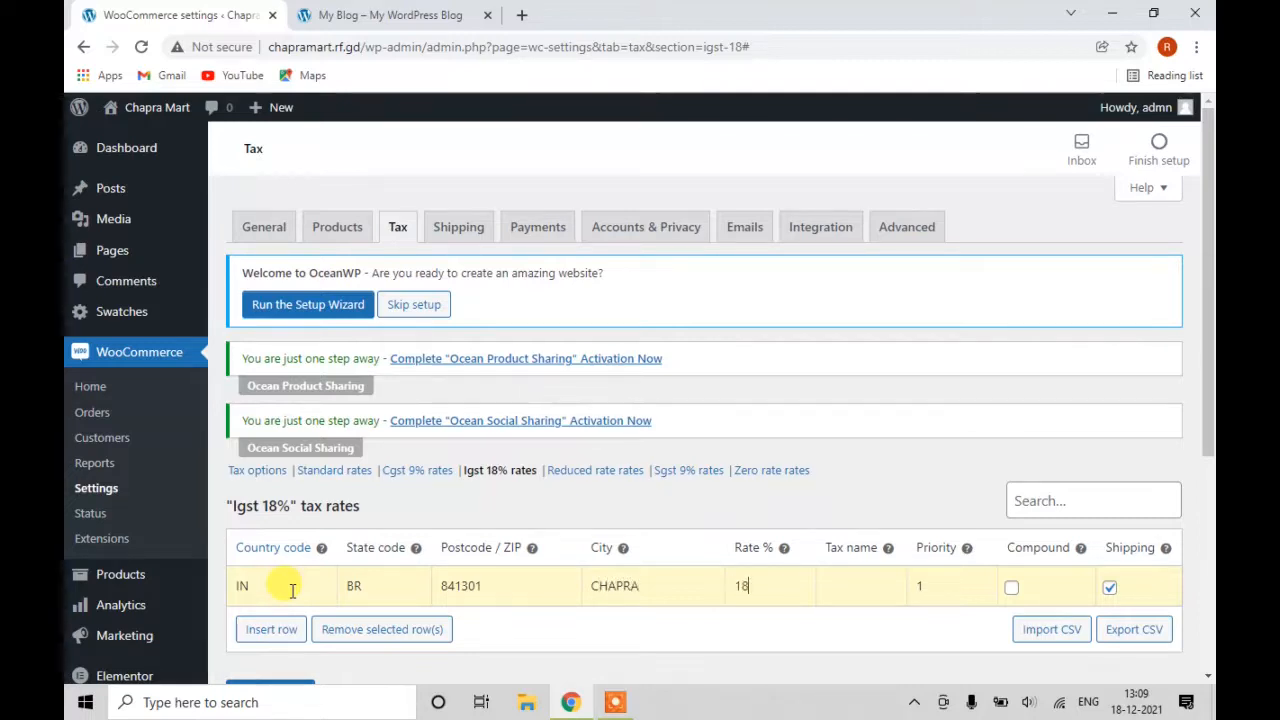
{"action": "type", "text": "%"}
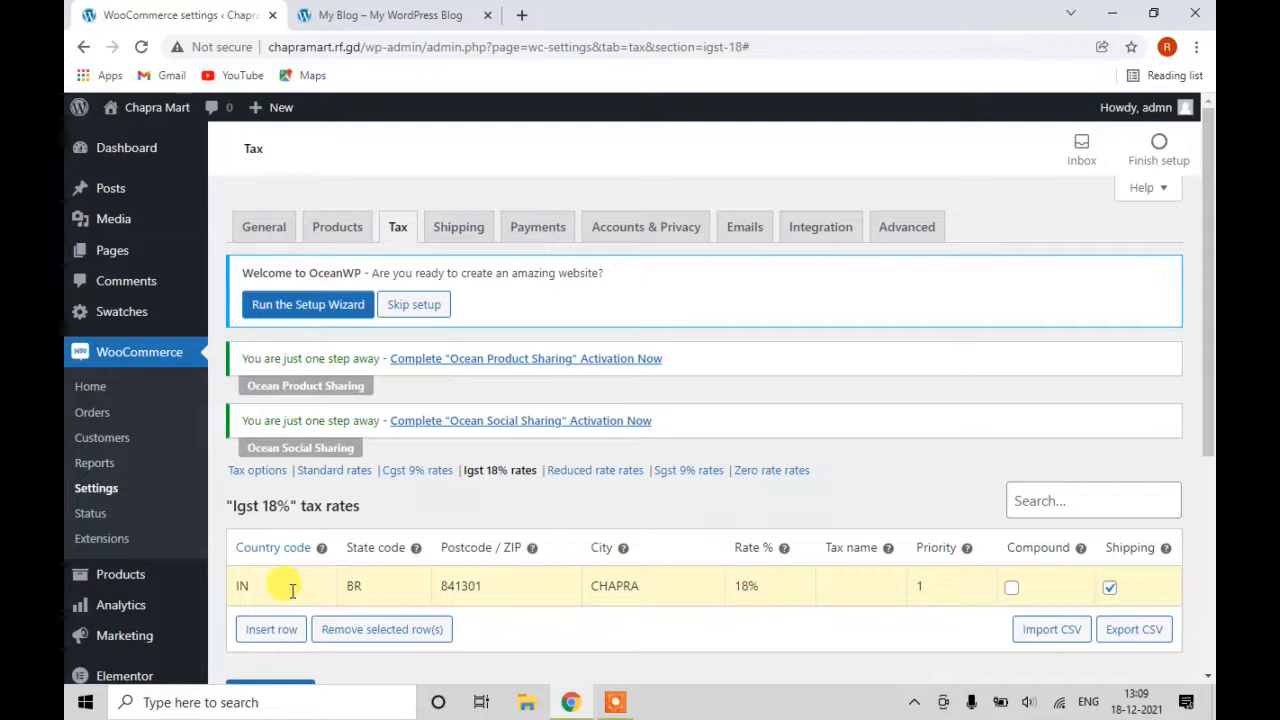
{"action": "key", "text": "Tab"}
{"action": "type", "text": "IG"}
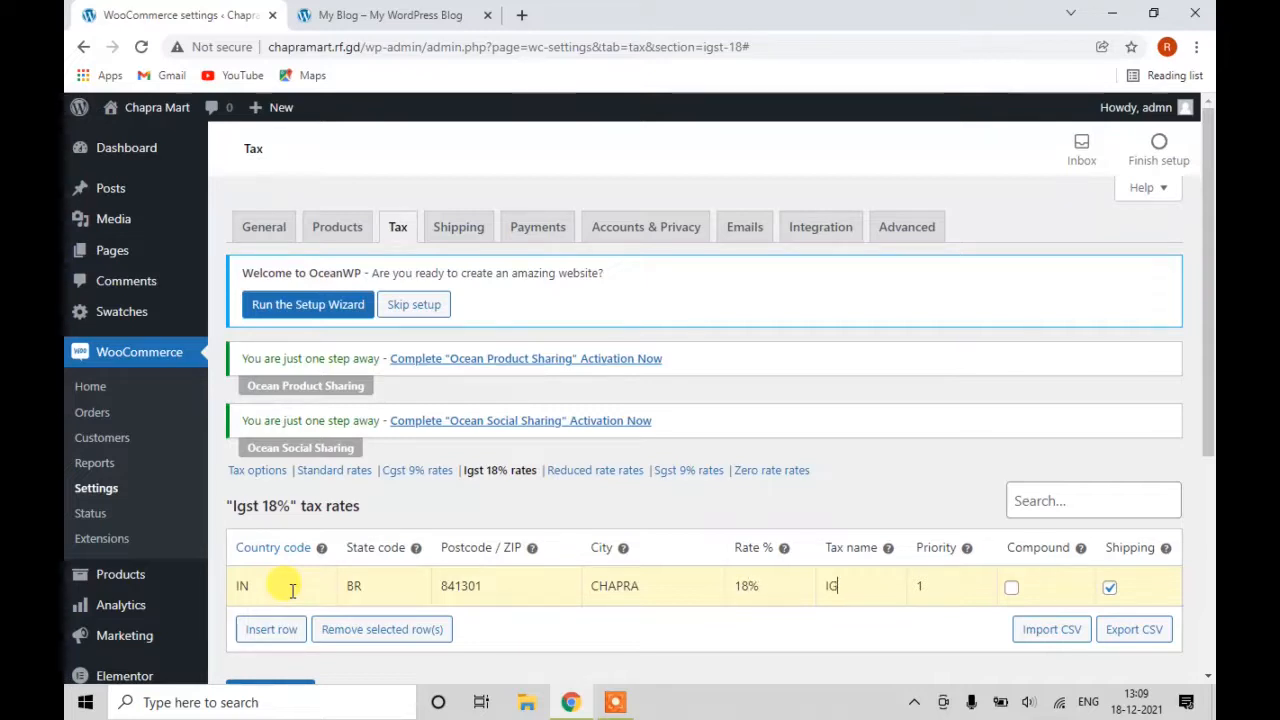
{"action": "type", "text": "D"}
{"action": "key", "text": "BackSpace"}
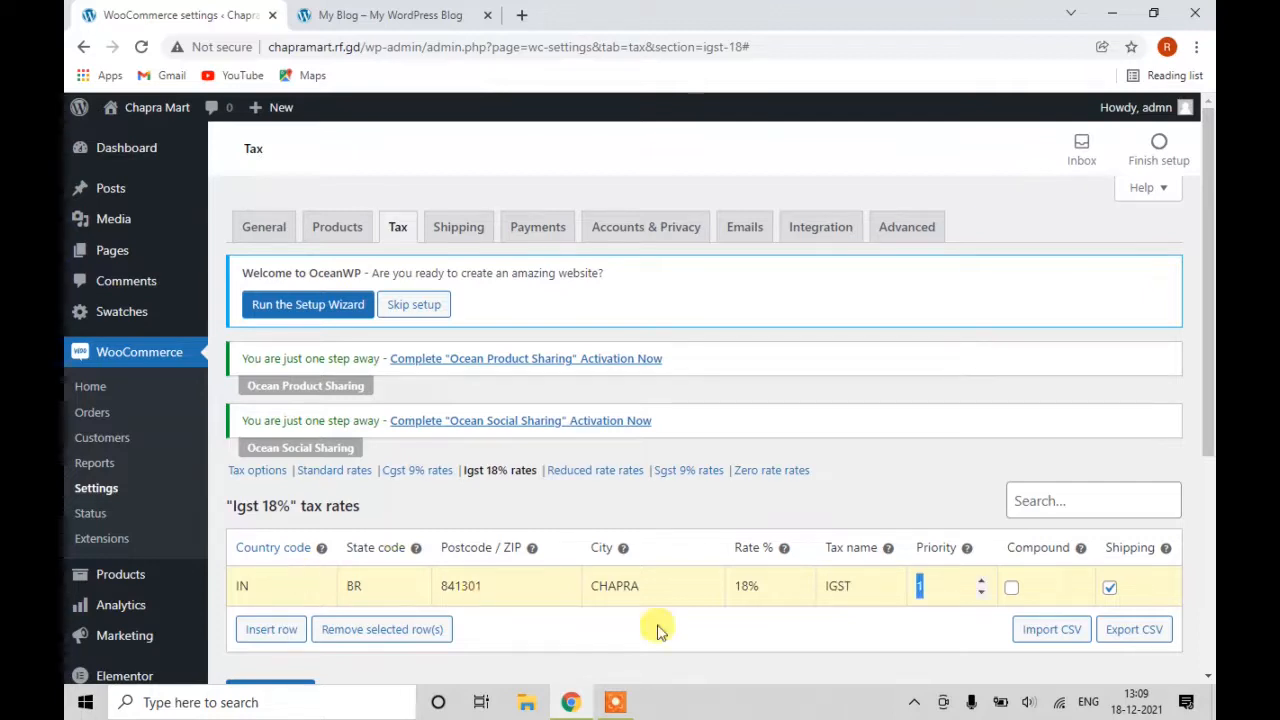
{"action": "left_click", "coordinate": [1112, 591]}
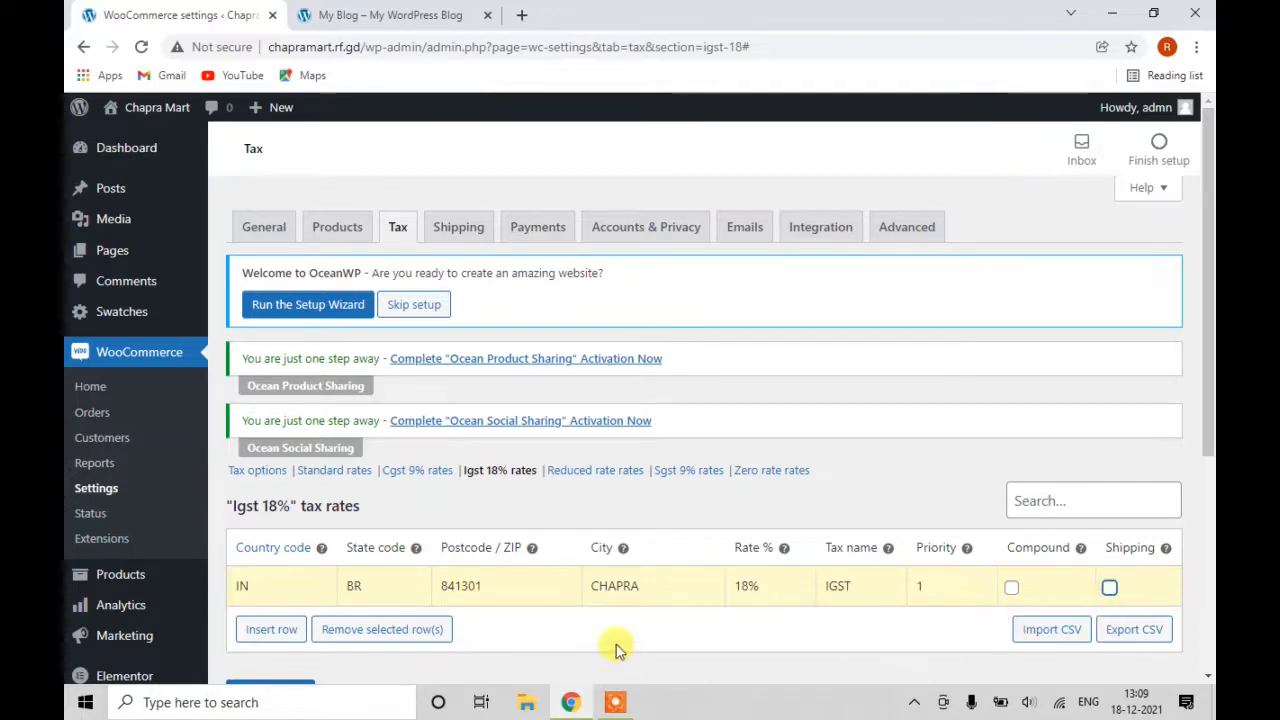
{"action": "scroll", "coordinate": [305, 645], "scroll_direction": "down", "scroll_amount": 2}
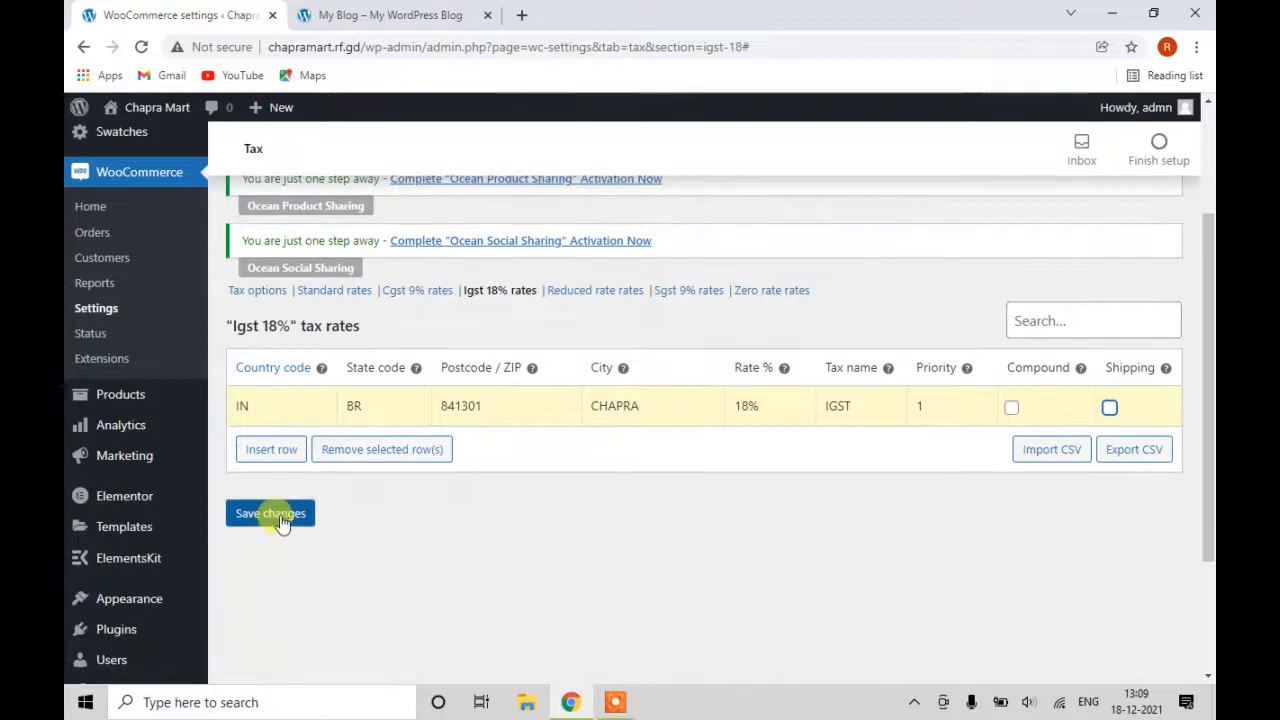
{"action": "left_click", "coordinate": [278, 516]}
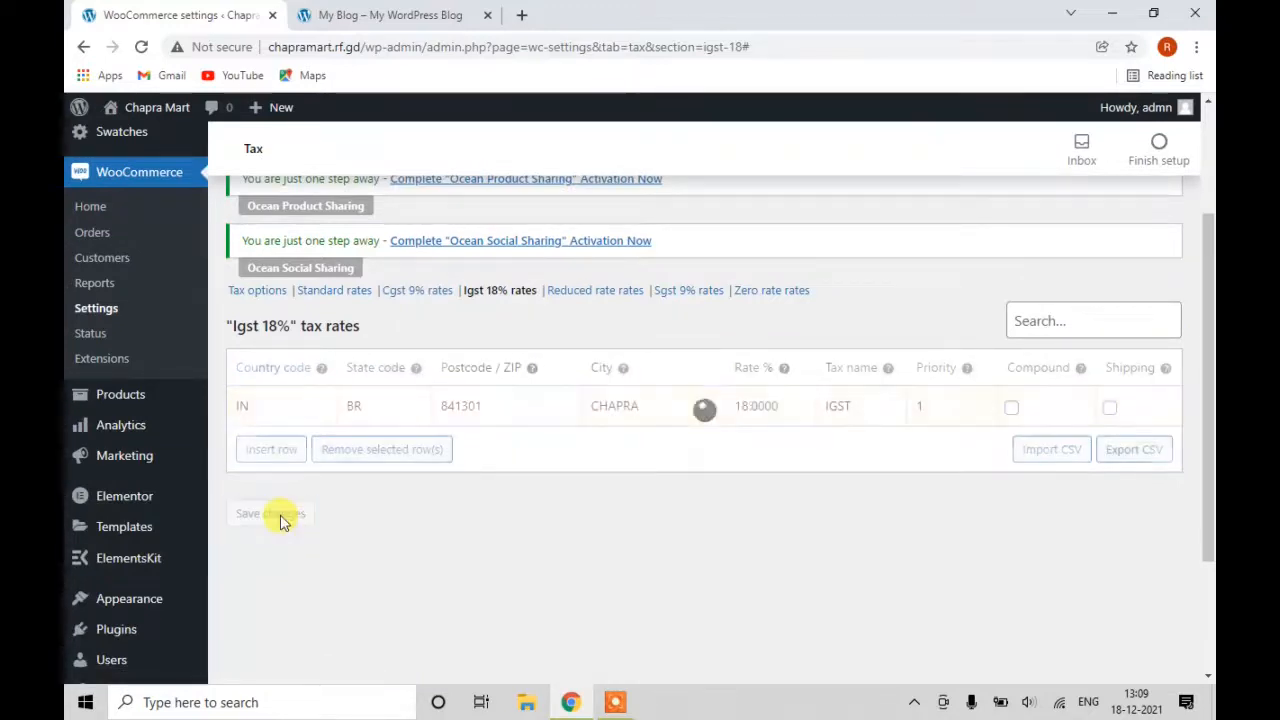
{"action": "left_click", "coordinate": [695, 298]}
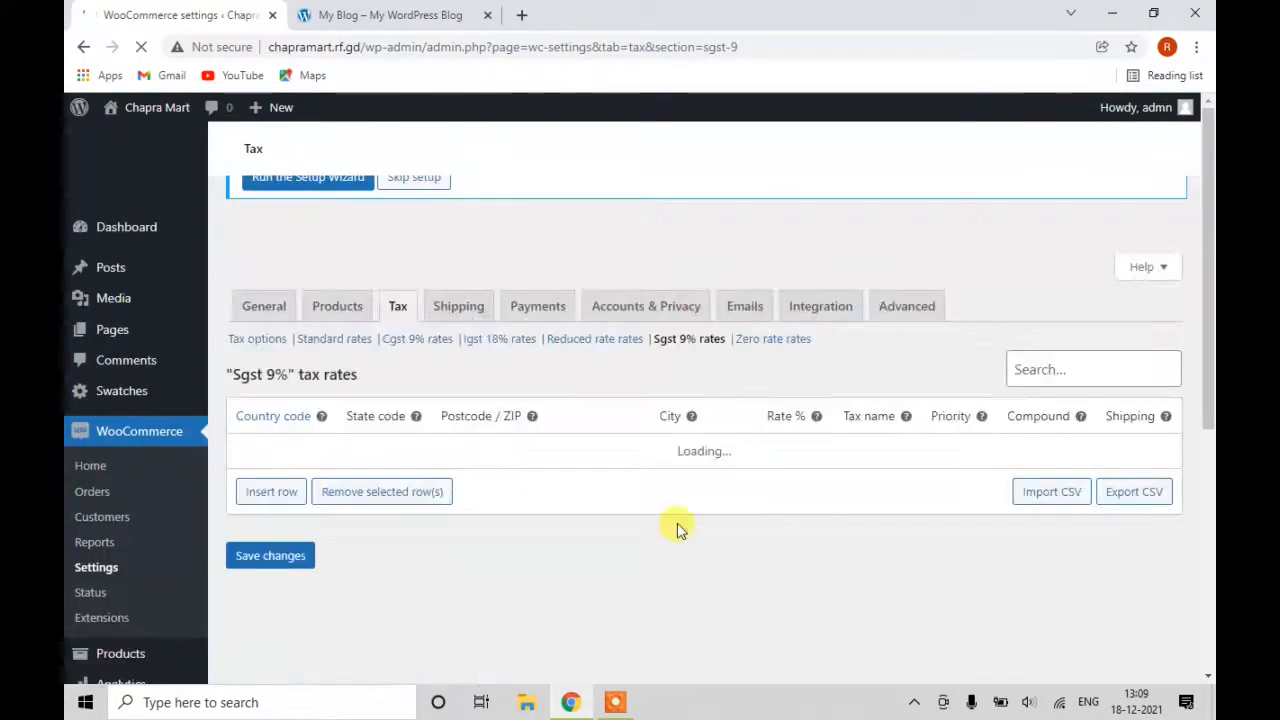
Add and save an Sgst row: IN, BR, 841301, CHAPRA, 9%, named SGST, not on shipping.
{"action": "left_click", "coordinate": [272, 496]}
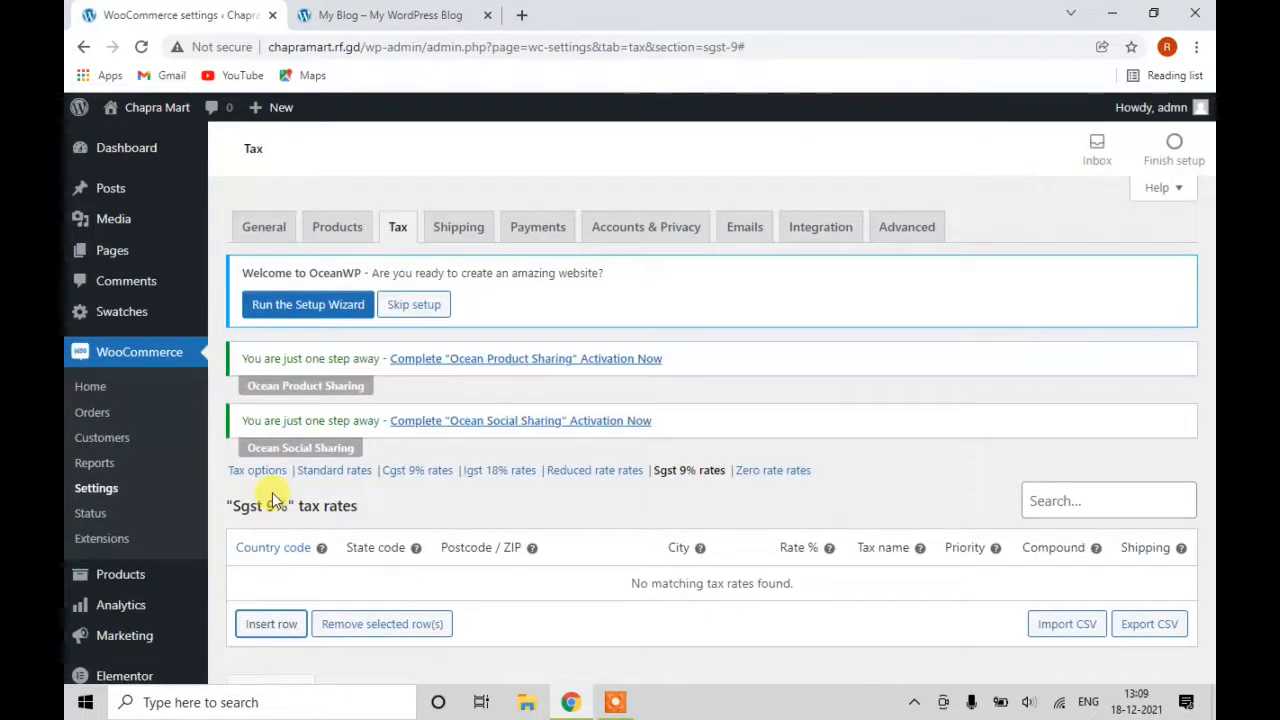
{"action": "left_click", "coordinate": [294, 627]}
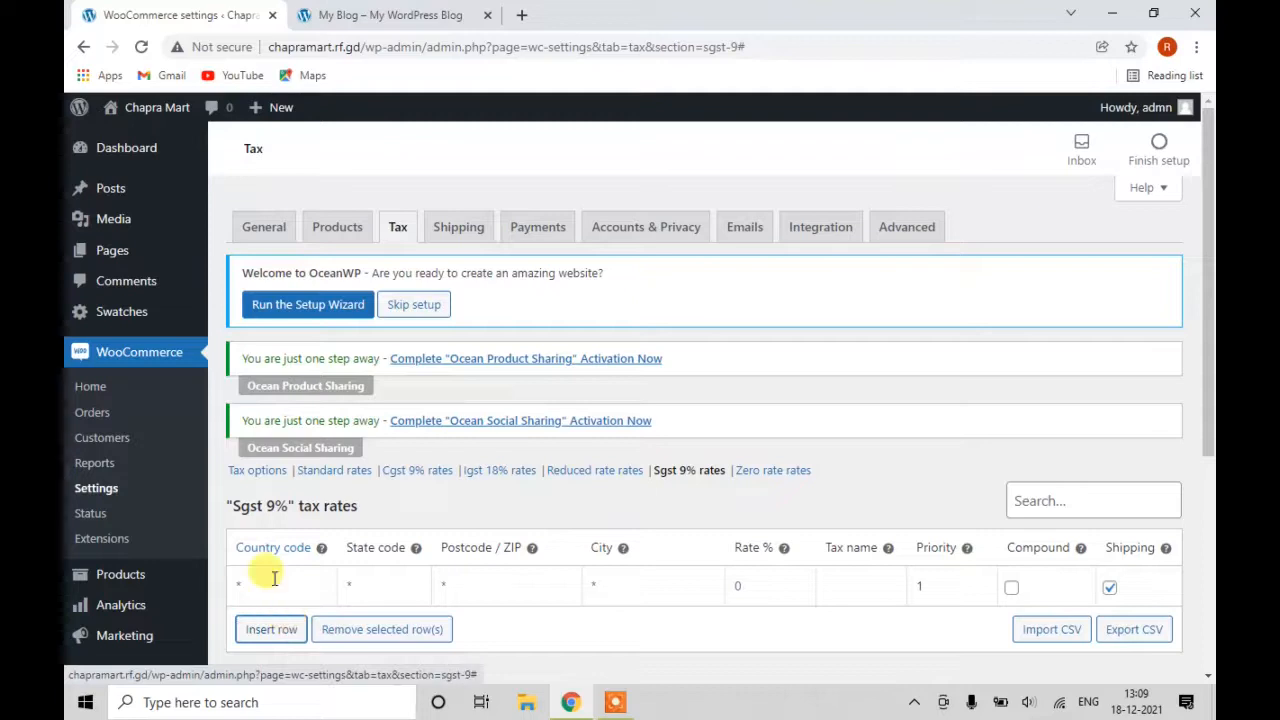
{"action": "left_click", "coordinate": [272, 582]}
{"action": "type", "text": "IN"}
{"action": "key", "text": "Tab"}
{"action": "type", "text": "BR "}
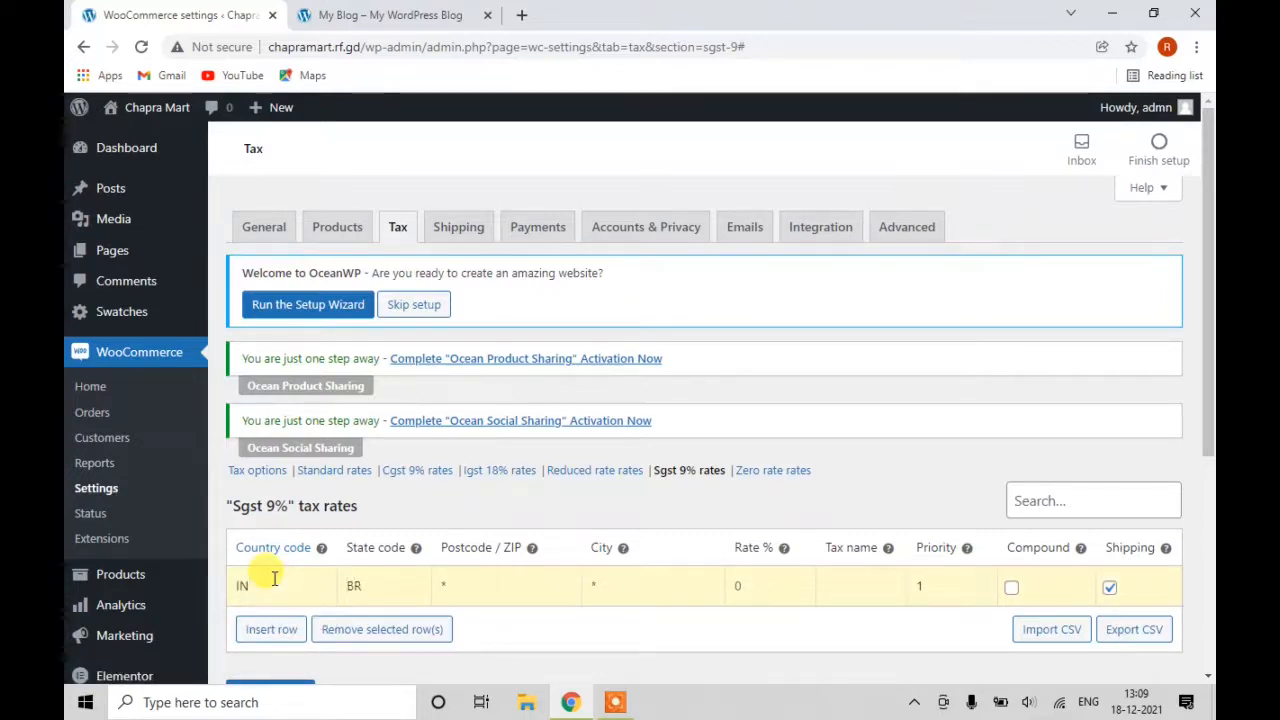
{"action": "type", "text": "841301 "}
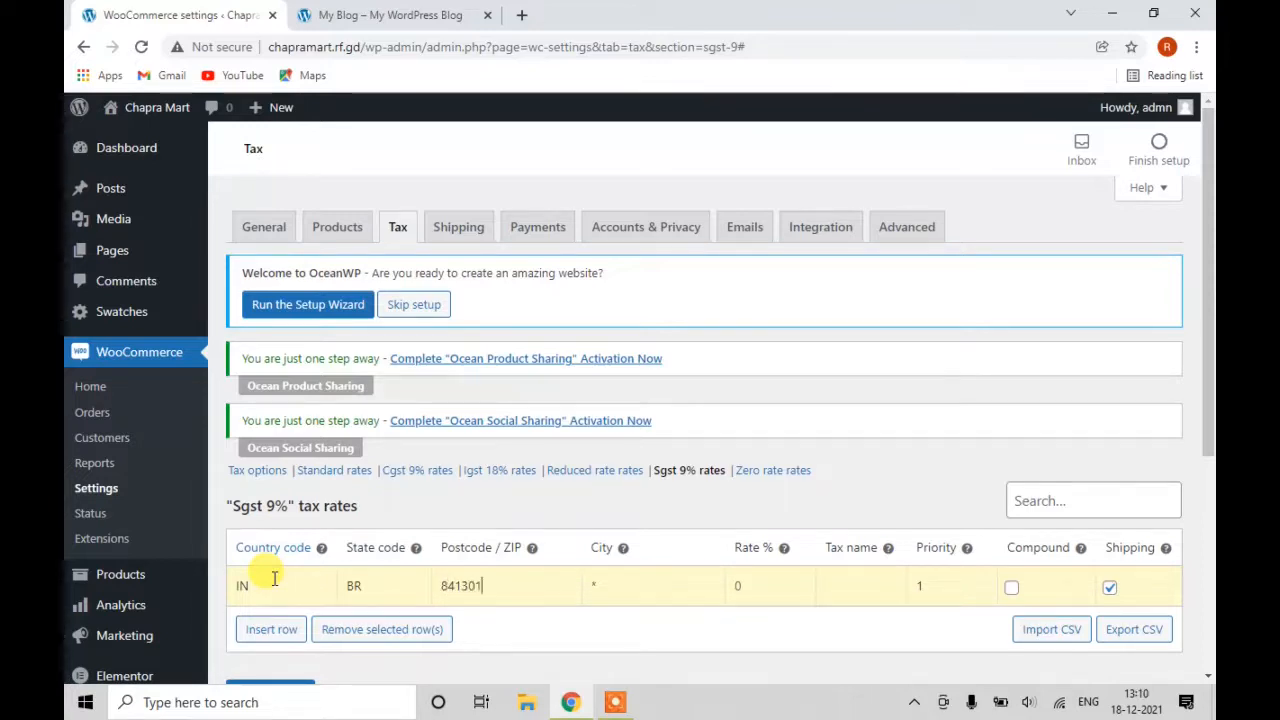
{"action": "type", "text": "CHAPRA "}
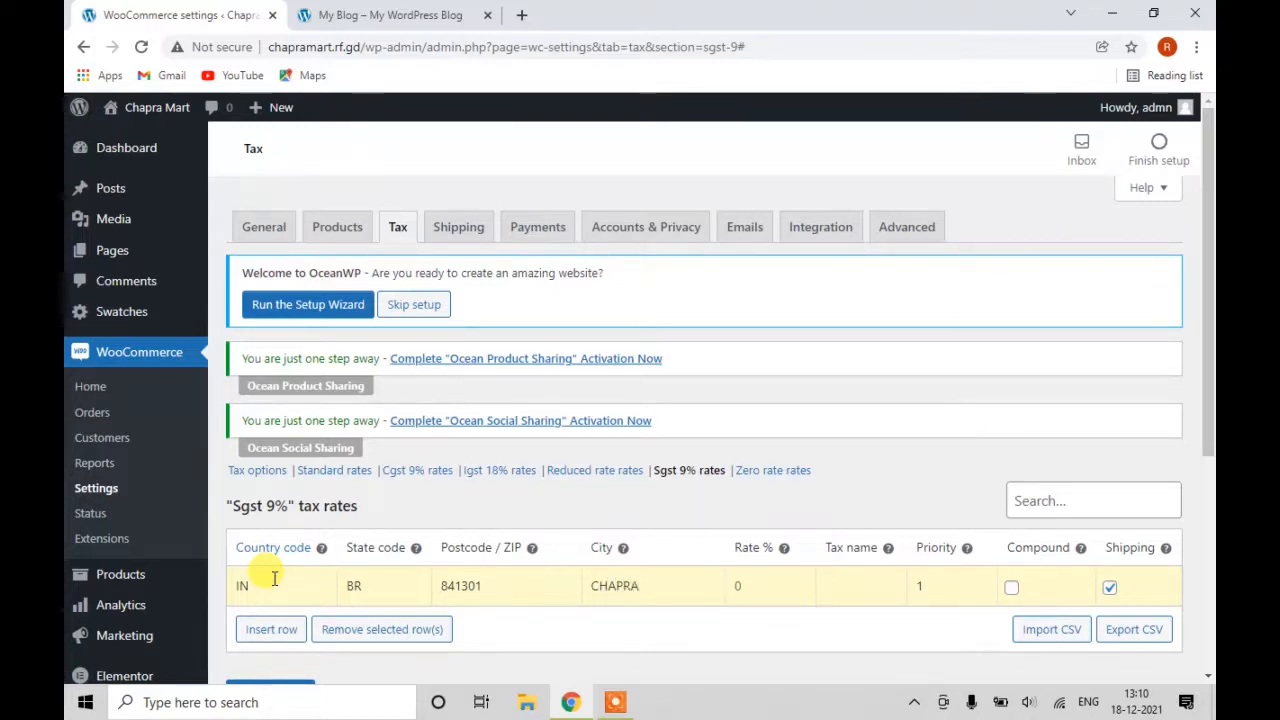
{"action": "type", "text": "9%"}
{"action": "key", "text": "Tab"}
{"action": "type", "text": "S"}
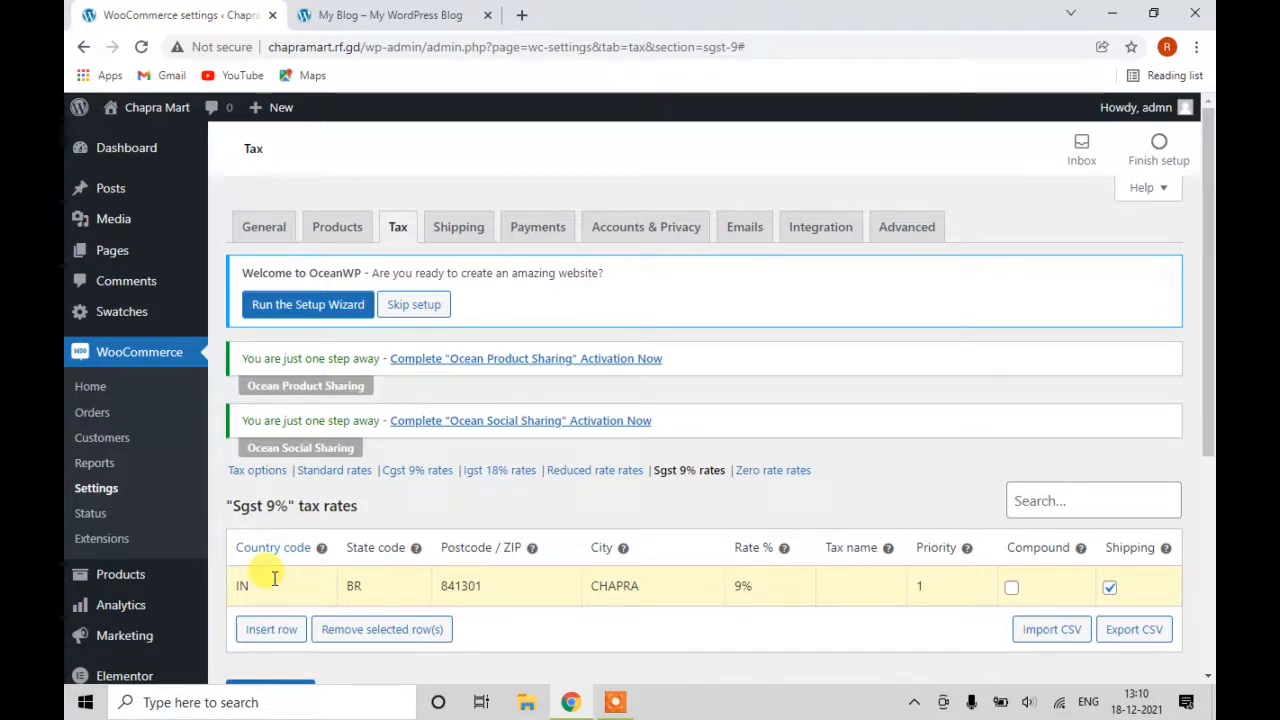
{"action": "type", "text": "GST"}
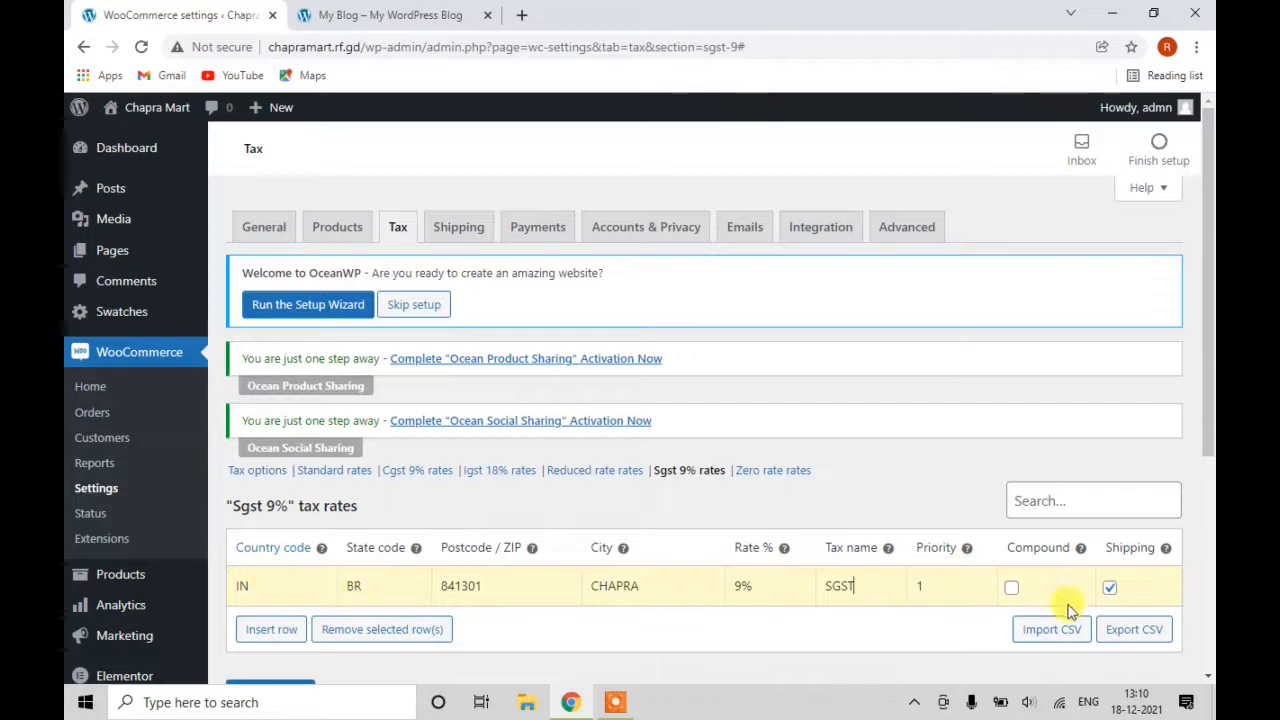
{"action": "left_click", "coordinate": [1109, 588]}
{"action": "scroll", "coordinate": [571, 571], "scroll_direction": "down", "scroll_amount": 1}
{"action": "left_click", "coordinate": [277, 605]}
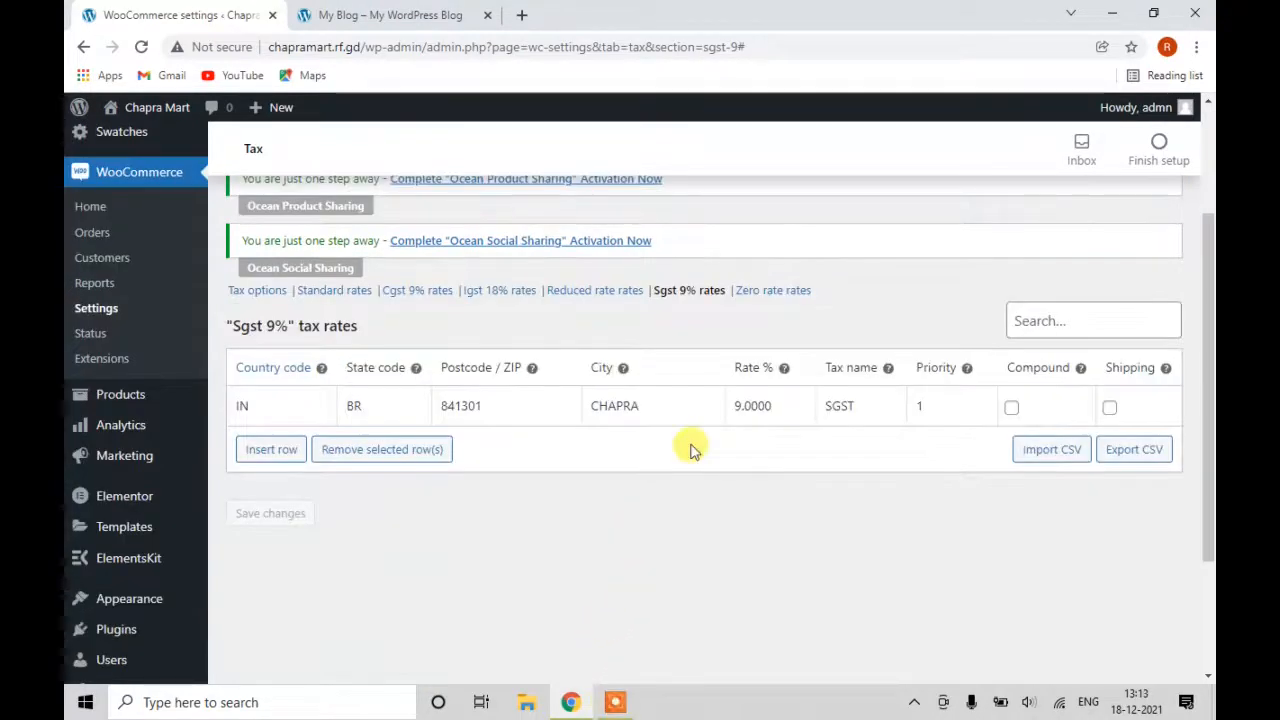
{"action": "scroll", "coordinate": [545, 350], "scroll_direction": "up", "scroll_amount": 2}
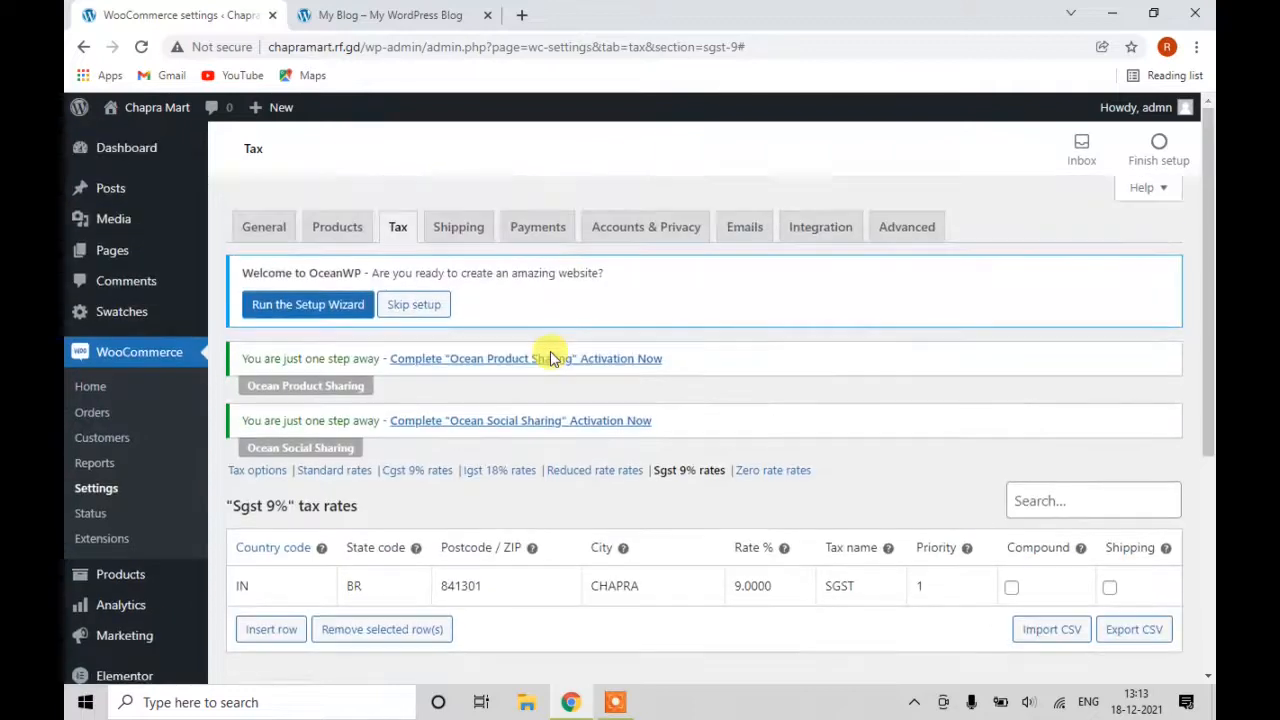
Start a new shipping zone named India with India as its region.
{"action": "left_click", "coordinate": [463, 240]}
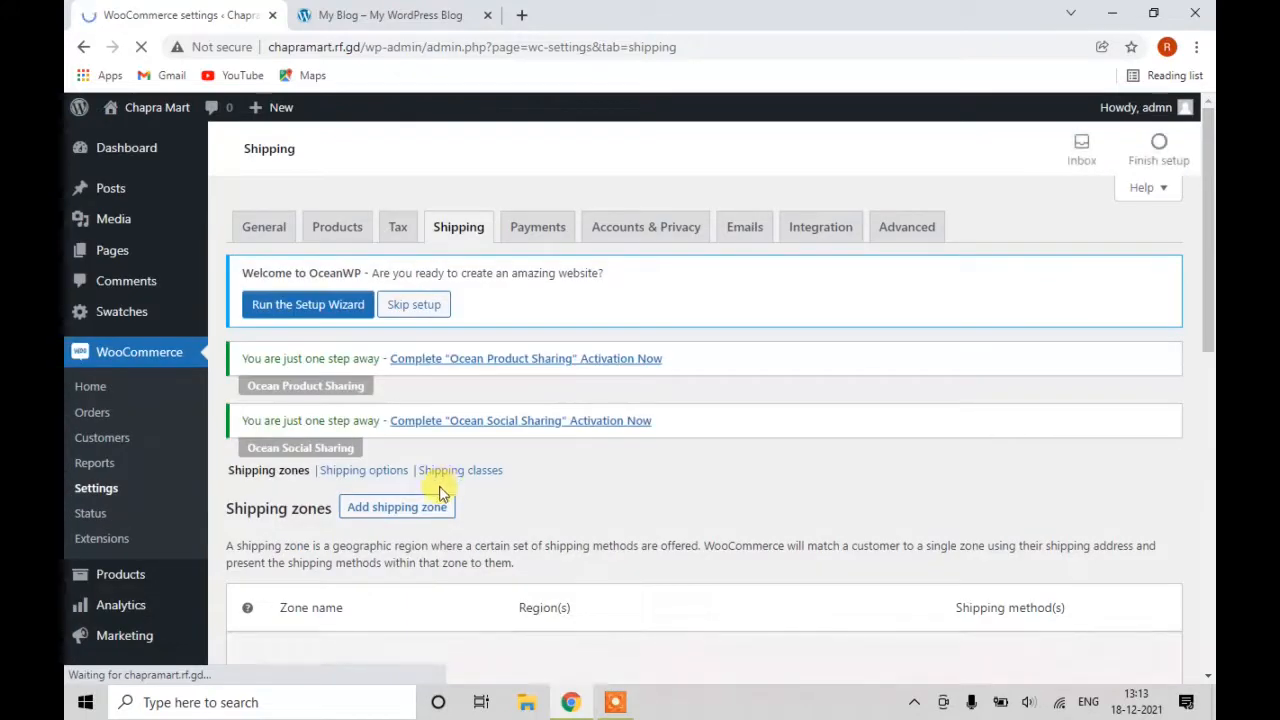
{"action": "left_click", "coordinate": [420, 508]}
{"action": "scroll", "coordinate": [458, 490], "scroll_direction": "down", "scroll_amount": 2}
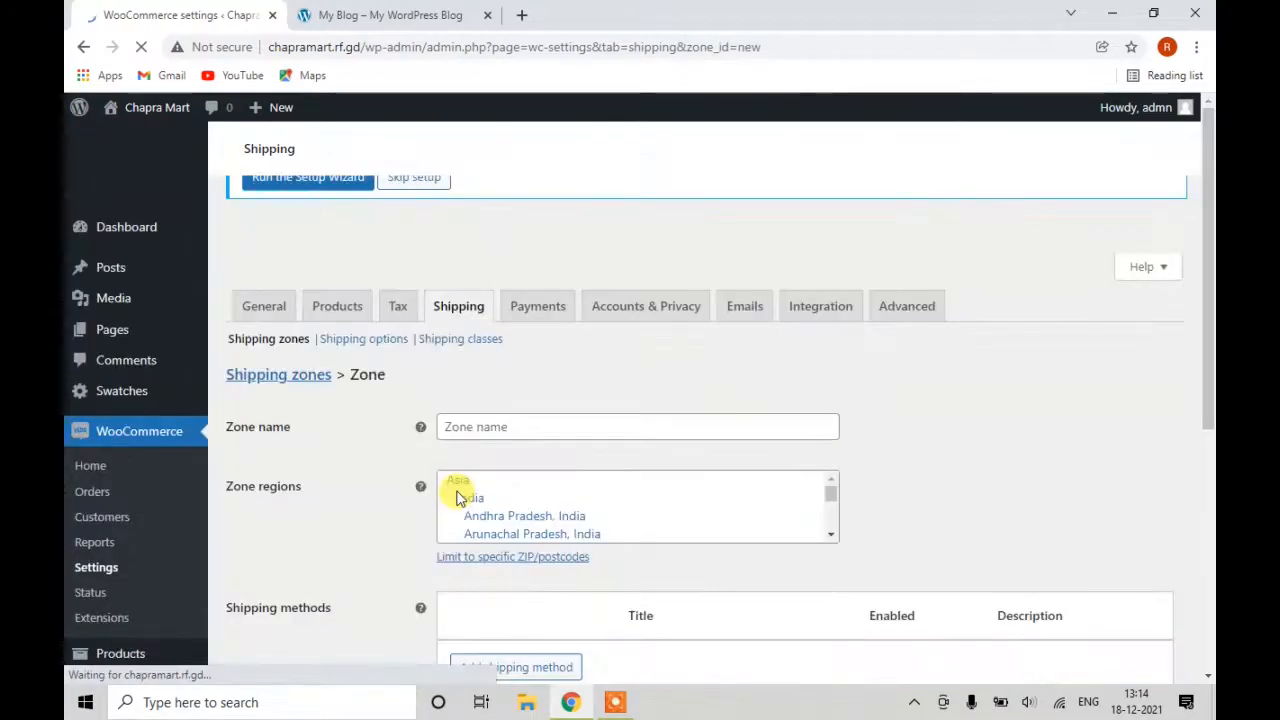
{"action": "left_click", "coordinate": [522, 420]}
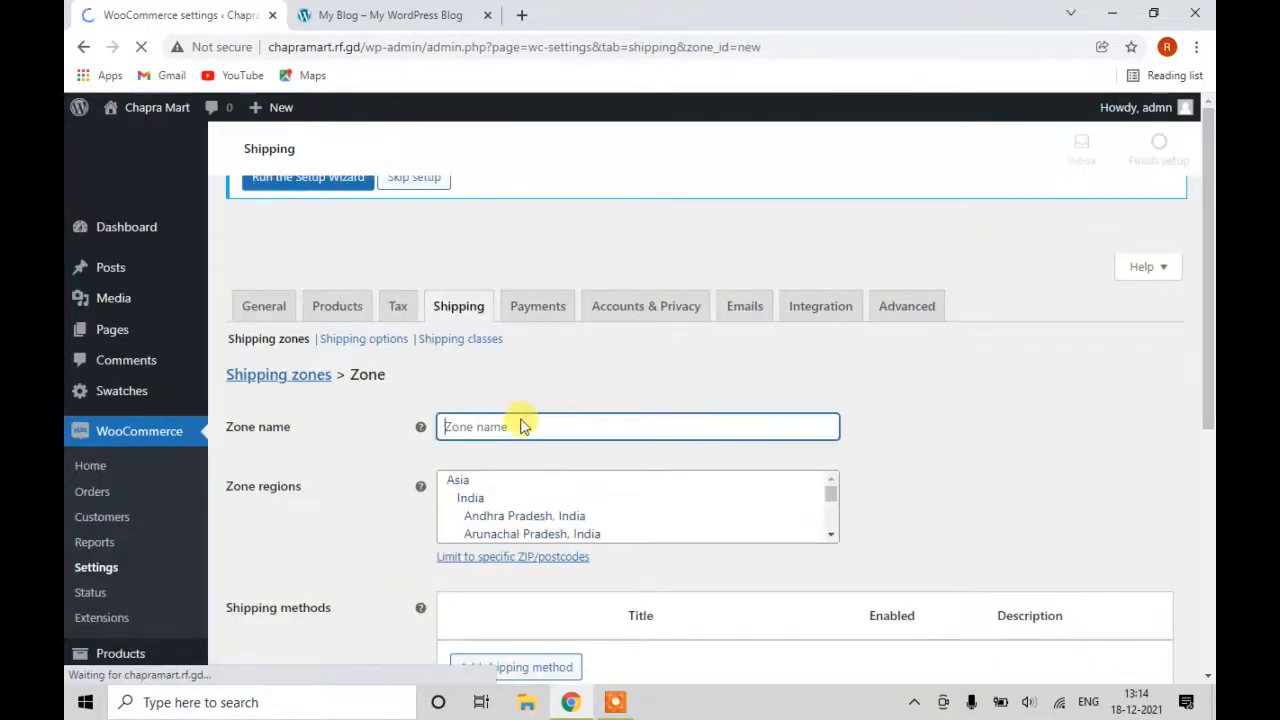
{"action": "scroll", "coordinate": [503, 444], "scroll_direction": "down", "scroll_amount": 2}
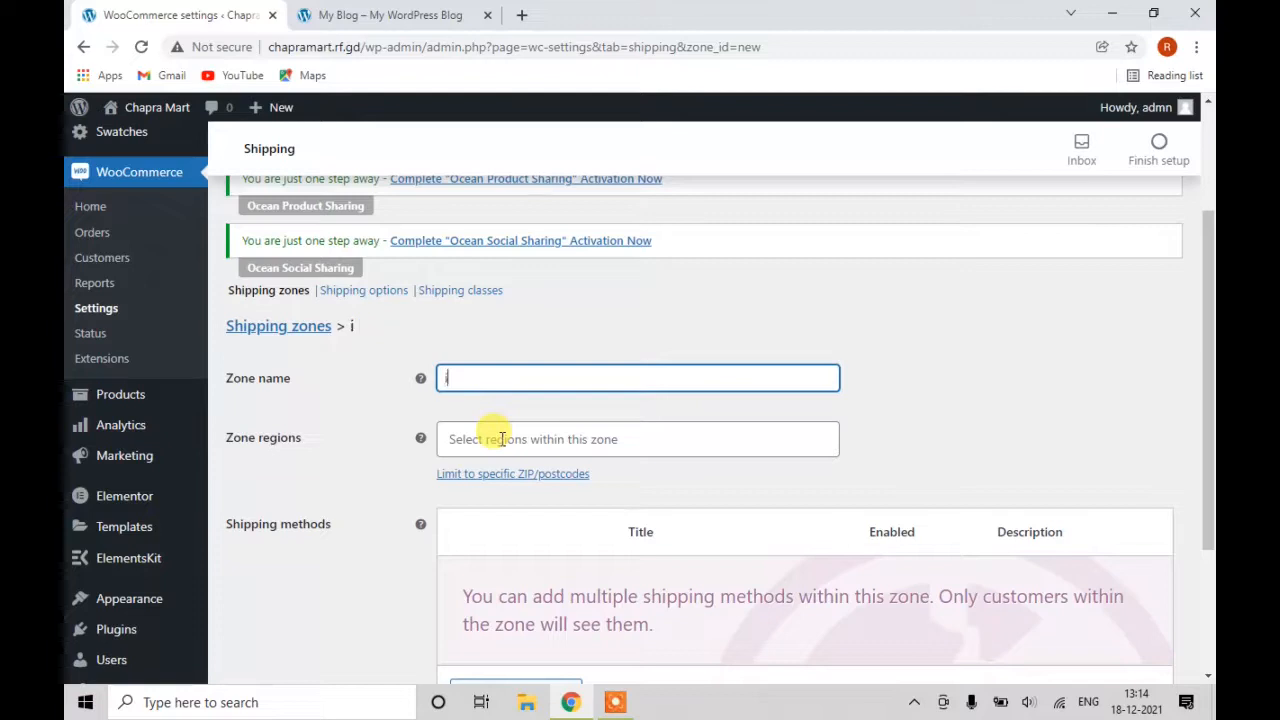
{"action": "key", "text": "BackSpace"}
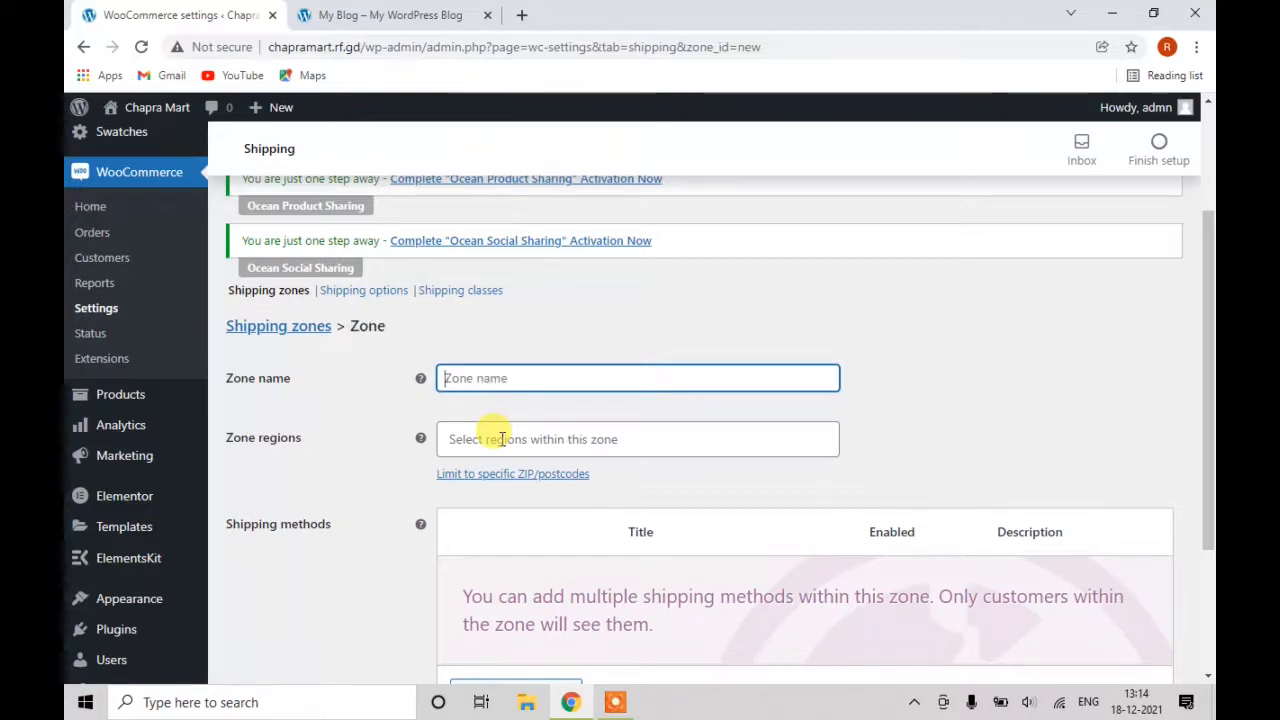
{"action": "type", "text": "India"}
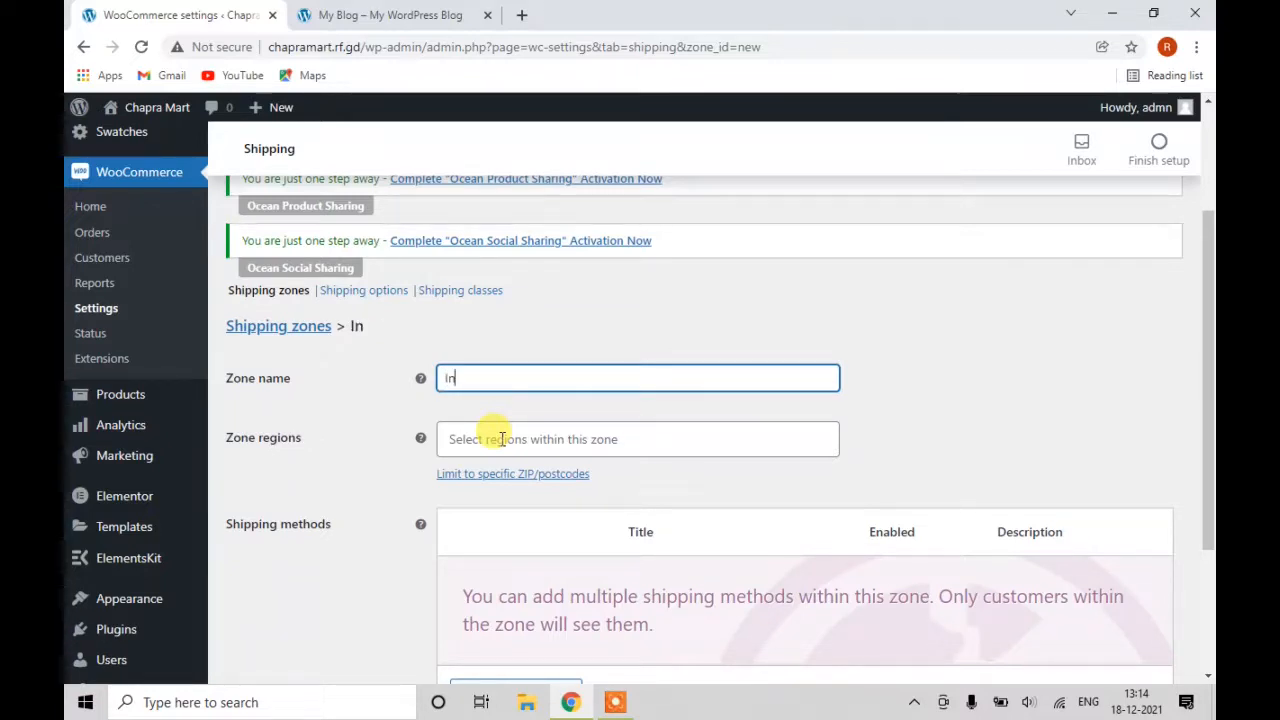
{"action": "left_click", "coordinate": [586, 439]}
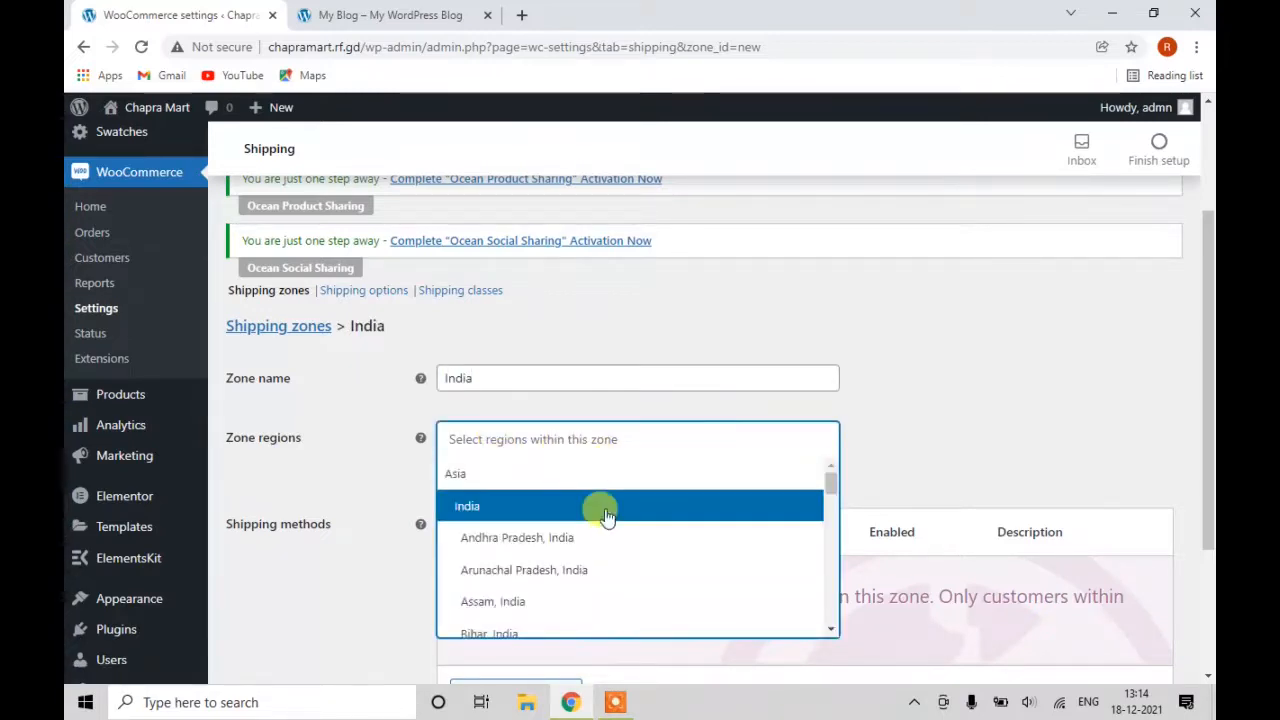
{"action": "left_click", "coordinate": [560, 507]}
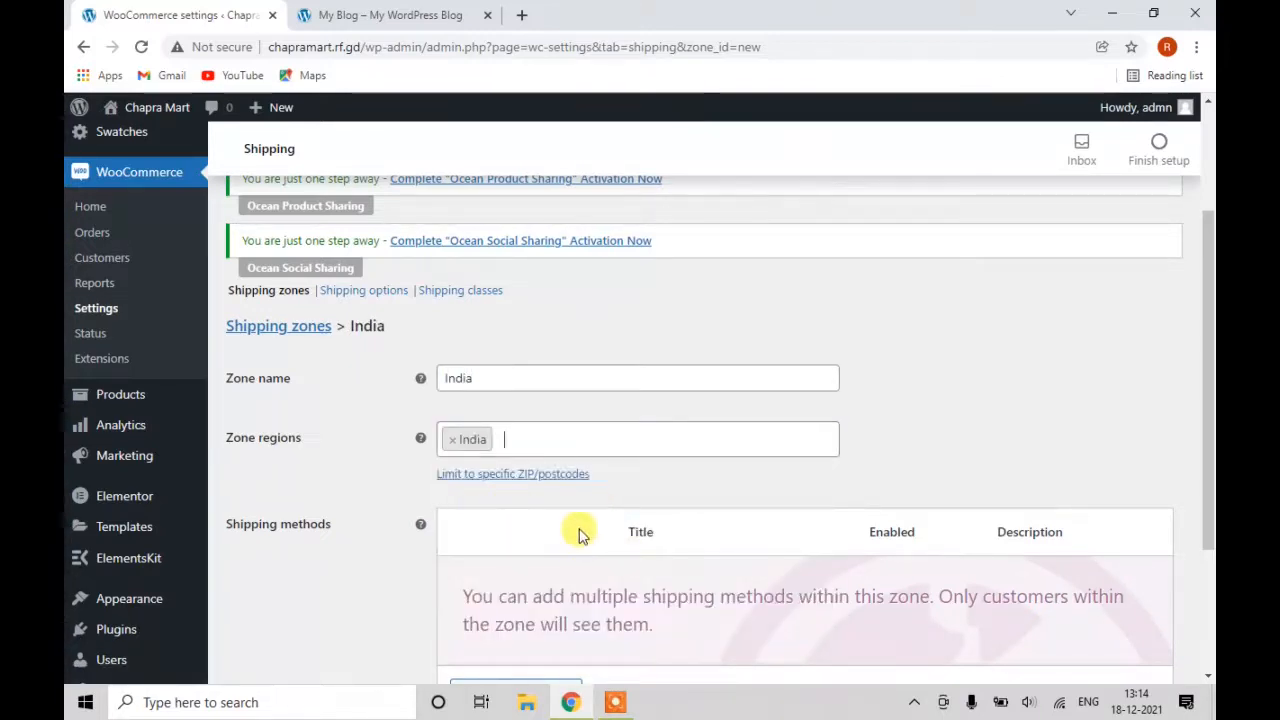
Add a Flat rate shipping method to the India zone.
{"action": "scroll", "coordinate": [575, 530], "scroll_direction": "down", "scroll_amount": 3}
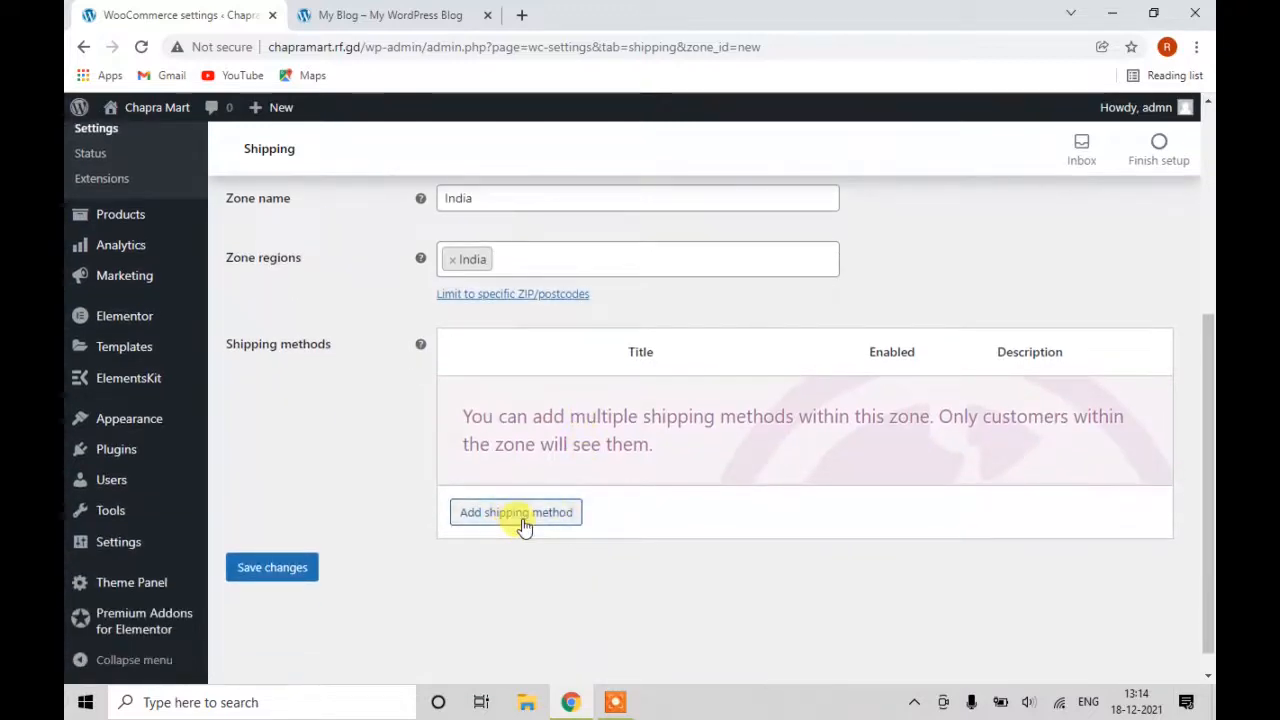
{"action": "left_click", "coordinate": [520, 514]}
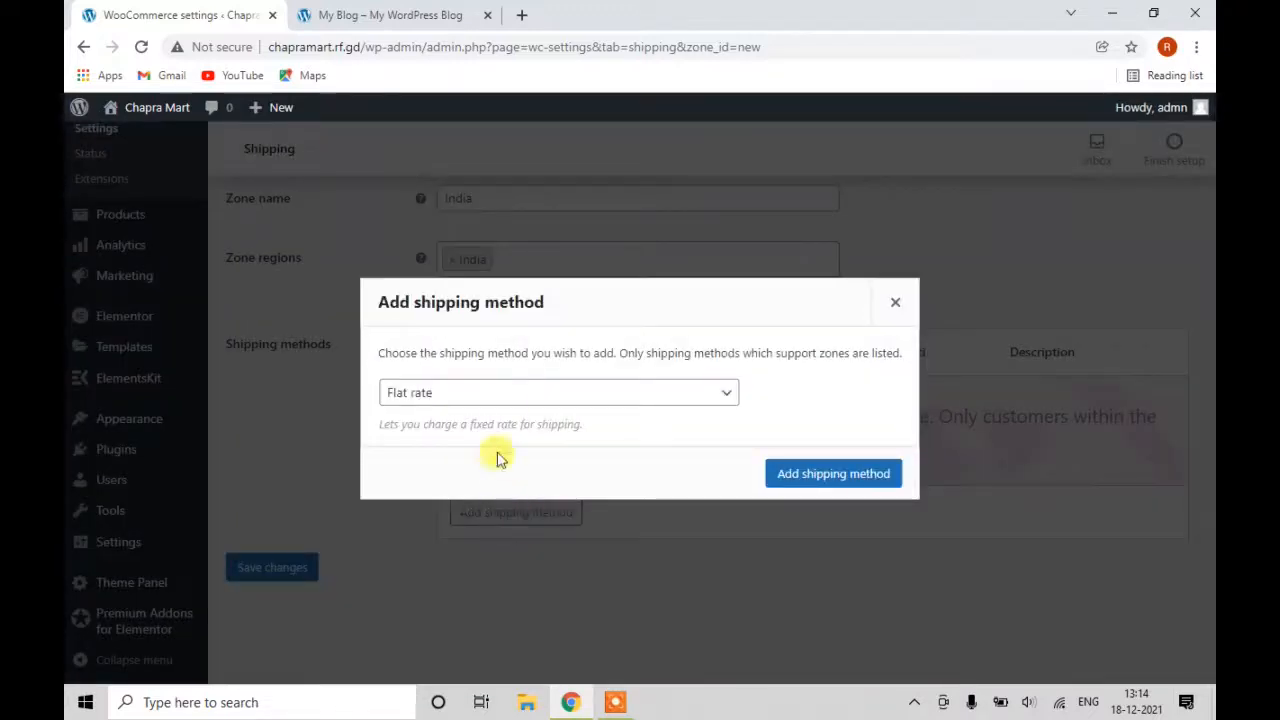
{"action": "left_click", "coordinate": [524, 395]}
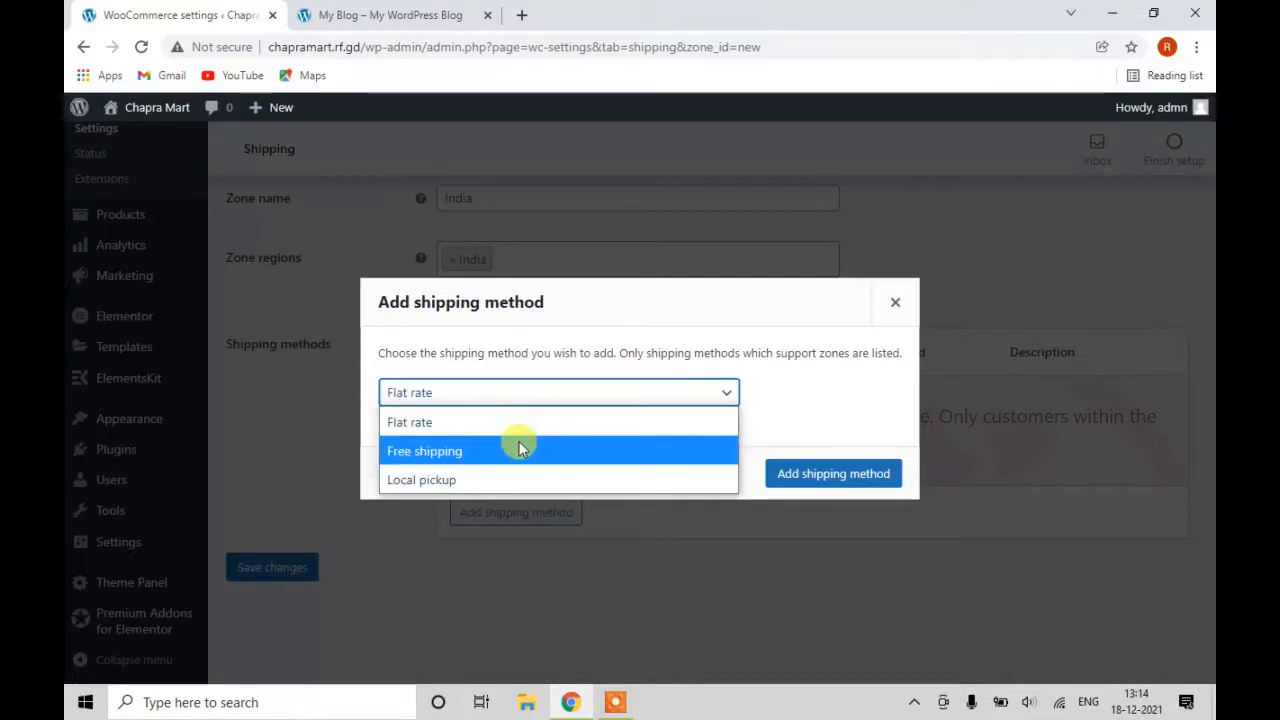
{"action": "left_click", "coordinate": [517, 424]}
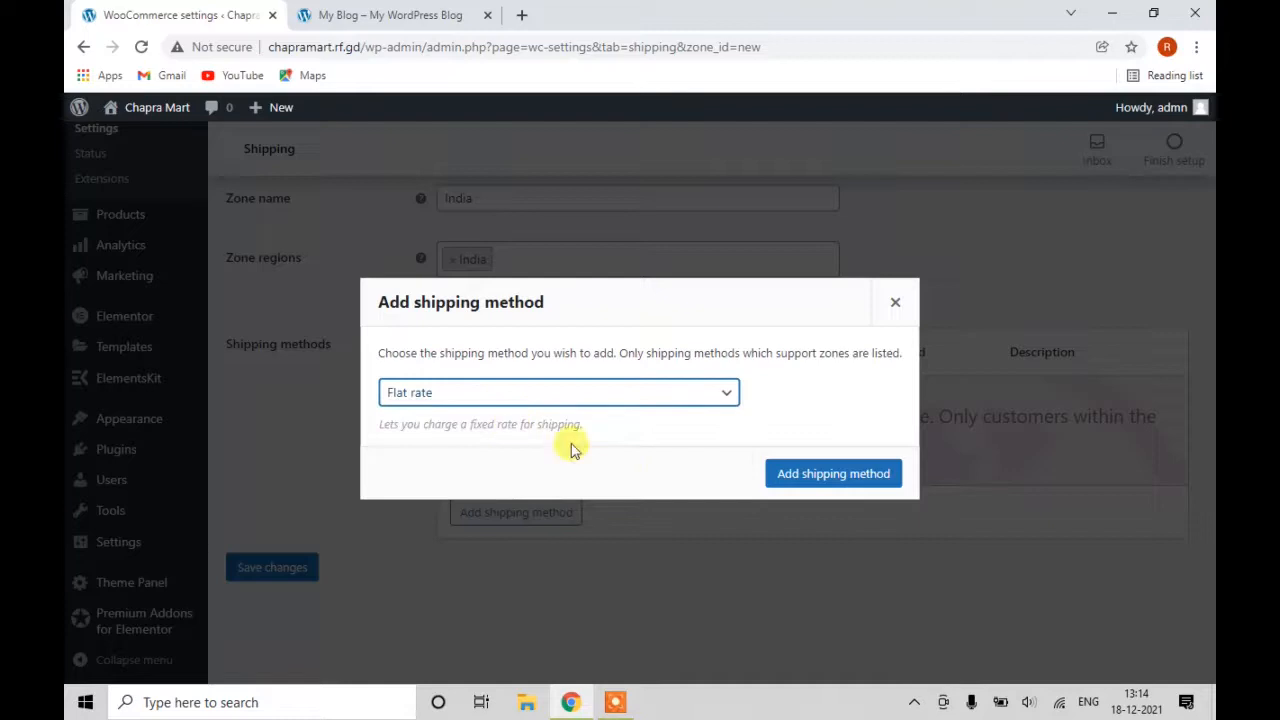
{"action": "left_click", "coordinate": [545, 399]}
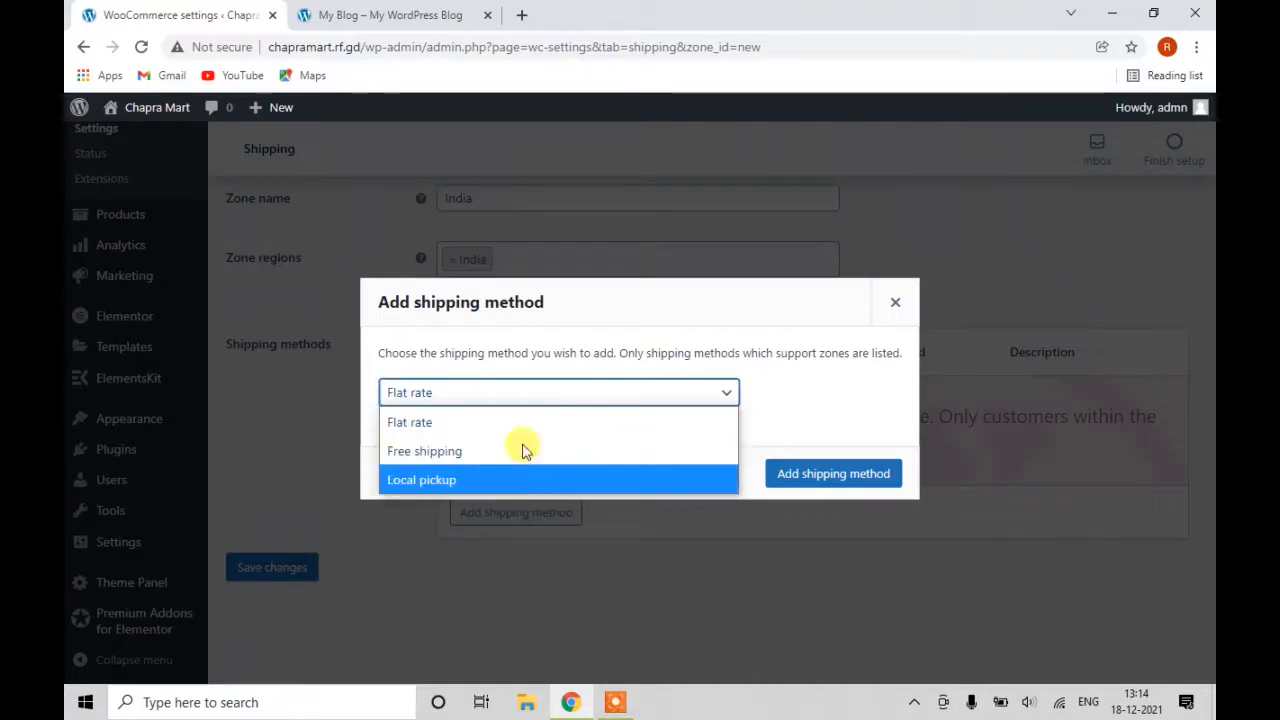
{"action": "left_click", "coordinate": [815, 476]}
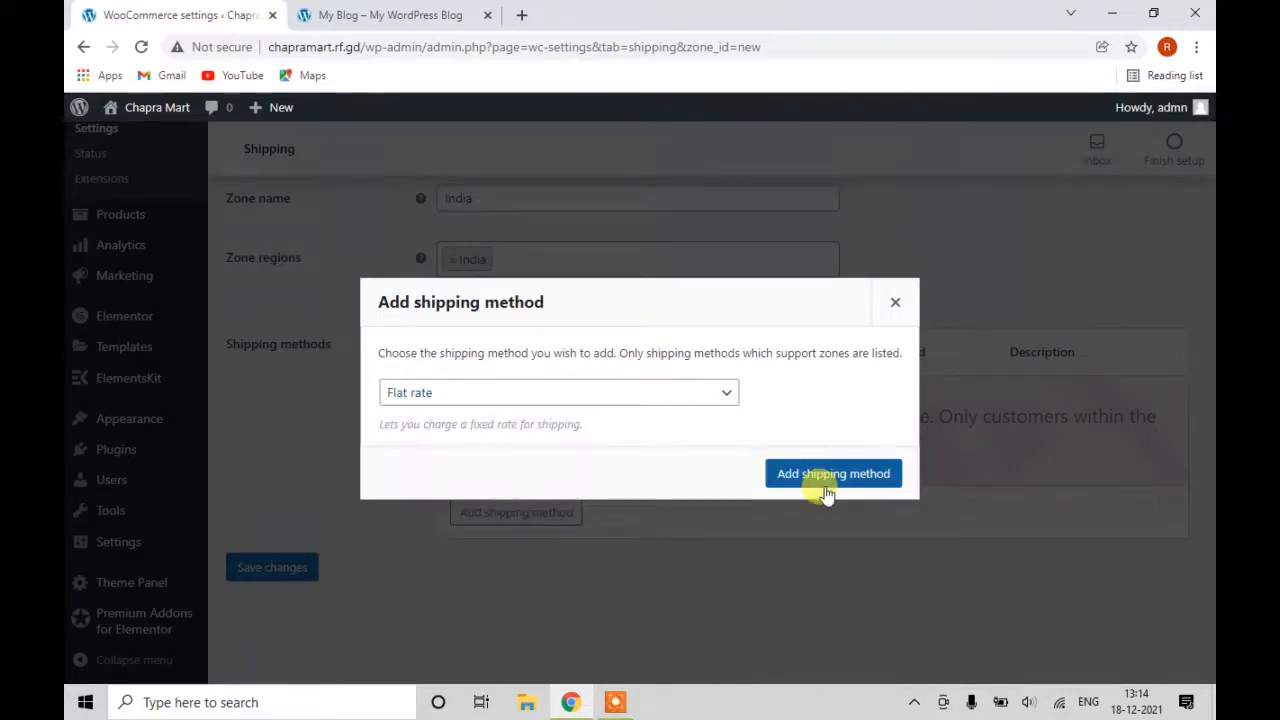
{"action": "left_click", "coordinate": [820, 482]}
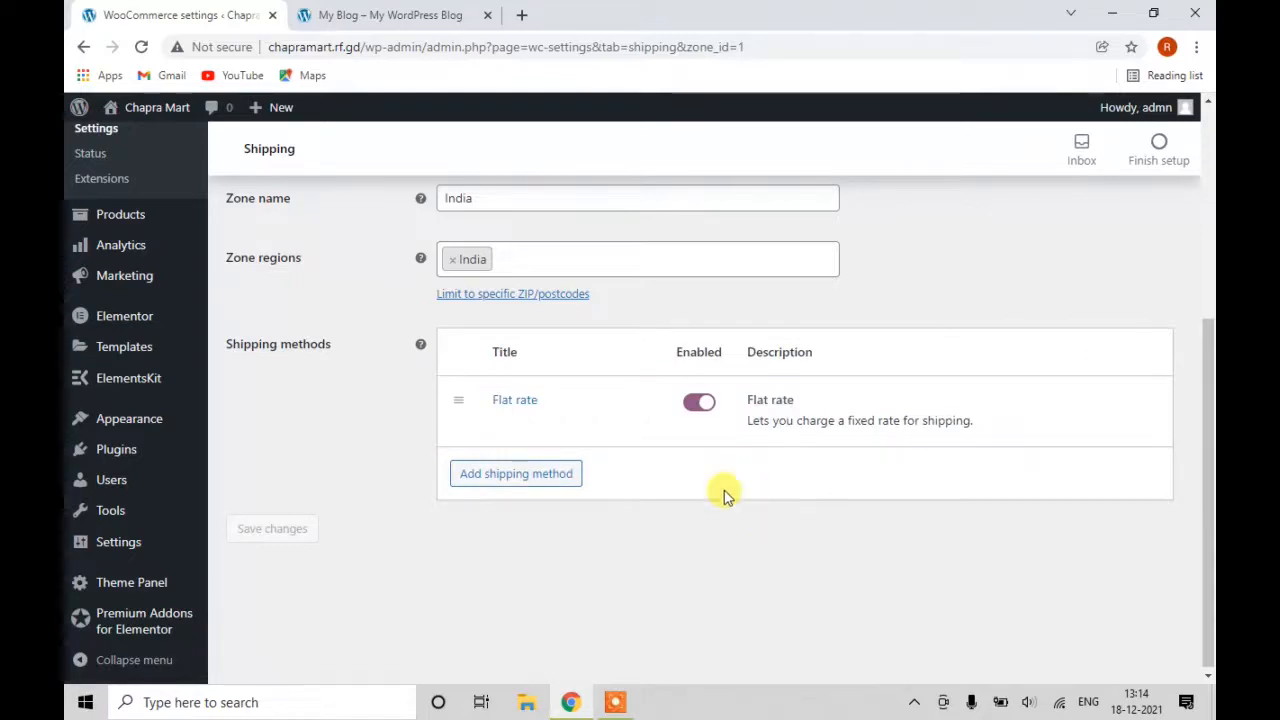
{"action": "mouse_move", "coordinate": [700, 428]}
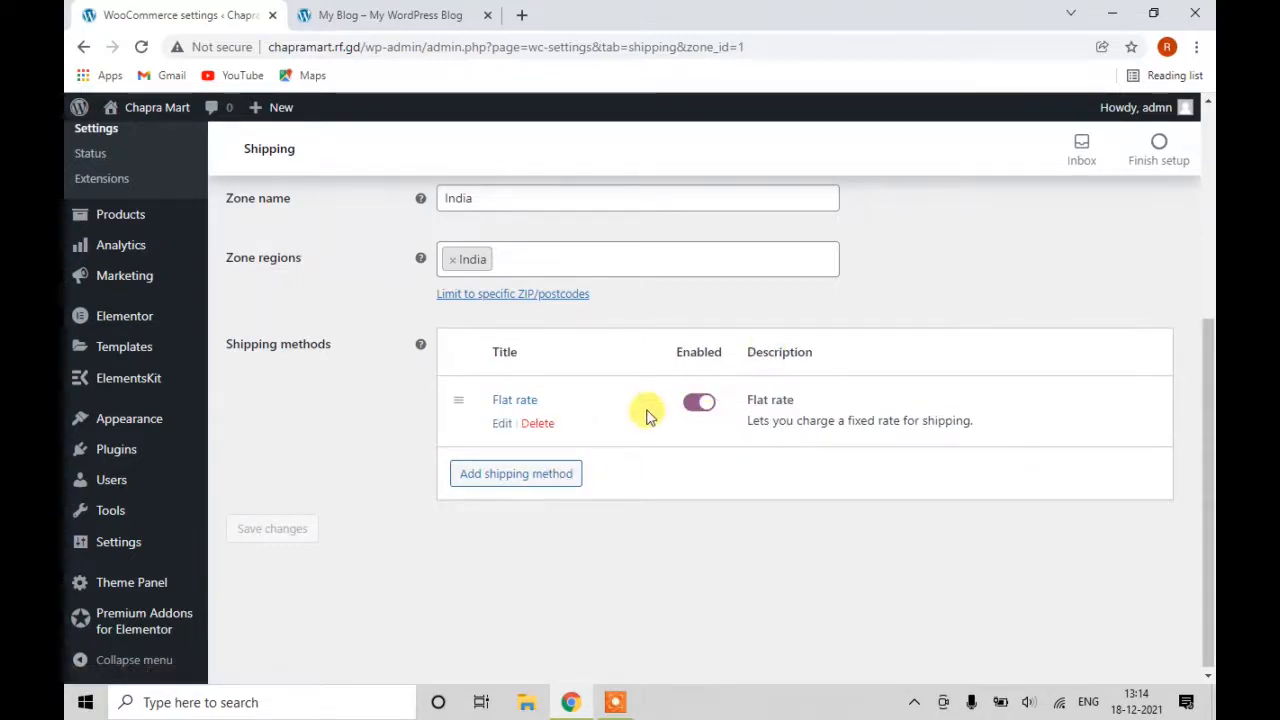
Set the Flat rate's tax status to None and its cost to 50.00*(qty), then save.
{"action": "left_click", "coordinate": [501, 427]}
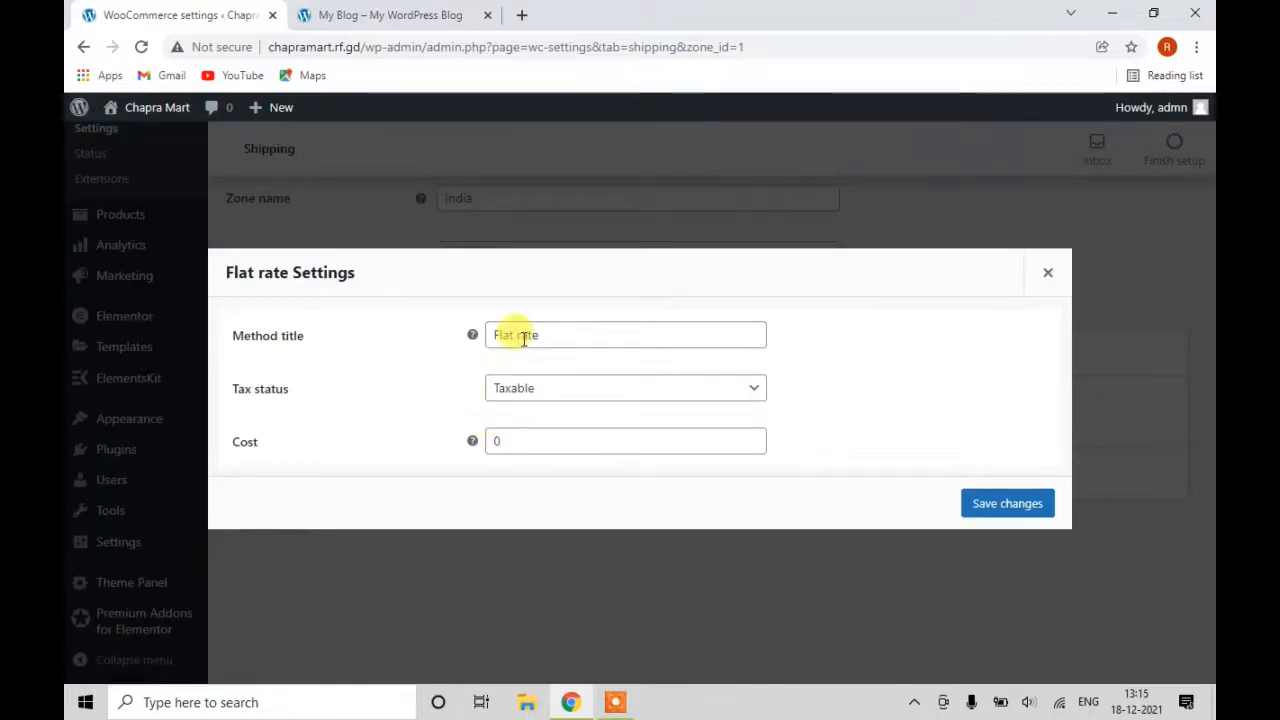
{"action": "left_click", "coordinate": [531, 390]}
{"action": "left_click", "coordinate": [544, 442]}
{"action": "left_click", "coordinate": [527, 447]}
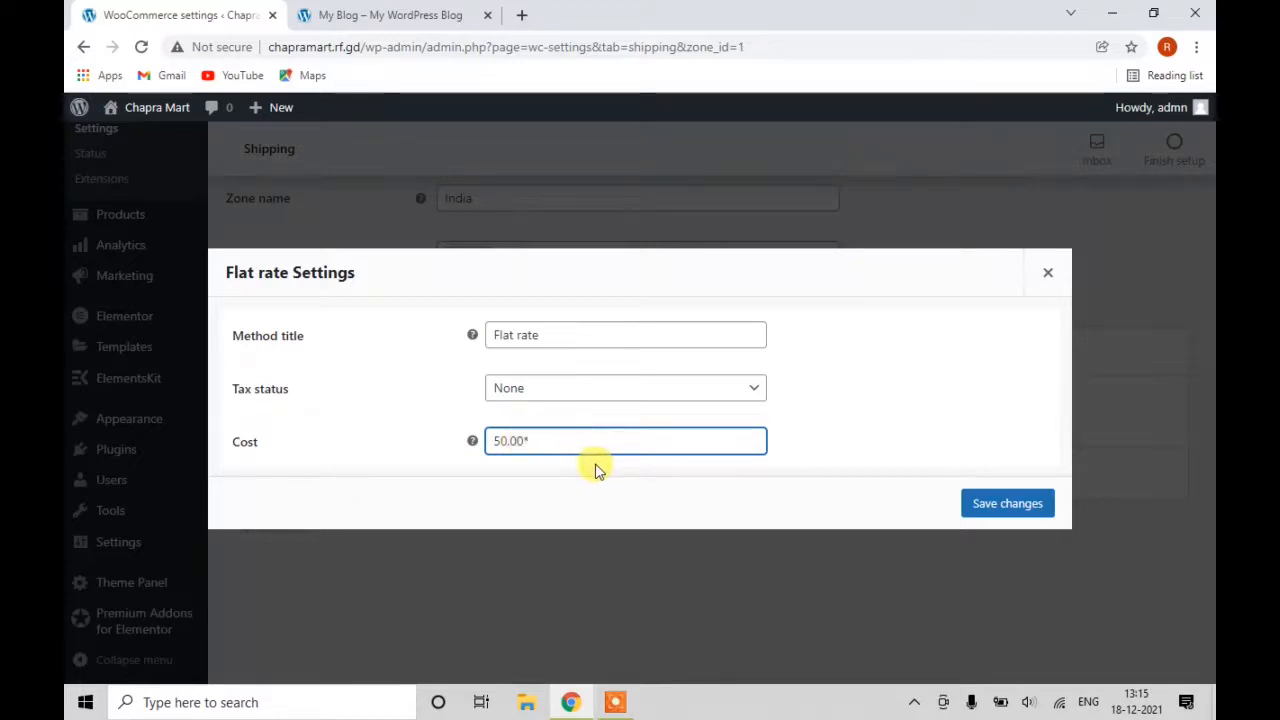
{"action": "type", "text": "["}
{"action": "type", "text": ")"}
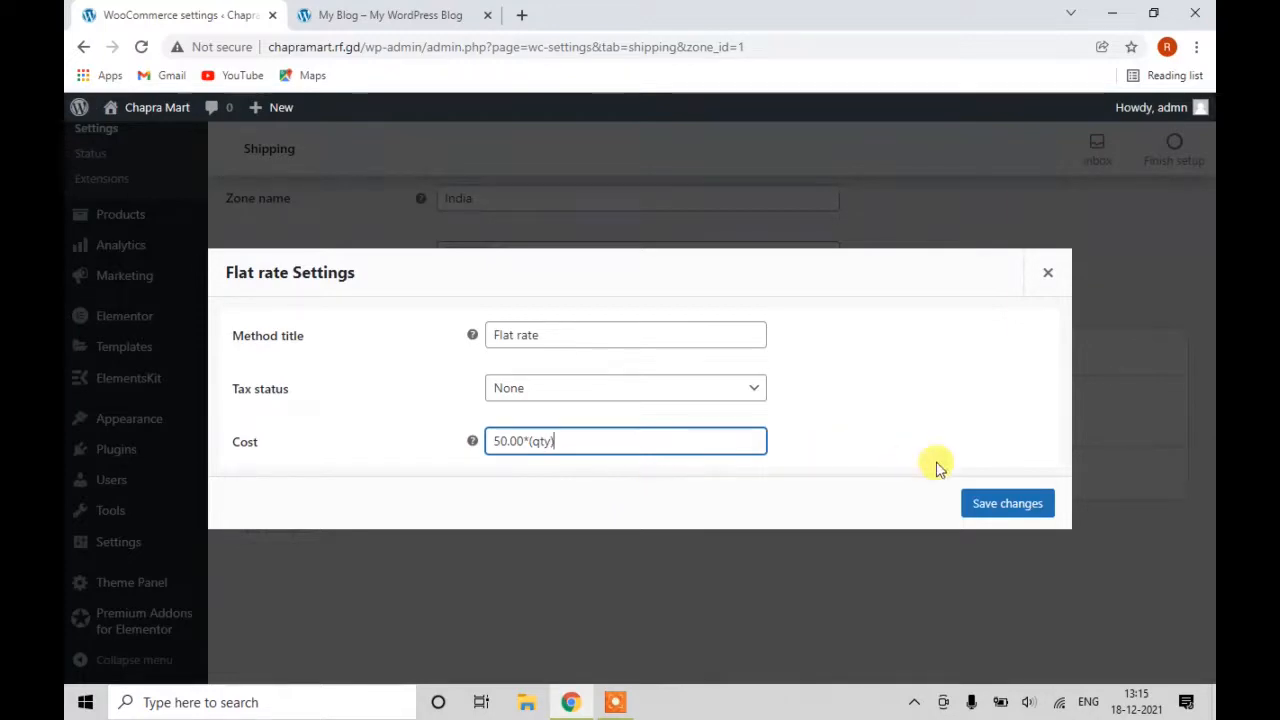
{"action": "left_click", "coordinate": [969, 502]}
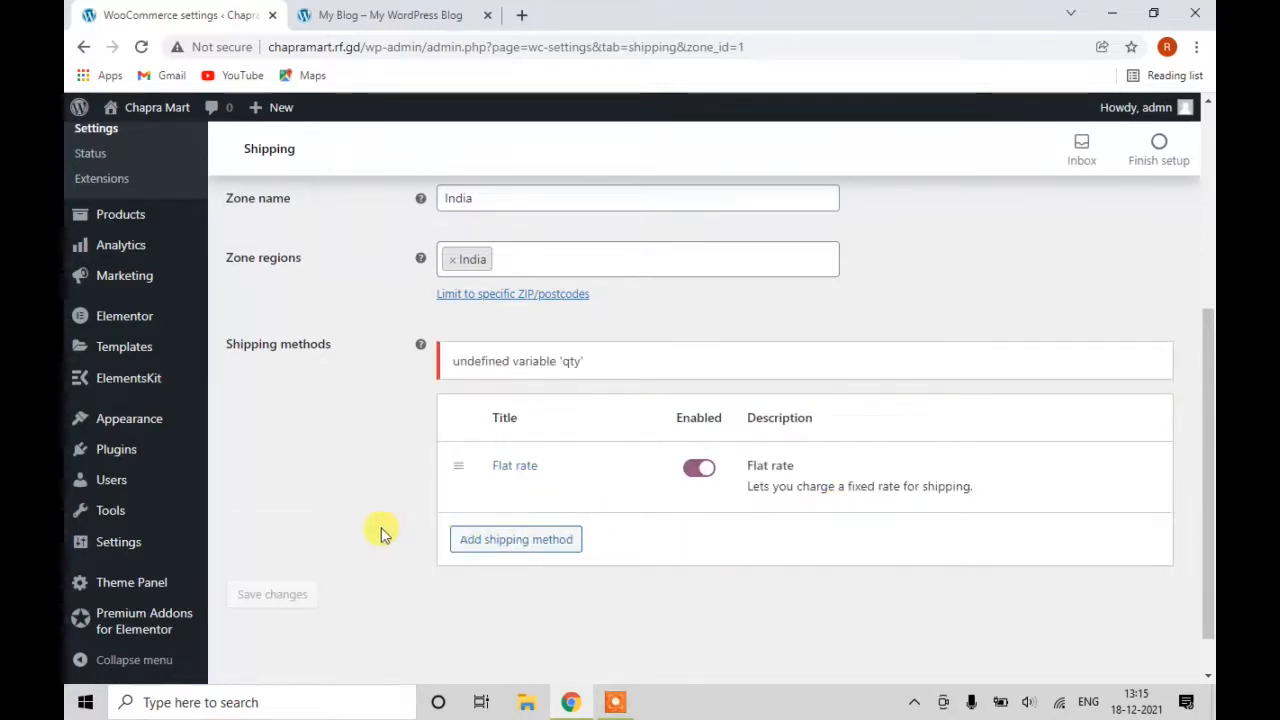
Add a Free shipping method to the India zone.
{"action": "left_click", "coordinate": [505, 547]}
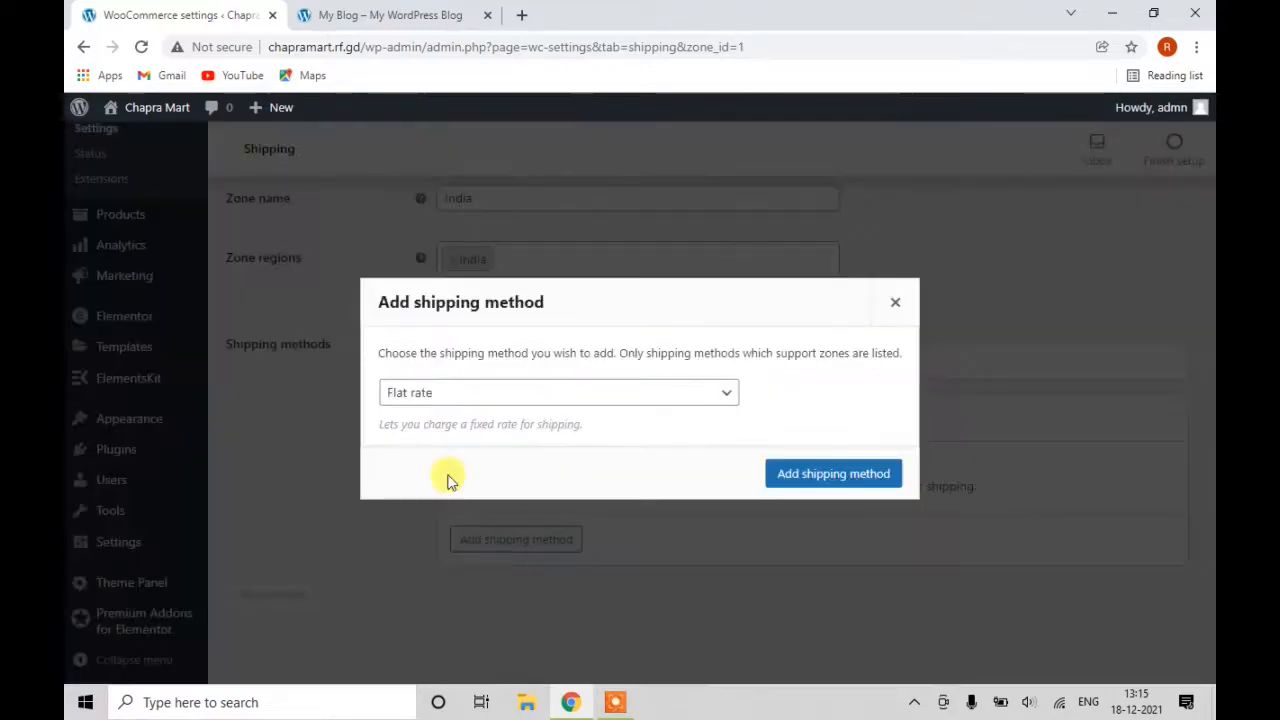
{"action": "left_click", "coordinate": [474, 396]}
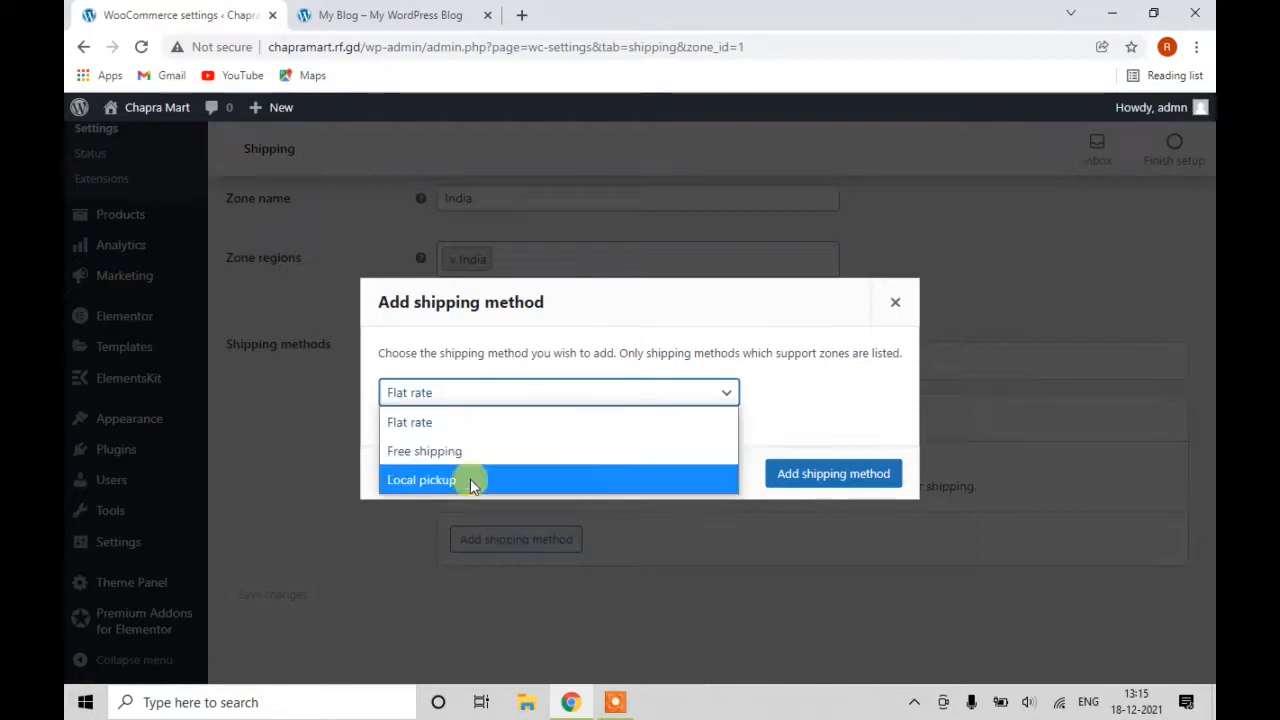
{"action": "left_click", "coordinate": [472, 455]}
{"action": "left_click", "coordinate": [773, 474]}
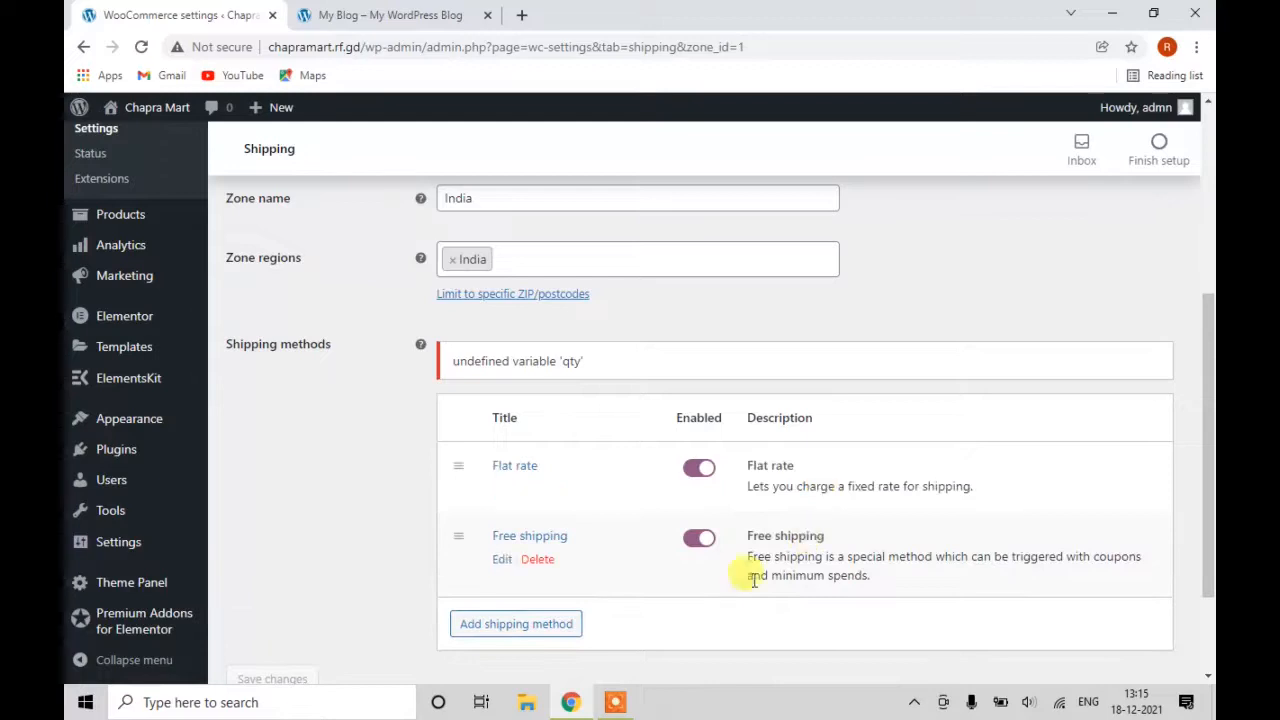
Make Free shipping require a minimum order amount of 1000 and save it.
{"action": "left_click", "coordinate": [498, 560]}
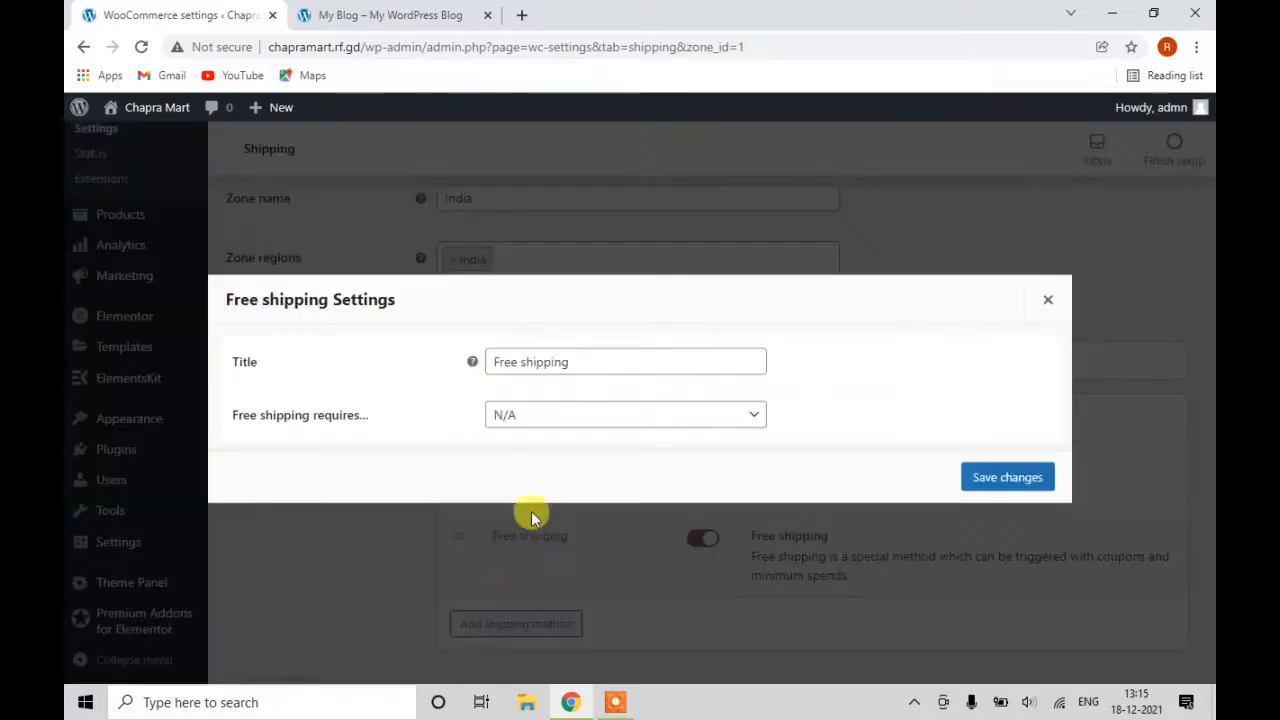
{"action": "left_click", "coordinate": [532, 423]}
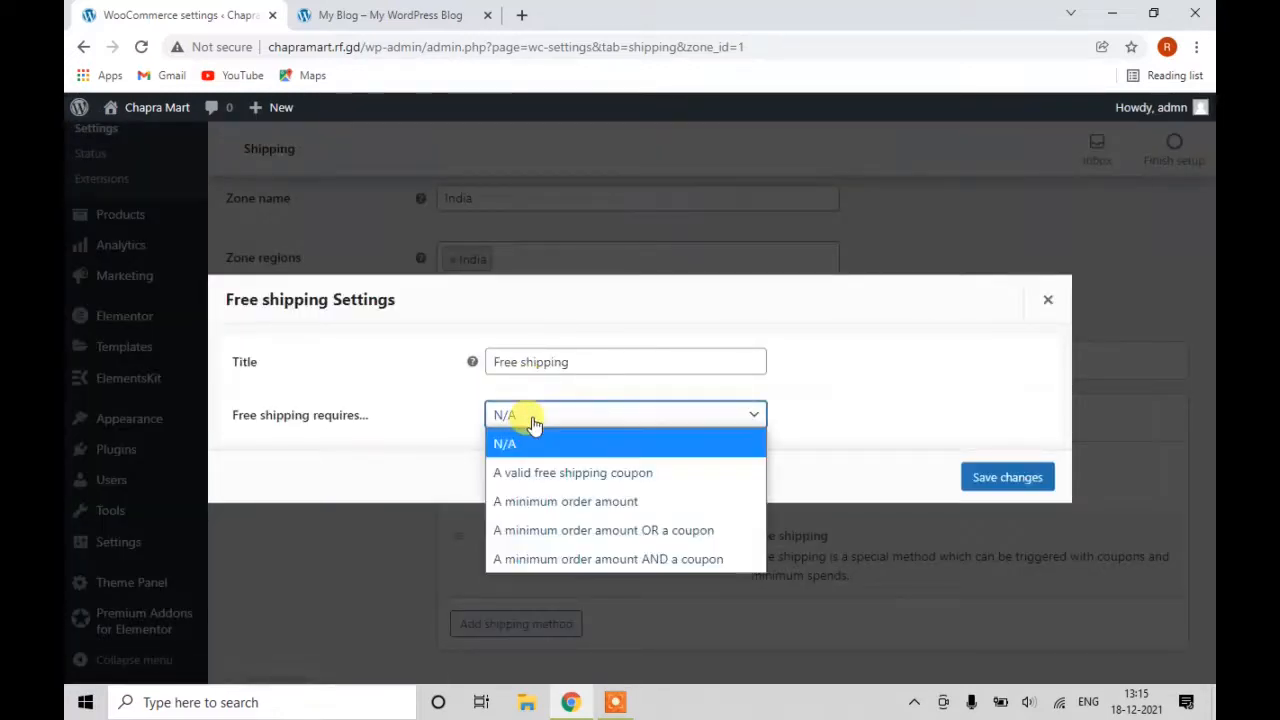
{"action": "left_click", "coordinate": [560, 510]}
{"action": "left_click_drag", "start_coordinate": [517, 418], "coordinate": [437, 418]}
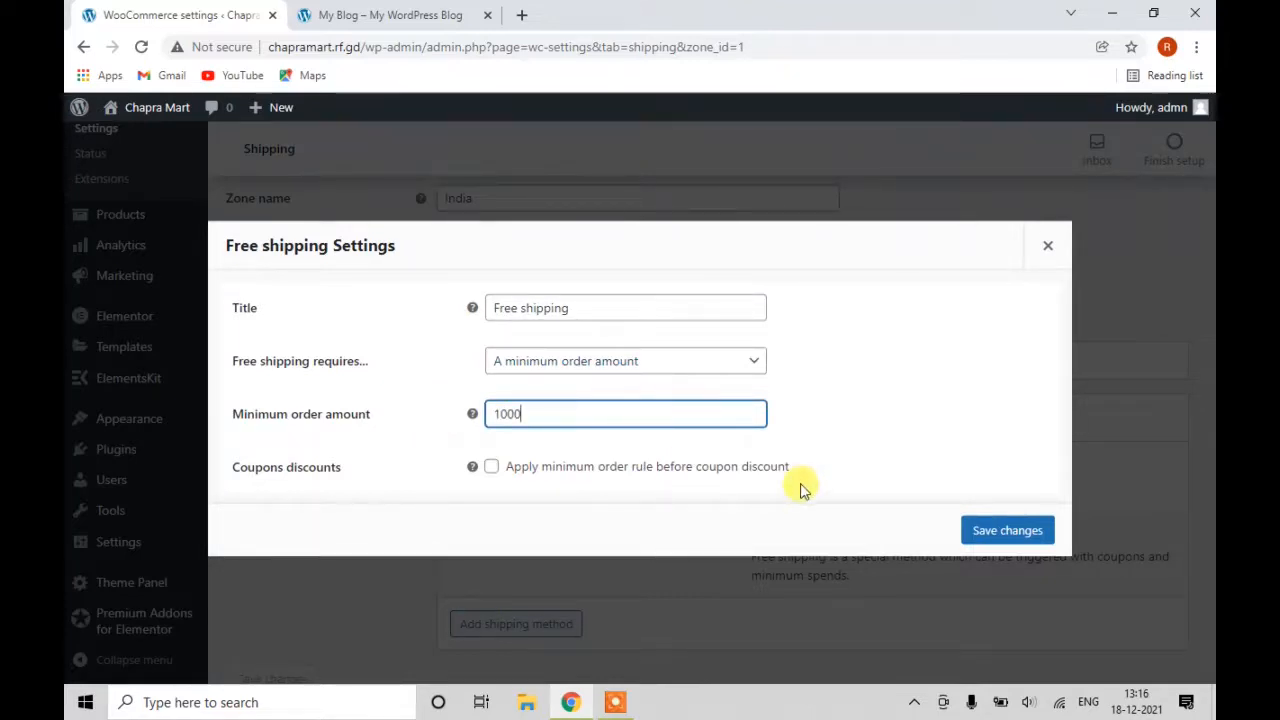
{"action": "left_click", "coordinate": [980, 531]}
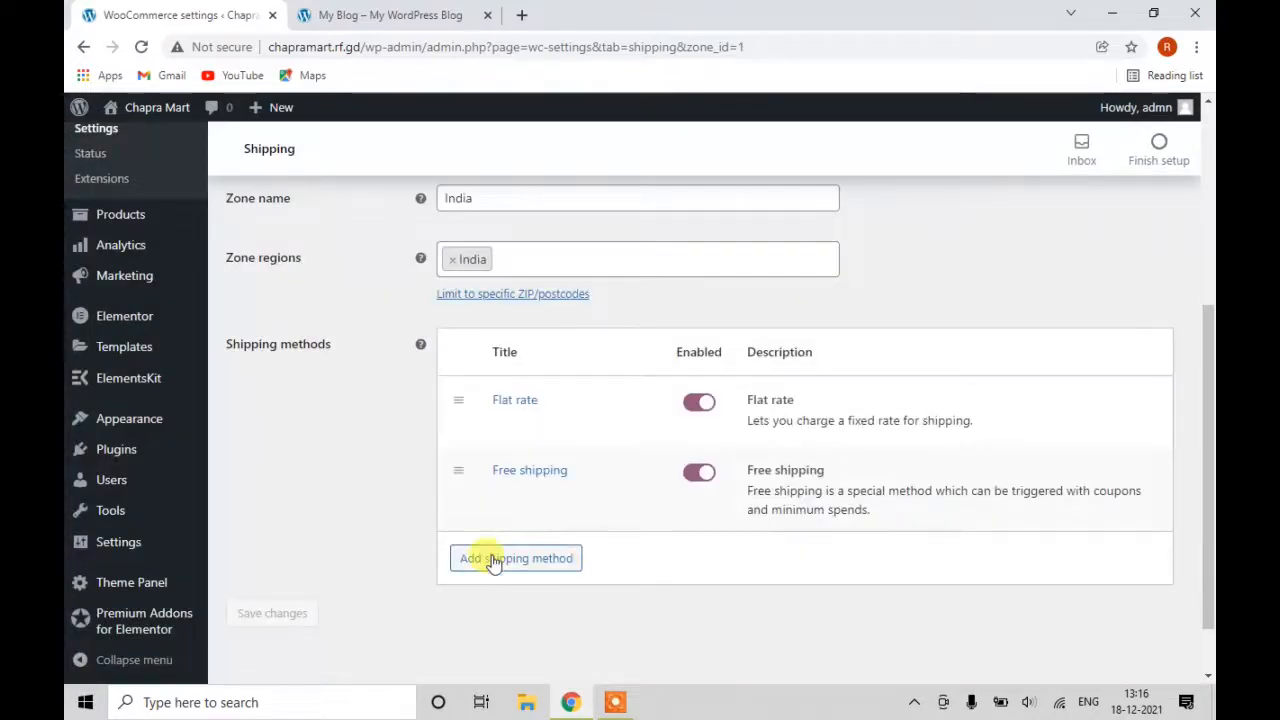
{"action": "left_click", "coordinate": [500, 566]}
Add Local pickup to the India zone and save it with tax status None.
{"action": "left_click", "coordinate": [491, 397]}
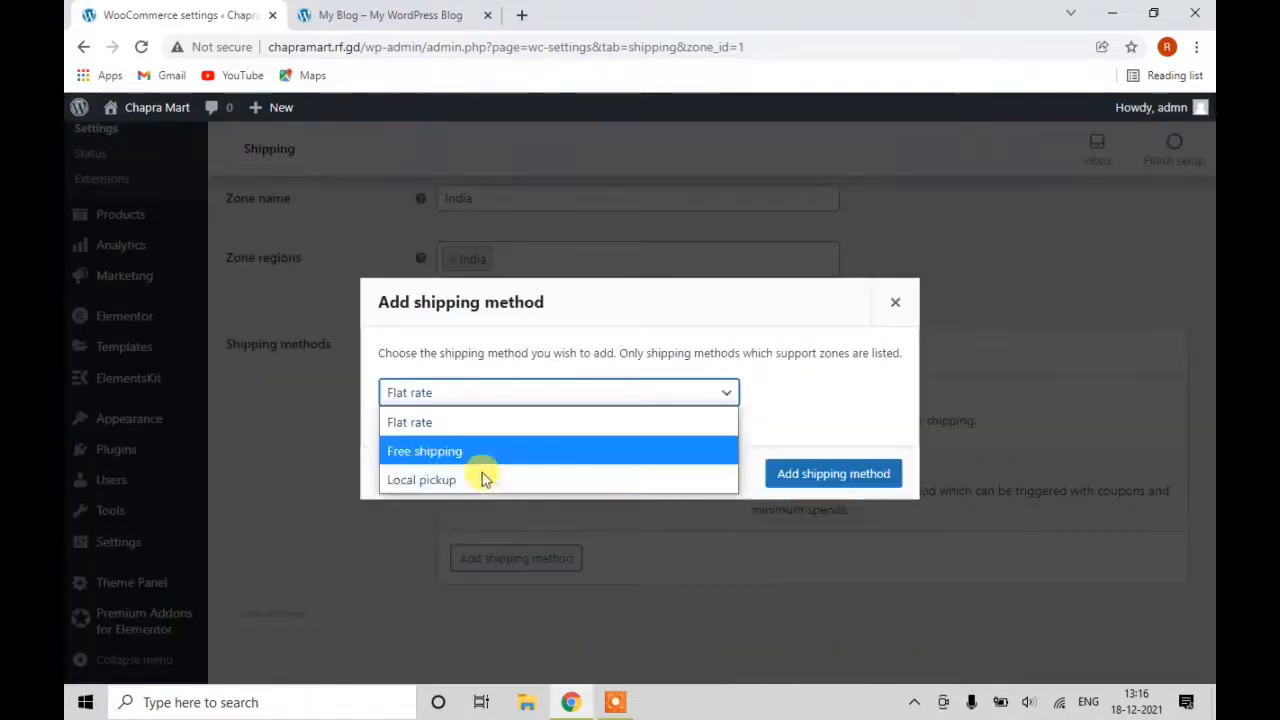
{"action": "left_click", "coordinate": [480, 481]}
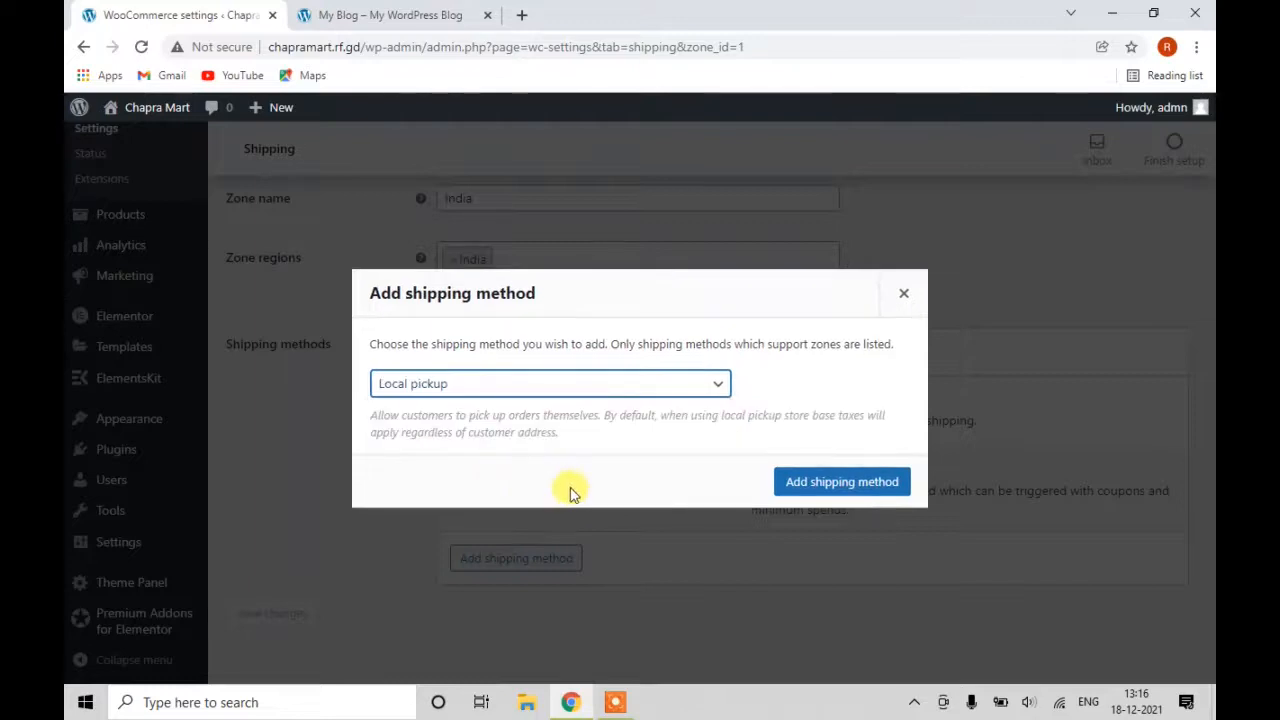
{"action": "left_click", "coordinate": [780, 489]}
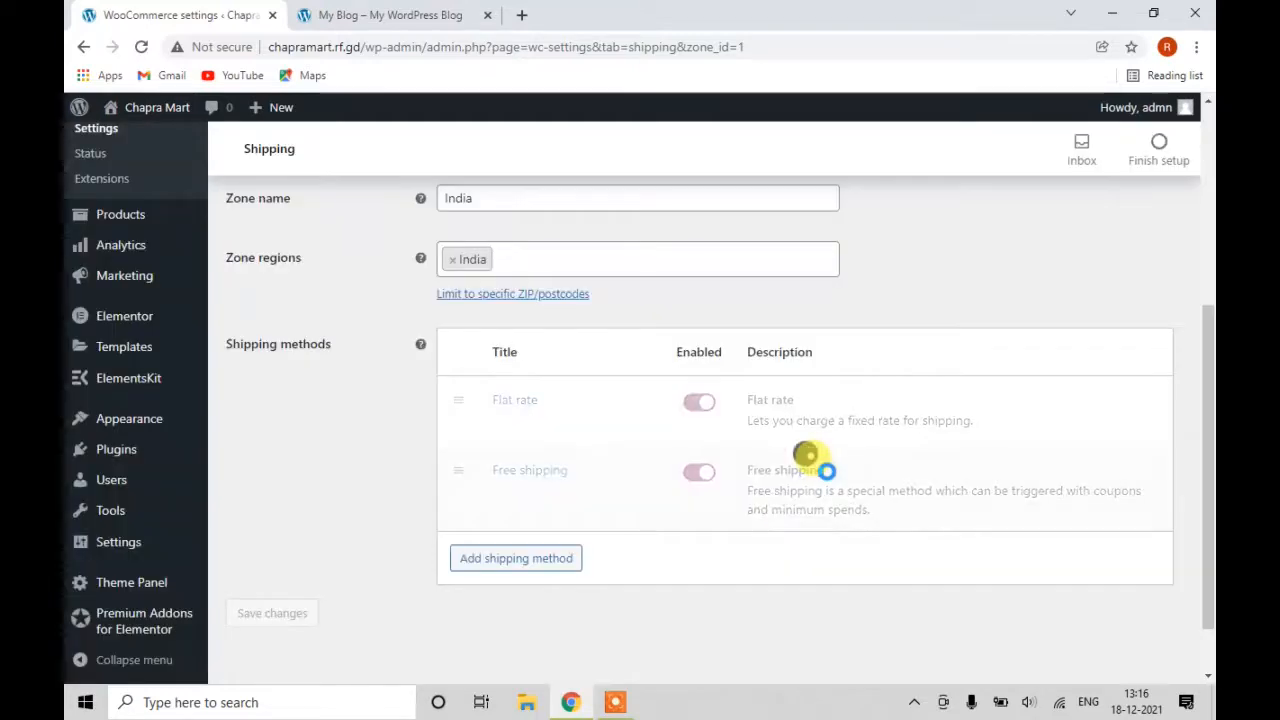
{"action": "scroll", "coordinate": [594, 500], "scroll_direction": "down", "scroll_amount": 3}
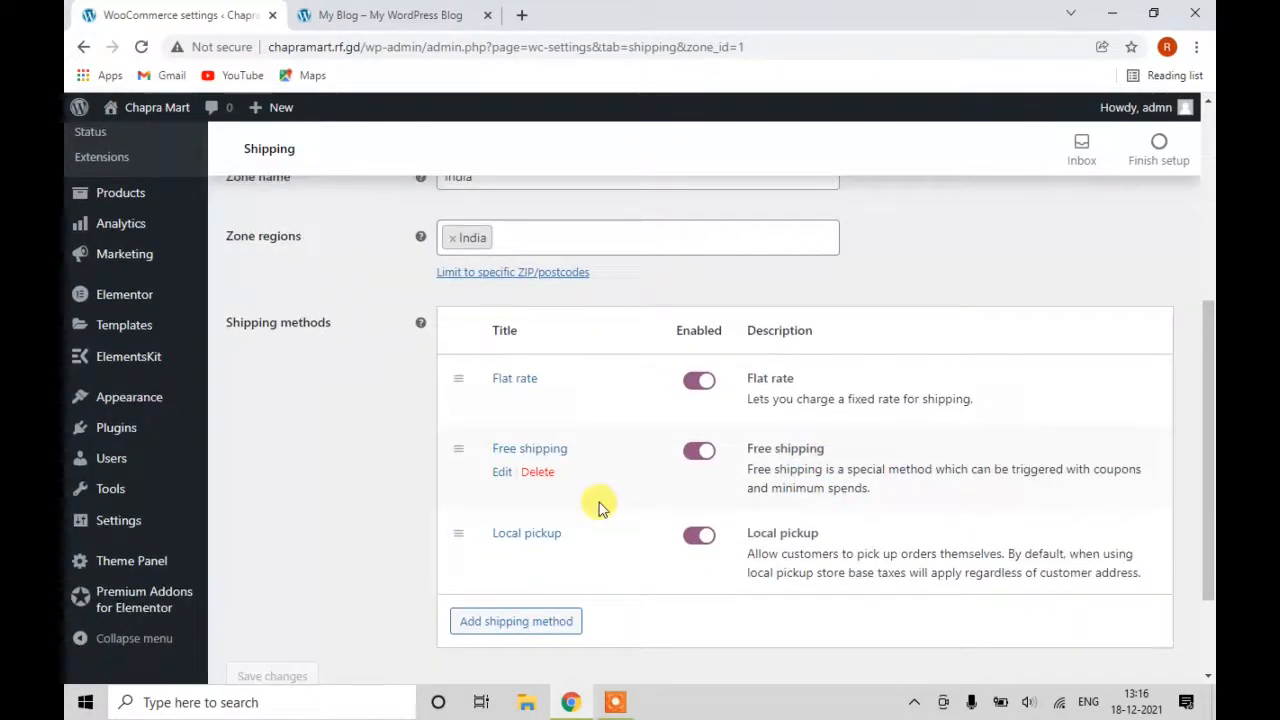
{"action": "left_click", "coordinate": [494, 423]}
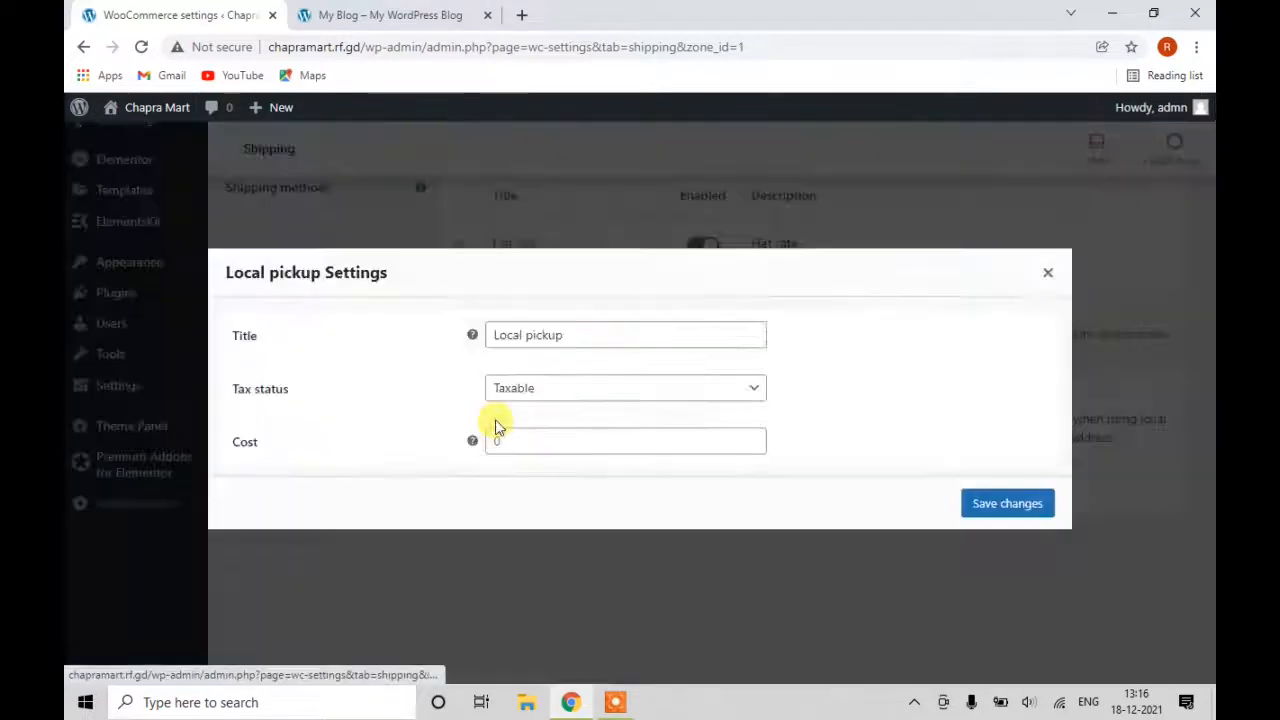
{"action": "left_click", "coordinate": [525, 395]}
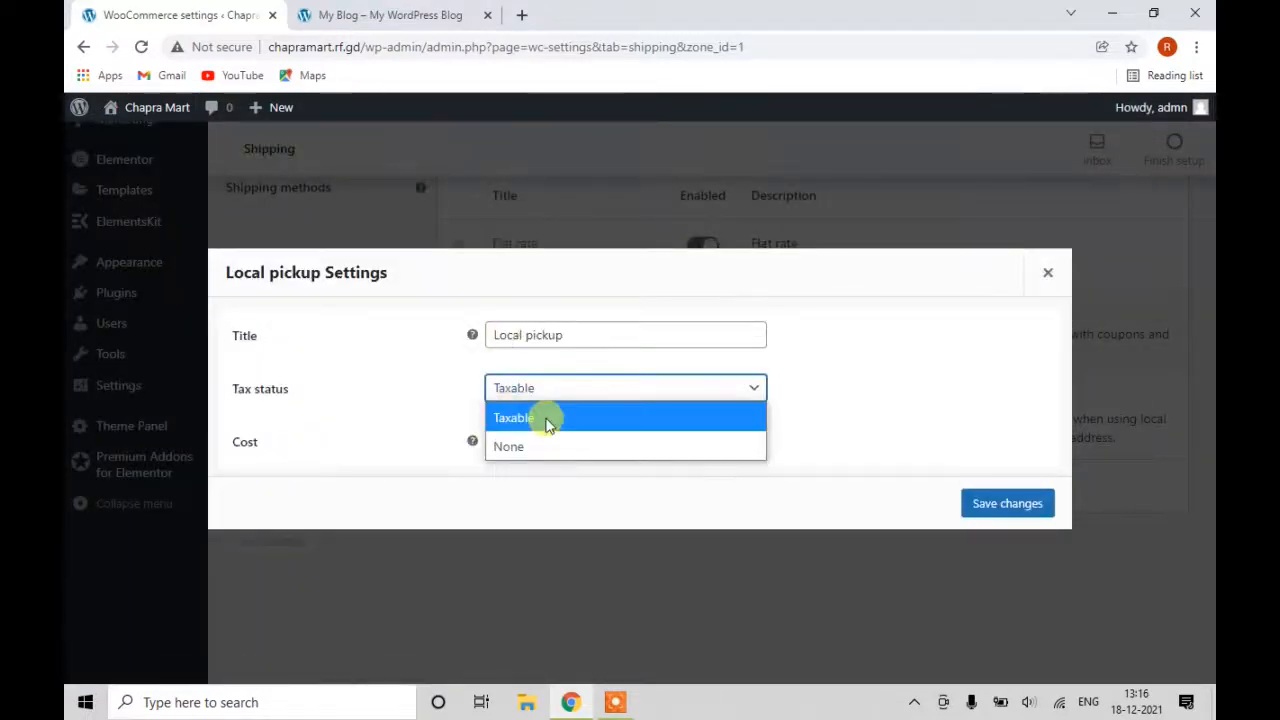
{"action": "left_click", "coordinate": [531, 448]}
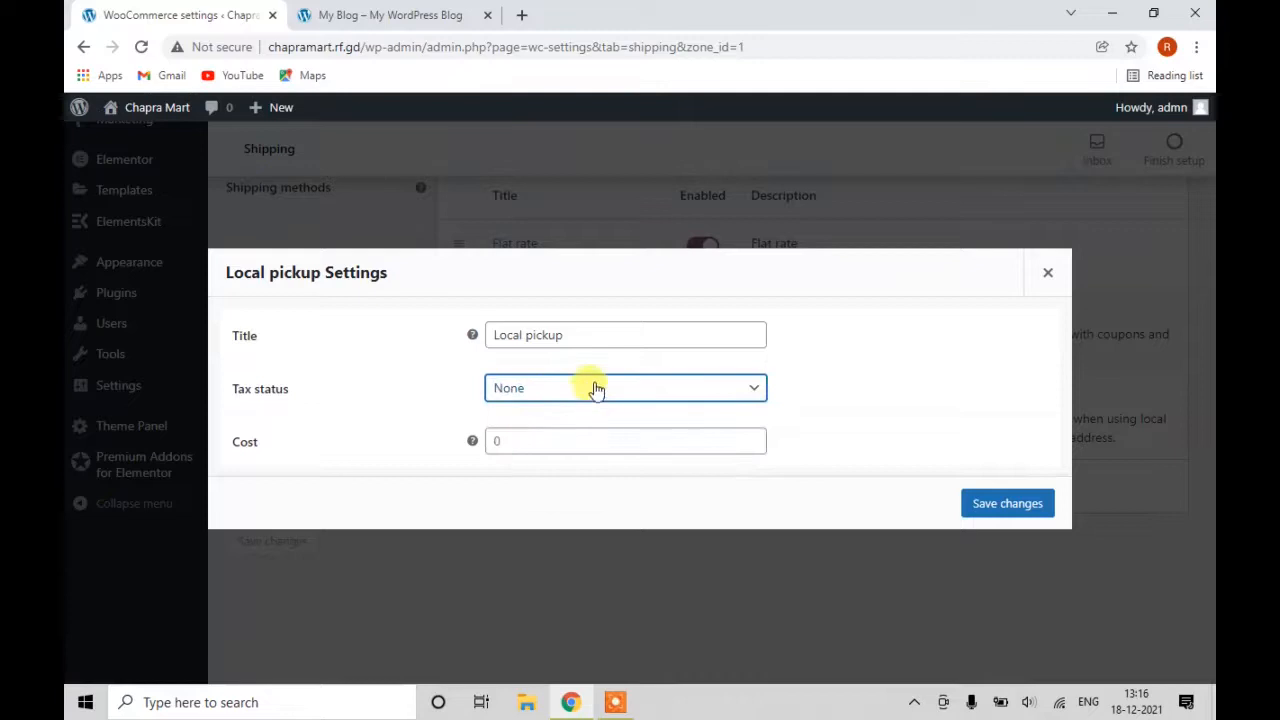
{"action": "left_click", "coordinate": [988, 503]}
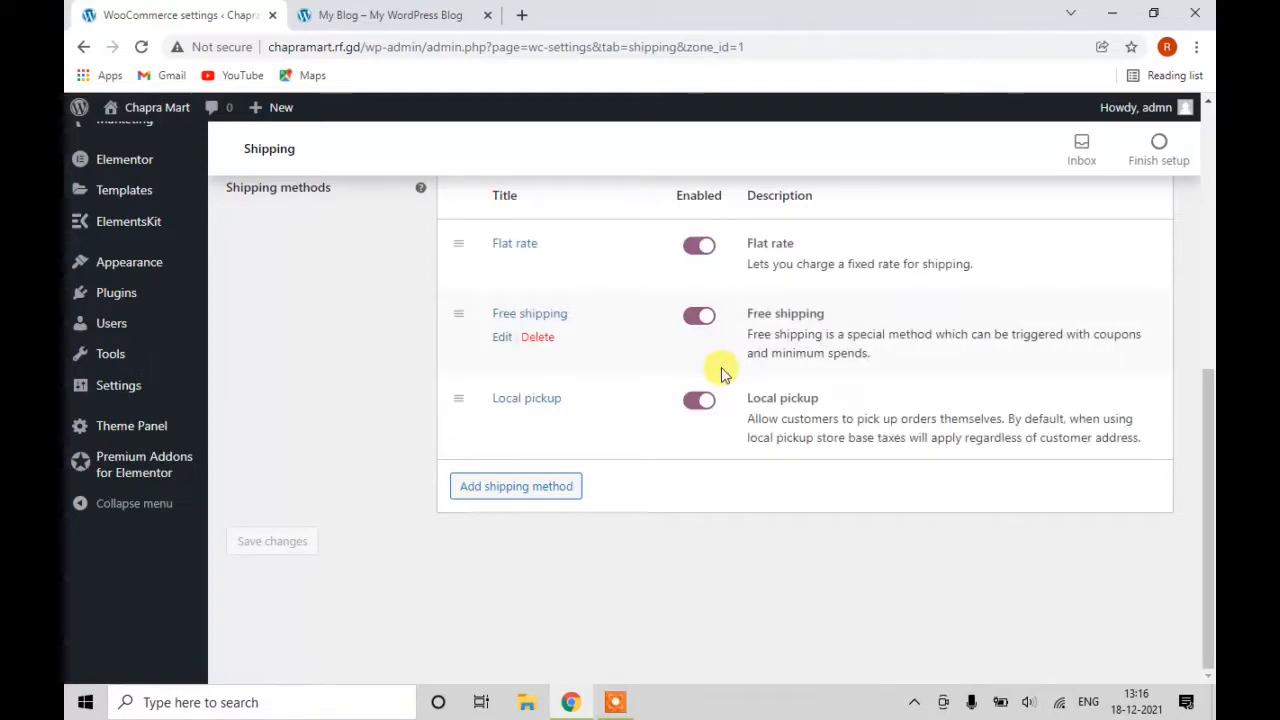
Re-save the Free shipping method with its 1000 minimum order.
{"action": "left_click", "coordinate": [501, 338]}
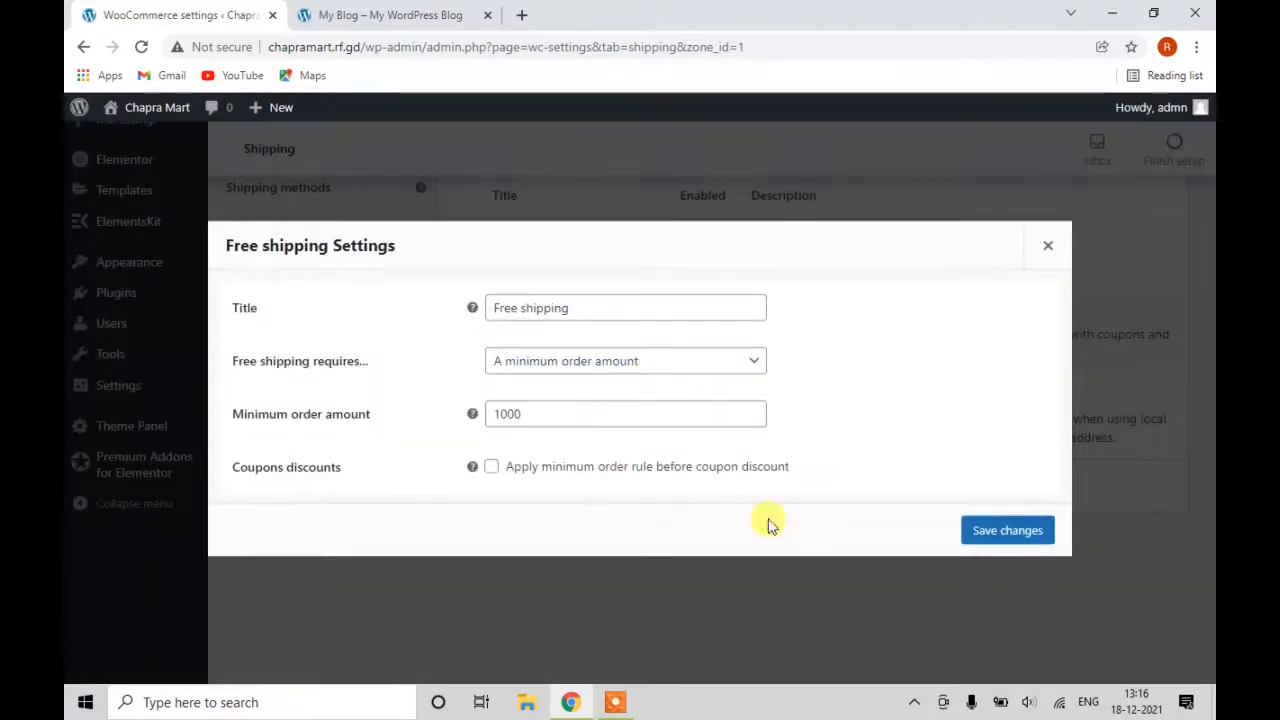
{"action": "left_click", "coordinate": [987, 531]}
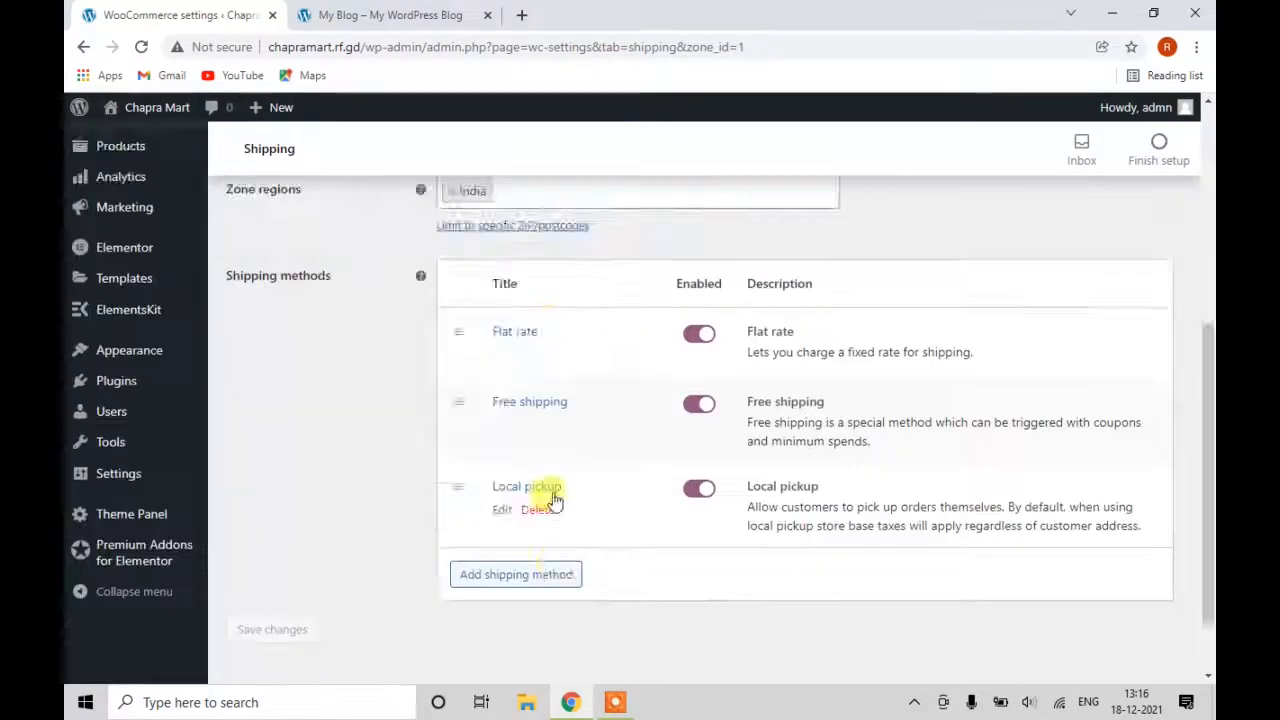
{"action": "scroll", "coordinate": [551, 503], "scroll_direction": "up", "scroll_amount": 5}
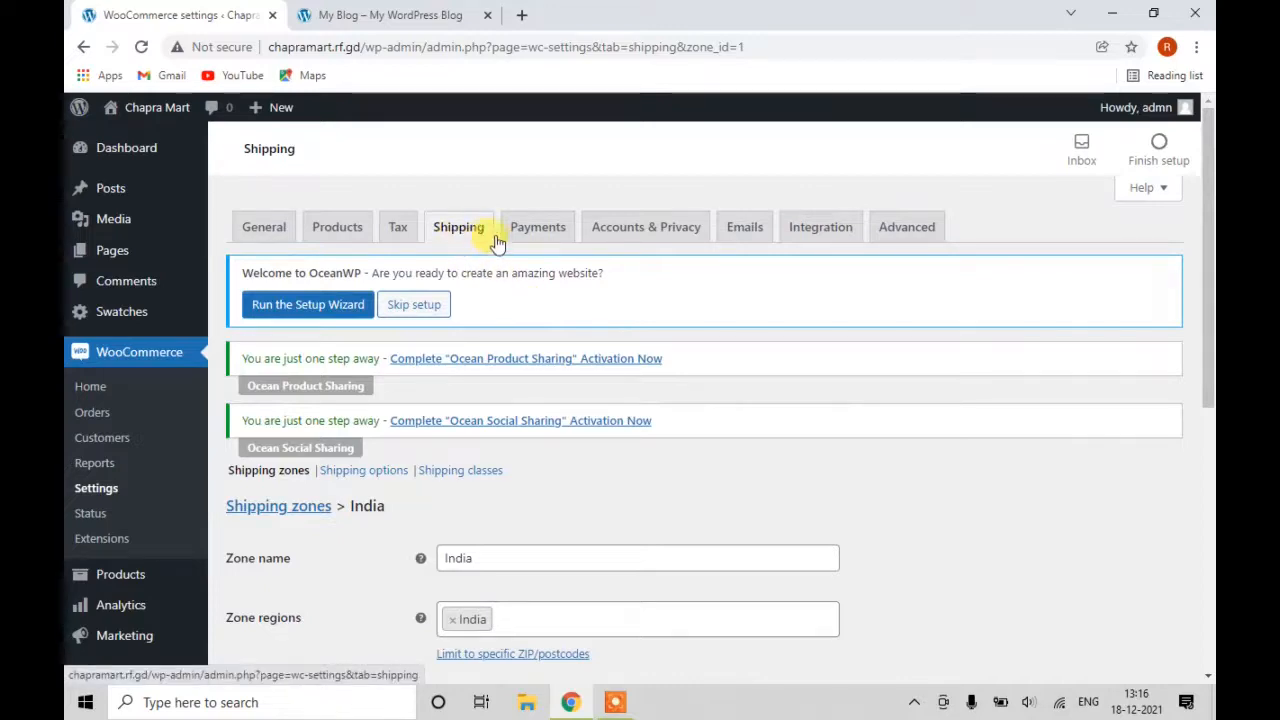
Switch on Cash on delivery in the Payments settings and open its setup page.
{"action": "left_click", "coordinate": [532, 237]}
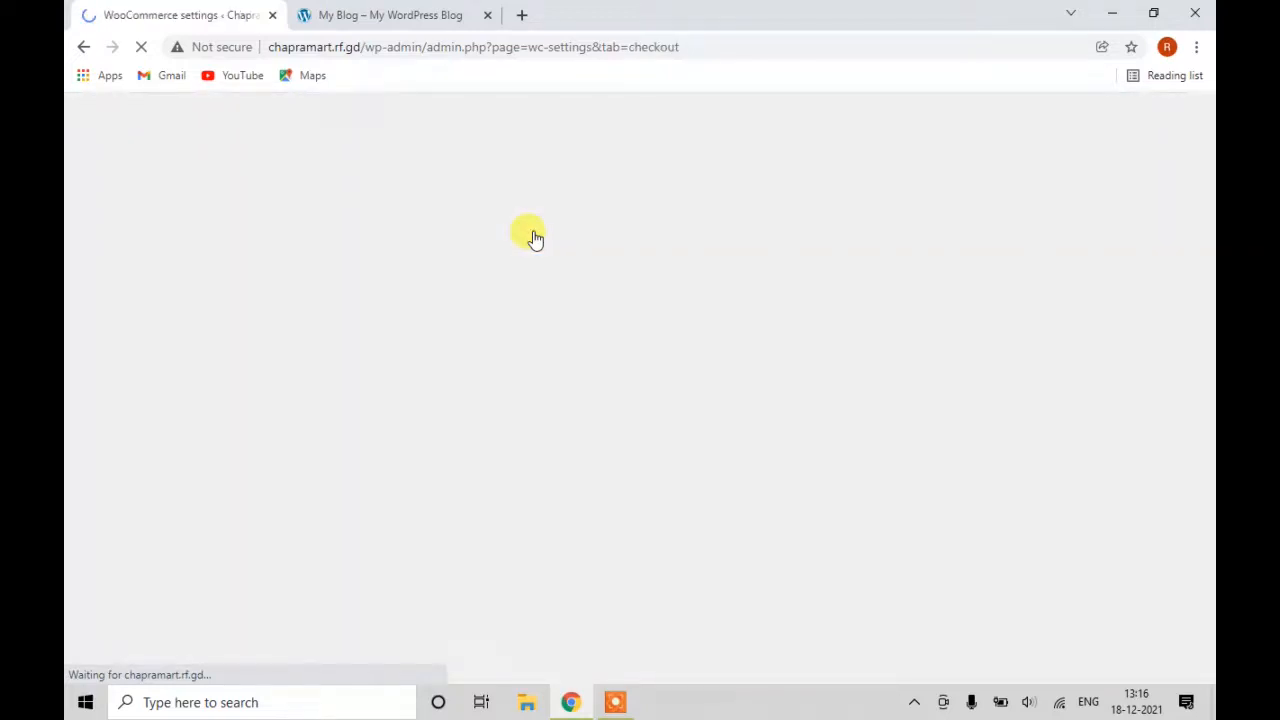
{"action": "scroll", "coordinate": [520, 300], "scroll_direction": "down", "scroll_amount": 2}
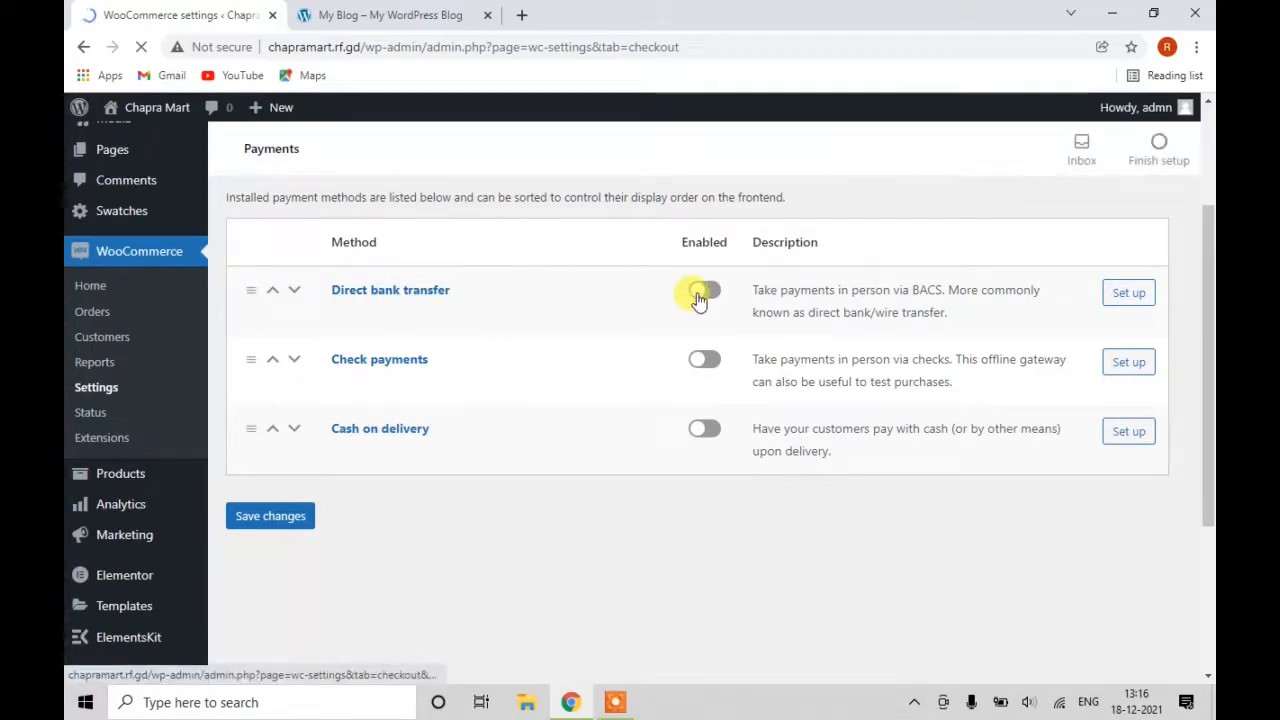
{"action": "scroll", "coordinate": [674, 414], "scroll_direction": "down", "scroll_amount": 1}
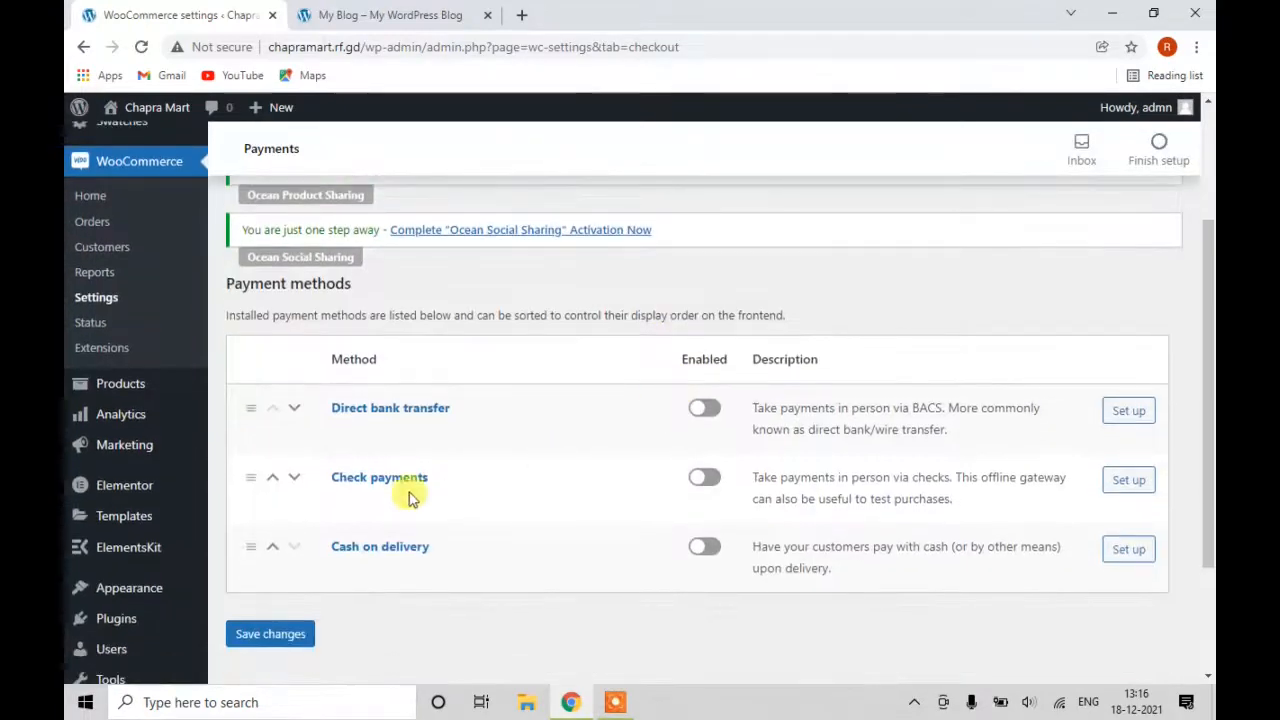
{"action": "left_click", "coordinate": [712, 553]}
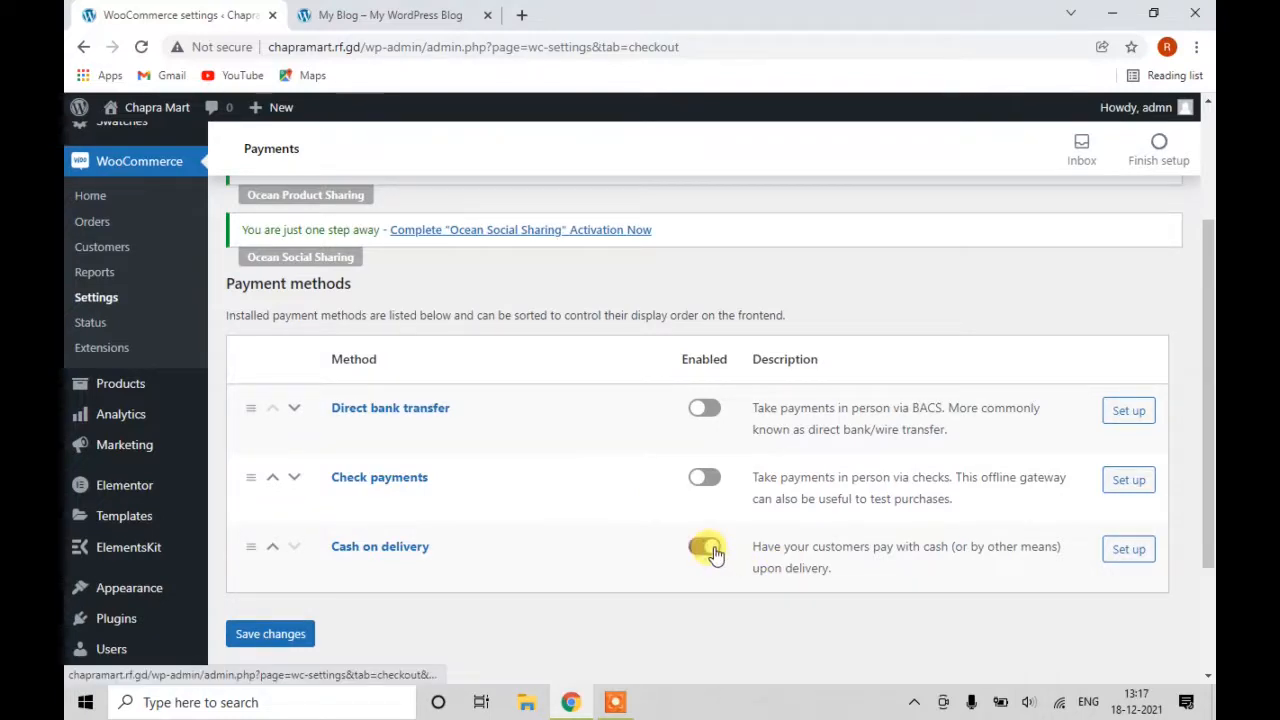
{"action": "left_click", "coordinate": [1126, 549]}
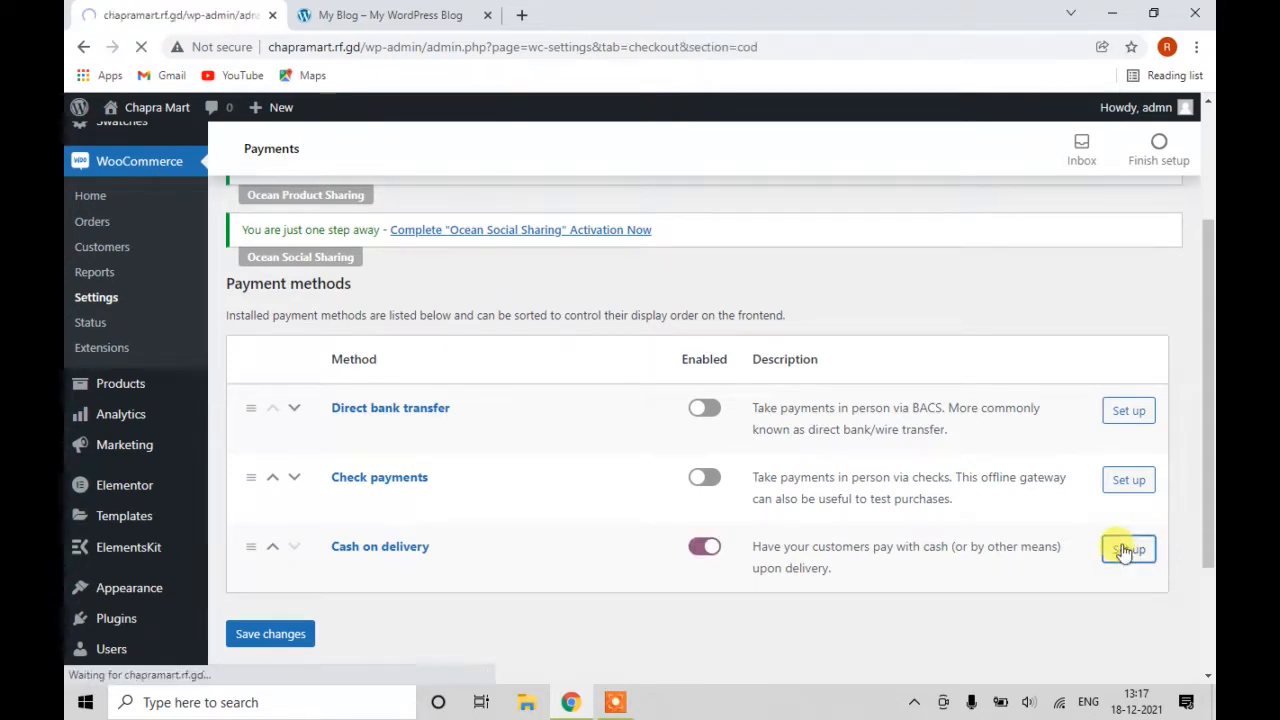
Save the Cash on delivery settings and go back to the Payments method list.
{"action": "scroll", "coordinate": [590, 486], "scroll_direction": "down", "scroll_amount": 2}
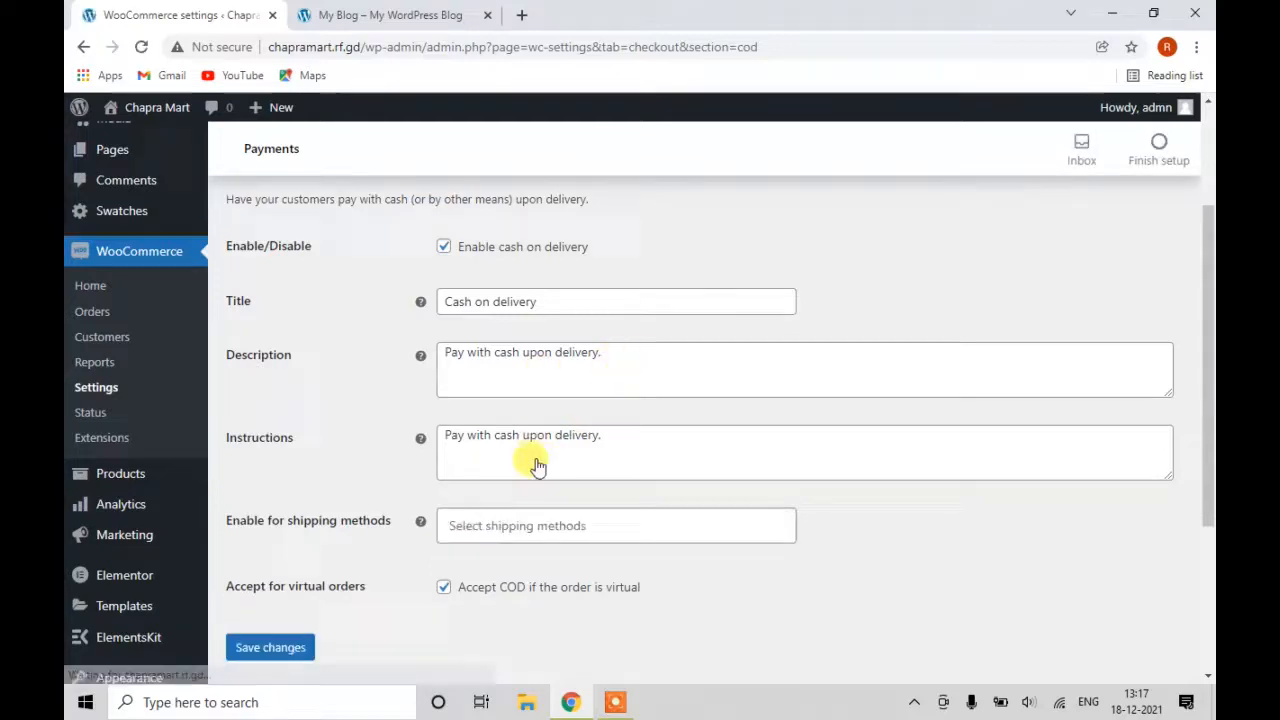
{"action": "scroll", "coordinate": [561, 521], "scroll_direction": "down", "scroll_amount": 3}
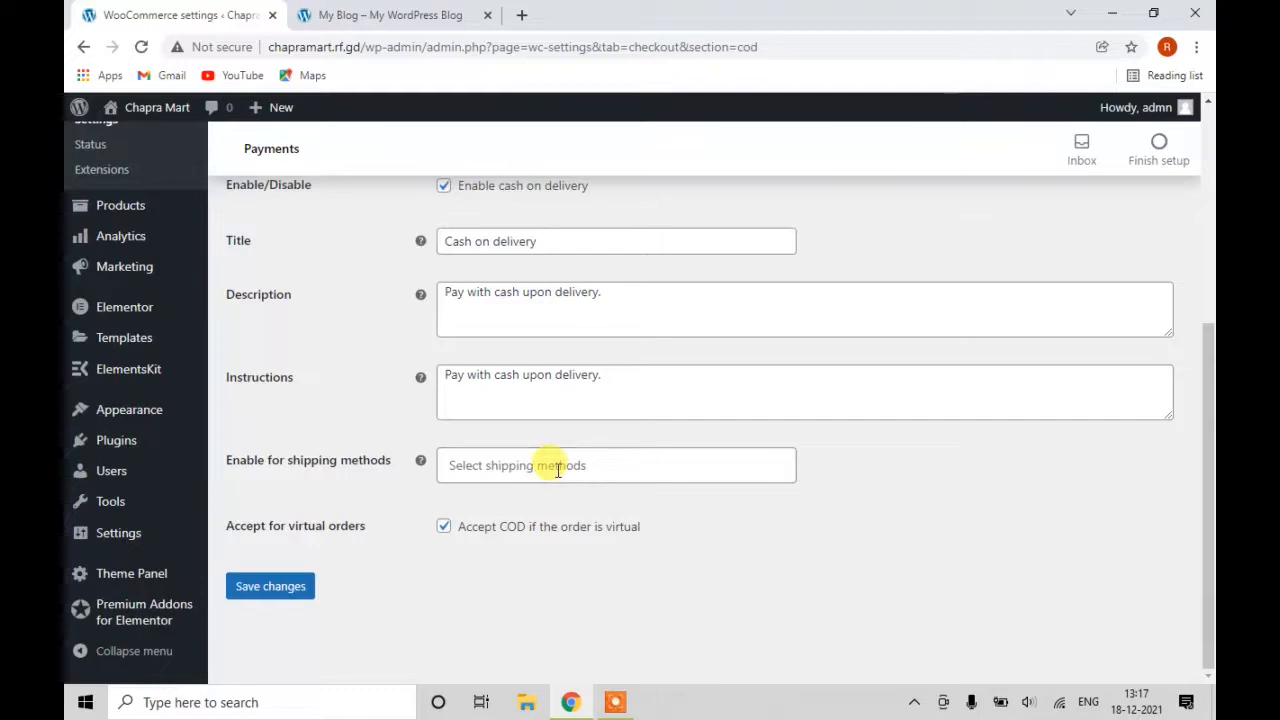
{"action": "left_click", "coordinate": [290, 592]}
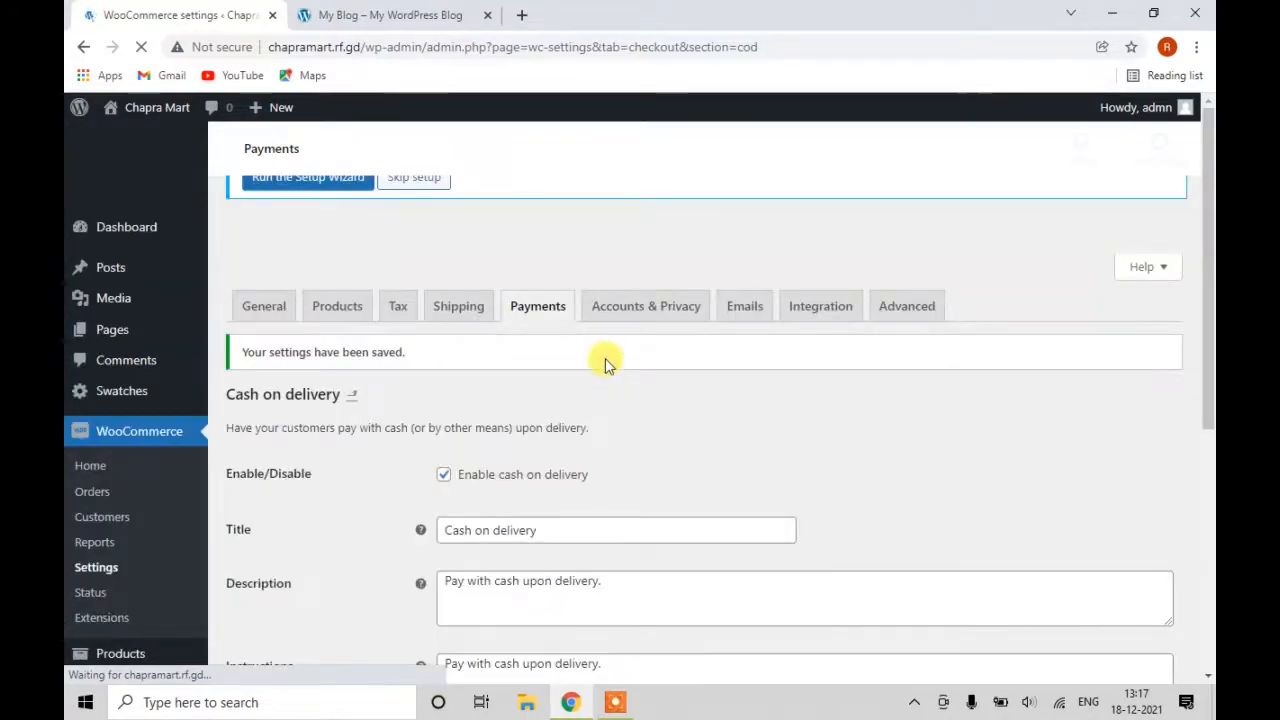
{"action": "scroll", "coordinate": [543, 306], "scroll_direction": "down", "scroll_amount": 1}
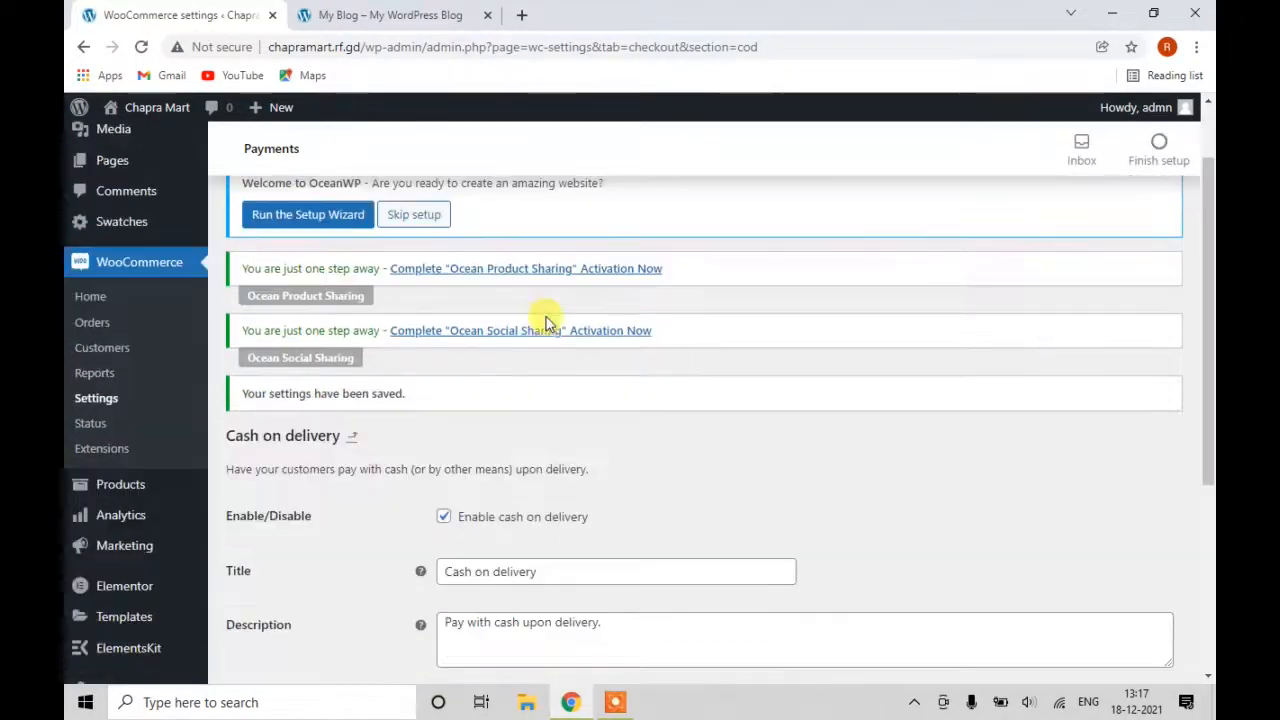
{"action": "scroll", "coordinate": [573, 277], "scroll_direction": "up", "scroll_amount": 1}
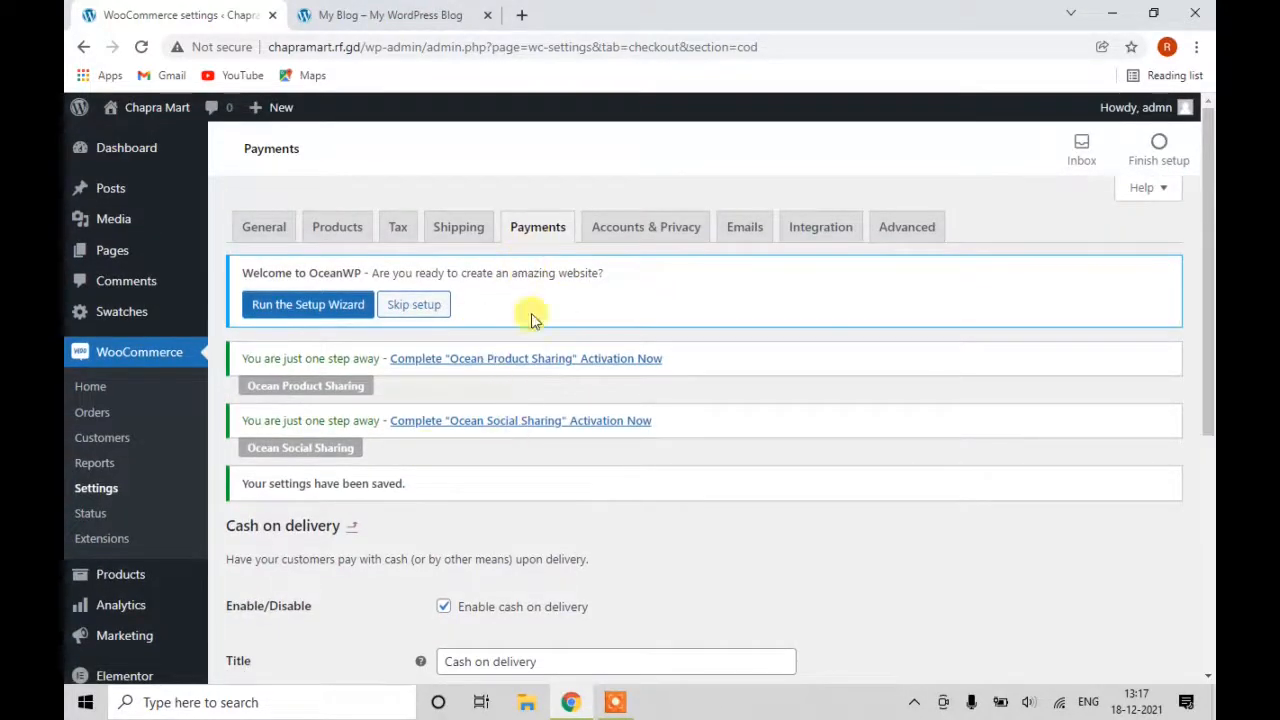
{"action": "scroll", "coordinate": [452, 405], "scroll_direction": "down", "scroll_amount": 1}
{"action": "scroll", "coordinate": [400, 420], "scroll_direction": "down", "scroll_amount": 3}
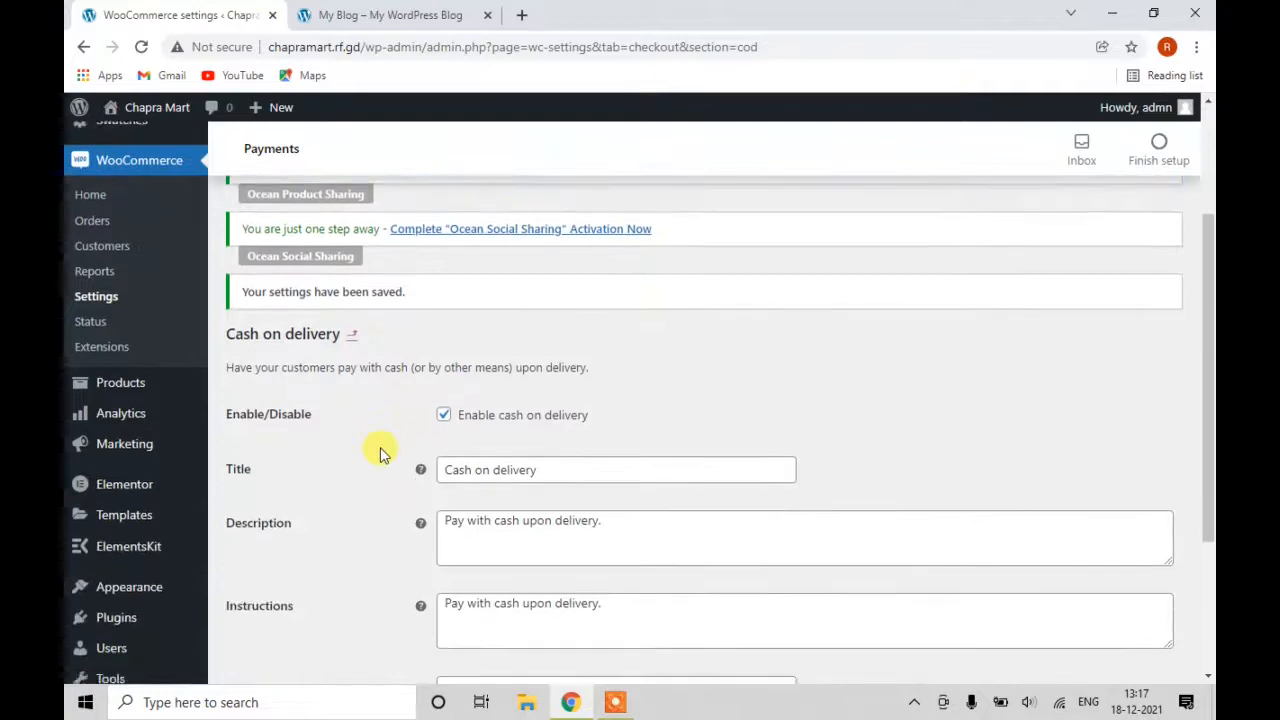
{"action": "scroll", "coordinate": [381, 451], "scroll_direction": "down", "scroll_amount": 1}
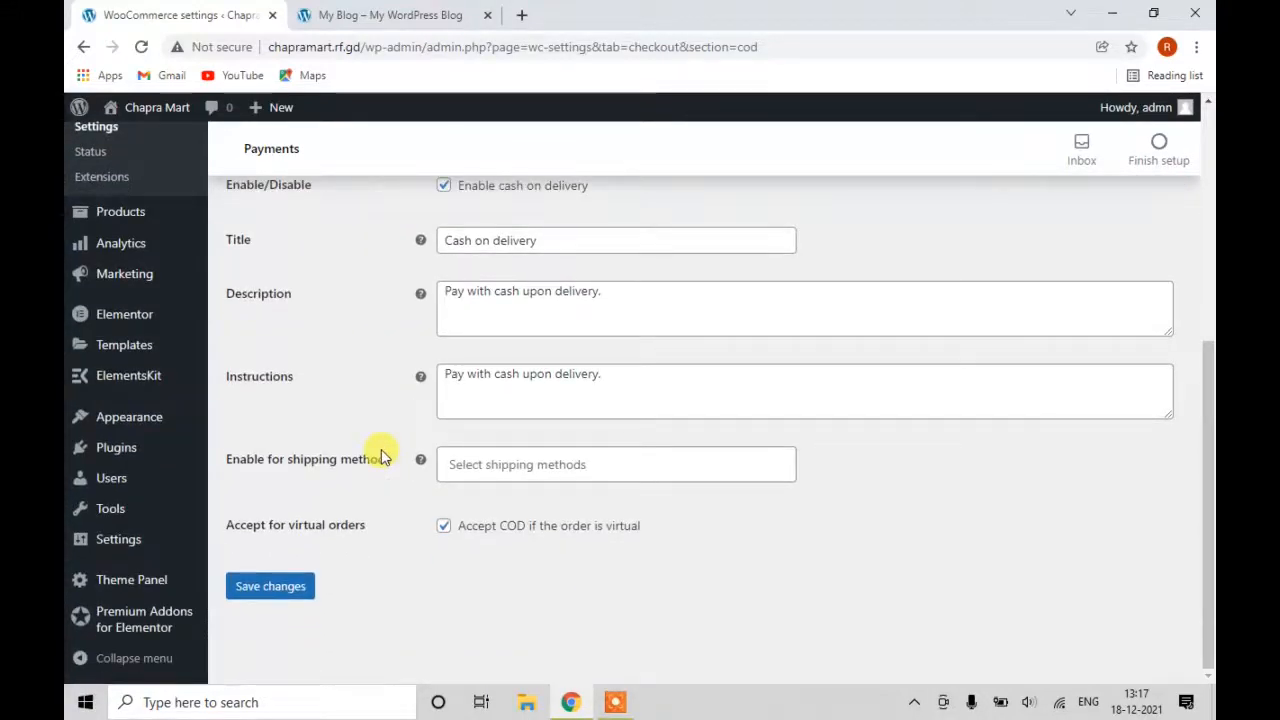
{"action": "scroll", "coordinate": [383, 449], "scroll_direction": "up", "scroll_amount": 5}
{"action": "left_click", "coordinate": [515, 235]}
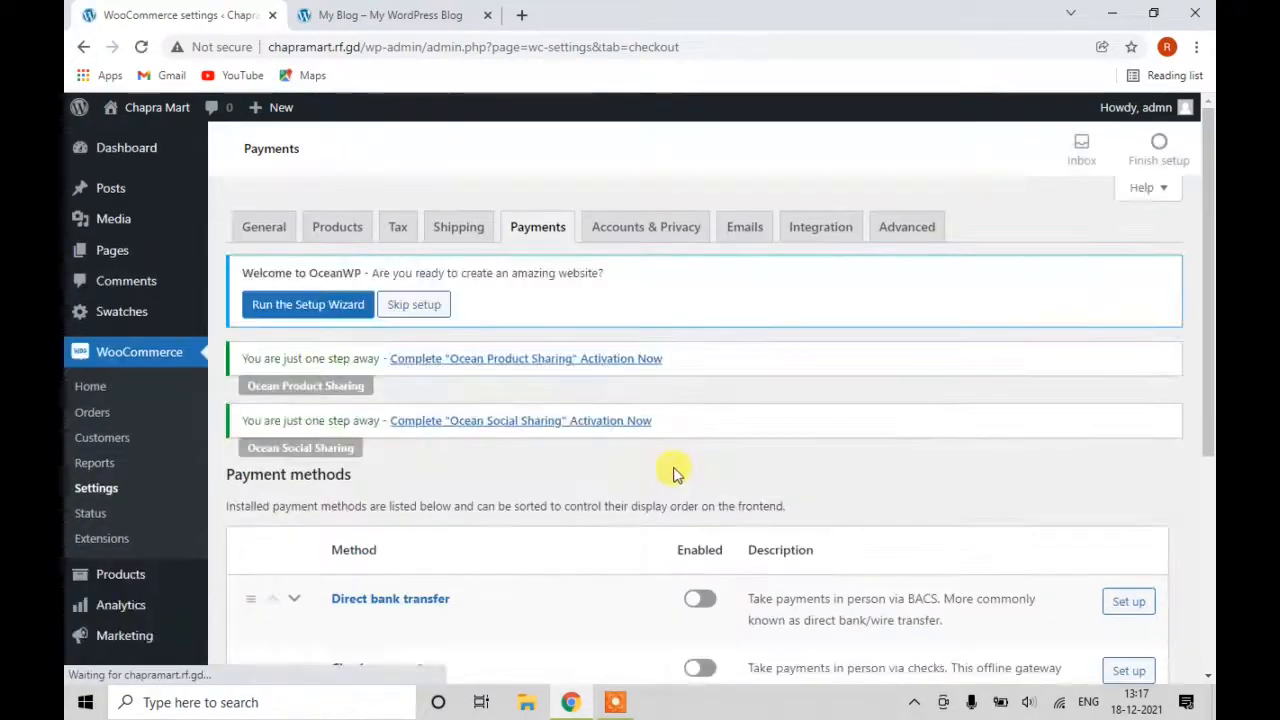
{"action": "scroll", "coordinate": [670, 537], "scroll_direction": "down", "scroll_amount": 1}
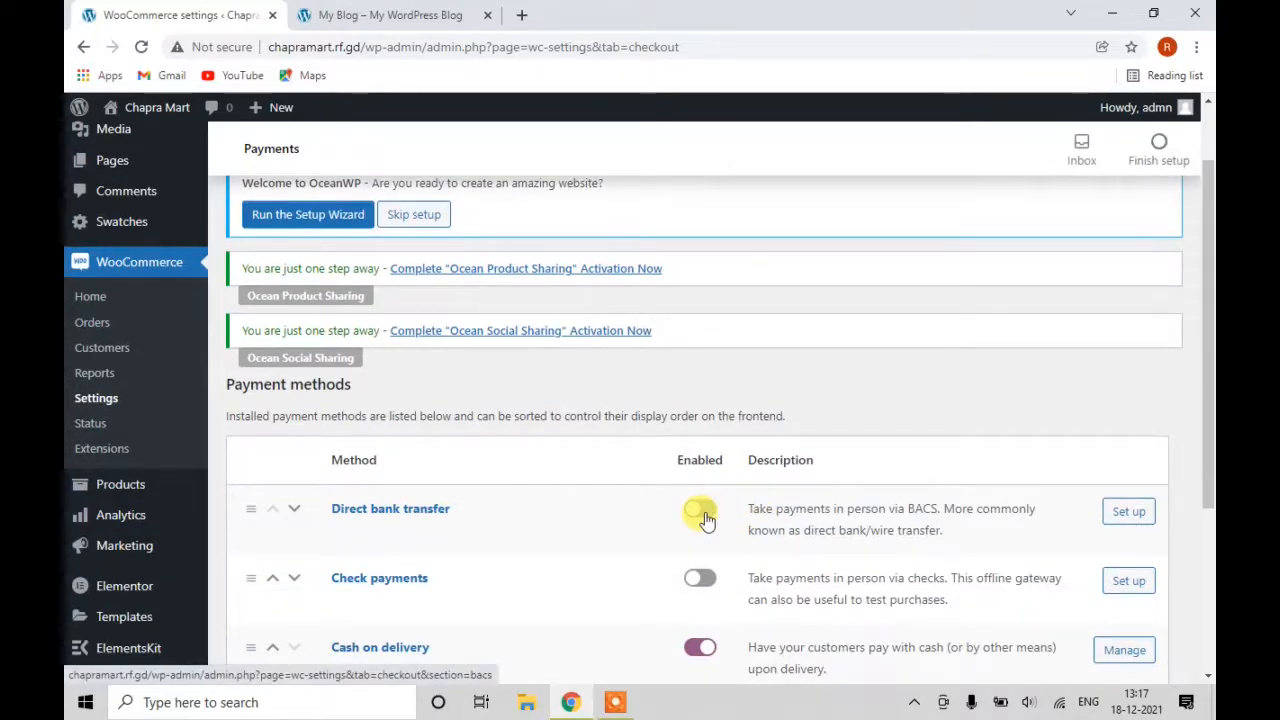
Switch on Direct bank transfer, open its setup page, and save its settings.
{"action": "left_click", "coordinate": [702, 512]}
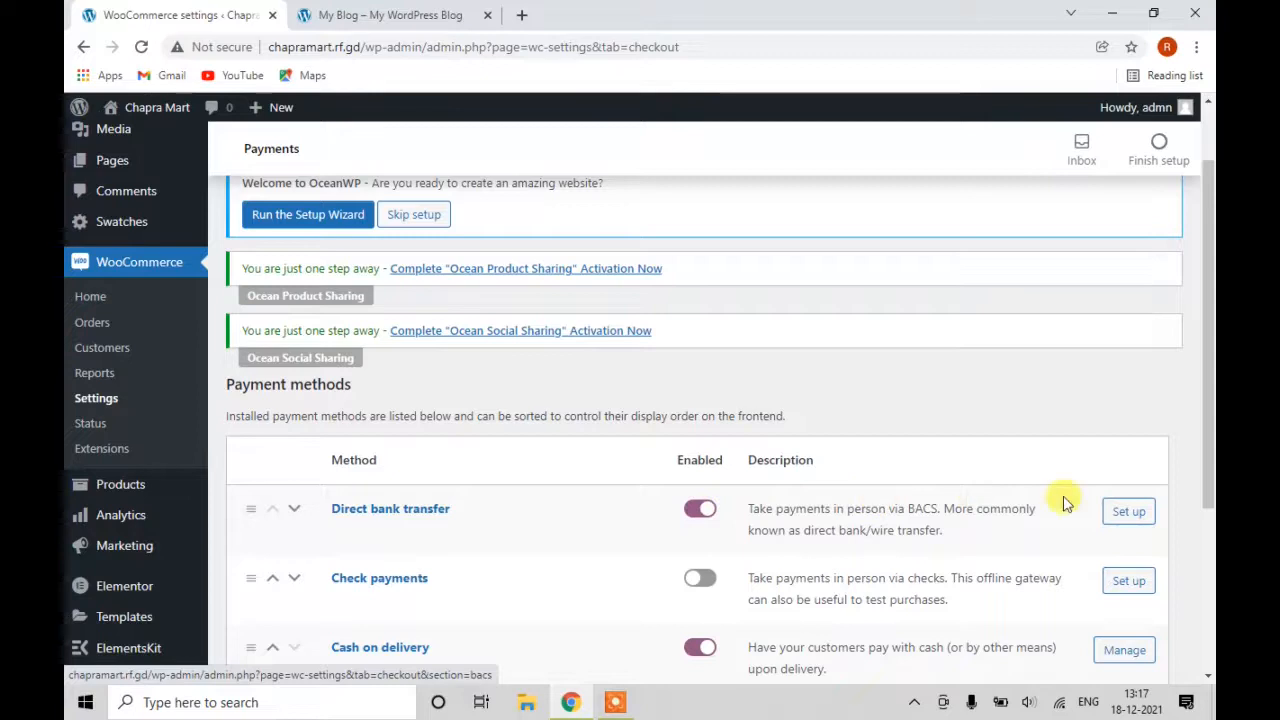
{"action": "left_click", "coordinate": [1124, 514]}
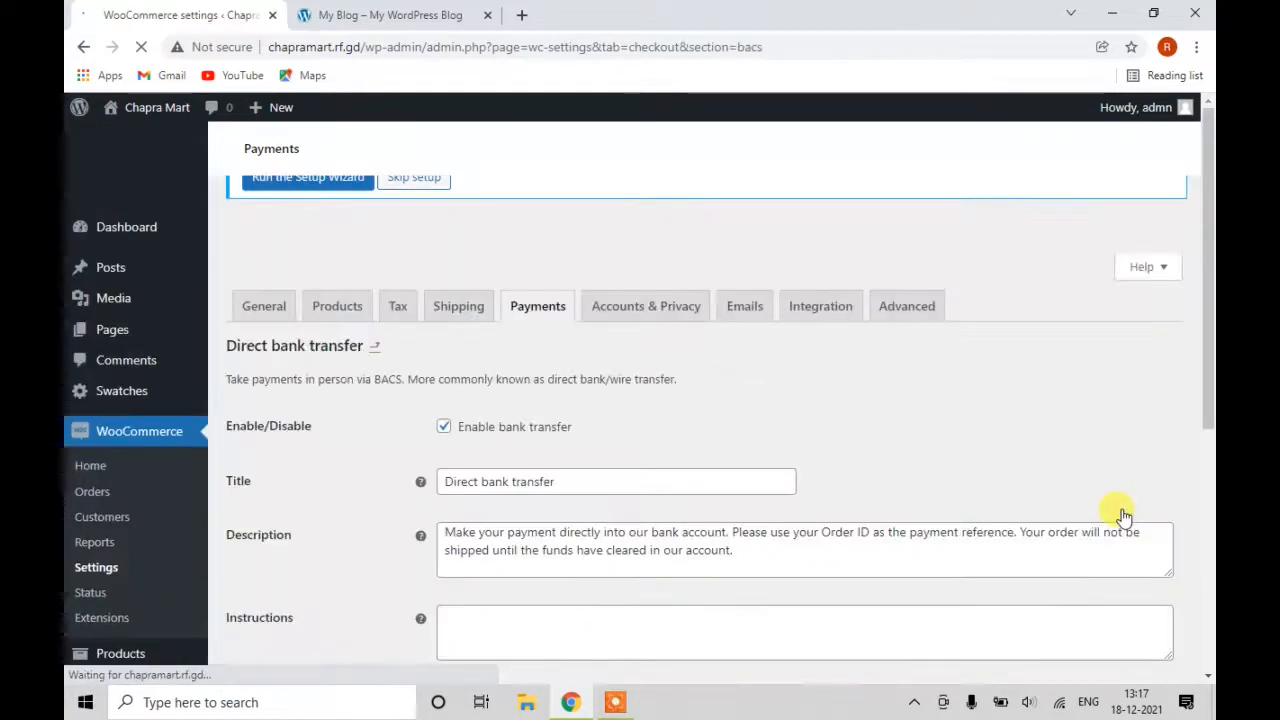
{"action": "scroll", "coordinate": [510, 440], "scroll_direction": "down", "scroll_amount": 2}
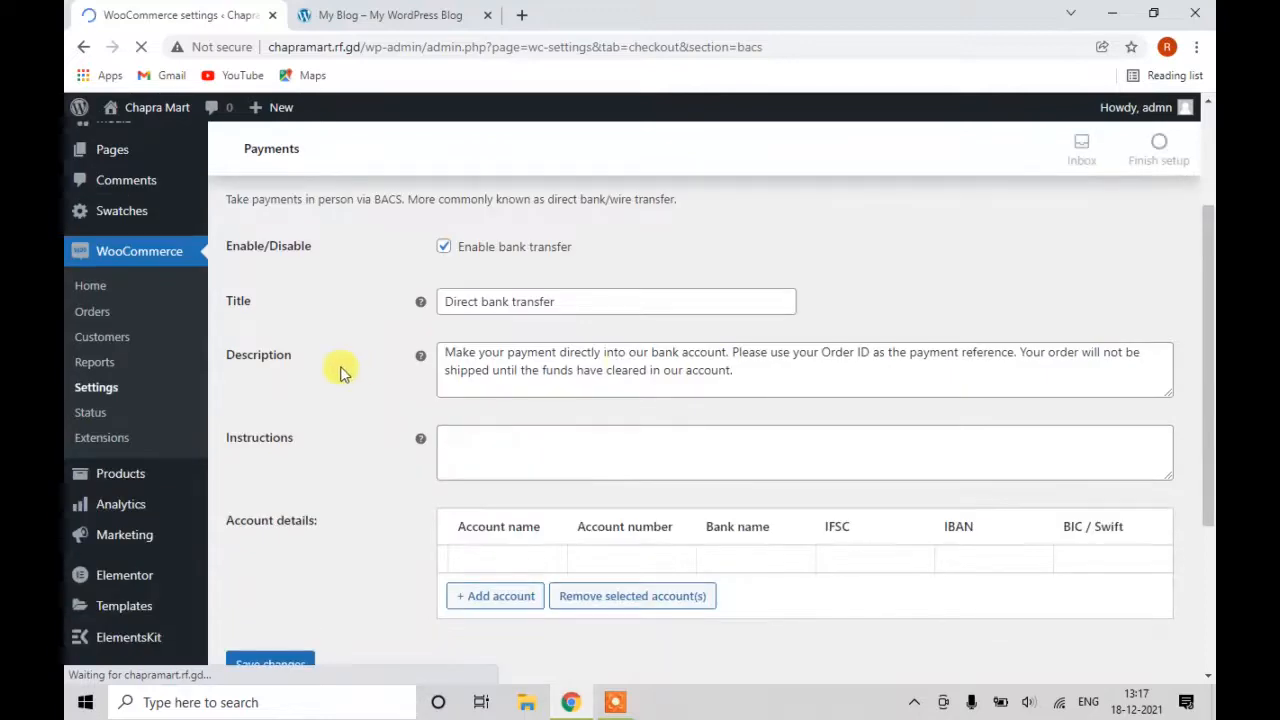
{"action": "scroll", "coordinate": [550, 476], "scroll_direction": "down", "scroll_amount": 2}
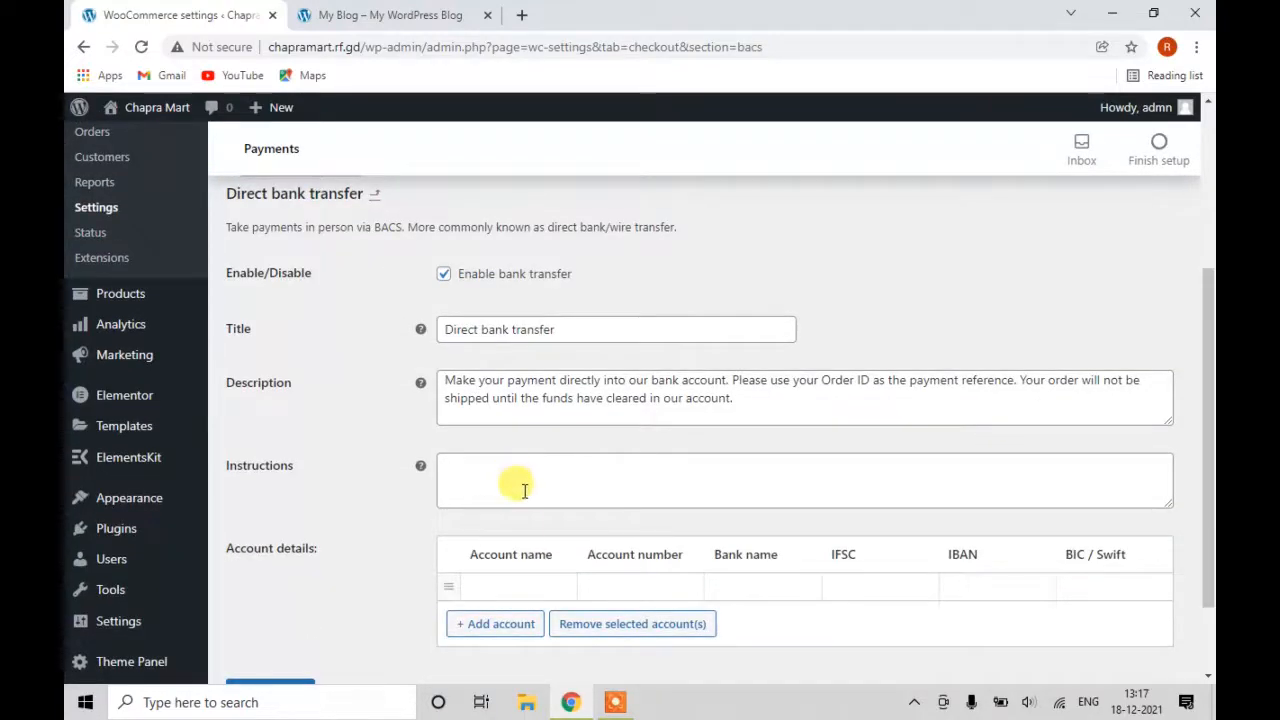
{"action": "scroll", "coordinate": [520, 562], "scroll_direction": "down", "scroll_amount": 1}
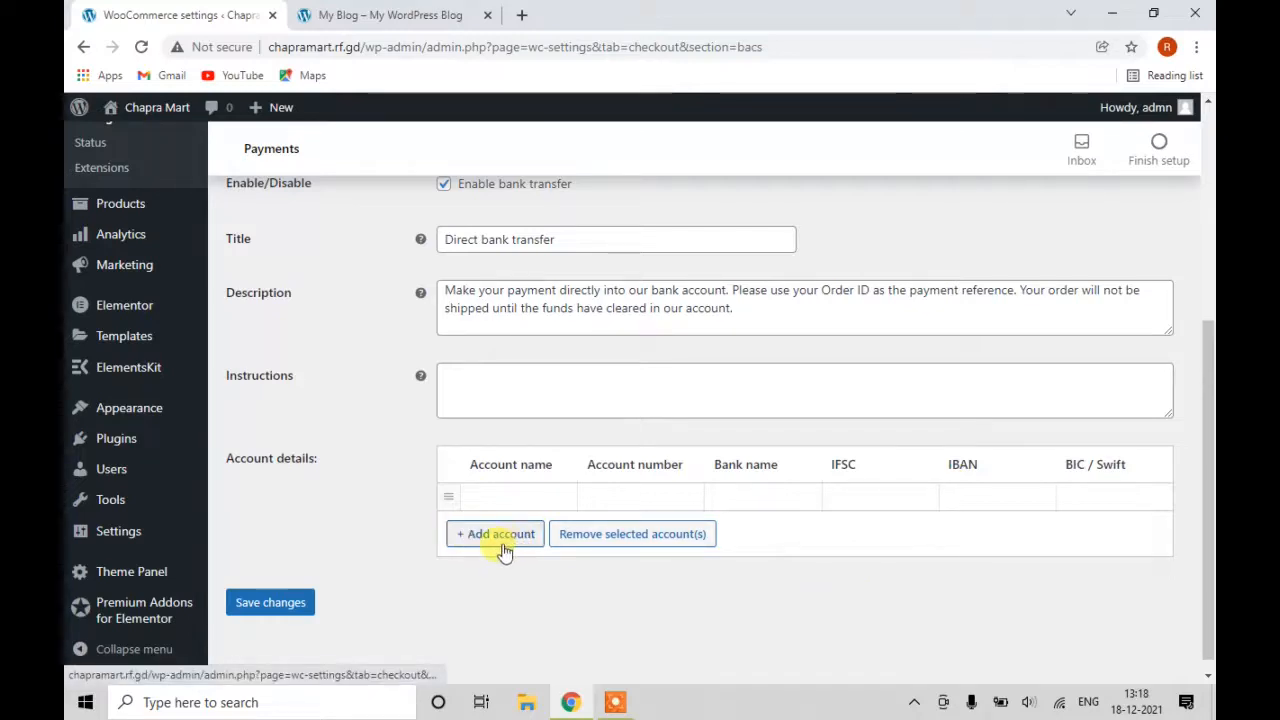
{"action": "scroll", "coordinate": [294, 523], "scroll_direction": "up", "scroll_amount": 3}
{"action": "scroll", "coordinate": [294, 523], "scroll_direction": "up", "scroll_amount": 2}
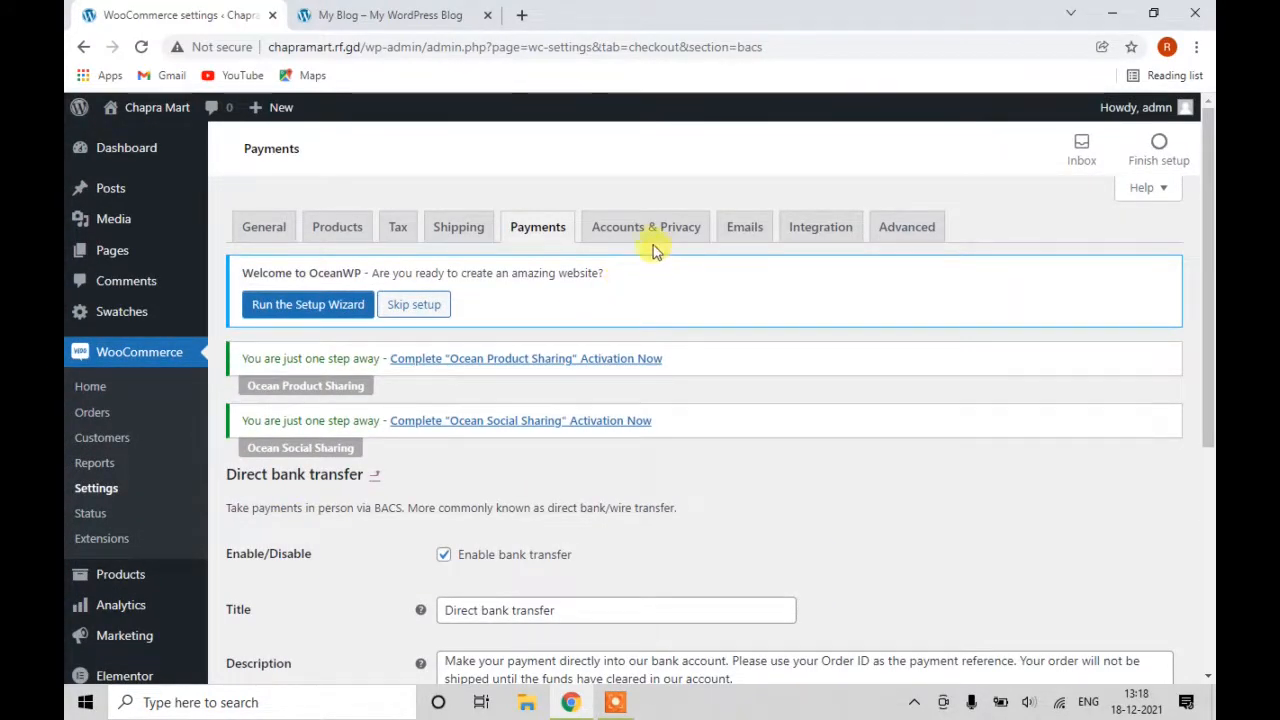
{"action": "scroll", "coordinate": [343, 603], "scroll_direction": "down", "scroll_amount": 5}
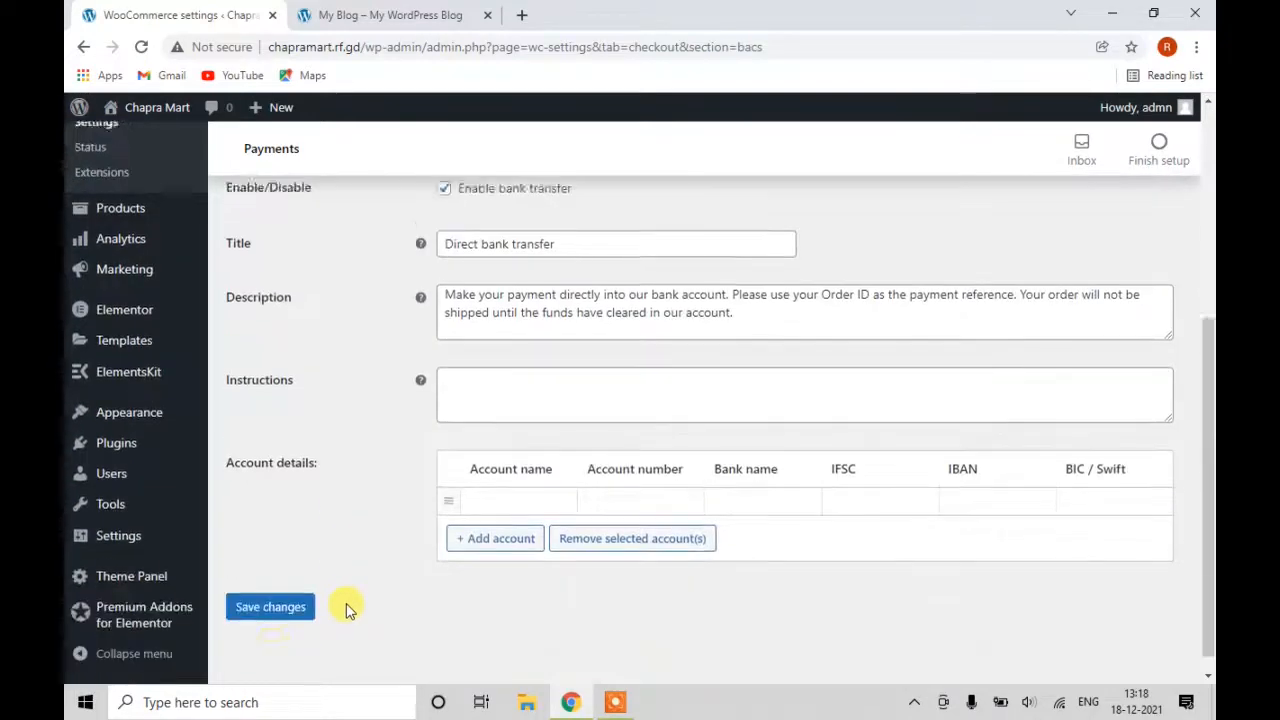
{"action": "left_click", "coordinate": [270, 590]}
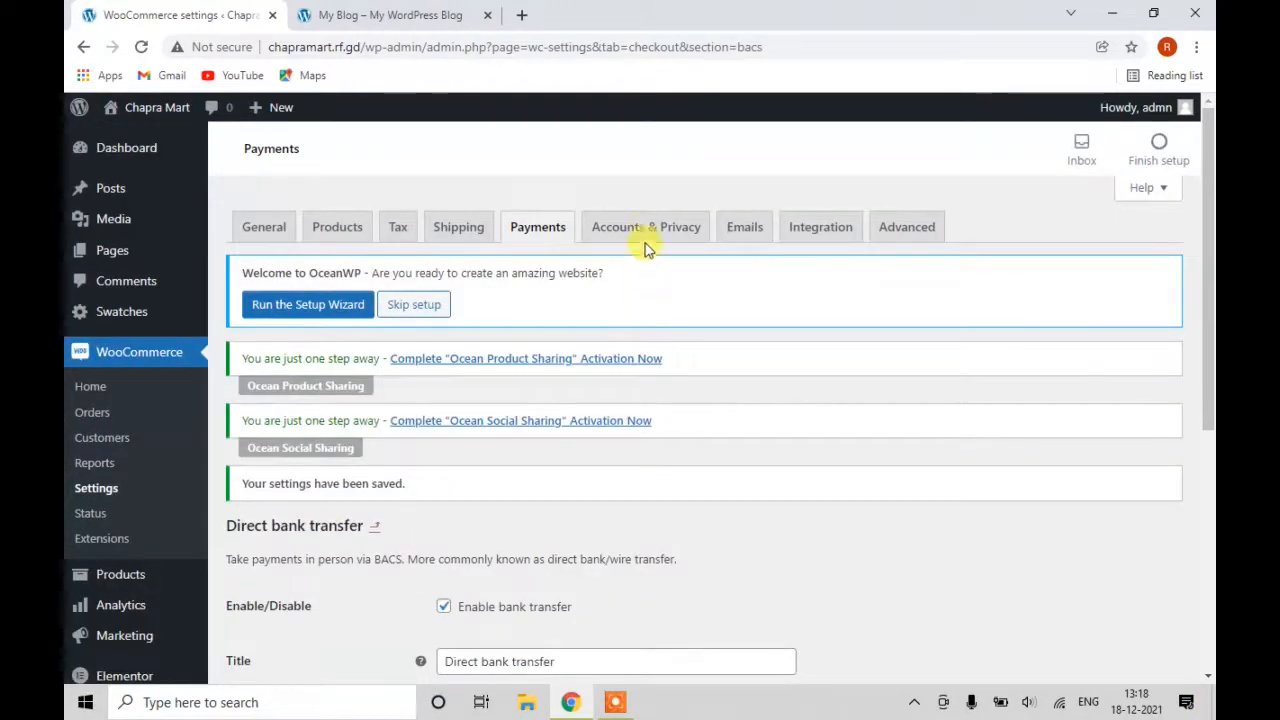
{"action": "left_click", "coordinate": [651, 232]}
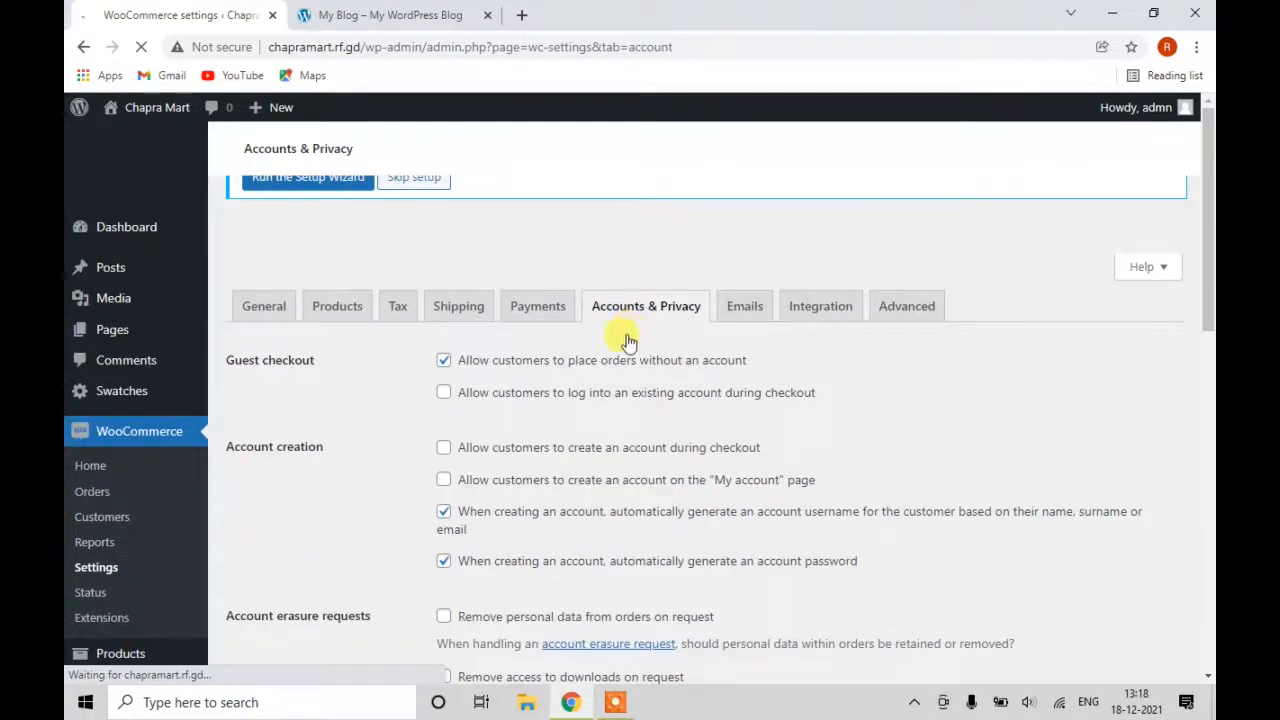
Allow customer account creation on the My account page and save the Accounts & Privacy settings.
{"action": "scroll", "coordinate": [630, 330], "scroll_direction": "down", "scroll_amount": 3}
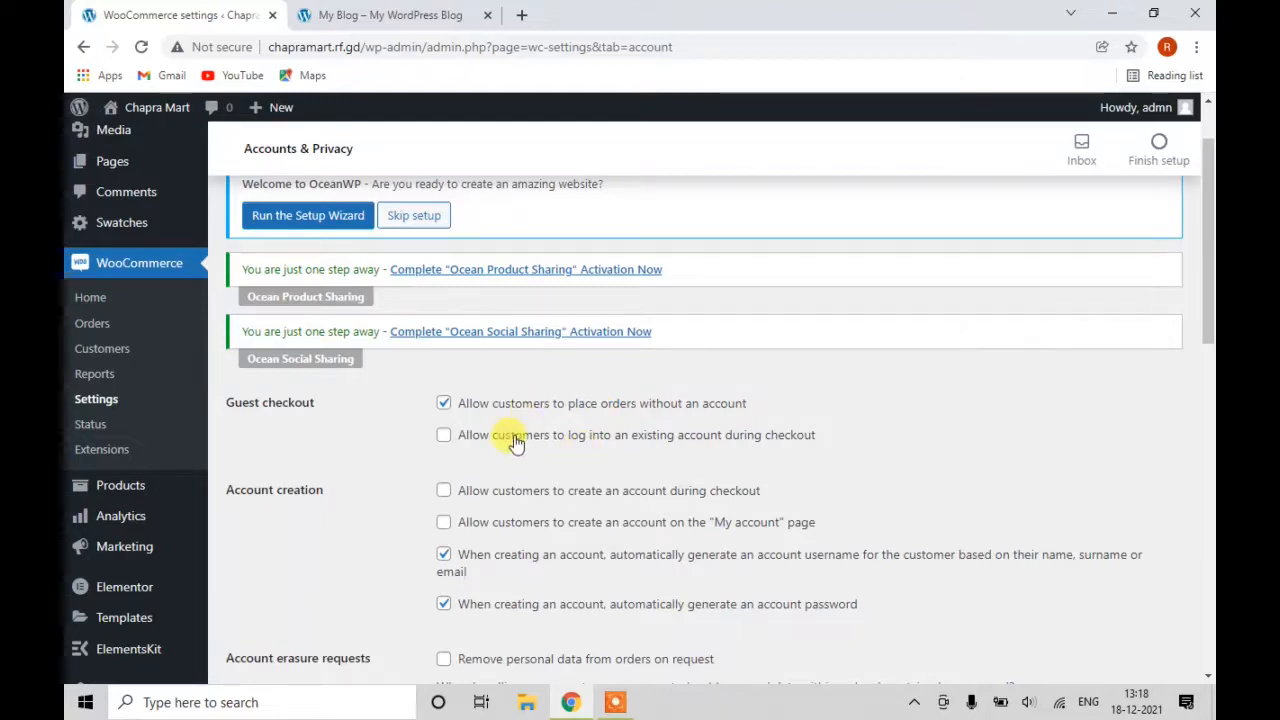
{"action": "scroll", "coordinate": [624, 445], "scroll_direction": "down", "scroll_amount": 2}
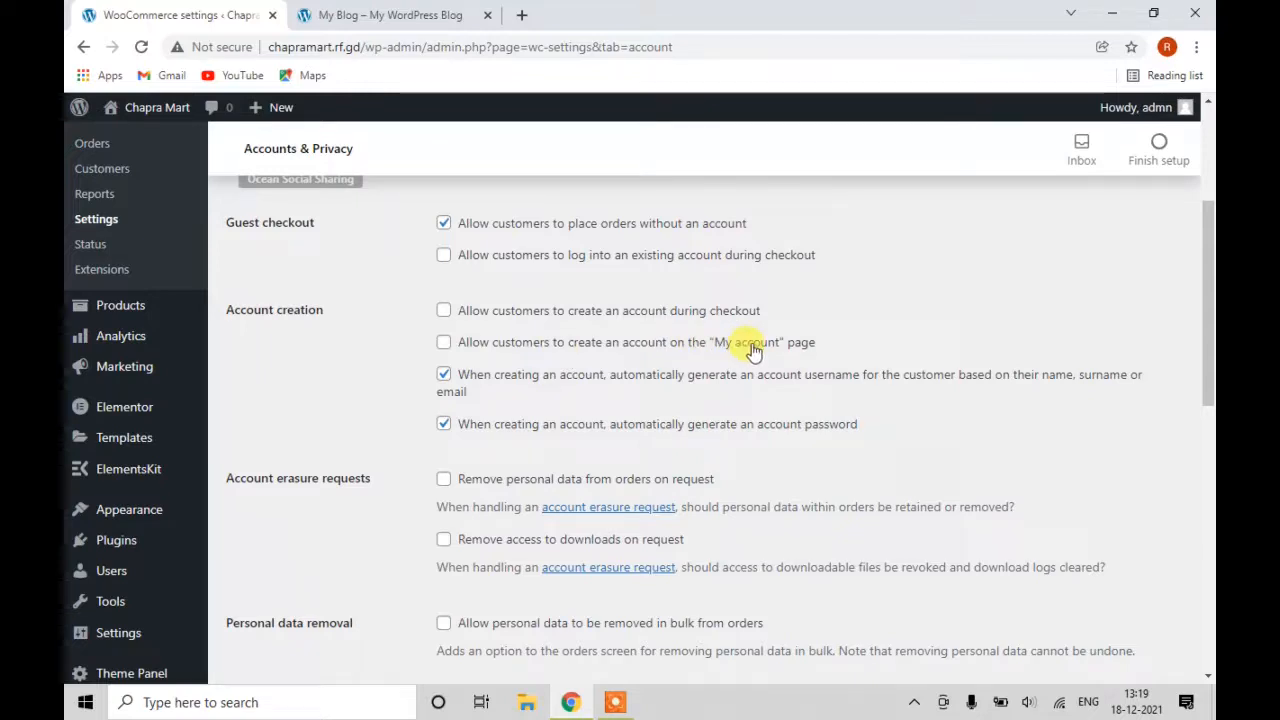
{"action": "left_click", "coordinate": [444, 343]}
{"action": "scroll", "coordinate": [310, 490], "scroll_direction": "down", "scroll_amount": 3}
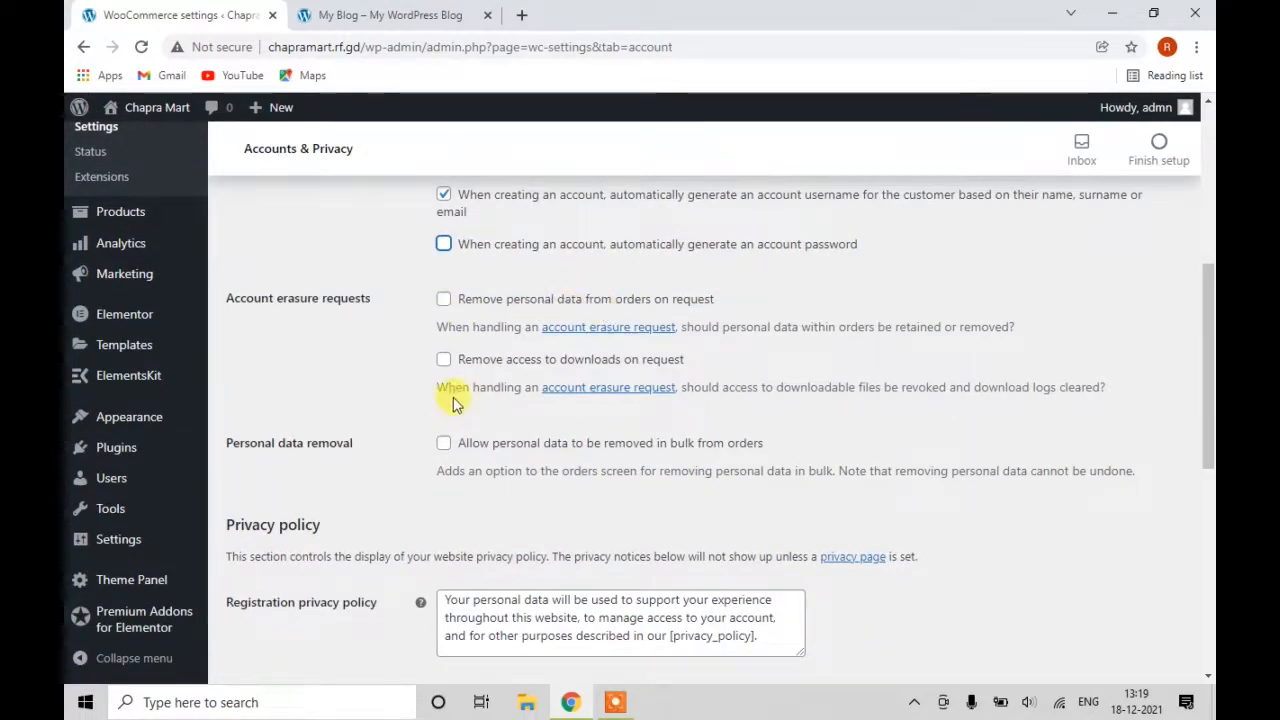
{"action": "scroll", "coordinate": [450, 420], "scroll_direction": "down", "scroll_amount": 2}
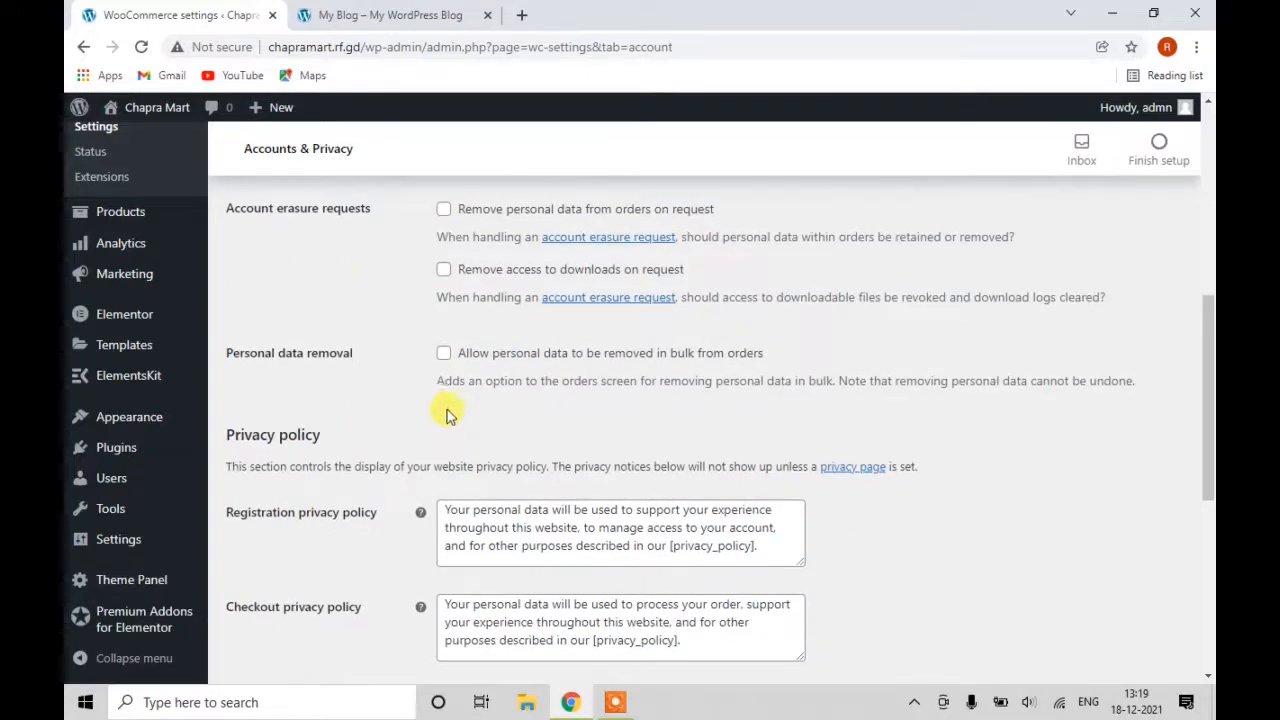
{"action": "scroll", "coordinate": [450, 395], "scroll_direction": "down", "scroll_amount": 3}
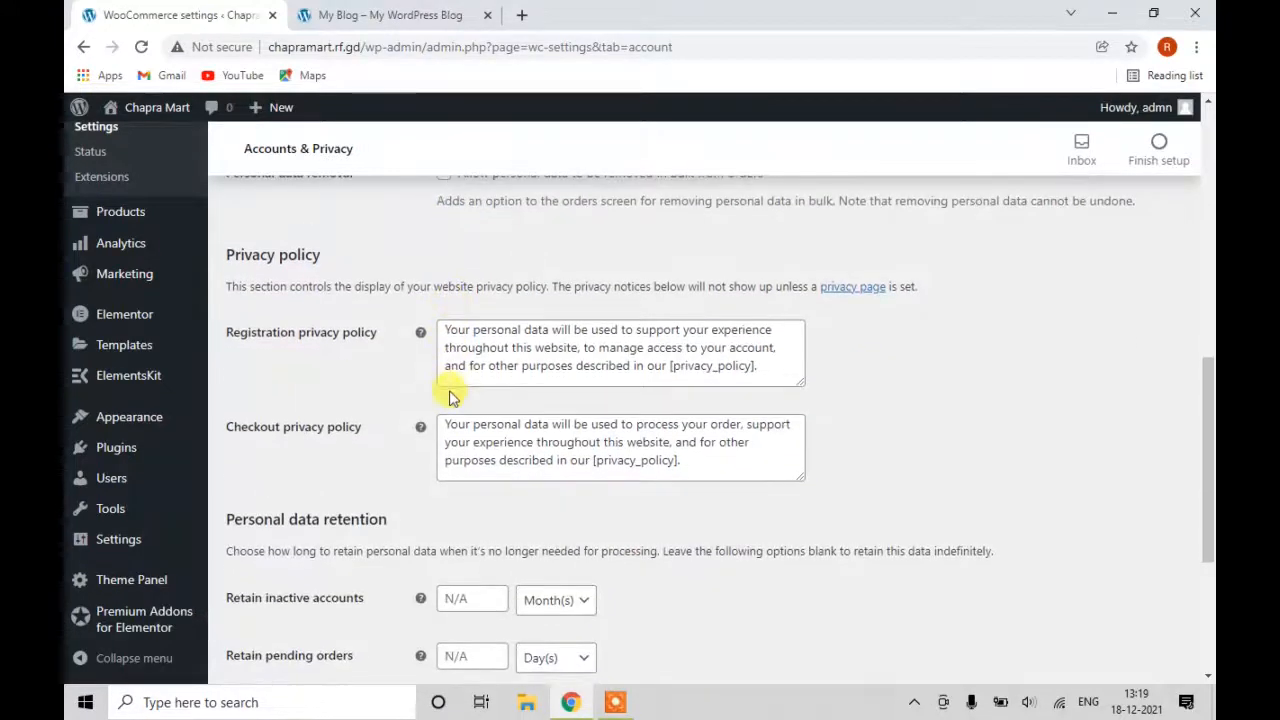
{"action": "scroll", "coordinate": [449, 398], "scroll_direction": "down", "scroll_amount": 1}
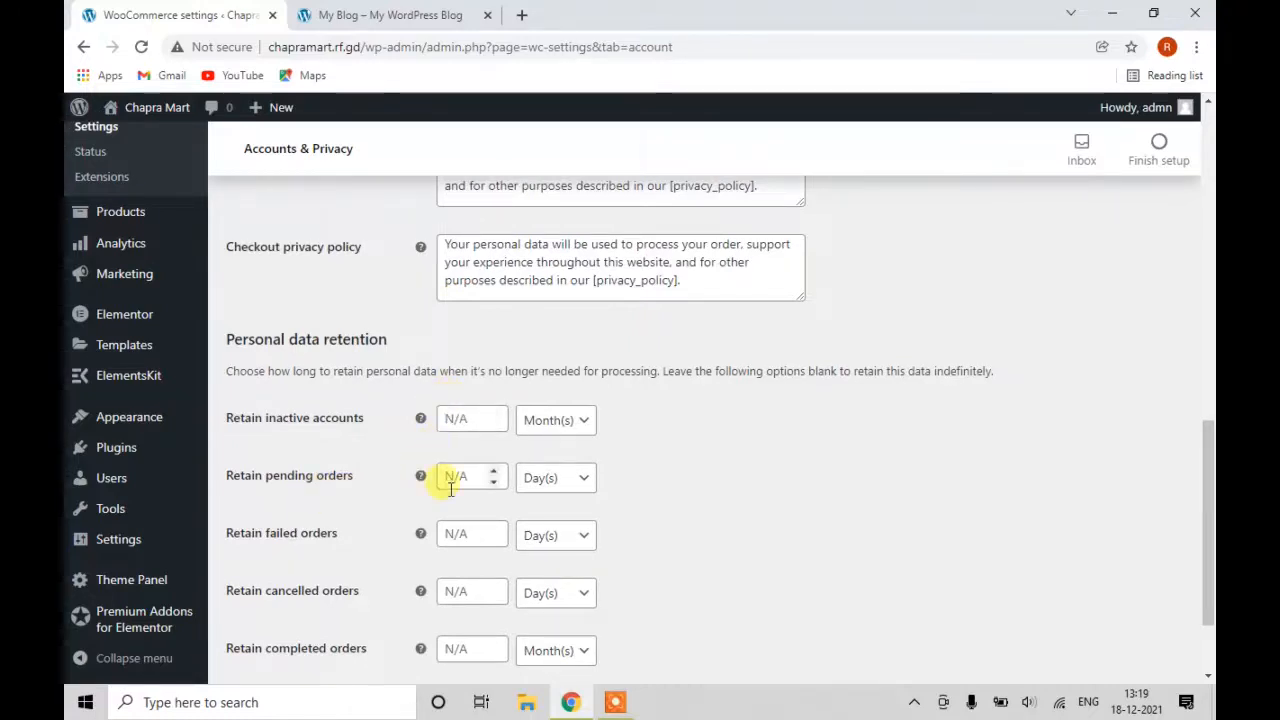
{"action": "scroll", "coordinate": [443, 478], "scroll_direction": "down", "scroll_amount": 1}
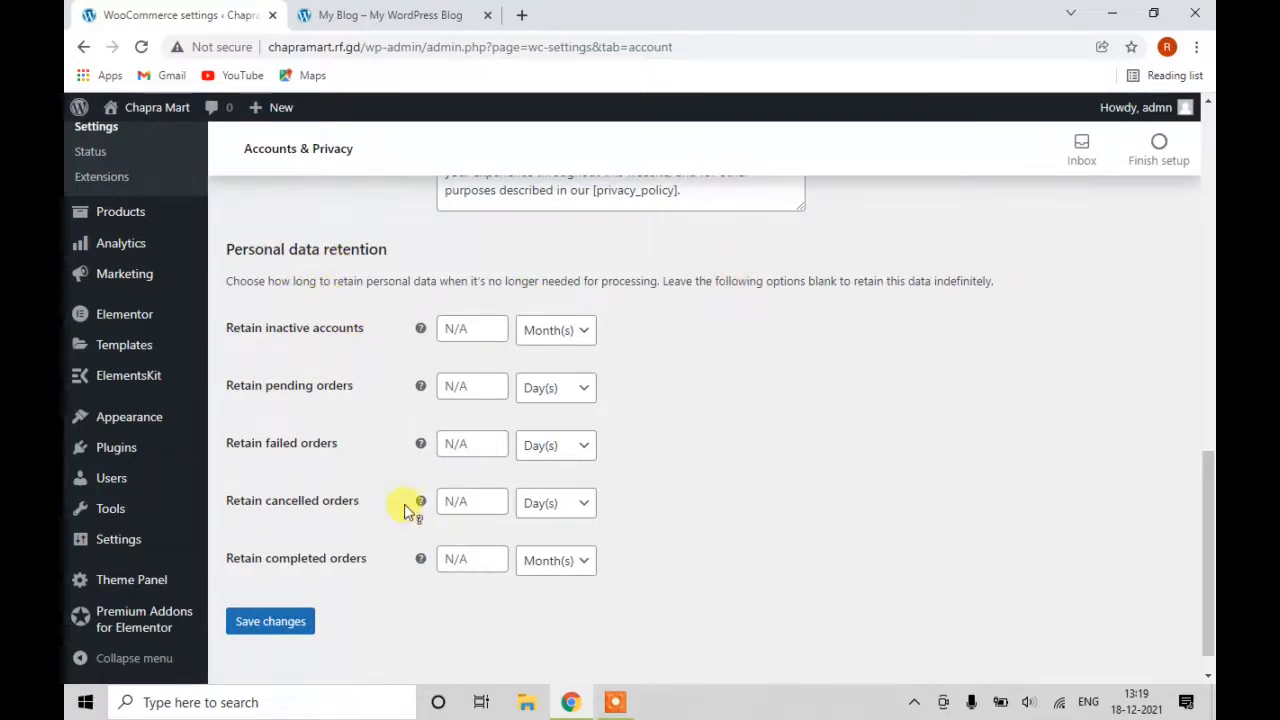
{"action": "left_click", "coordinate": [282, 621]}
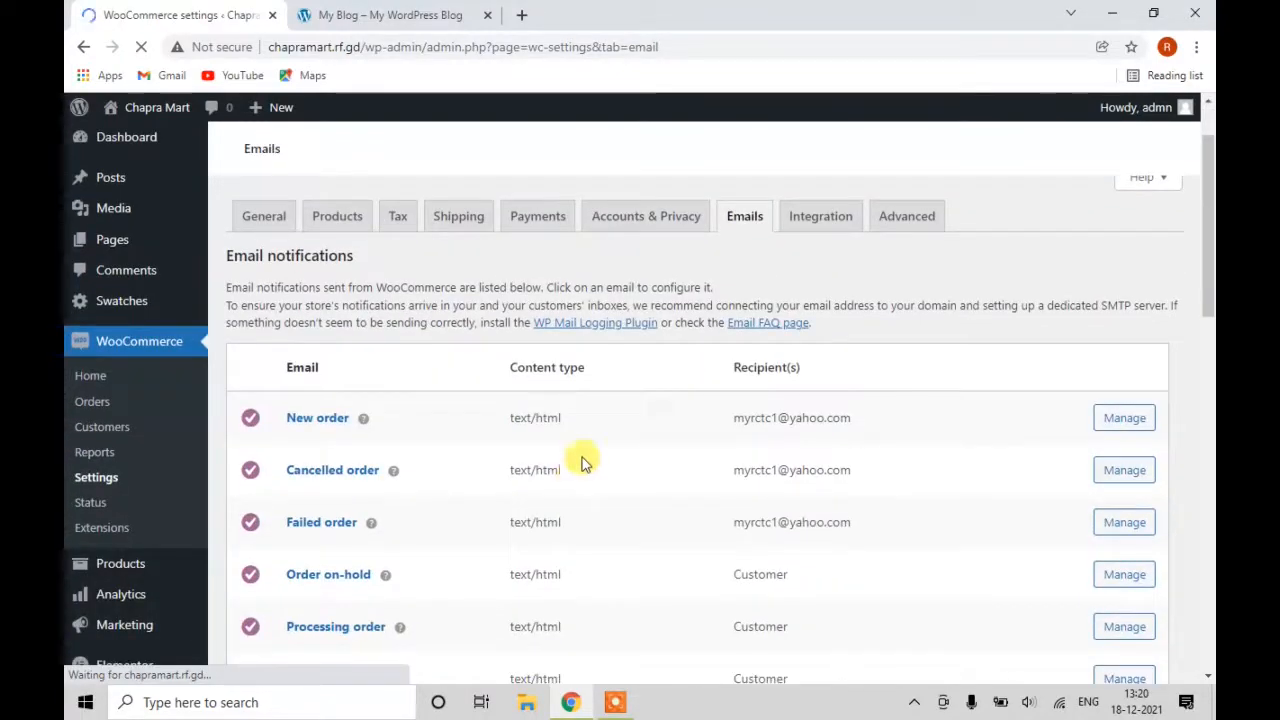
Review the store's Email notifications table down to the bottom of the list.
{"action": "scroll", "coordinate": [840, 385], "scroll_direction": "down", "scroll_amount": 2}
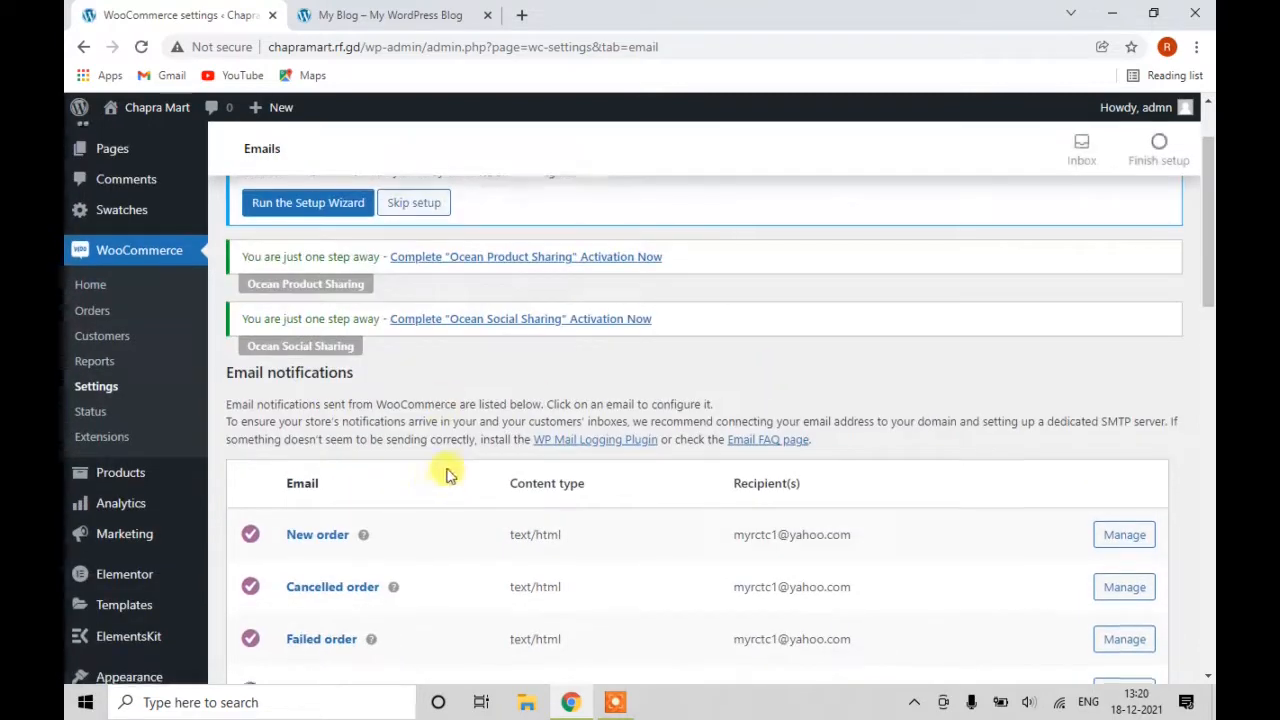
{"action": "scroll", "coordinate": [449, 465], "scroll_direction": "down", "scroll_amount": 2}
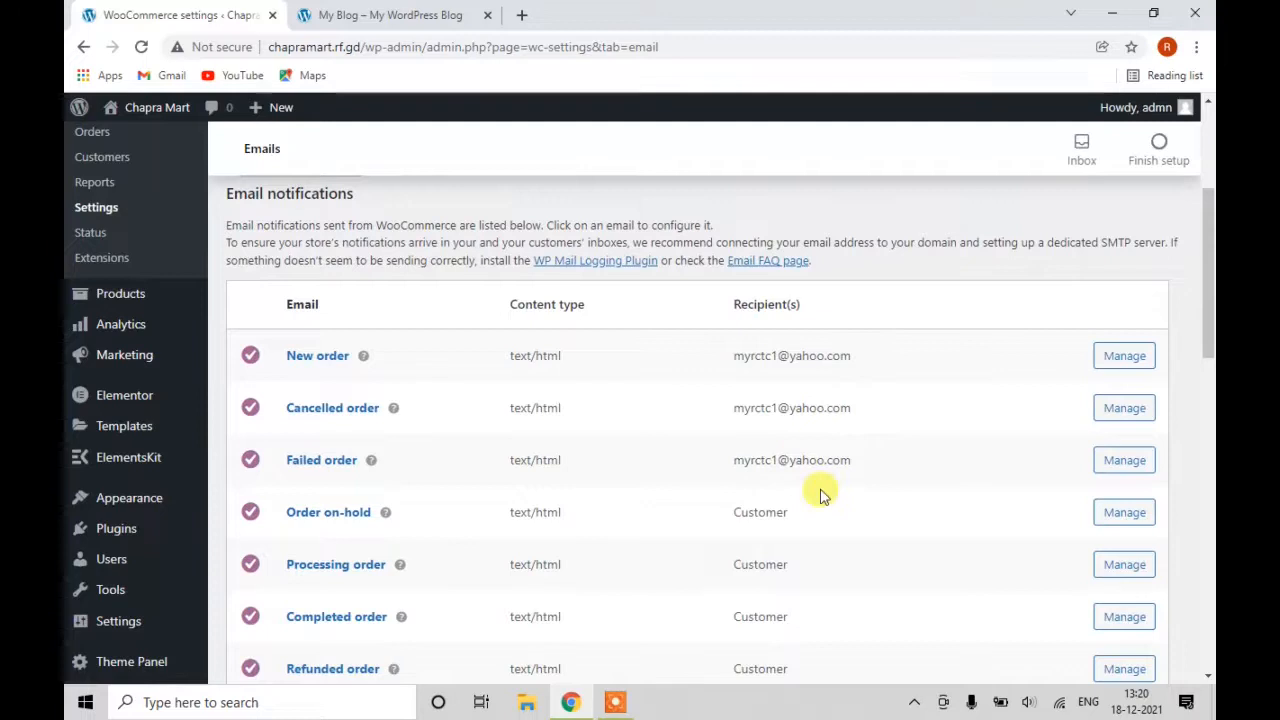
{"action": "scroll", "coordinate": [855, 455], "scroll_direction": "down", "scroll_amount": 1}
{"action": "scroll", "coordinate": [855, 455], "scroll_direction": "down", "scroll_amount": 1}
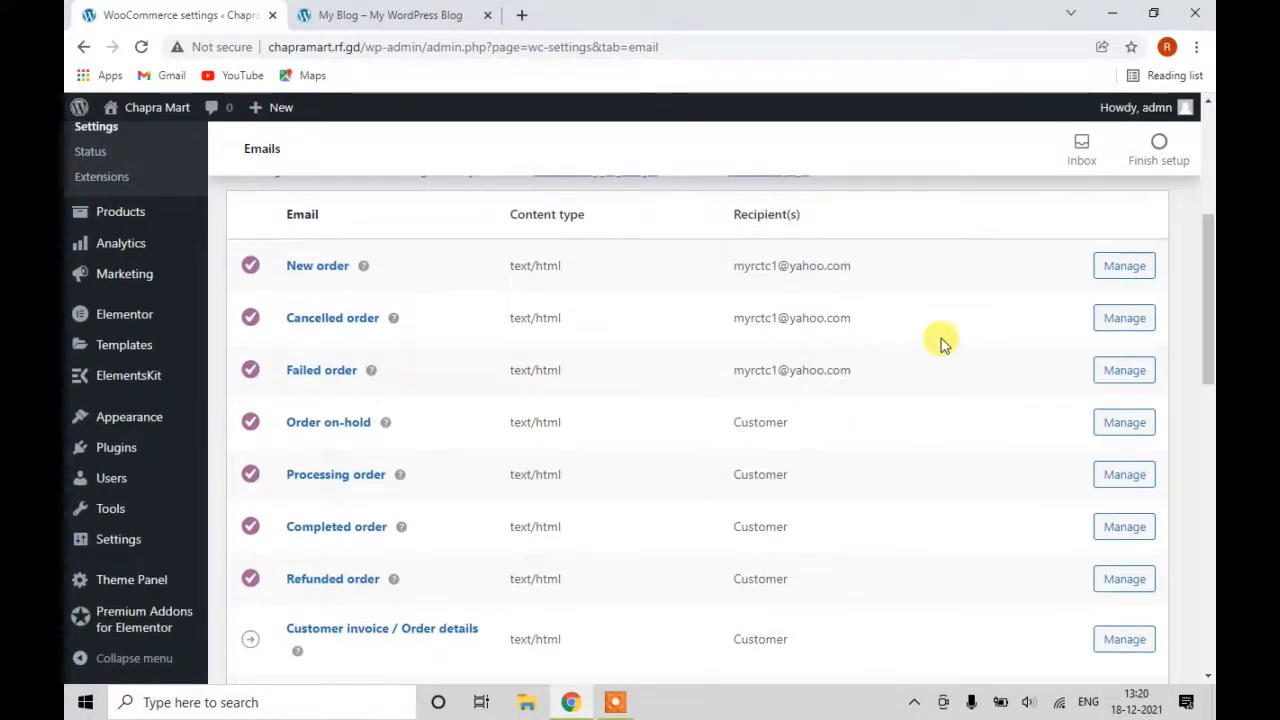
{"action": "scroll", "coordinate": [689, 471], "scroll_direction": "down", "scroll_amount": 3}
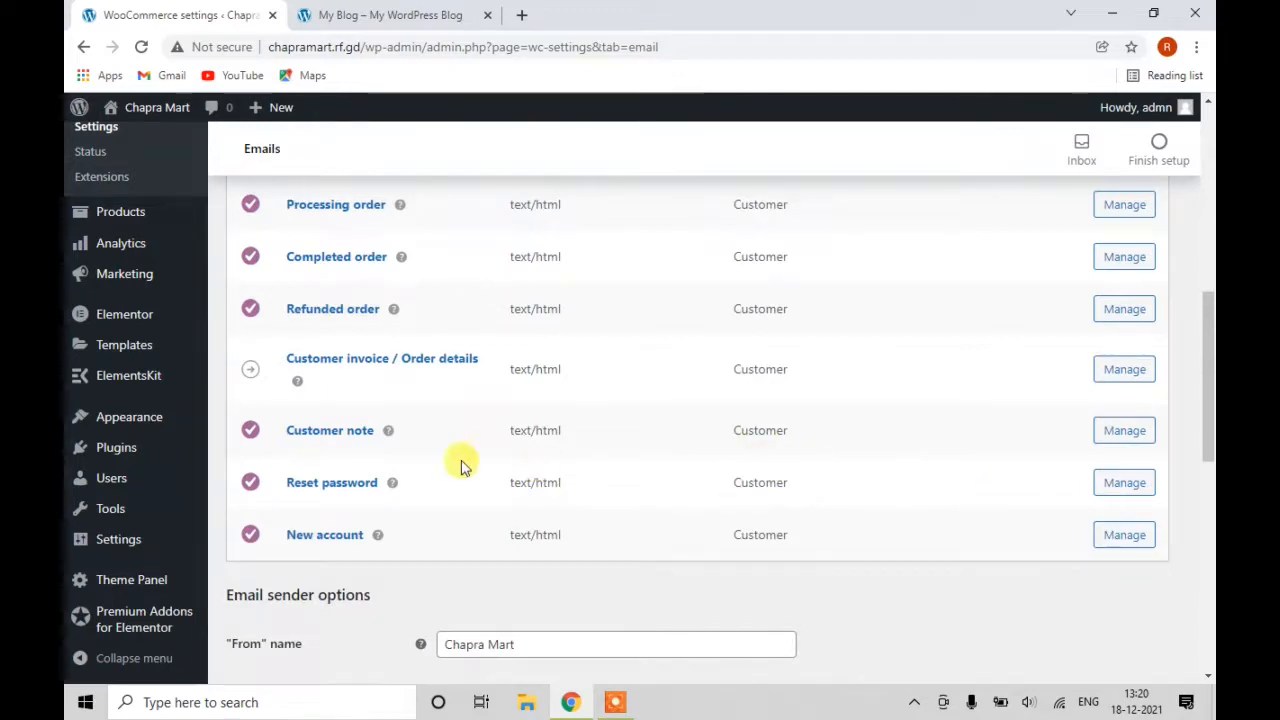
Bring up the Integration settings showing MaxMind Geolocation with its empty licence key field.
{"action": "scroll", "coordinate": [458, 465], "scroll_direction": "up", "scroll_amount": 1}
{"action": "scroll", "coordinate": [461, 467], "scroll_direction": "up", "scroll_amount": 6}
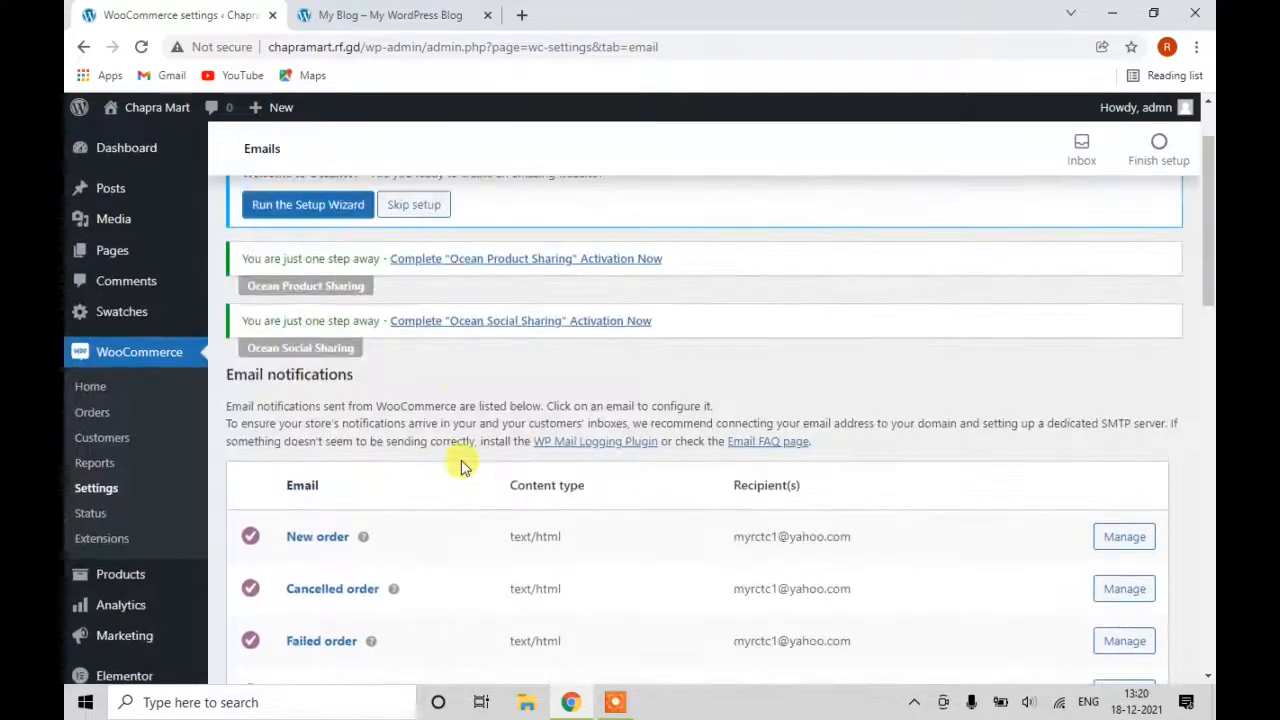
{"action": "left_click", "coordinate": [822, 236]}
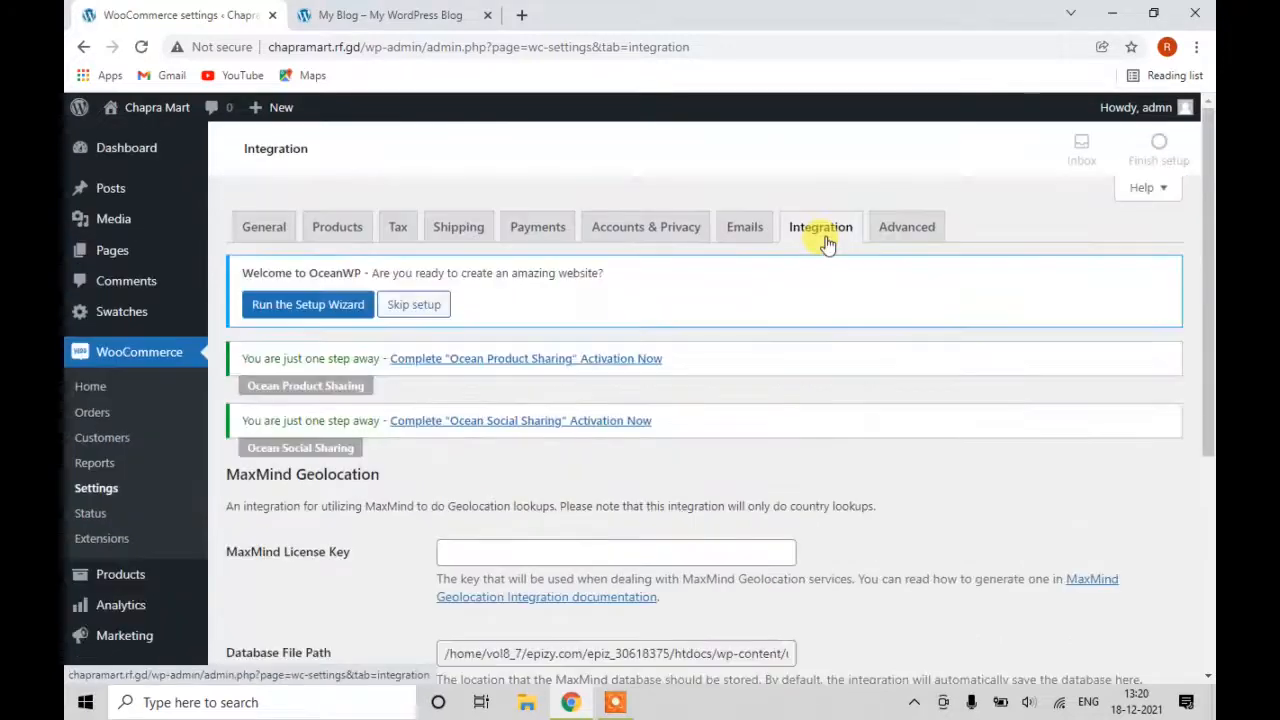
Look over the MaxMind Geolocation integration, then move to the Advanced settings with Page setup.
{"action": "scroll", "coordinate": [826, 250], "scroll_direction": "down", "scroll_amount": 1}
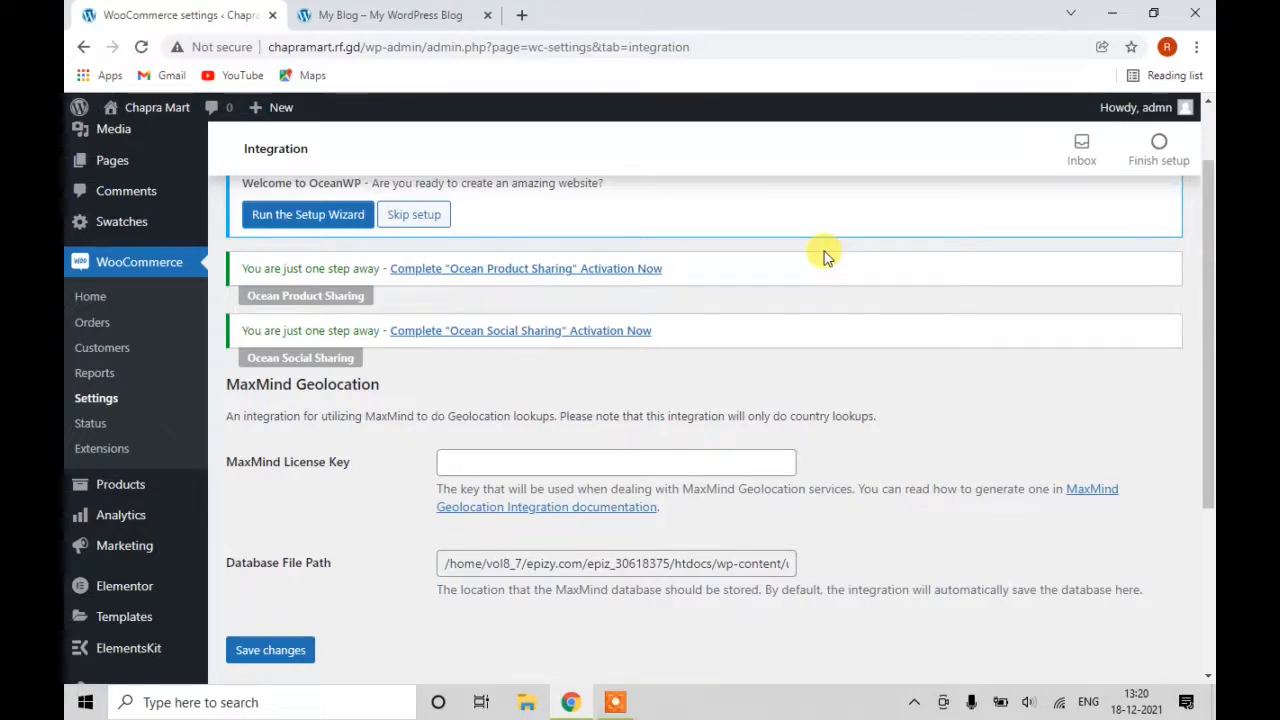
{"action": "scroll", "coordinate": [814, 294], "scroll_direction": "down", "scroll_amount": 1}
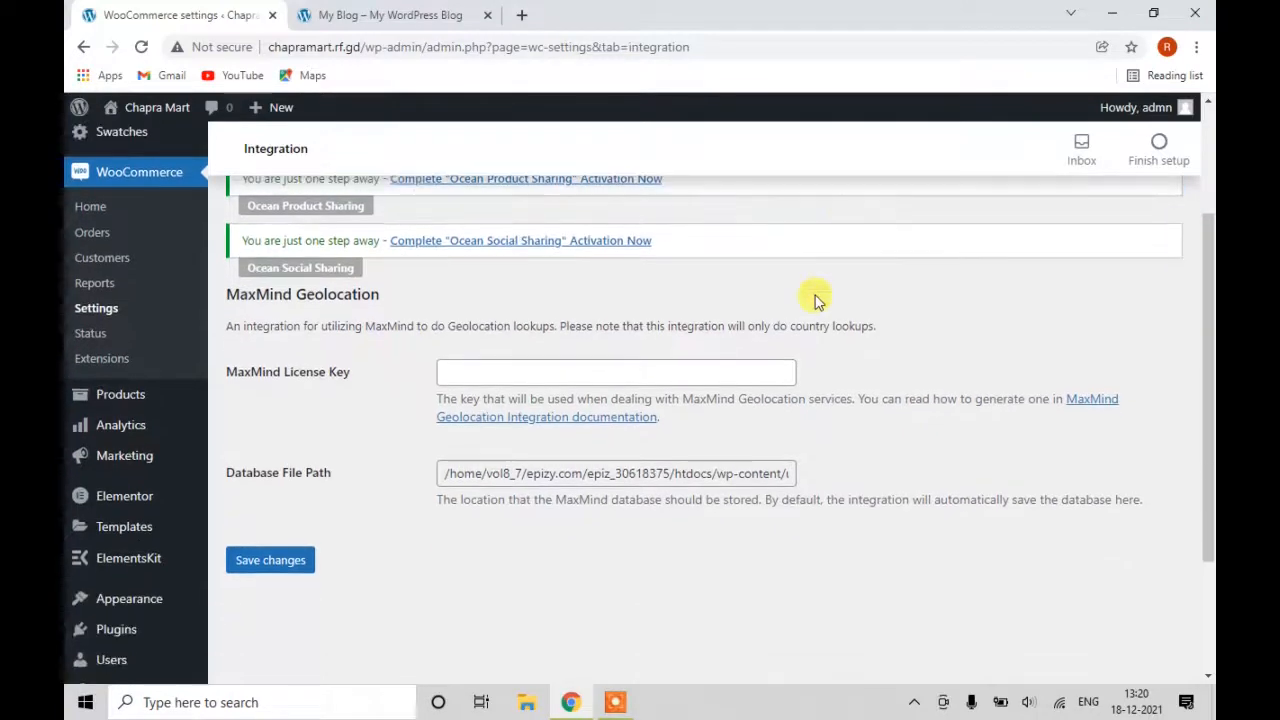
{"action": "scroll", "coordinate": [810, 425], "scroll_direction": "up", "scroll_amount": 2}
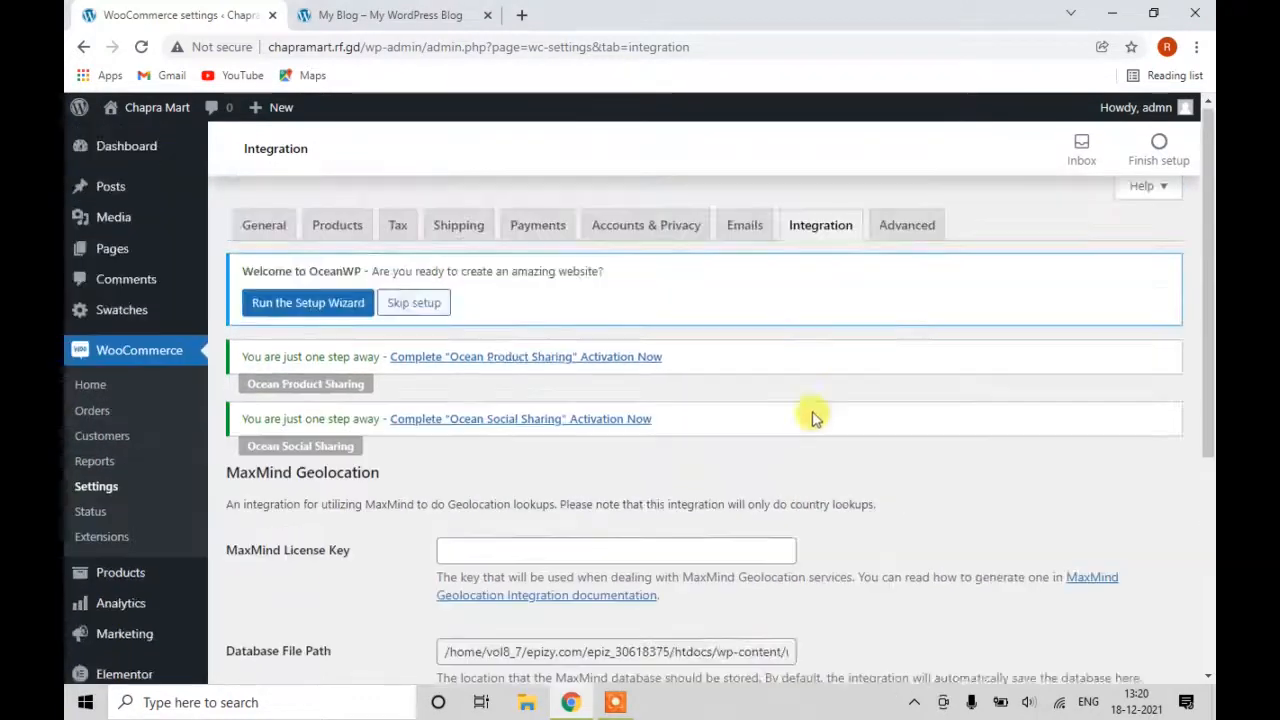
{"action": "left_click", "coordinate": [905, 232]}
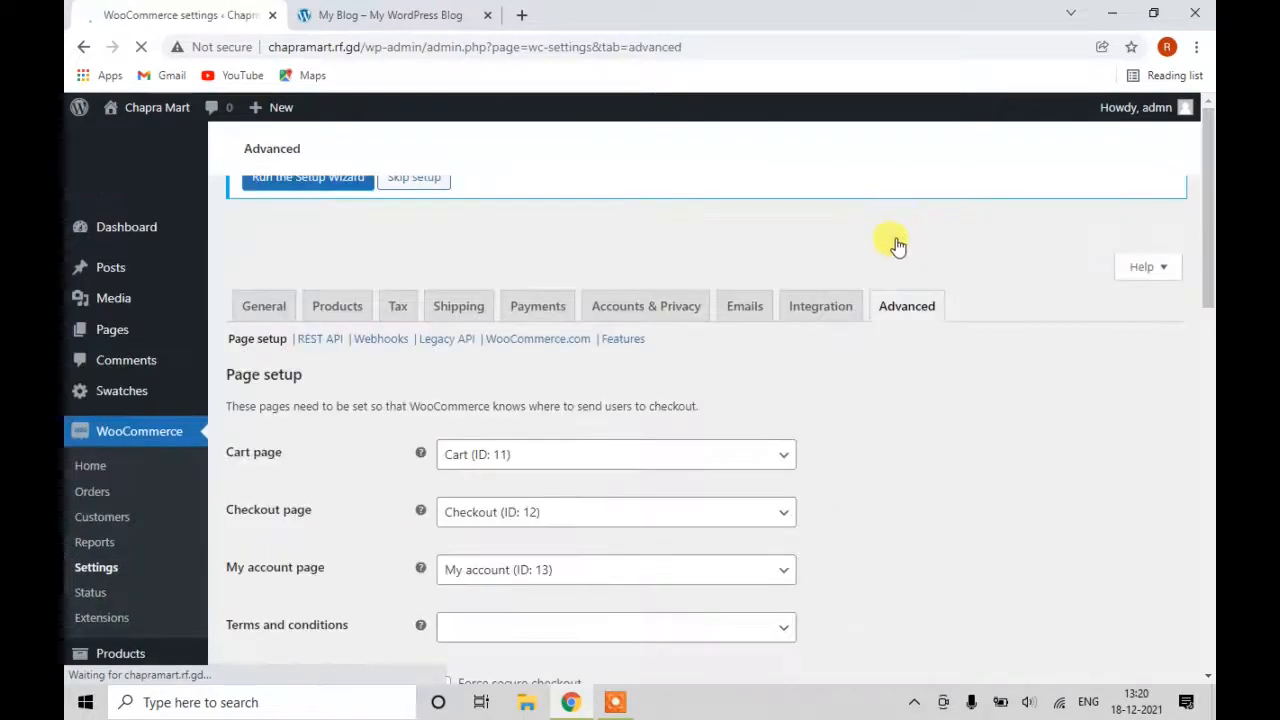
Keep the Cart, Checkout and My account pages and default endpoints, and save the Advanced settings.
{"action": "scroll", "coordinate": [780, 416], "scroll_direction": "down", "scroll_amount": 1}
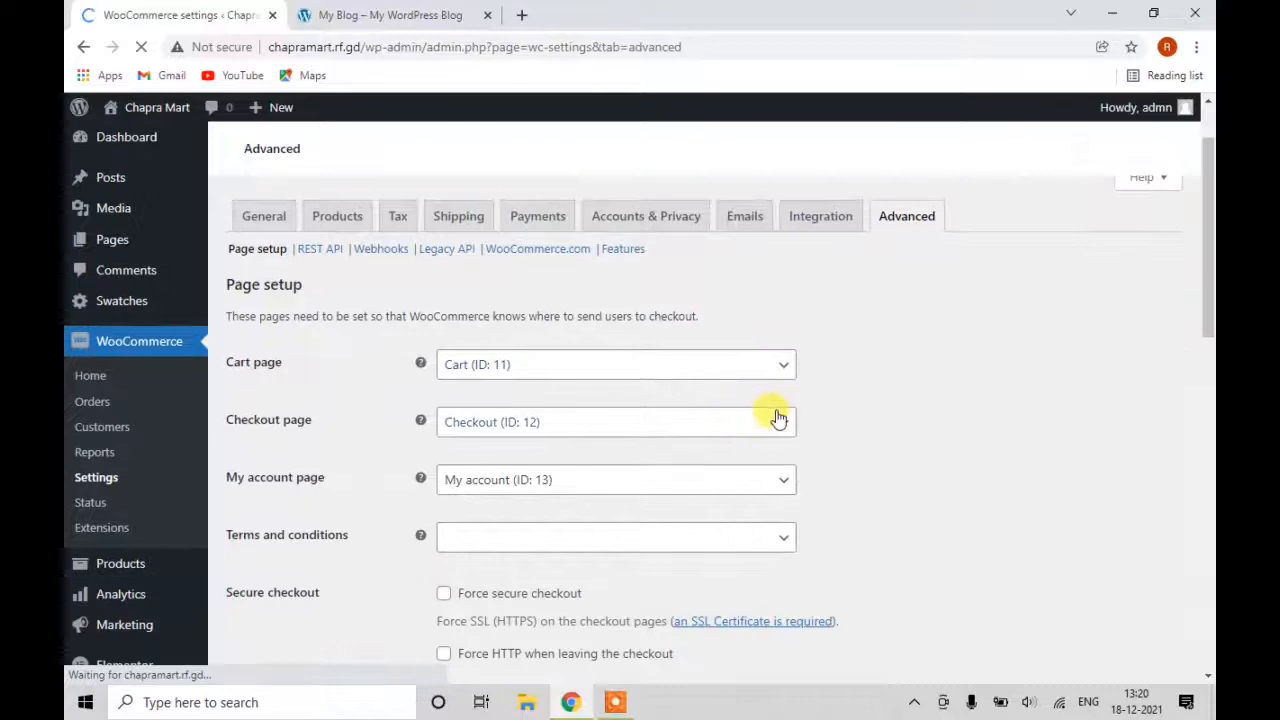
{"action": "scroll", "coordinate": [365, 541], "scroll_direction": "down", "scroll_amount": 1}
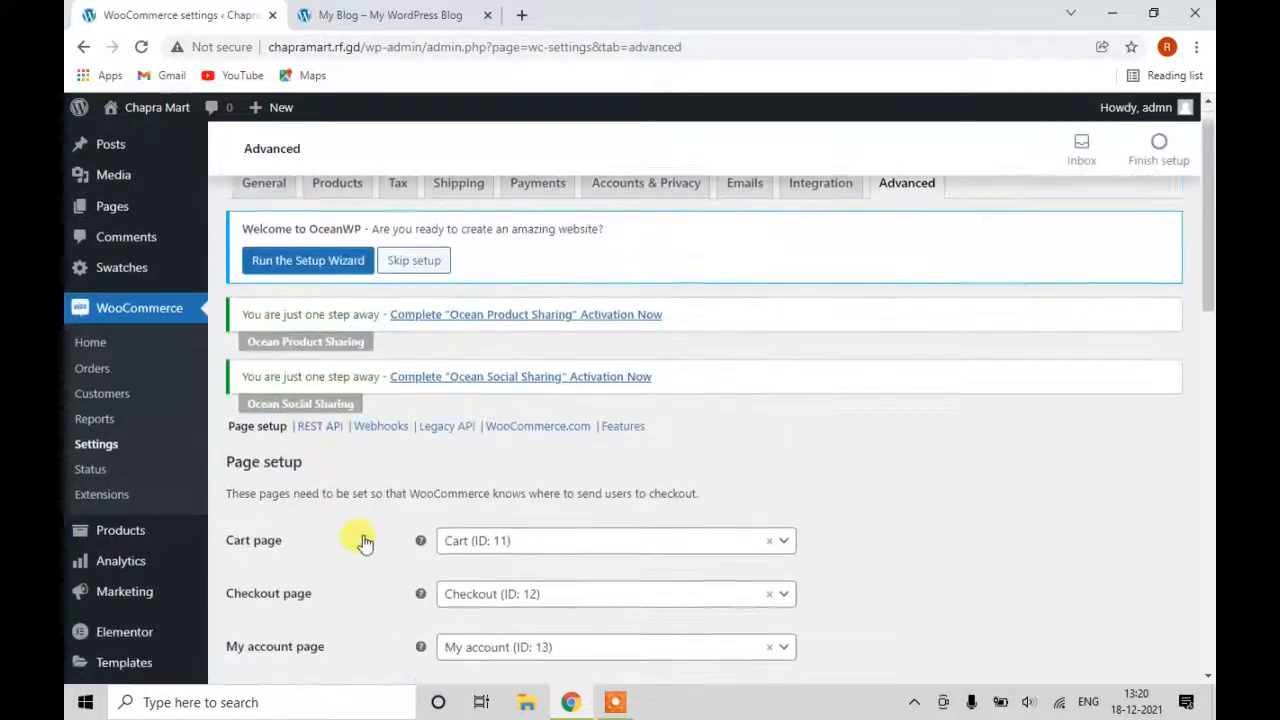
{"action": "scroll", "coordinate": [365, 541], "scroll_direction": "down", "scroll_amount": 2}
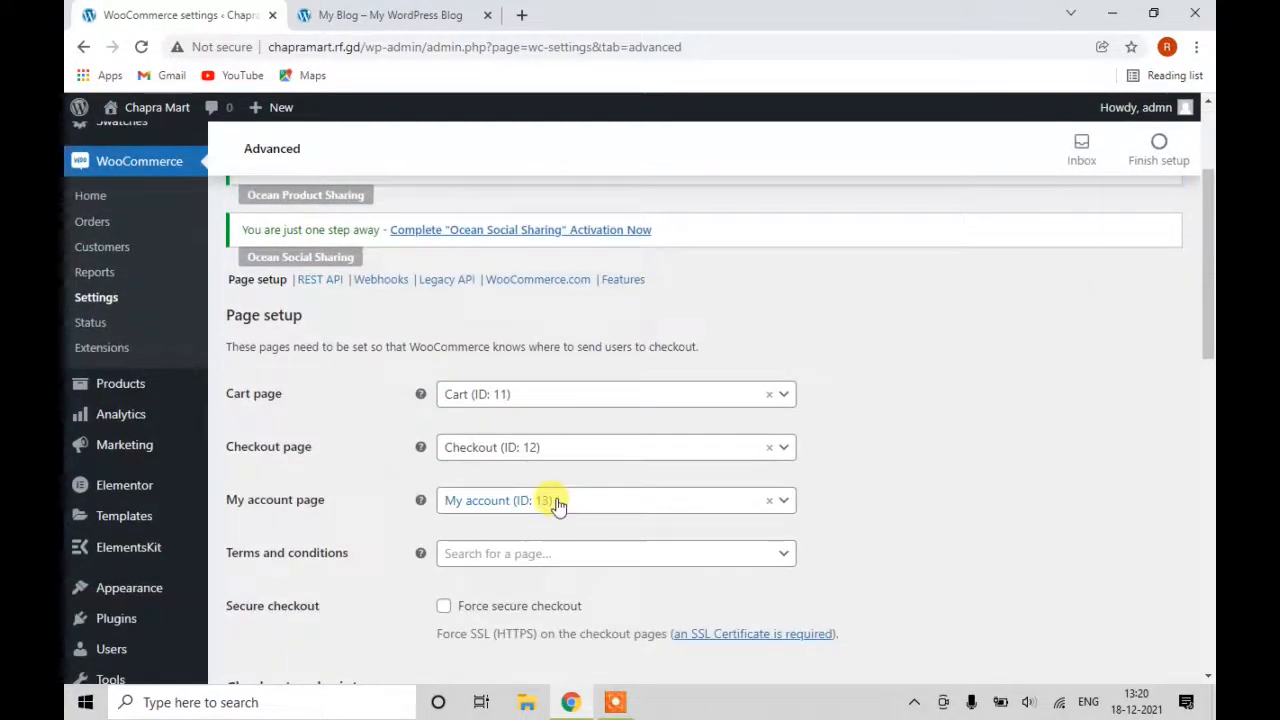
{"action": "scroll", "coordinate": [557, 507], "scroll_direction": "down", "scroll_amount": 1}
{"action": "scroll", "coordinate": [340, 489], "scroll_direction": "down", "scroll_amount": 1}
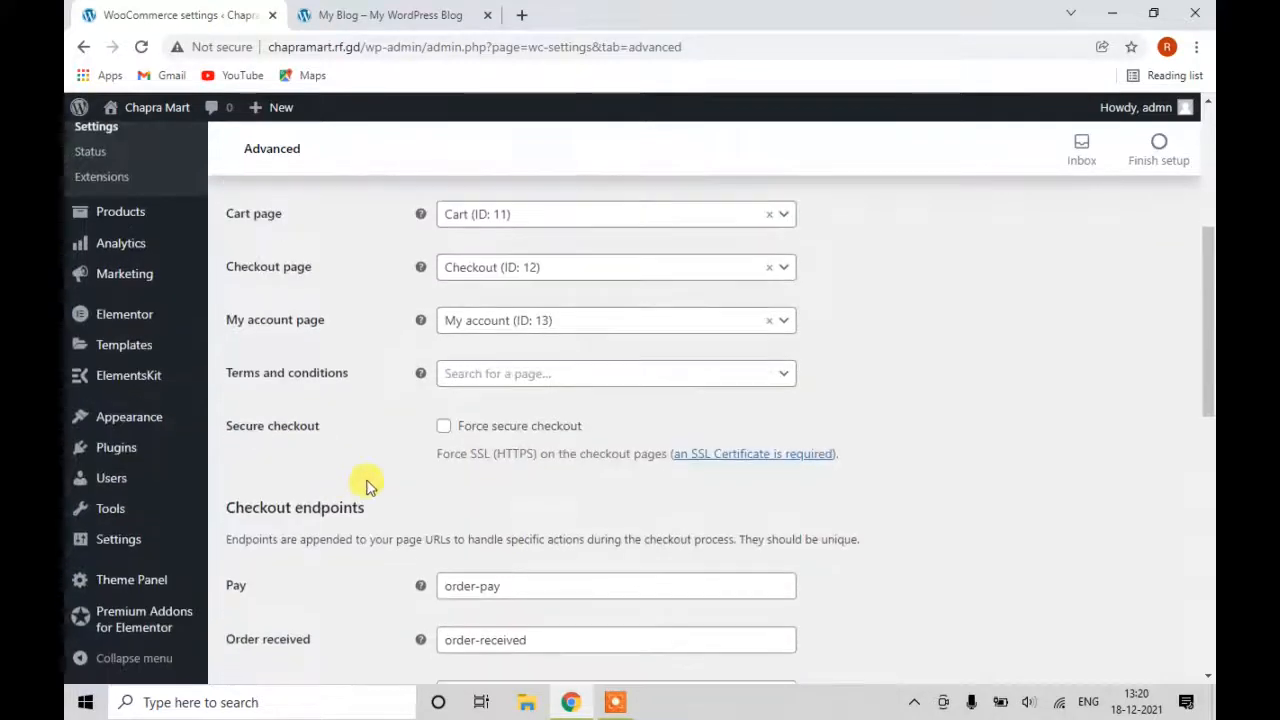
{"action": "scroll", "coordinate": [603, 432], "scroll_direction": "down", "scroll_amount": 1}
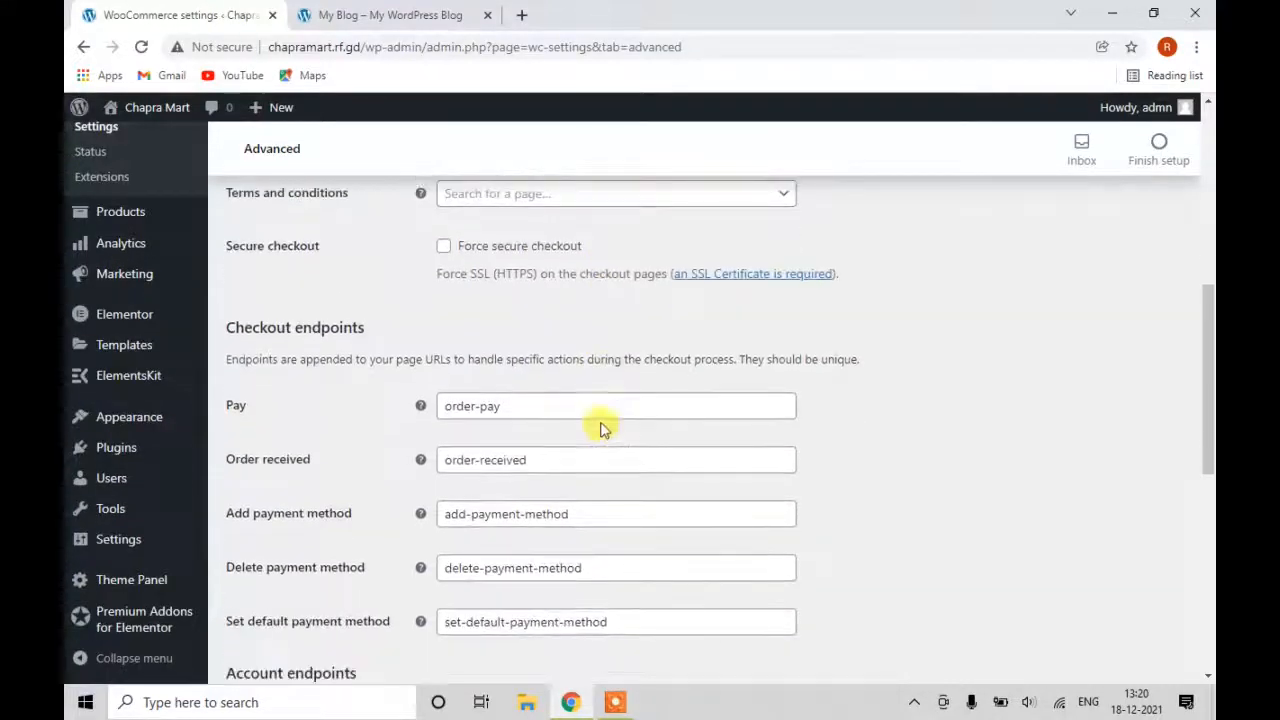
{"action": "scroll", "coordinate": [434, 428], "scroll_direction": "down", "scroll_amount": 1}
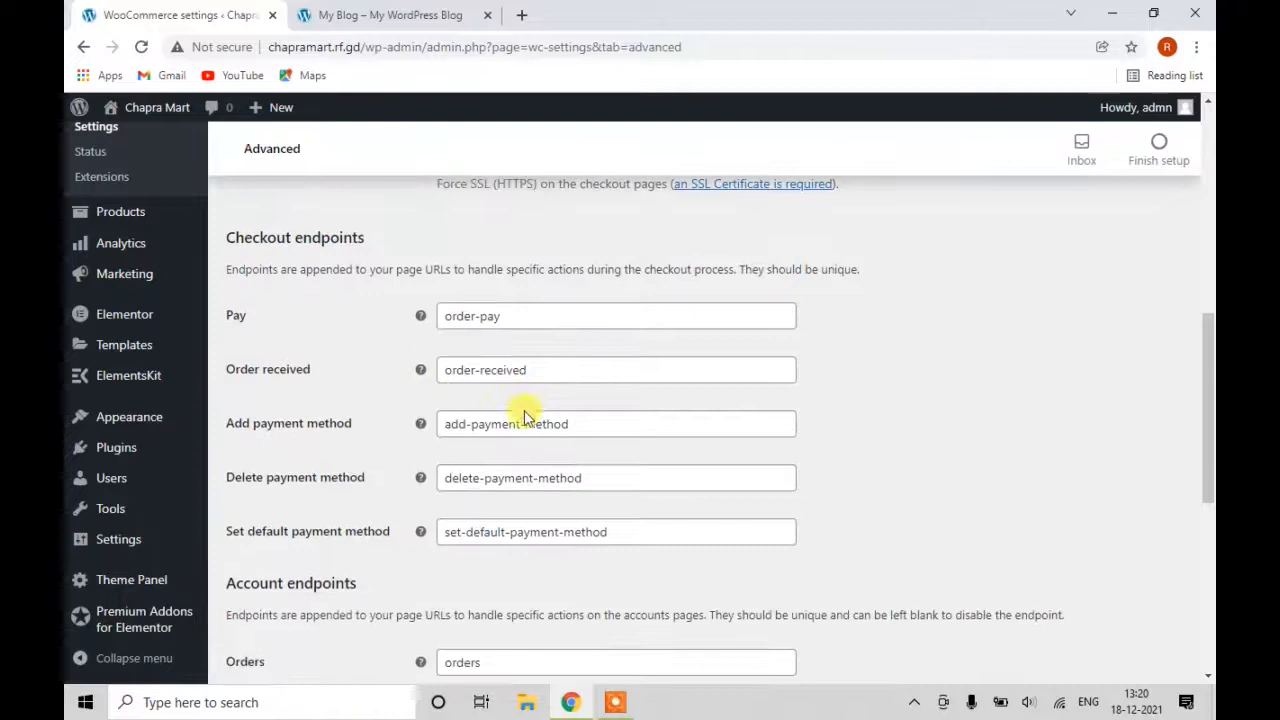
{"action": "scroll", "coordinate": [522, 426], "scroll_direction": "down", "scroll_amount": 2}
{"action": "scroll", "coordinate": [522, 426], "scroll_direction": "down", "scroll_amount": 3}
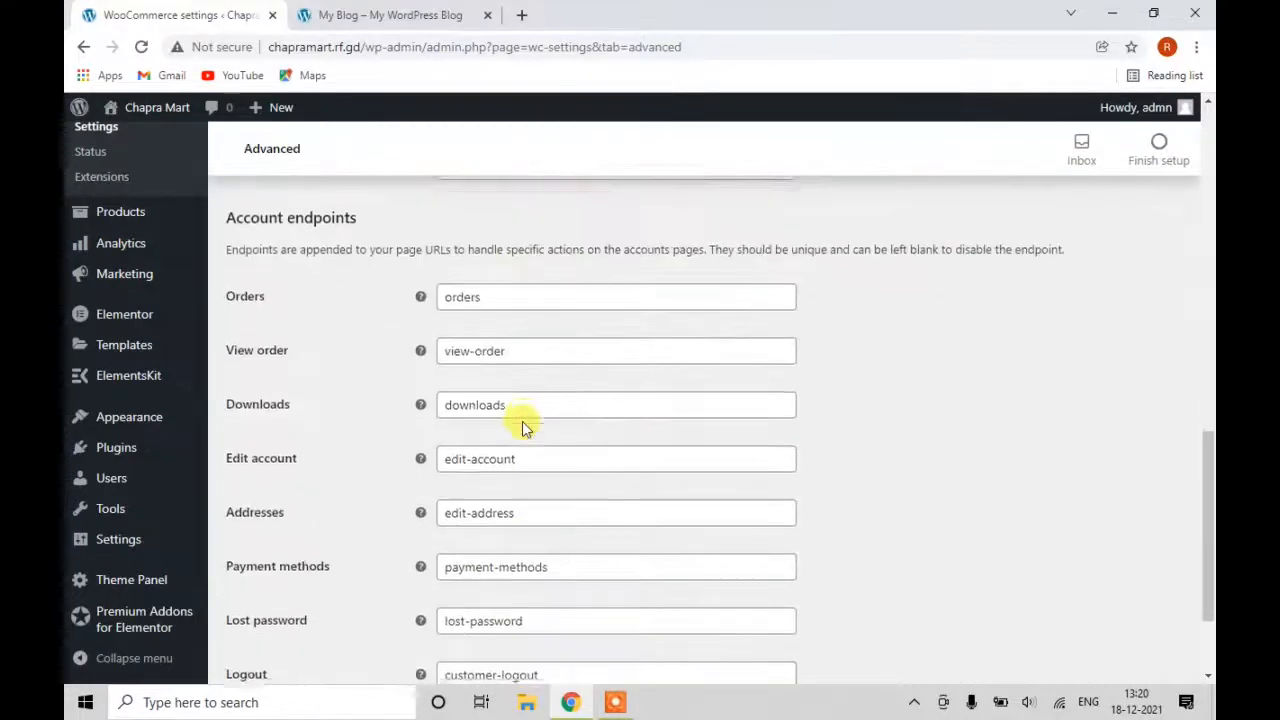
{"action": "left_click", "coordinate": [276, 594]}
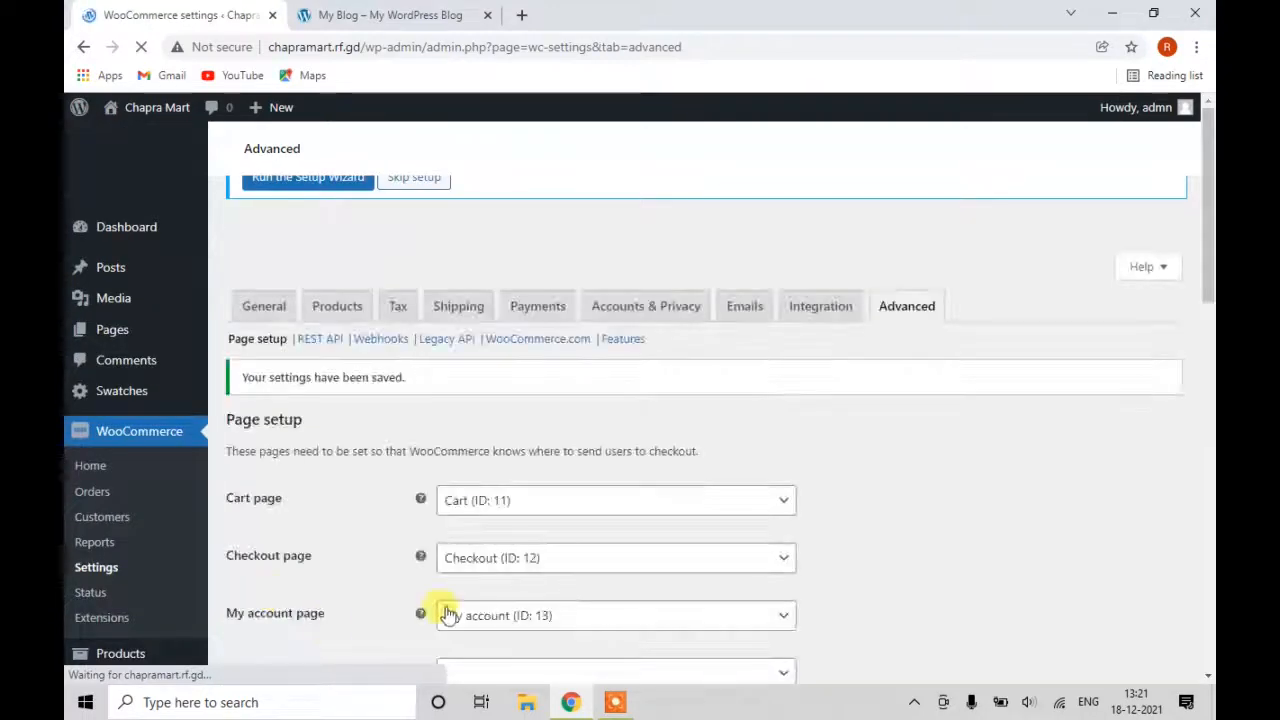
{"action": "scroll", "coordinate": [486, 514], "scroll_direction": "down", "scroll_amount": 10}
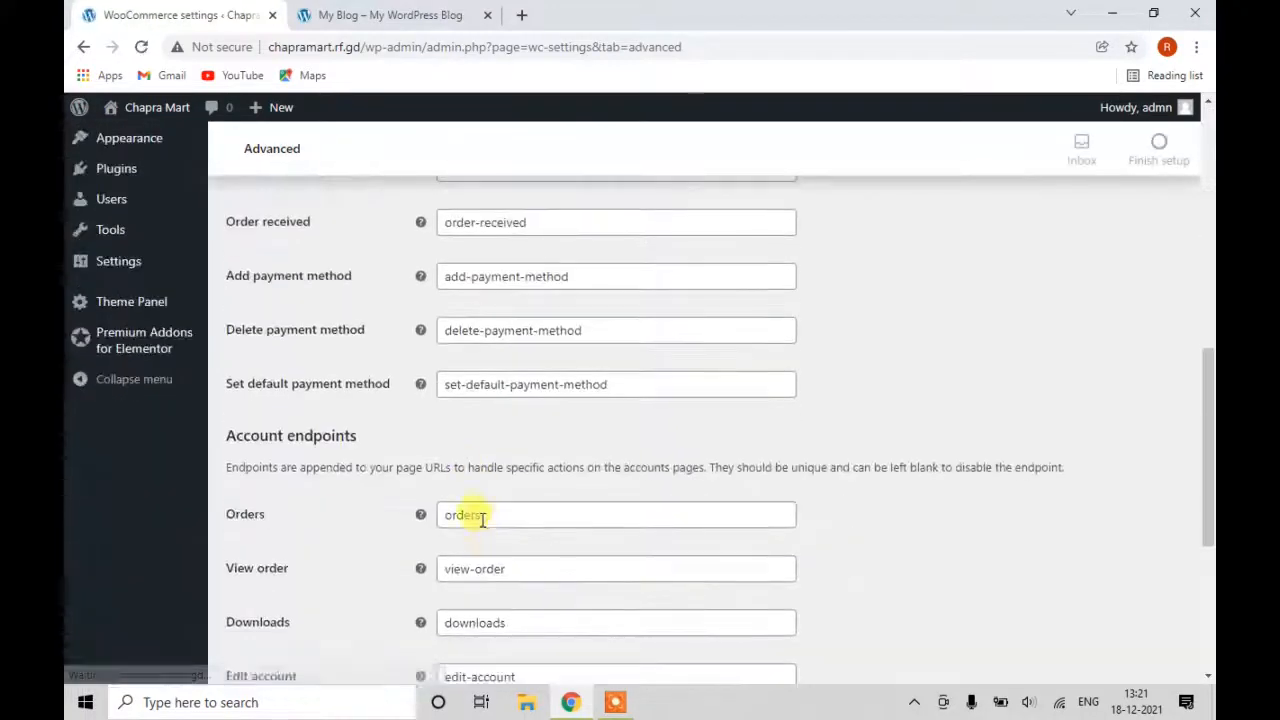